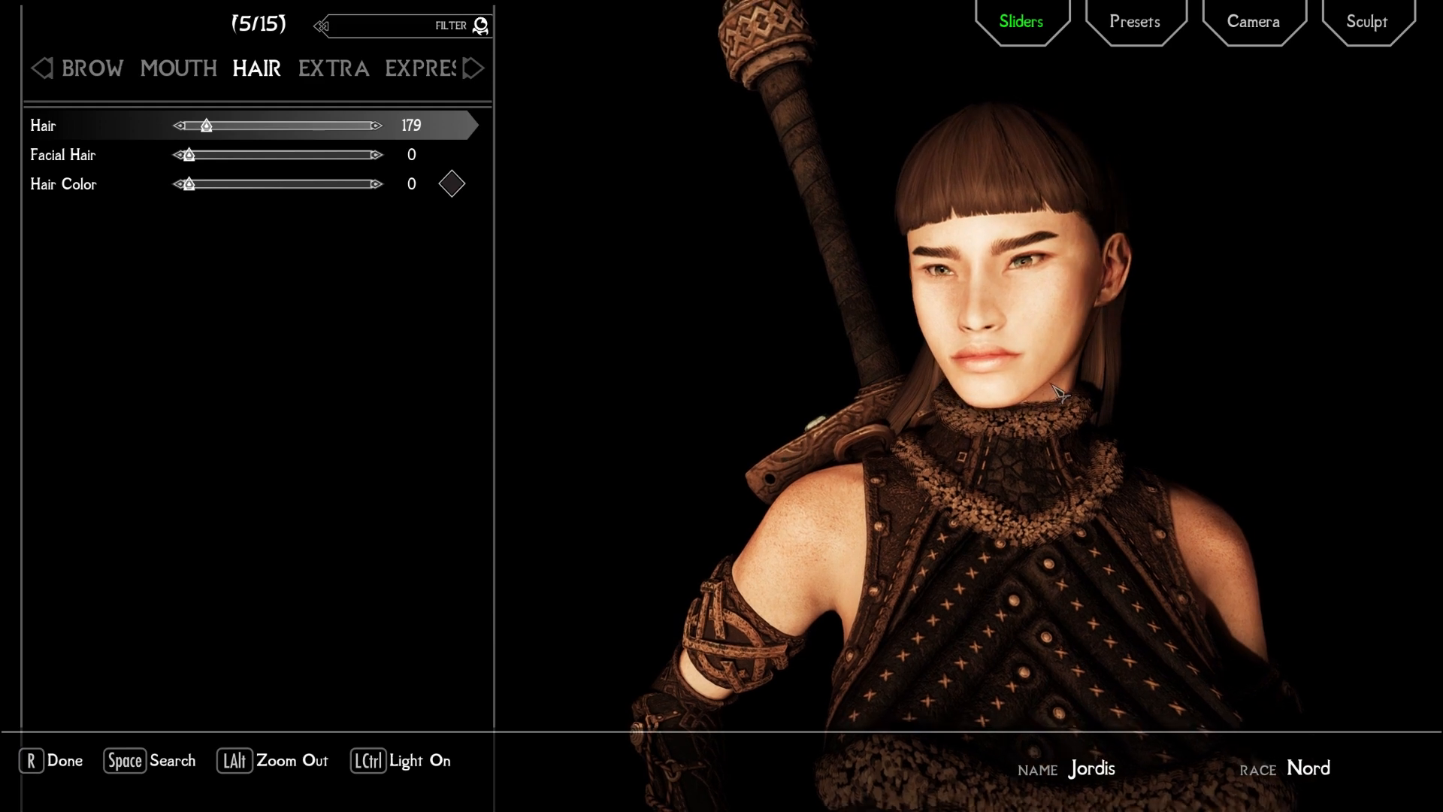
Step: Review the character's slider categories from Hair back through Mouth, Eyes and Head to Body
{"action": "left_click_drag", "start_coordinate": [1005, 557], "coordinate": [1185, 576]}
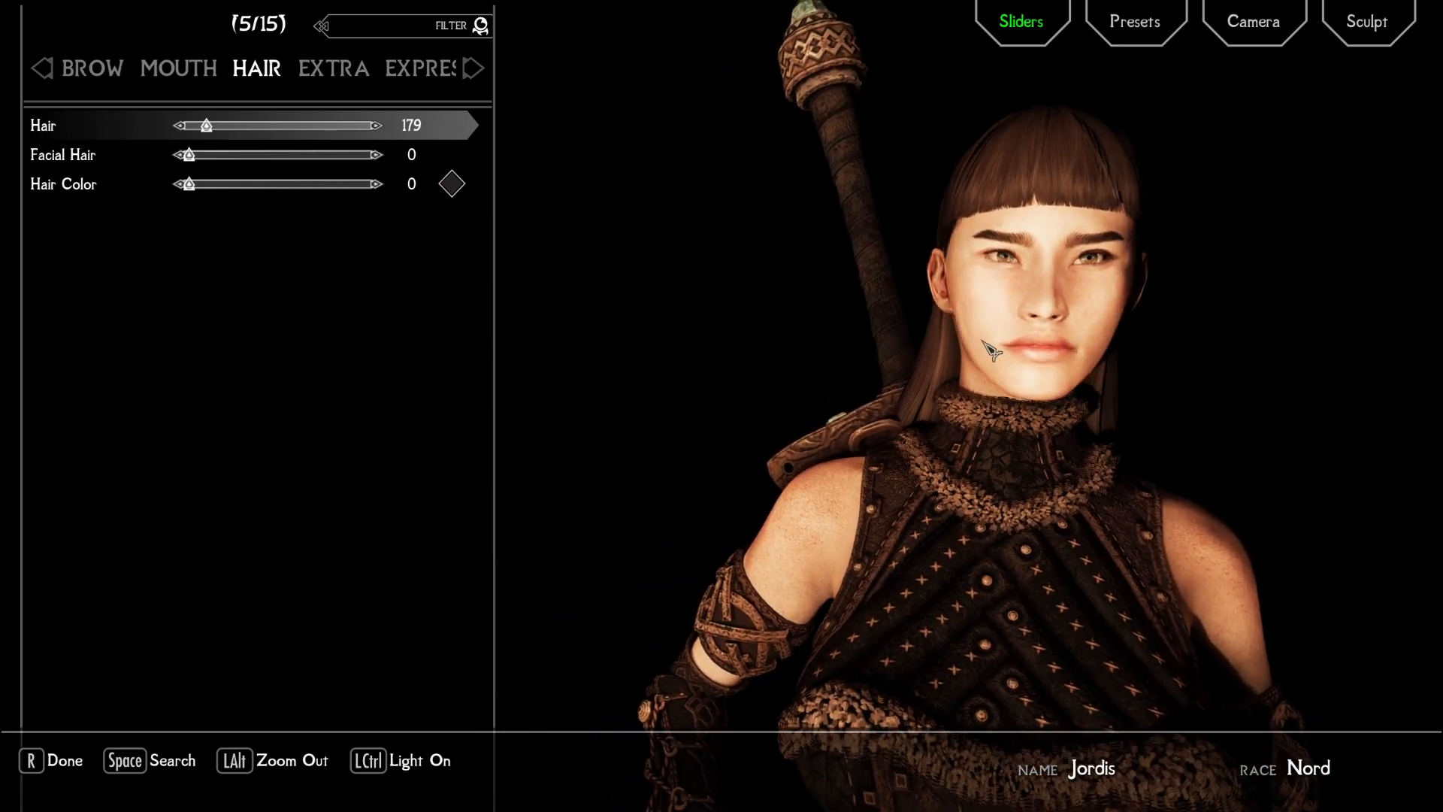
{"action": "left_click", "coordinate": [204, 72]}
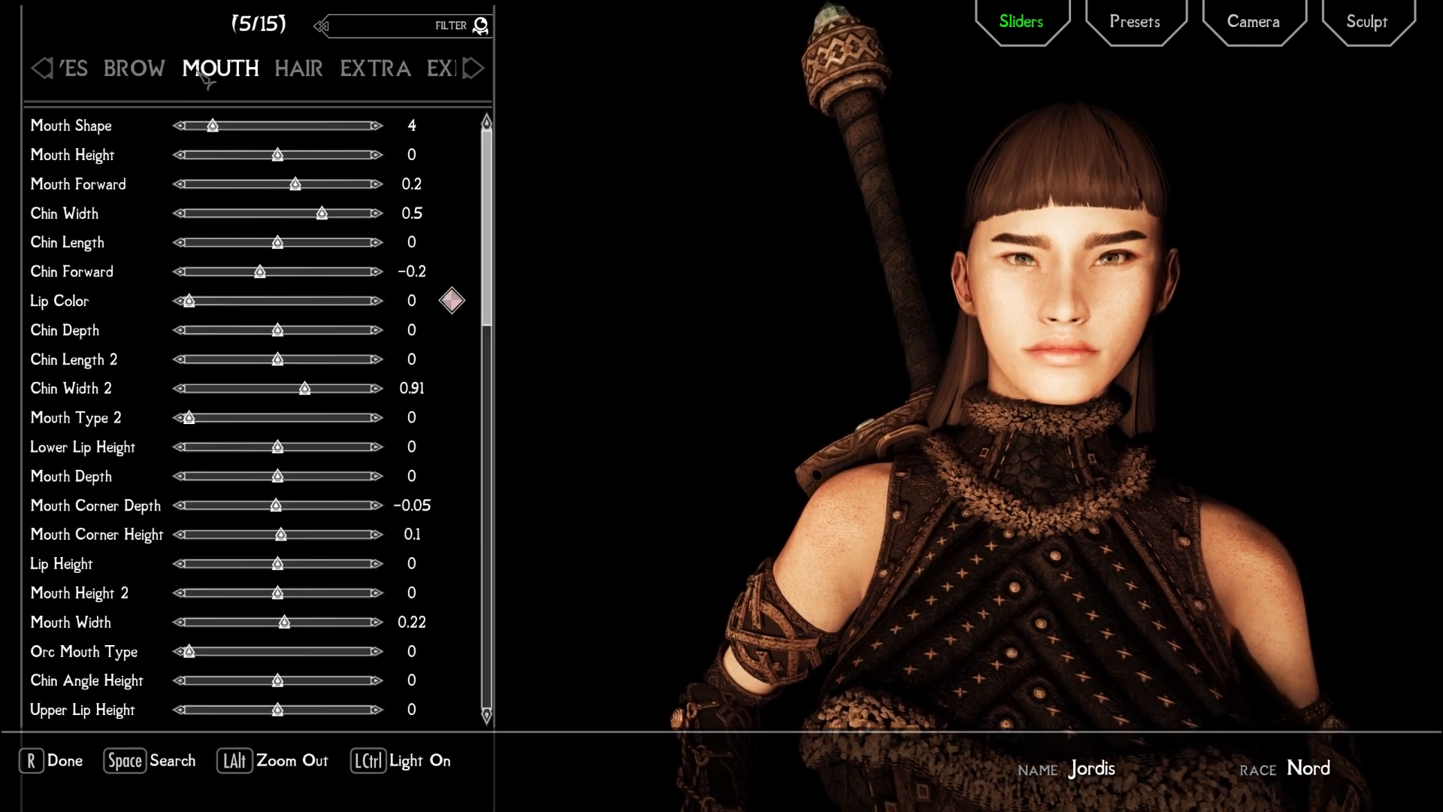
{"action": "left_click", "coordinate": [171, 69]}
{"action": "left_click", "coordinate": [188, 71]}
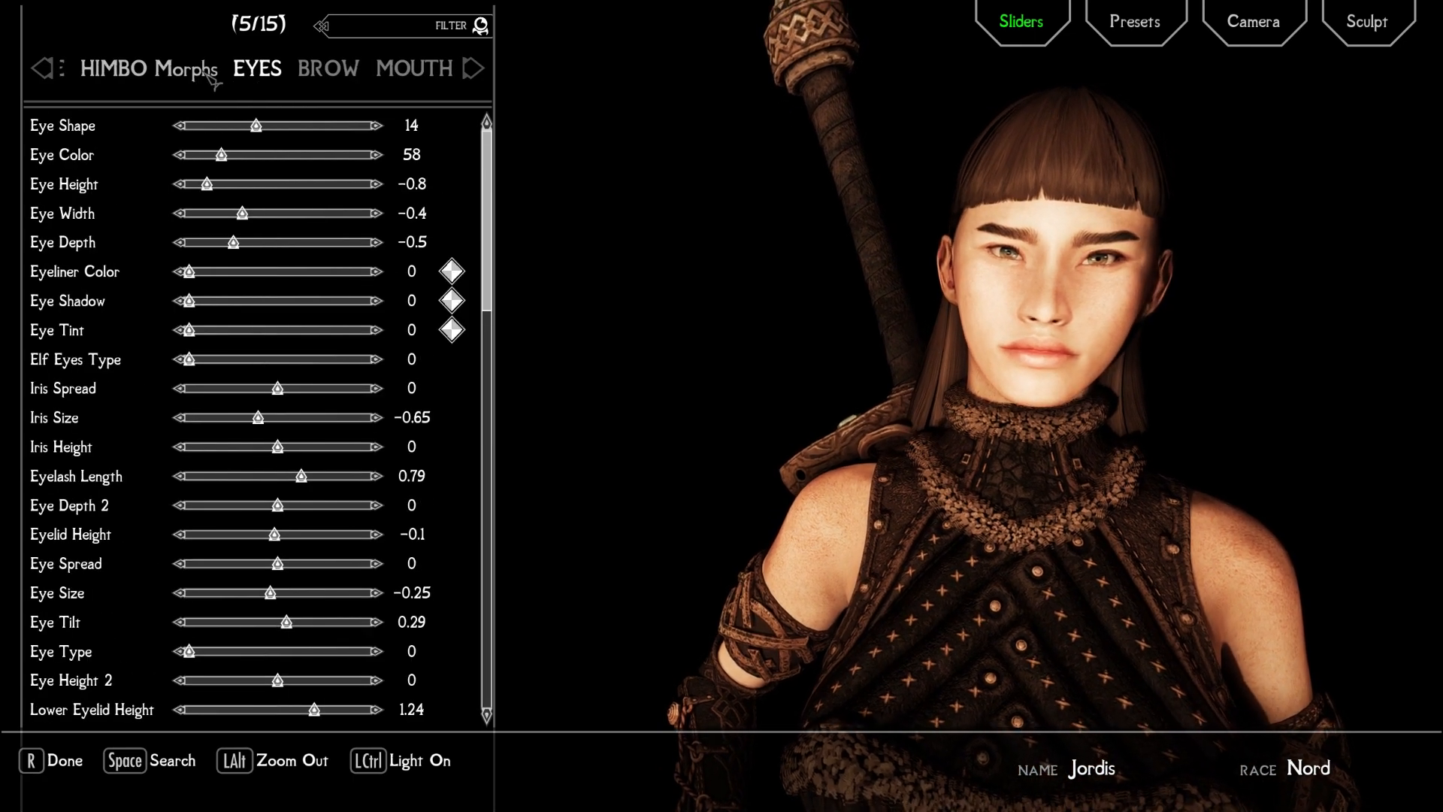
{"action": "left_click", "coordinate": [156, 71]}
{"action": "left_click", "coordinate": [153, 71]}
{"action": "left_click", "coordinate": [154, 72]}
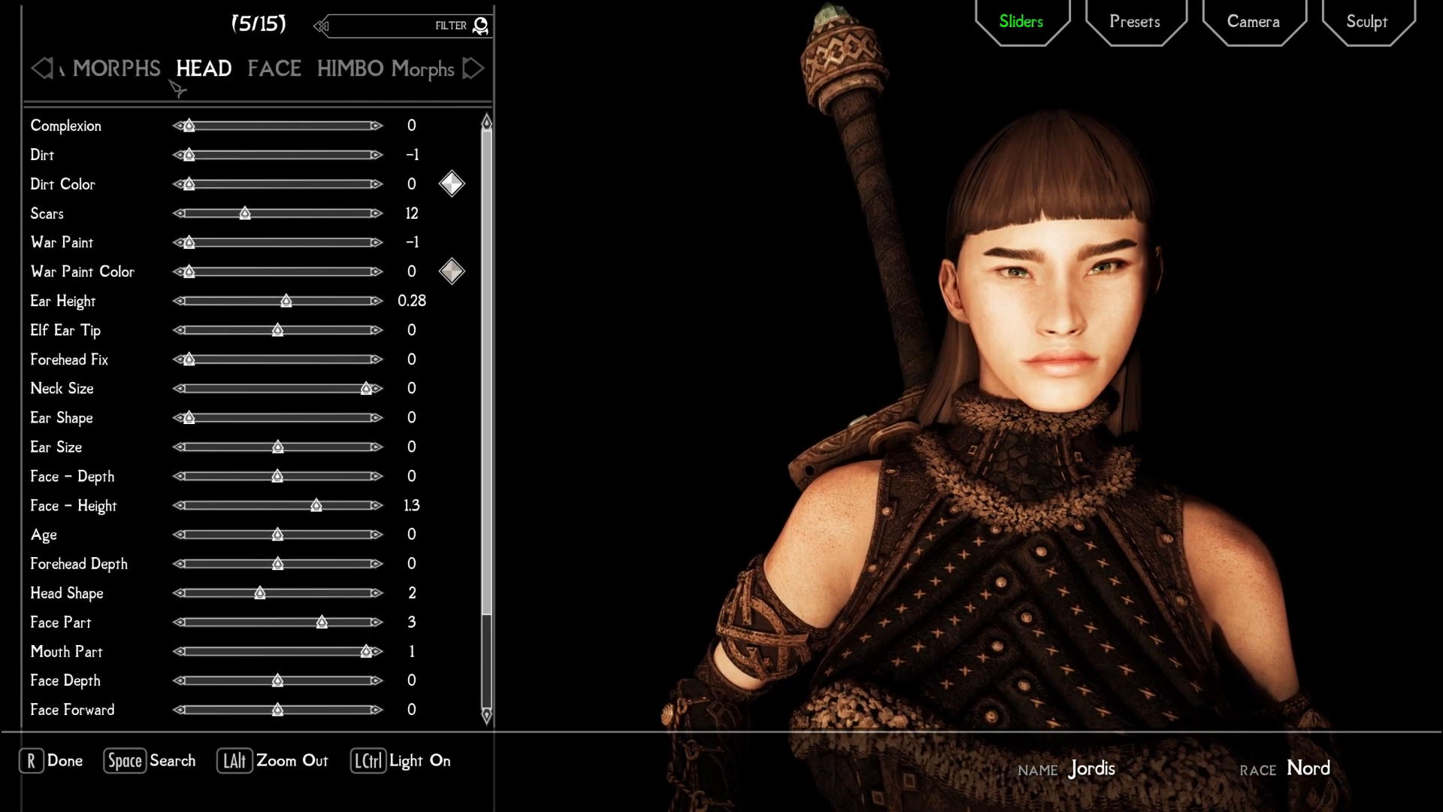
{"action": "left_click", "coordinate": [172, 74]}
{"action": "left_click", "coordinate": [162, 89]}
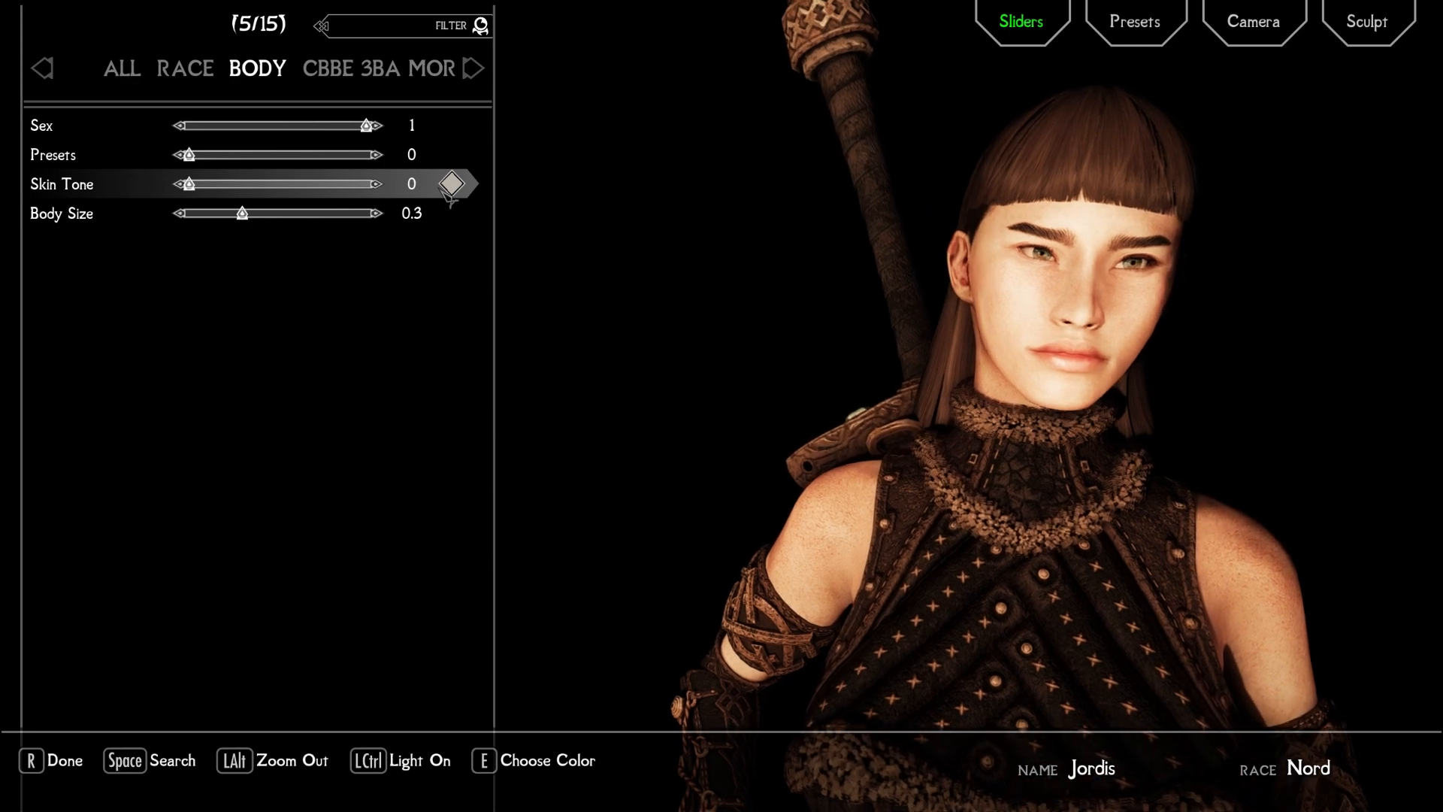
Step: Inspect the Skin Tone colour, accept it as it is, and view the CBBE 3BA Morphs category
{"action": "left_click", "coordinate": [449, 186]}
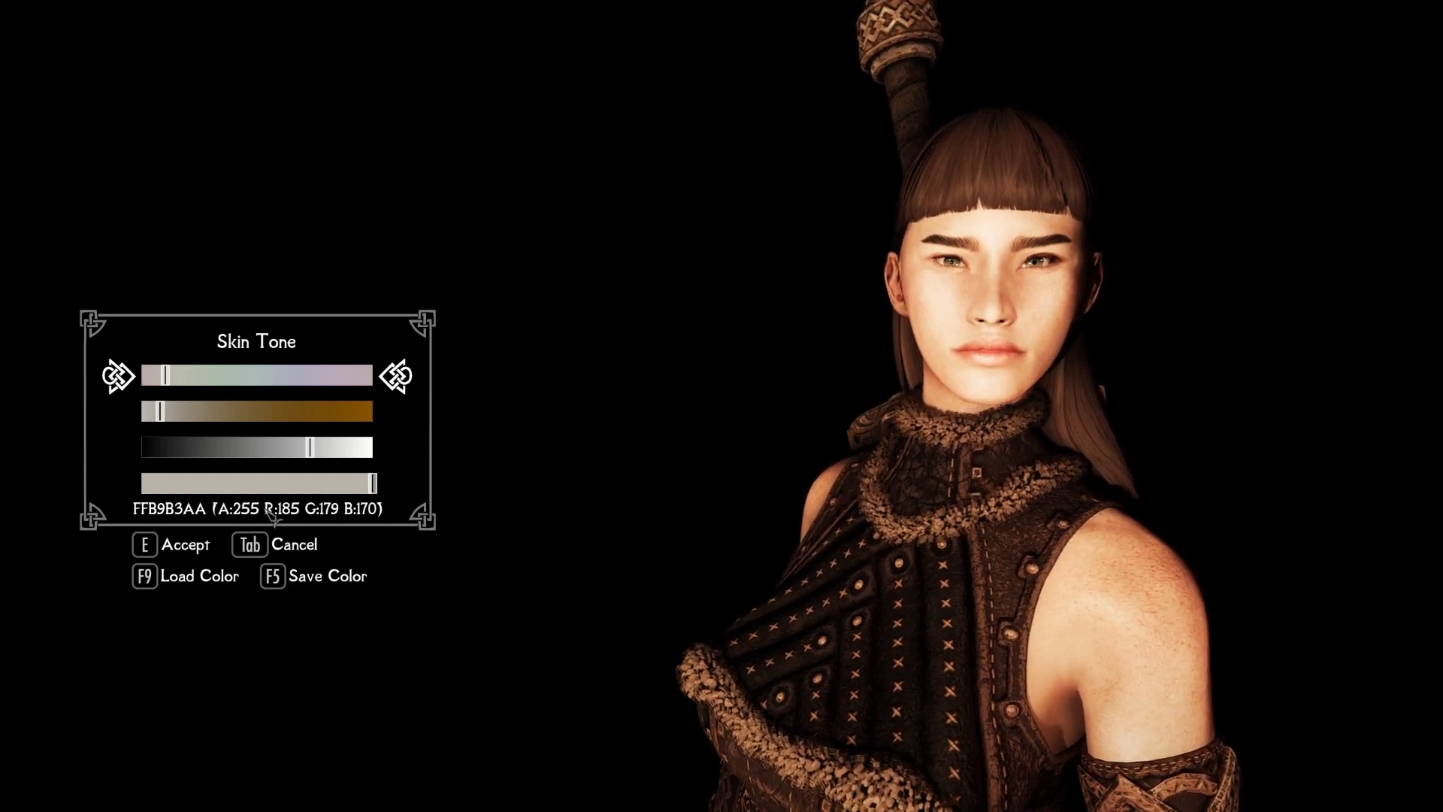
{"action": "key", "text": "e"}
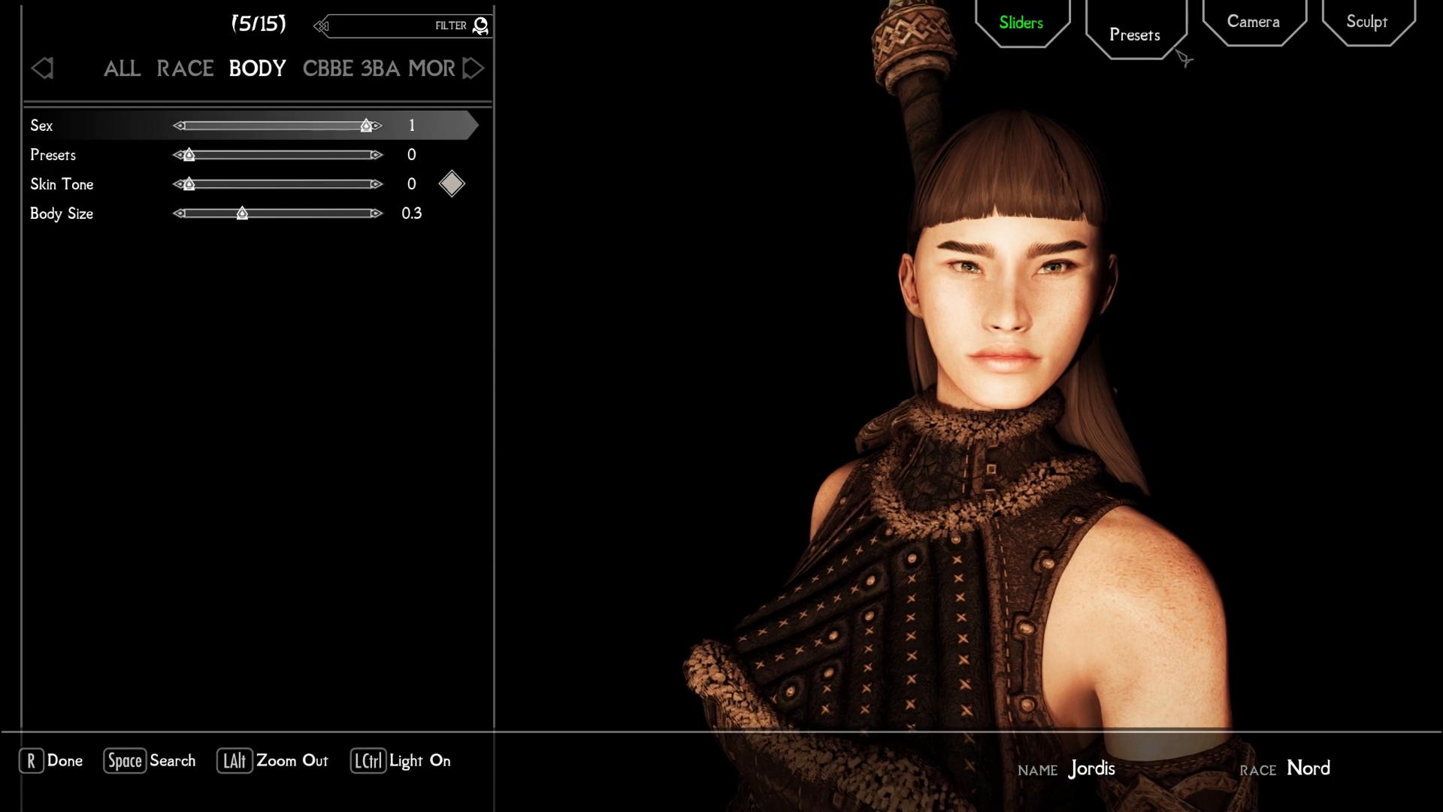
{"action": "key", "text": "Right"}
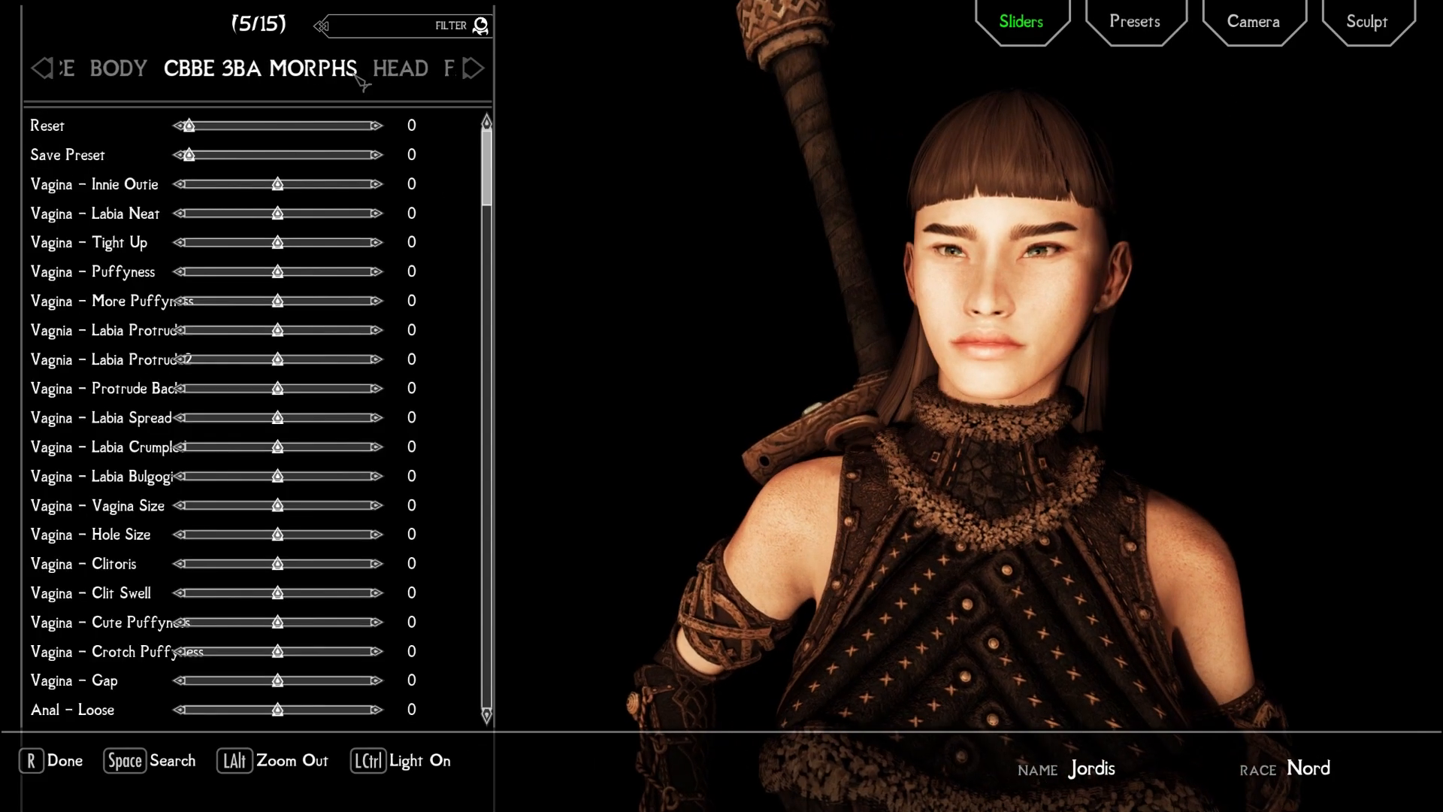
Step: Look over the character's presets and camera modes, and switch to Sculpt mode
{"action": "left_click", "coordinate": [1165, 48]}
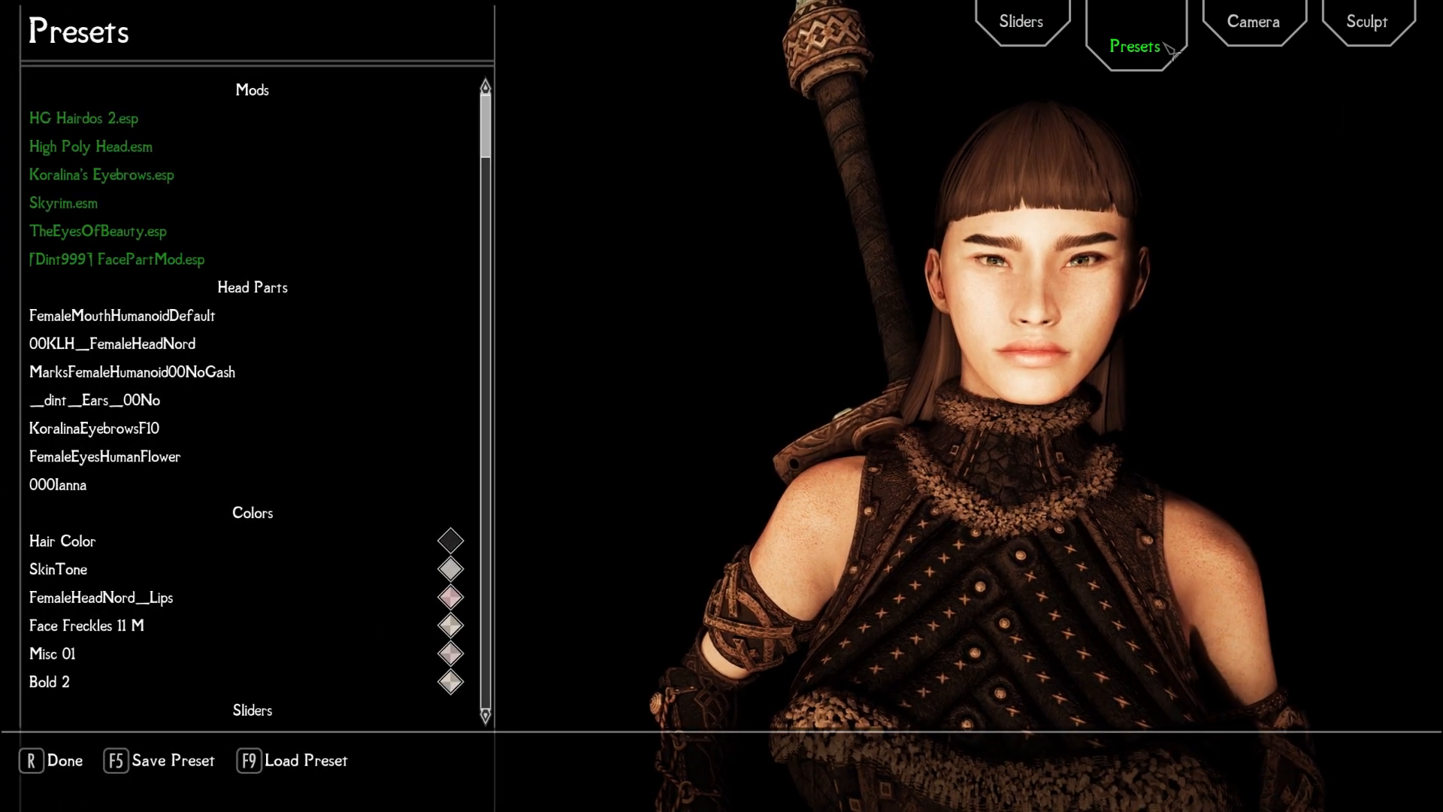
{"action": "left_click", "coordinate": [1248, 43]}
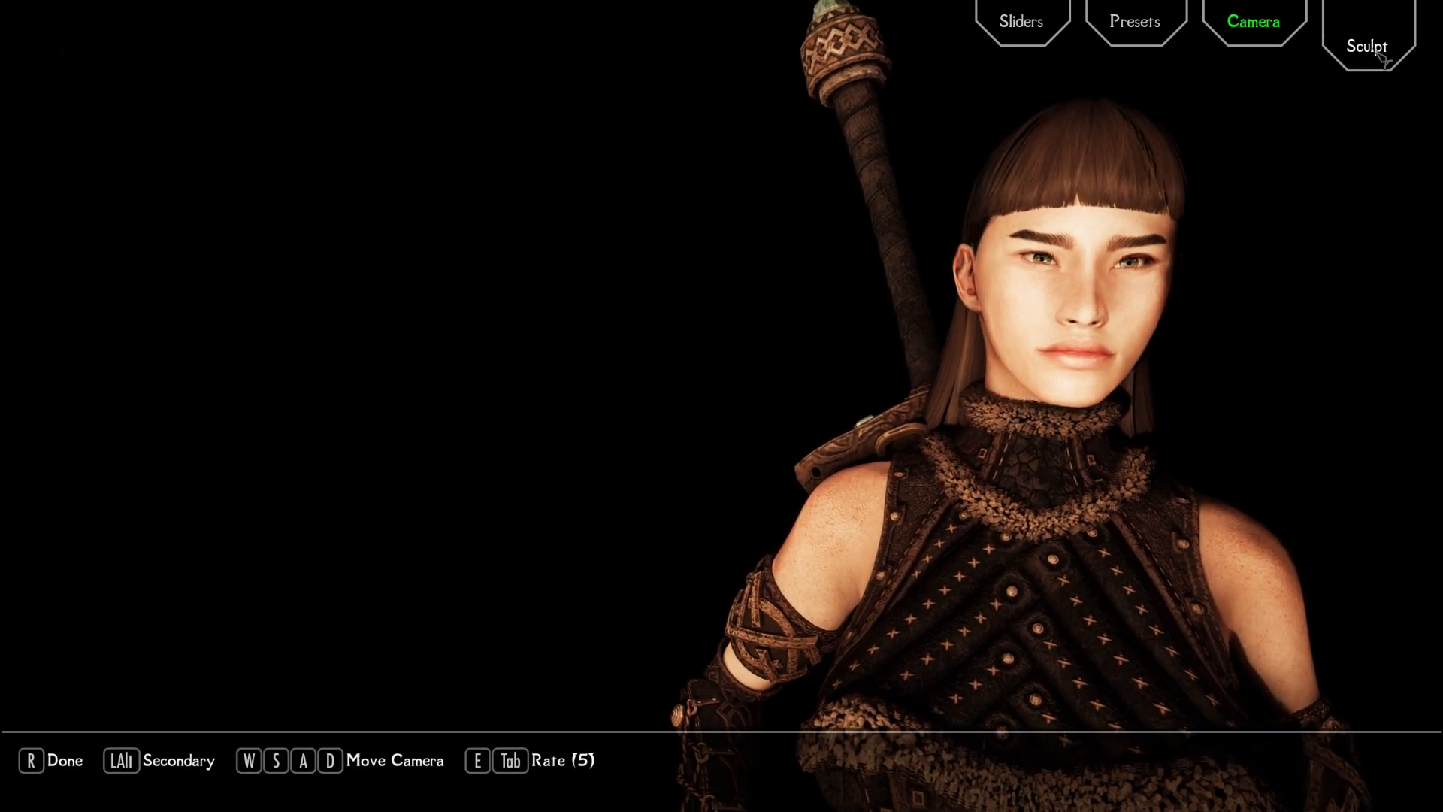
{"action": "left_click", "coordinate": [1378, 51]}
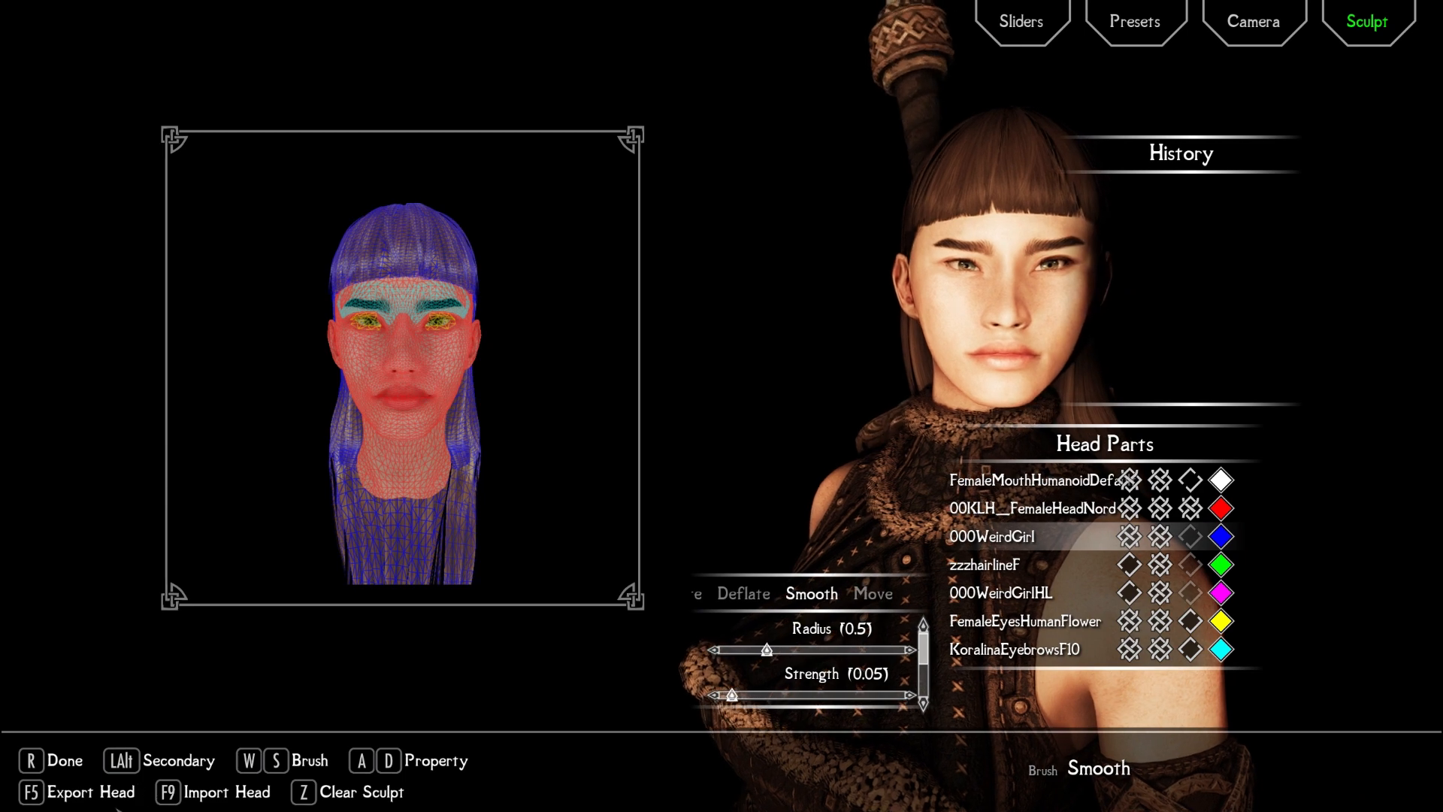
Step: Export the sculpted head to the CharGen folder under the file name Lydia2
{"action": "left_click", "coordinate": [105, 794]}
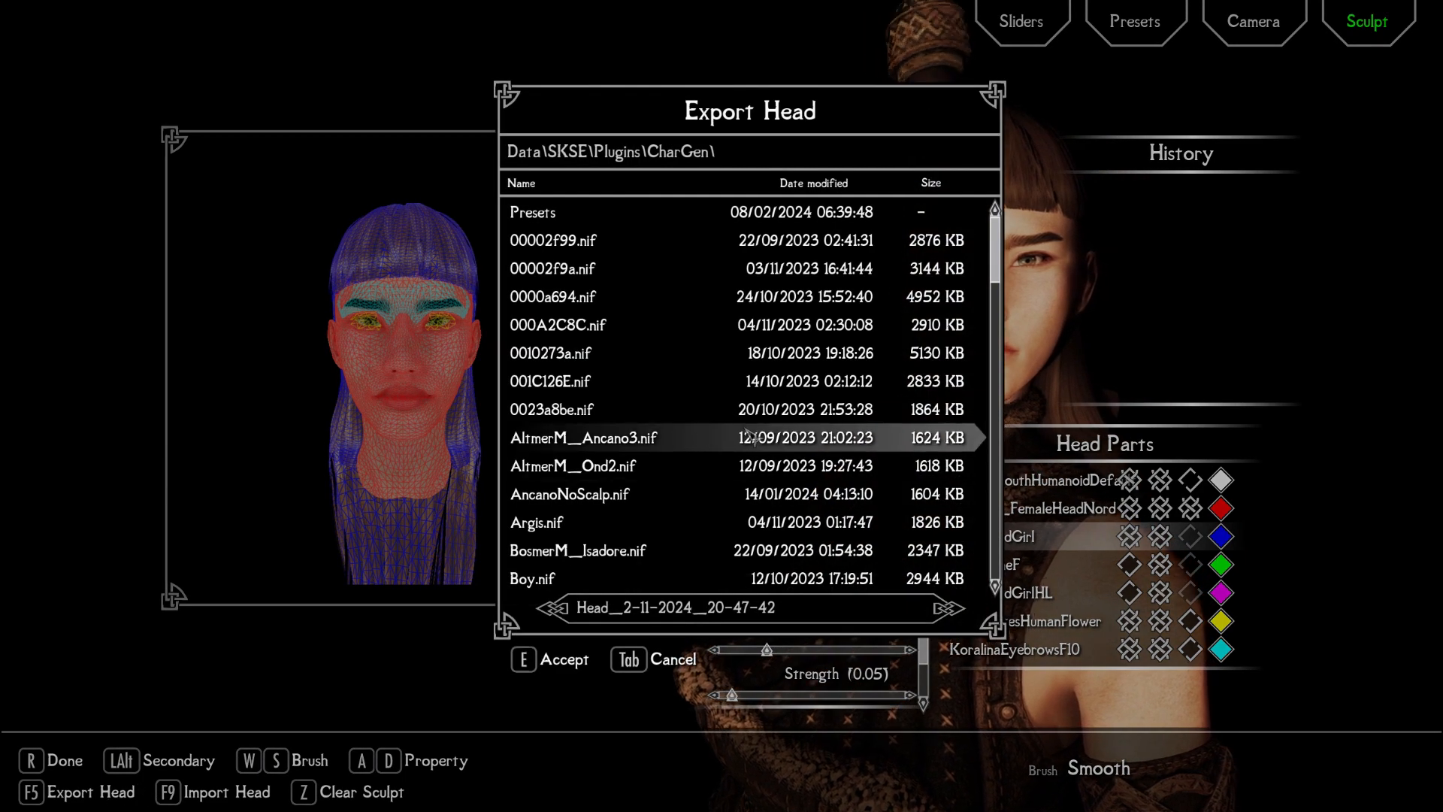
{"action": "key", "text": "ctrl+a"}
{"action": "key", "text": "BackSpace"}
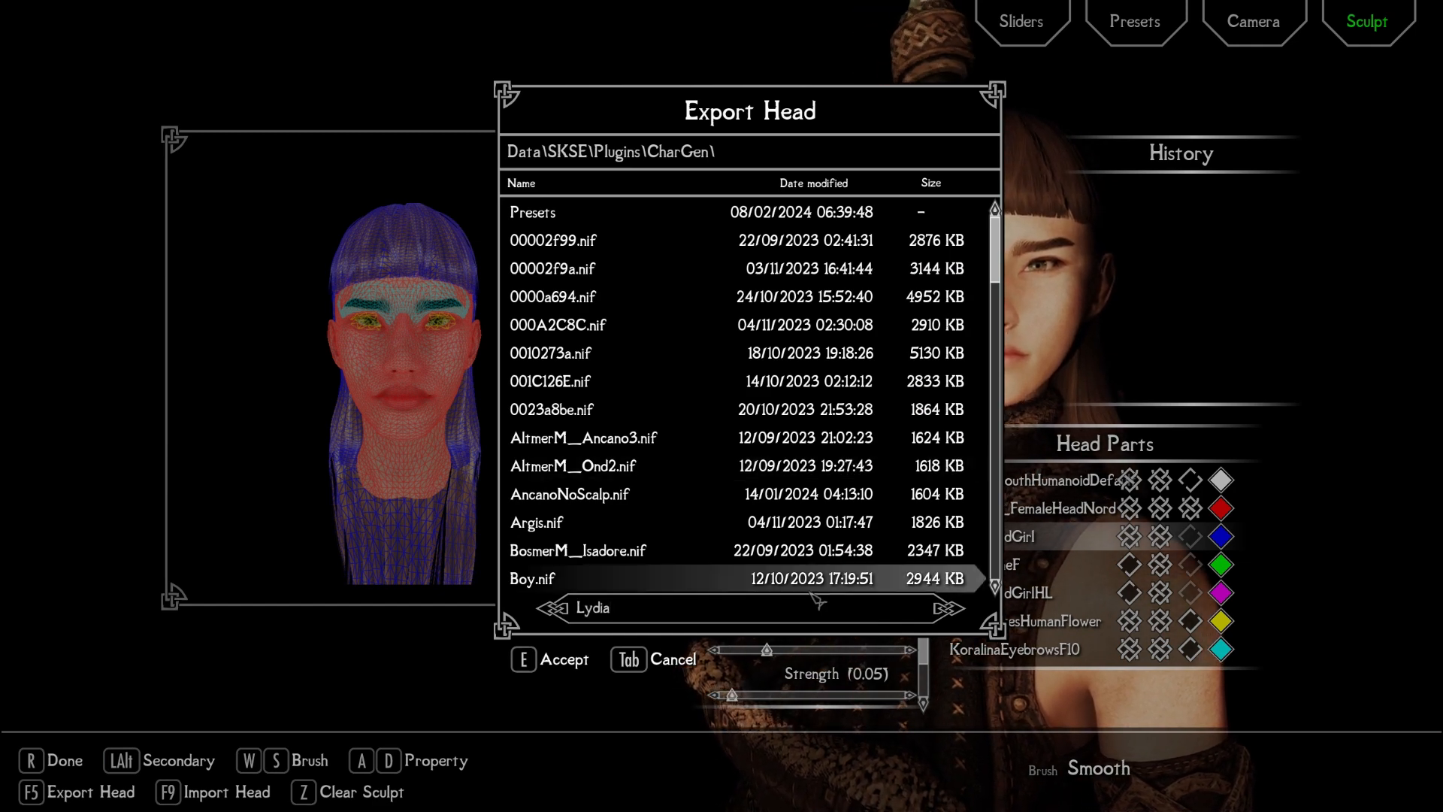
{"action": "scroll", "coordinate": [774, 557], "scroll_direction": "down", "scroll_amount": 7}
{"action": "scroll", "coordinate": [774, 557], "scroll_direction": "down", "scroll_amount": 3}
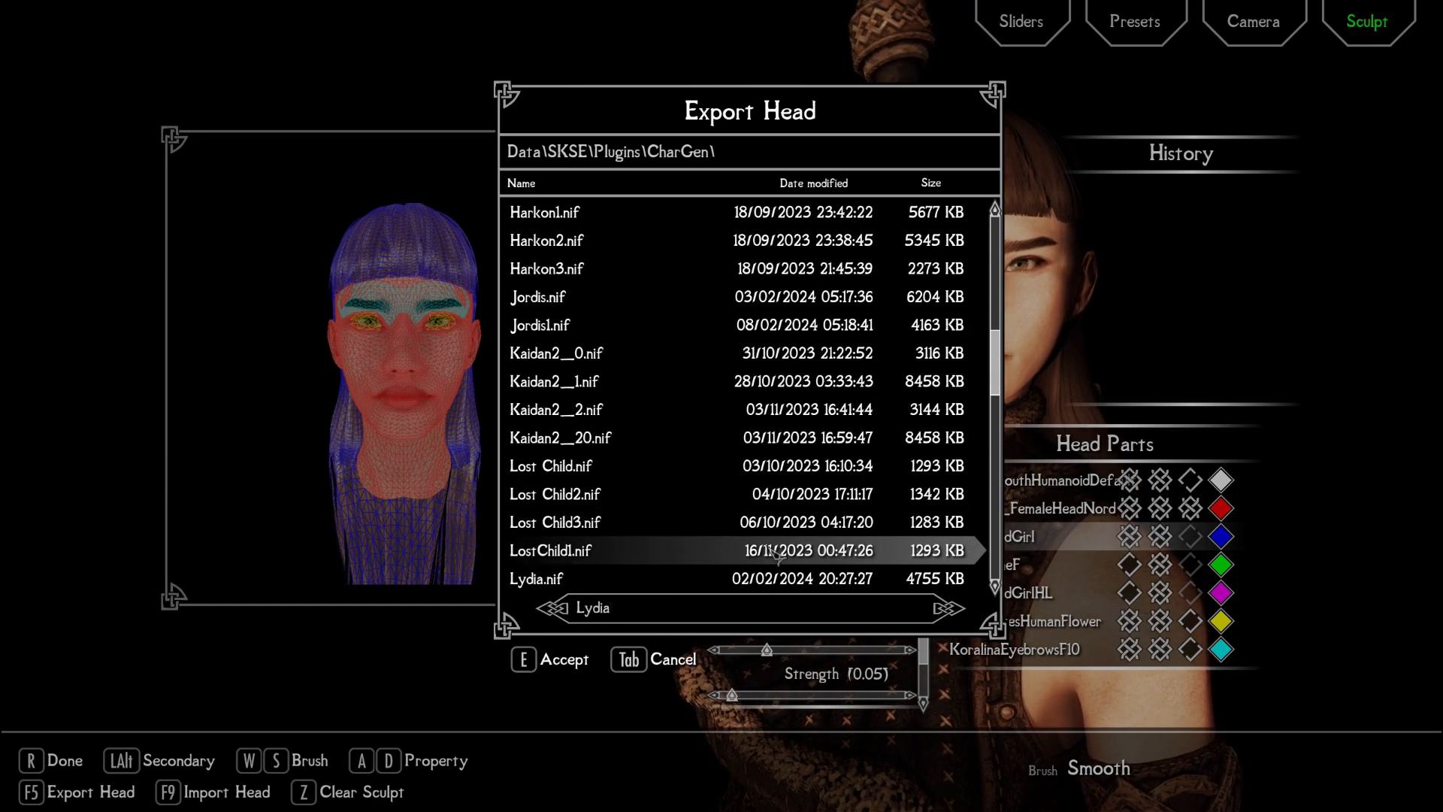
{"action": "type", "text": "Lydia2"}
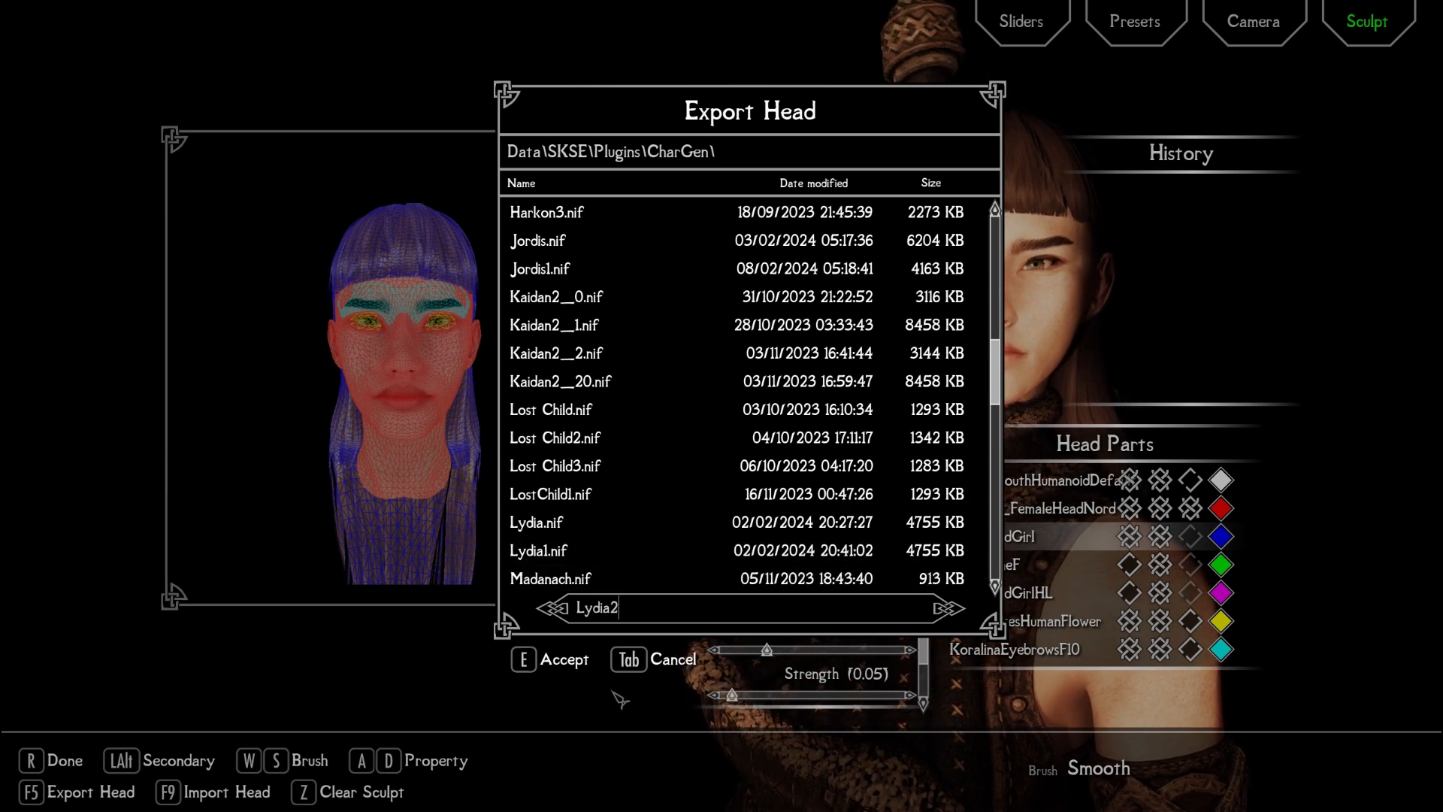
{"action": "left_click", "coordinate": [590, 668]}
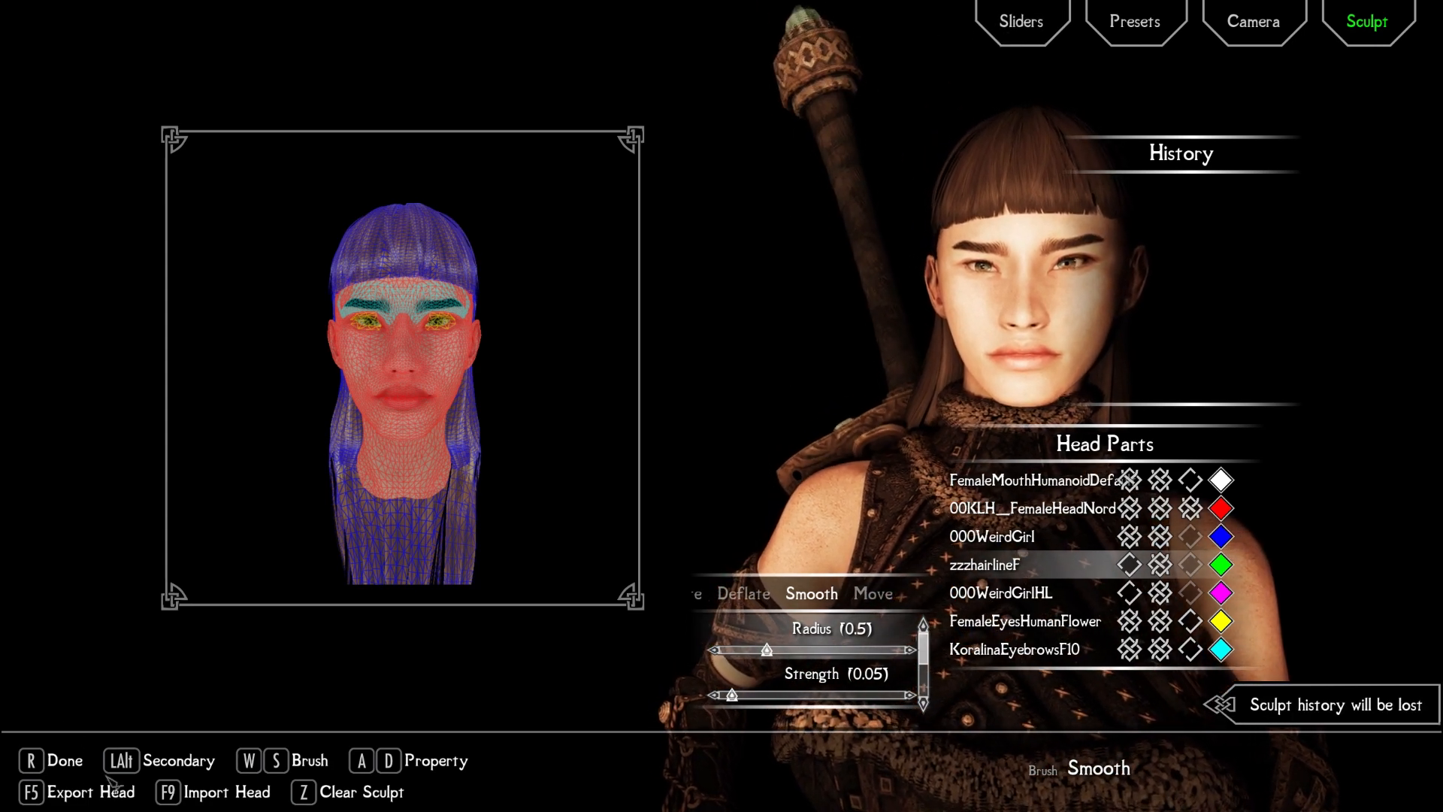
Step: Finish character creation, confirming the appearance and keeping the name Jordis
{"action": "key", "text": "r"}
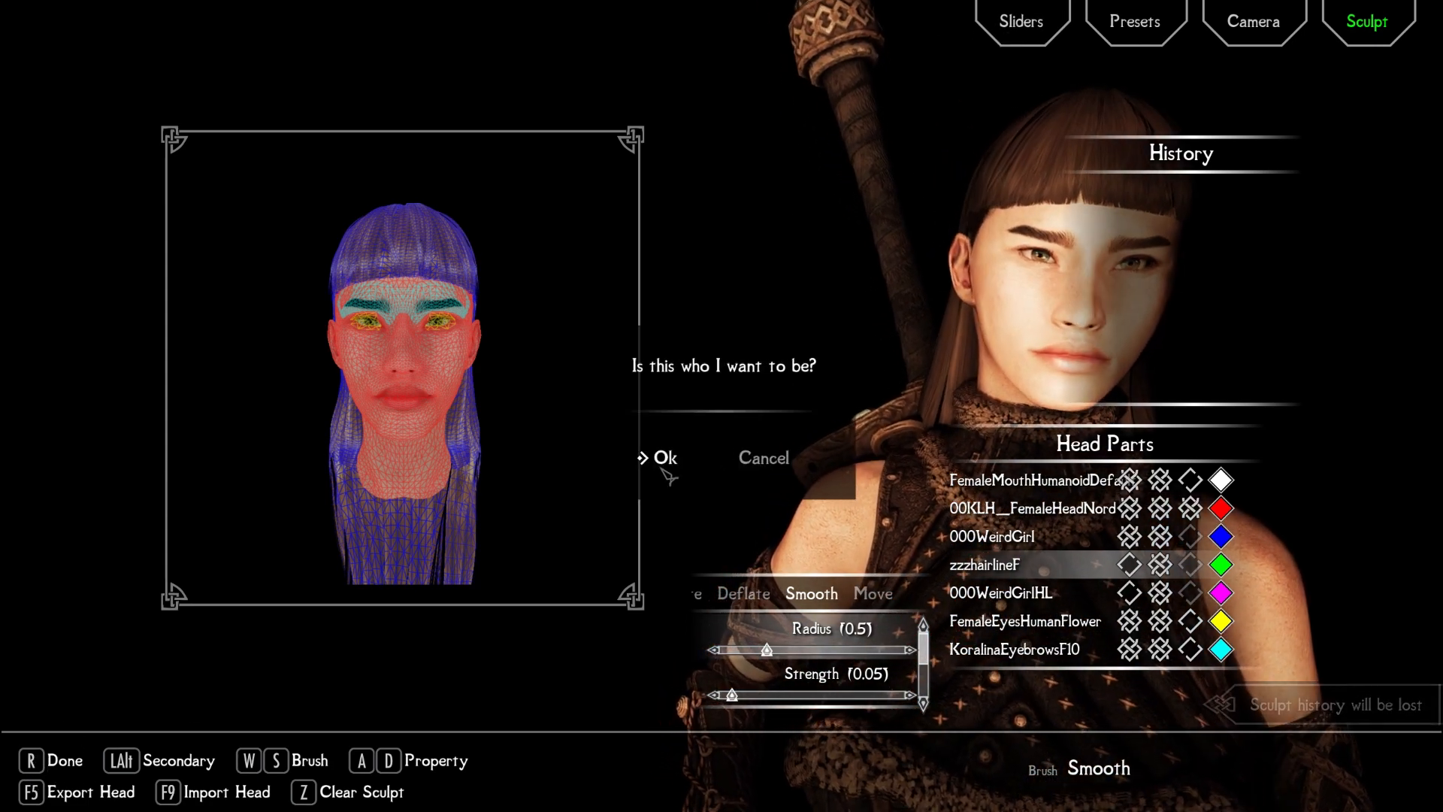
{"action": "left_click", "coordinate": [665, 458]}
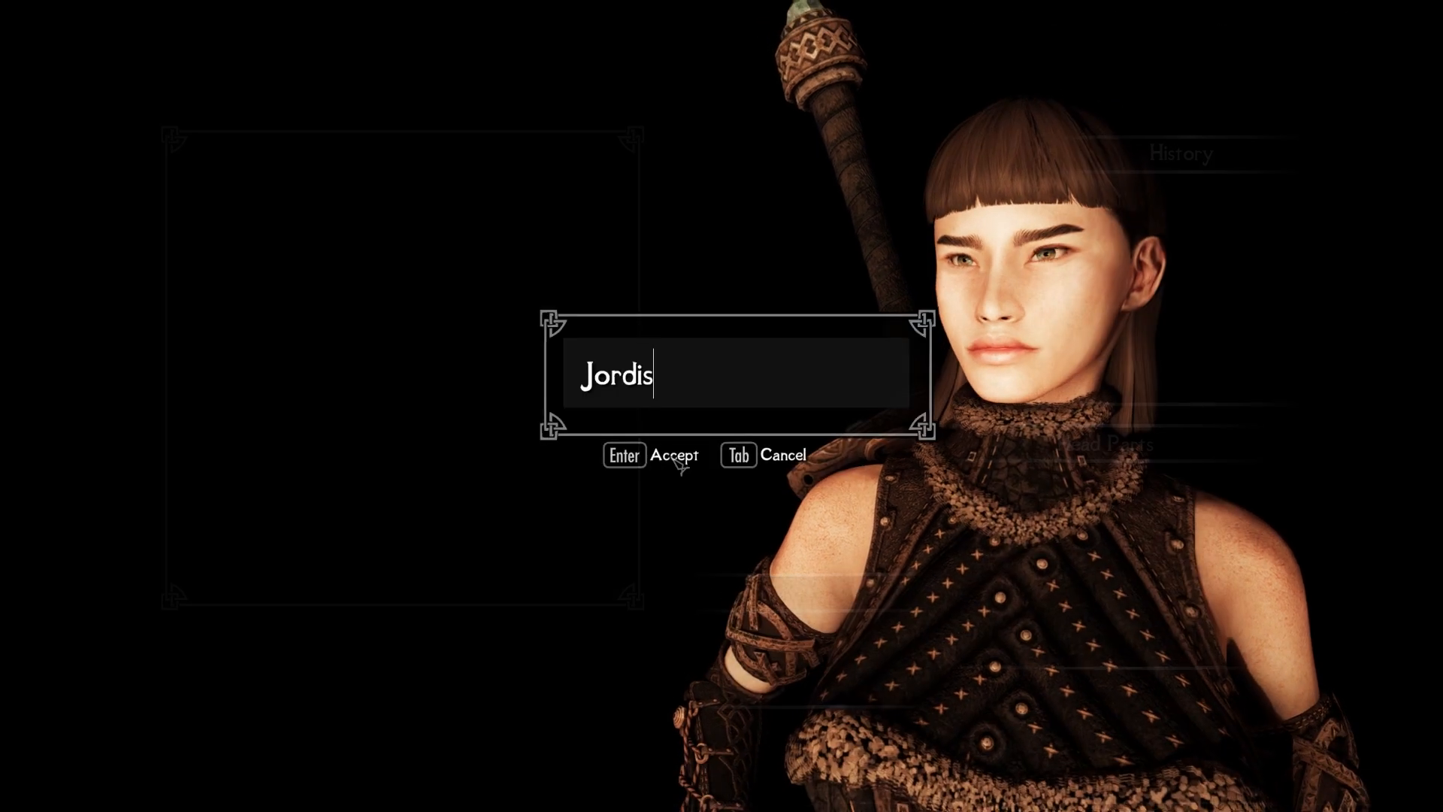
{"action": "key", "text": "Return"}
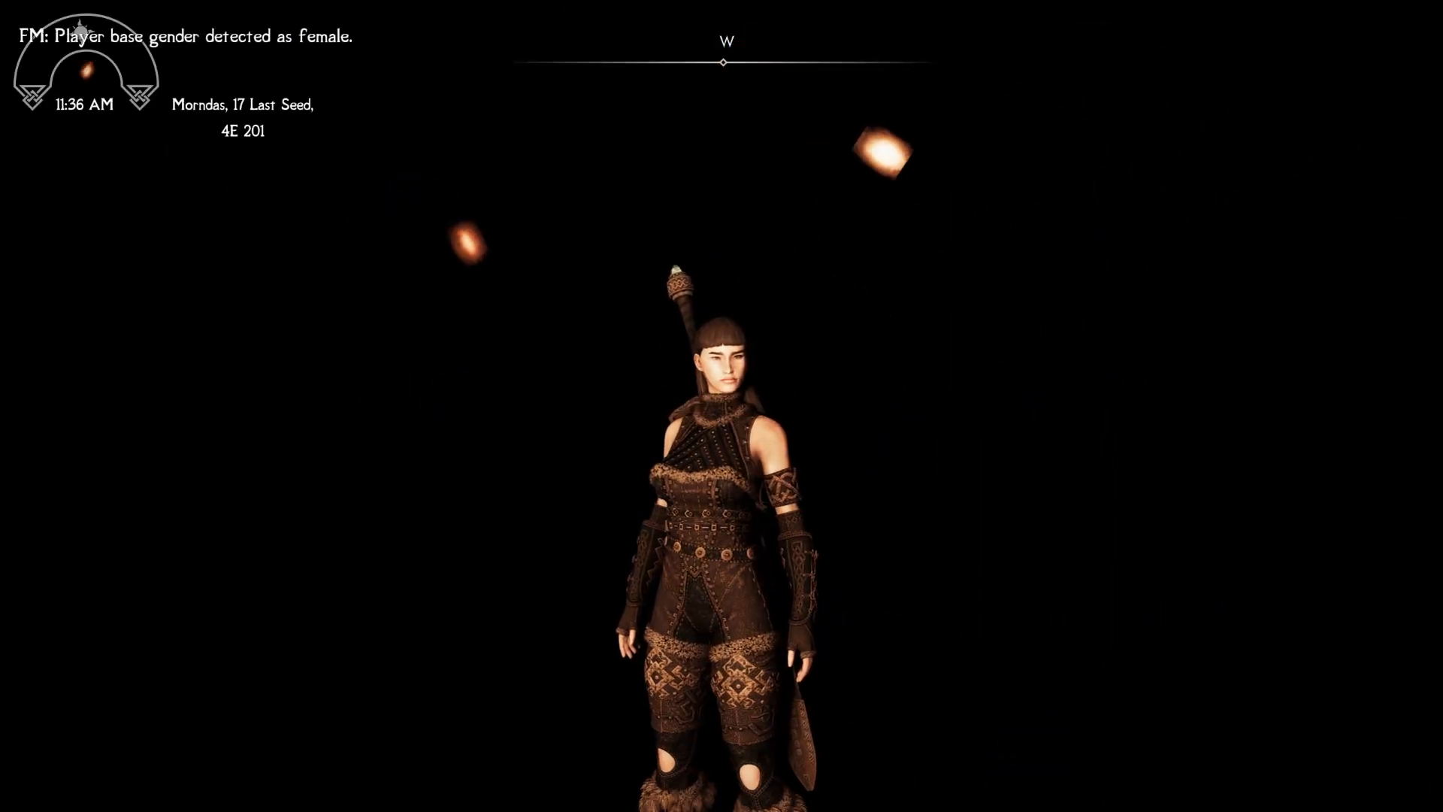
Step: Save the game to a new save slot
{"action": "key", "text": "Escape"}
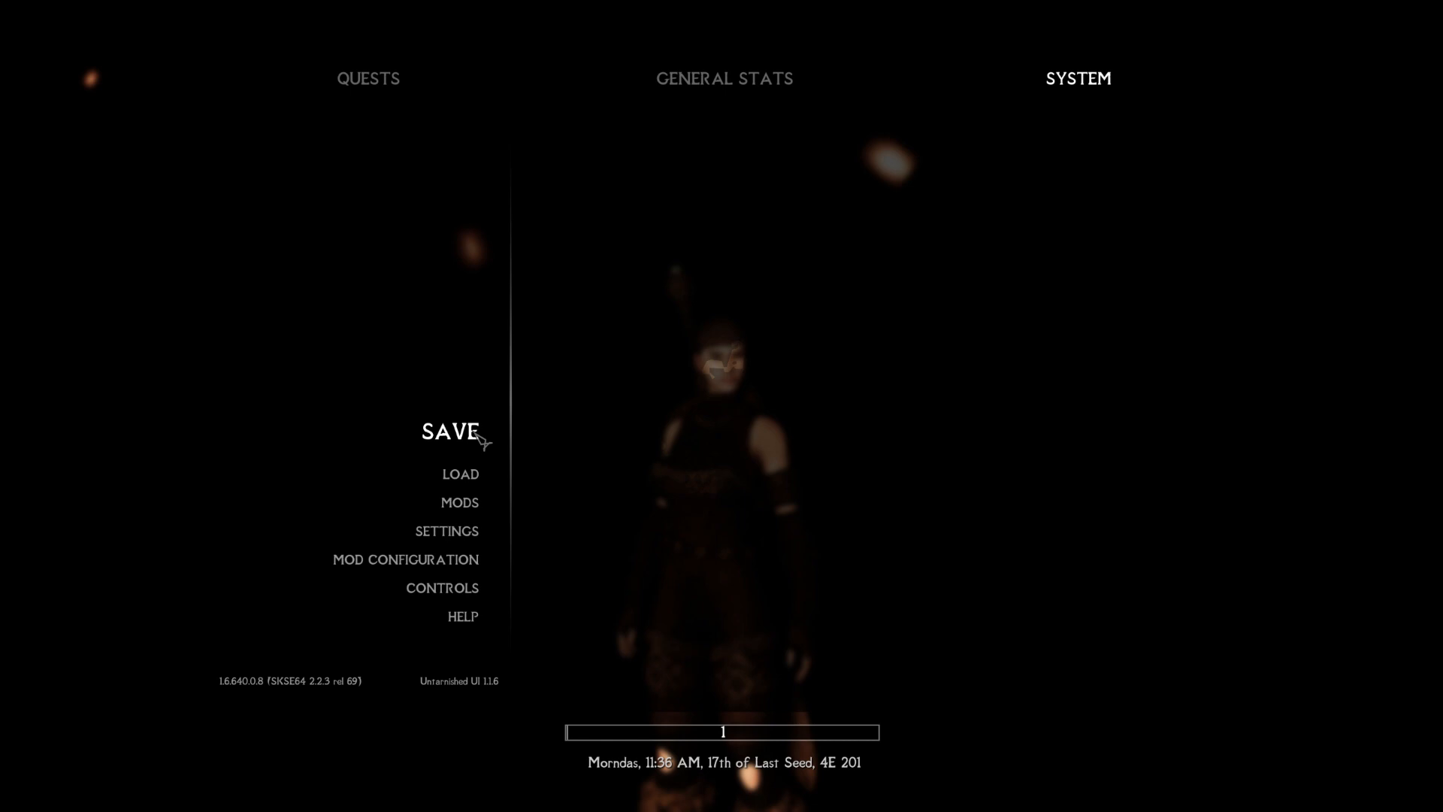
{"action": "left_click", "coordinate": [451, 433]}
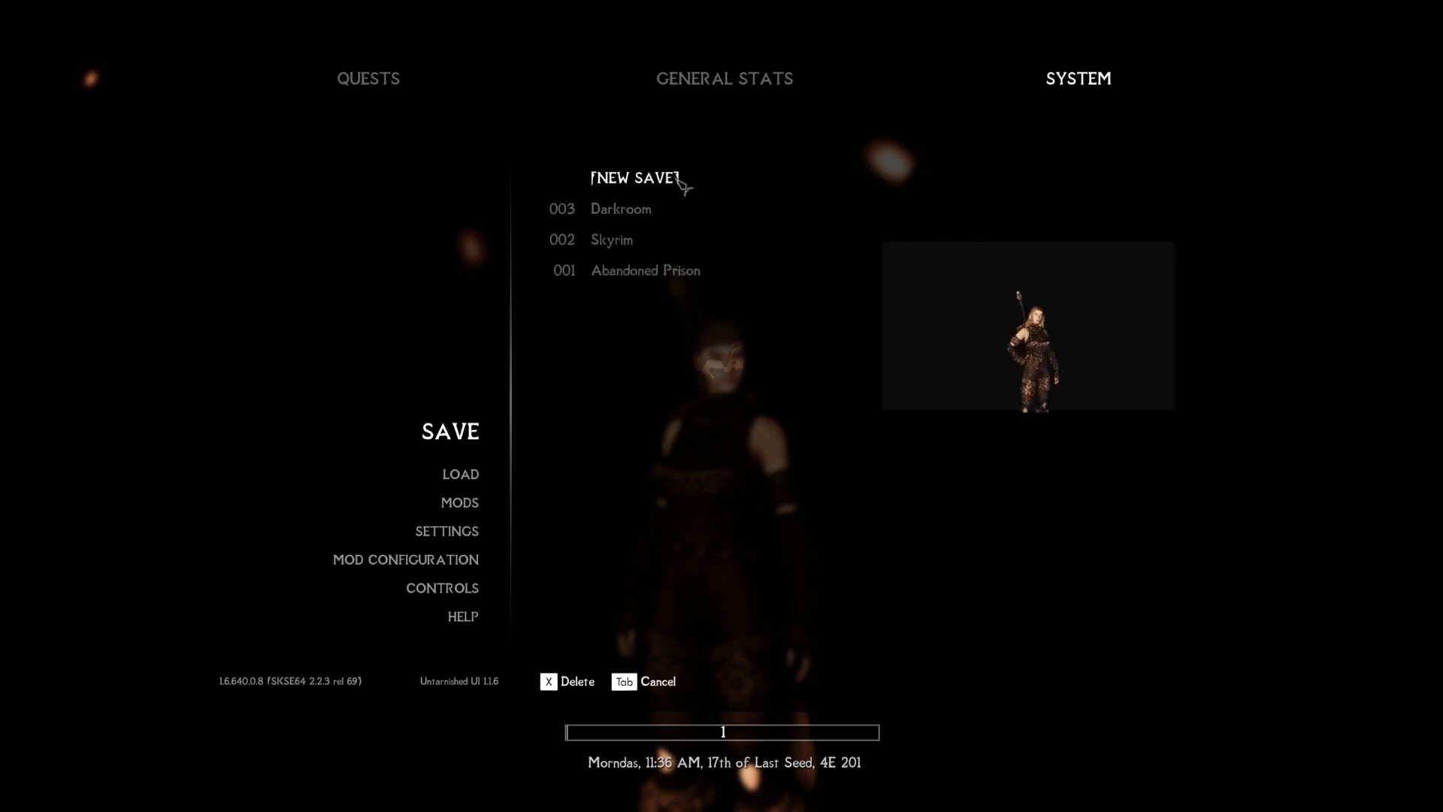
{"action": "left_click", "coordinate": [679, 180]}
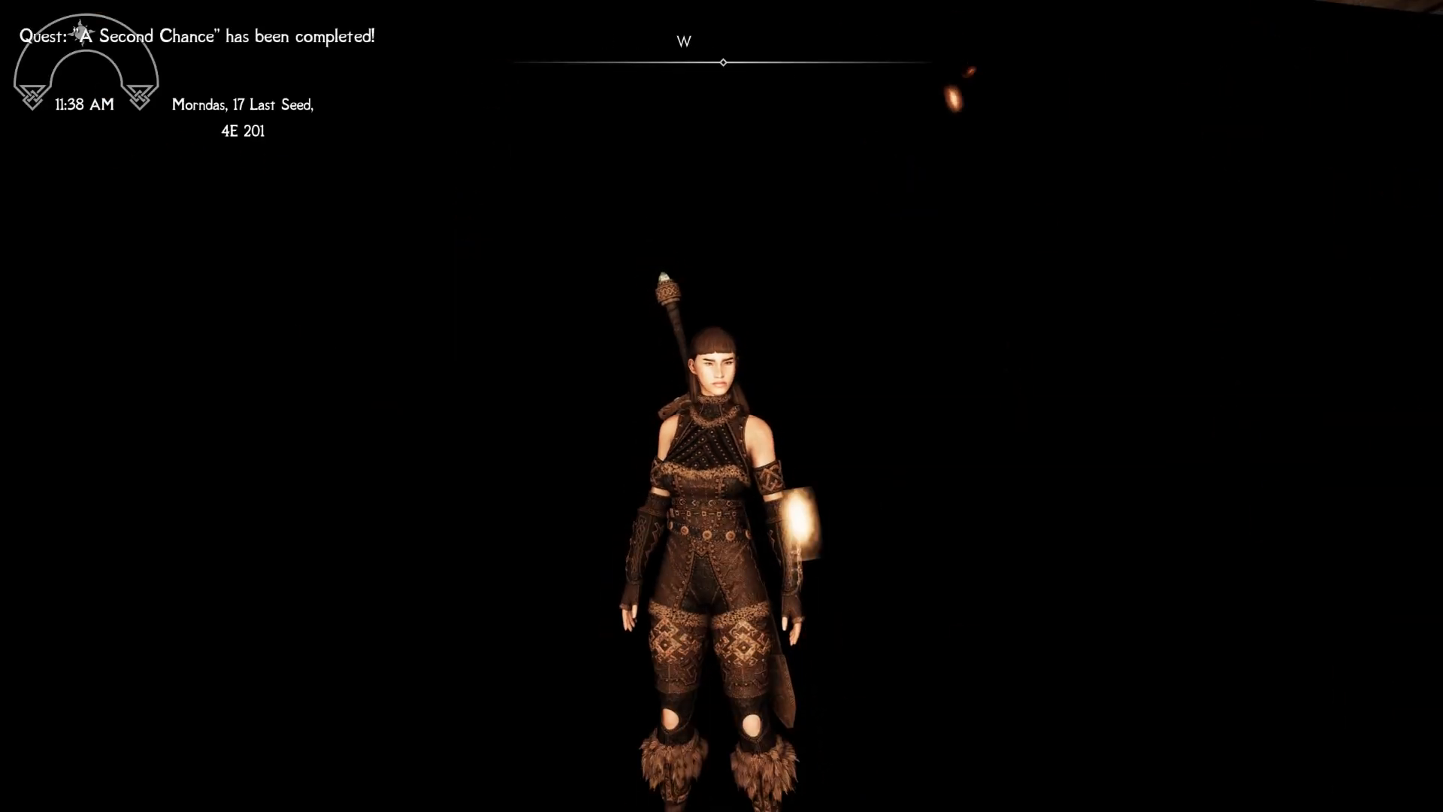
Step: Quit the game to the desktop
{"action": "key", "text": "Escape"}
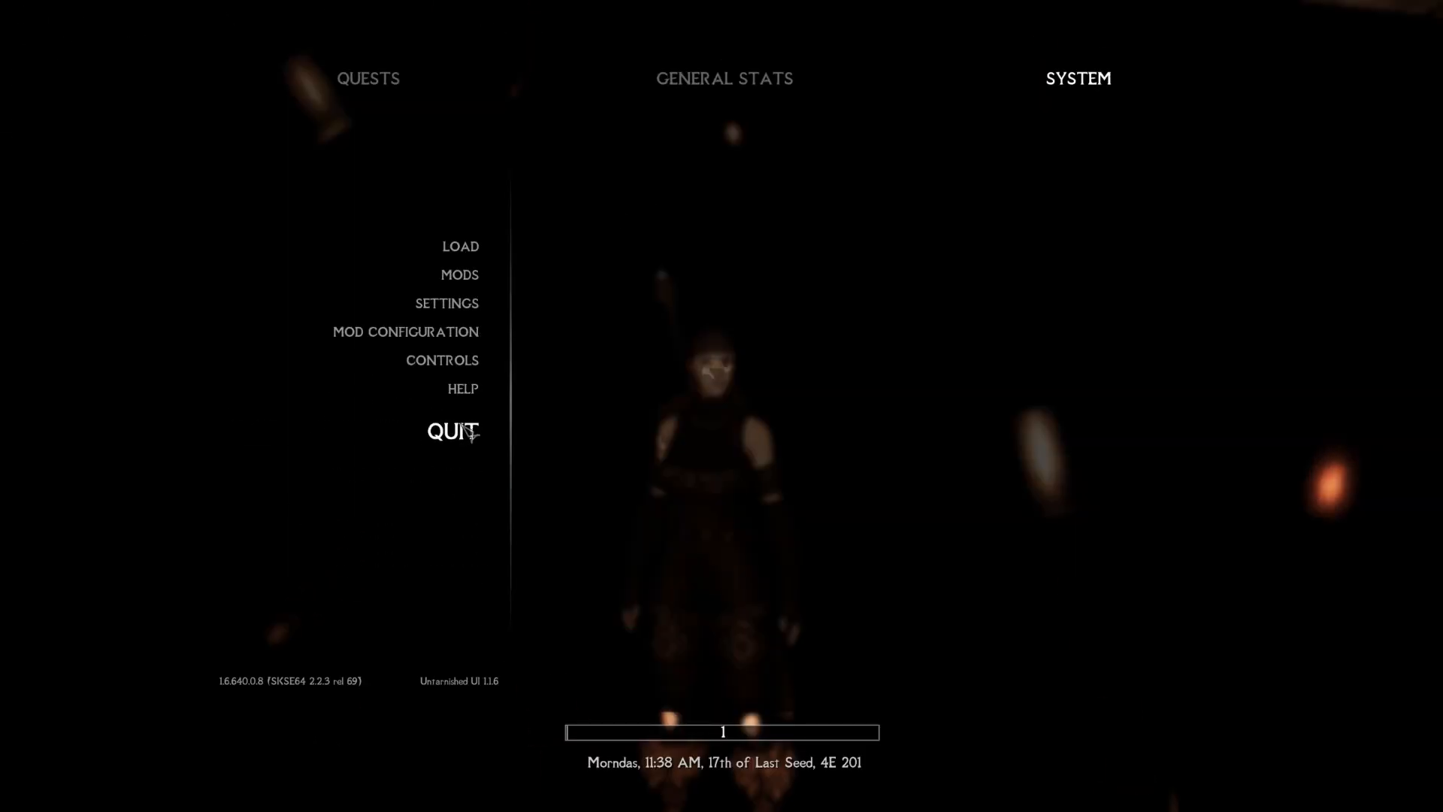
{"action": "left_click", "coordinate": [461, 426]}
{"action": "left_click", "coordinate": [571, 403]}
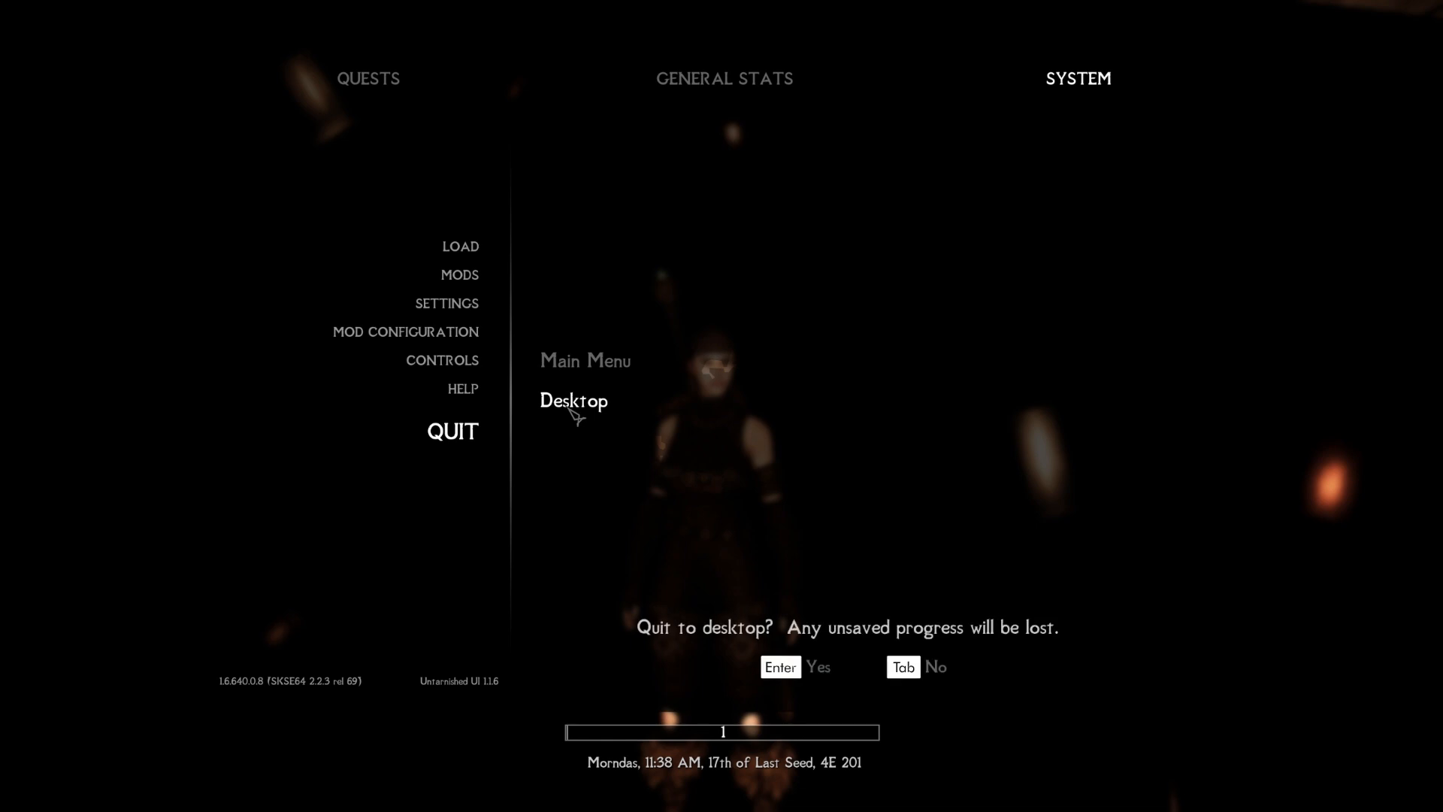
{"action": "key", "text": "Return"}
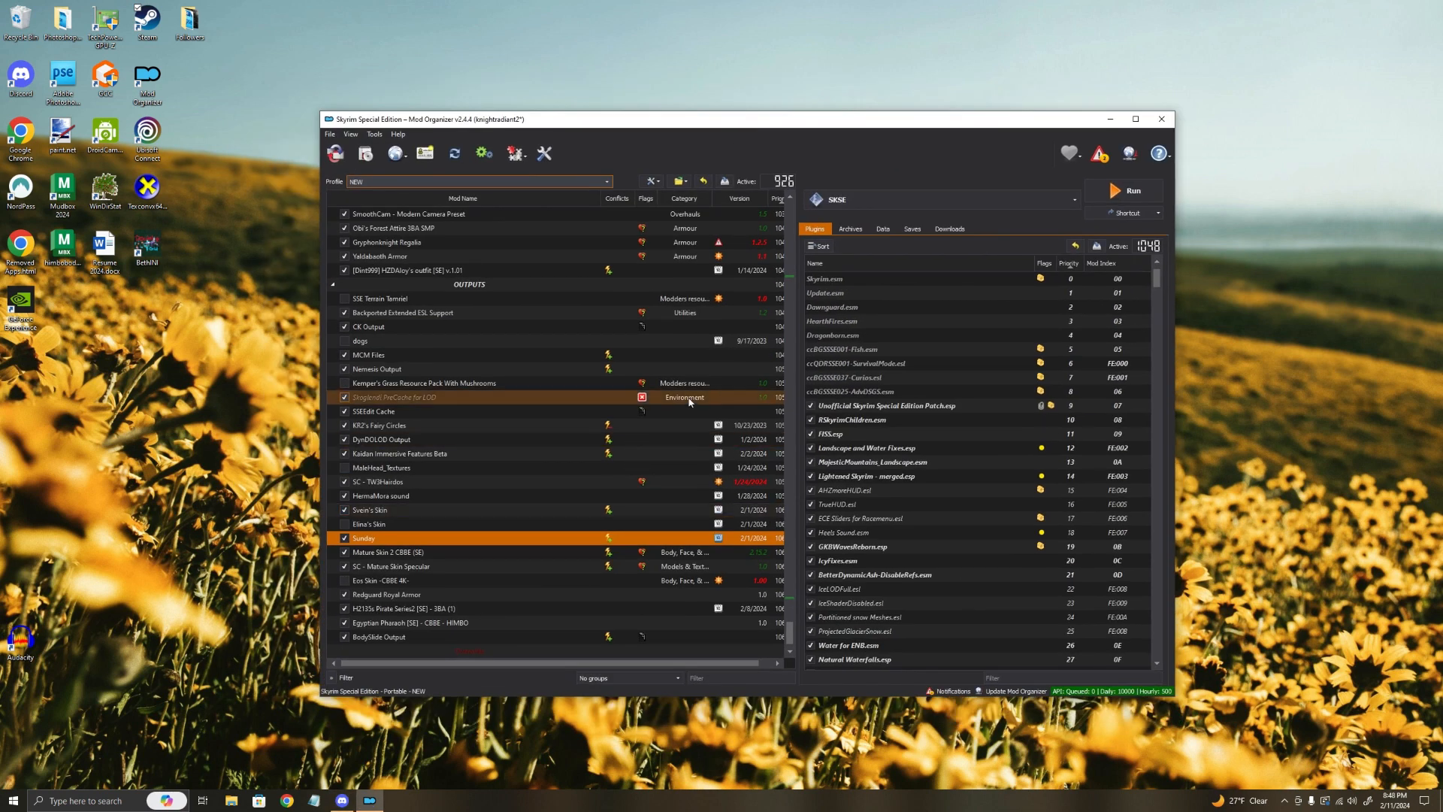
Step: Open Mod Organizer's Overwrite folder in Explorer and go to SKSE\Plugins\CharGen
{"action": "right_click", "coordinate": [474, 651]}
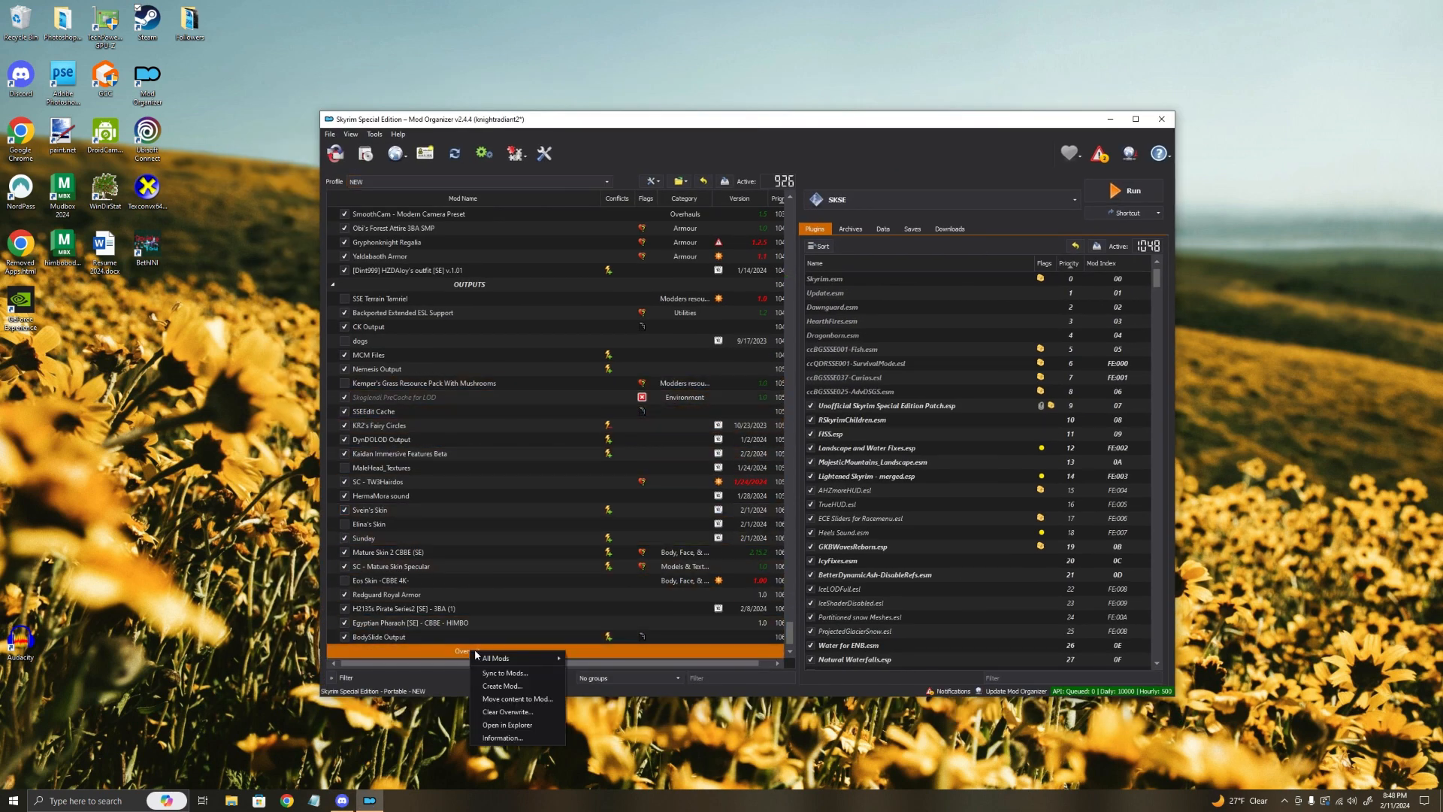
{"action": "left_click", "coordinate": [507, 725]}
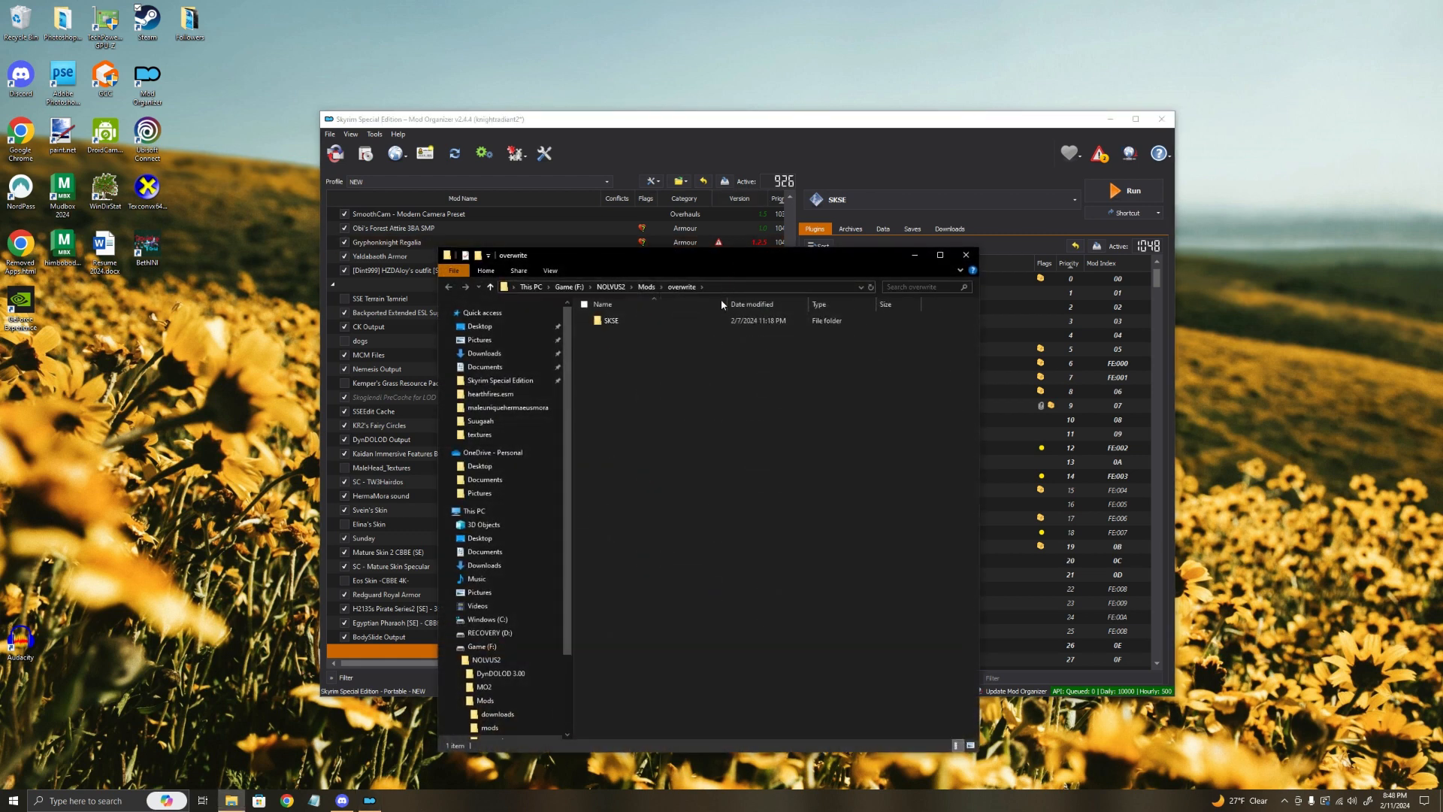
{"action": "double_click", "coordinate": [621, 323]}
{"action": "double_click", "coordinate": [628, 323]}
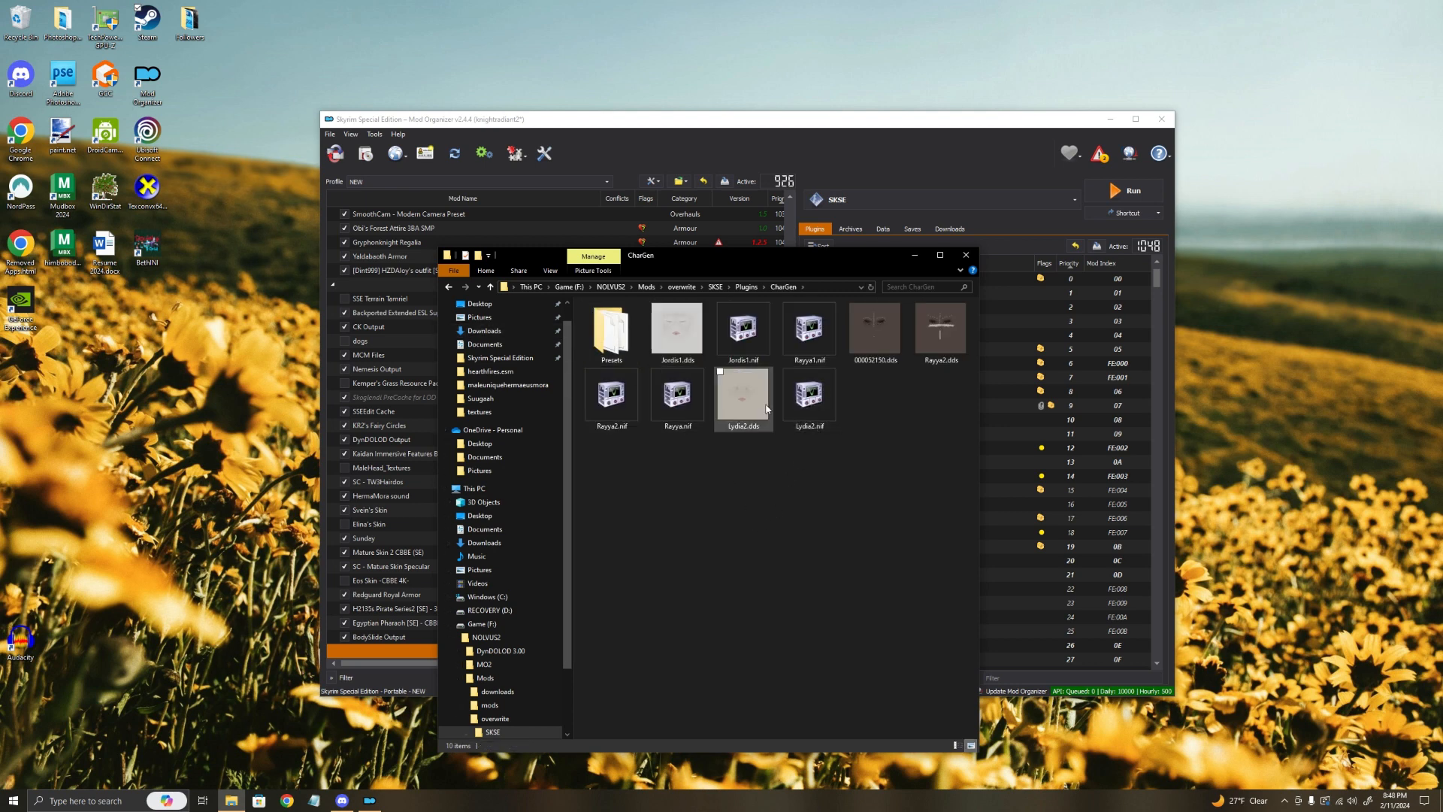
Step: Open Lydia2.nif in NifSkope, inspect the exported head up close, close it and return to Mod Organizer
{"action": "left_click", "coordinate": [811, 394]}
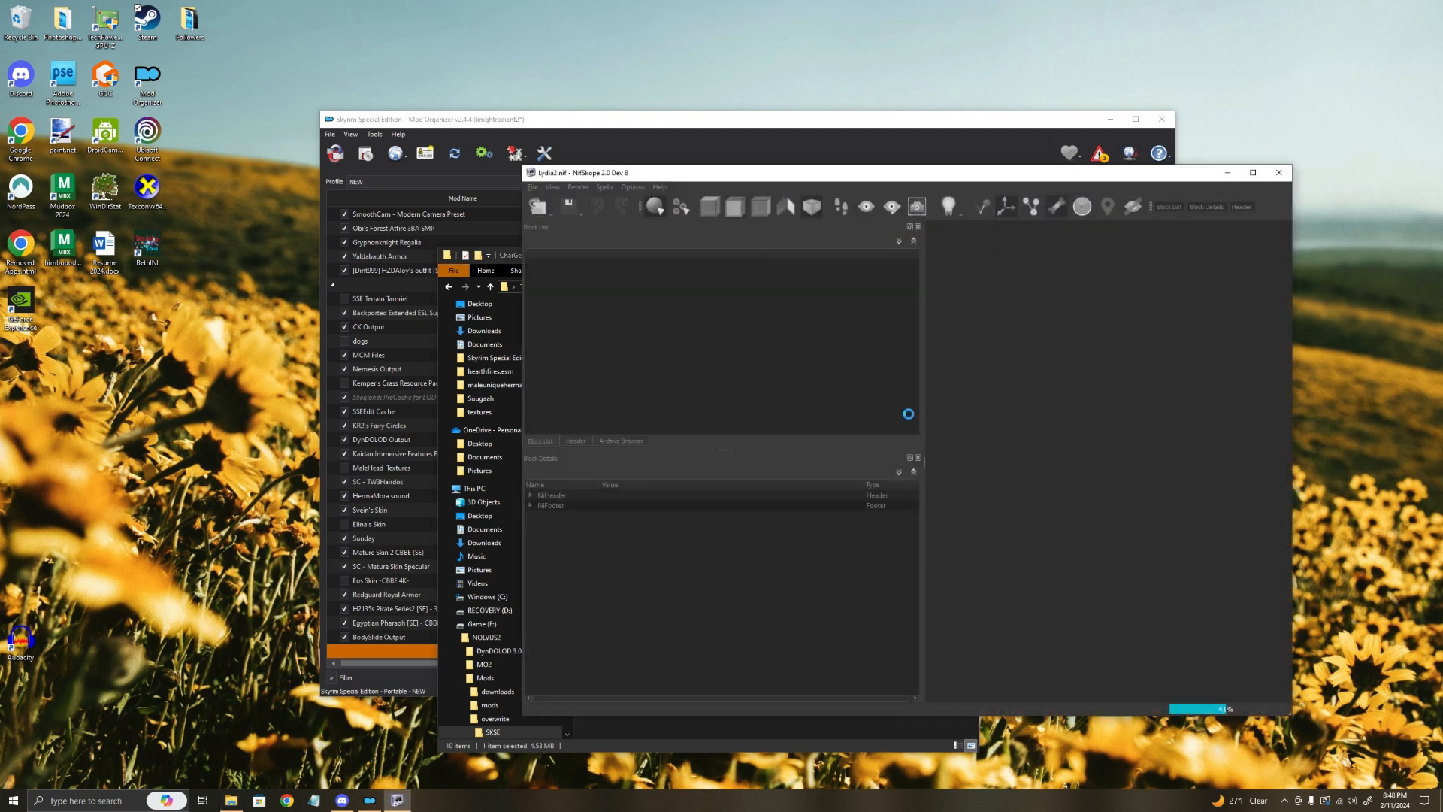
{"action": "left_click_drag", "start_coordinate": [960, 173], "coordinate": [751, 178]}
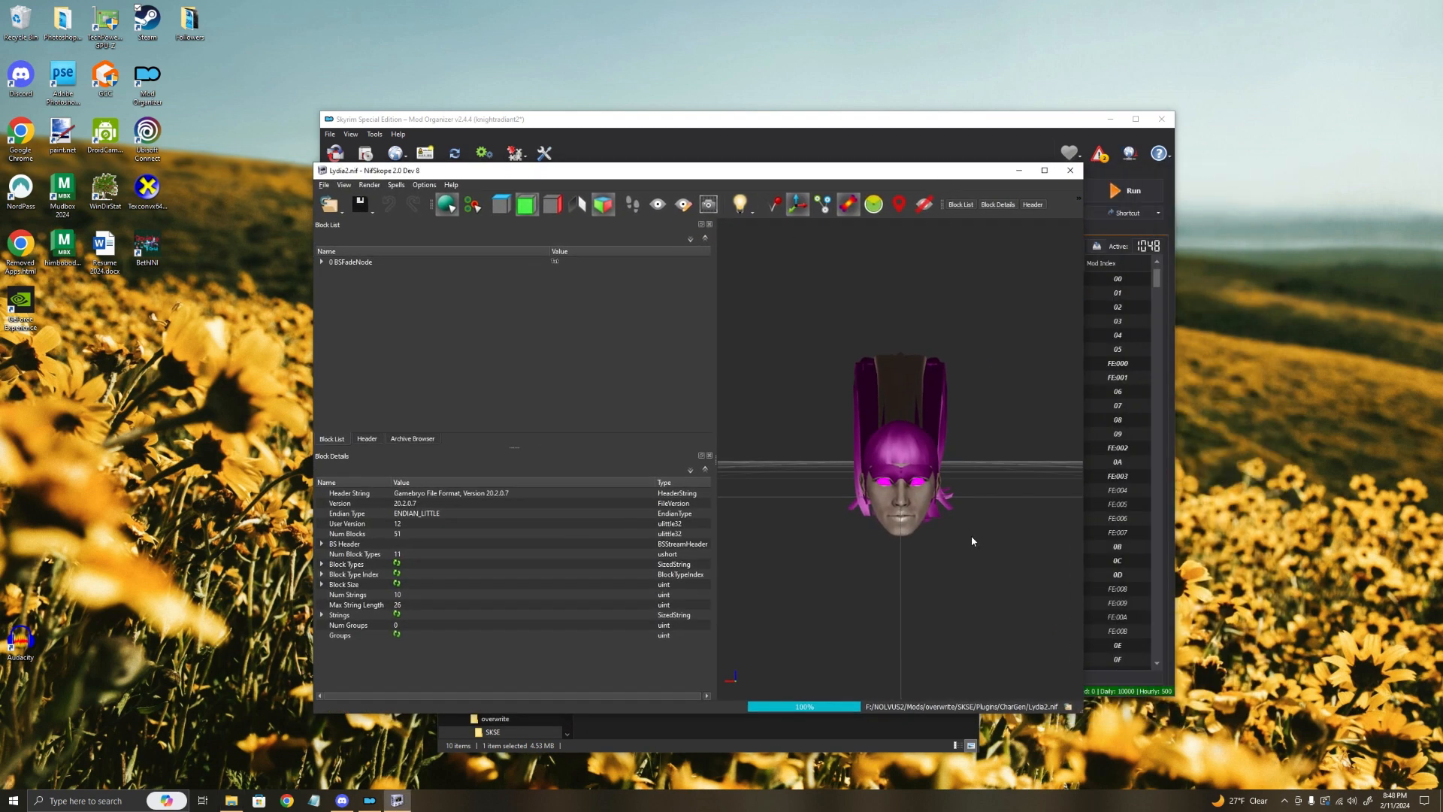
{"action": "scroll", "coordinate": [971, 535], "scroll_direction": "up", "scroll_amount": 3}
{"action": "scroll", "coordinate": [983, 532], "scroll_direction": "down", "scroll_amount": 3}
{"action": "scroll", "coordinate": [1006, 555], "scroll_direction": "up", "scroll_amount": 3}
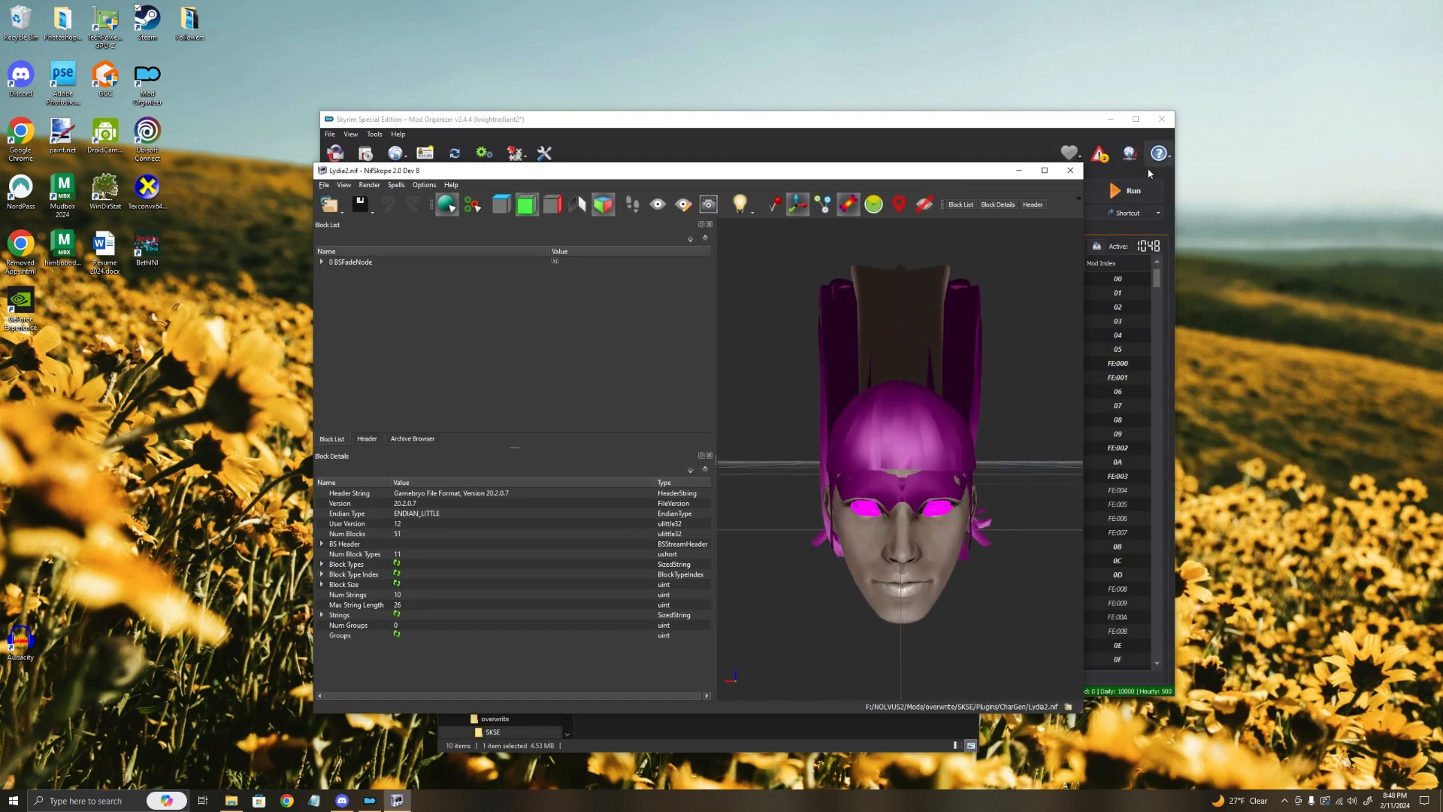
{"action": "left_click", "coordinate": [1071, 171]}
{"action": "left_click", "coordinate": [878, 161]}
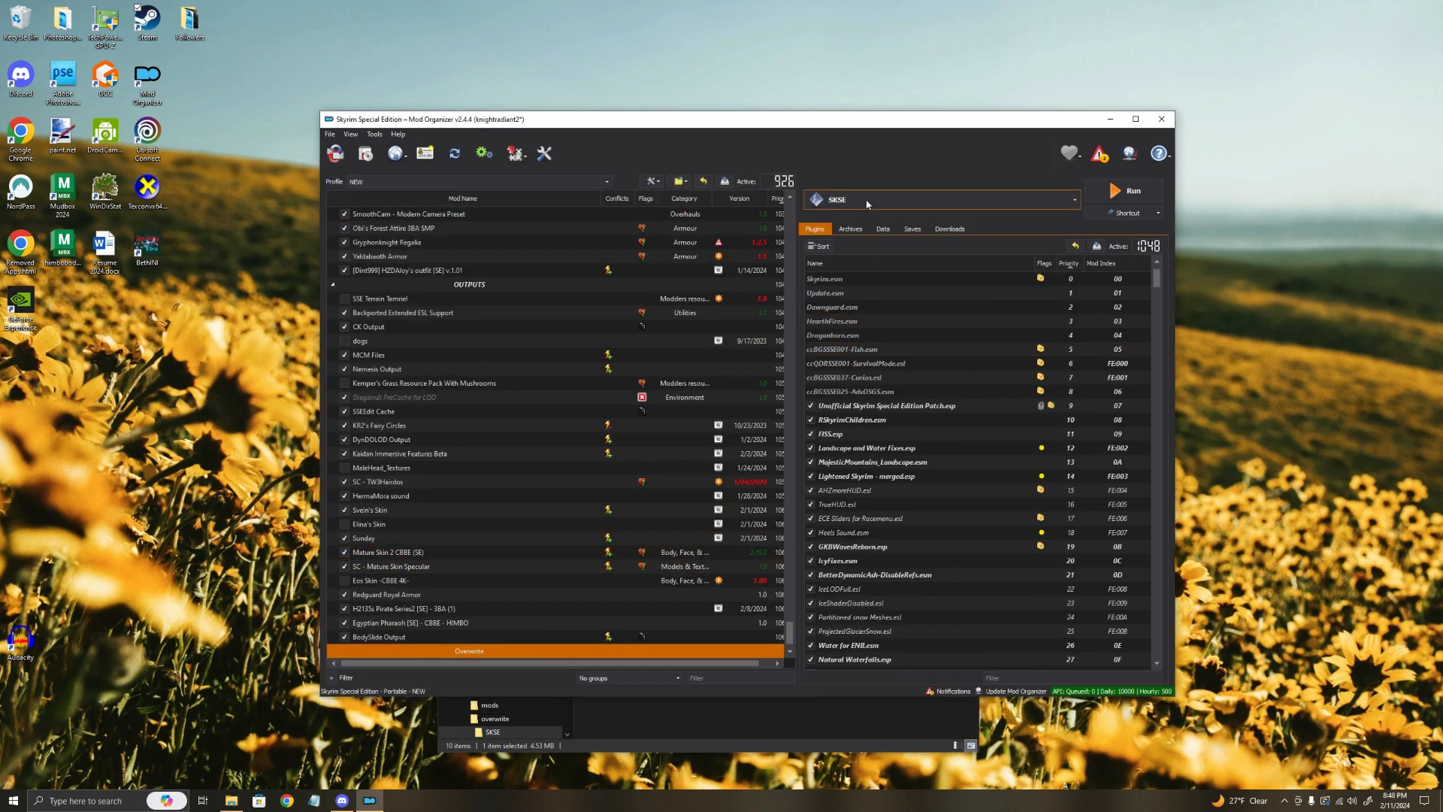
Step: Select NifSkope as the program to run through Mod Organizer
{"action": "left_click", "coordinate": [945, 199]}
{"action": "left_click", "coordinate": [841, 302]}
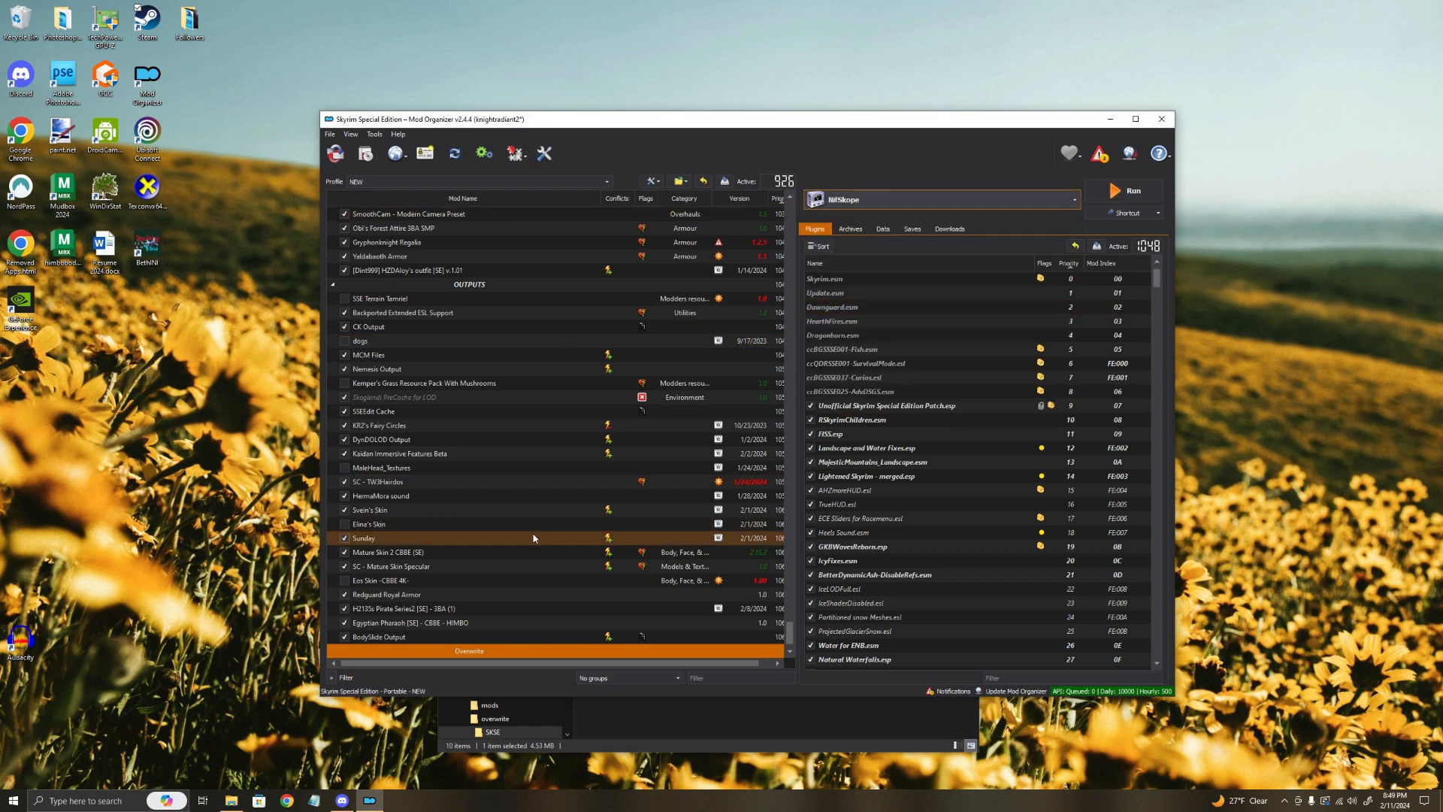
Step: Browse the Egyptian Pharaoh mod's files down to its outfit meshes, review the first .nif file's opening options and close the mod information
{"action": "double_click", "coordinate": [475, 652]}
{"action": "left_click", "coordinate": [931, 402]}
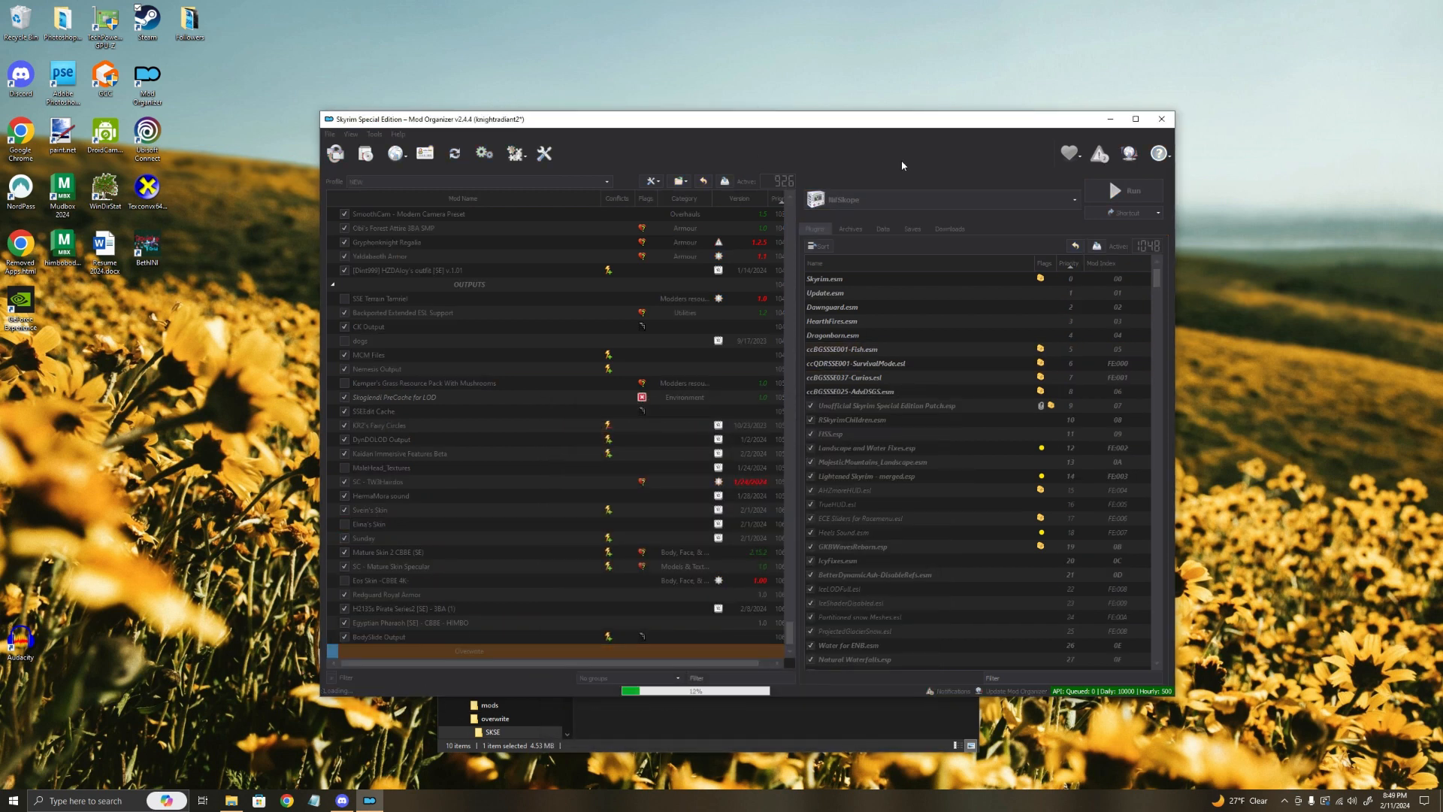
{"action": "double_click", "coordinate": [390, 624]}
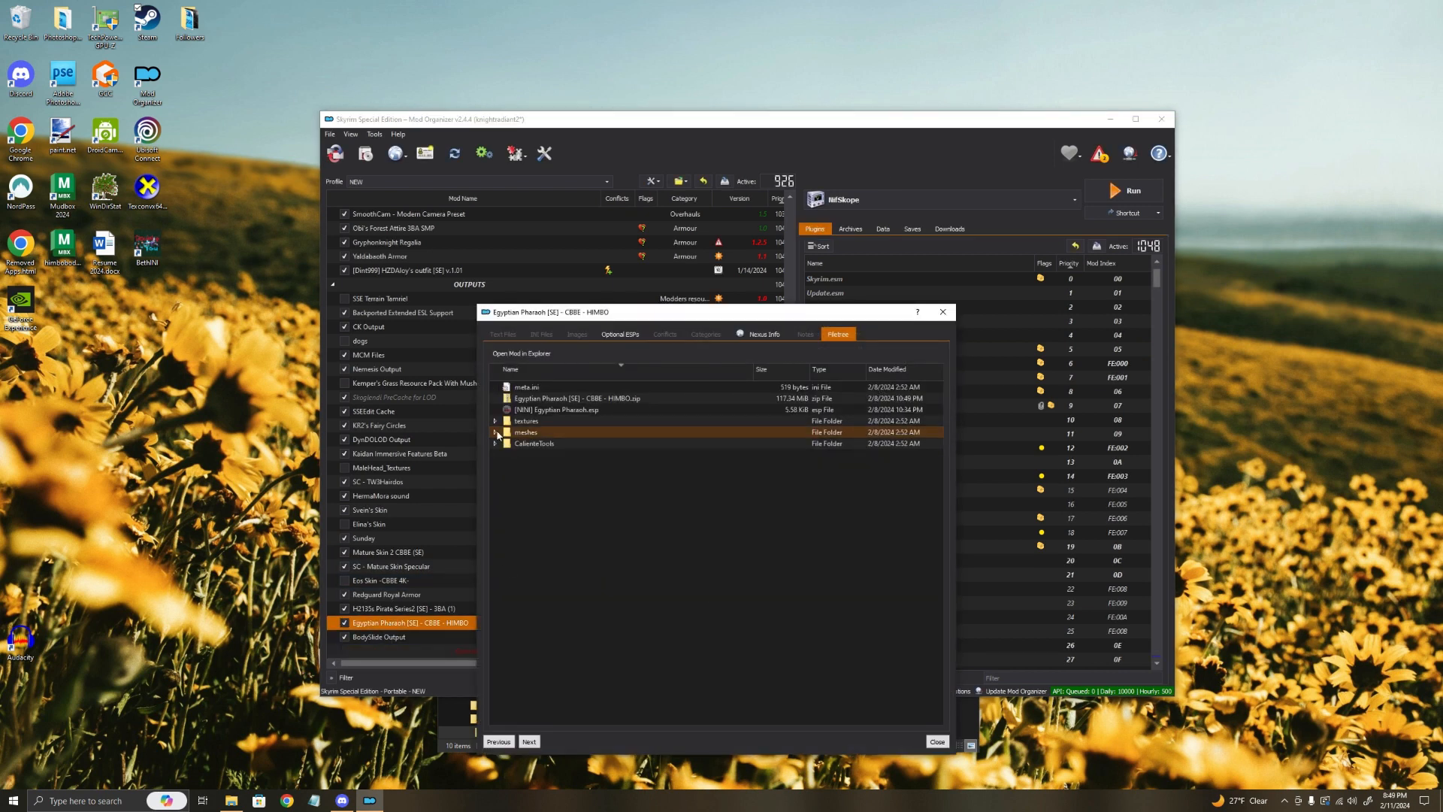
{"action": "left_click", "coordinate": [496, 433]}
{"action": "left_click", "coordinate": [506, 443]}
{"action": "left_click", "coordinate": [518, 454]}
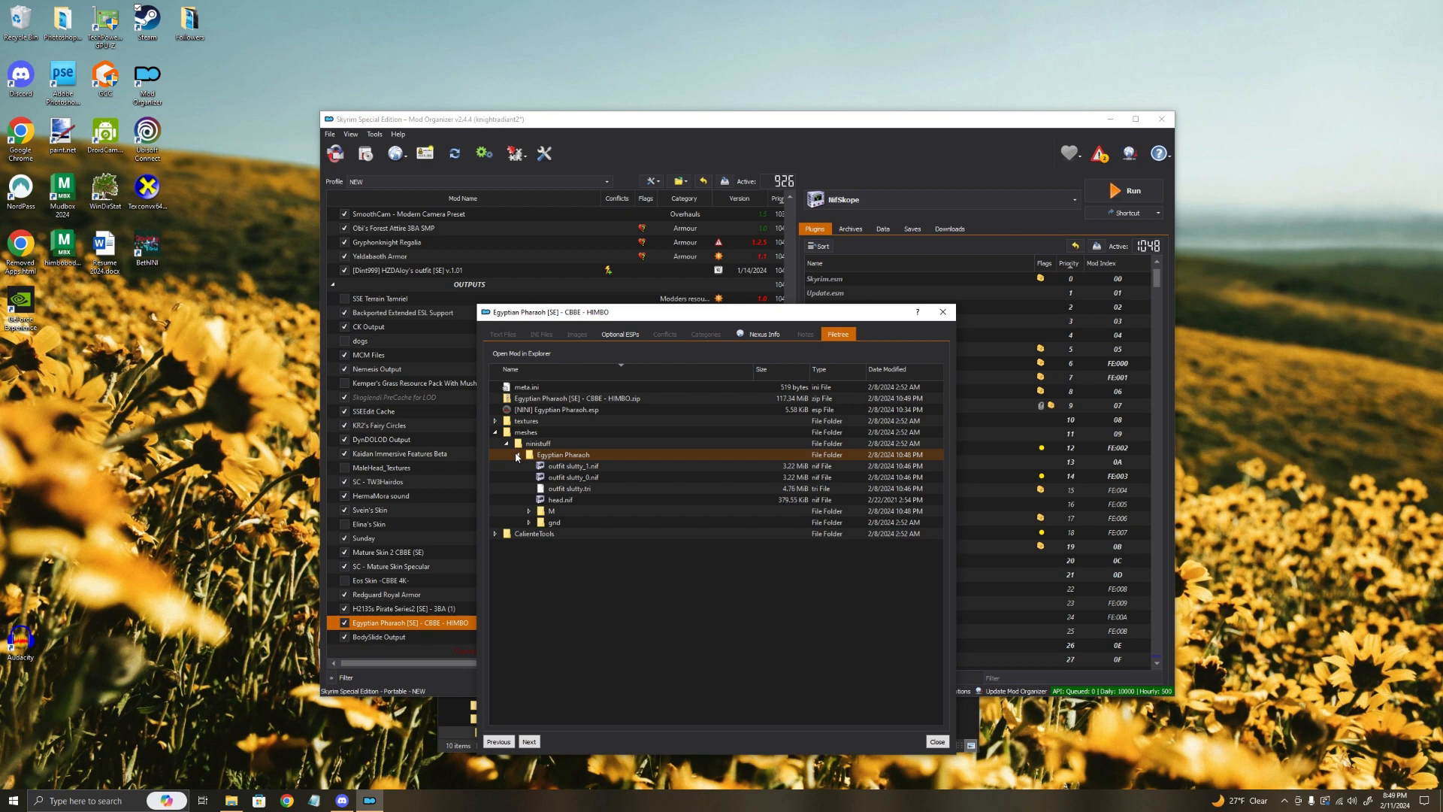
{"action": "right_click", "coordinate": [555, 467]}
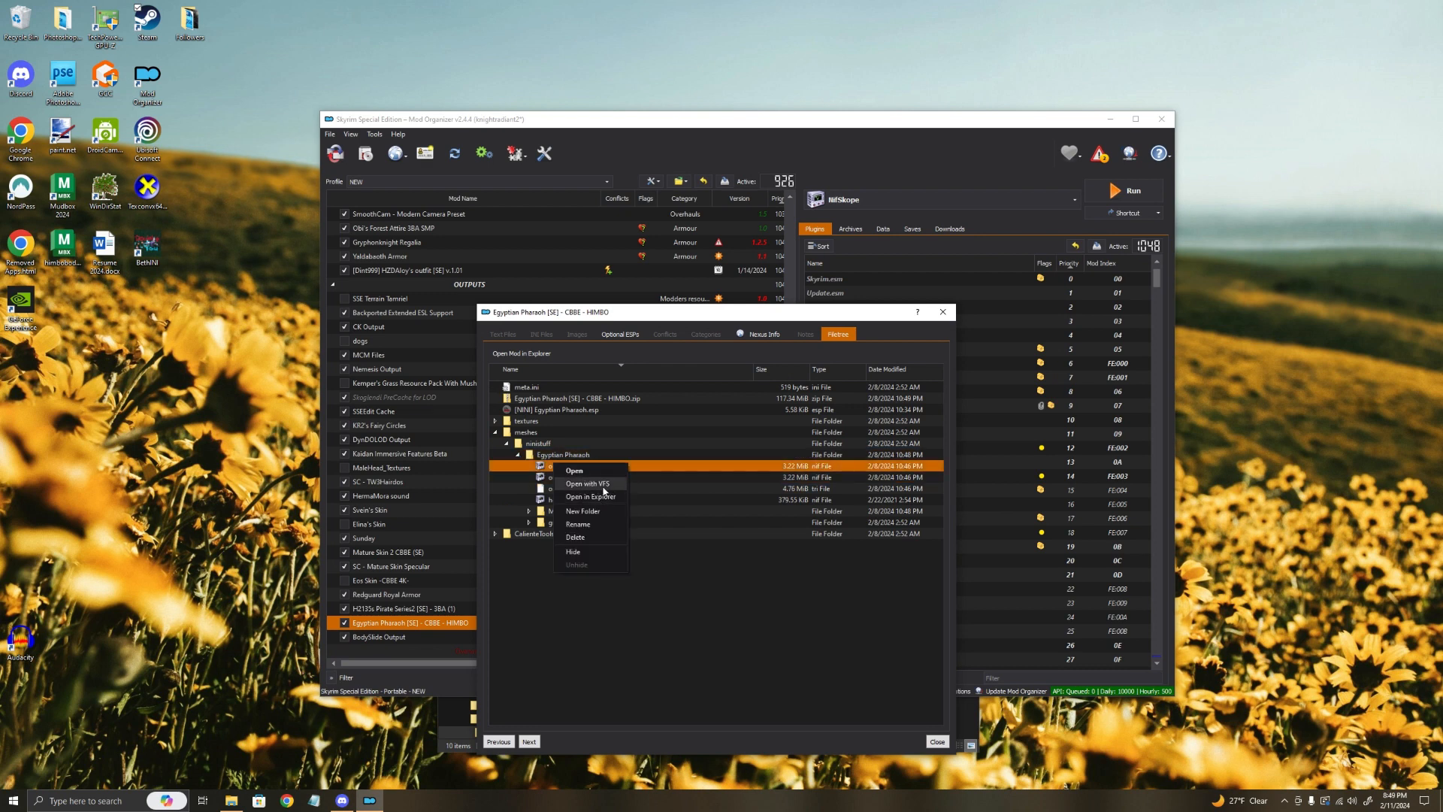
{"action": "left_click", "coordinate": [946, 314]}
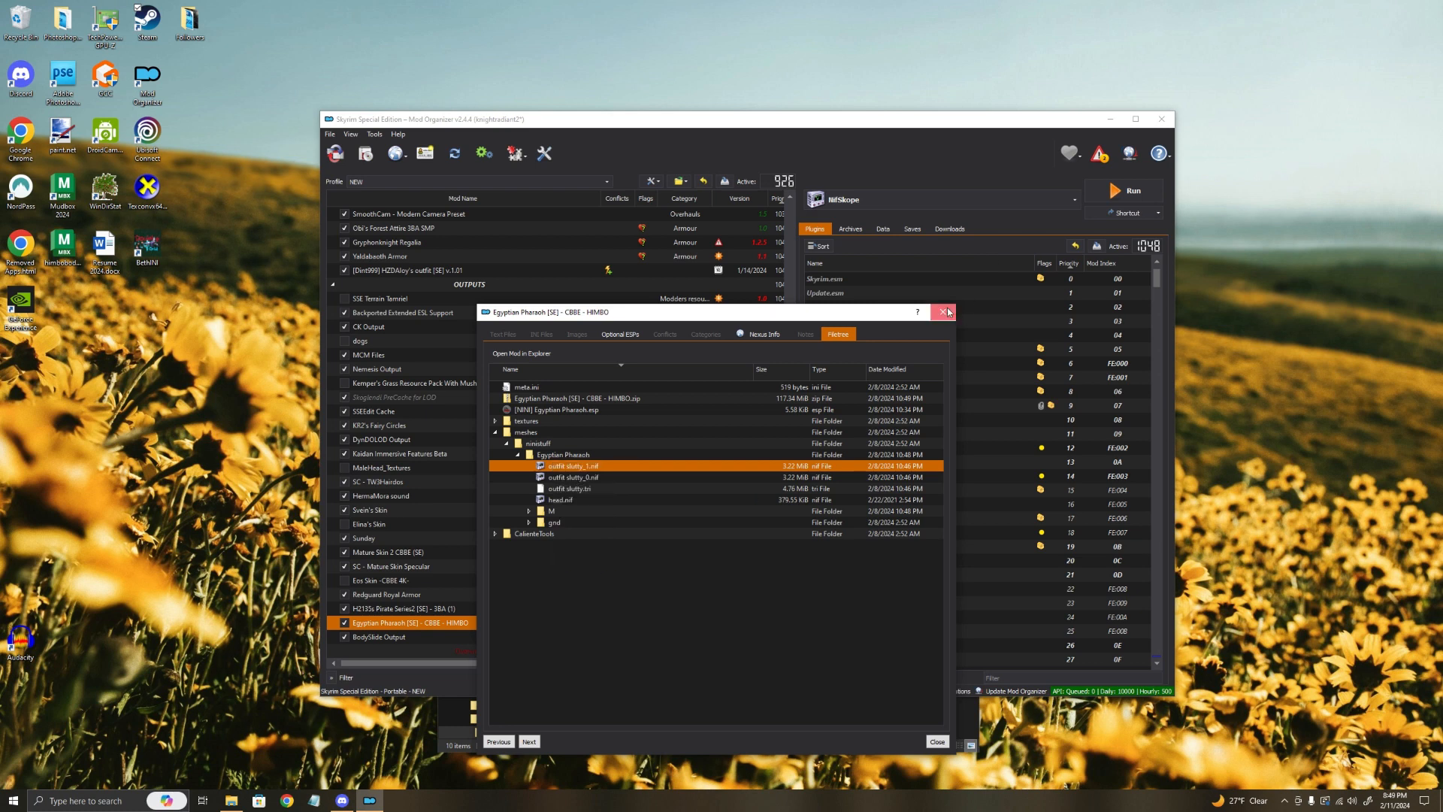
{"action": "left_click", "coordinate": [946, 314]}
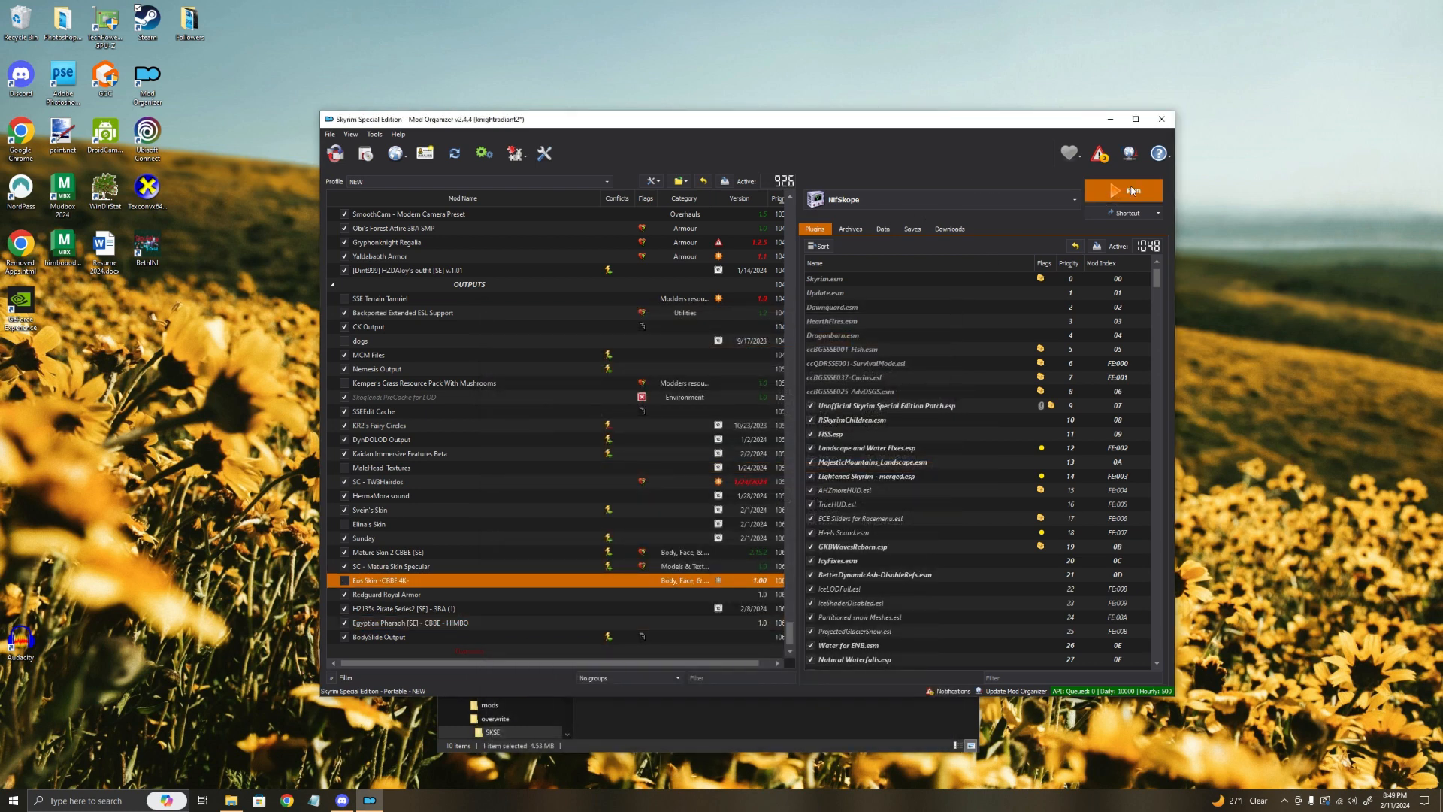
Step: Launch NifSkope through Mod Organizer and open the recently used Lydia2.nif
{"action": "left_click", "coordinate": [1124, 191]}
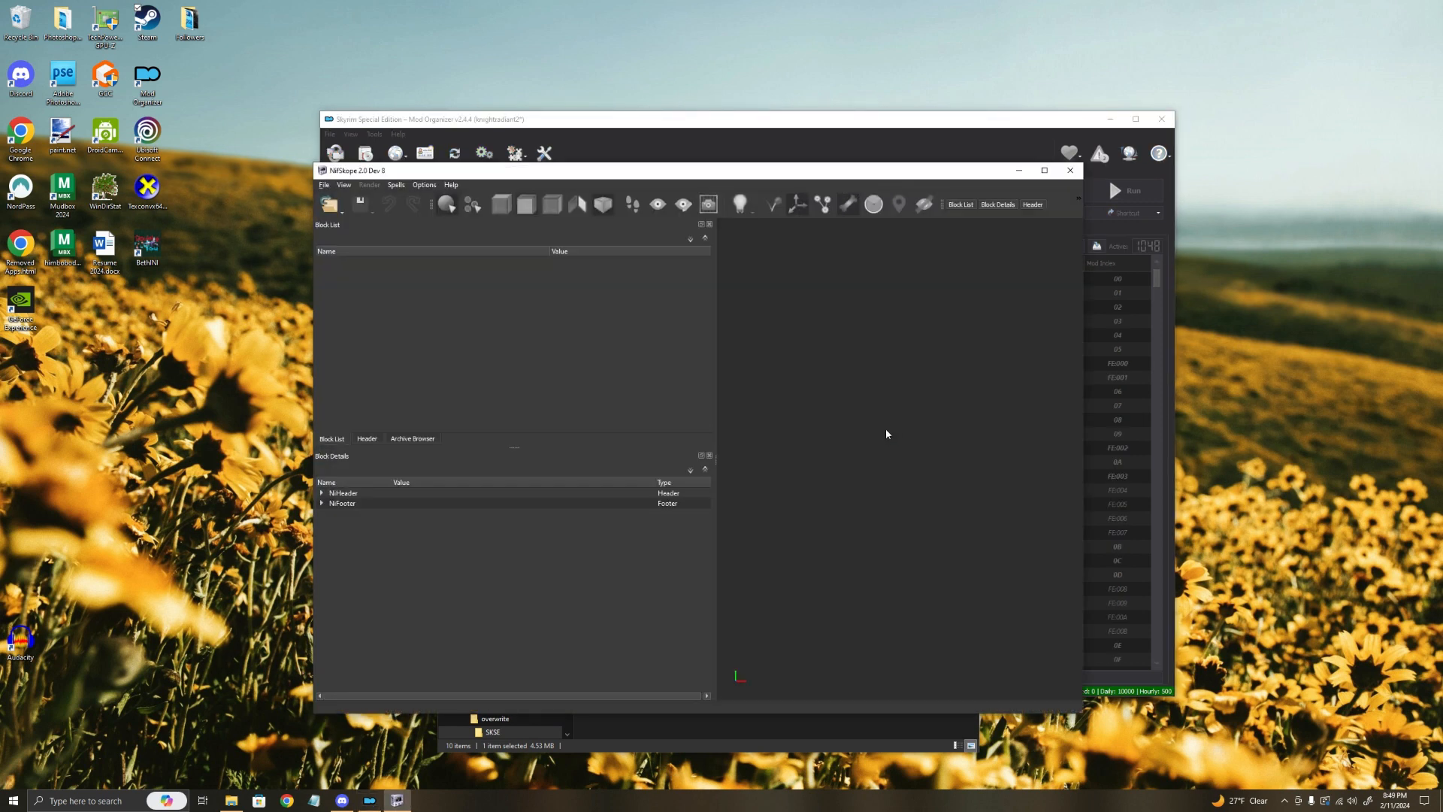
{"action": "mouse_move", "coordinate": [661, 170]}
{"action": "left_mouse_down"}
{"action": "mouse_move", "coordinate": [791, 190]}
{"action": "mouse_move", "coordinate": [654, 191]}
{"action": "left_mouse_up"}
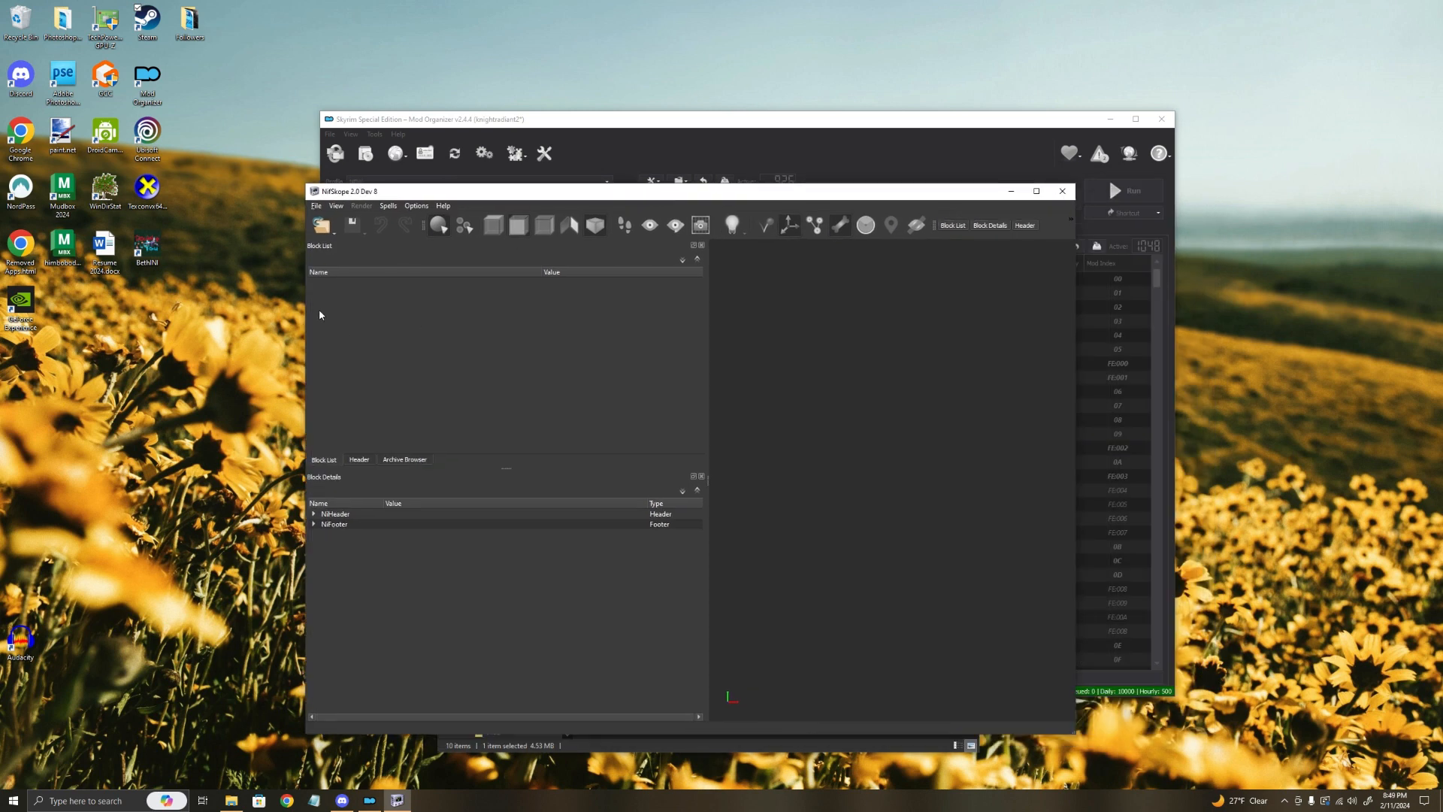
{"action": "left_click", "coordinate": [325, 225]}
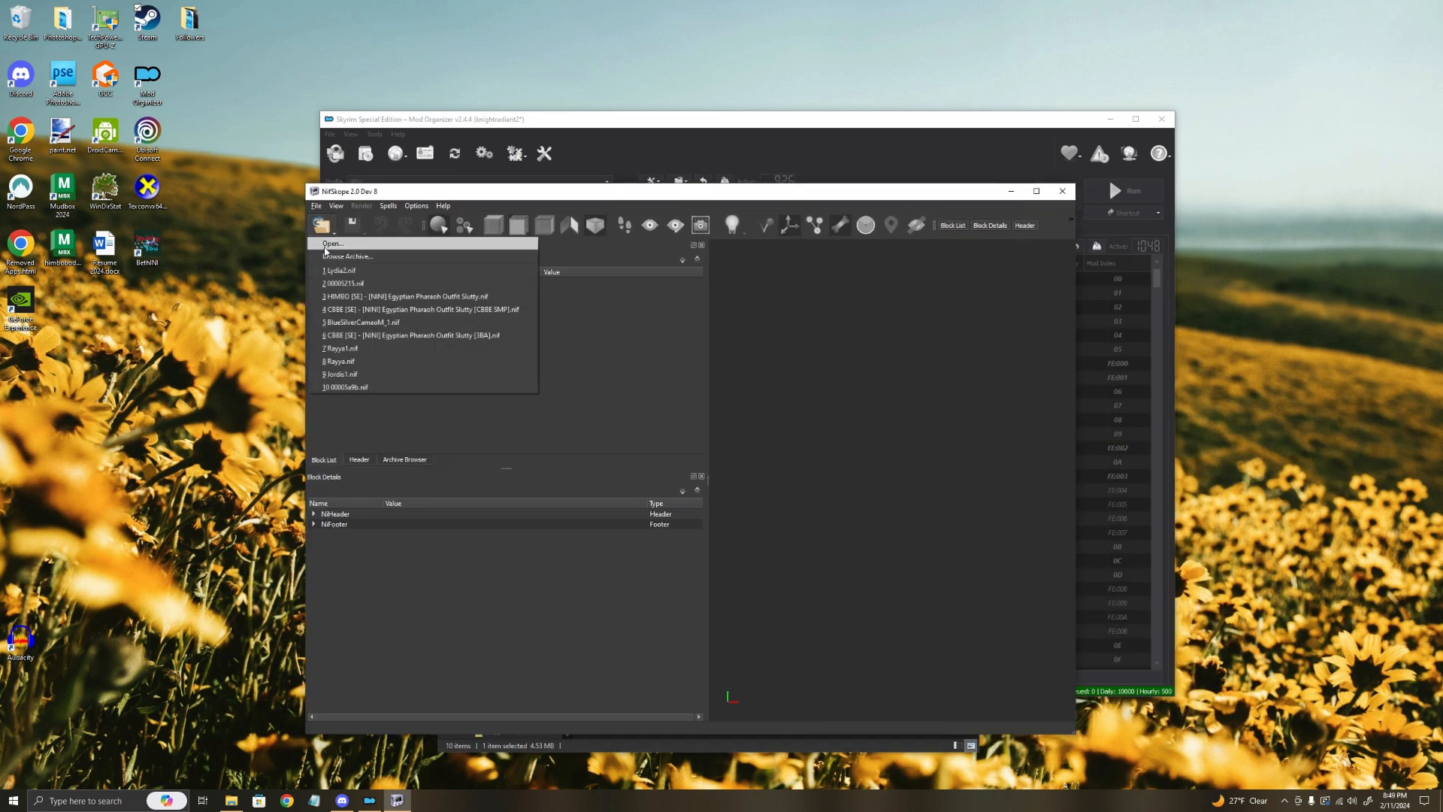
{"action": "left_click", "coordinate": [329, 246]}
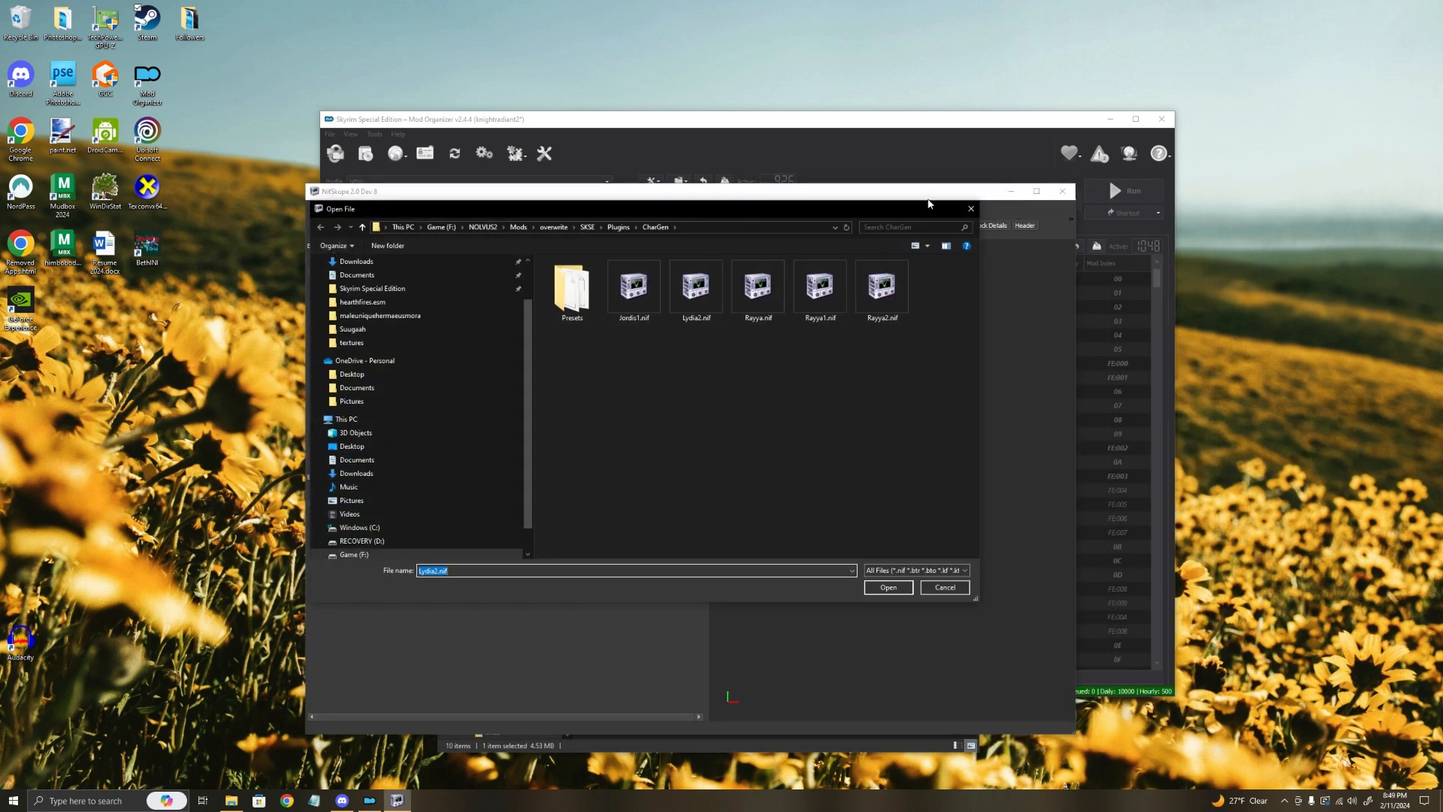
{"action": "left_click", "coordinate": [969, 210]}
{"action": "left_click", "coordinate": [329, 229]}
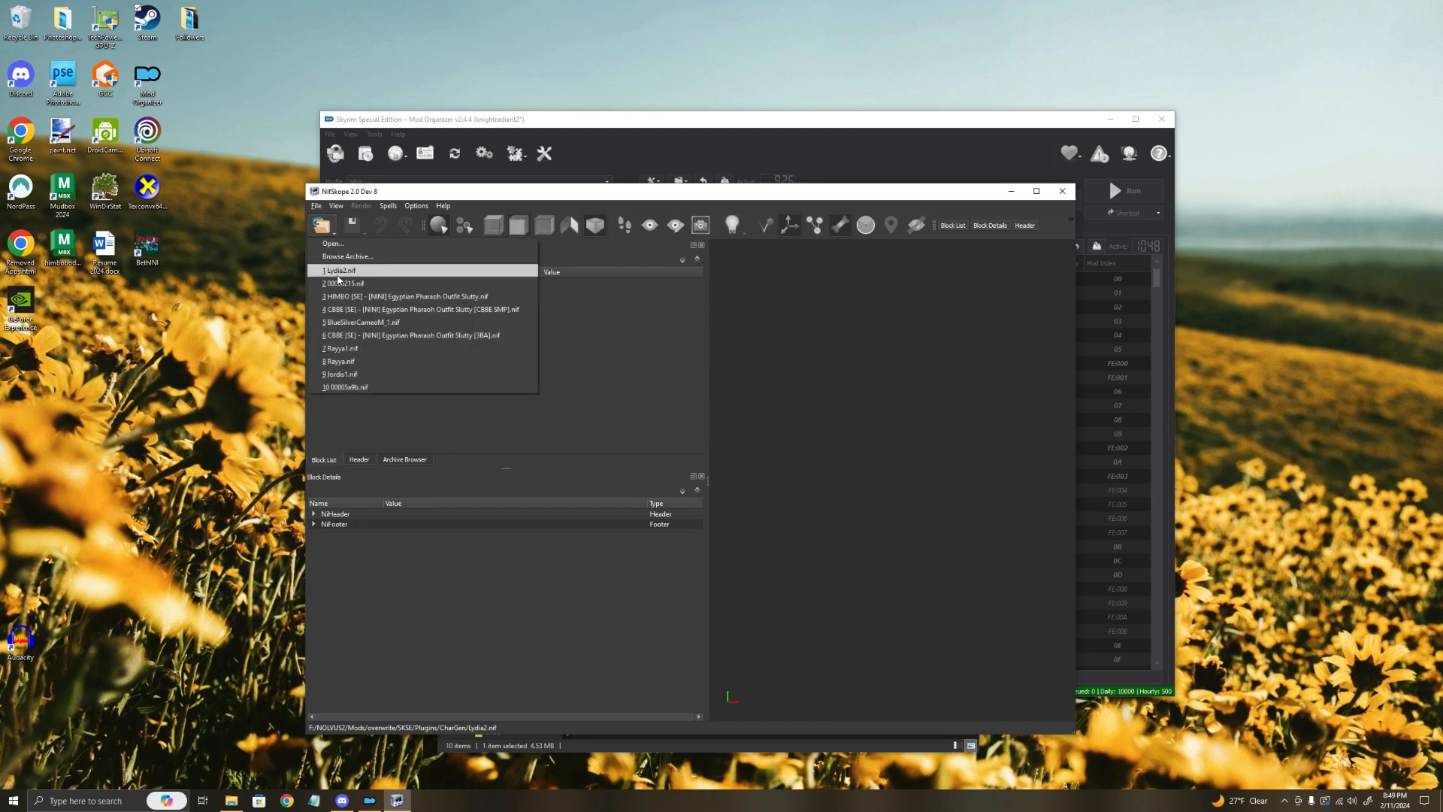
{"action": "left_click", "coordinate": [361, 278]}
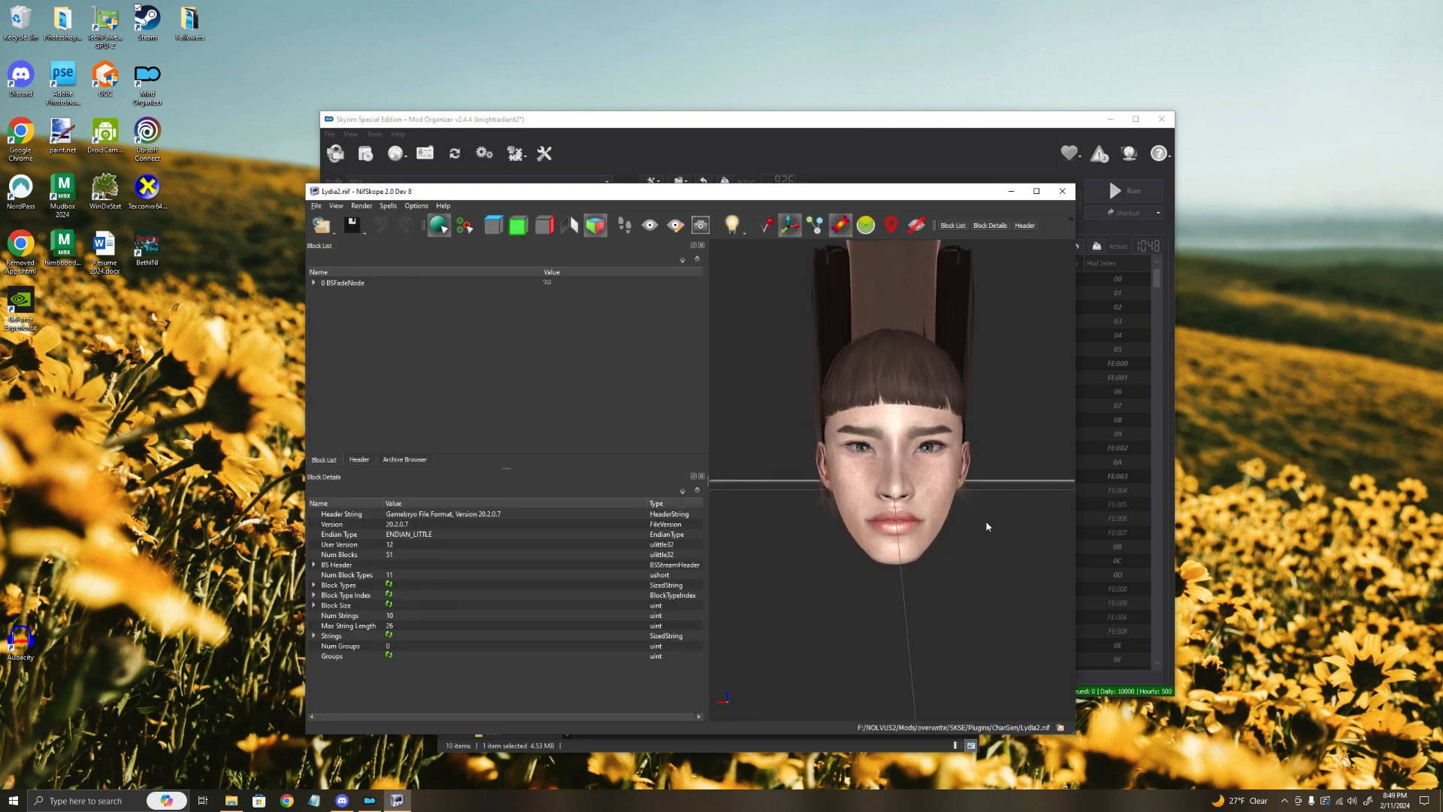
Step: Examine the textured Lydia2.nif head up close from several angles
{"action": "left_click_drag", "start_coordinate": [982, 525], "coordinate": [960, 390]}
{"action": "scroll", "coordinate": [960, 390], "scroll_direction": "up", "scroll_amount": 5}
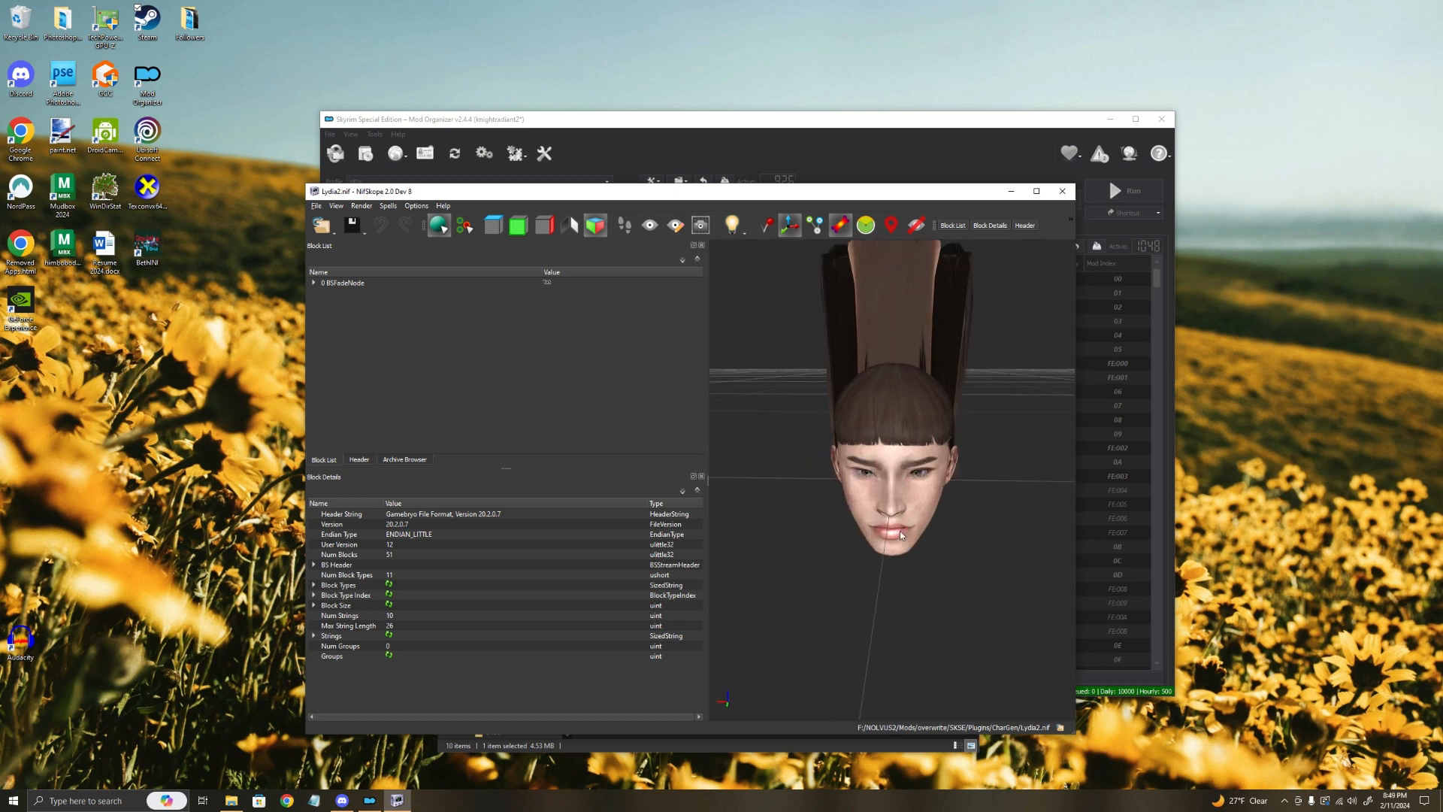
{"action": "left_click_drag", "start_coordinate": [925, 521], "coordinate": [999, 441]}
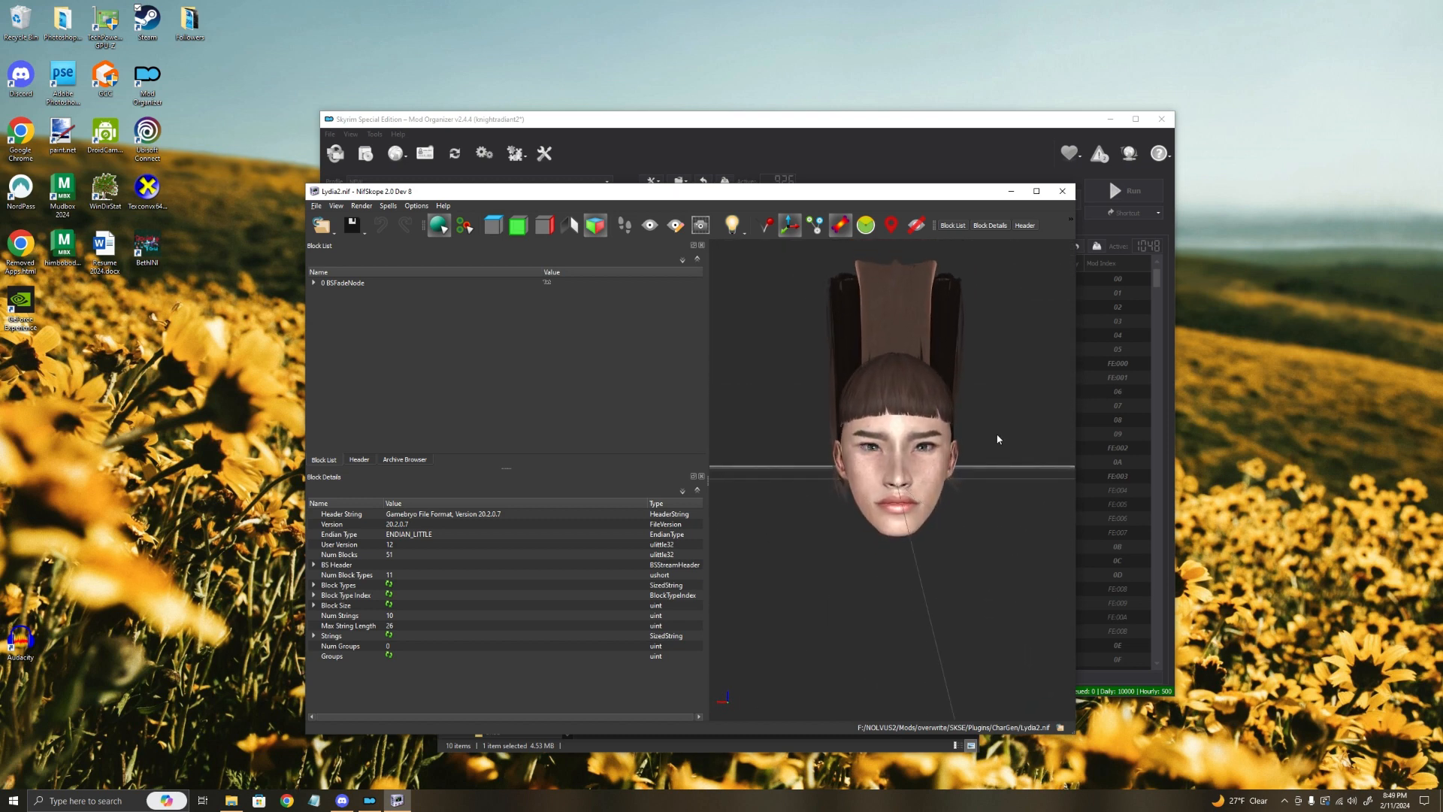
{"action": "scroll", "coordinate": [996, 439], "scroll_direction": "up", "scroll_amount": 2}
{"action": "left_click_drag", "start_coordinate": [920, 349], "coordinate": [902, 374]}
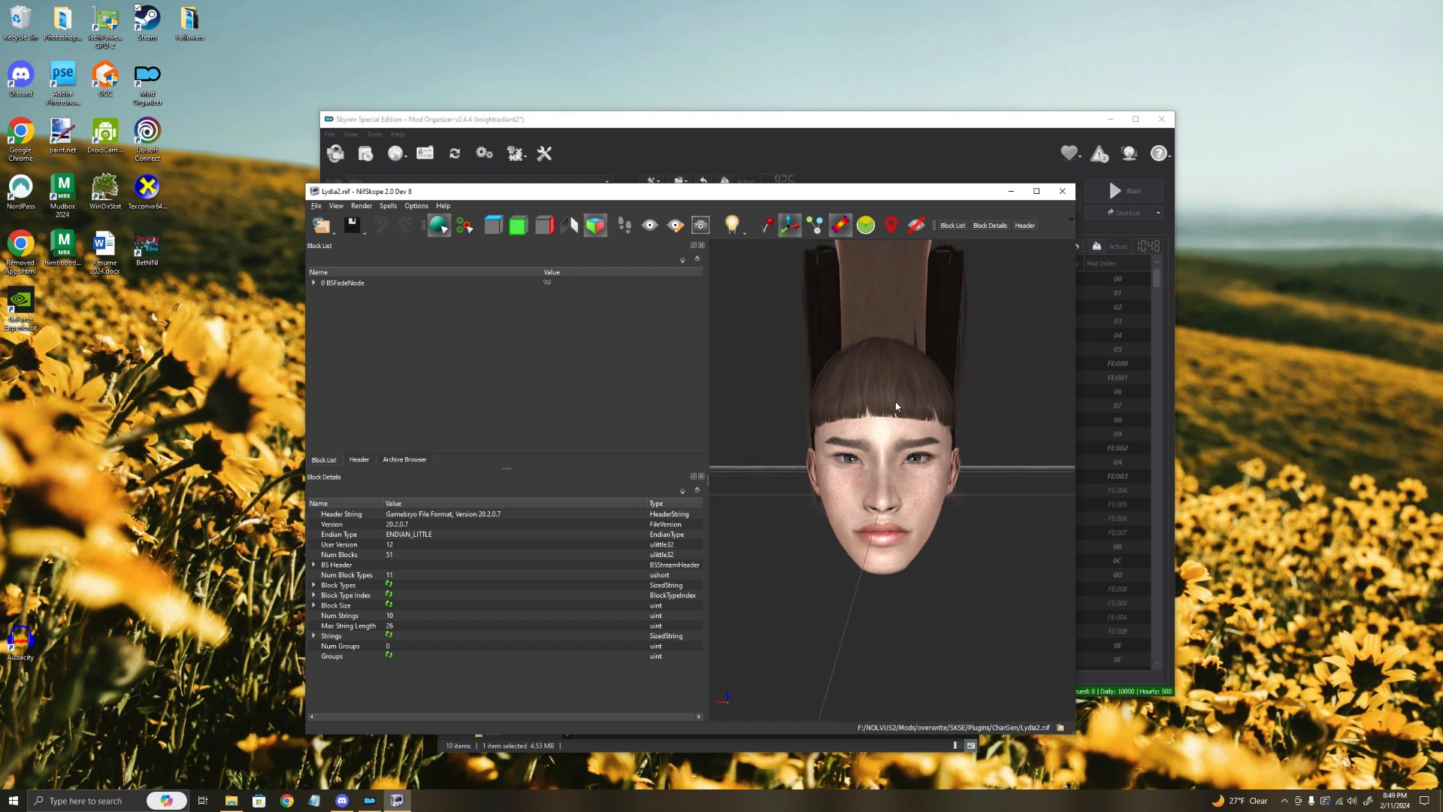
{"action": "left_click_drag", "start_coordinate": [781, 197], "coordinate": [1054, 182]}
{"action": "mouse_move", "coordinate": [1150, 338]}
{"action": "left_mouse_down"}
{"action": "mouse_move", "coordinate": [1242, 331]}
{"action": "mouse_move", "coordinate": [1128, 334]}
{"action": "left_mouse_up"}
Step: Minimize NifSkope and Mod Organizer and move the CharGen folder window aside to free up desktop space
{"action": "left_click", "coordinate": [1283, 176]}
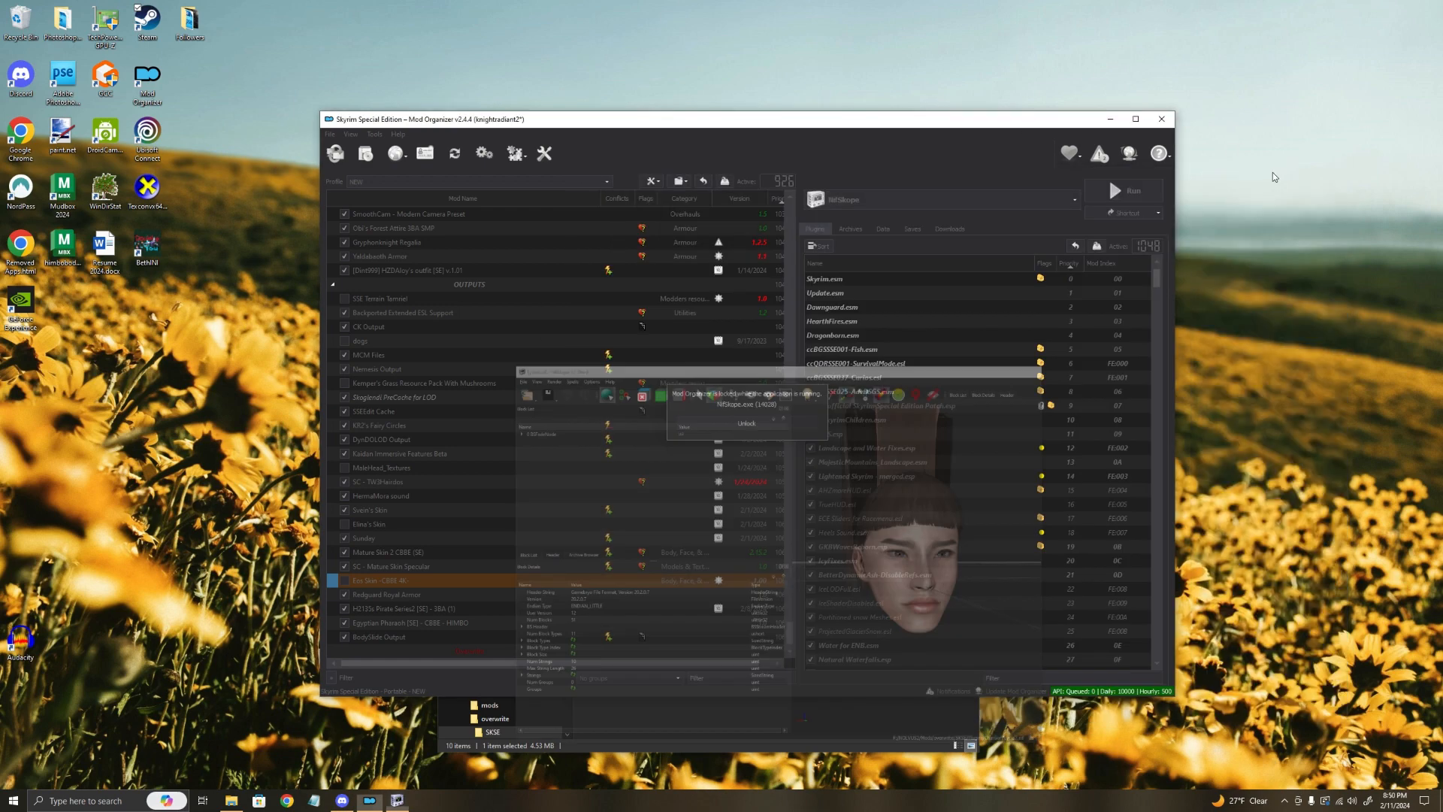
{"action": "left_click", "coordinate": [1110, 119]}
{"action": "left_click_drag", "start_coordinate": [874, 260], "coordinate": [542, 175]}
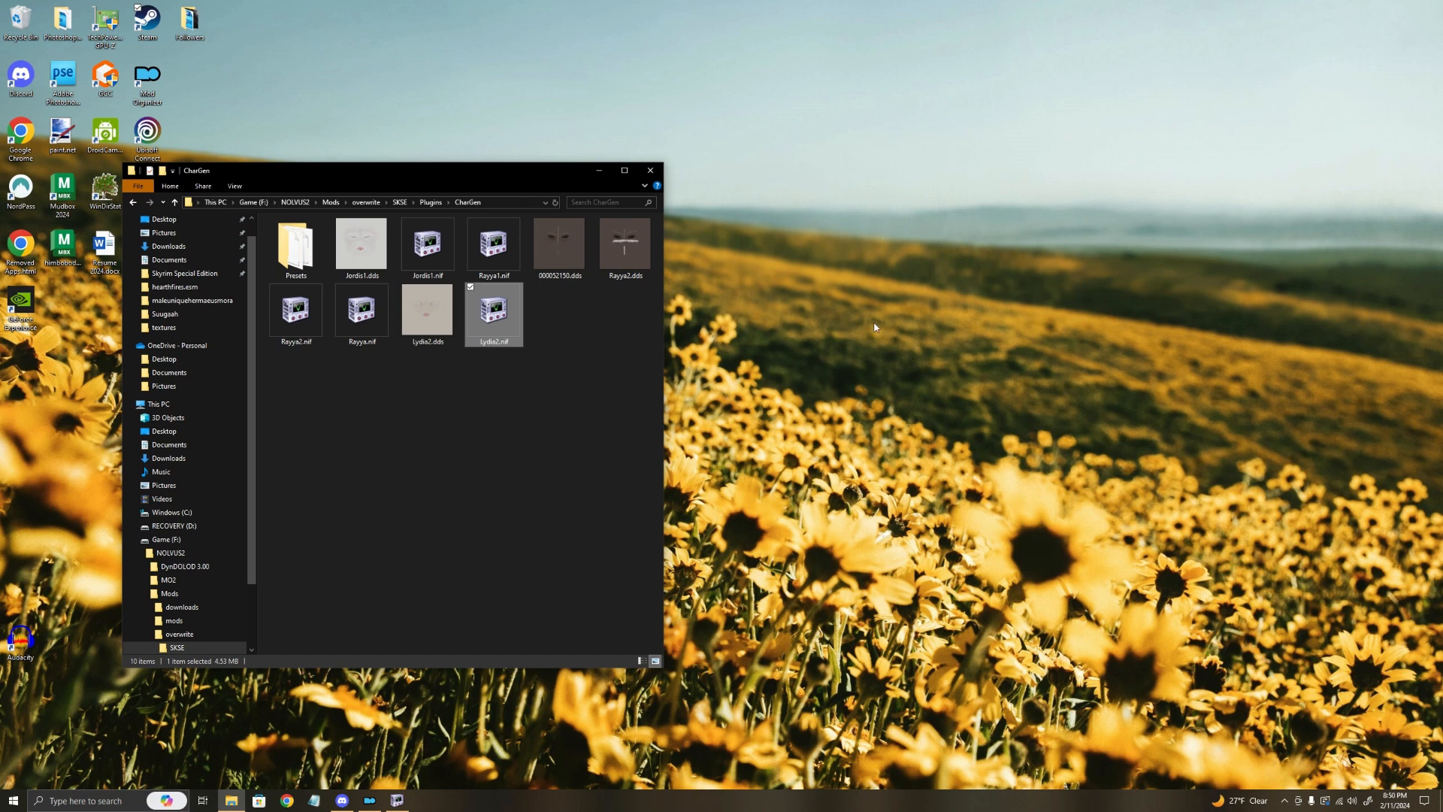
Step: Create a new folder named KR Lydia on the desktop
{"action": "right_click", "coordinate": [872, 347]}
{"action": "mouse_move", "coordinate": [961, 458]}
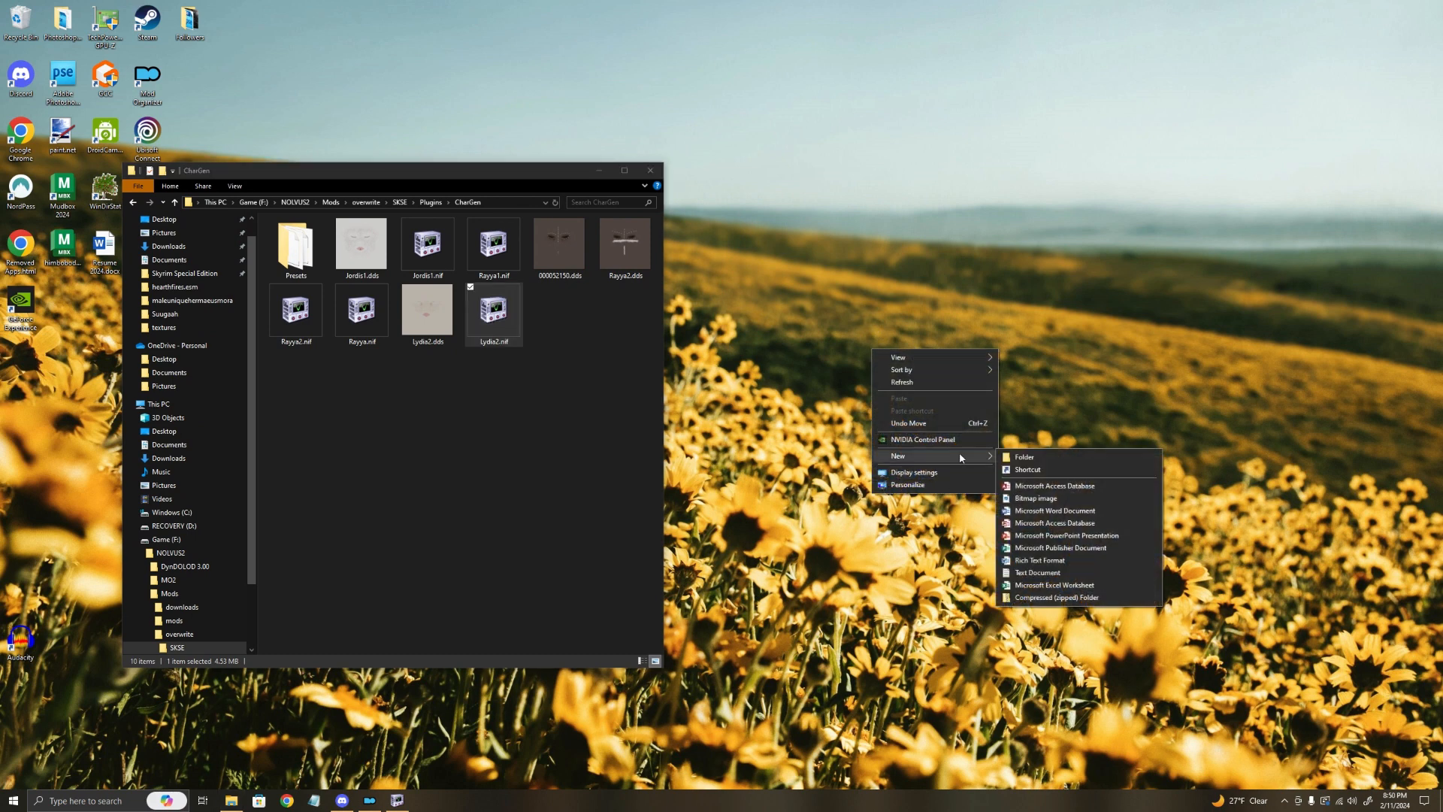
{"action": "left_click", "coordinate": [1025, 456]}
{"action": "type", "text": "K"}
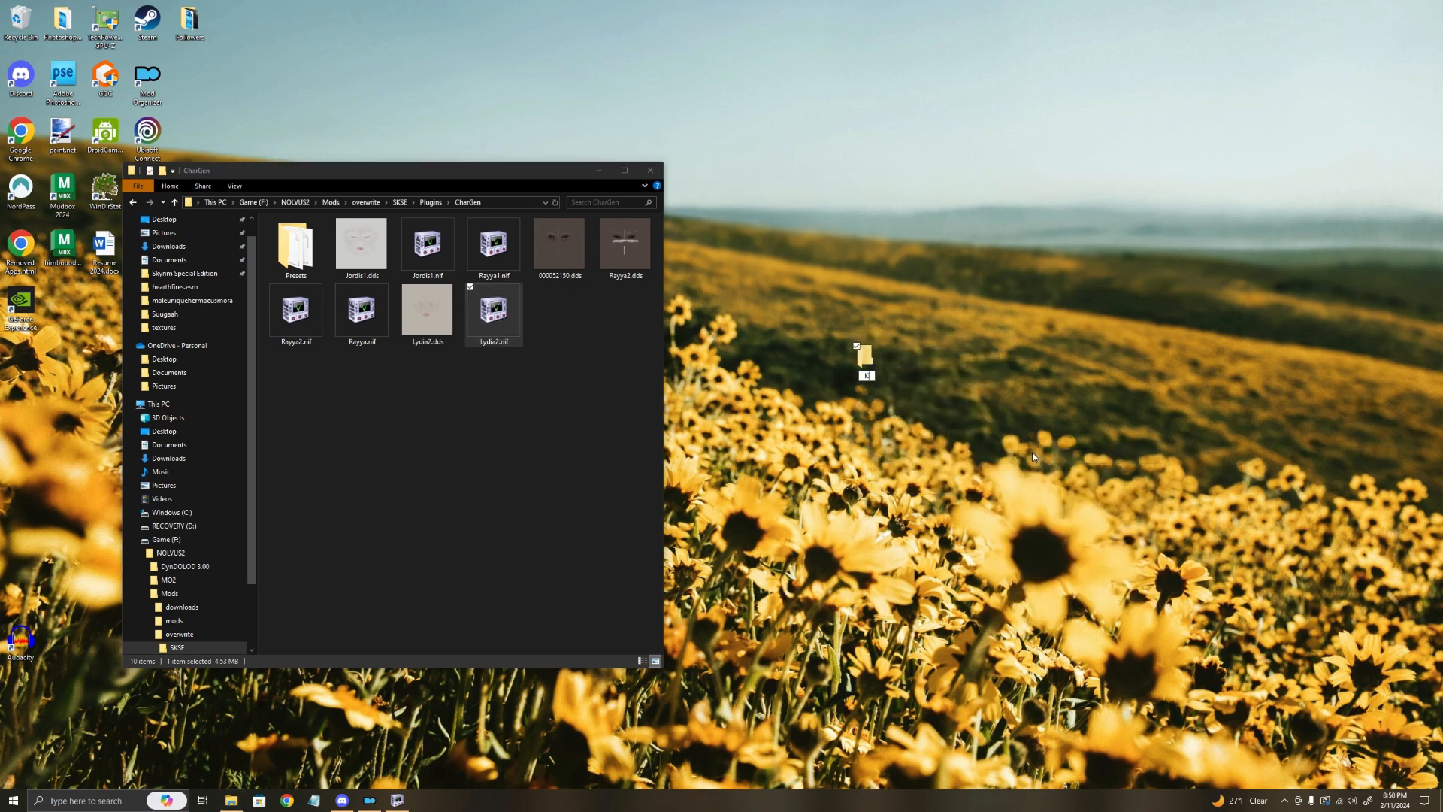
{"action": "type", "text": "R Lydia"}
{"action": "key", "text": "Return"}
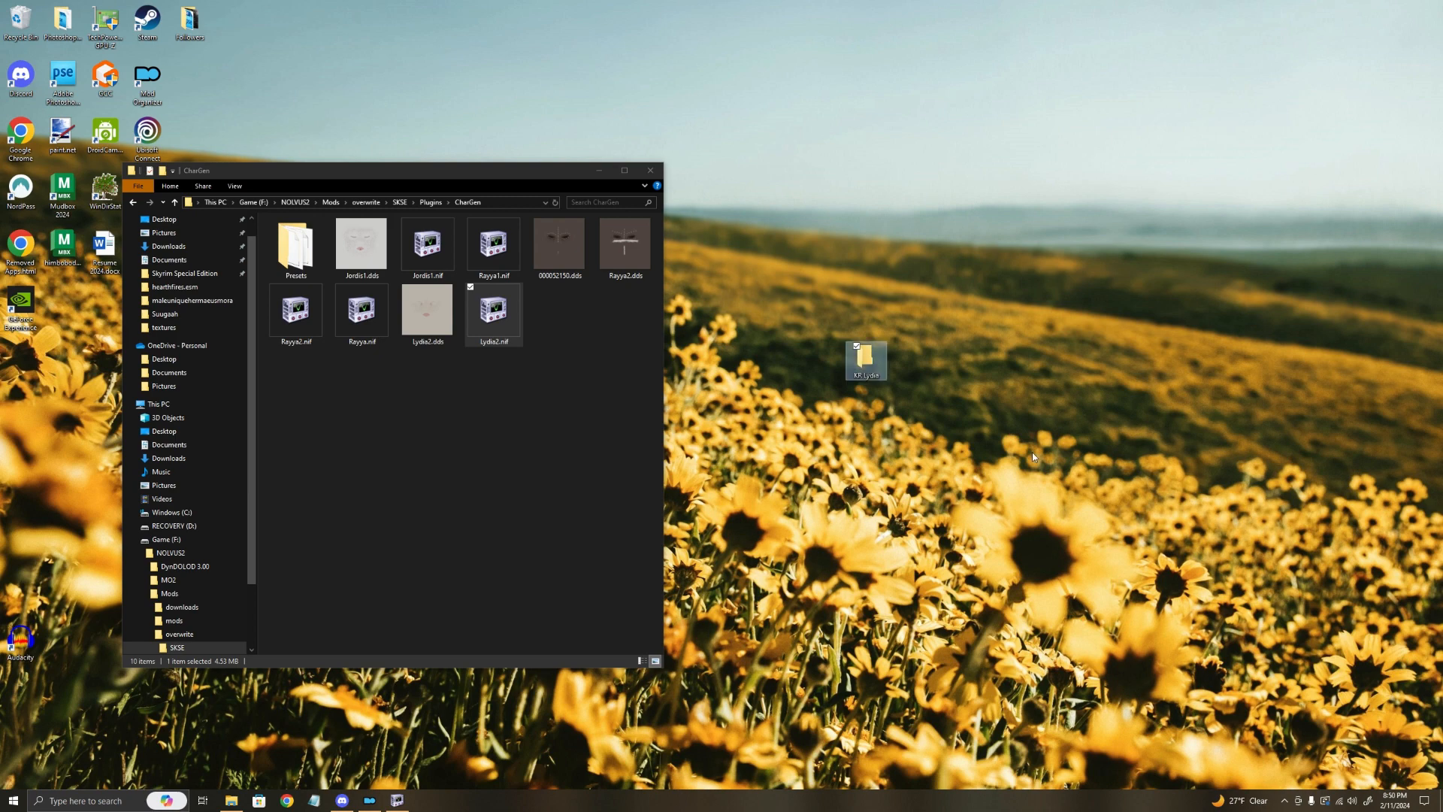
Step: Open the KR Lydia folder beside the CharGen window and create a textures folder in it
{"action": "double_click", "coordinate": [866, 359]}
{"action": "left_click_drag", "start_coordinate": [394, 184], "coordinate": [948, 185]}
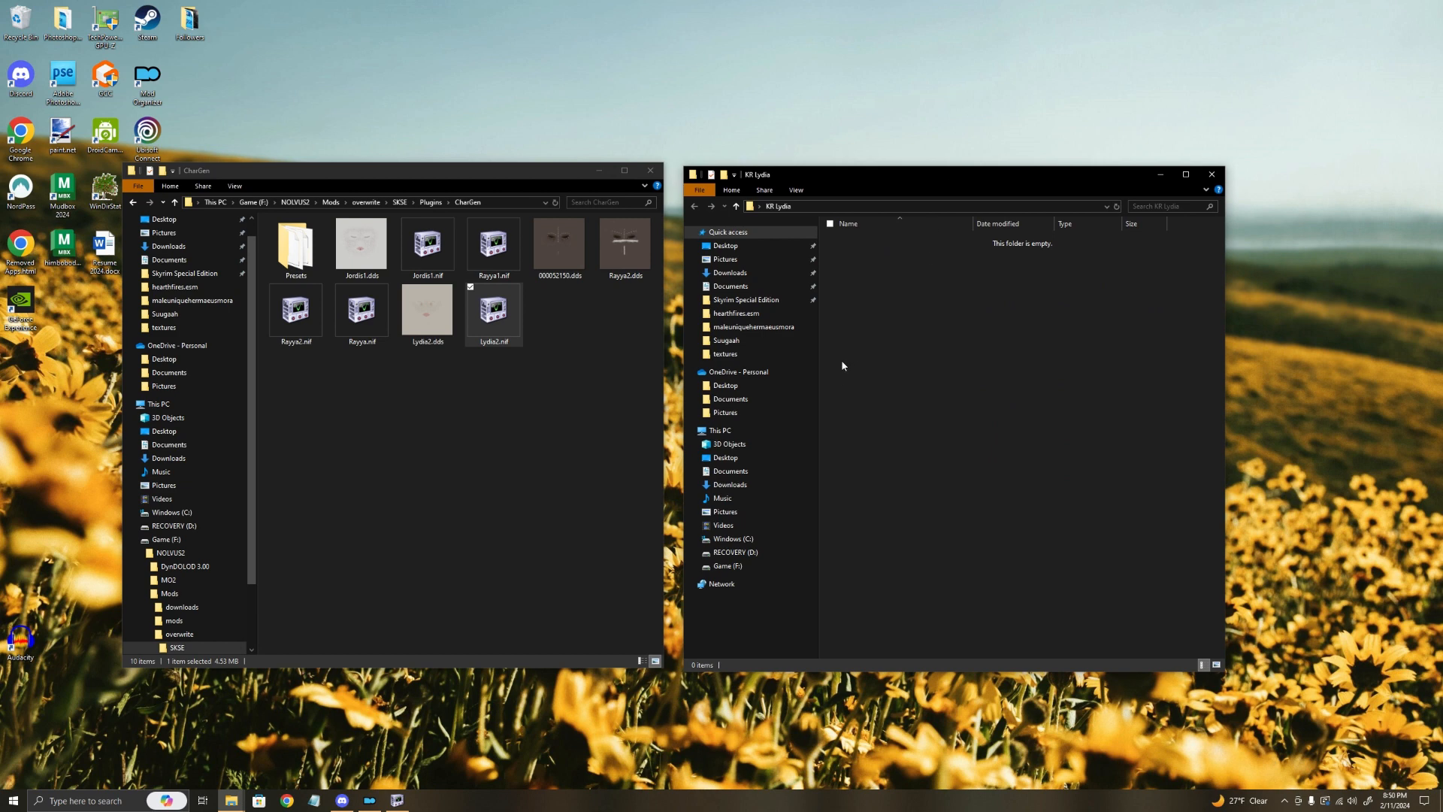
{"action": "right_click", "coordinate": [891, 277]}
{"action": "mouse_move", "coordinate": [919, 409]}
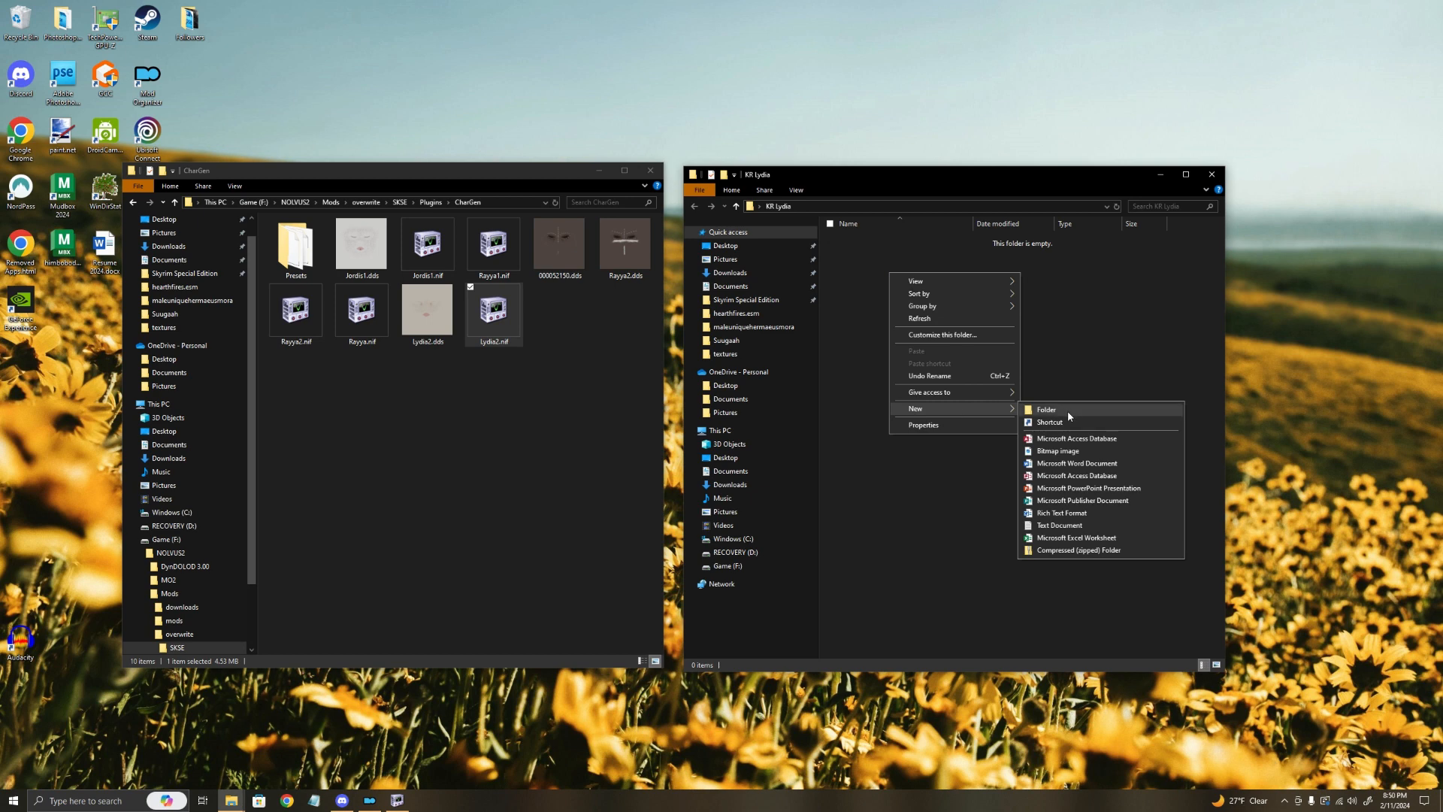
{"action": "left_click", "coordinate": [1047, 410]}
{"action": "type", "text": "Text"}
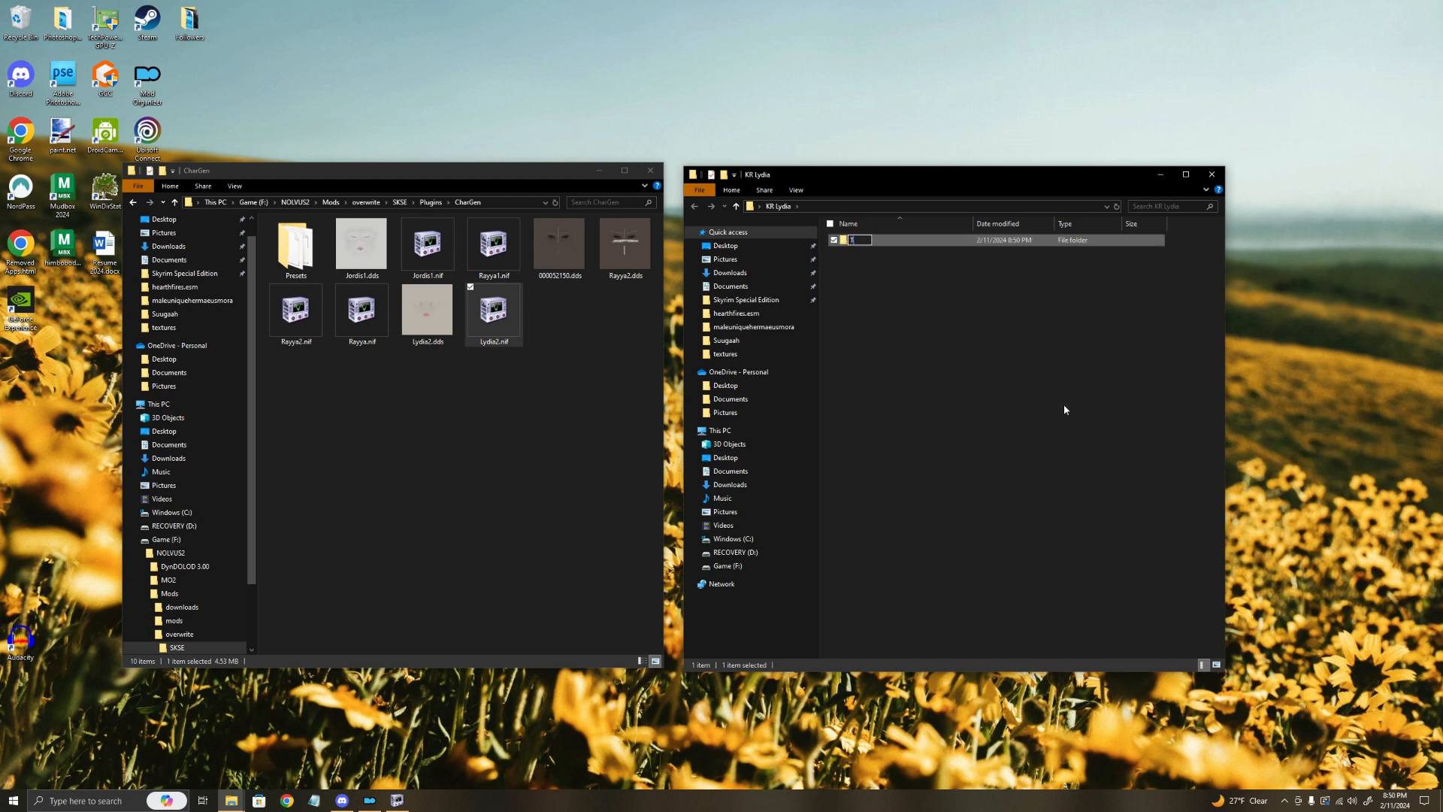
{"action": "key", "text": "BackSpace"}
{"action": "key", "text": "BackSpace"}
{"action": "type", "text": "extures"}
{"action": "key", "text": "Return"}
Step: Create a meshes folder next to the textures folder in KR Lydia
{"action": "right_click", "coordinate": [900, 278]}
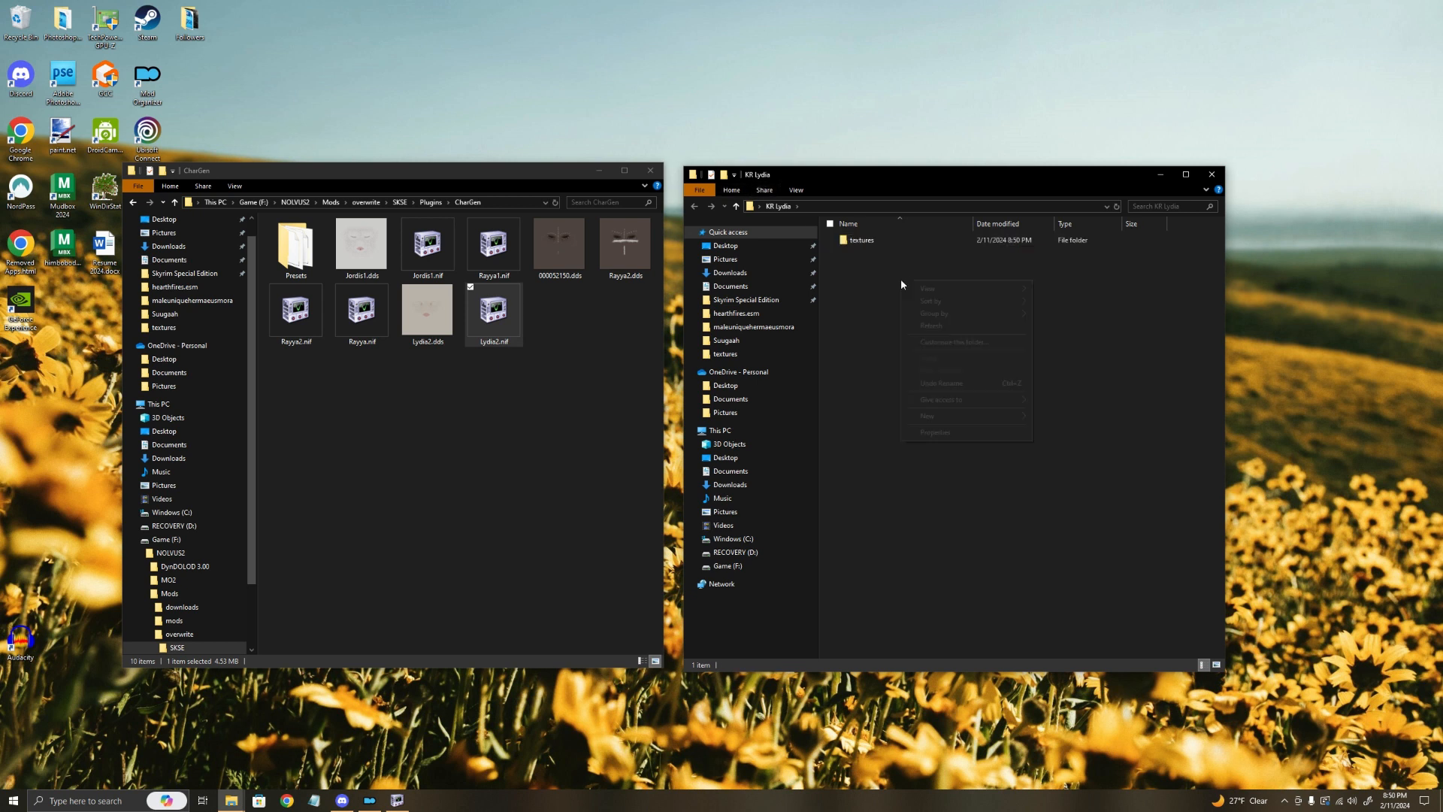
{"action": "mouse_move", "coordinate": [907, 419]}
{"action": "left_click", "coordinate": [1057, 415]}
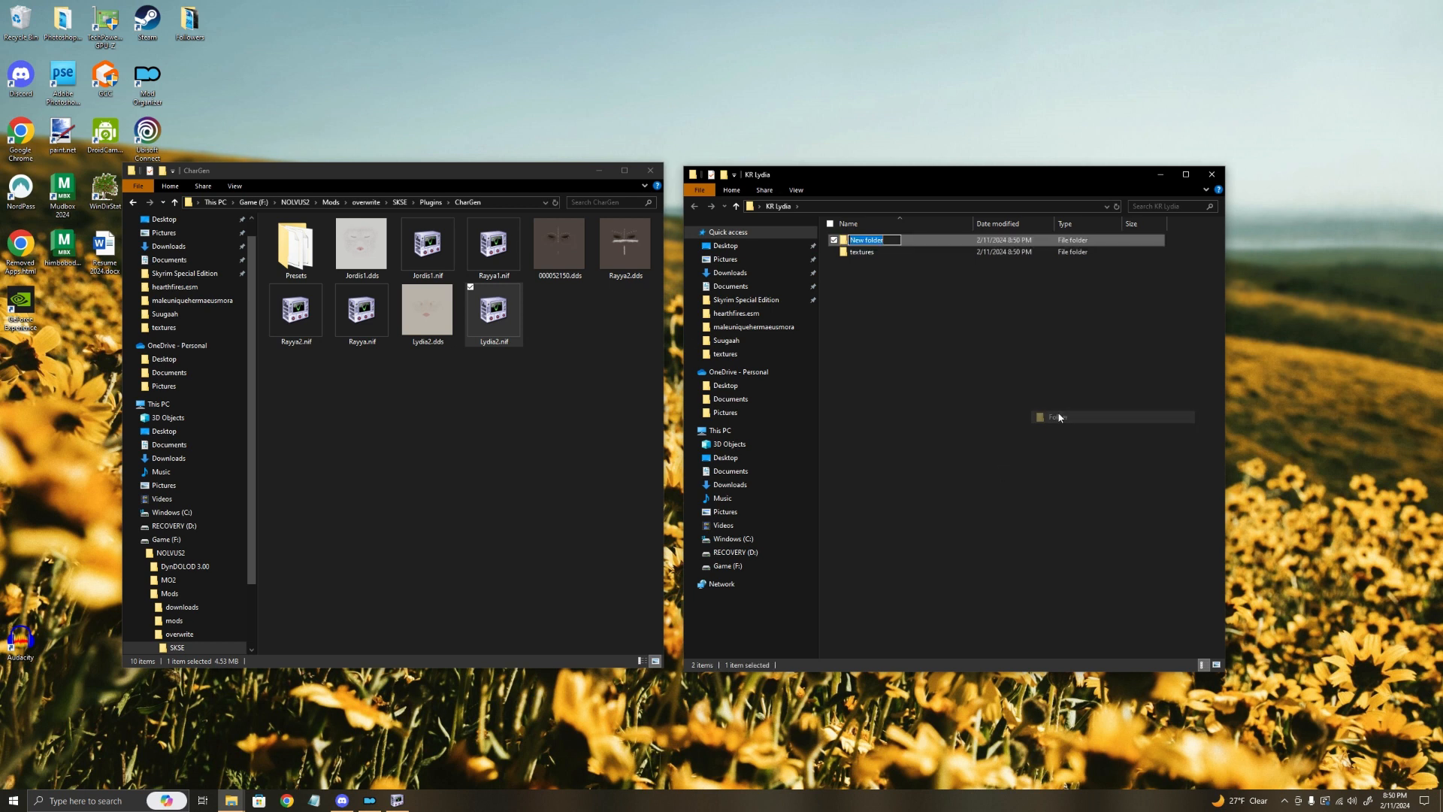
{"action": "type", "text": "meshes"}
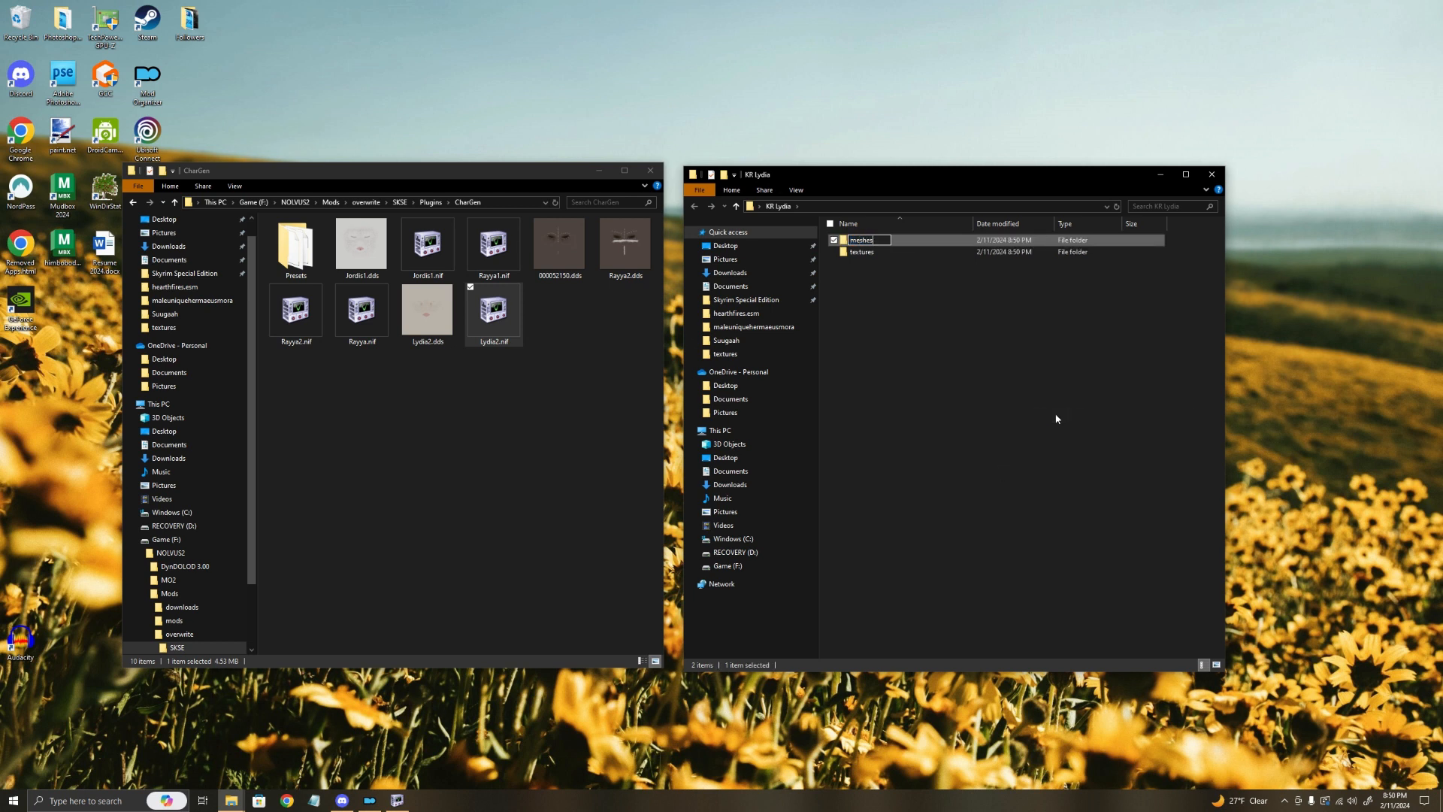
{"action": "key", "text": "Return"}
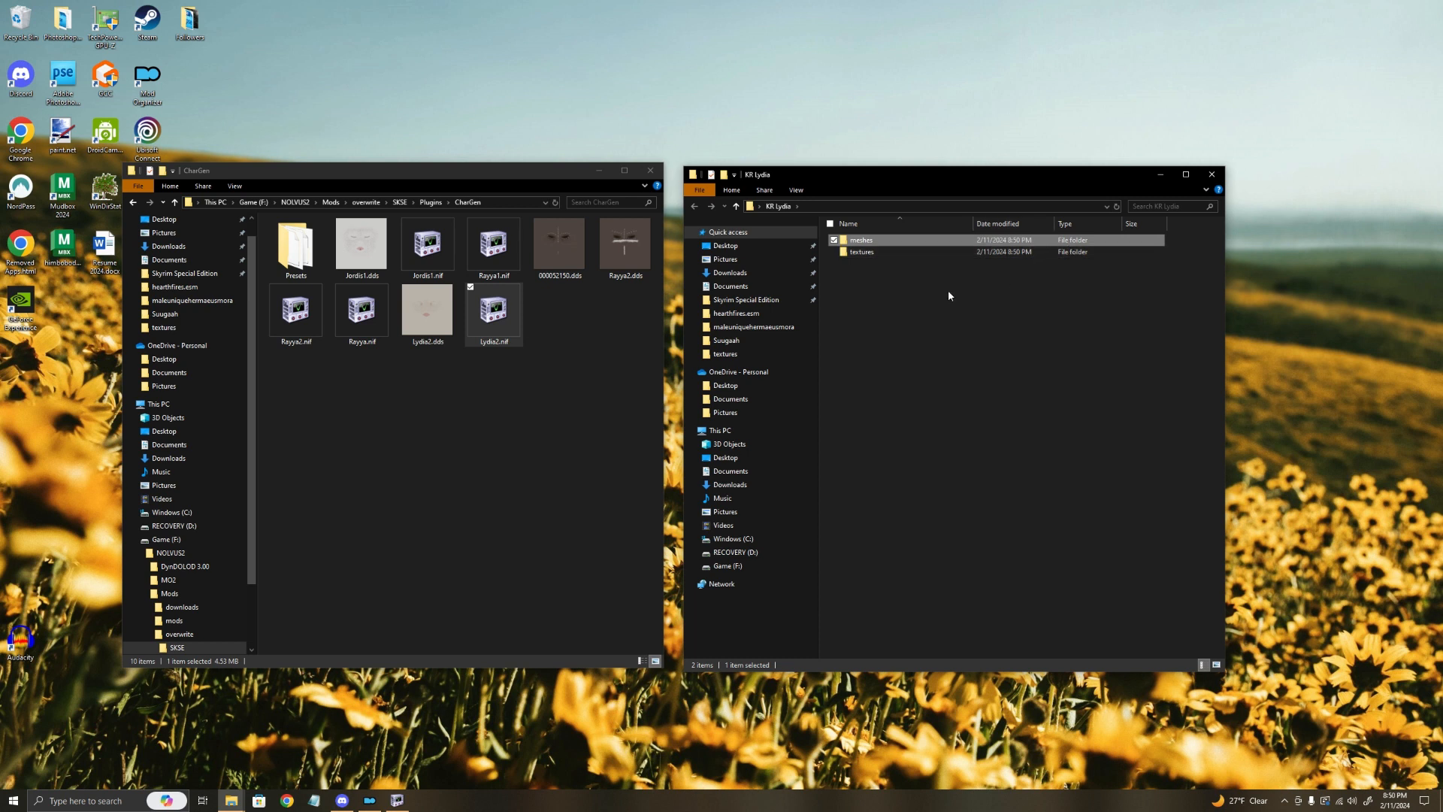
Step: Create an actors folder inside the textures folder
{"action": "double_click", "coordinate": [857, 253]}
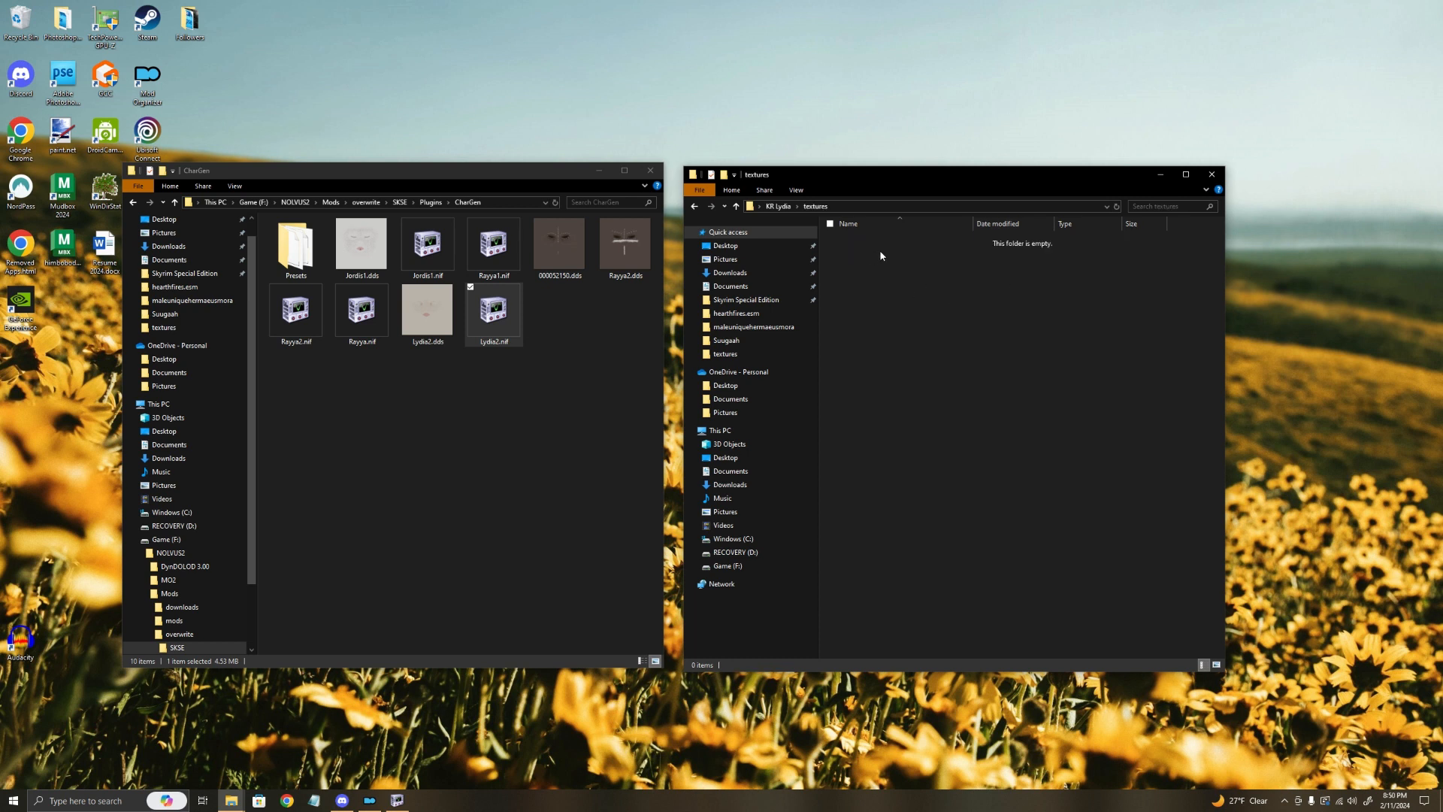
{"action": "right_click", "coordinate": [919, 300]}
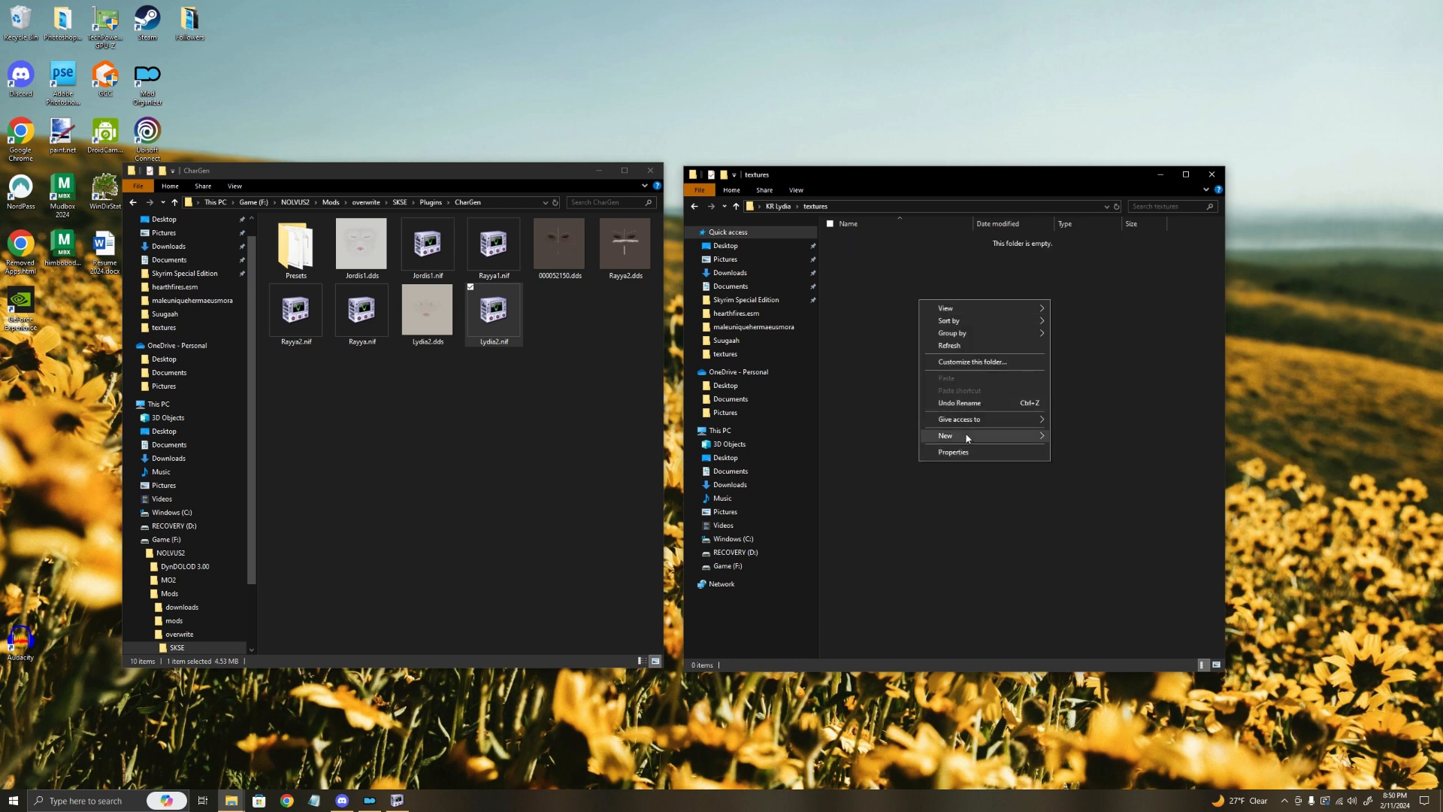
{"action": "mouse_move", "coordinate": [1000, 436]}
{"action": "left_click", "coordinate": [1094, 442]}
{"action": "type", "text": "acto"}
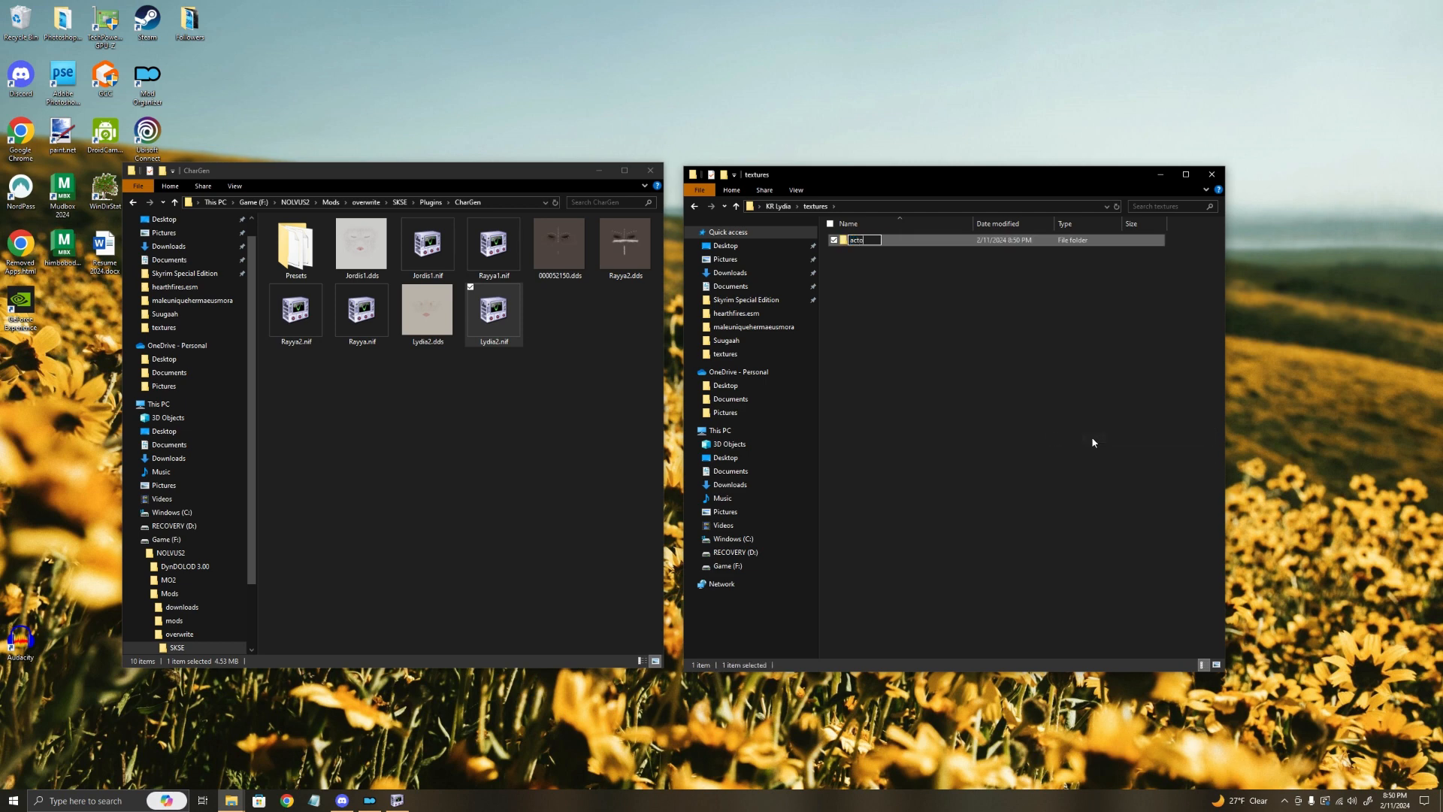
{"action": "type", "text": "rs"}
{"action": "key", "text": "Return"}
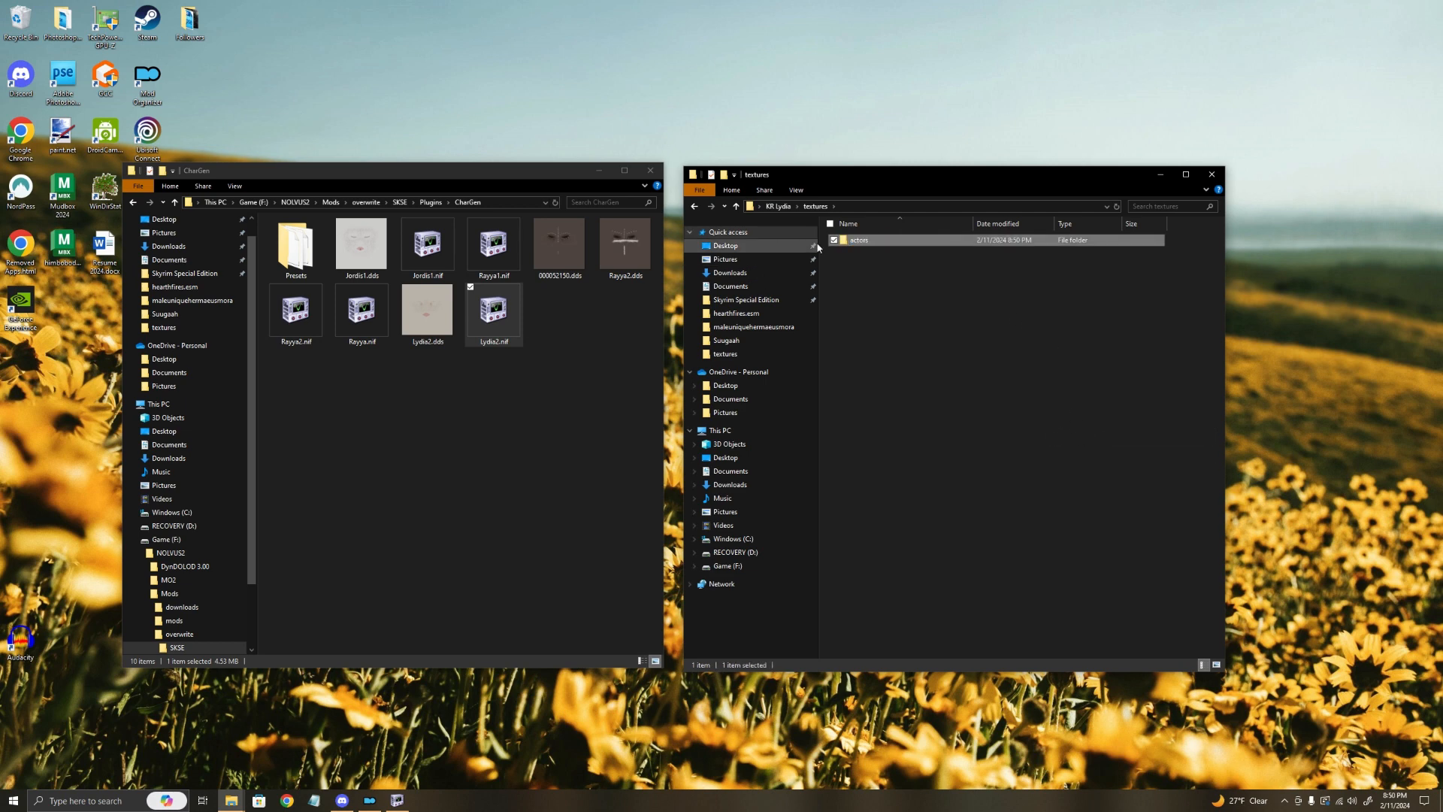
Step: Create a character folder inside textures\actors and open it
{"action": "double_click", "coordinate": [872, 248]}
{"action": "right_click", "coordinate": [878, 307]}
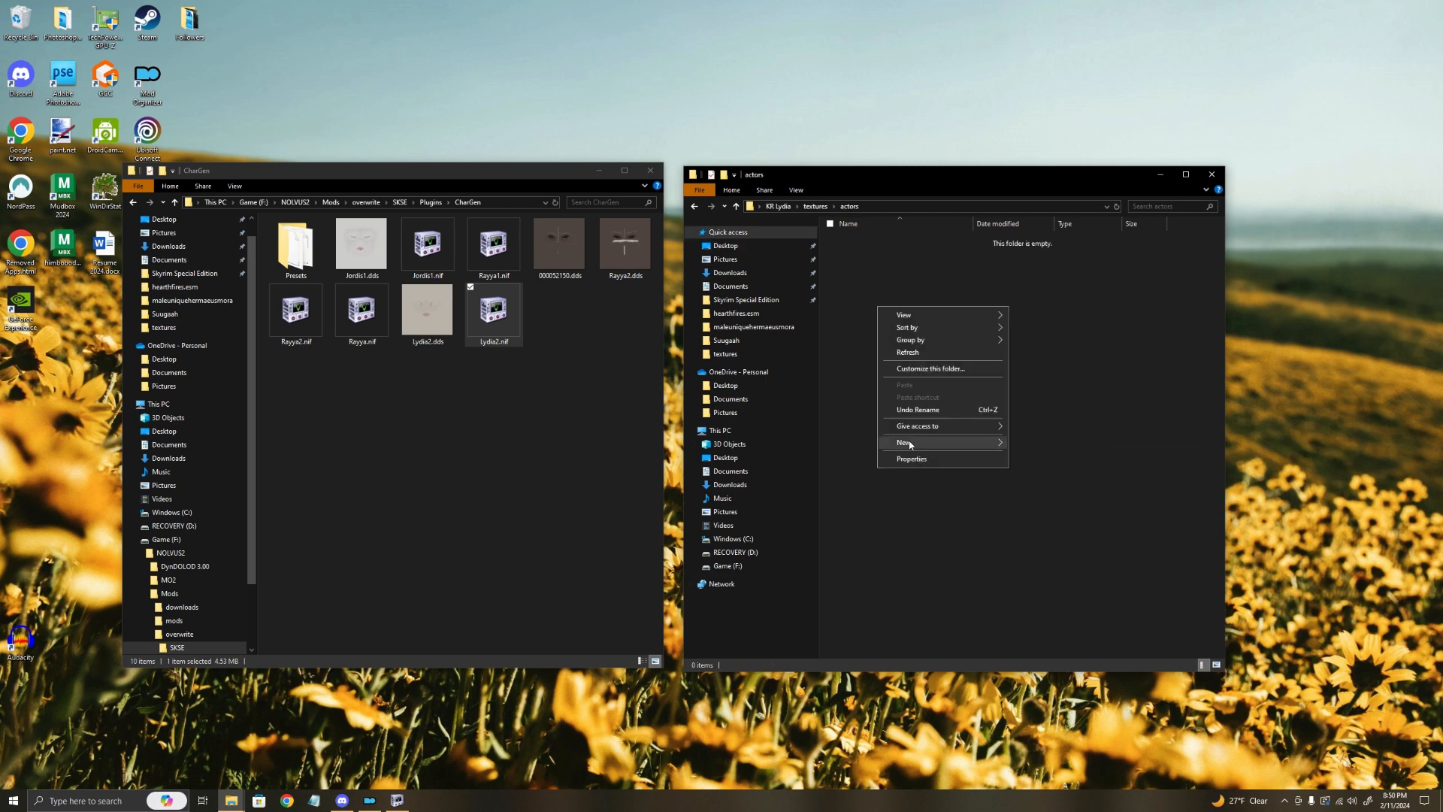
{"action": "mouse_move", "coordinate": [912, 444]}
{"action": "left_click", "coordinate": [1059, 444]}
{"action": "type", "text": "cha"}
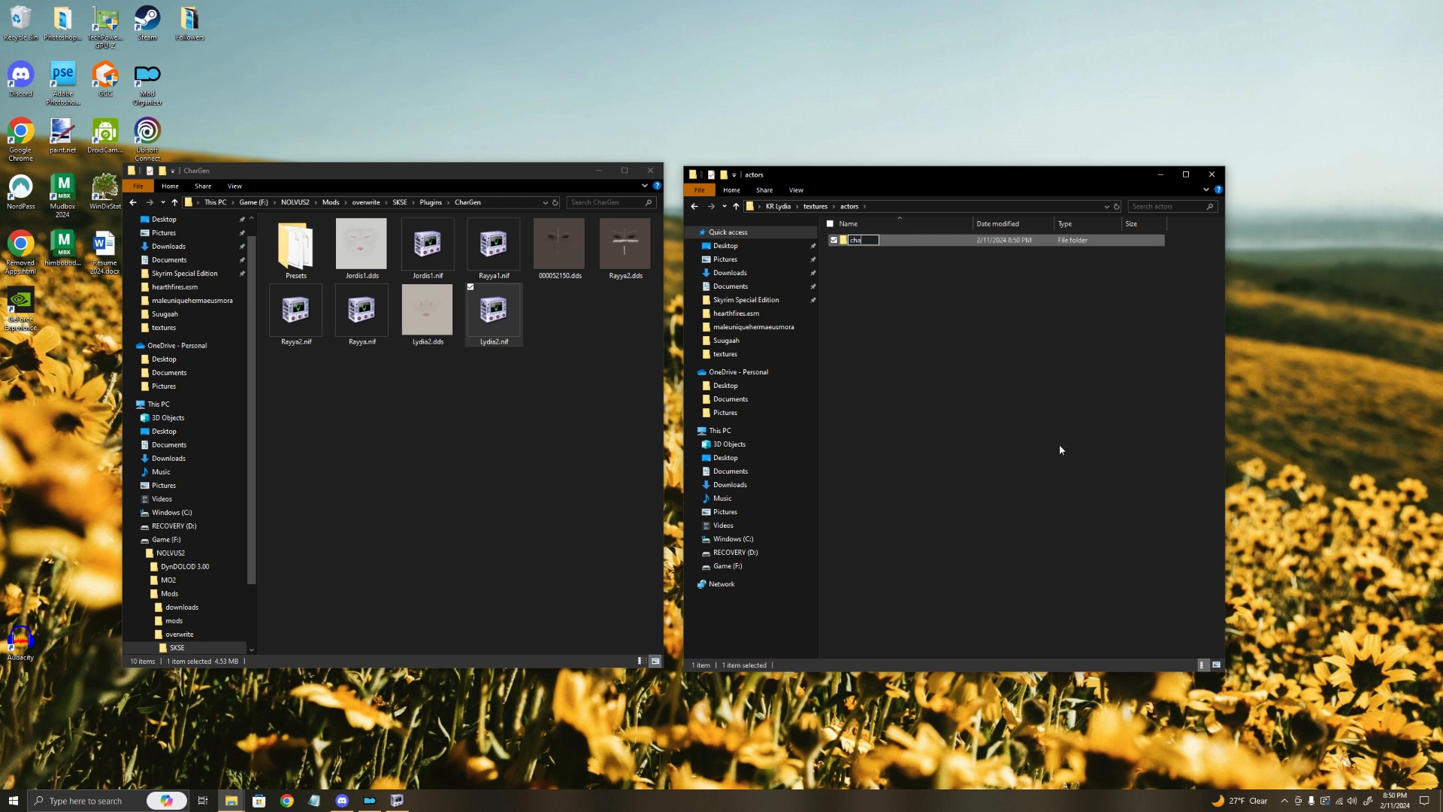
{"action": "type", "text": "racter"}
{"action": "key", "text": "Return"}
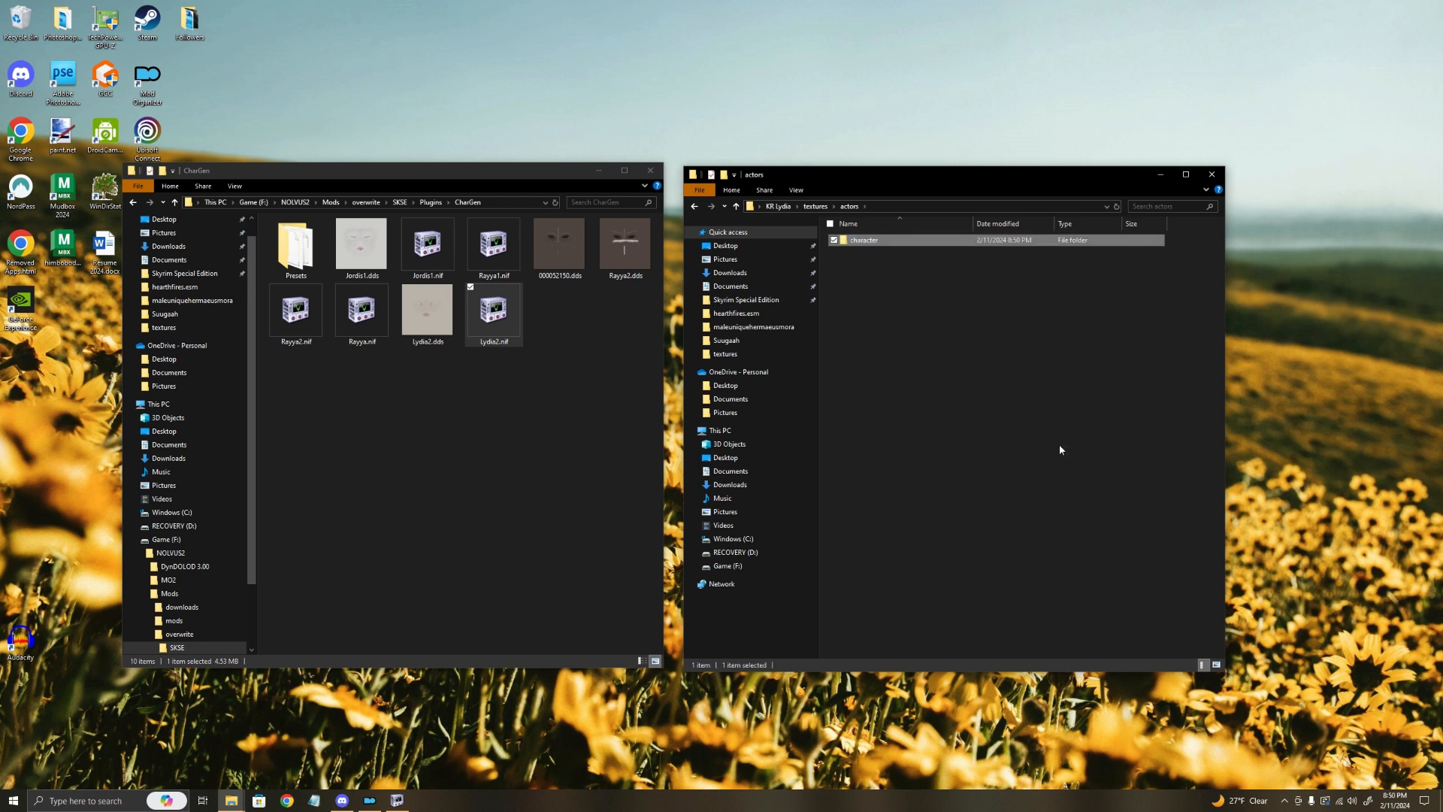
{"action": "double_click", "coordinate": [865, 240]}
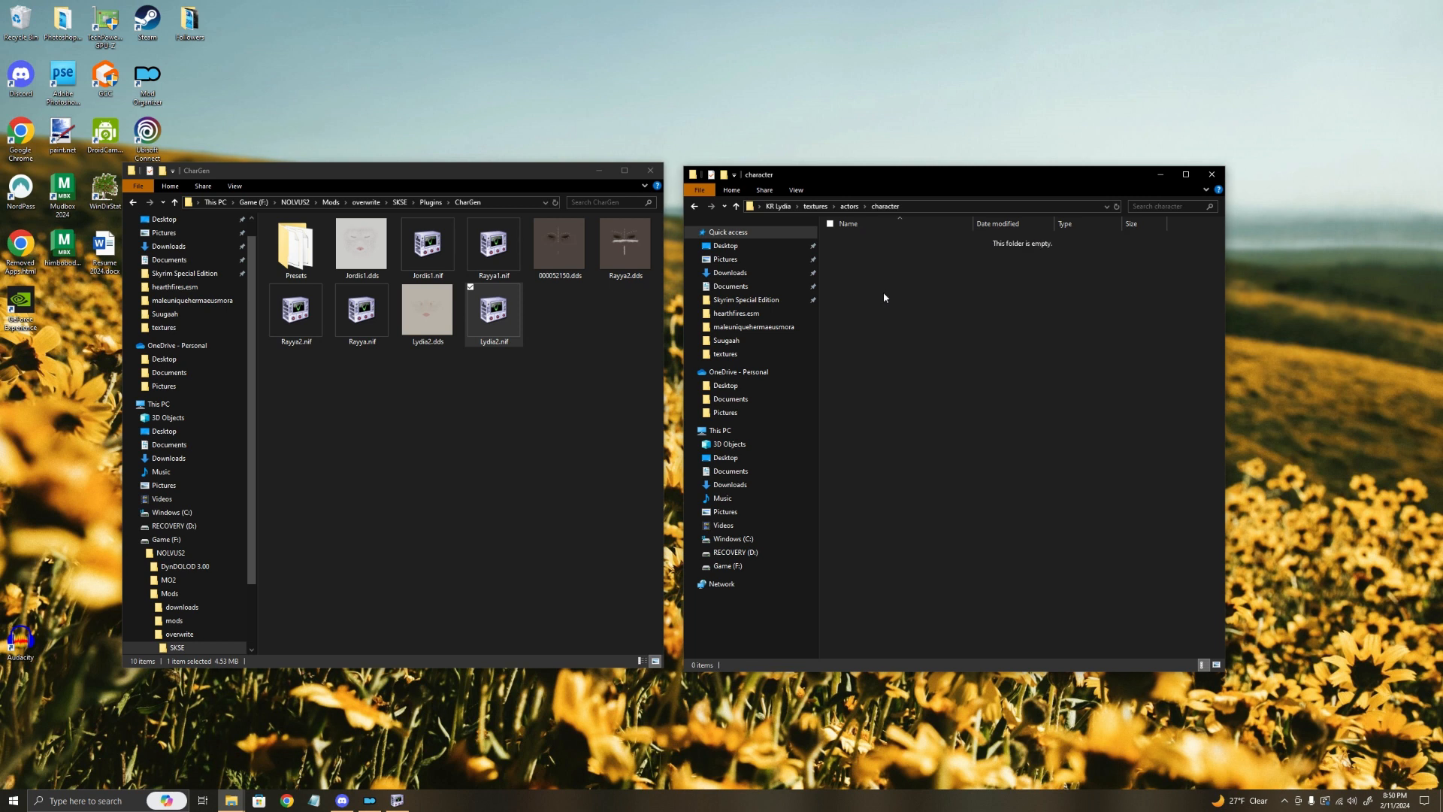
Step: Create a facegendata folder inside textures\actors\character and open it
{"action": "right_click", "coordinate": [883, 292]}
{"action": "mouse_move", "coordinate": [932, 427]}
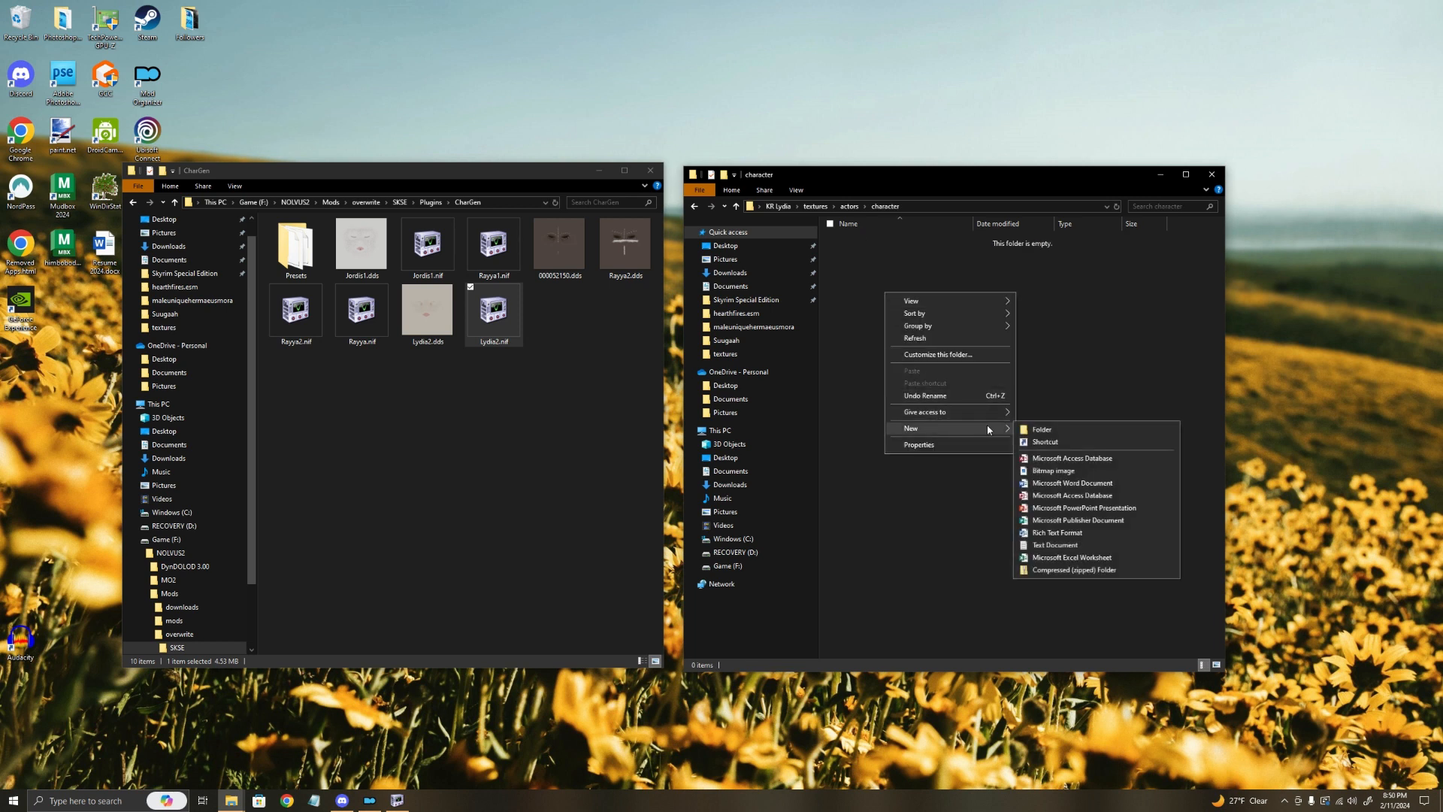
{"action": "left_click", "coordinate": [1038, 429]}
{"action": "type", "text": "facege"}
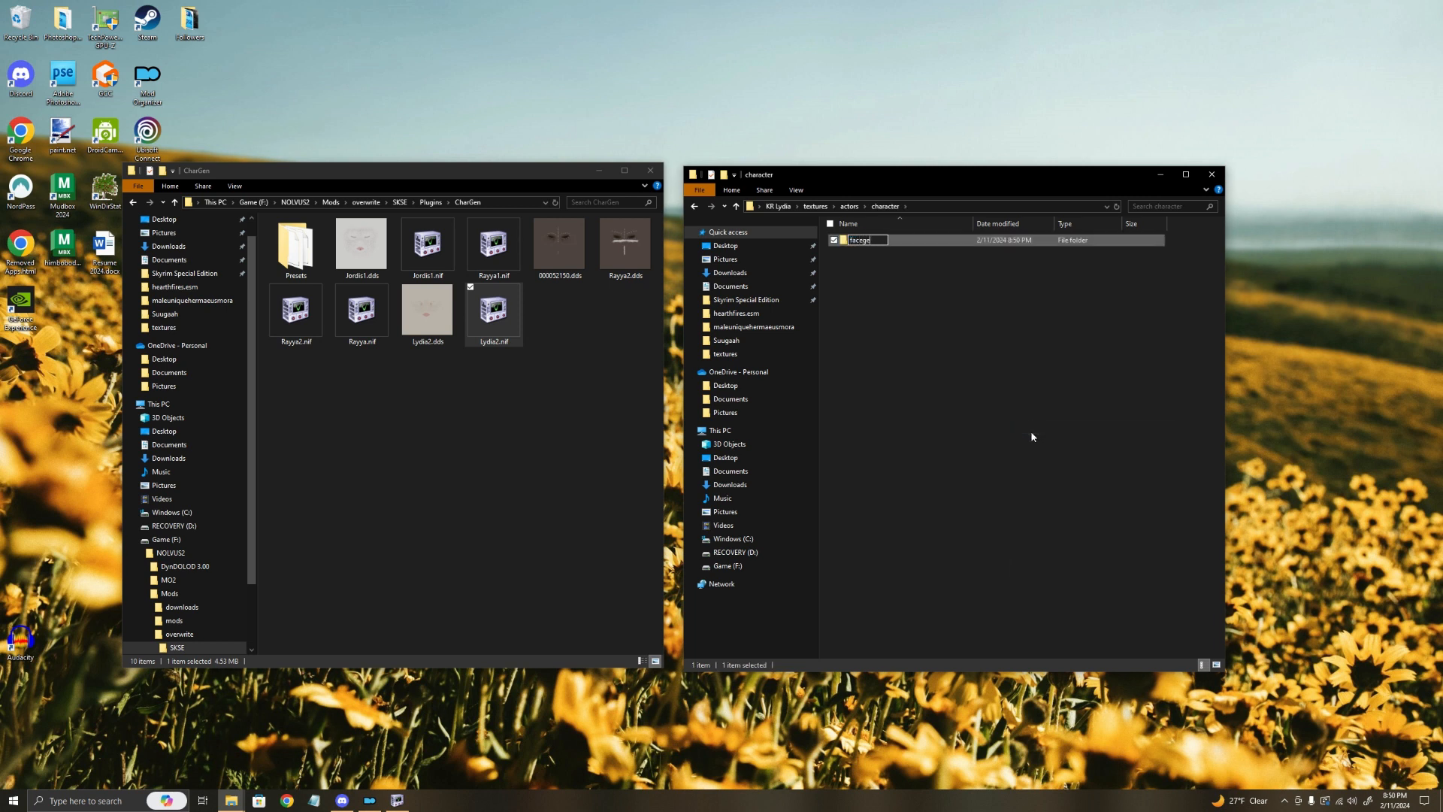
{"action": "type", "text": "ndata"}
{"action": "key", "text": "Return"}
{"action": "double_click", "coordinate": [879, 243]}
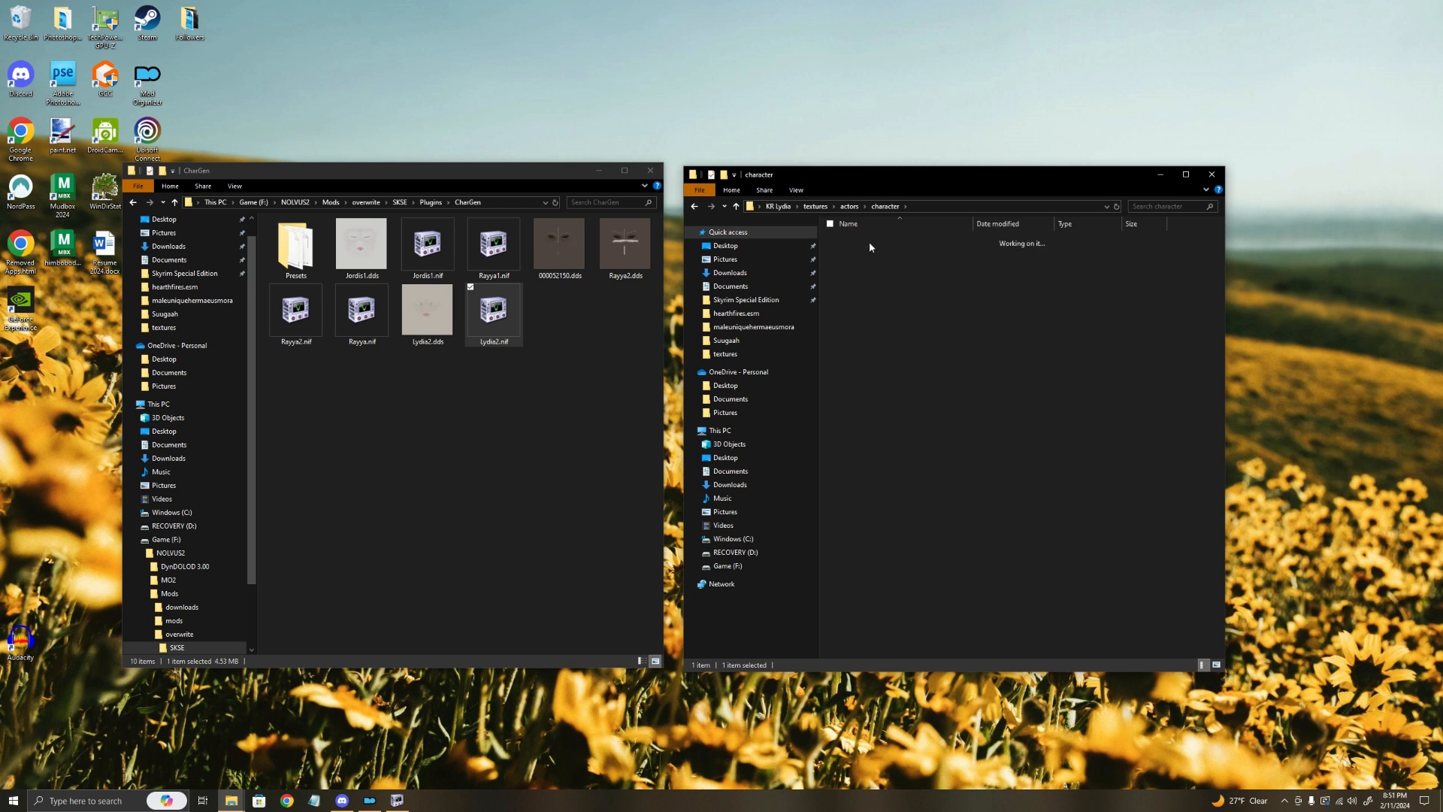
Step: Create a folder named skyrim.esm inside facegendata
{"action": "right_click", "coordinate": [878, 319]}
{"action": "mouse_move", "coordinate": [903, 454]}
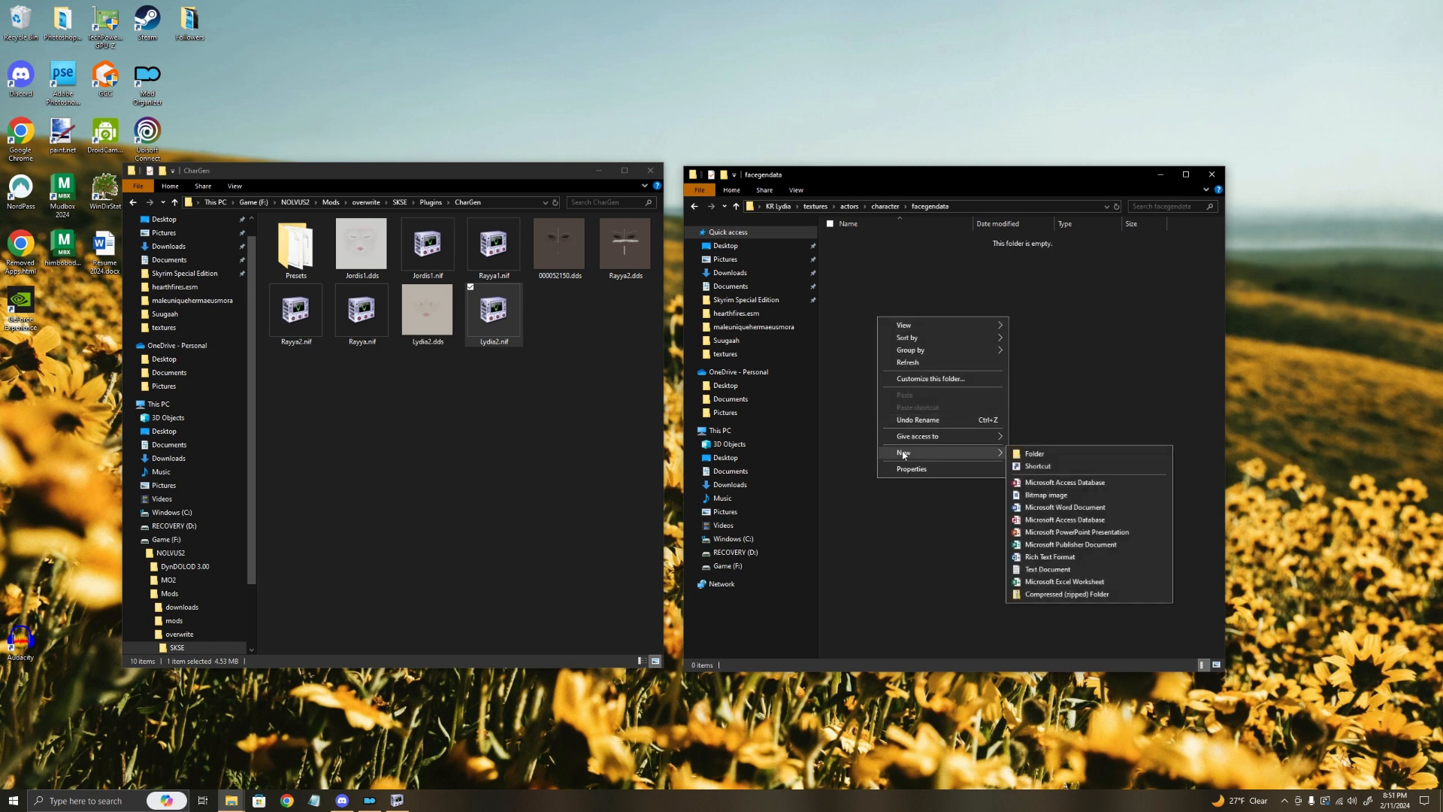
{"action": "left_click", "coordinate": [1060, 453]}
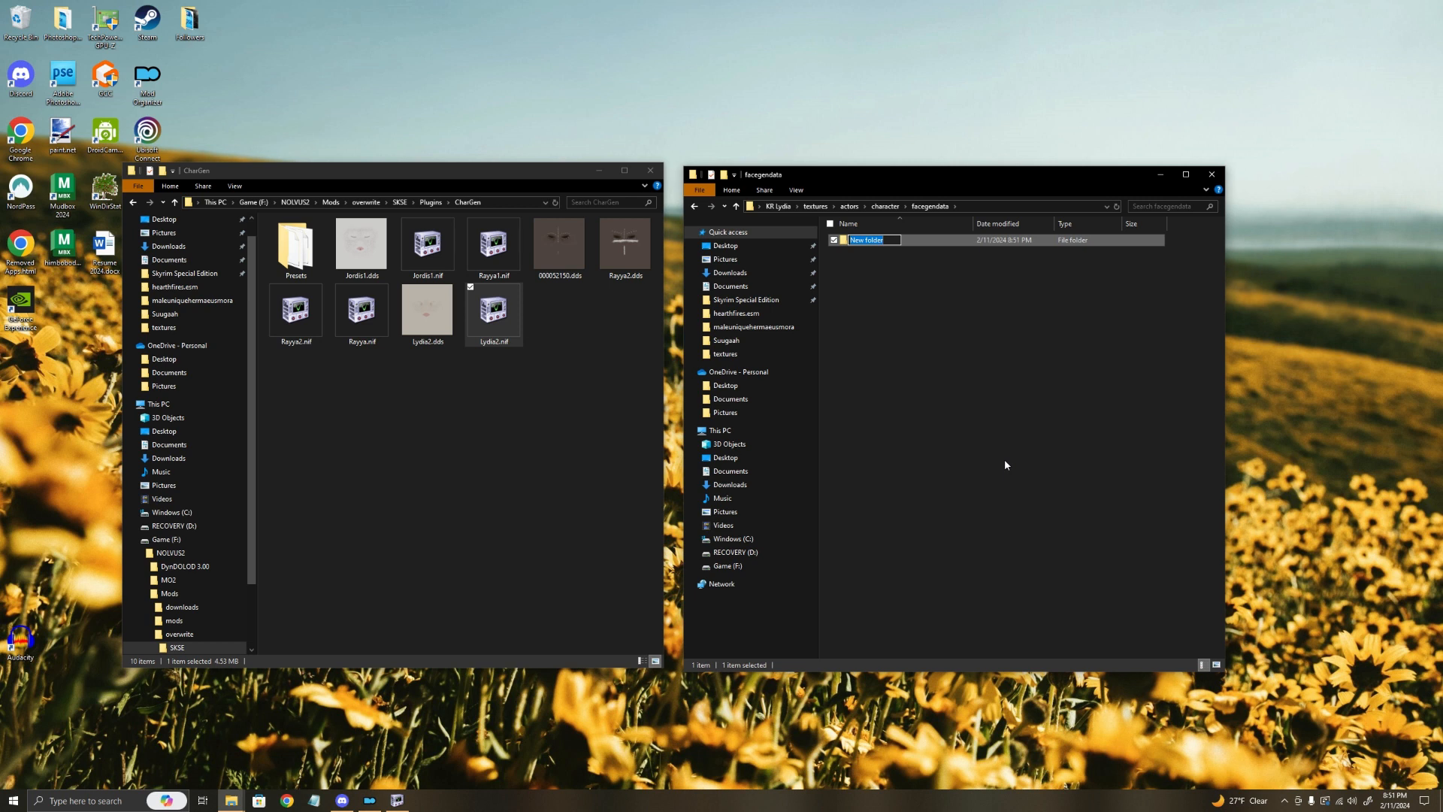
{"action": "type", "text": "skyrim.esm"}
{"action": "key", "text": "Return"}
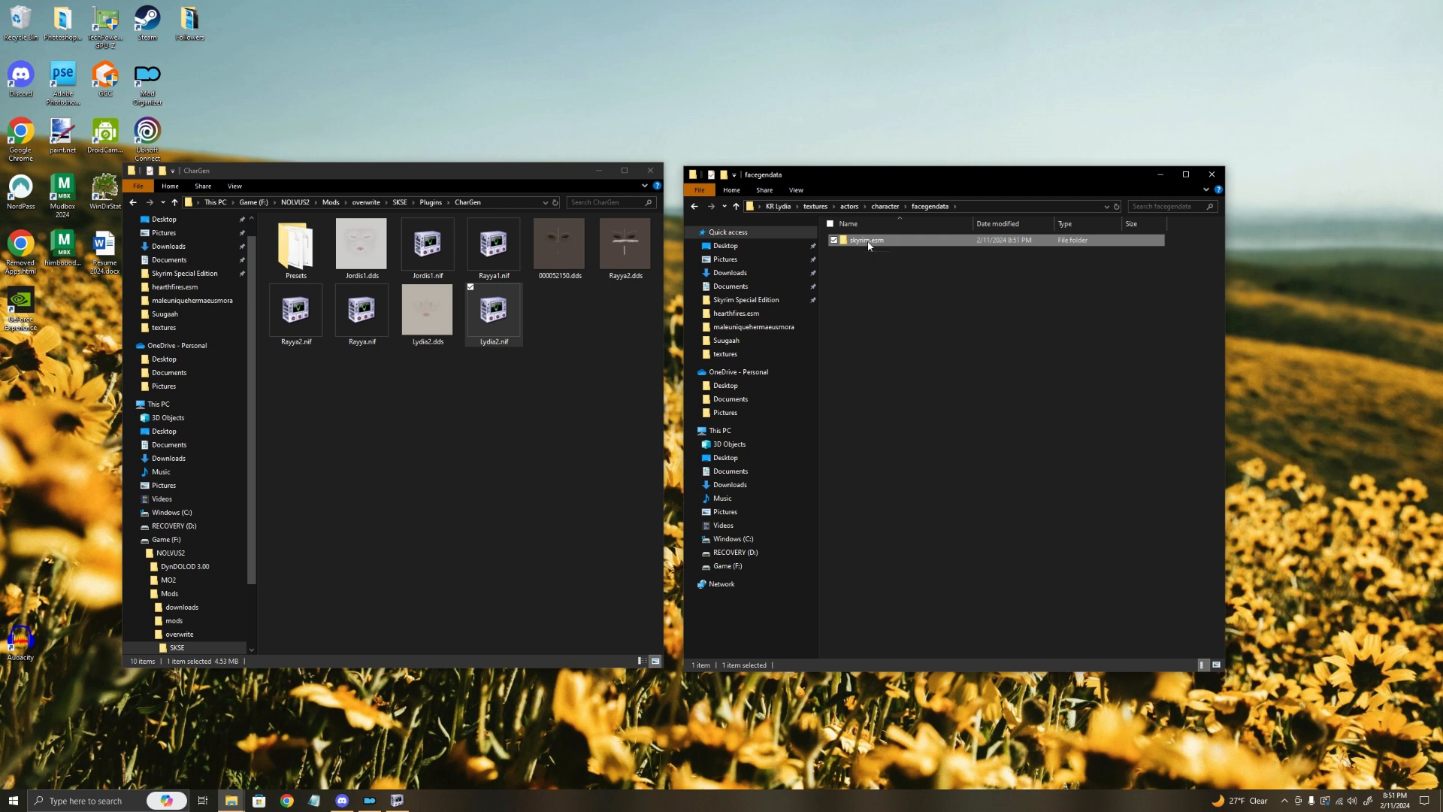
Step: Open the skyrim.esm folder and copy Lydia2.dds into it from the CharGen folder
{"action": "double_click", "coordinate": [903, 247]}
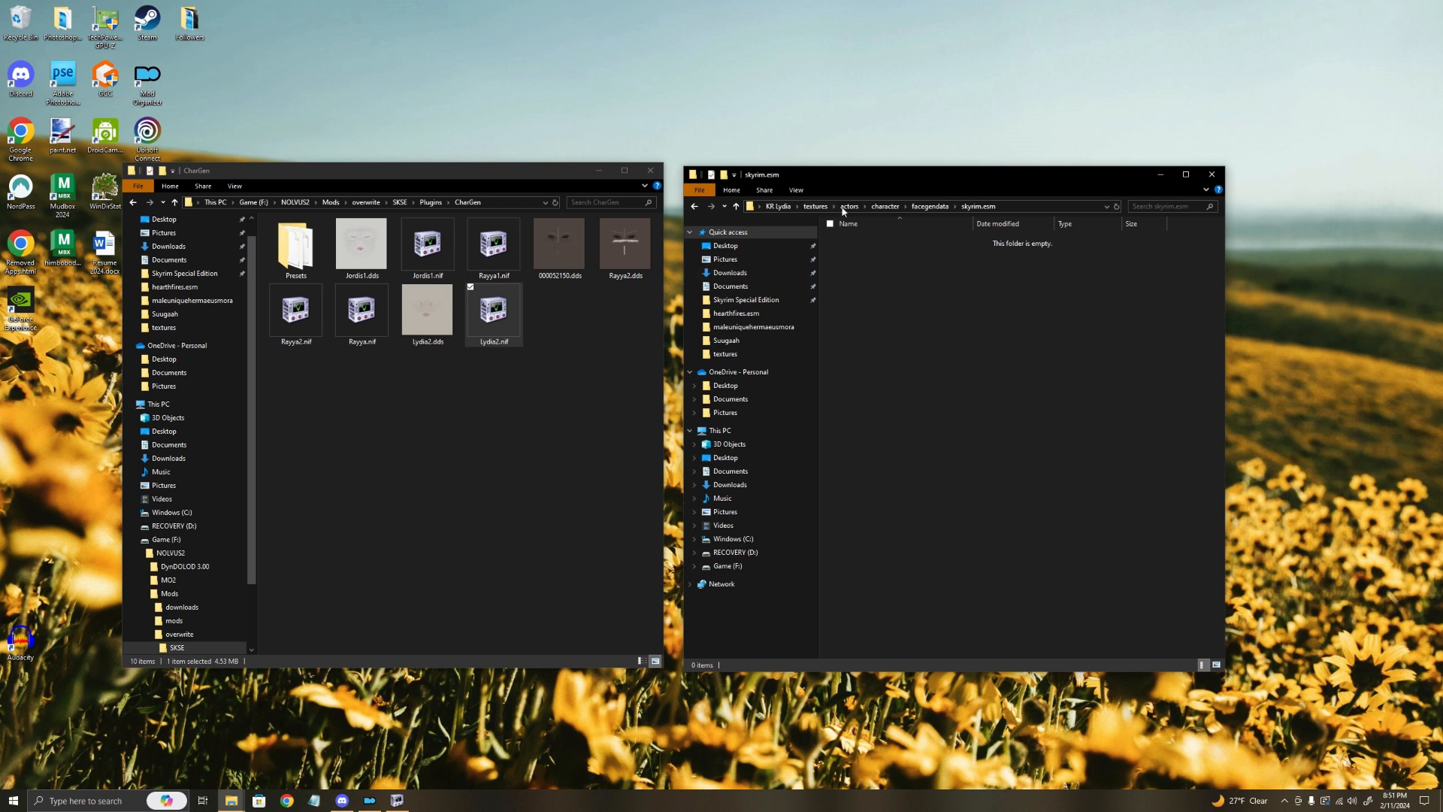
{"action": "left_click", "coordinate": [425, 325]}
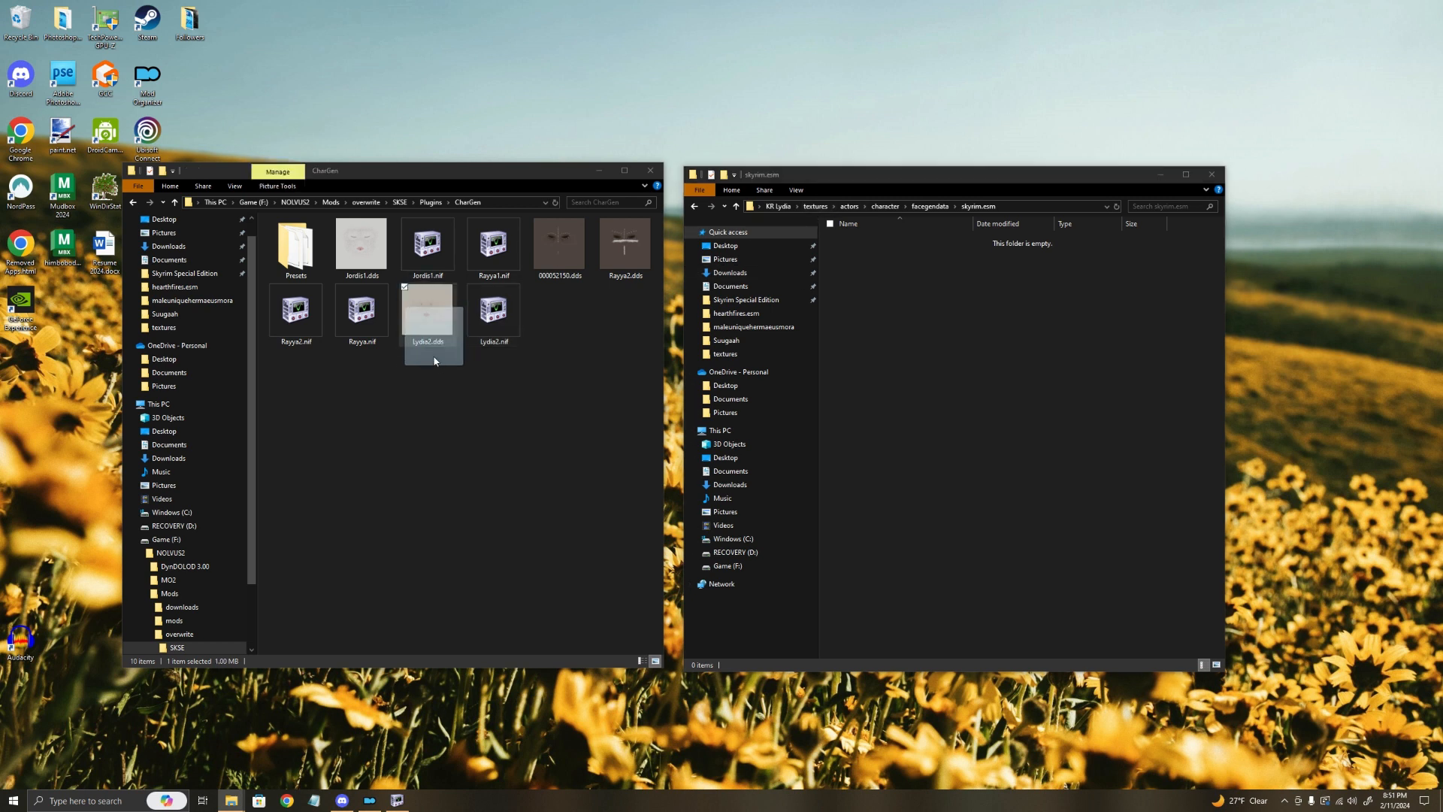
{"action": "left_click_drag", "start_coordinate": [412, 303], "coordinate": [886, 323]}
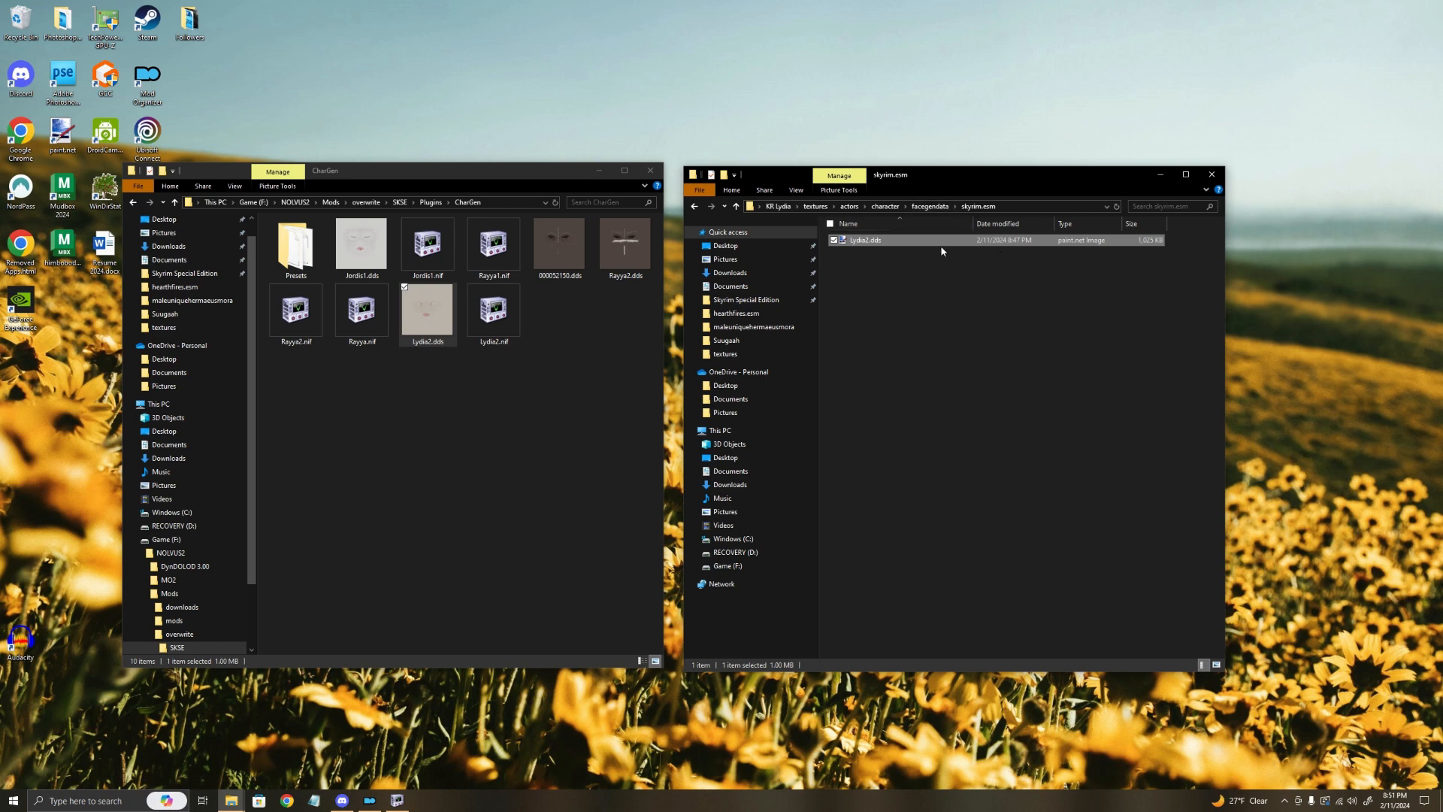
Step: Go back to facegendata and create a facetint folder beside skyrim.esm
{"action": "left_click", "coordinate": [929, 206]}
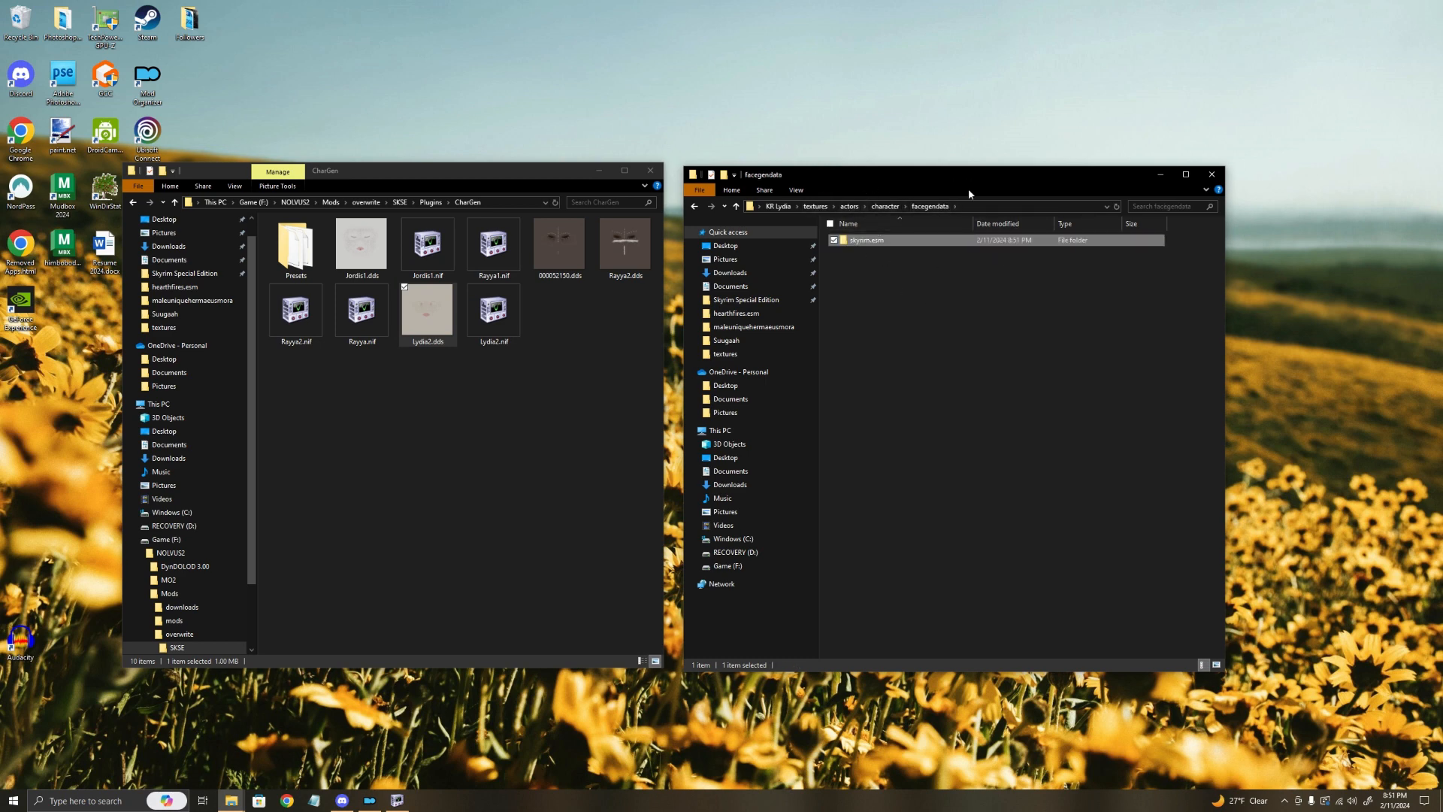
{"action": "right_click", "coordinate": [895, 278]}
{"action": "mouse_move", "coordinate": [944, 415]}
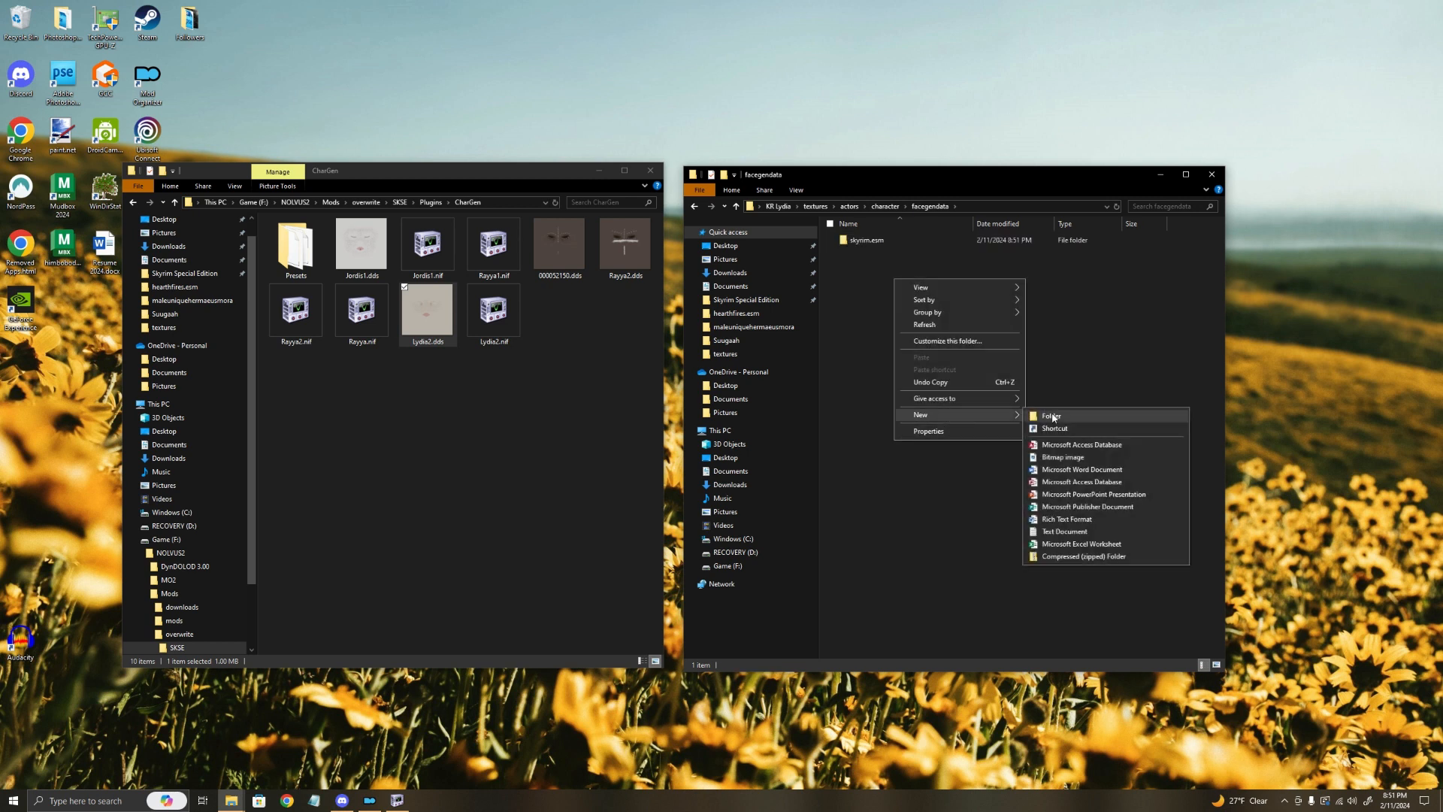
{"action": "left_click", "coordinate": [1052, 416]}
{"action": "type", "text": "fa"}
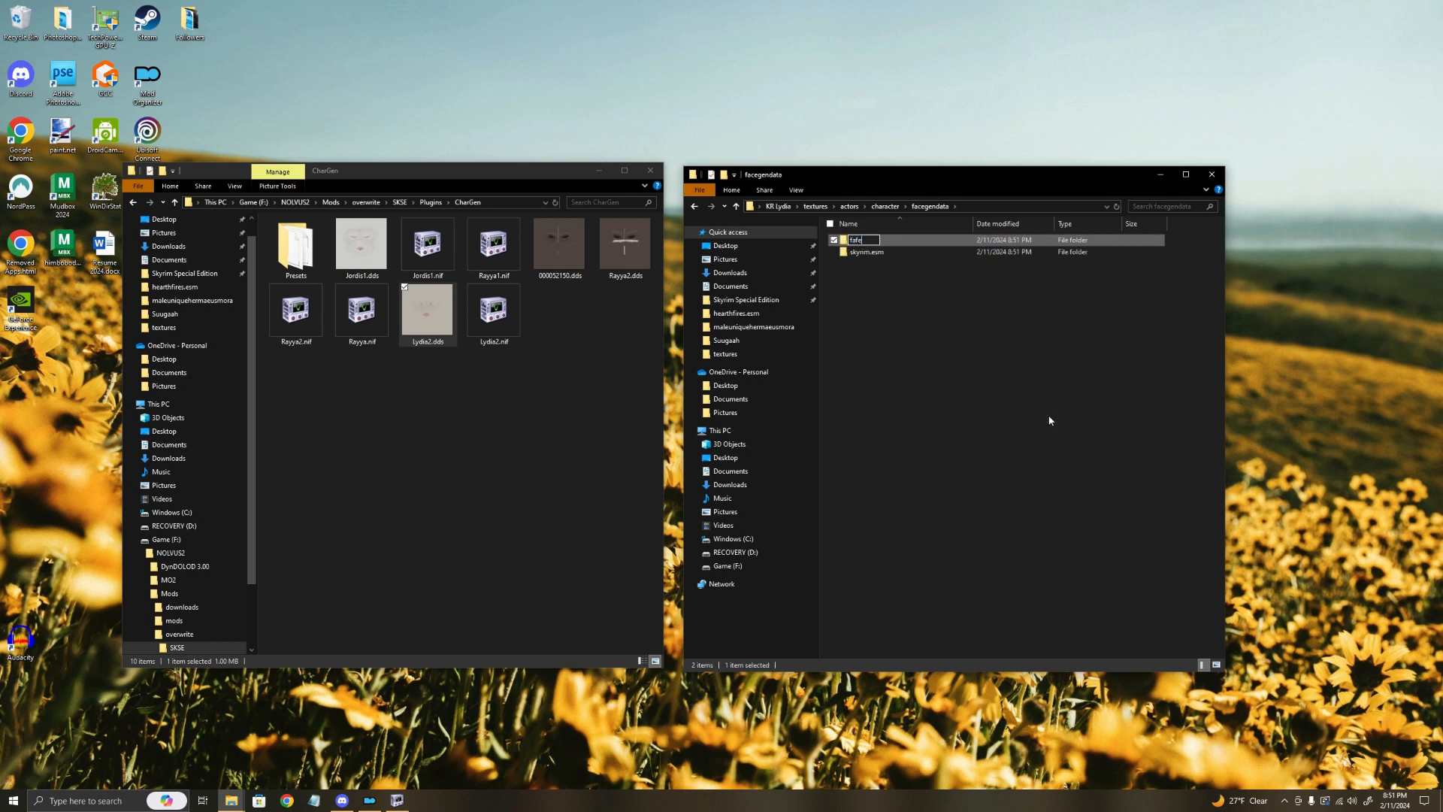
{"action": "type", "text": "cetint"}
{"action": "key", "text": "Return"}
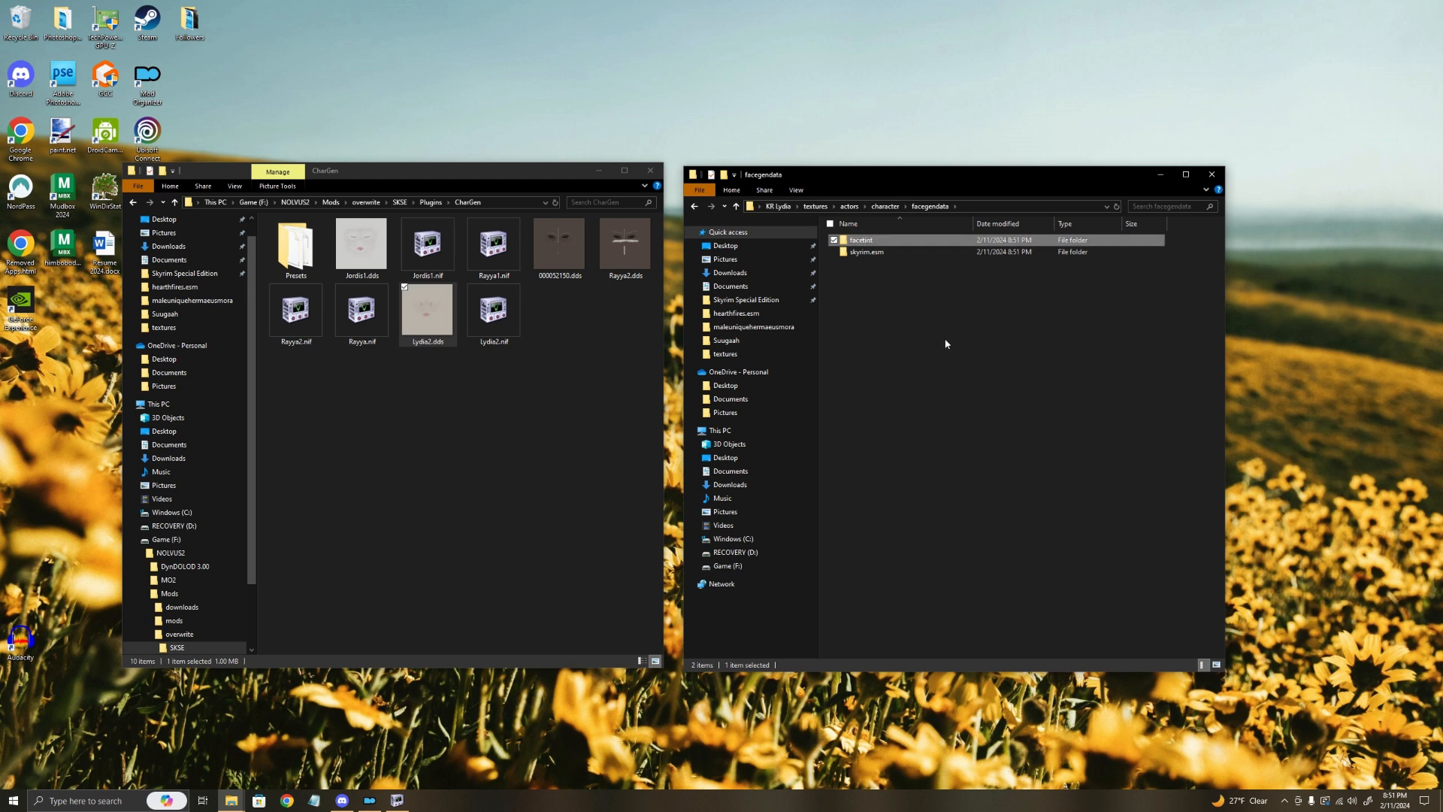
Step: Move the skyrim.esm folder into facetint and open it there to show Lydia2.dds
{"action": "left_click_drag", "start_coordinate": [866, 252], "coordinate": [859, 241]}
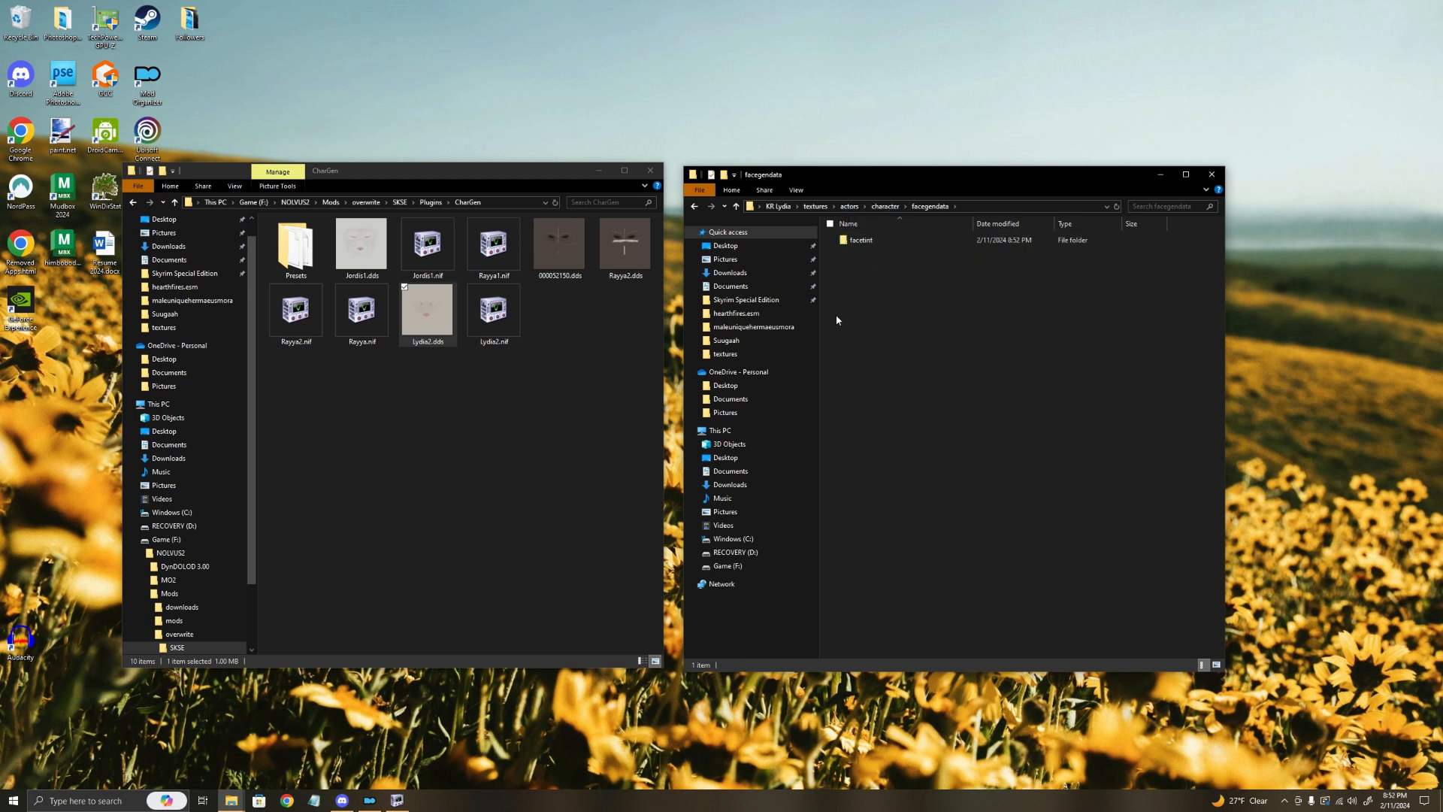
{"action": "double_click", "coordinate": [891, 242]}
{"action": "double_click", "coordinate": [890, 241]}
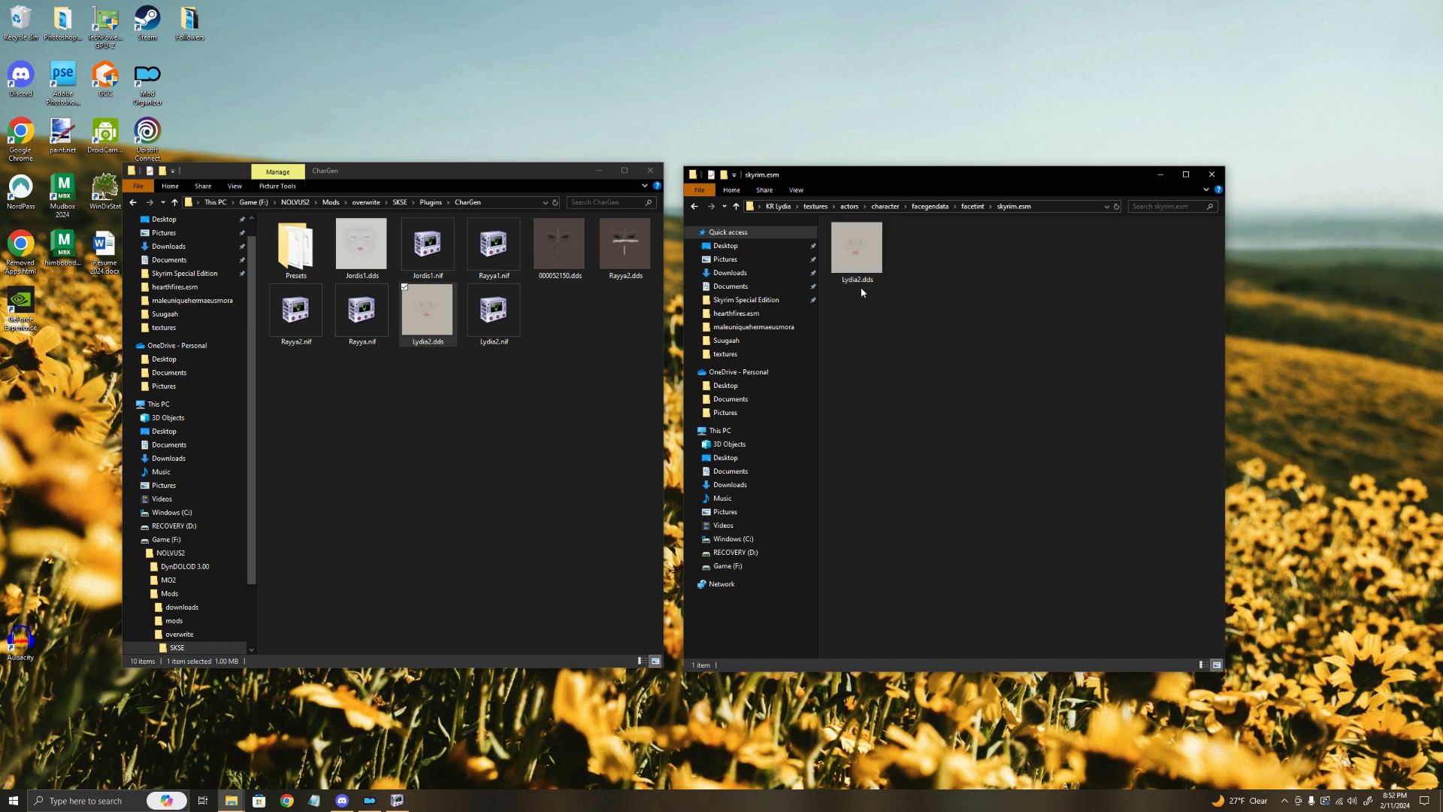
Step: Switch to Chrome and search Google for "lydia skyrim"
{"action": "left_click", "coordinate": [255, 800]}
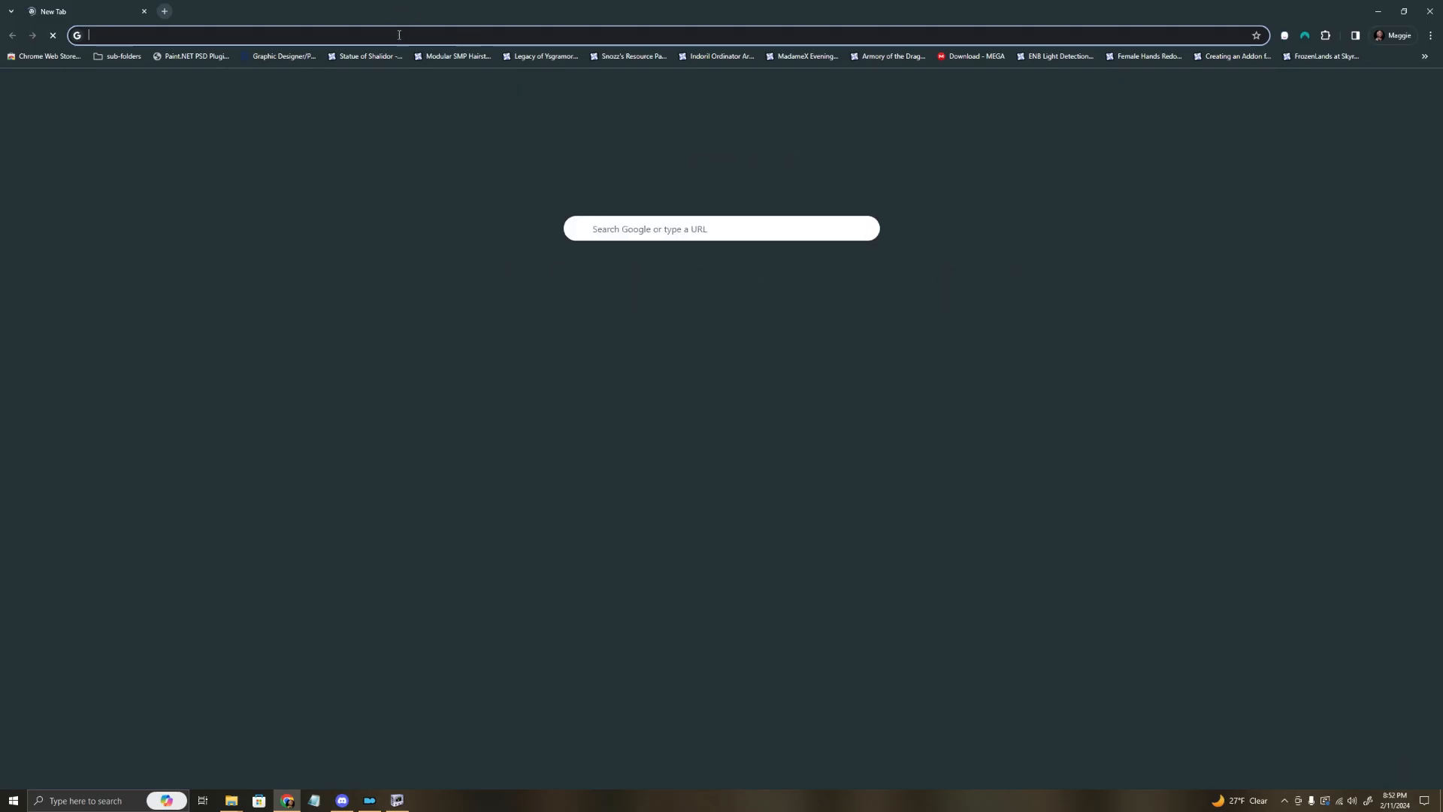
{"action": "left_click", "coordinate": [395, 35]}
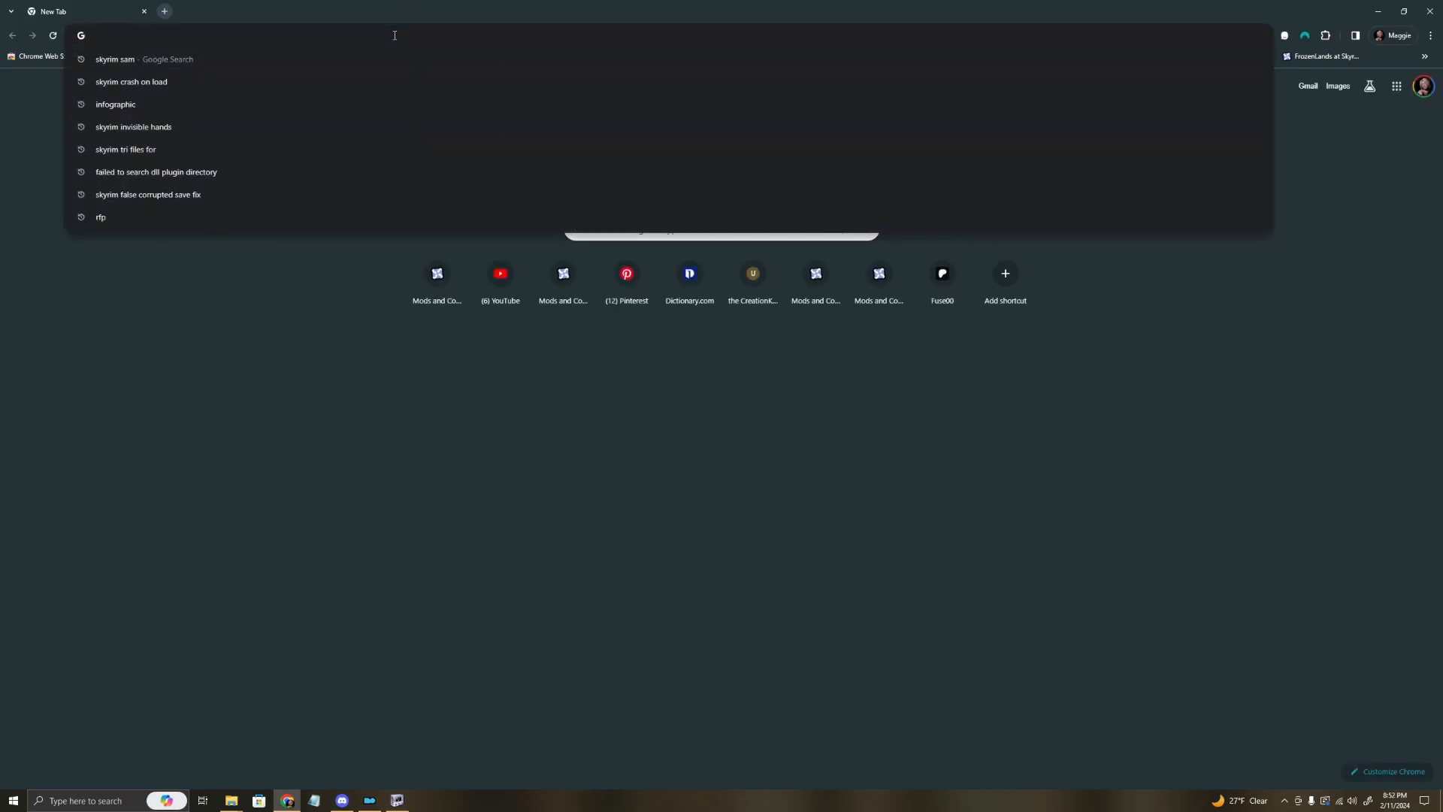
{"action": "type", "text": "g"}
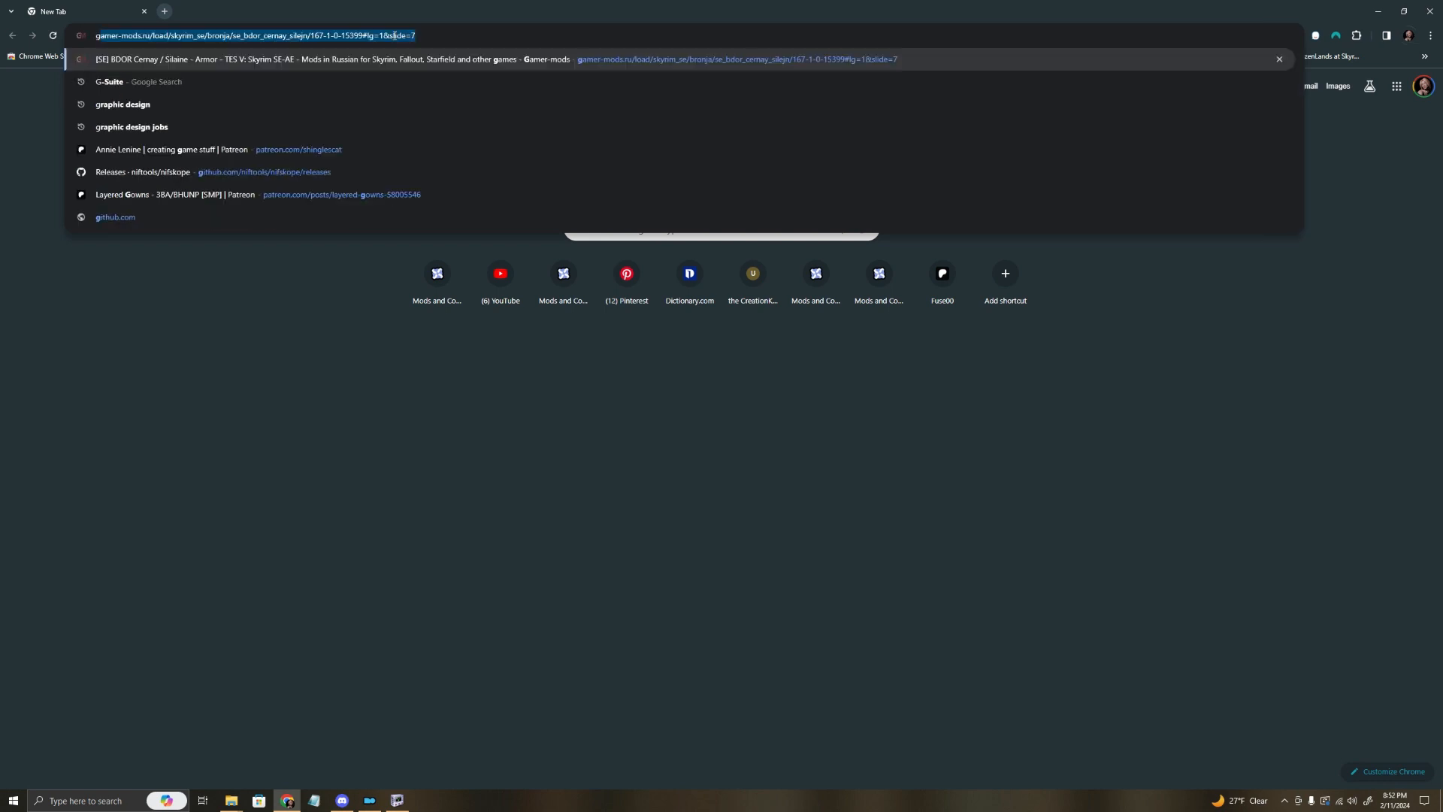
{"action": "key", "text": "BackSpace"}
{"action": "key", "text": "BackSpace"}
{"action": "type", "text": "ly"}
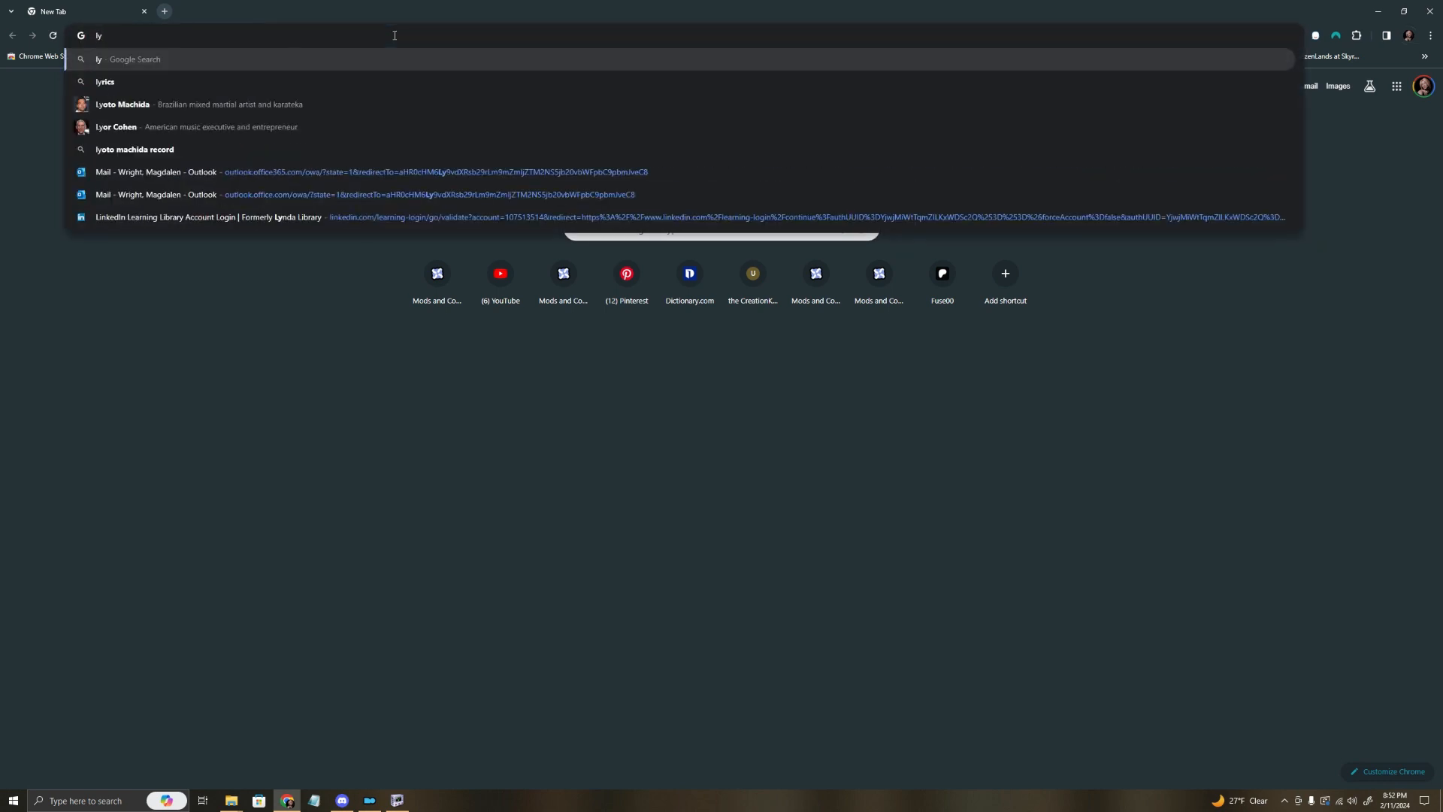
{"action": "type", "text": "dia skyrim"}
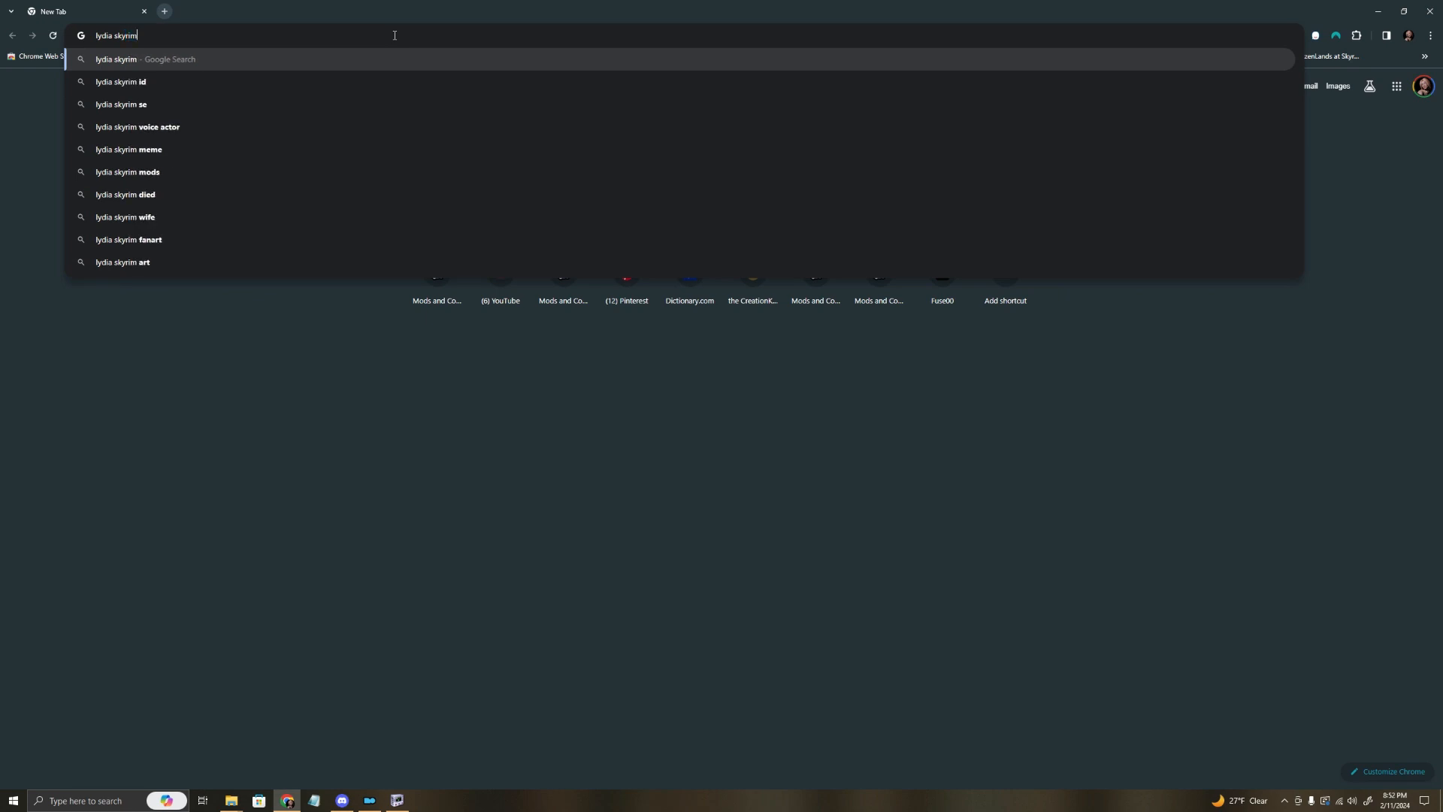
{"action": "key", "text": "Return"}
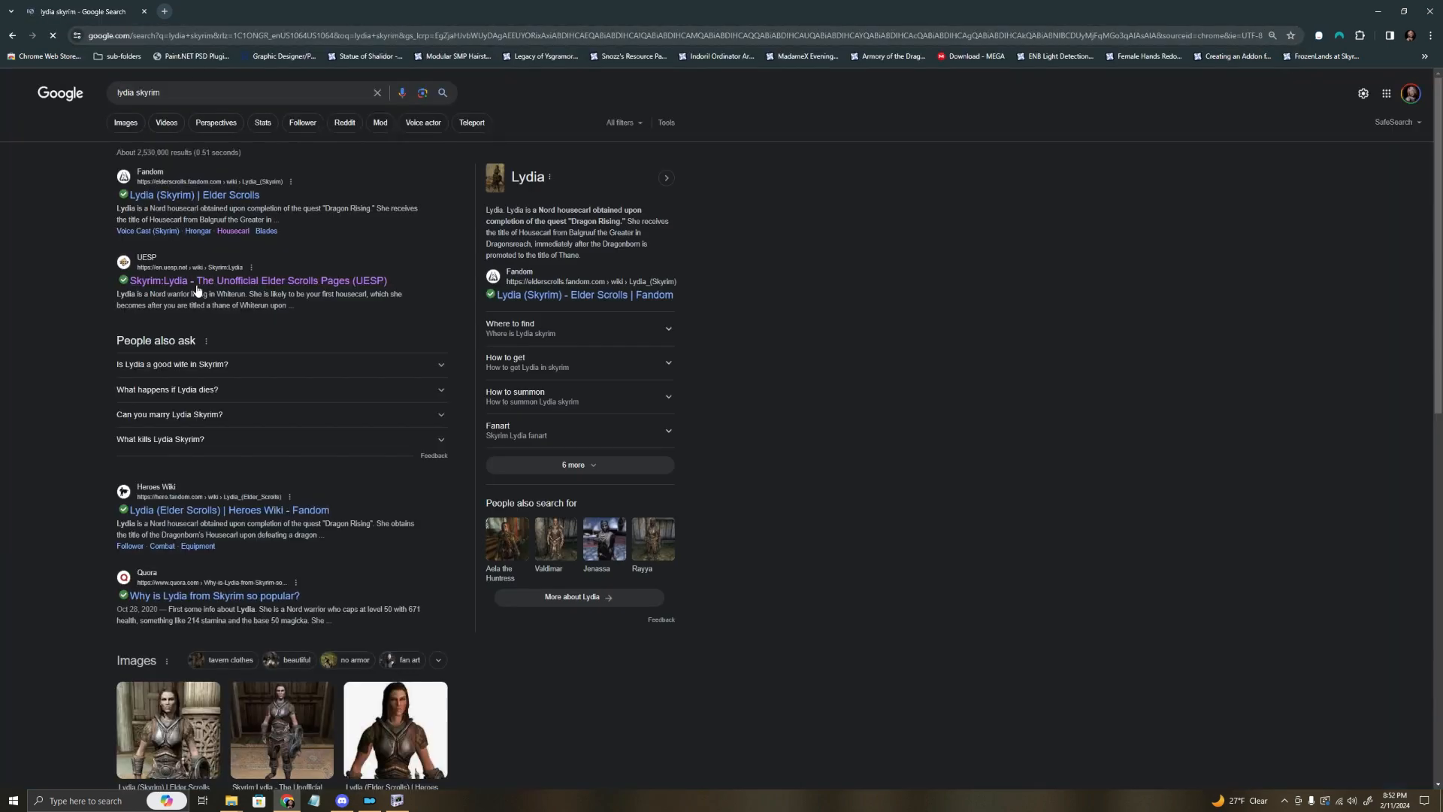
Step: Open the UESP page for Lydia and copy her BaseID 000A2C8E from the info table
{"action": "left_click", "coordinate": [196, 284]}
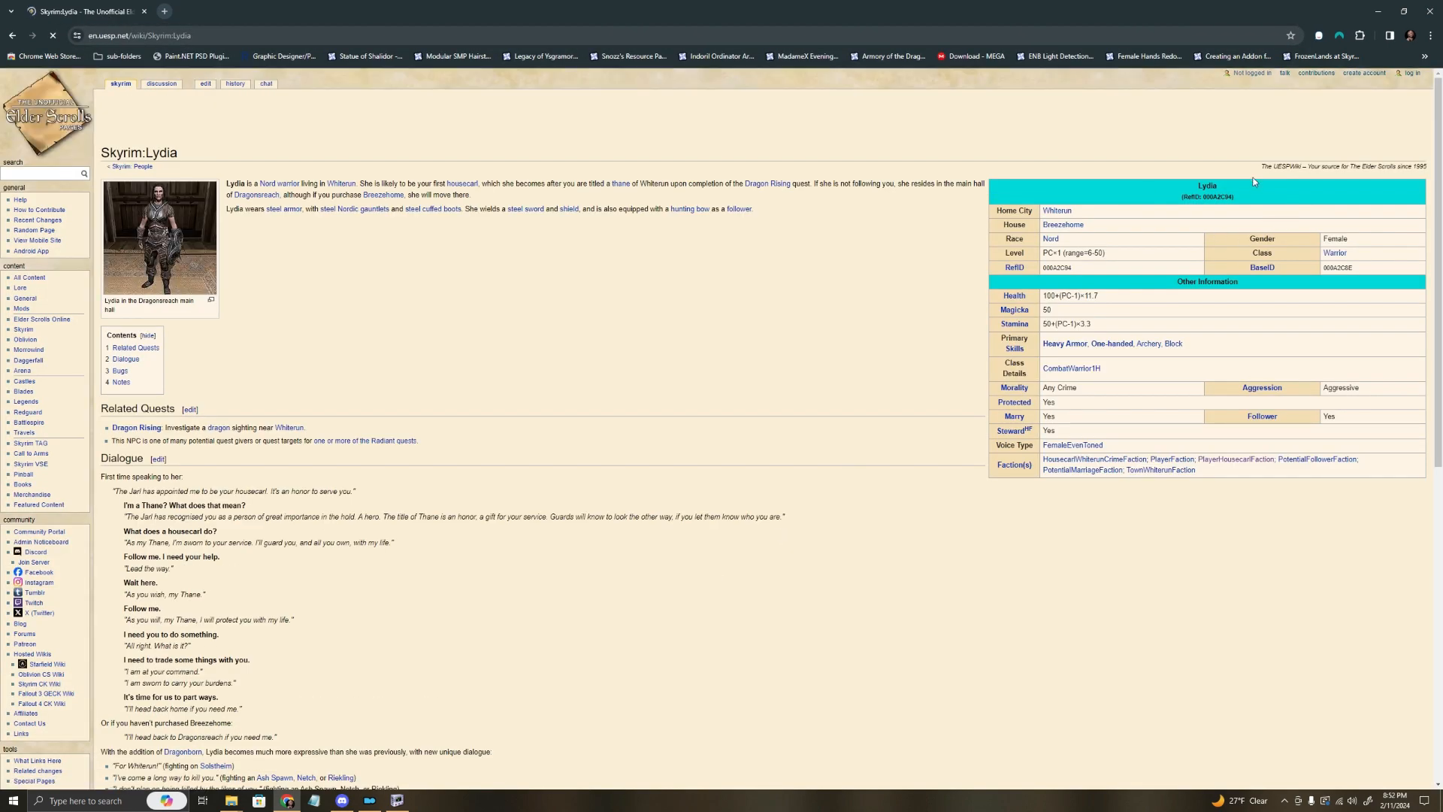
{"action": "left_click_drag", "start_coordinate": [1365, 269], "coordinate": [1323, 269]}
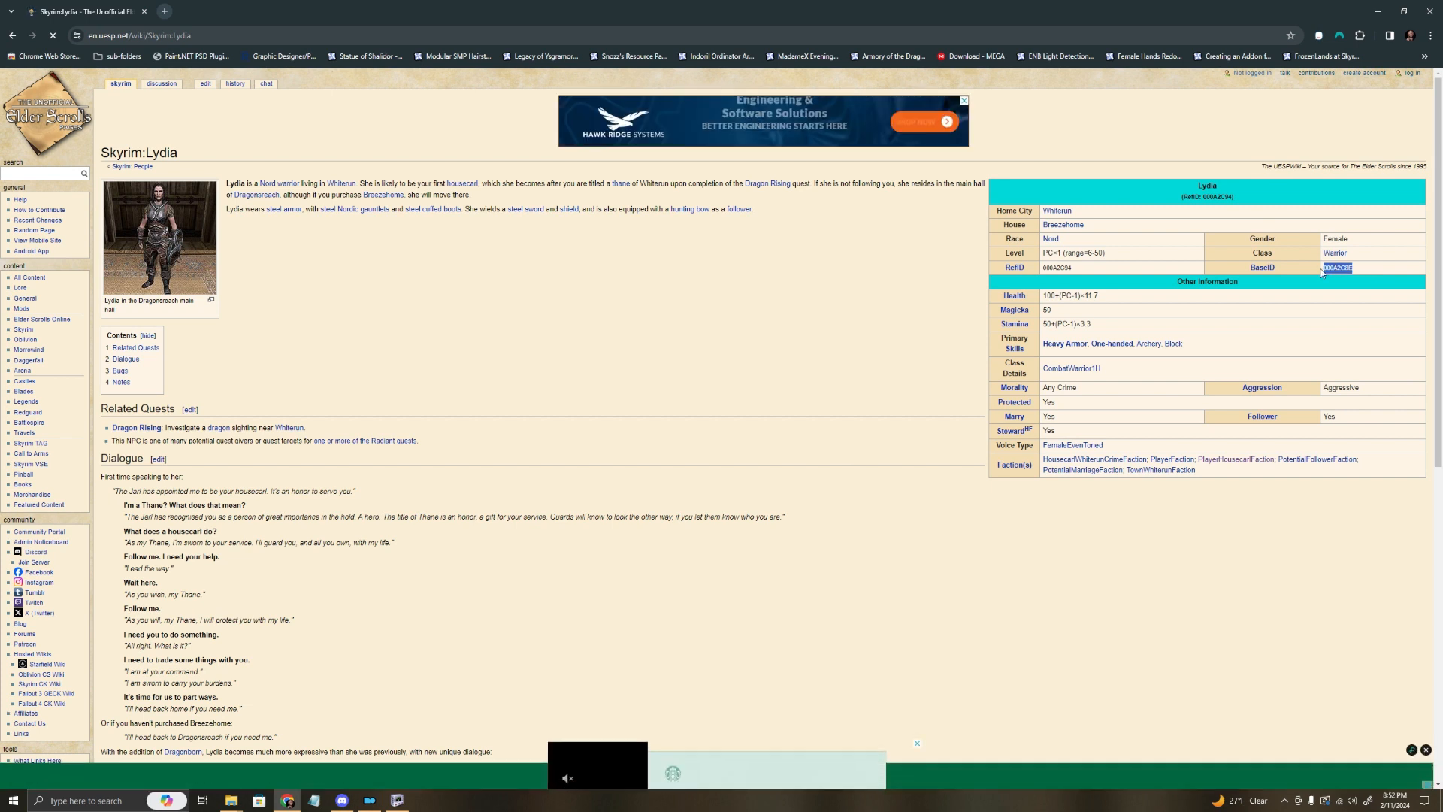
{"action": "right_click", "coordinate": [1348, 267]}
{"action": "left_click", "coordinate": [1246, 280]}
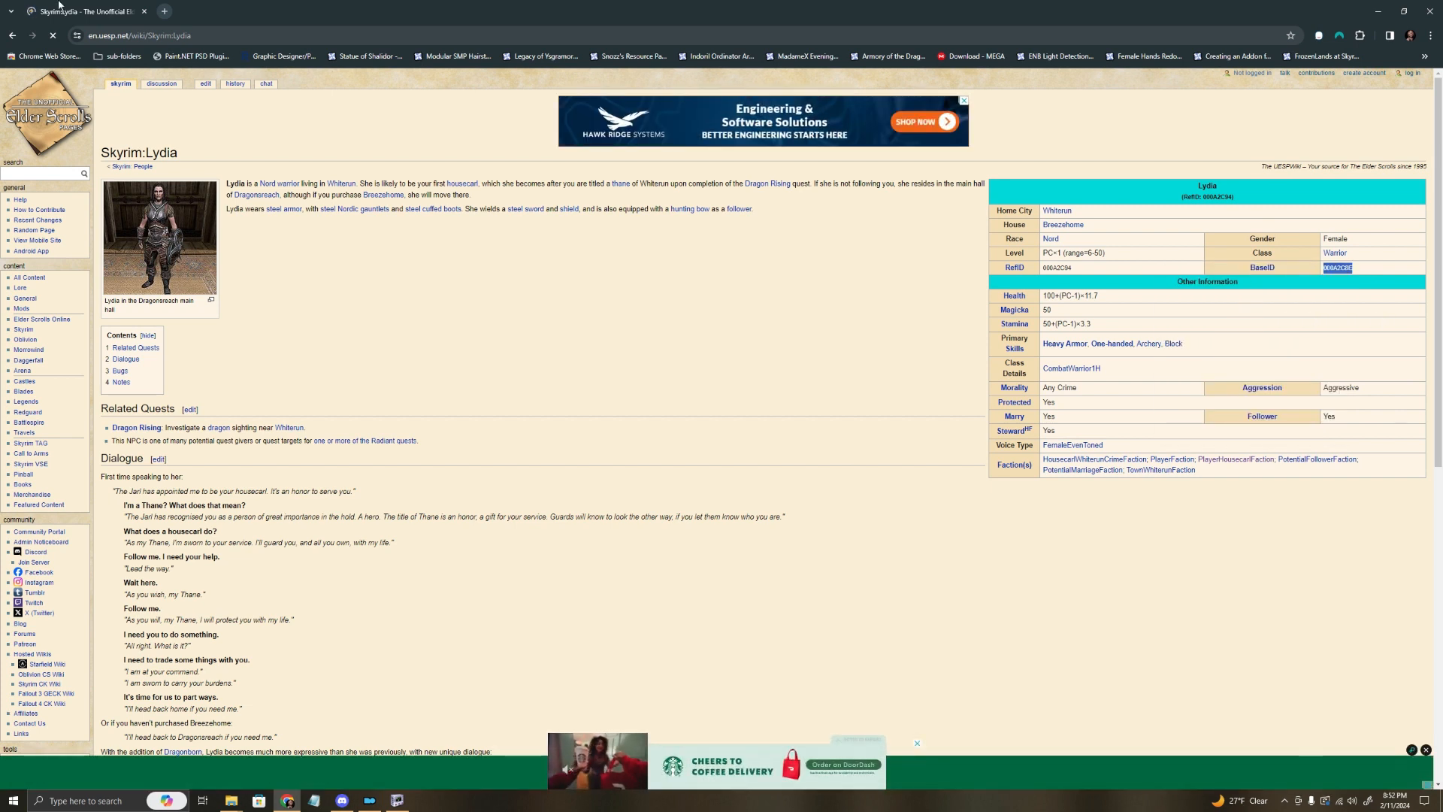
{"action": "left_click", "coordinate": [397, 800]}
{"action": "left_click", "coordinate": [397, 801]}
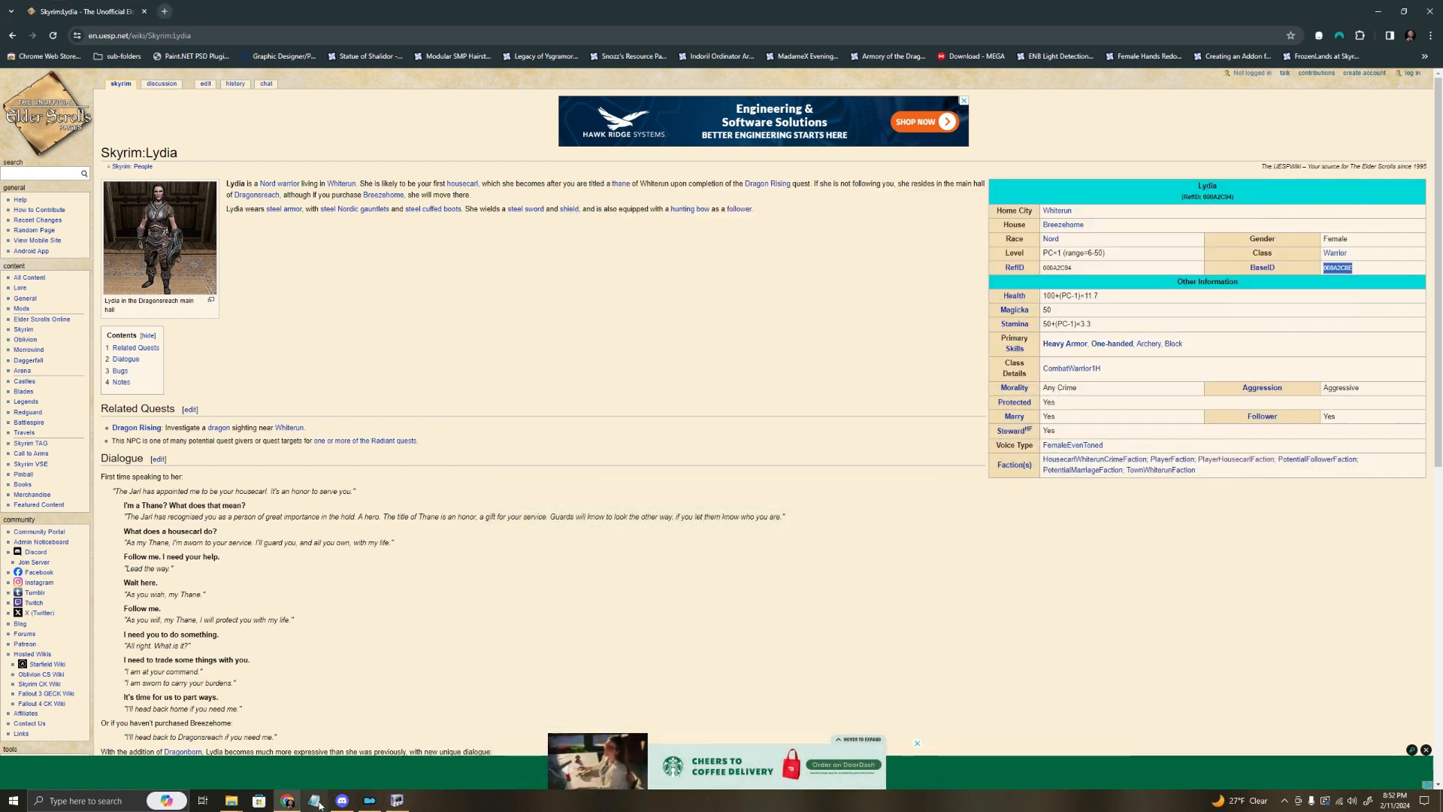
{"action": "mouse_move", "coordinate": [233, 802]}
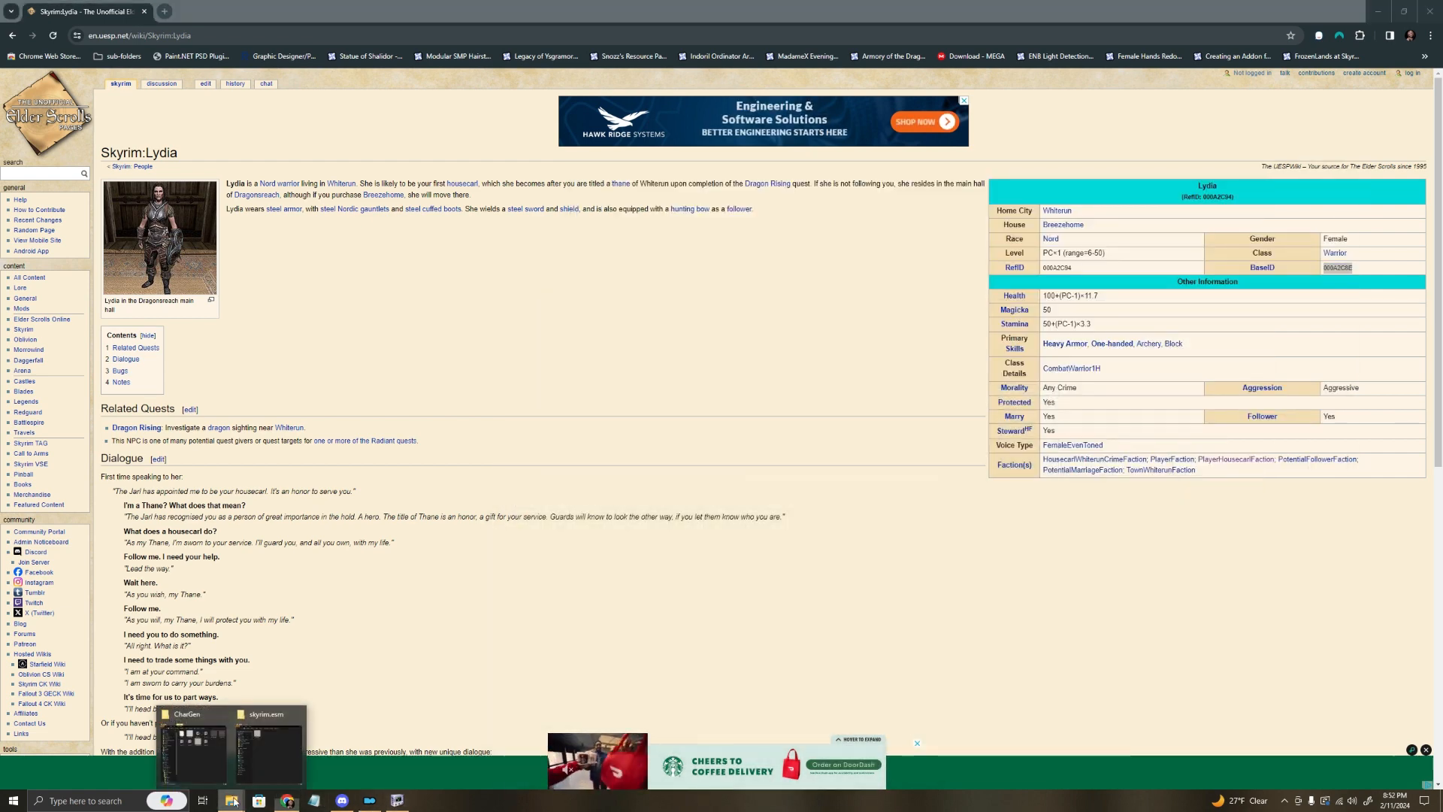
{"action": "left_click", "coordinate": [291, 737]}
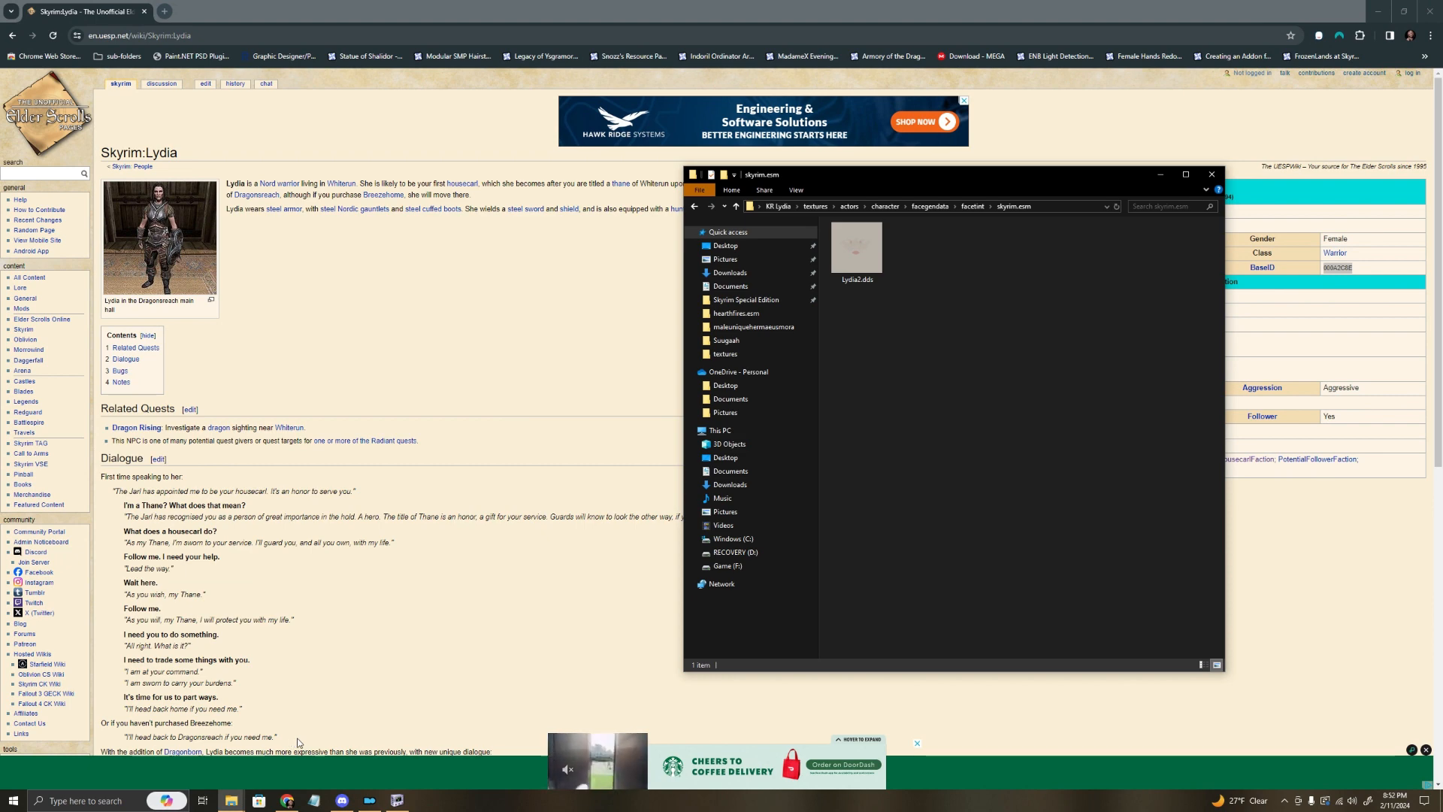
{"action": "left_click", "coordinate": [538, 353]}
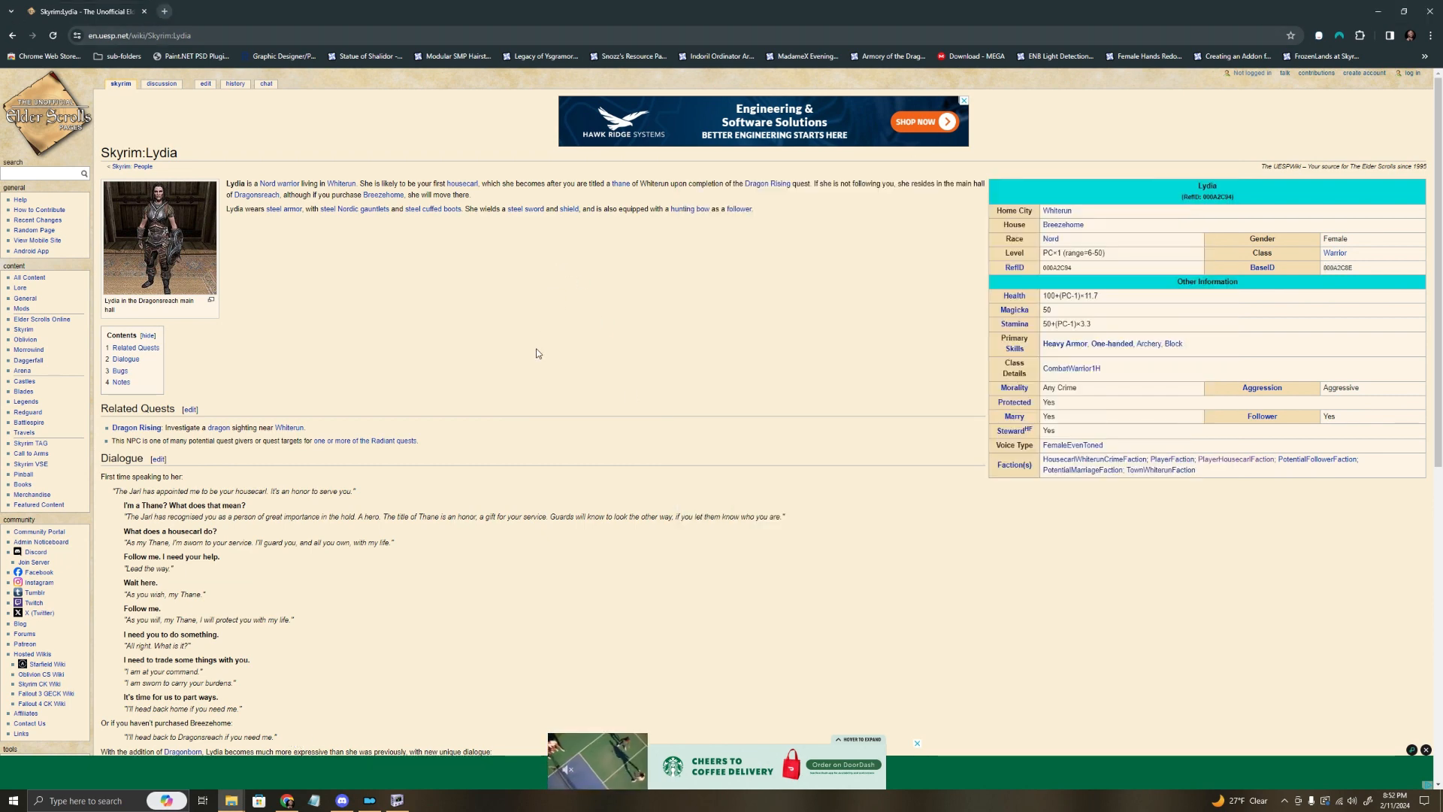
Step: Switch to Mod Organizer, find Kaidan 2 in the mod list under My Replacers, and open its file tree
{"action": "left_click", "coordinate": [369, 800]}
{"action": "left_click", "coordinate": [727, 423]}
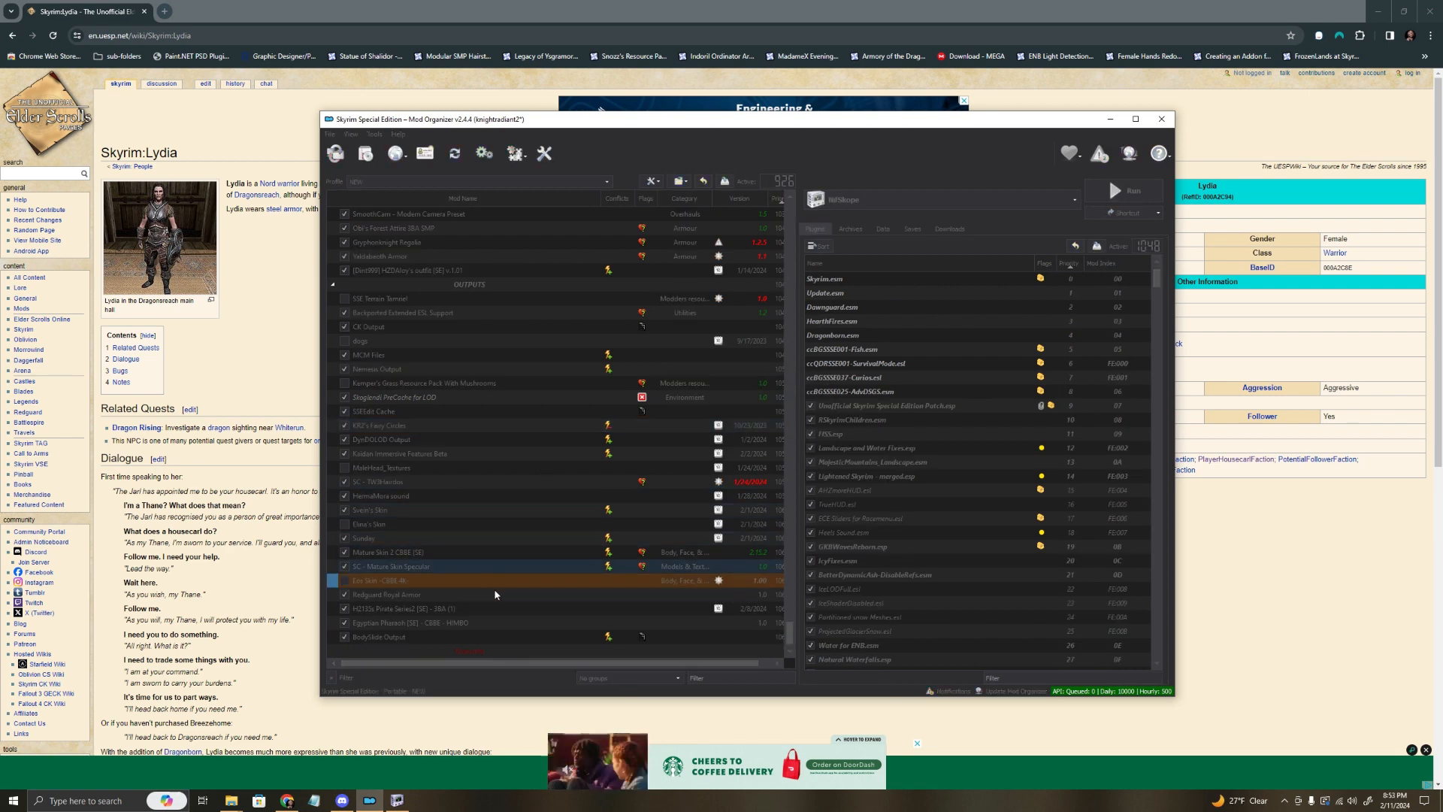
{"action": "scroll", "coordinate": [499, 587], "scroll_direction": "up", "scroll_amount": 5}
{"action": "scroll", "coordinate": [499, 584], "scroll_direction": "down", "scroll_amount": 4}
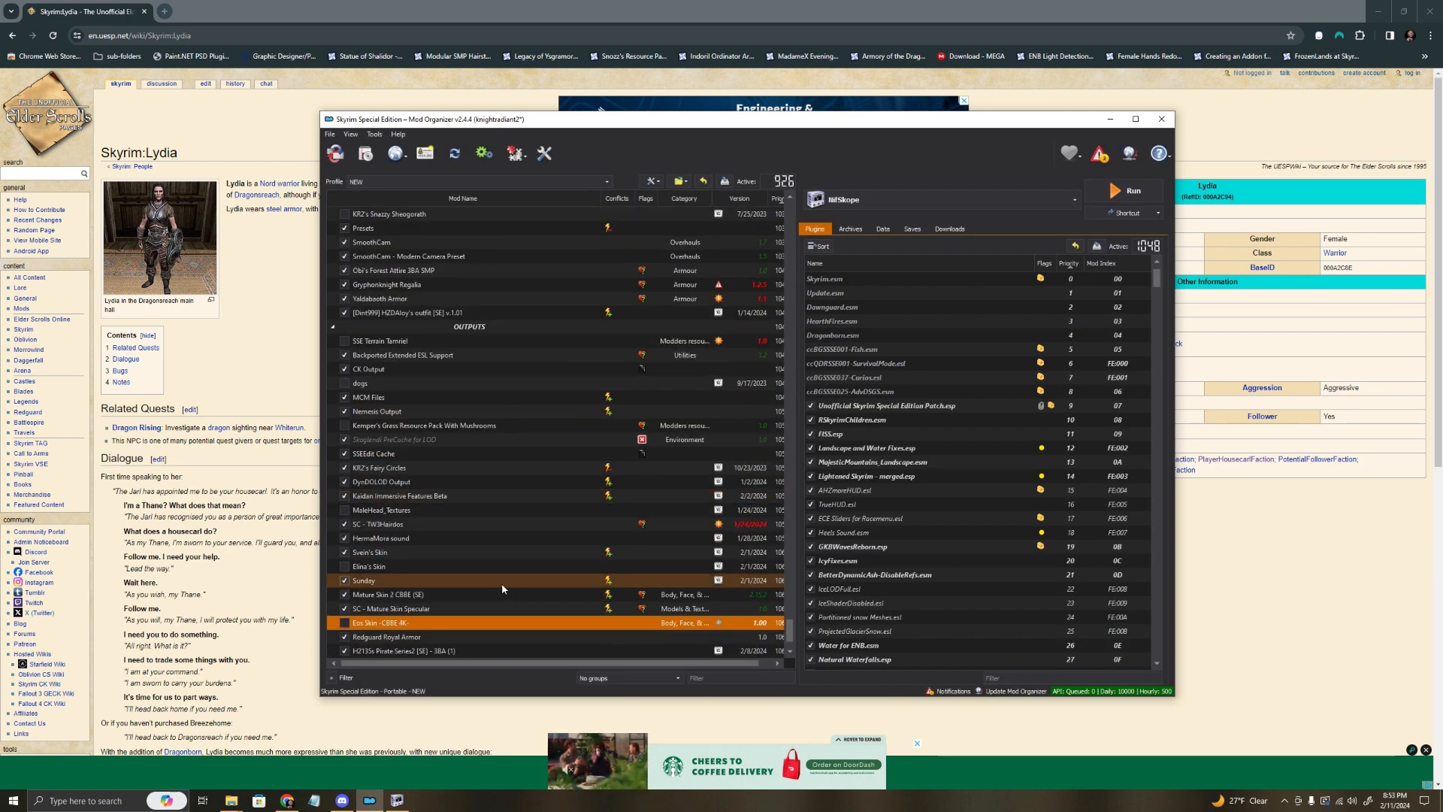
{"action": "scroll", "coordinate": [504, 586], "scroll_direction": "down", "scroll_amount": 1}
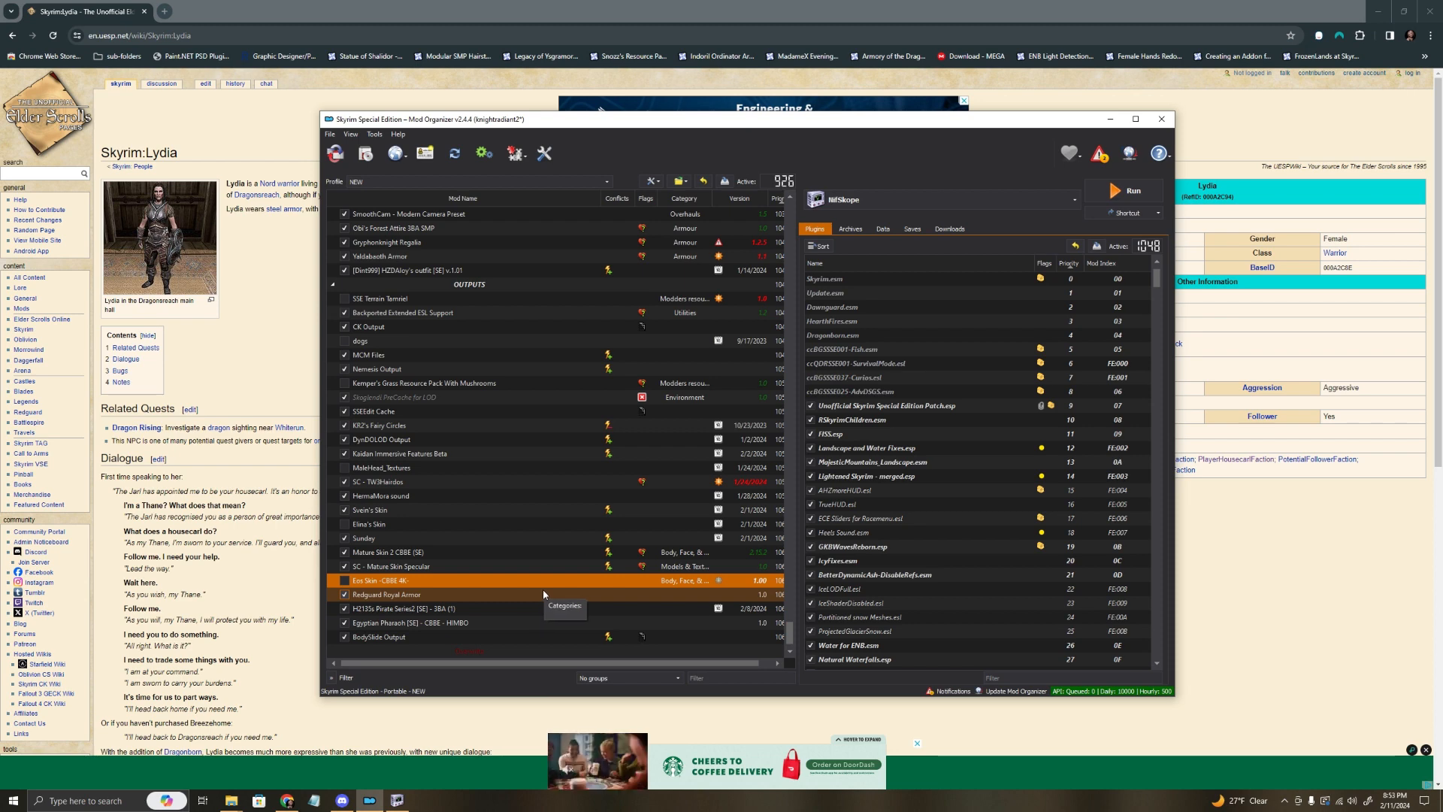
{"action": "scroll", "coordinate": [545, 595], "scroll_direction": "up", "scroll_amount": 8}
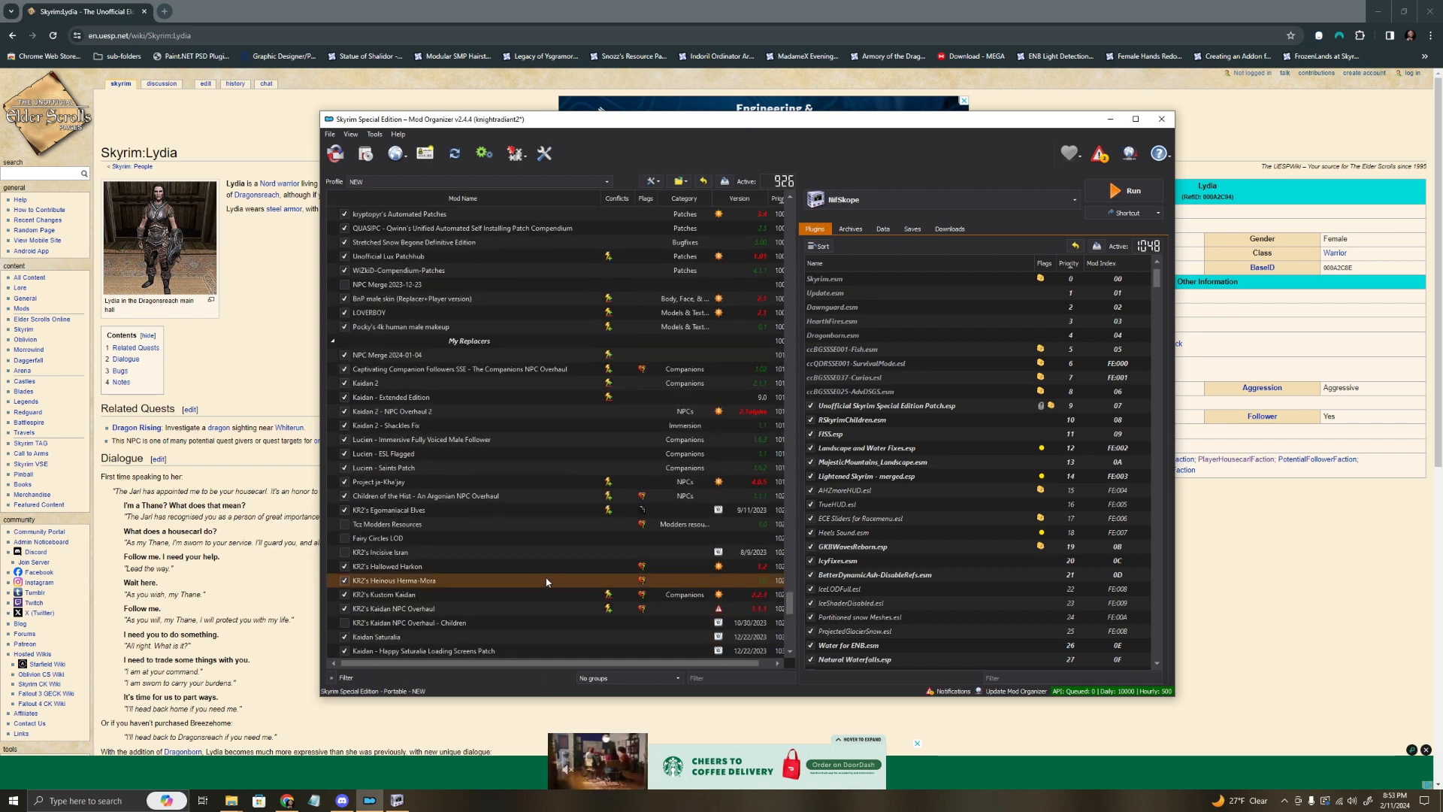
{"action": "scroll", "coordinate": [450, 451], "scroll_direction": "up", "scroll_amount": 4}
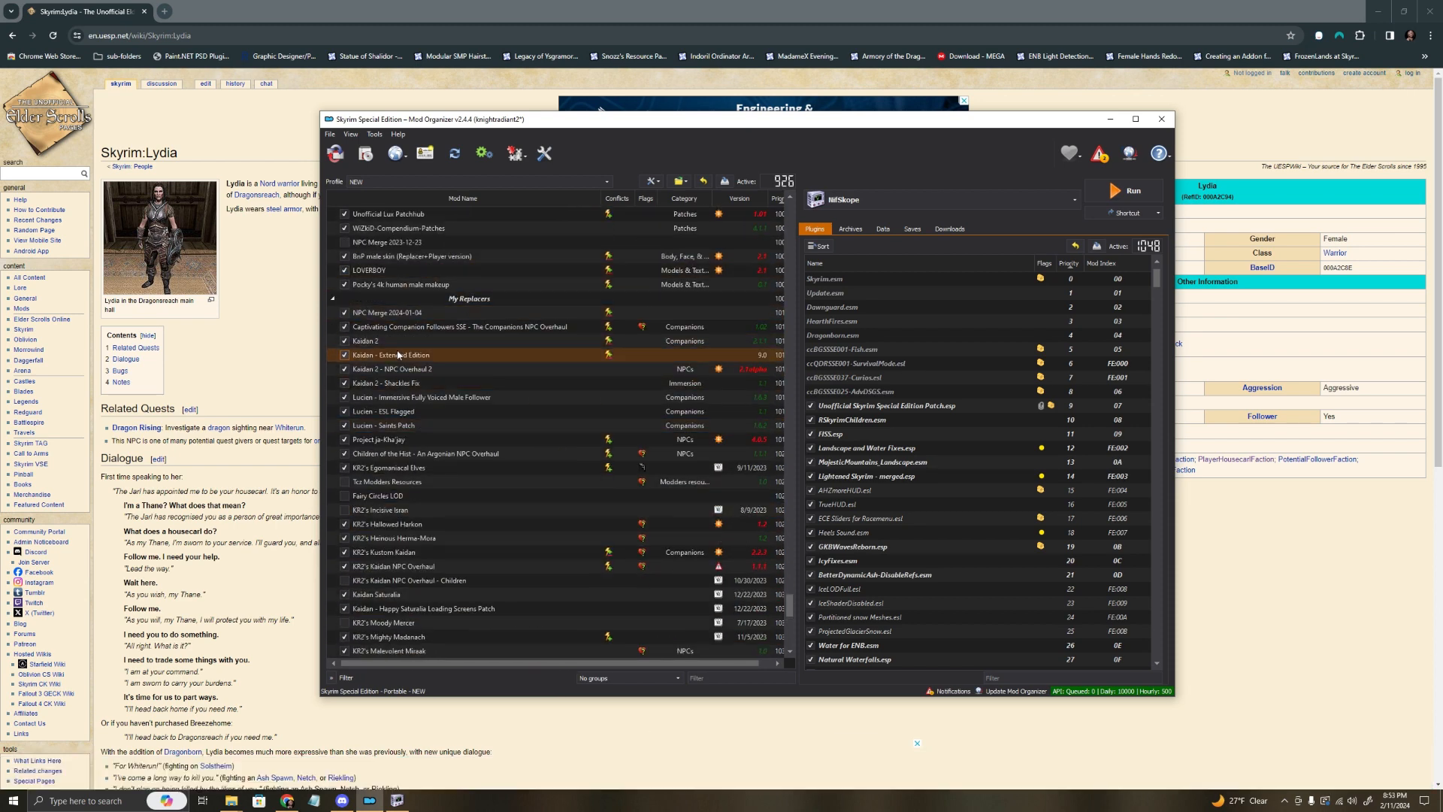
{"action": "double_click", "coordinate": [380, 342]}
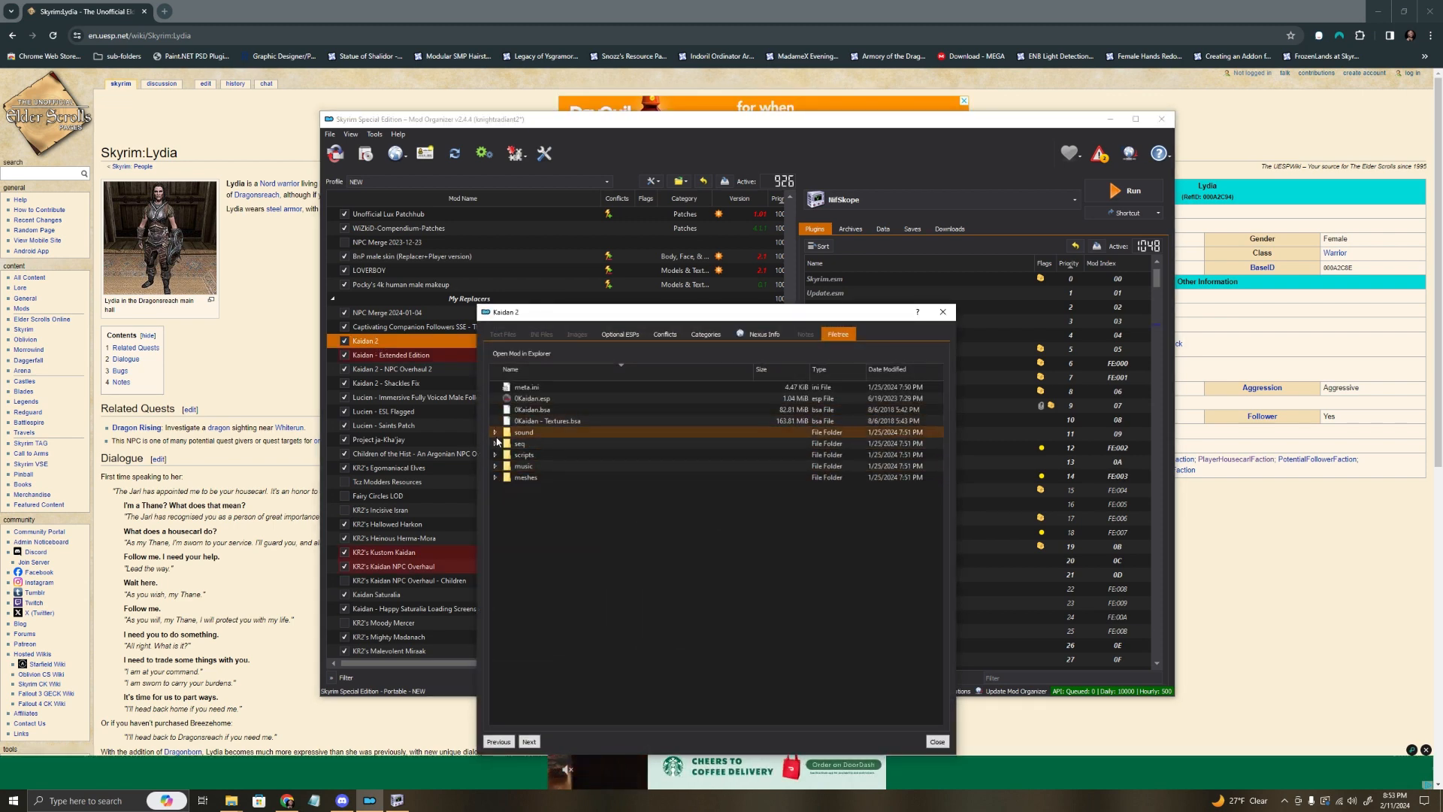
Step: Examine how the nif files are named in Kaidan 2's meshes, actors, character, facegendata, facegeom, 0kaidan.esp folder, and close the mod's information
{"action": "left_click", "coordinate": [495, 477]}
{"action": "left_click", "coordinate": [507, 489]}
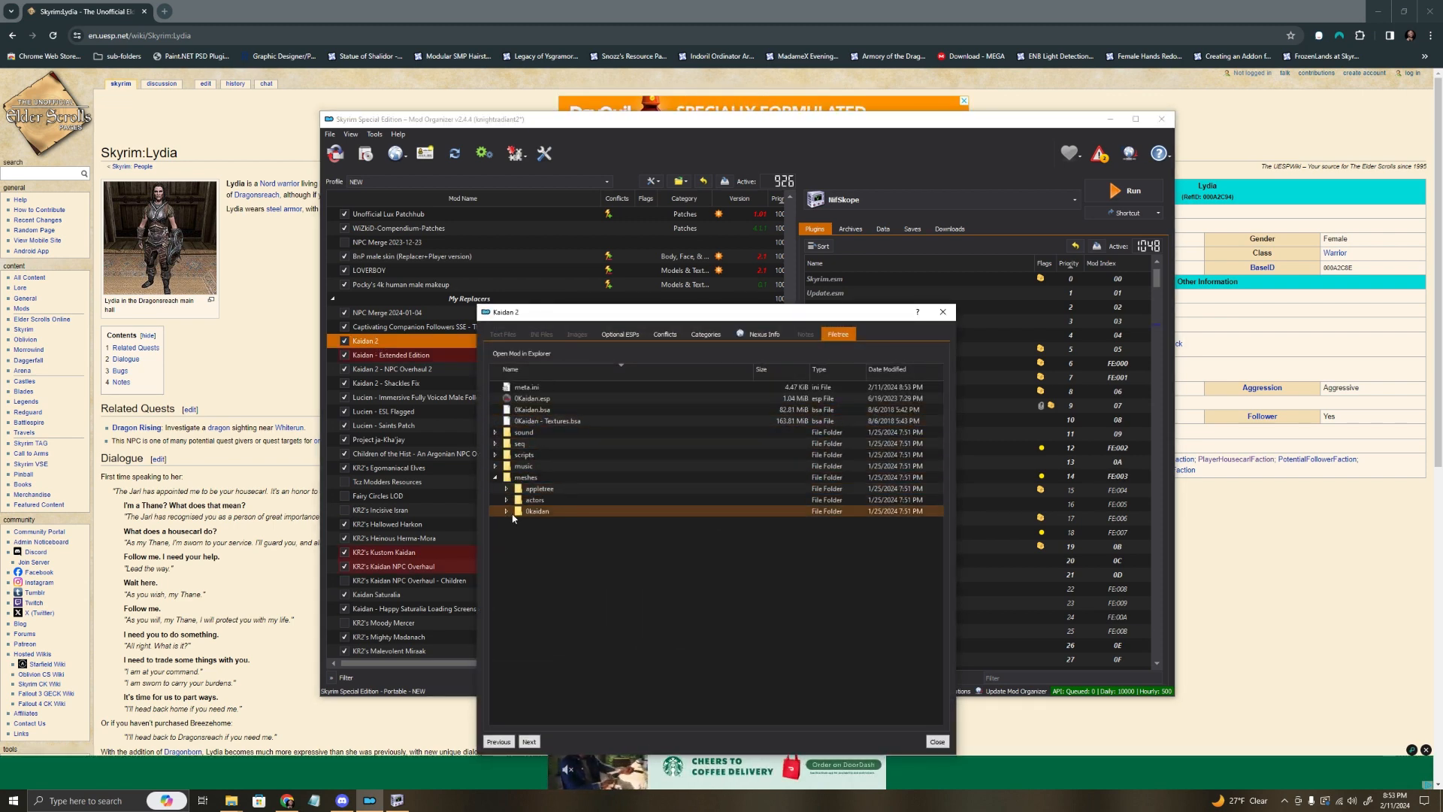
{"action": "left_click", "coordinate": [506, 489]}
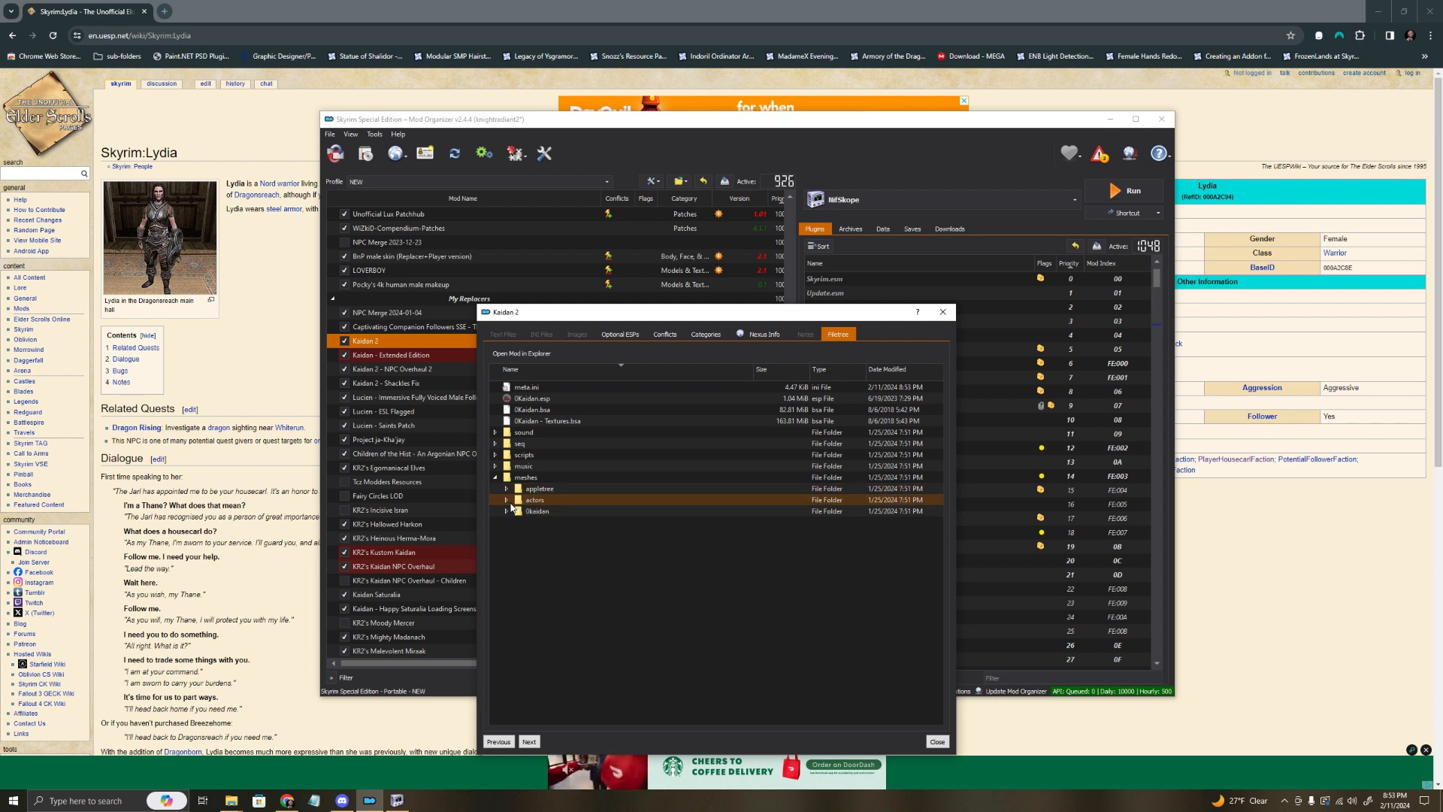
{"action": "left_click", "coordinate": [507, 500]}
{"action": "left_click", "coordinate": [517, 511]}
{"action": "left_click", "coordinate": [529, 523]}
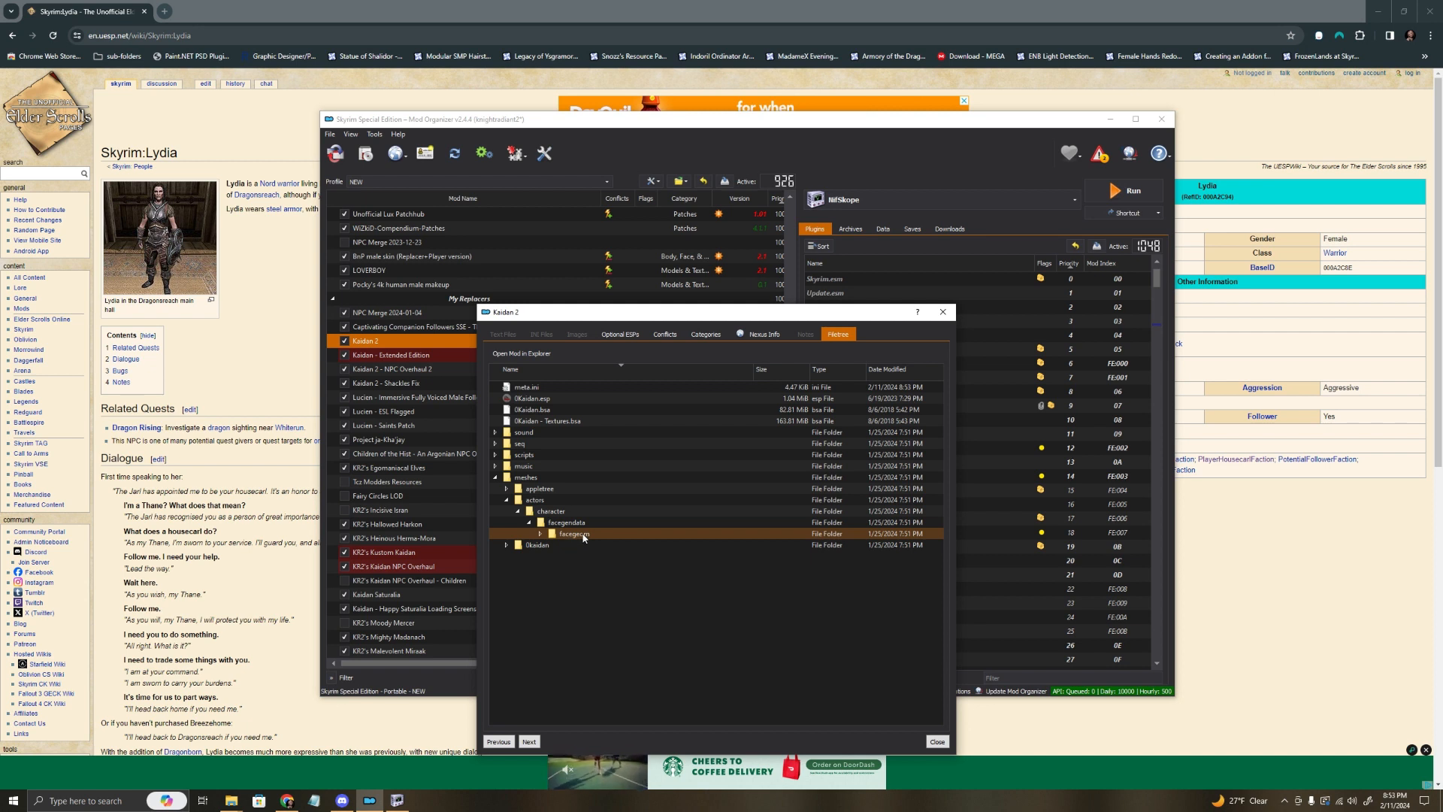
{"action": "left_click", "coordinate": [541, 535]}
{"action": "left_click", "coordinate": [551, 545]}
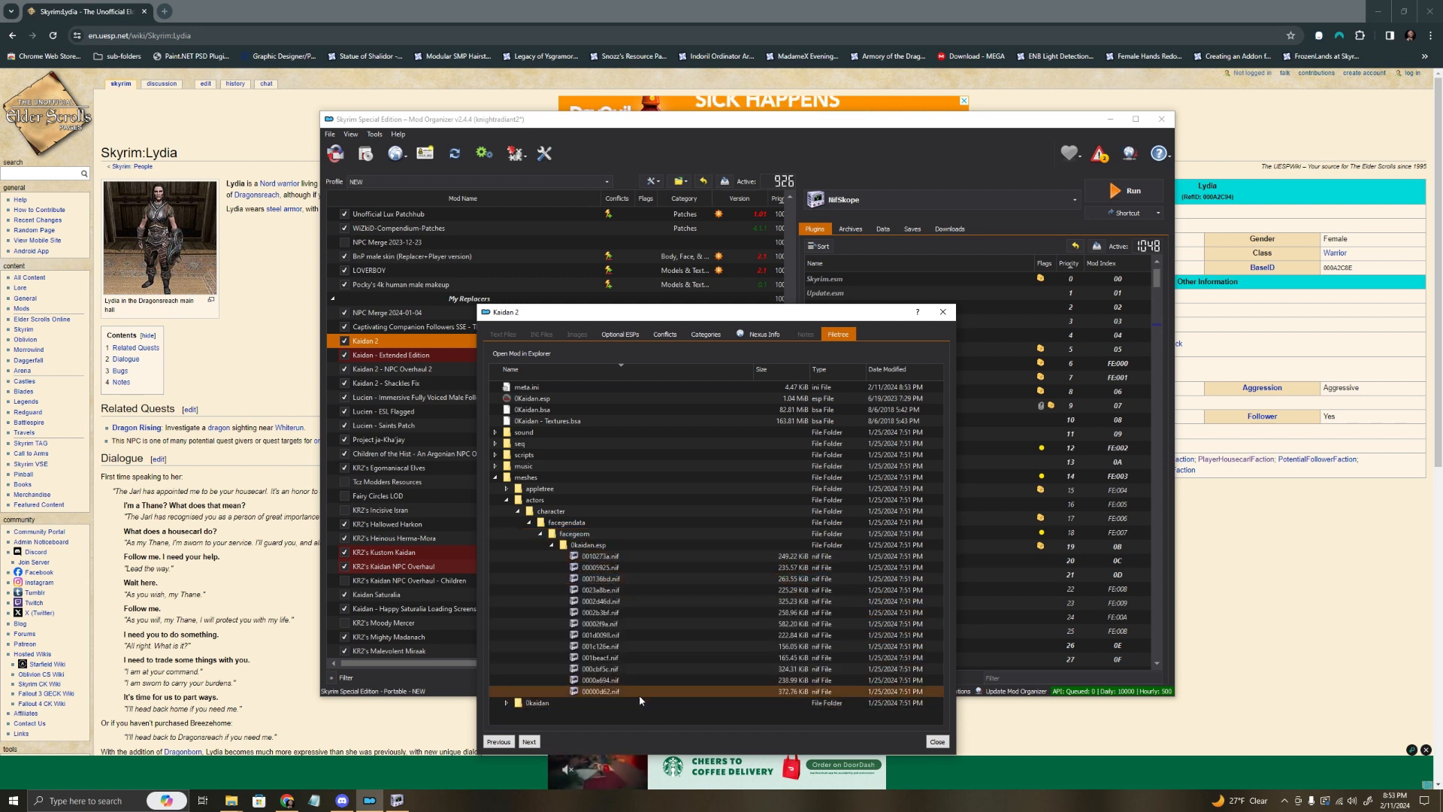
{"action": "left_click", "coordinate": [586, 625]}
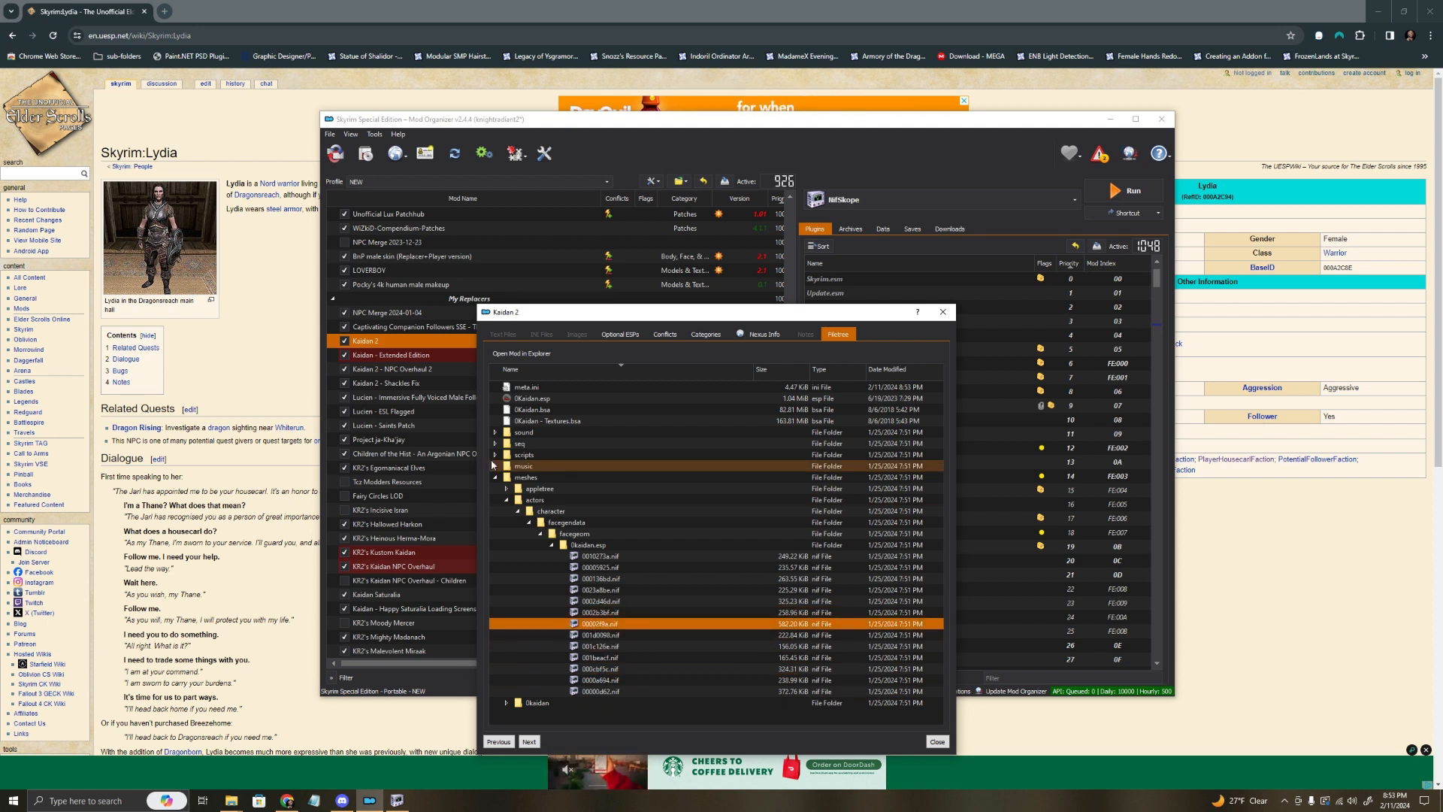
{"action": "left_click", "coordinate": [496, 477]}
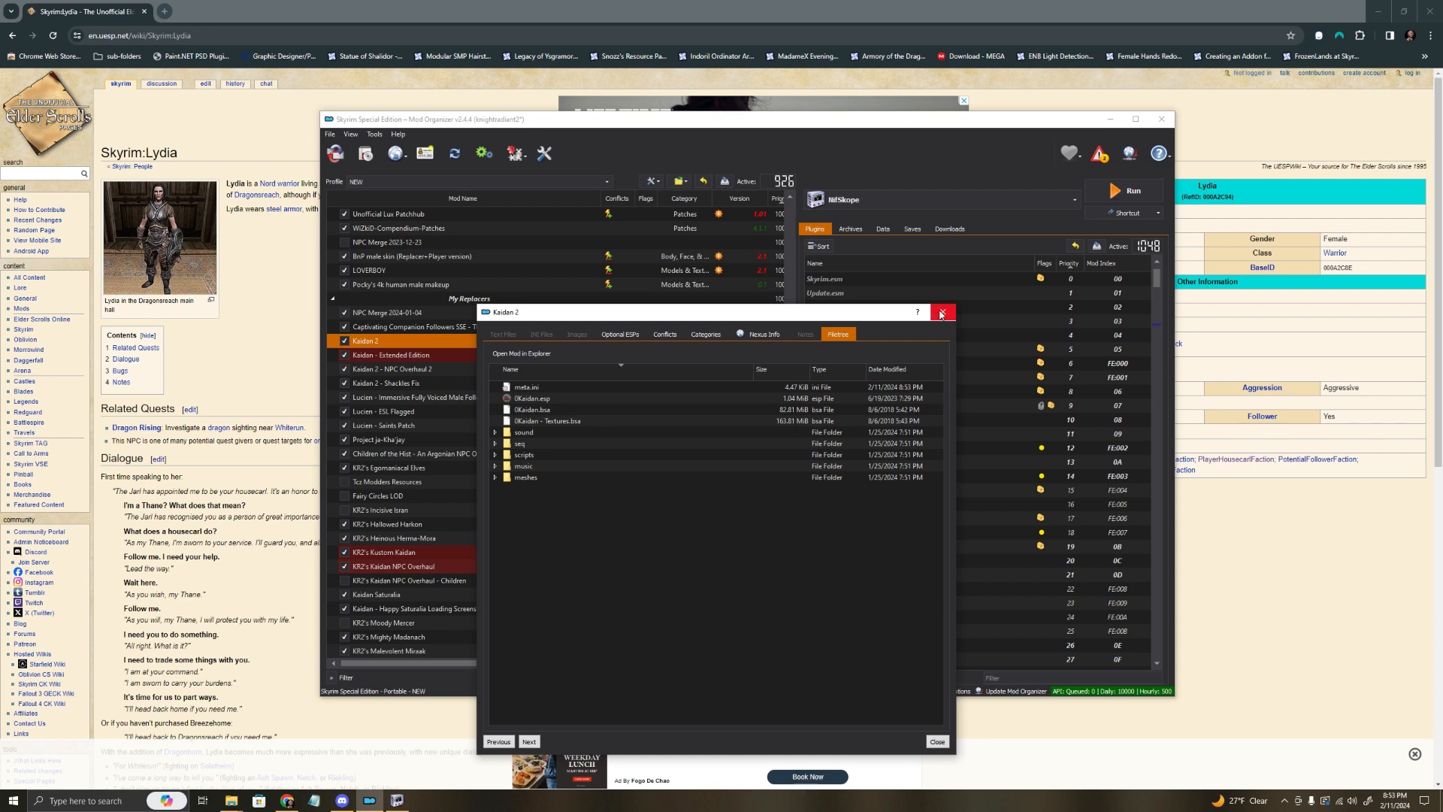
{"action": "left_click", "coordinate": [941, 314]}
{"action": "scroll", "coordinate": [516, 501], "scroll_direction": "down", "scroll_amount": 12}
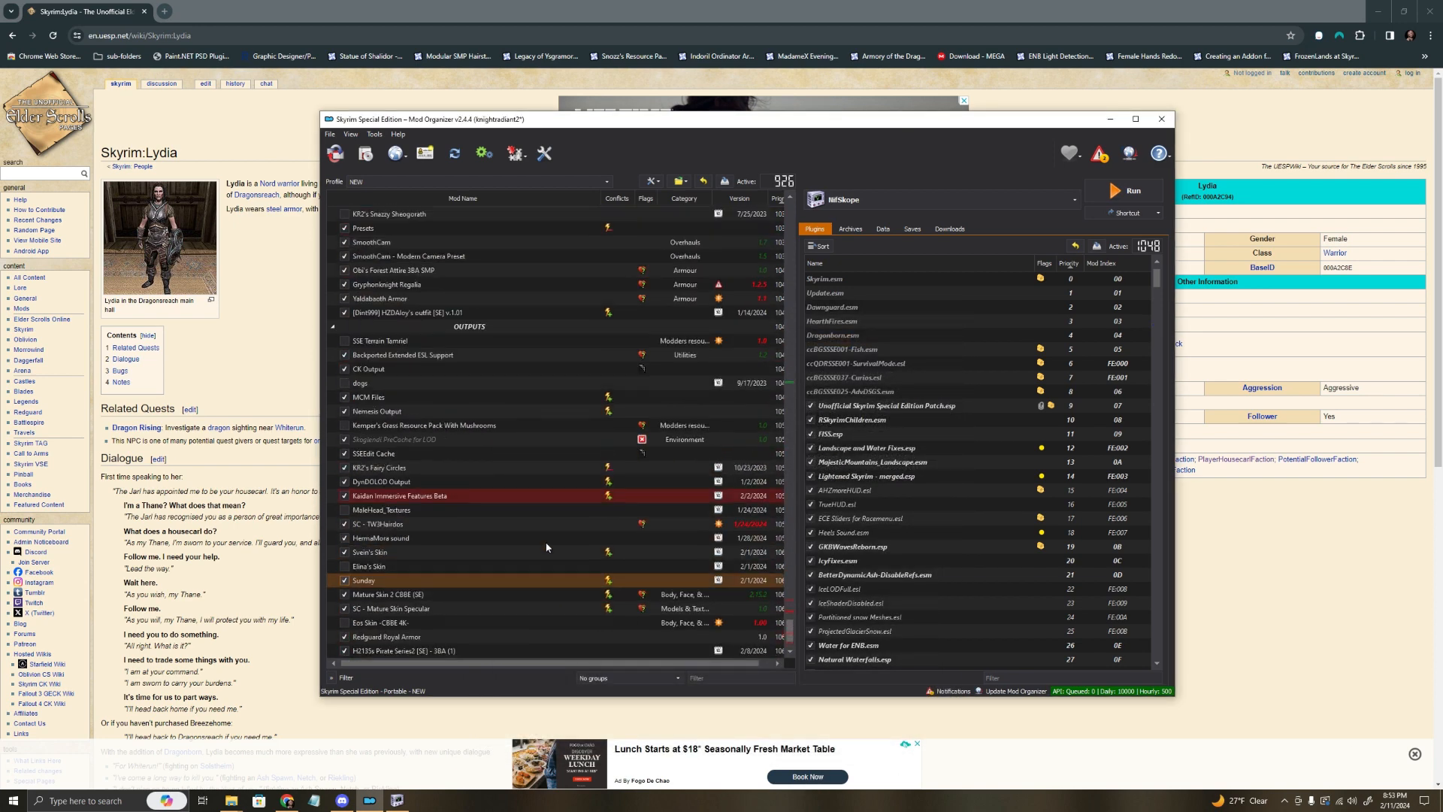
{"action": "scroll", "coordinate": [555, 557], "scroll_direction": "down", "scroll_amount": 3}
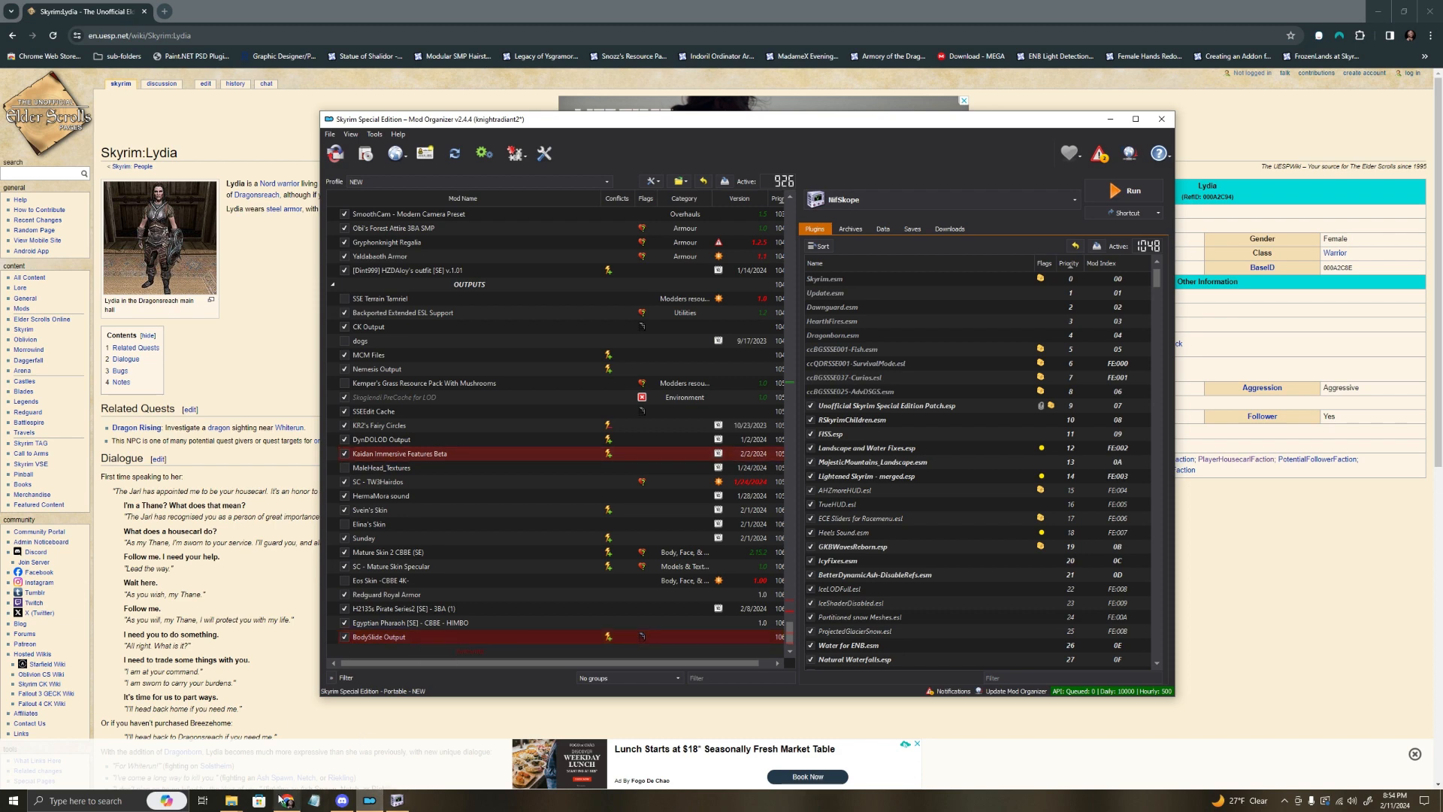
Step: Switch to the skyrim.esm folder under facetint and rename Lydia2.dds as 000A2C8E.dds
{"action": "mouse_move", "coordinate": [232, 800]}
{"action": "left_click", "coordinate": [286, 760]}
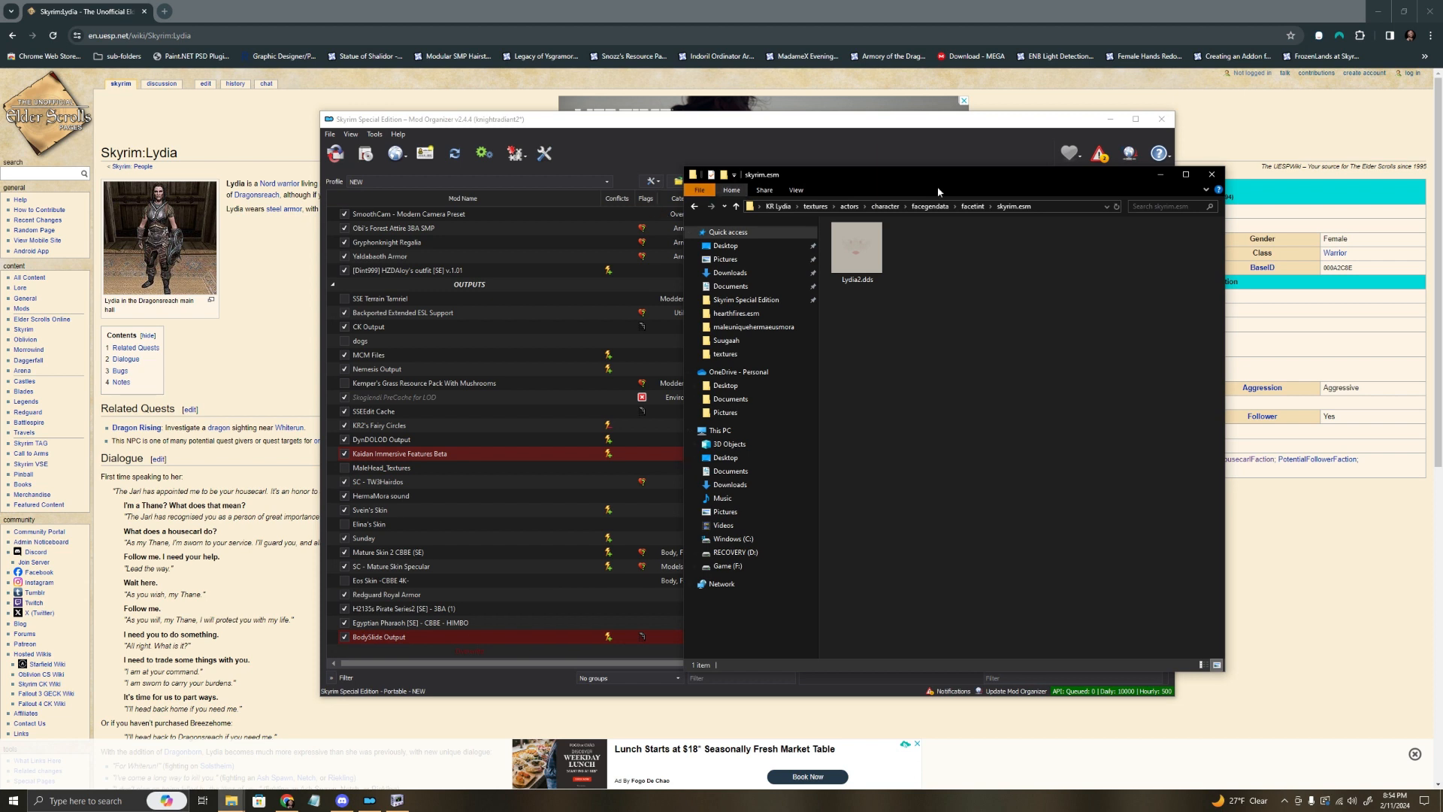
{"action": "left_click", "coordinate": [856, 282]}
{"action": "right_click", "coordinate": [856, 281]}
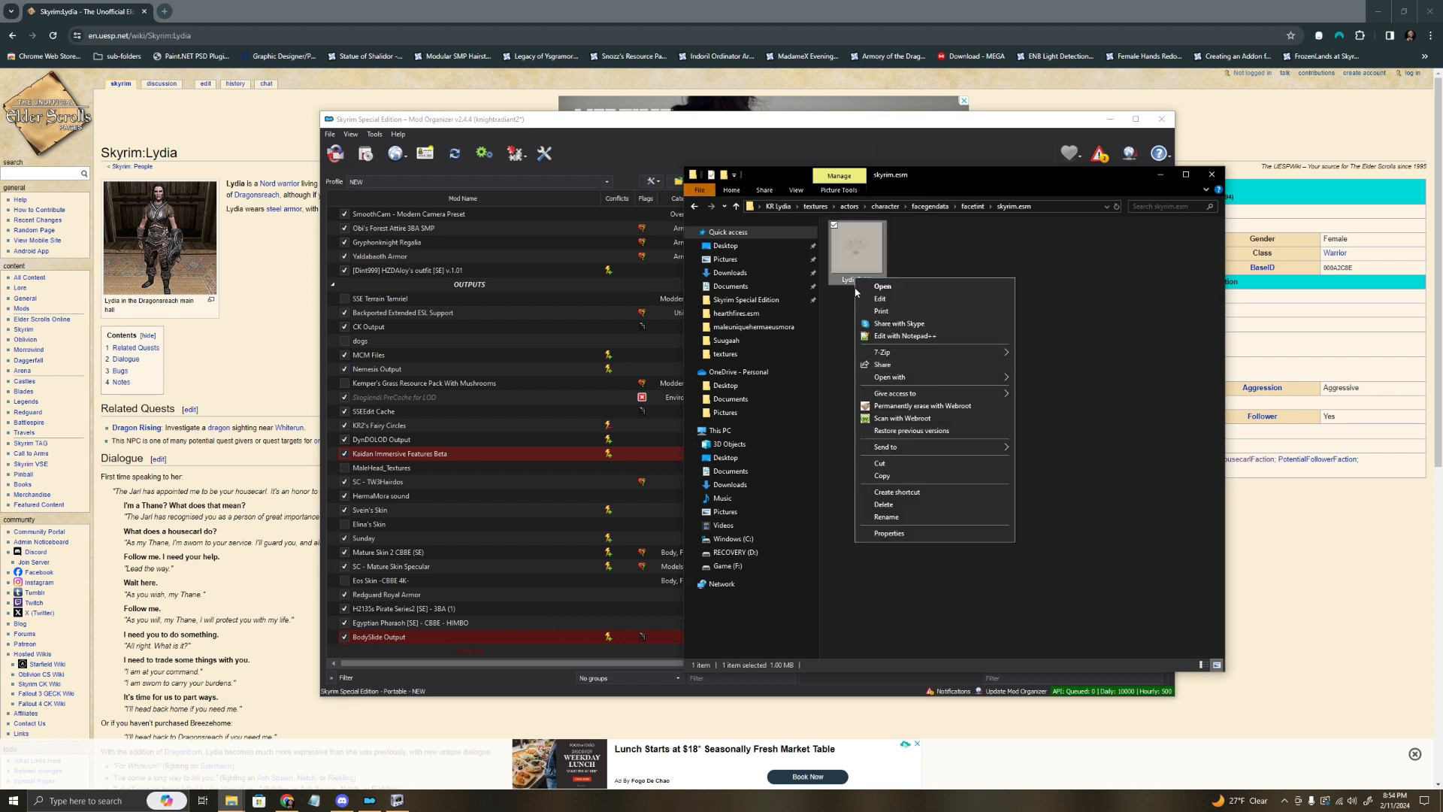
{"action": "left_click", "coordinate": [895, 516]}
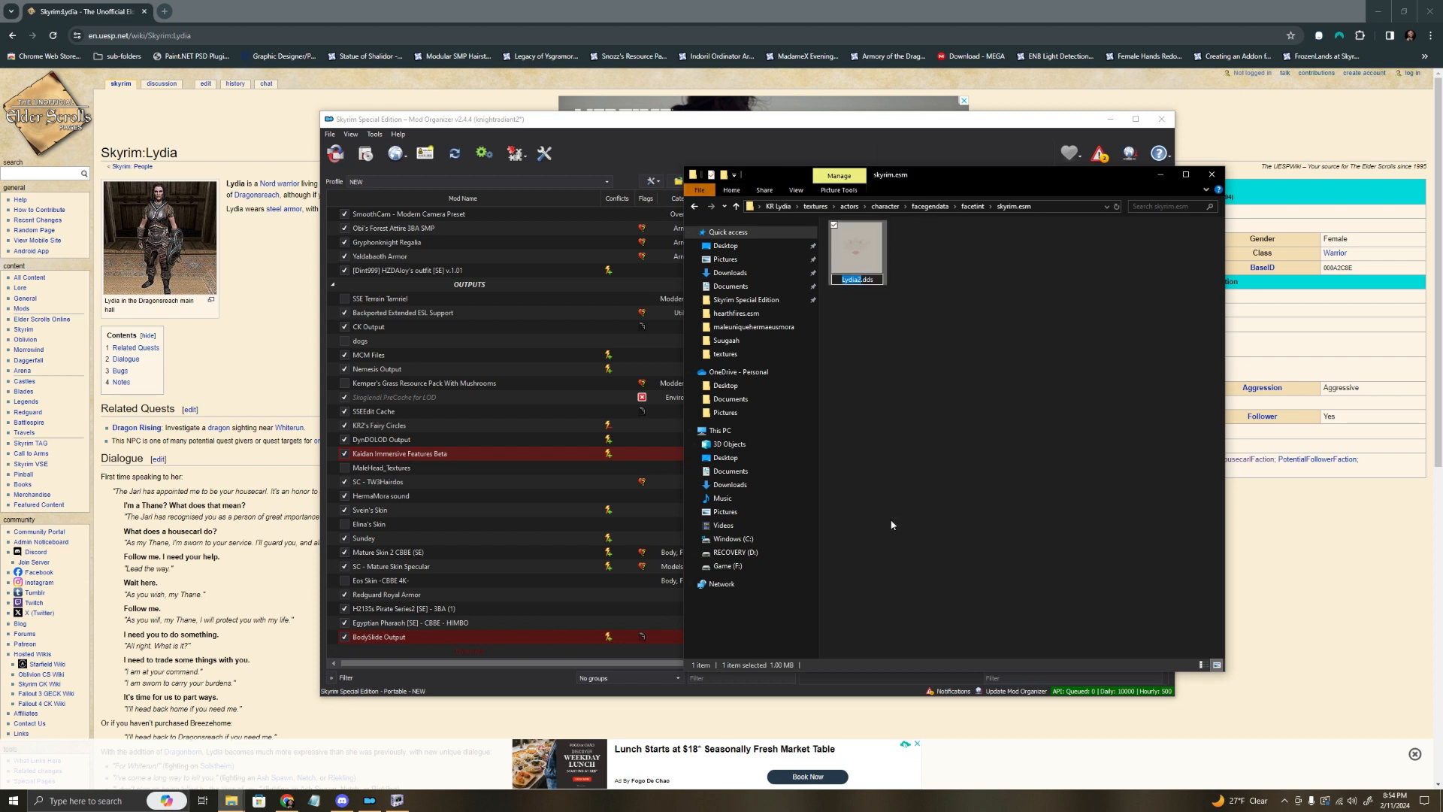
{"action": "type", "text": "000A2C8E"}
{"action": "key", "text": "Return"}
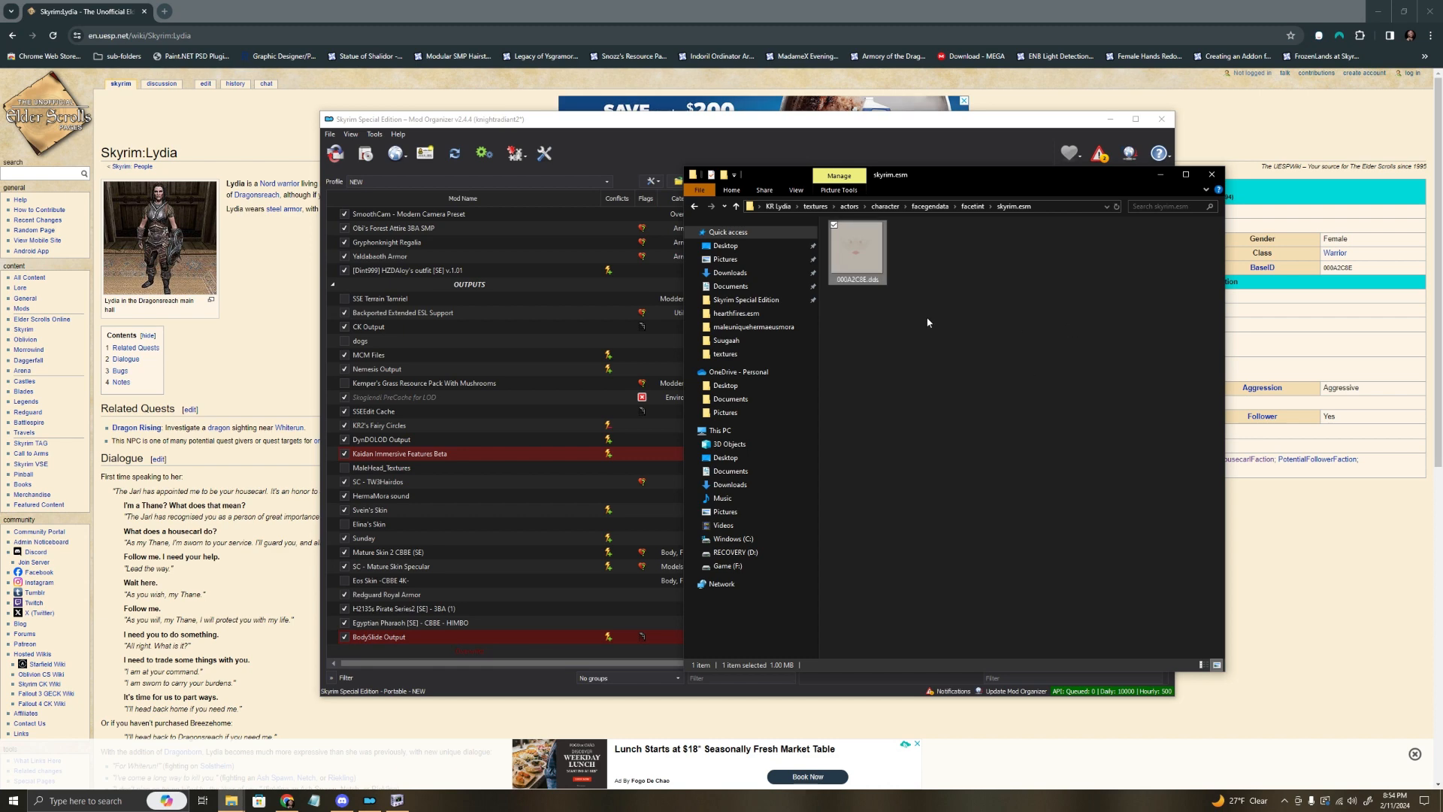
Step: Clear Chrome out of the way, select Lydia2.nif in the CharGen folder, and return the mod's folder window to KR Lydia
{"action": "left_click", "coordinate": [1037, 311]}
{"action": "left_click", "coordinate": [1409, 13]}
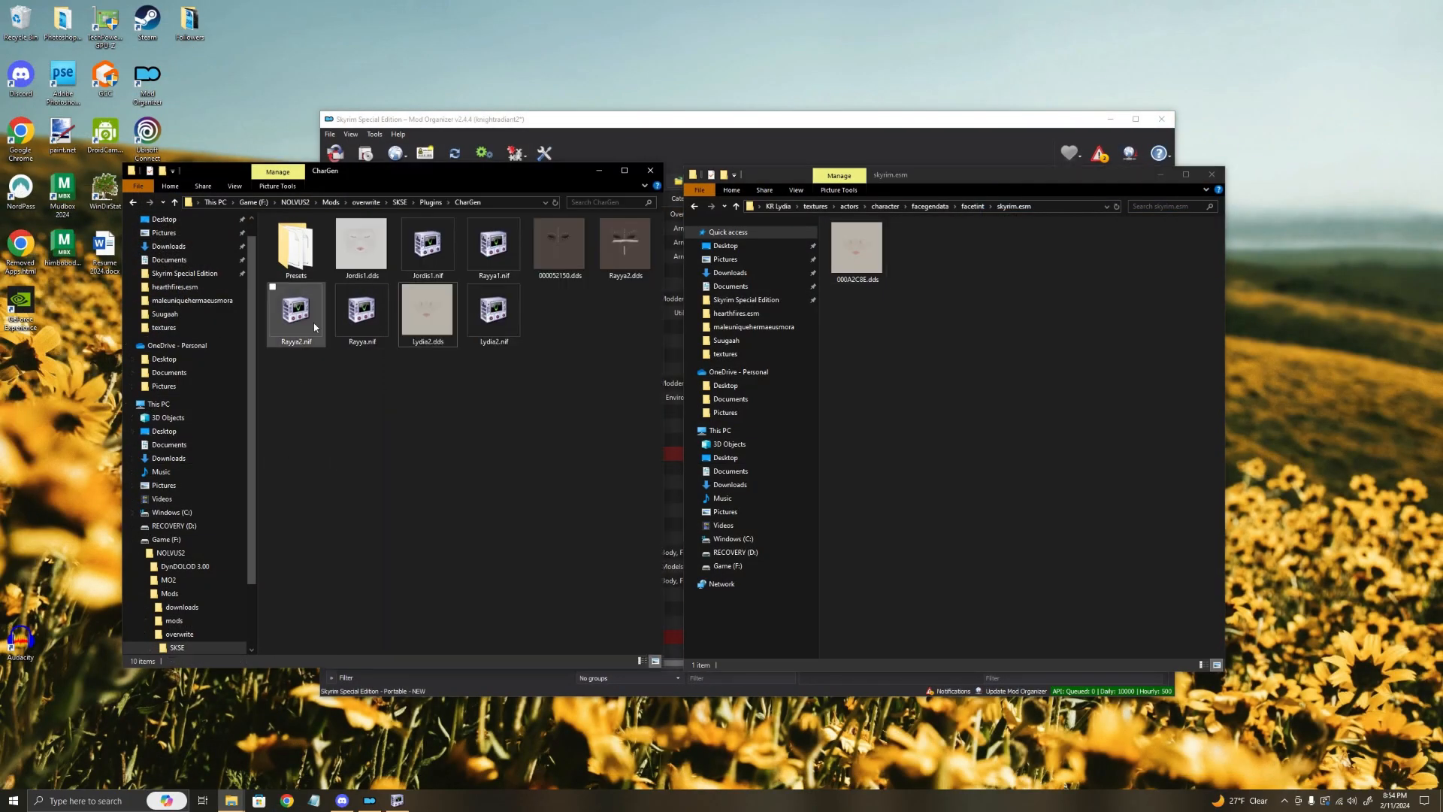
{"action": "left_click", "coordinate": [495, 344]}
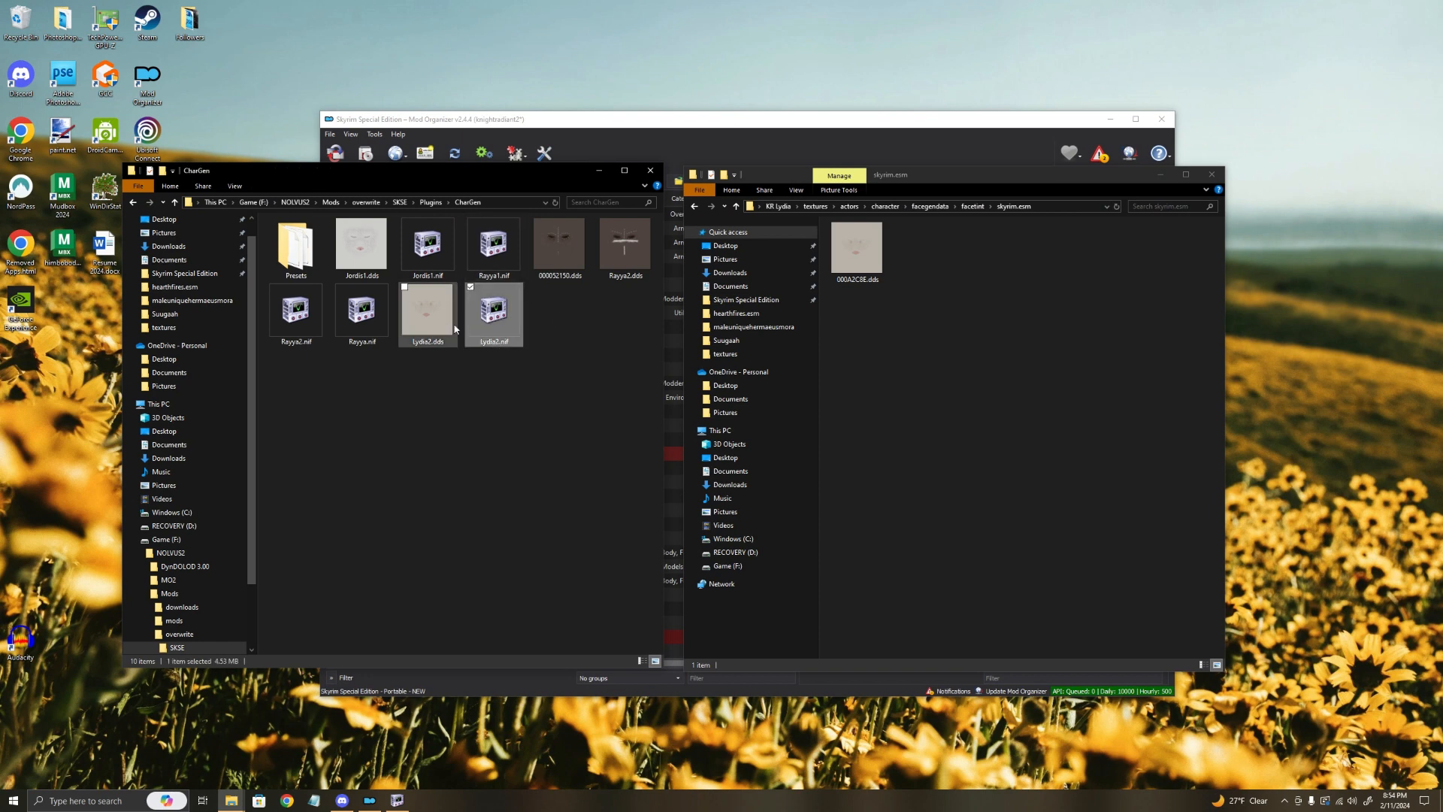
{"action": "left_click_drag", "start_coordinate": [923, 181], "coordinate": [910, 275]}
{"action": "left_click", "coordinate": [767, 301]}
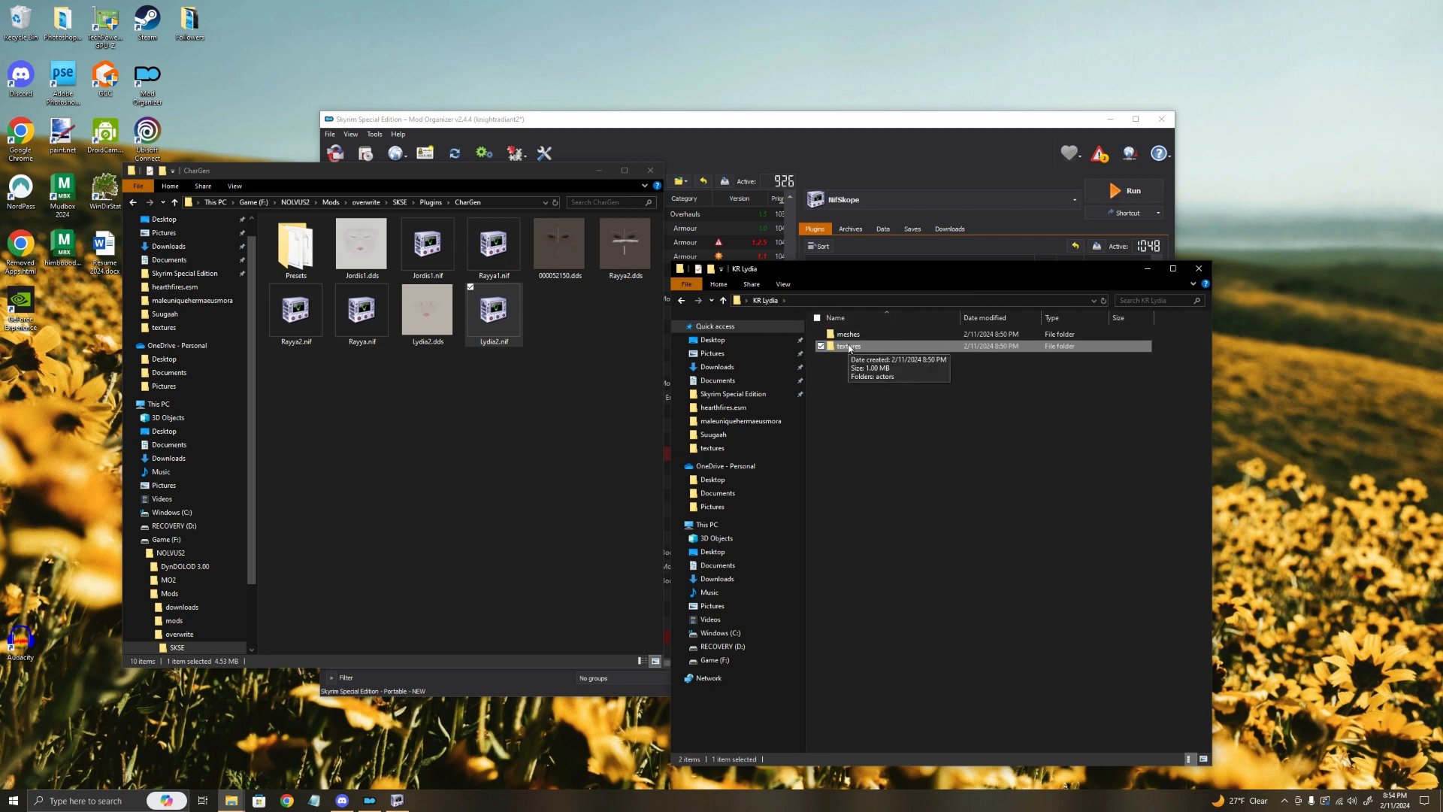
Step: Copy the actors folder from KR Lydia's textures folder into its meshes folder
{"action": "double_click", "coordinate": [836, 346]}
{"action": "left_click", "coordinate": [846, 336]}
{"action": "right_click", "coordinate": [853, 335]}
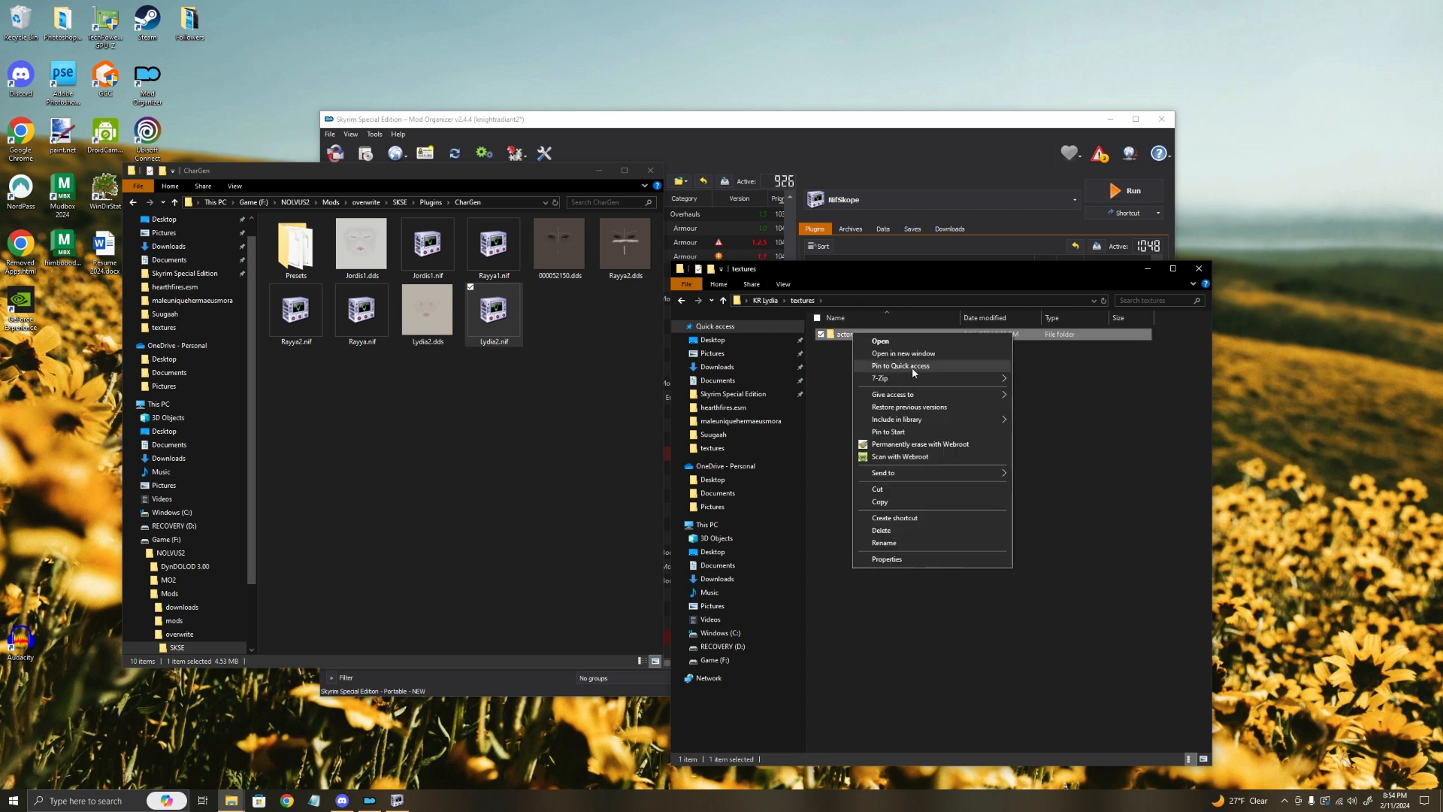
{"action": "left_click", "coordinate": [879, 502]}
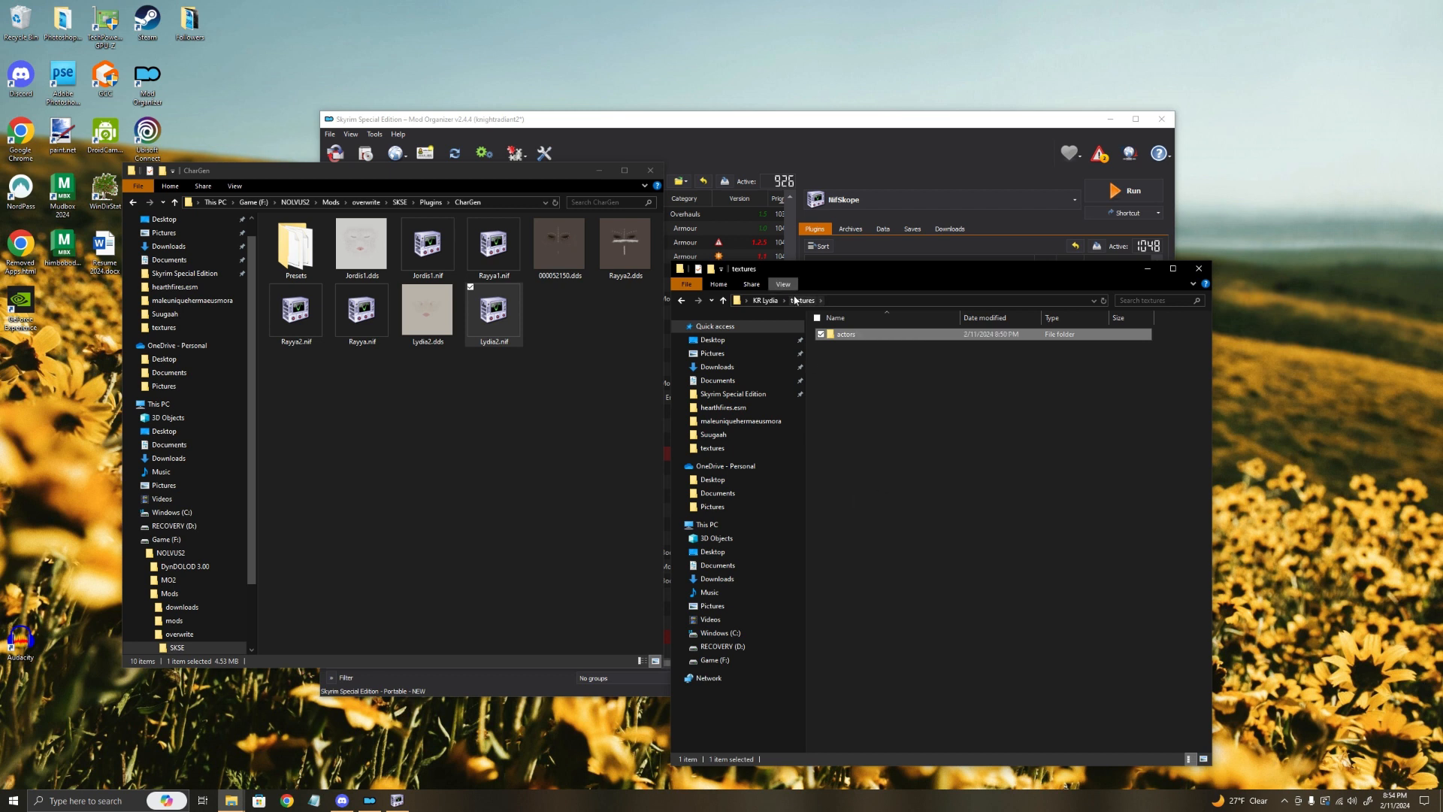
{"action": "double_click", "coordinate": [846, 334]}
{"action": "double_click", "coordinate": [846, 334]}
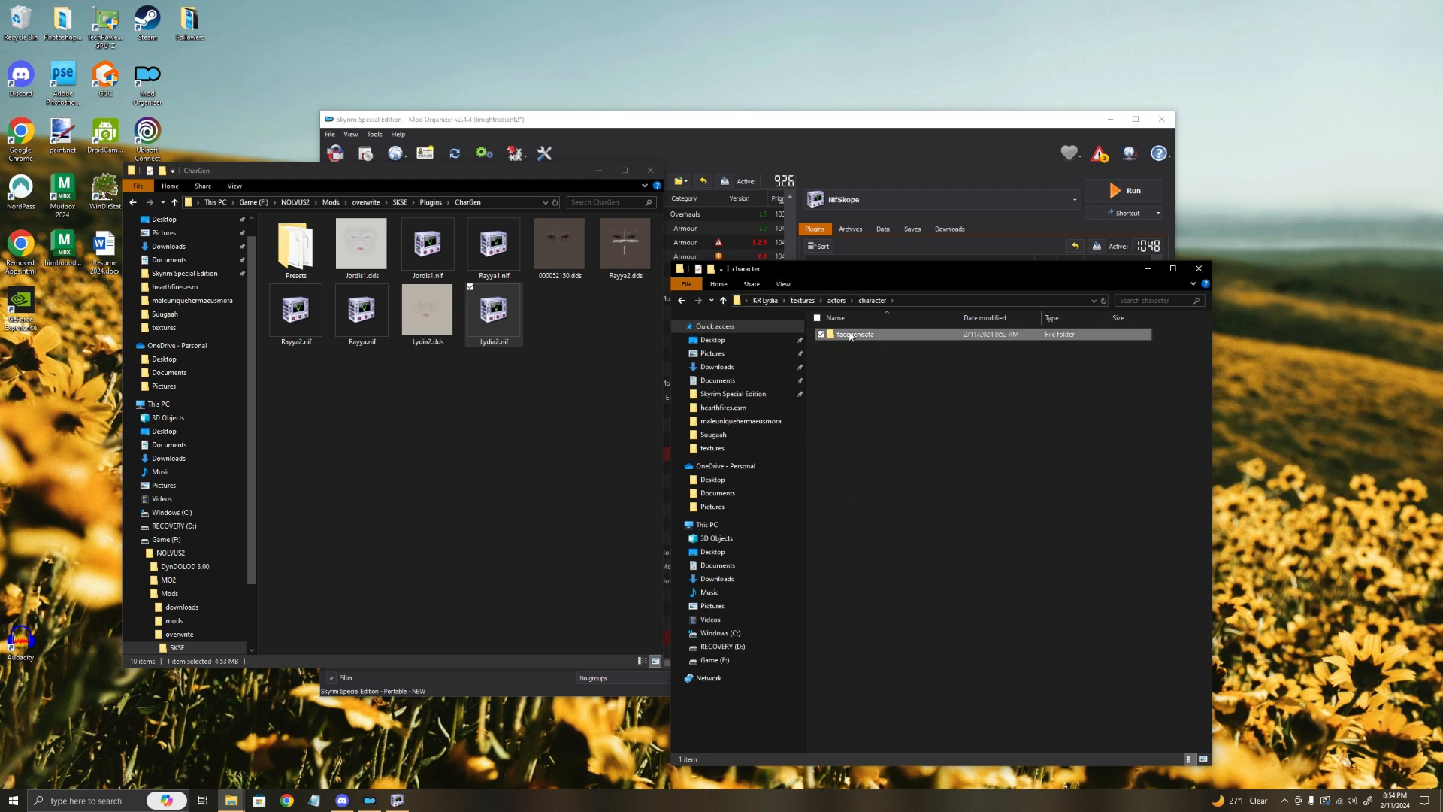
{"action": "double_click", "coordinate": [846, 334]}
{"action": "left_click", "coordinate": [769, 302]}
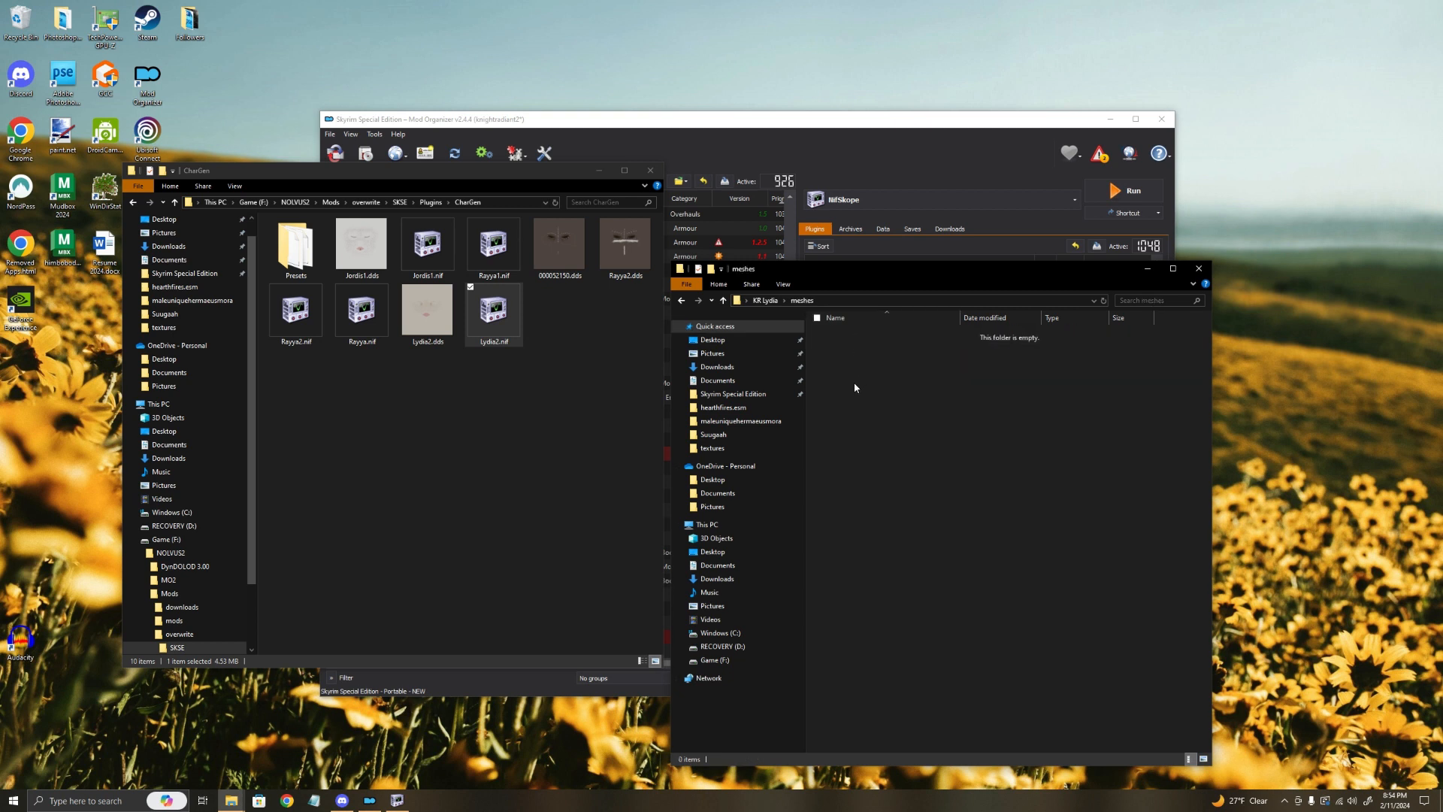
{"action": "key", "text": "ctrl+v"}
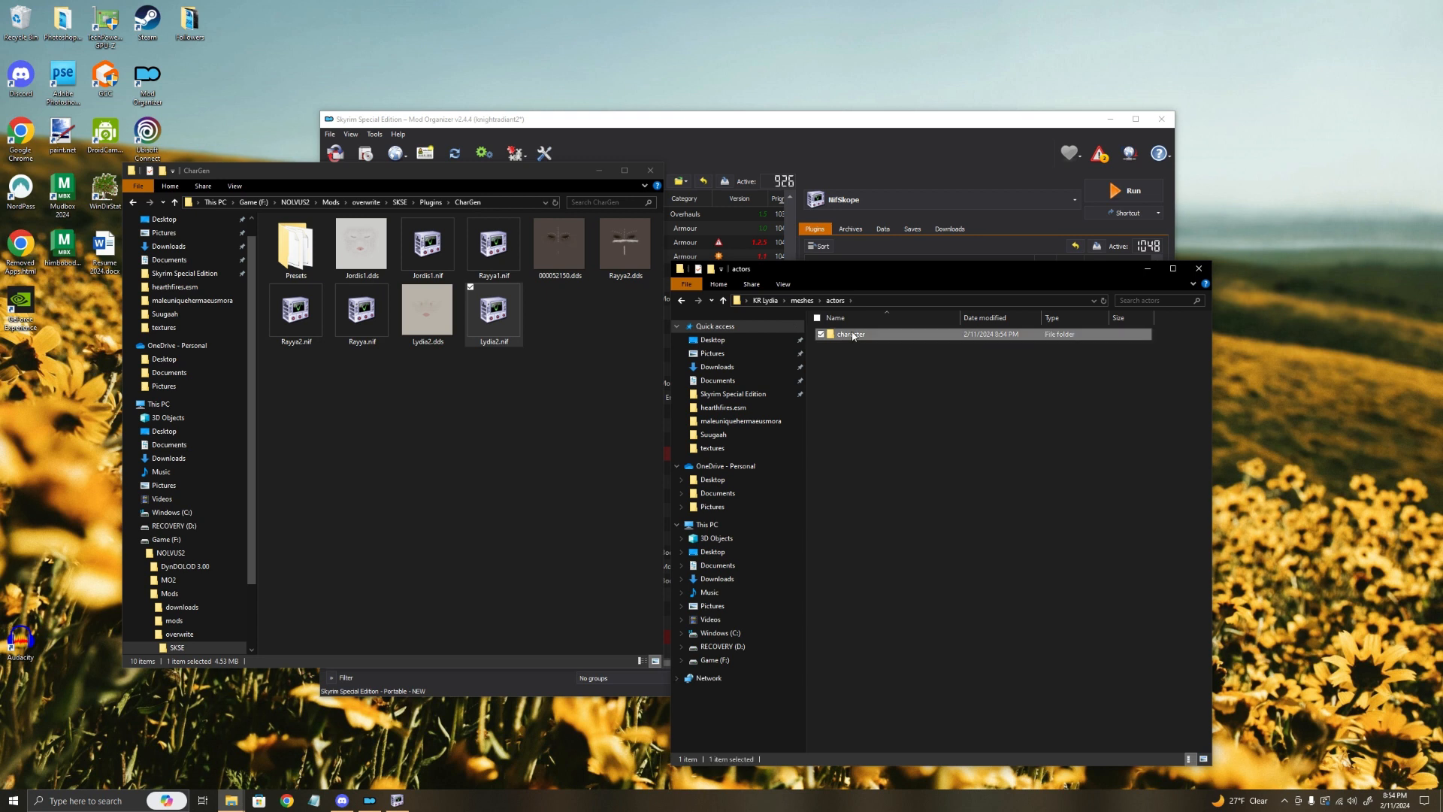
Step: Rename the facetint folder in the meshes copy's facegendata folder as facegeom
{"action": "double_click", "coordinate": [849, 335]}
{"action": "double_click", "coordinate": [851, 335]}
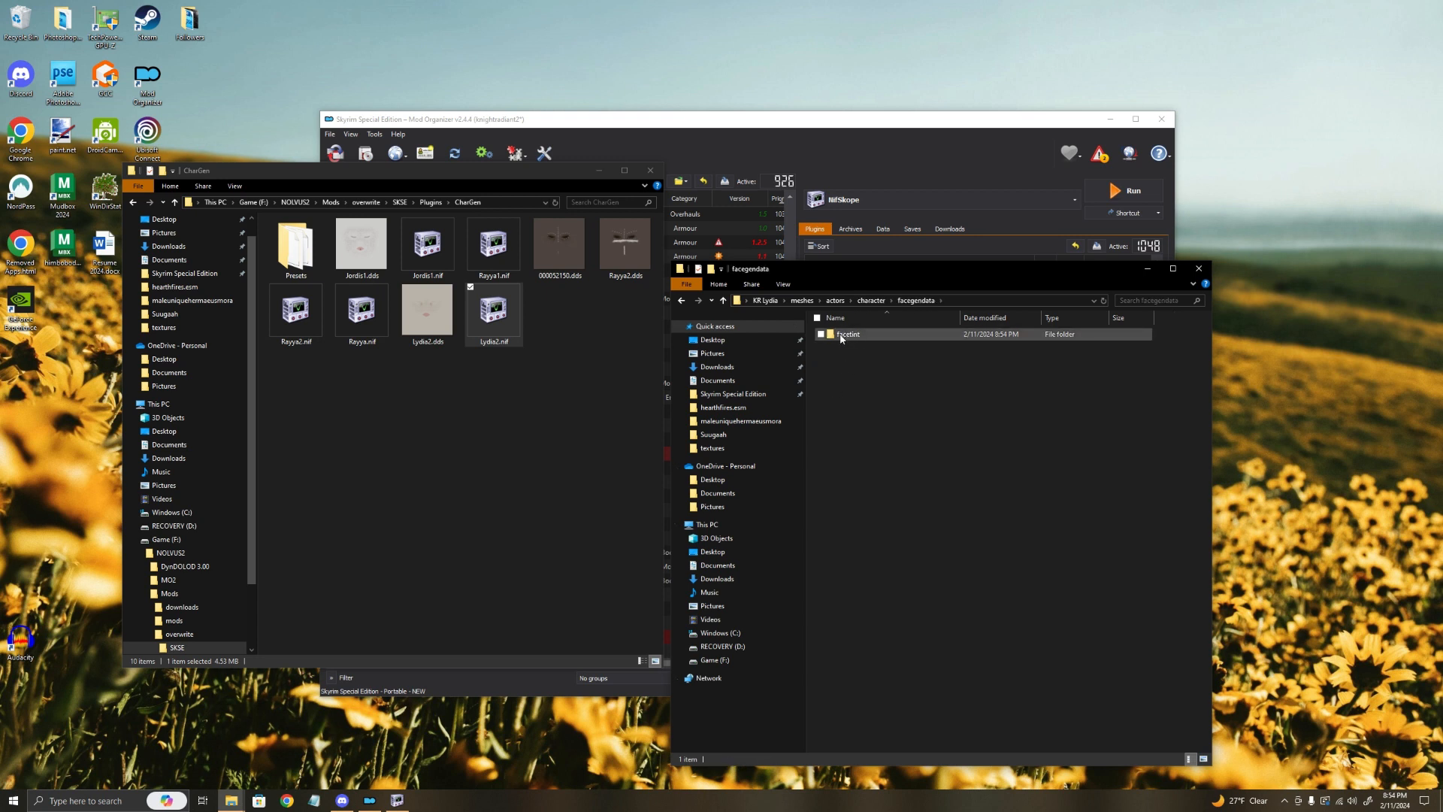
{"action": "right_click", "coordinate": [845, 339]}
{"action": "left_click", "coordinate": [869, 558]}
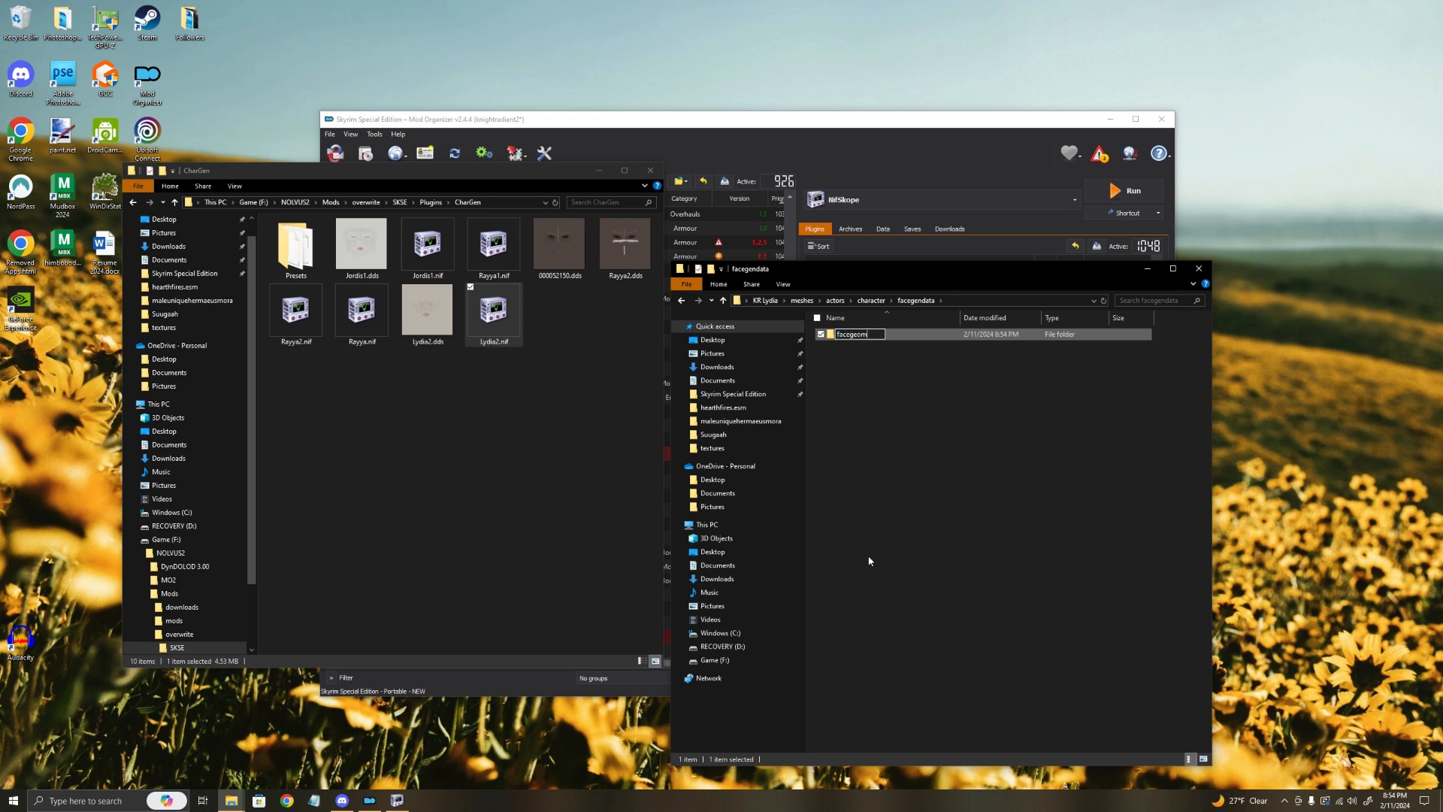
{"action": "key", "text": "Return"}
Step: Replace the copied 000A2C8E.dds in facegeom's skyrim.esm folder with a copy of Lydia2.nif from CharGen
{"action": "double_click", "coordinate": [859, 336]}
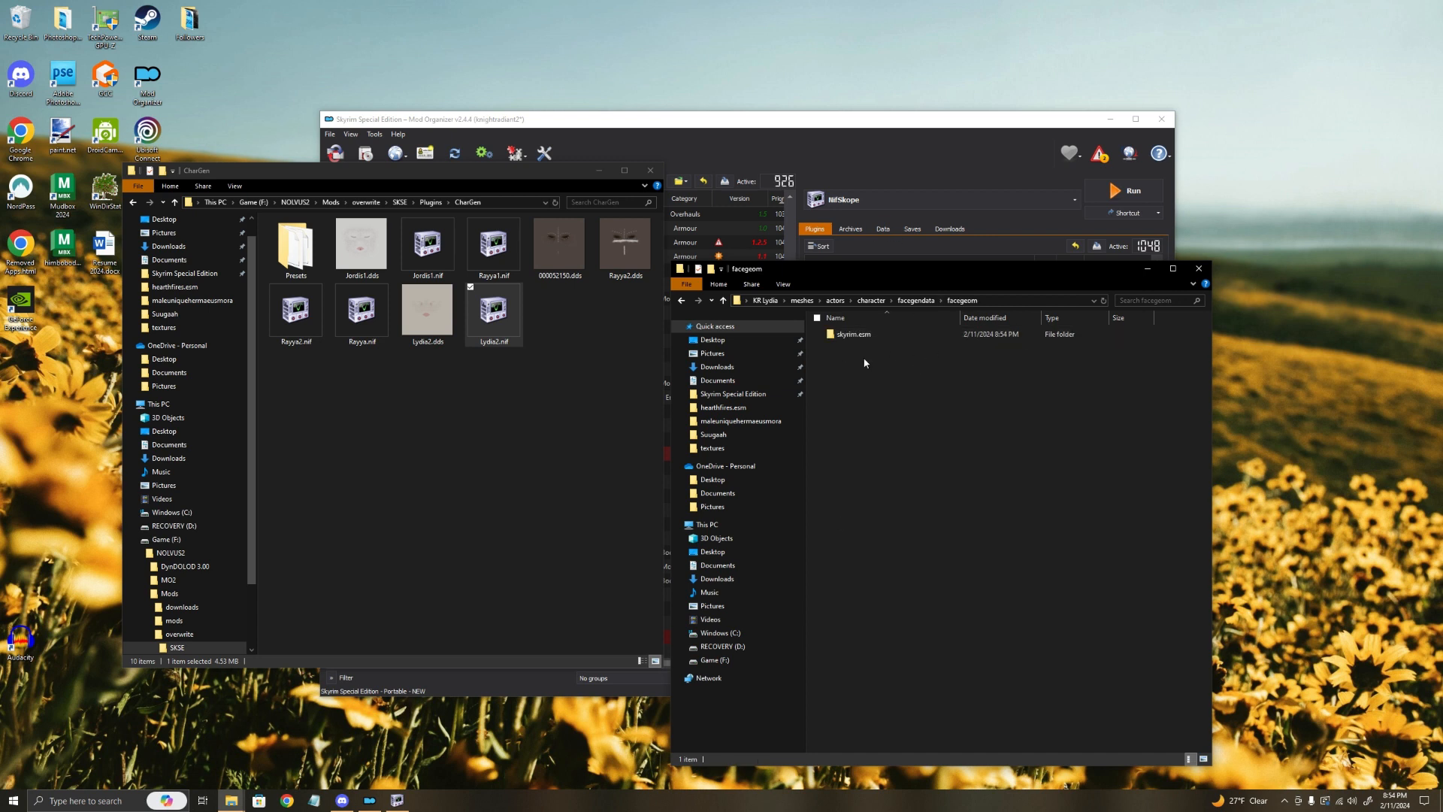
{"action": "double_click", "coordinate": [857, 336]}
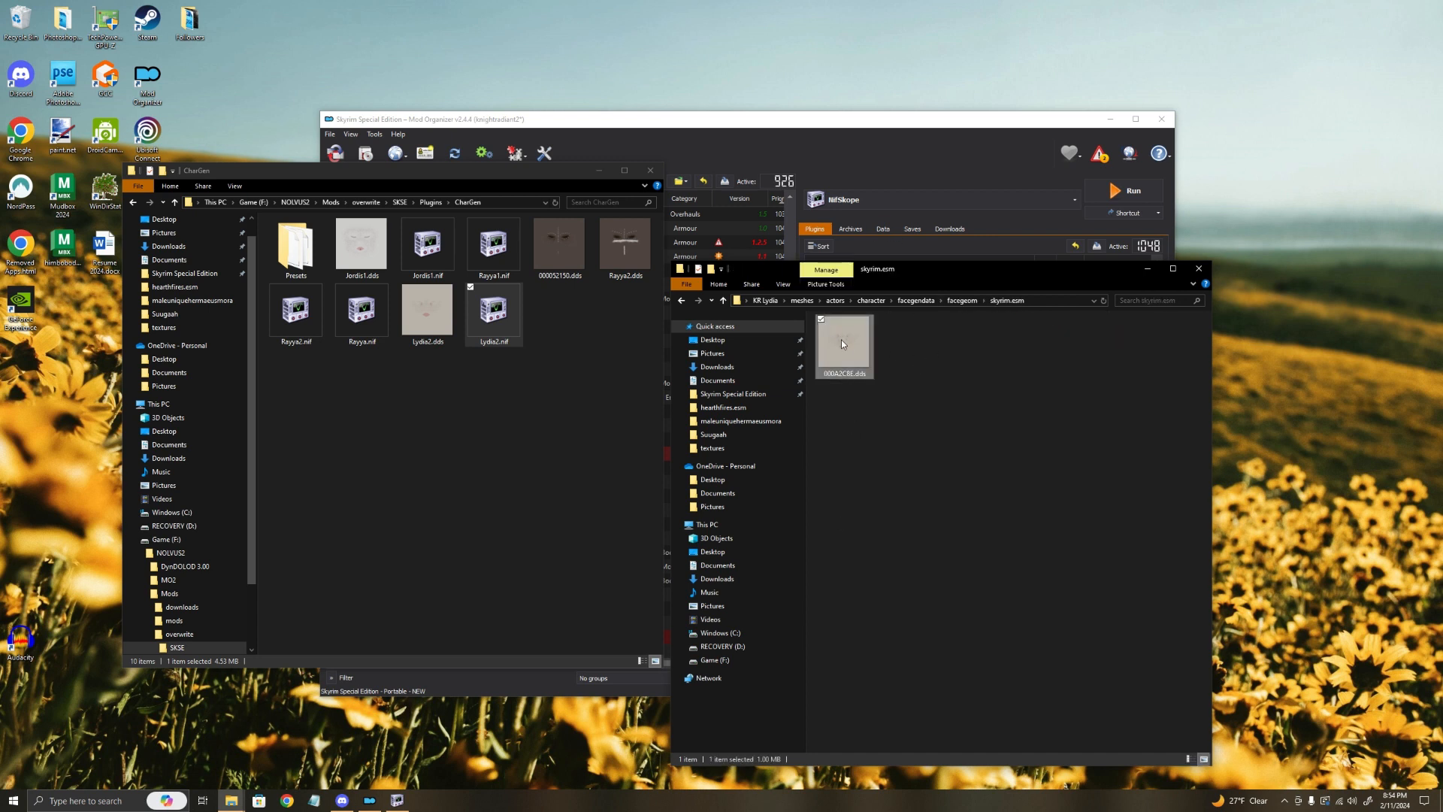
{"action": "key", "text": "Delete"}
{"action": "left_click", "coordinate": [492, 310]}
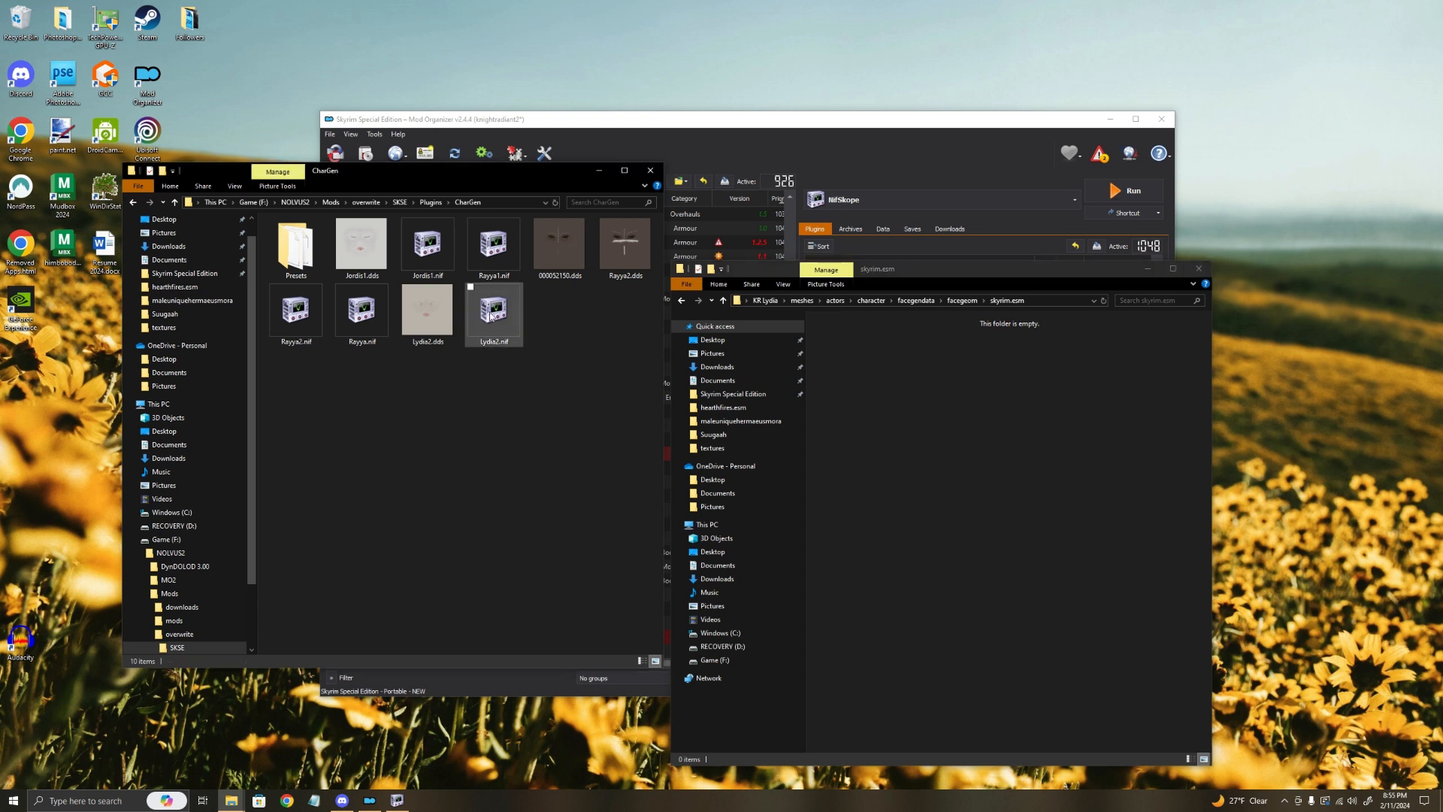
{"action": "left_click_drag", "start_coordinate": [502, 322], "coordinate": [931, 427]}
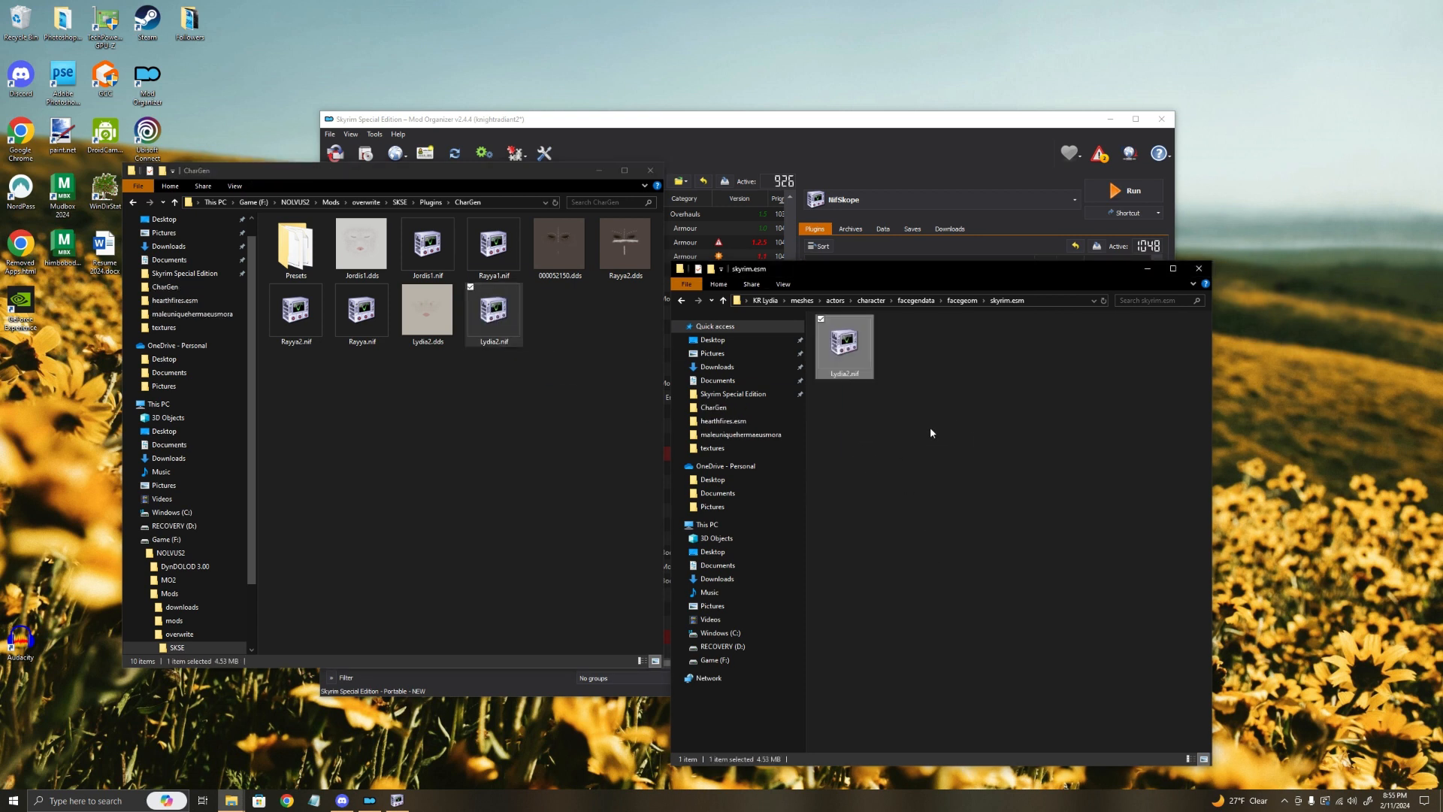
Step: Rename the copied Lydia2.nif in facegeom's skyrim.esm folder as j.nif
{"action": "right_click", "coordinate": [843, 380]}
{"action": "left_click", "coordinate": [882, 584]}
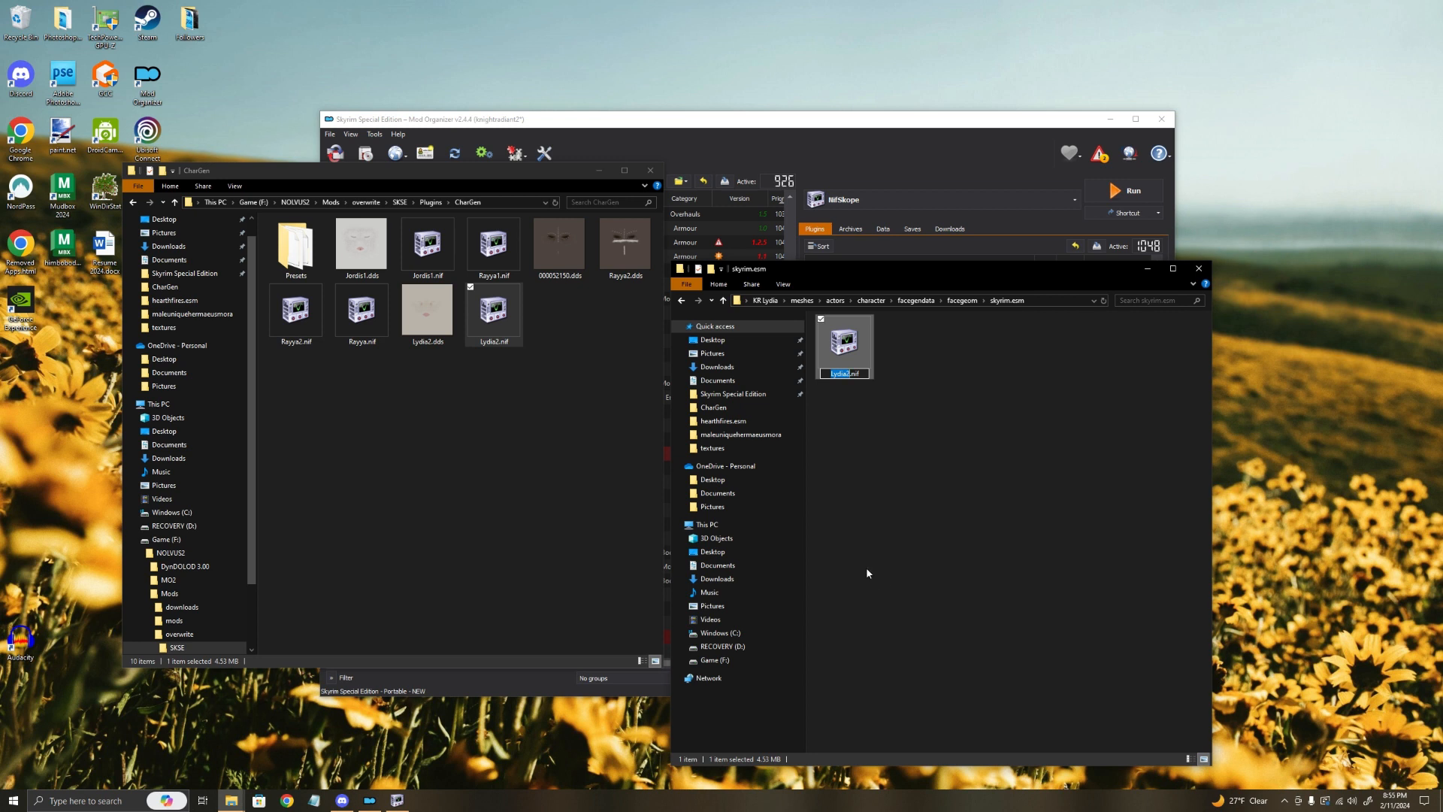
{"action": "key", "text": "BackSpace"}
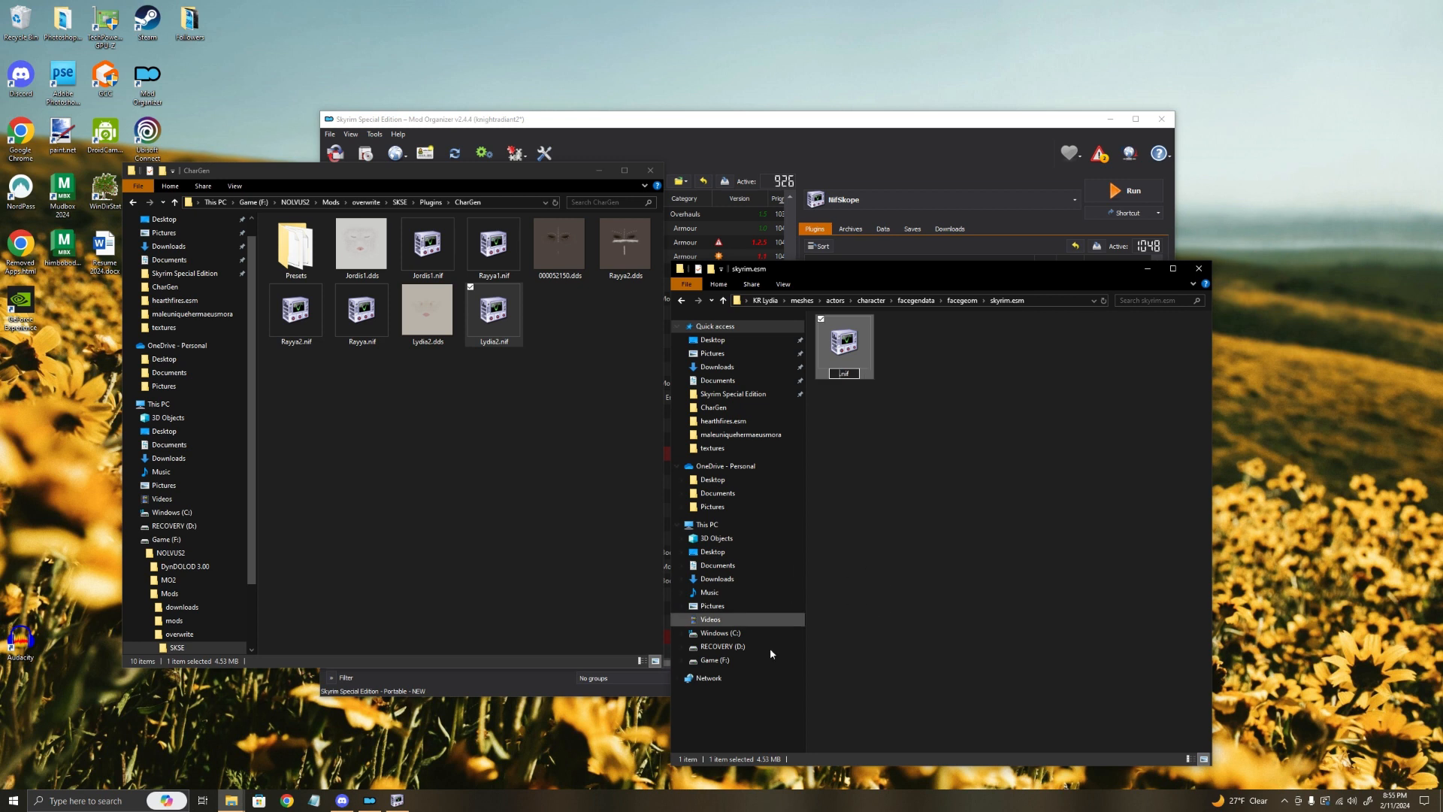
{"action": "type", "text": "j"}
{"action": "key", "text": "Return"}
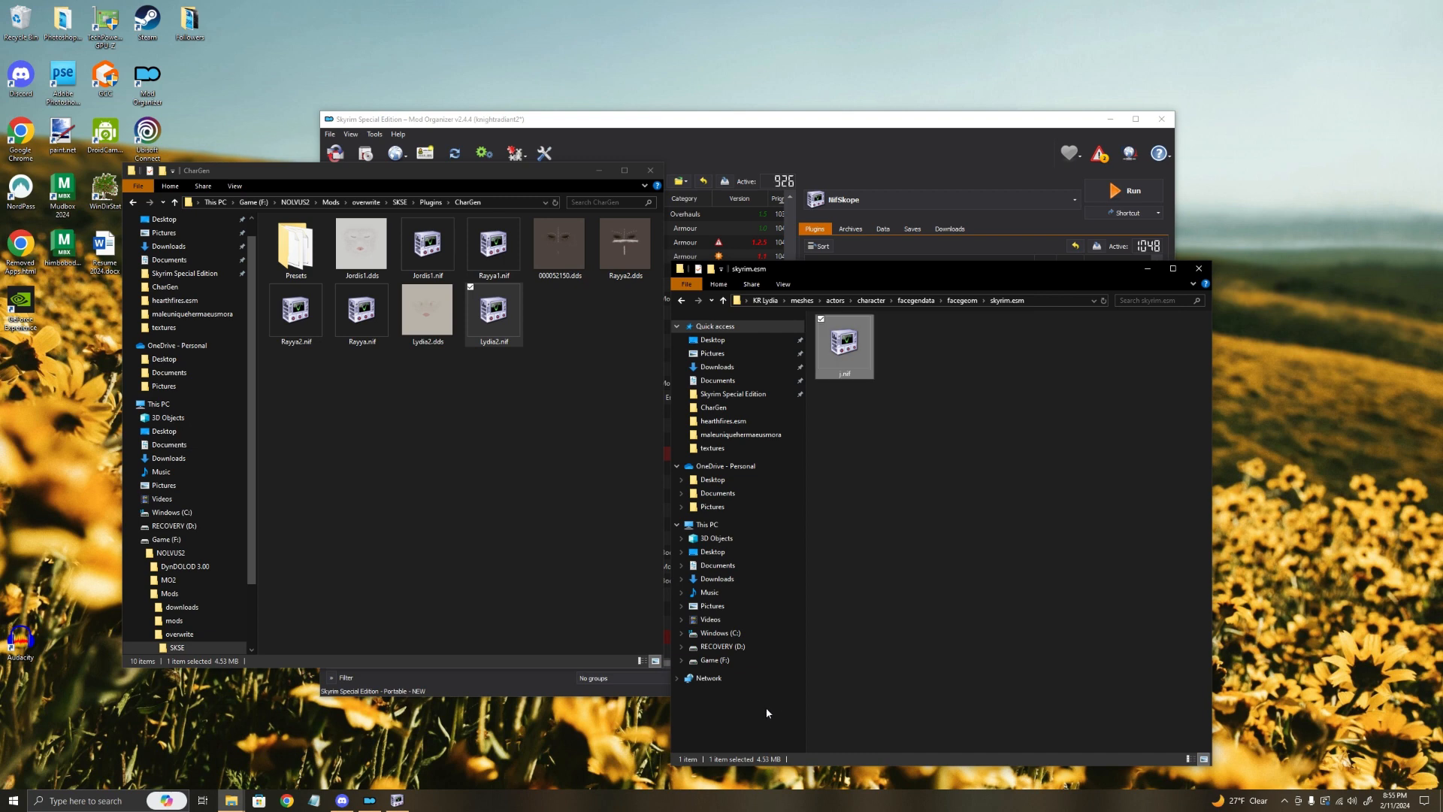
Step: Switch to the browser and copy Lydia's BaseID from her Skyrim wiki page
{"action": "left_click", "coordinate": [291, 802]}
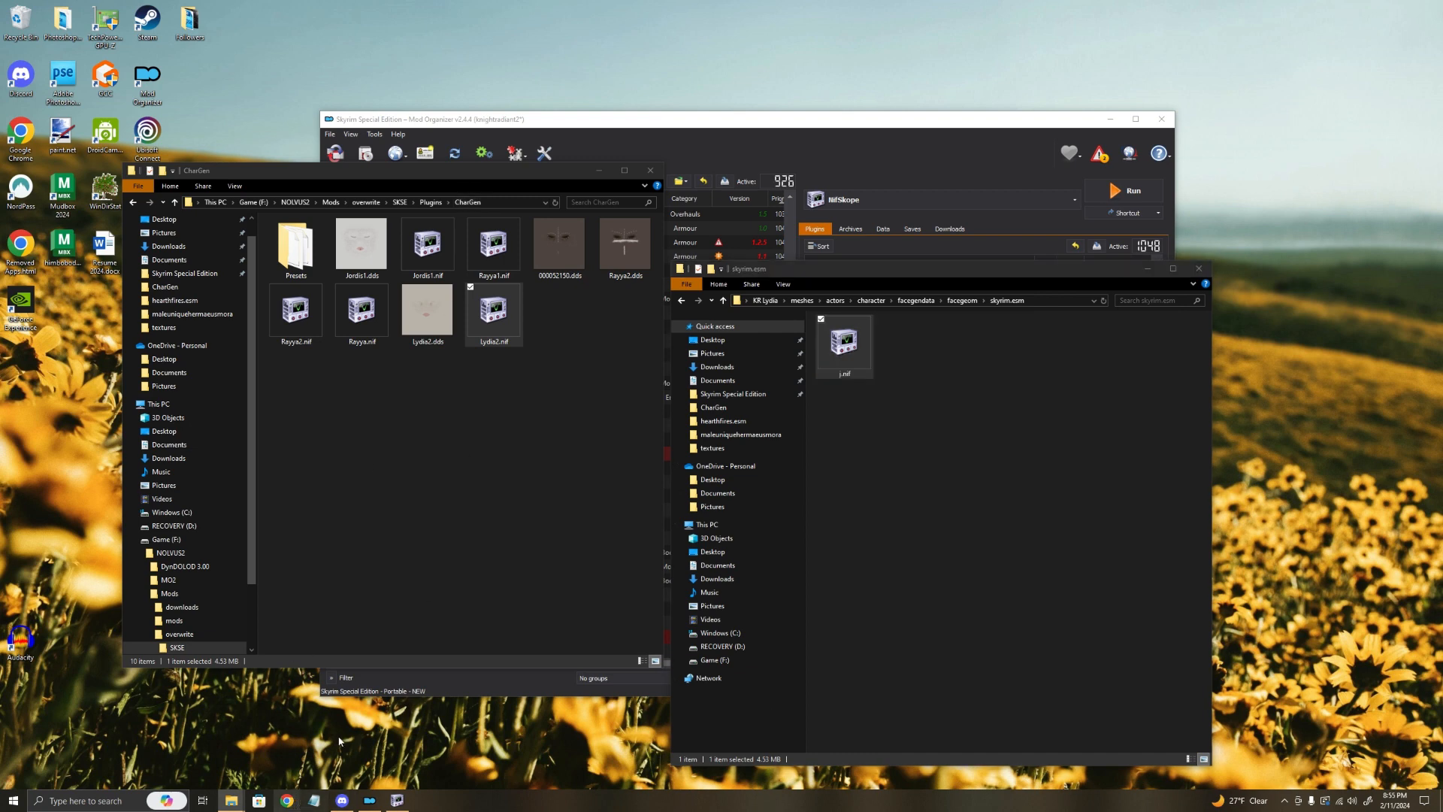
{"action": "key", "text": "ctrl+shift+t"}
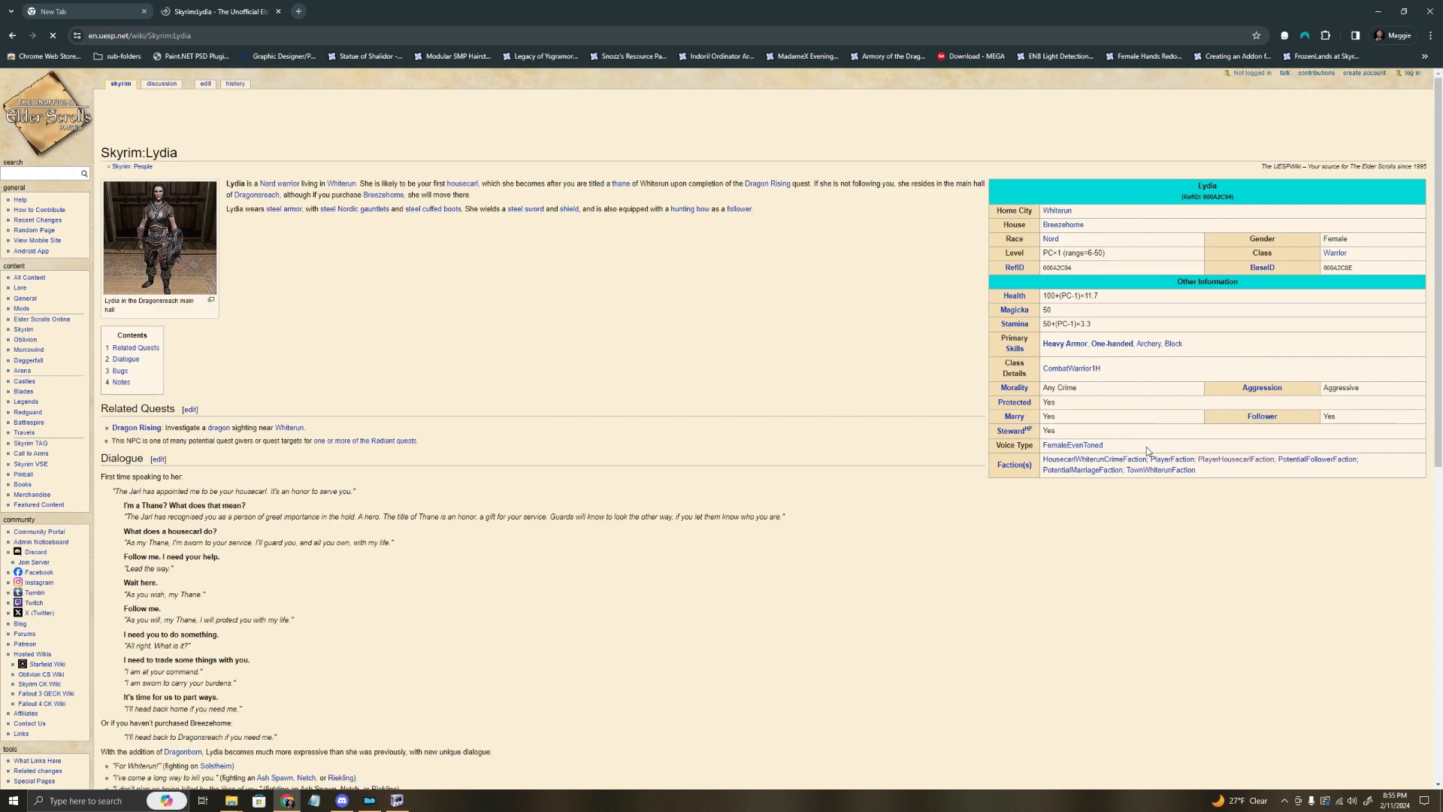
{"action": "left_click_drag", "start_coordinate": [1357, 268], "coordinate": [1312, 276]}
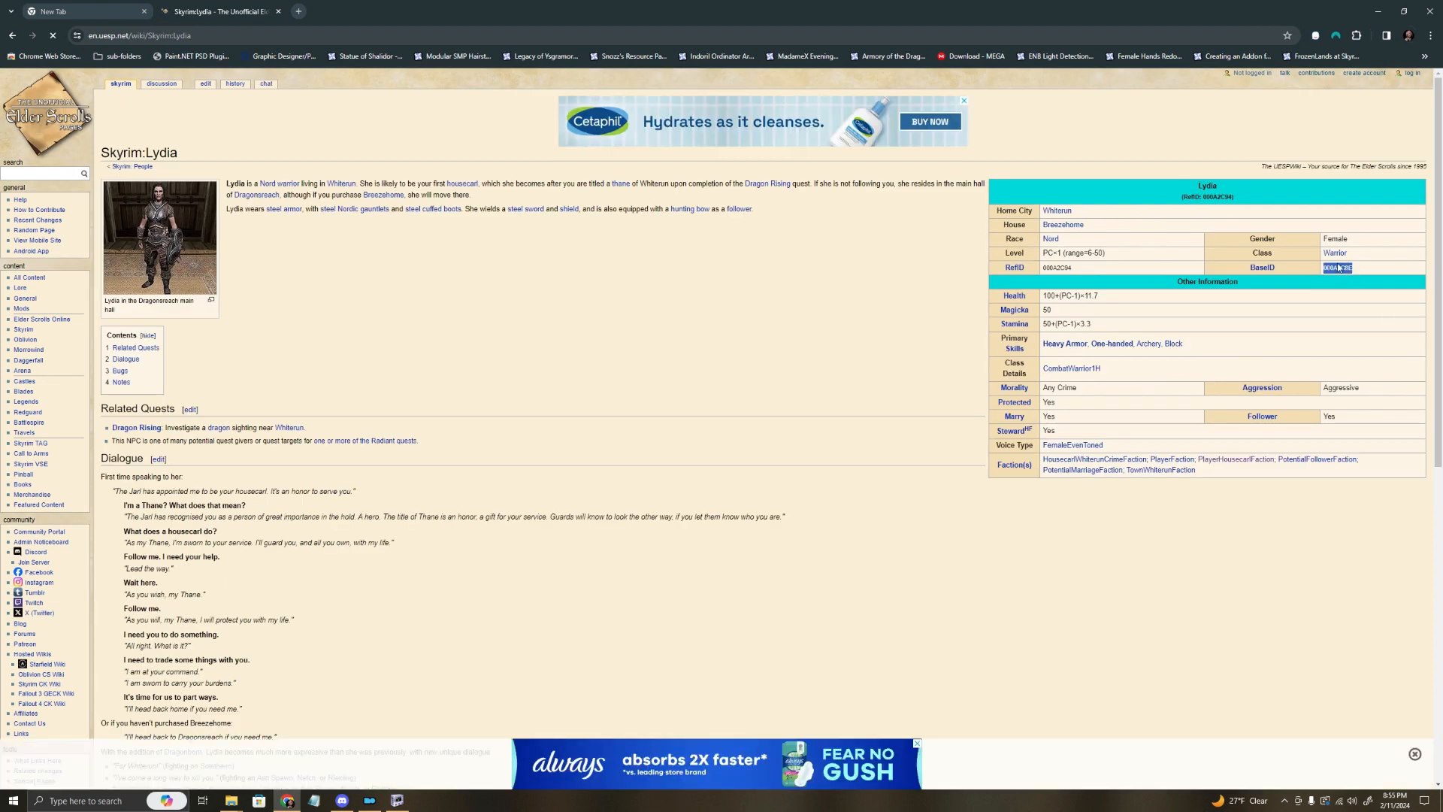
{"action": "right_click", "coordinate": [1339, 268]}
{"action": "left_click", "coordinate": [1195, 286]}
{"action": "left_click", "coordinate": [1376, 12]}
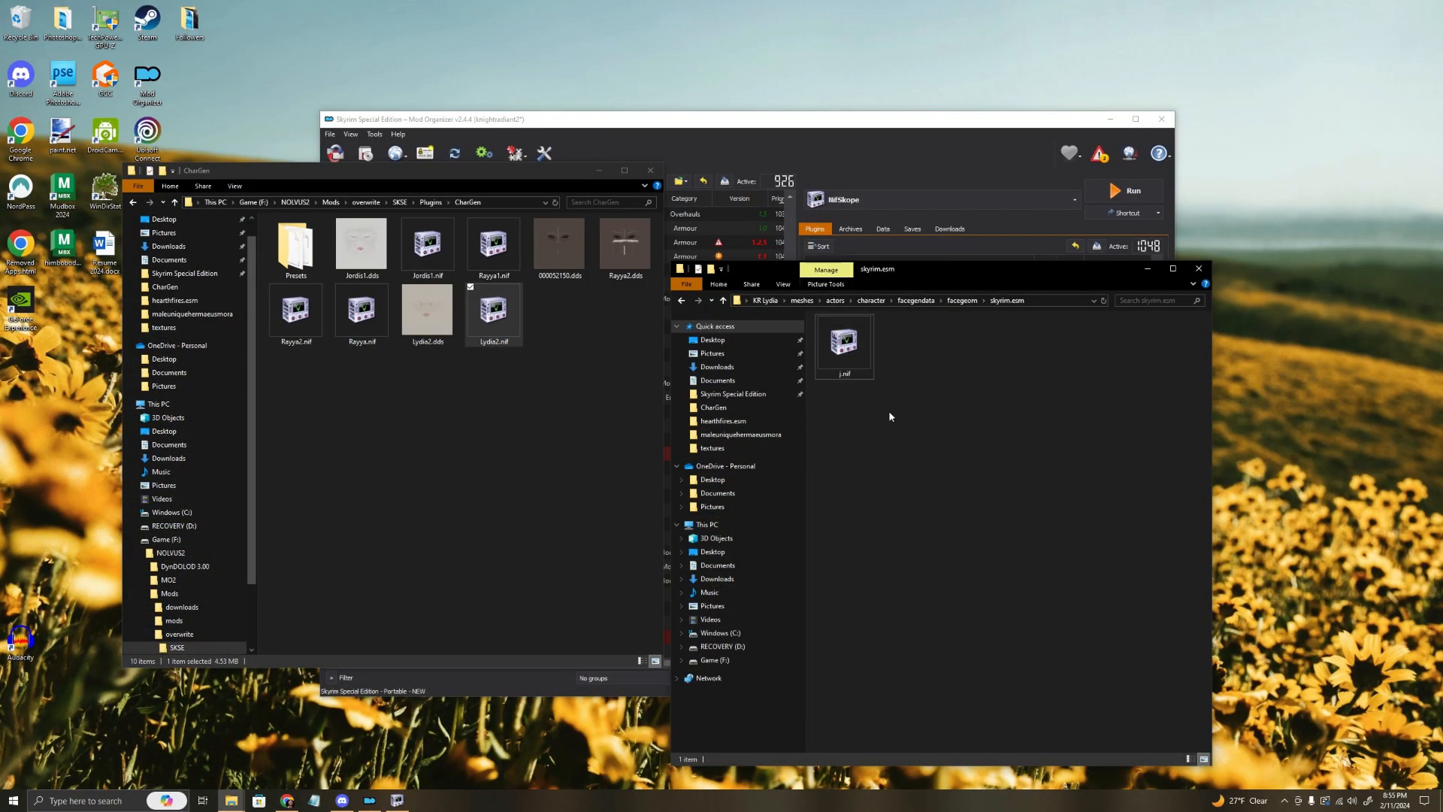
Step: Try to rename j.nif in facegeom's skyrim.esm folder with the copied BaseID
{"action": "right_click", "coordinate": [842, 376]}
{"action": "left_click", "coordinate": [889, 581]}
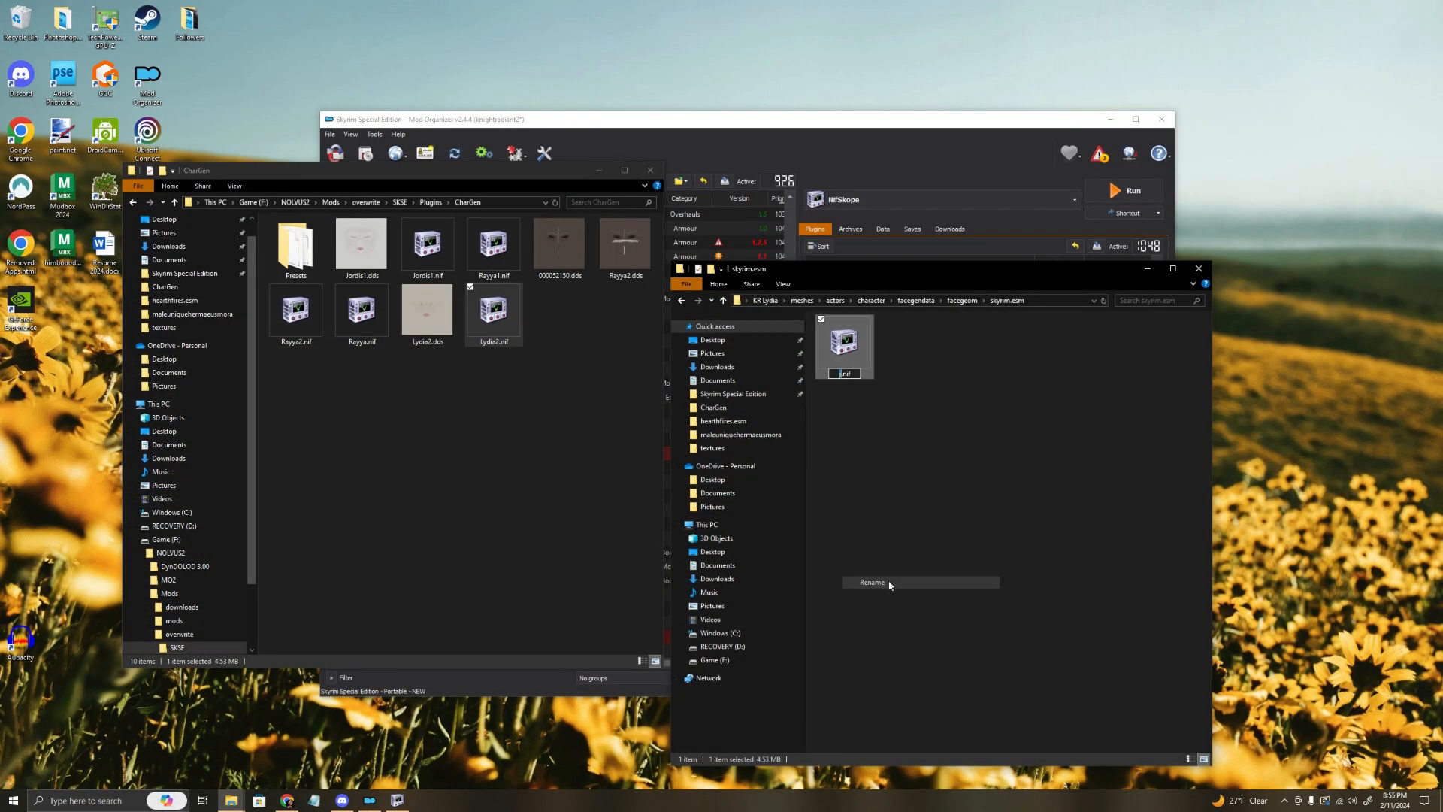
{"action": "key", "text": "ctrl+v"}
{"action": "key", "text": "Return"}
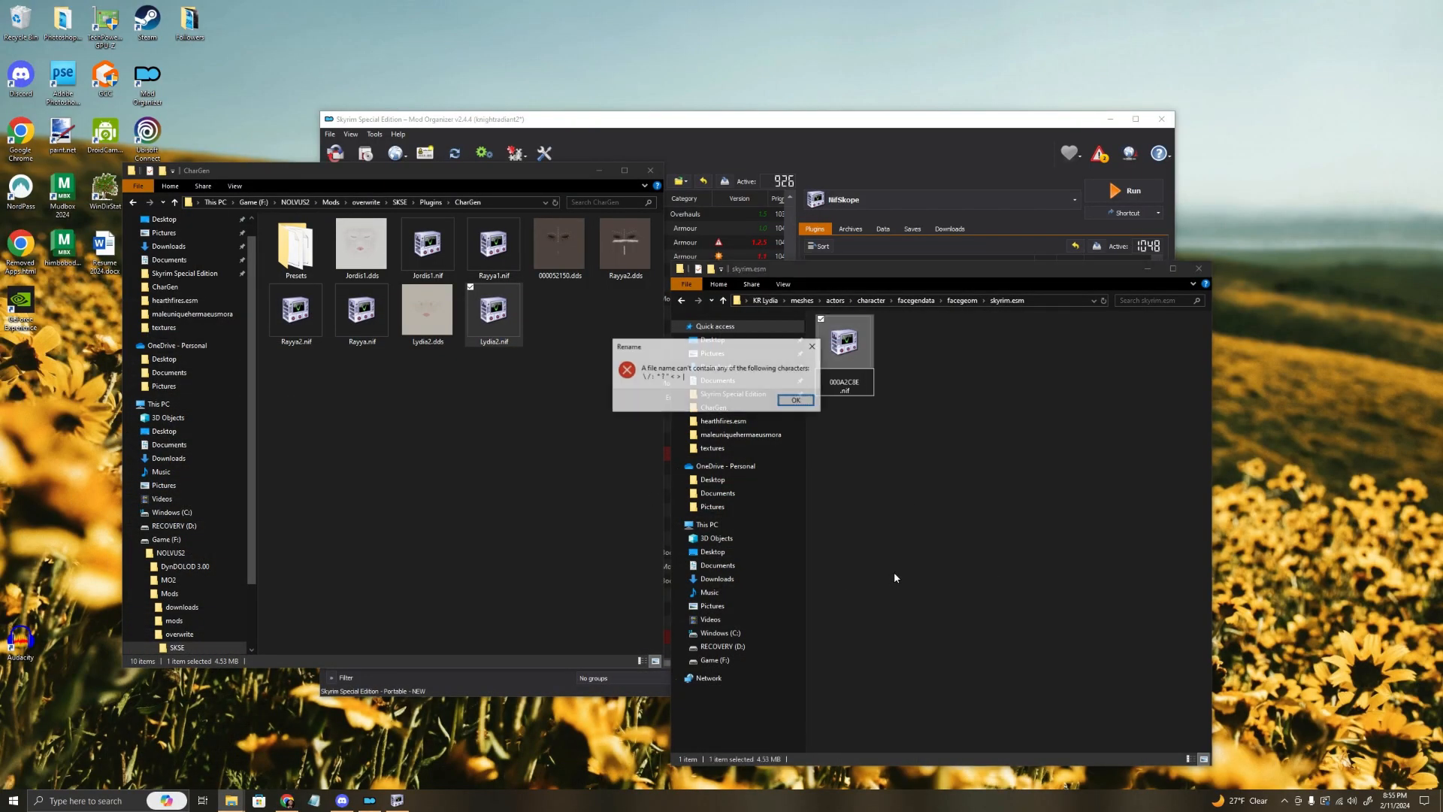
{"action": "left_click", "coordinate": [797, 400]}
{"action": "type", "text": "j"}
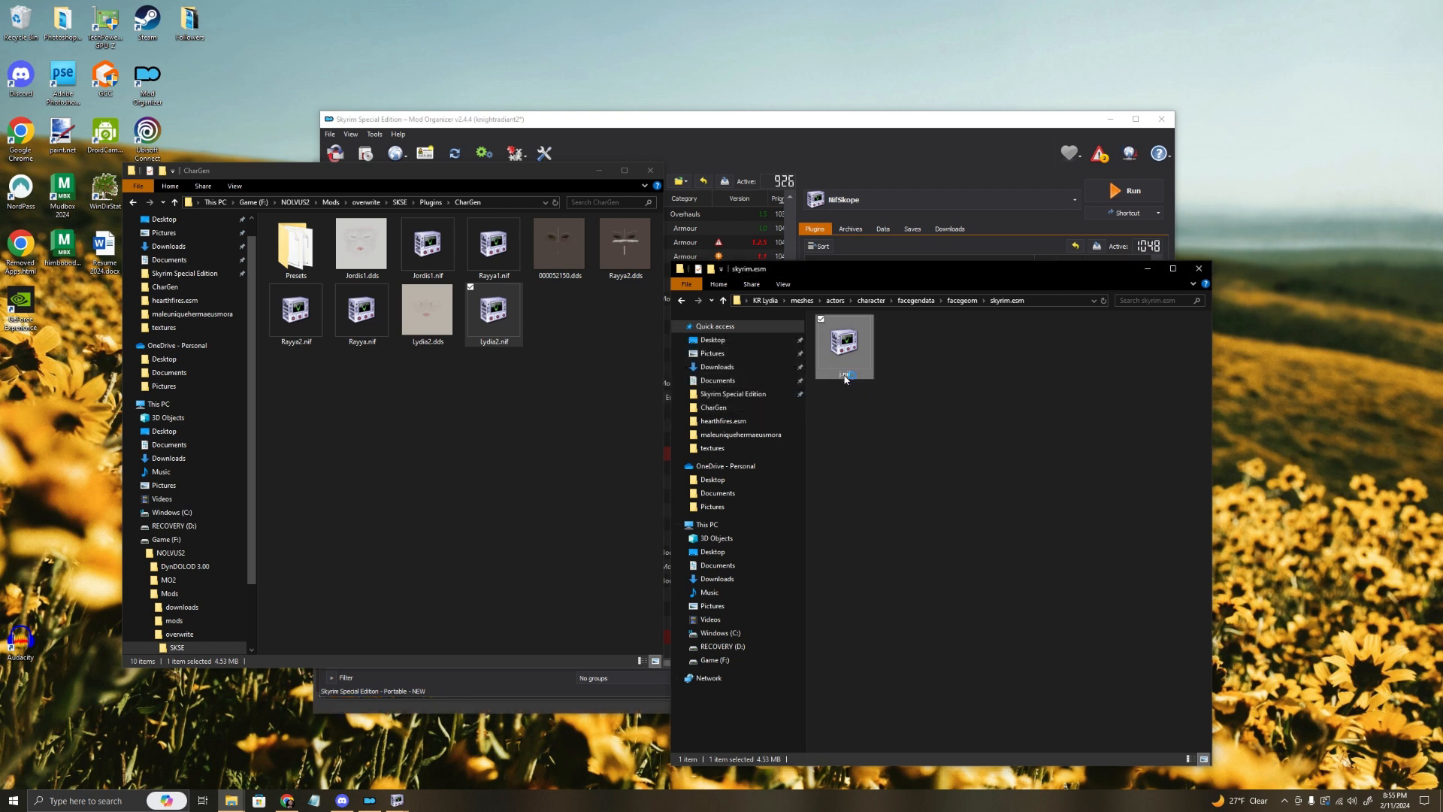
Step: Rename j.nif in facegeom's skyrim.esm folder as 000A2C8E.nif
{"action": "right_click", "coordinate": [844, 373]}
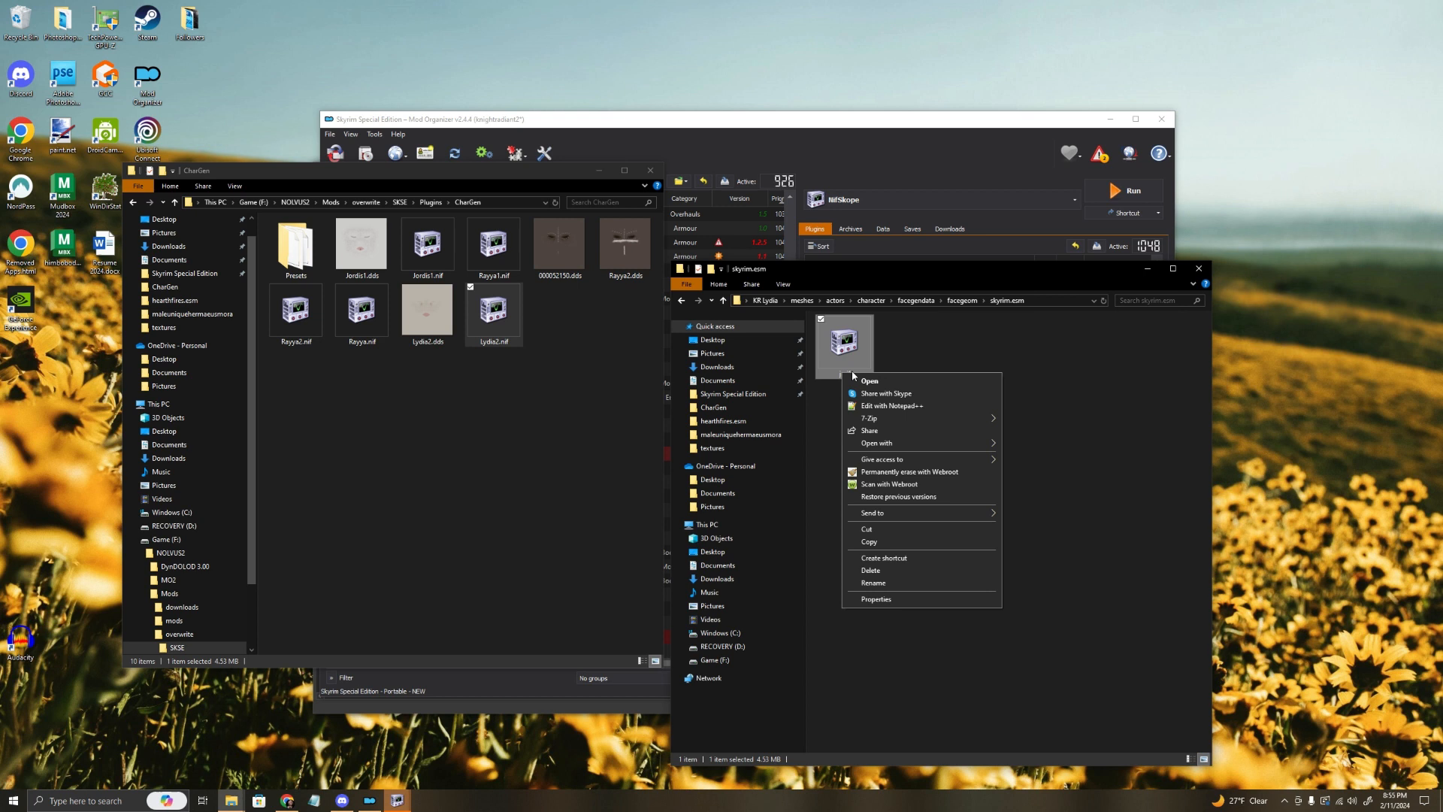
{"action": "left_click", "coordinate": [887, 586]}
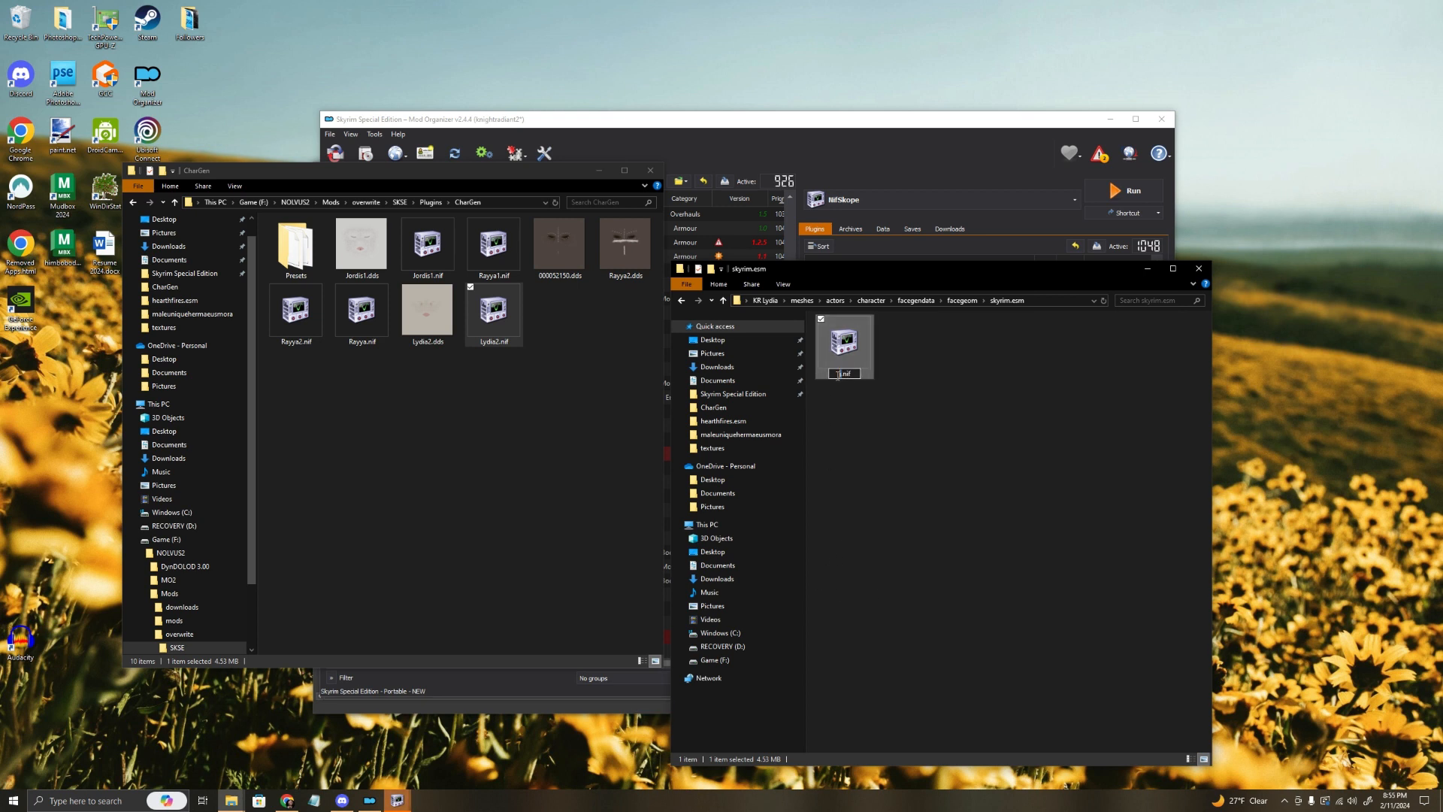
{"action": "key", "text": "ctrl+v"}
{"action": "key", "text": "Return"}
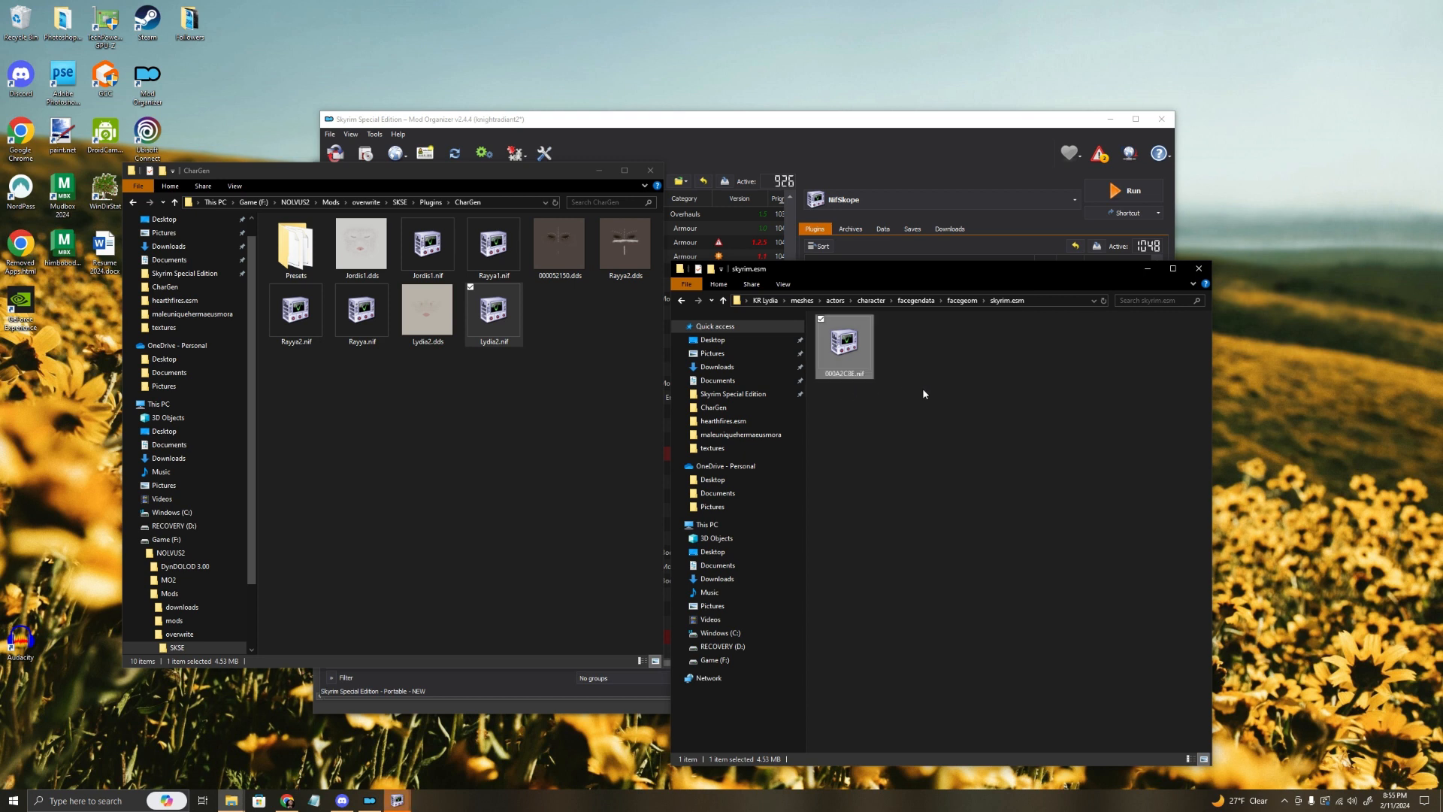
{"action": "left_click", "coordinate": [890, 368]}
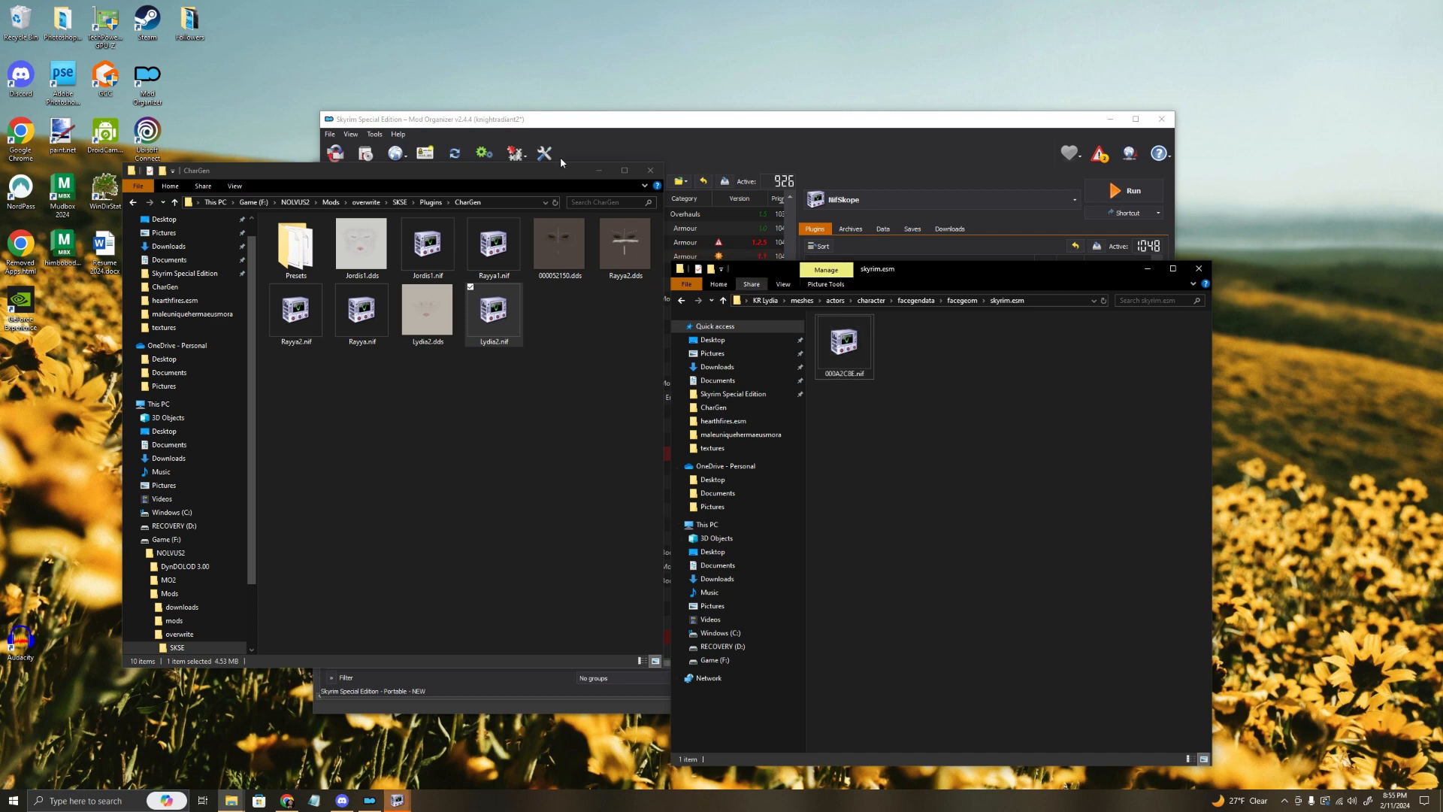
Step: Close both folder windows and the open NifSkope windows, and move the Mod Organizer window off the desktop's KR Lydia folder
{"action": "left_click", "coordinate": [650, 170]}
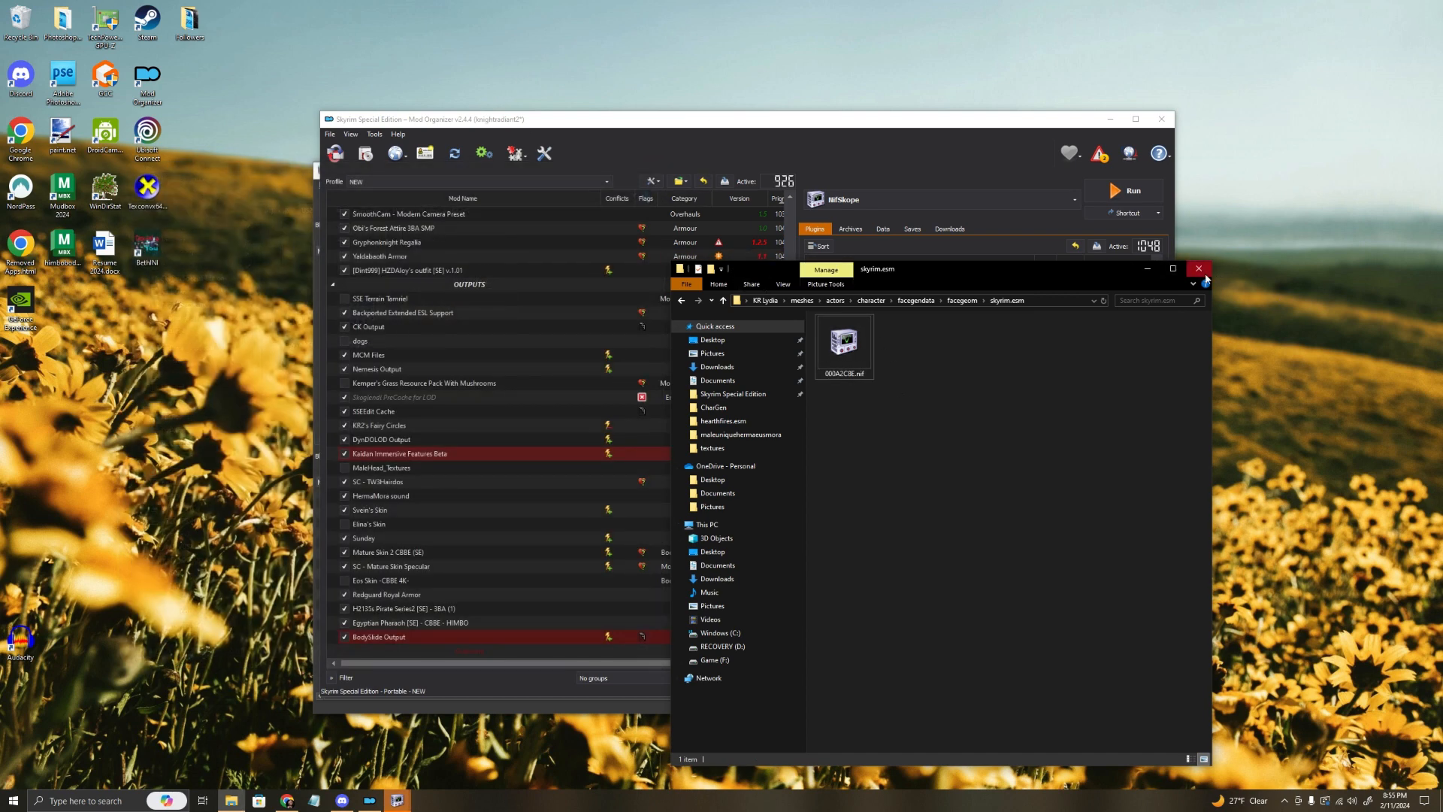
{"action": "left_click", "coordinate": [1201, 271]}
{"action": "left_click", "coordinate": [397, 800]}
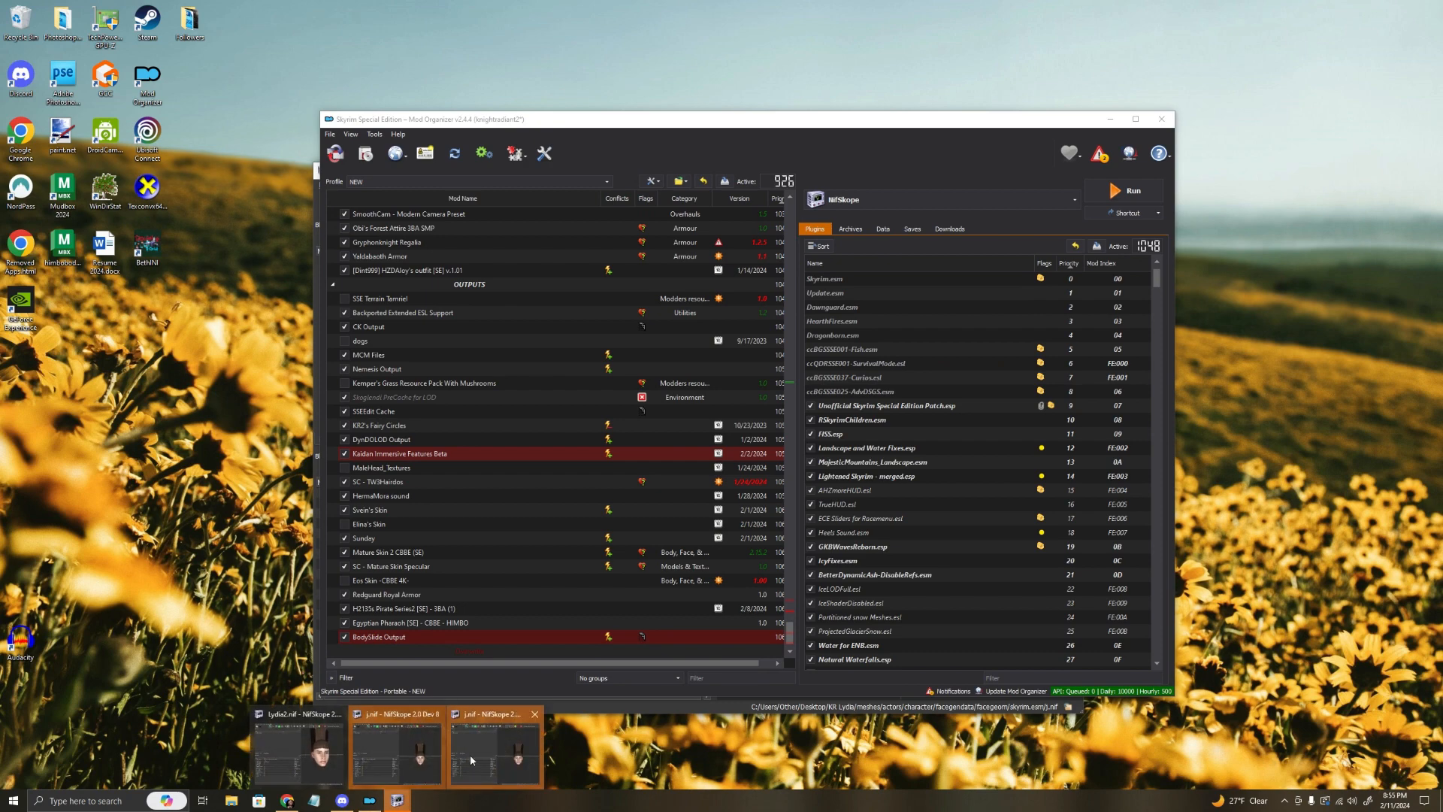
{"action": "left_click", "coordinate": [533, 715]}
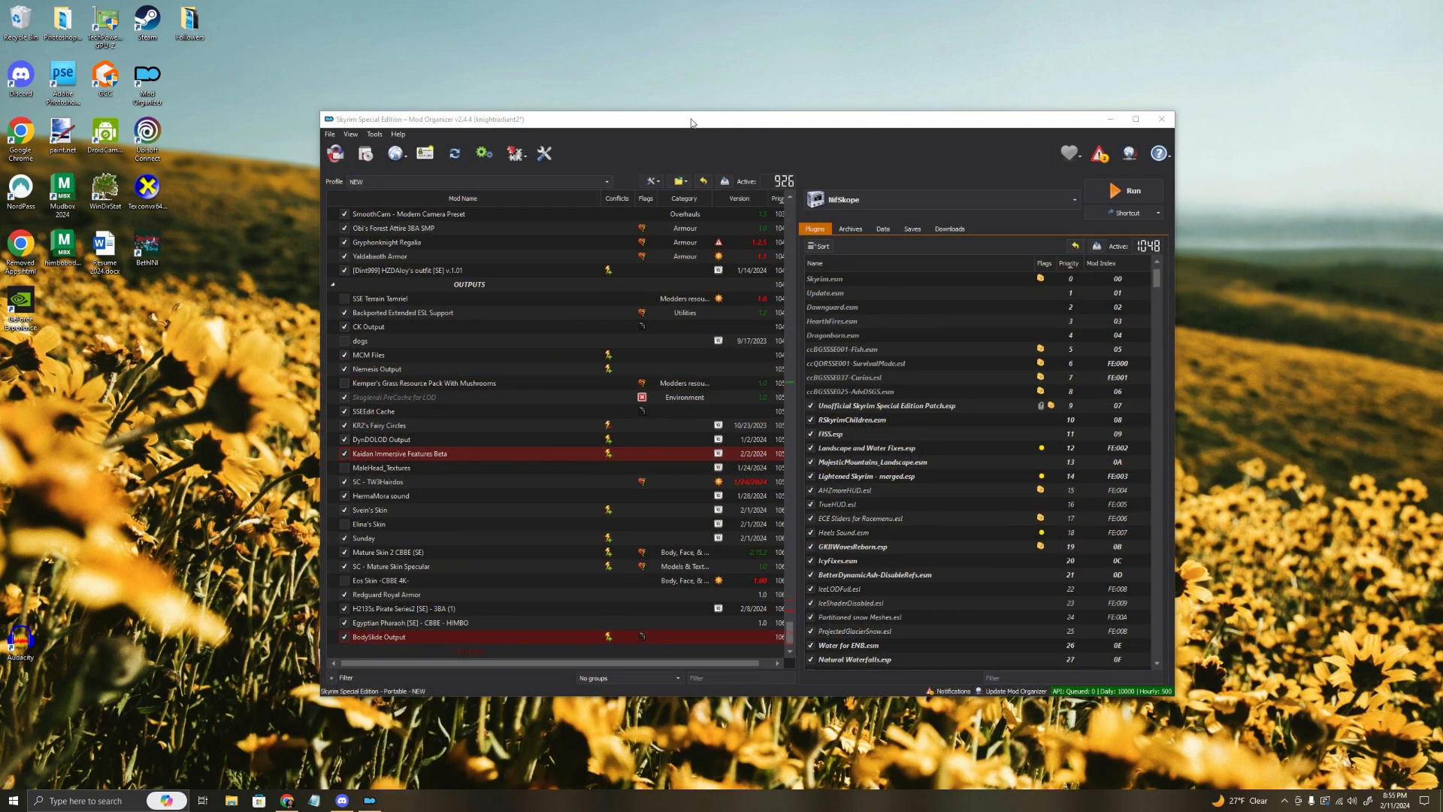
{"action": "left_click_drag", "start_coordinate": [693, 123], "coordinate": [247, 98]}
Step: Check KR Lydia's meshes path through actors, character, facegendata and facegeom to the nif file in skyrim.esm
{"action": "double_click", "coordinate": [864, 357]}
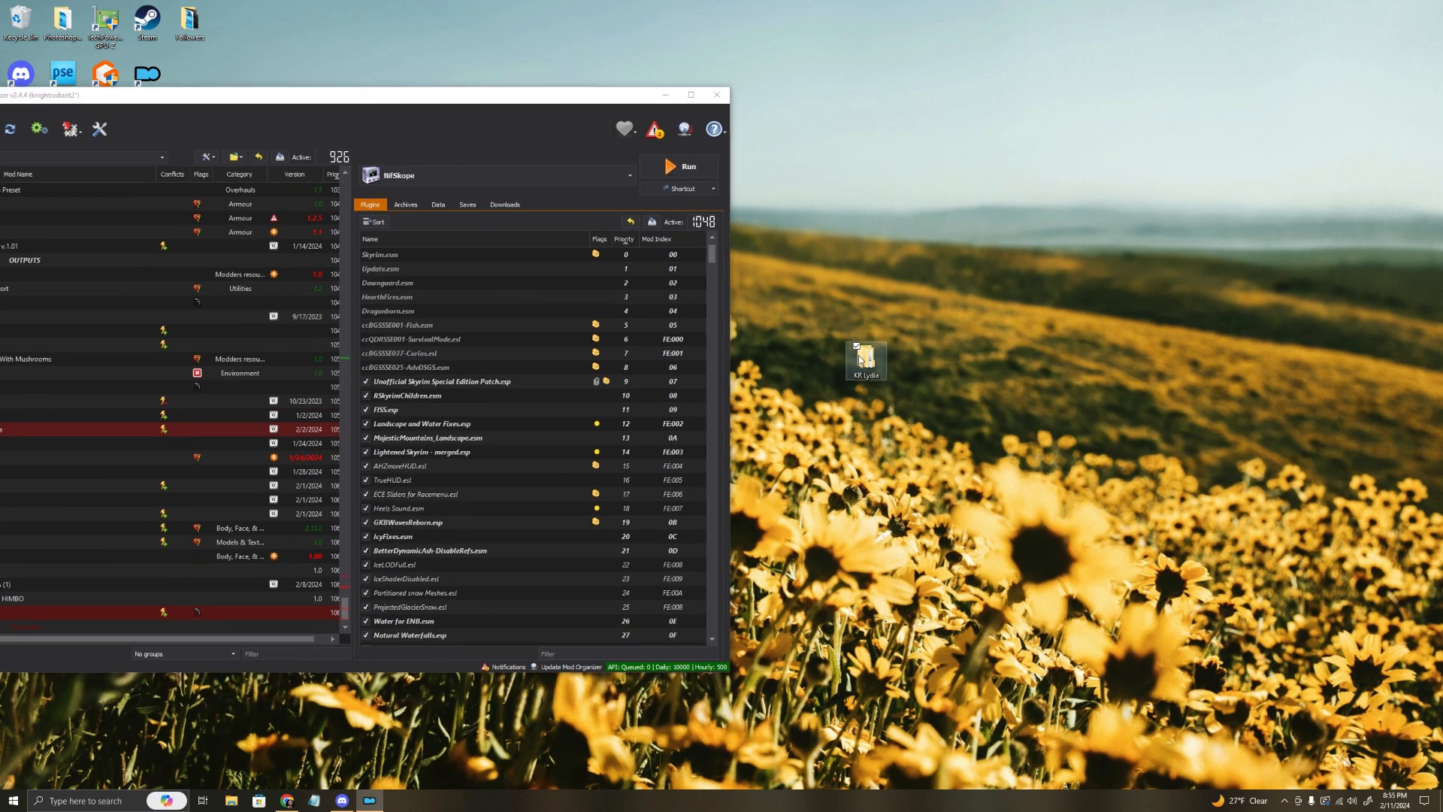
{"action": "double_click", "coordinate": [857, 336]}
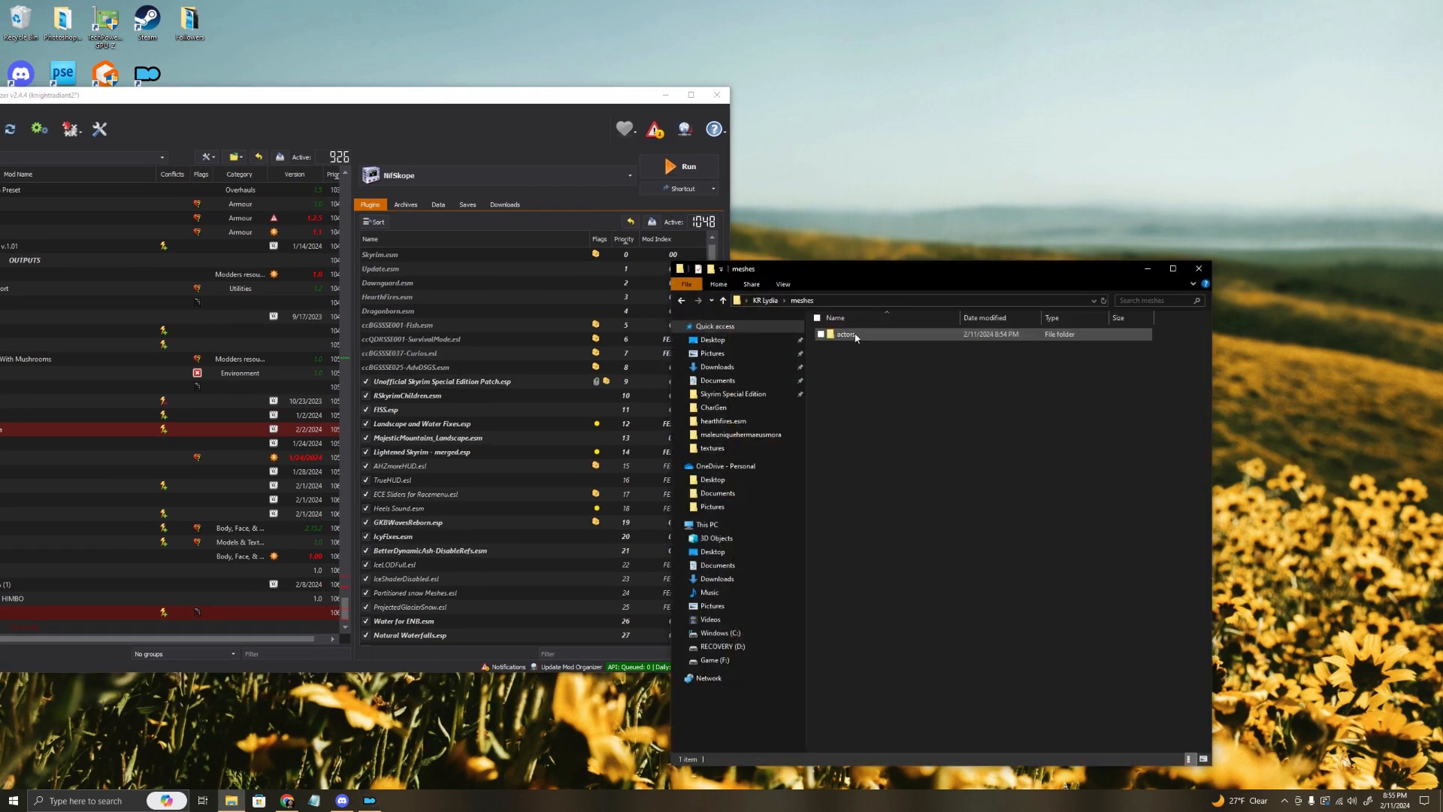
{"action": "double_click", "coordinate": [861, 335]}
{"action": "double_click", "coordinate": [865, 338]}
{"action": "left_click", "coordinate": [872, 338]}
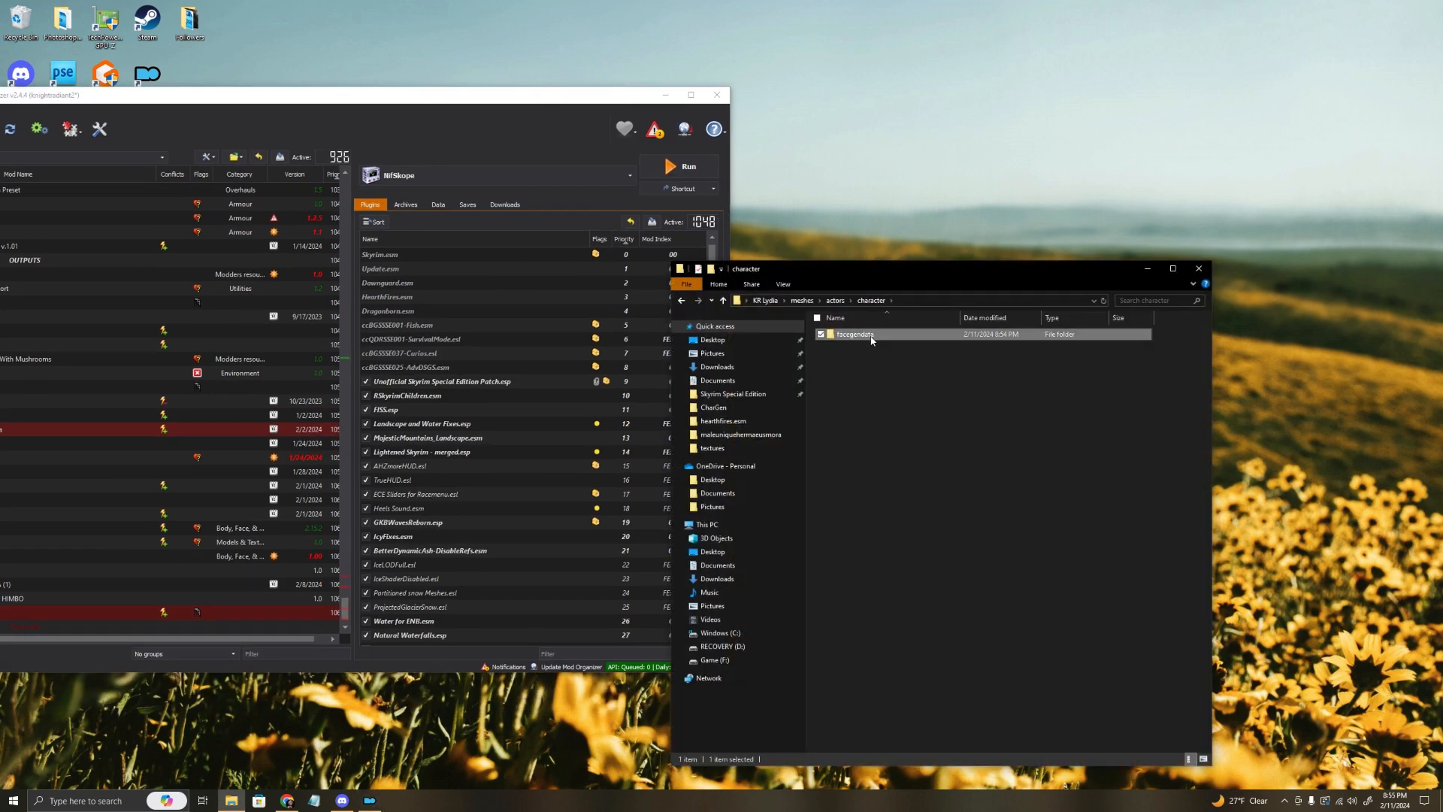
{"action": "double_click", "coordinate": [867, 340]}
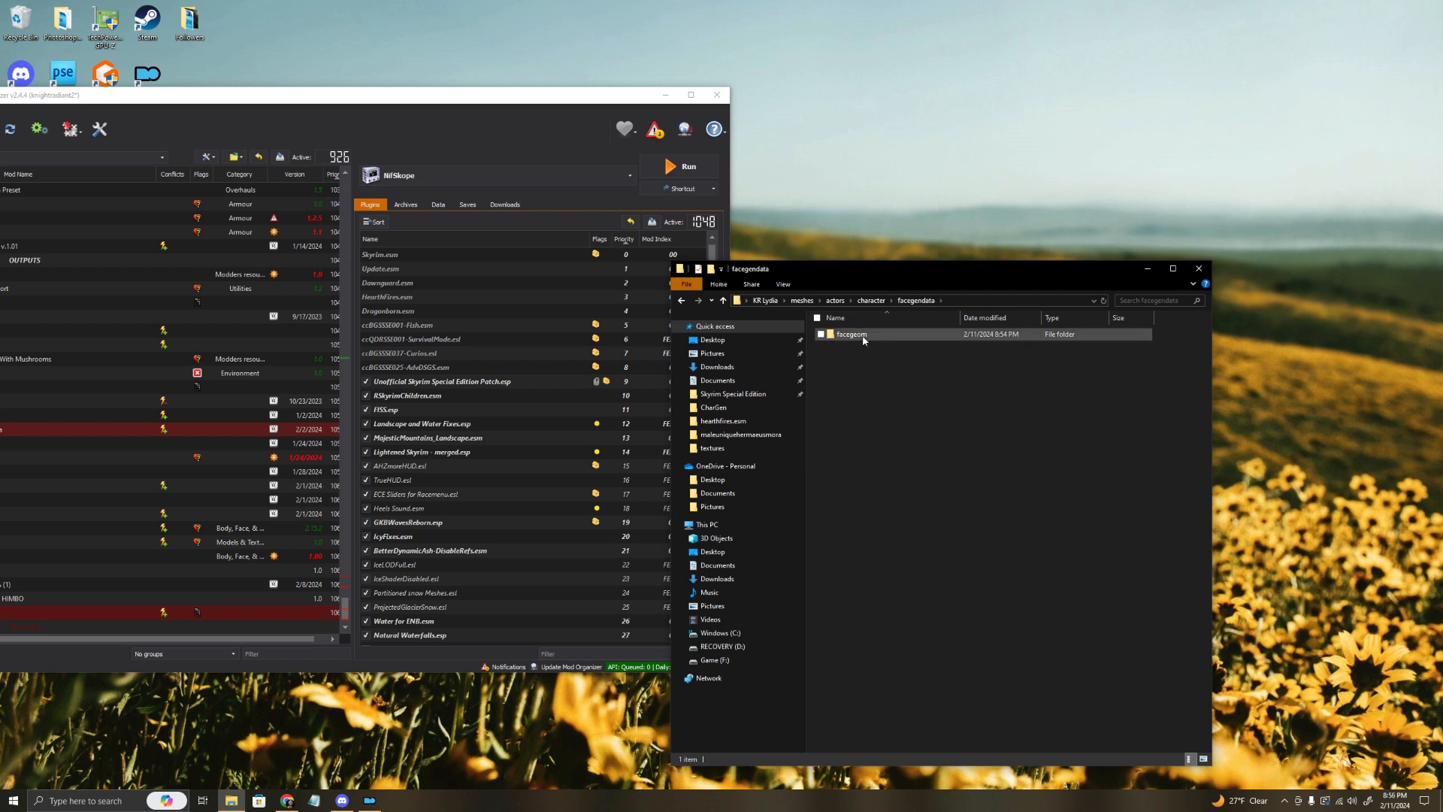
{"action": "double_click", "coordinate": [864, 339]}
{"action": "left_click", "coordinate": [854, 339]}
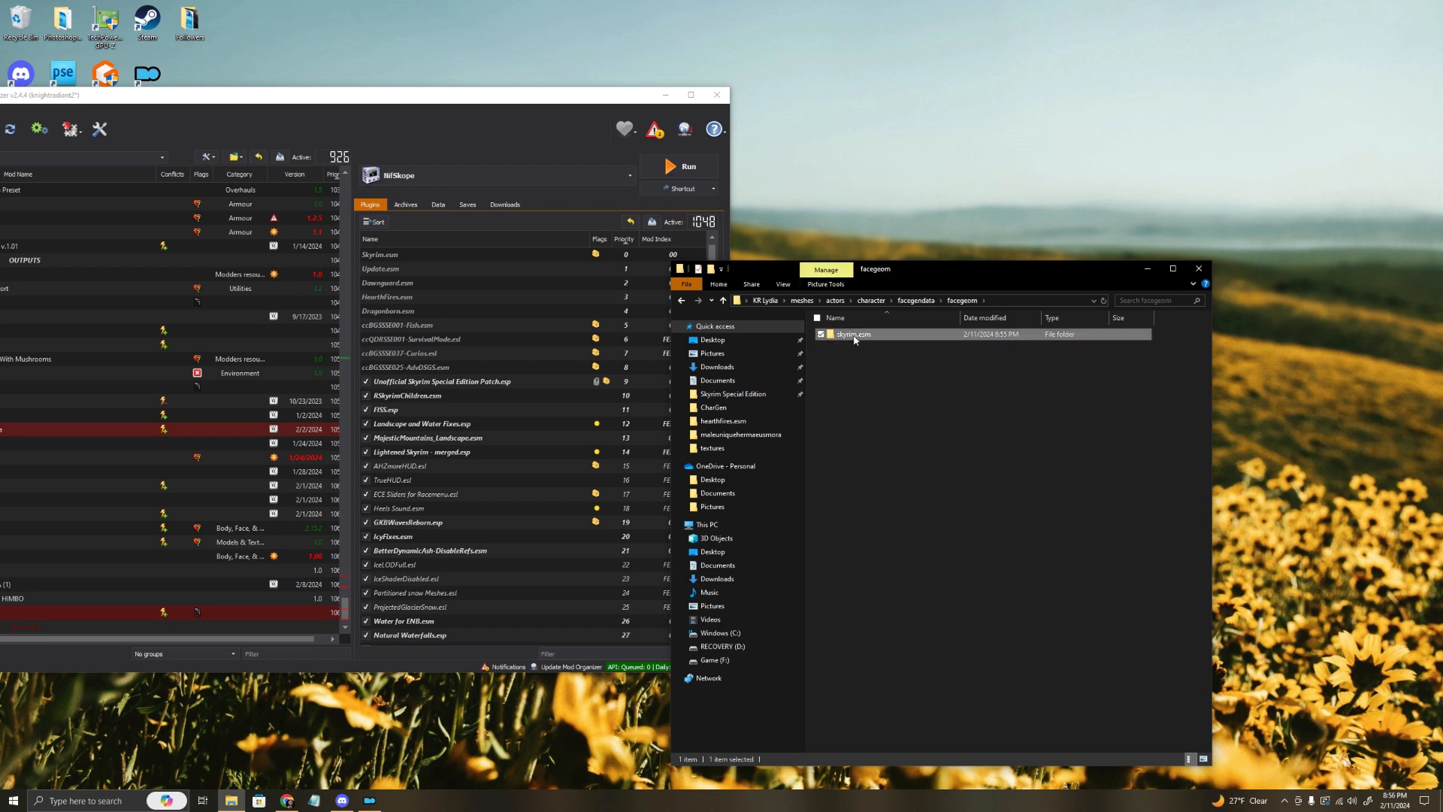
{"action": "double_click", "coordinate": [854, 336]}
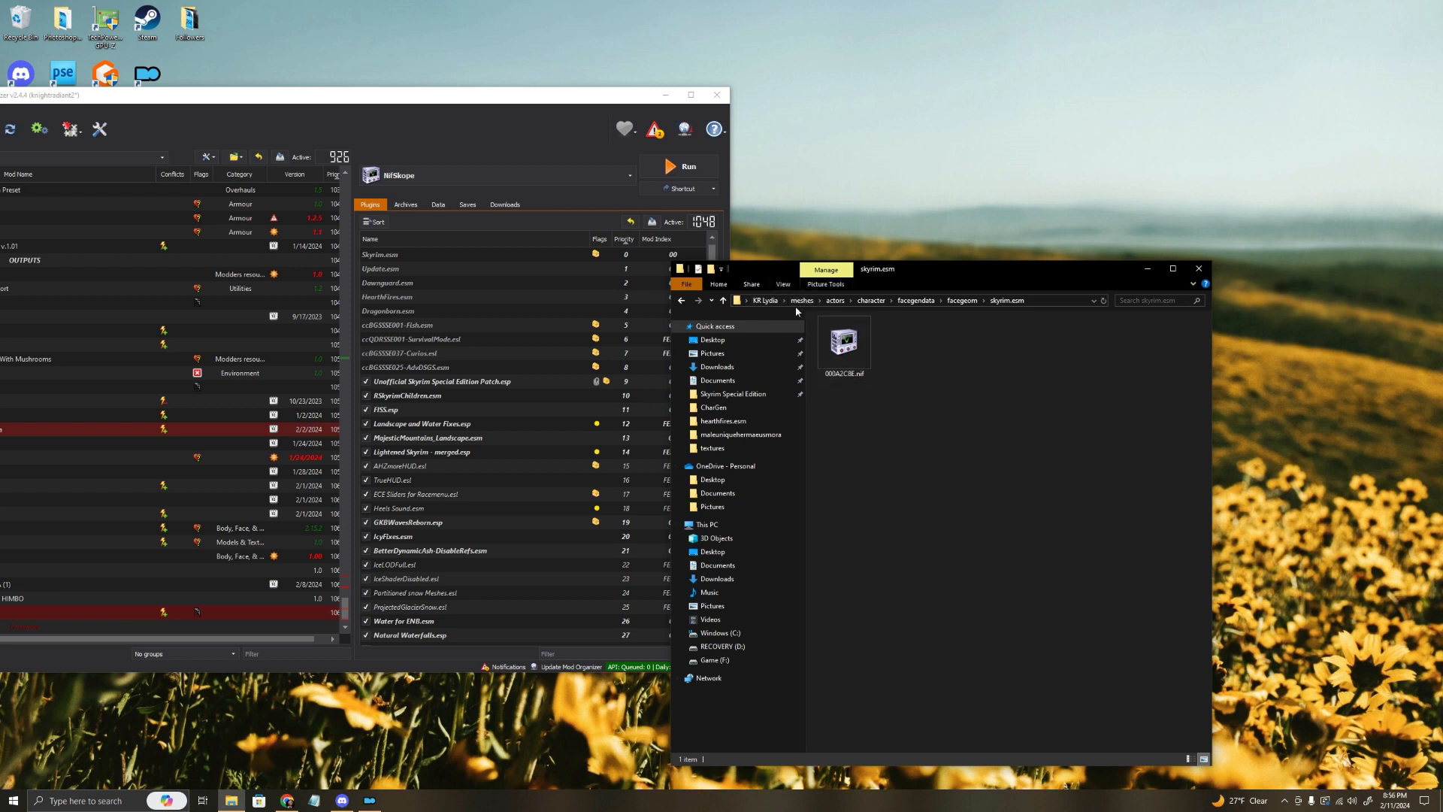
Step: Check KR Lydia's textures path through facegendata and facetint to the dds file in skyrim.esm, and close the folder window
{"action": "left_click", "coordinate": [767, 302]}
{"action": "double_click", "coordinate": [869, 346]}
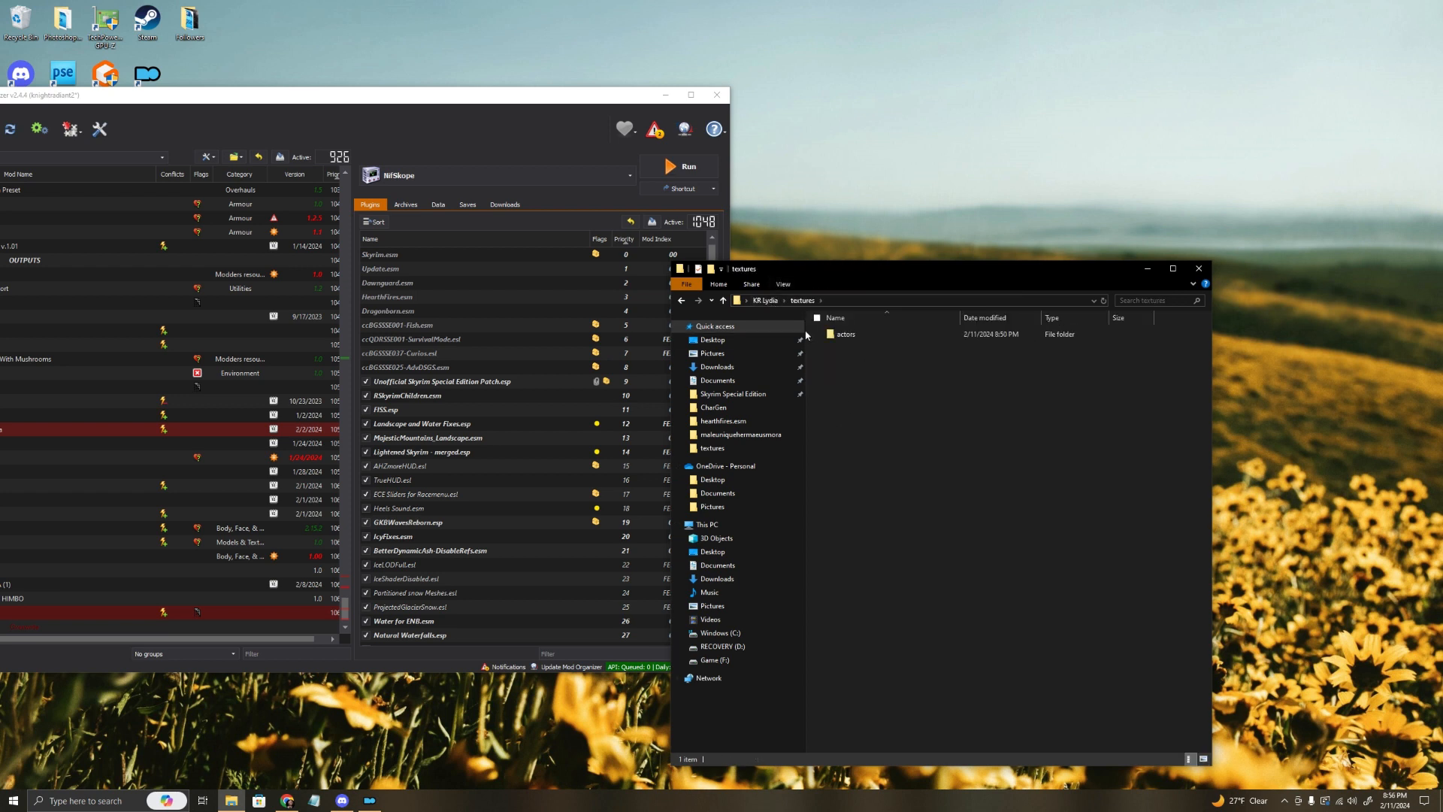
{"action": "double_click", "coordinate": [848, 335]}
{"action": "double_click", "coordinate": [856, 335]}
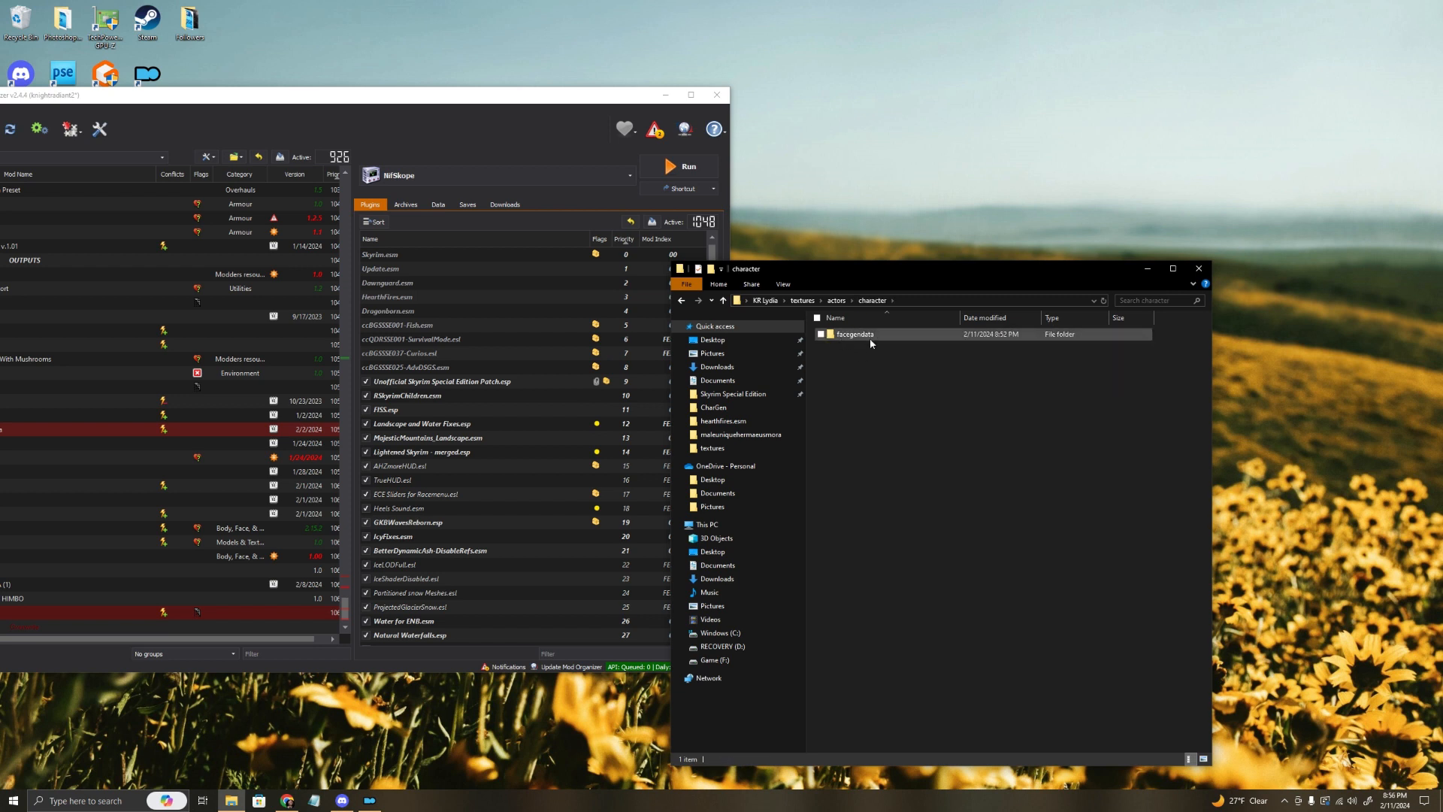
{"action": "double_click", "coordinate": [864, 336]}
{"action": "double_click", "coordinate": [865, 337]}
{"action": "double_click", "coordinate": [865, 336]}
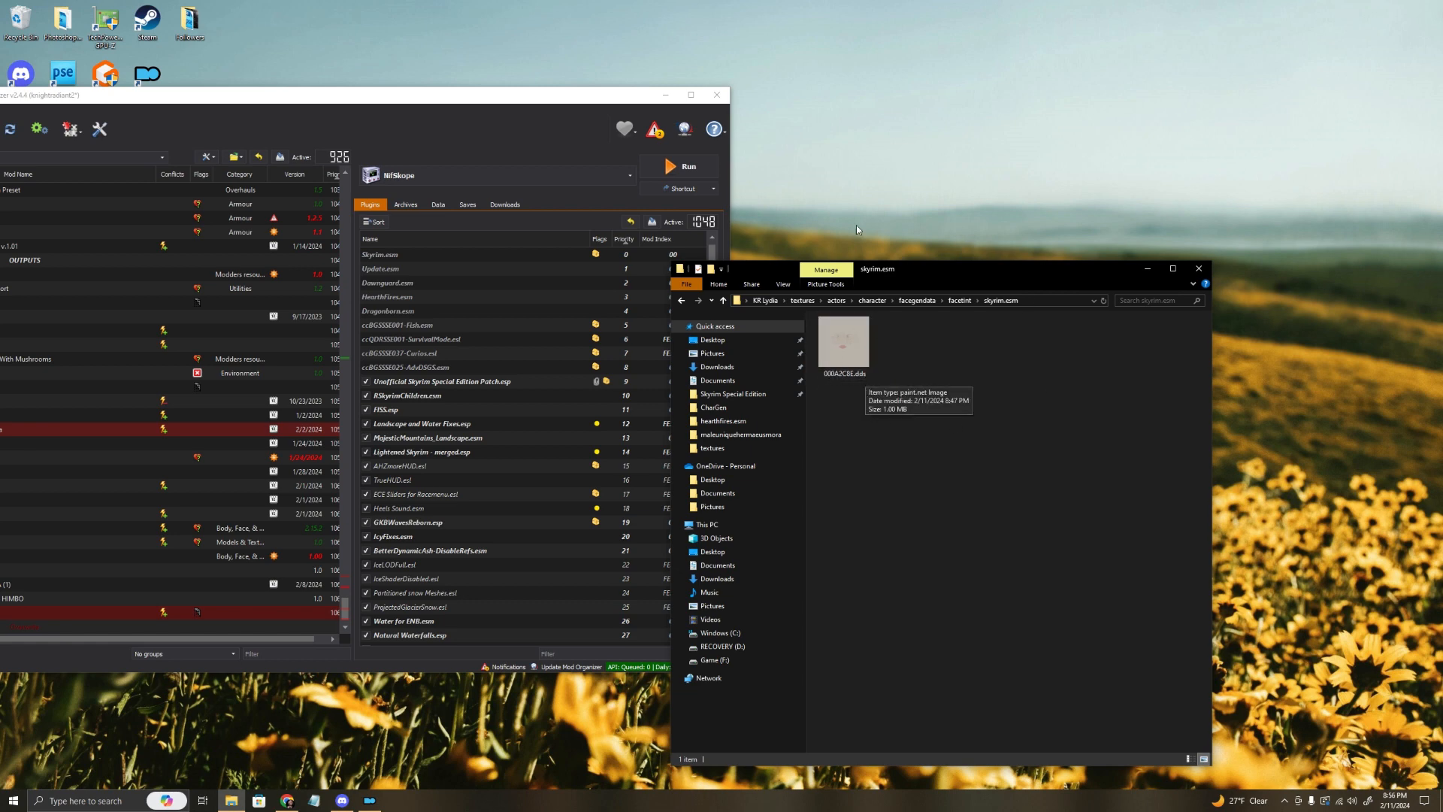
{"action": "left_click_drag", "start_coordinate": [935, 275], "coordinate": [865, 270]}
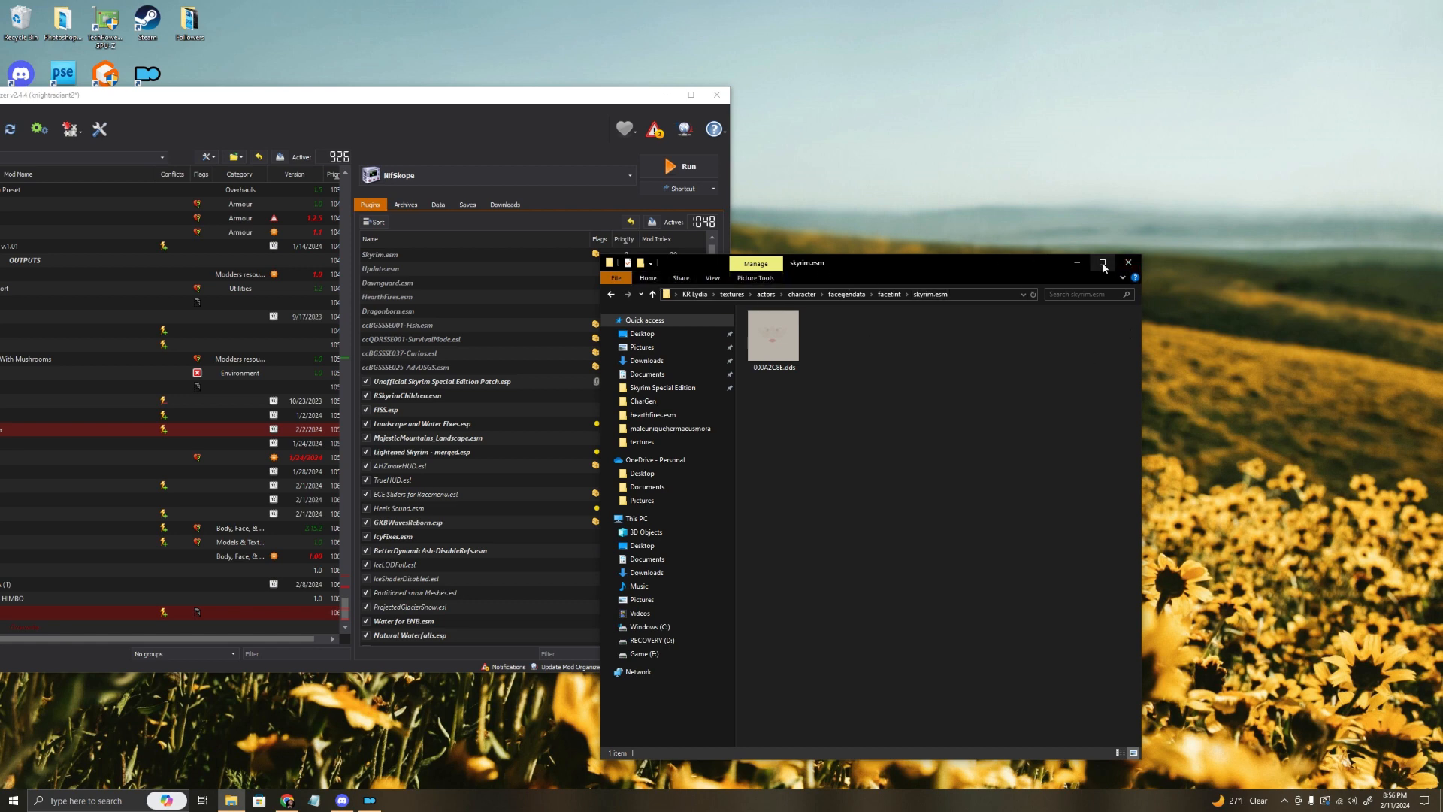
{"action": "left_click", "coordinate": [1128, 263]}
Step: Compress the KR Lydia folder with 7-Zip into KR Lydia.zip on the desktop
{"action": "right_click", "coordinate": [866, 359]}
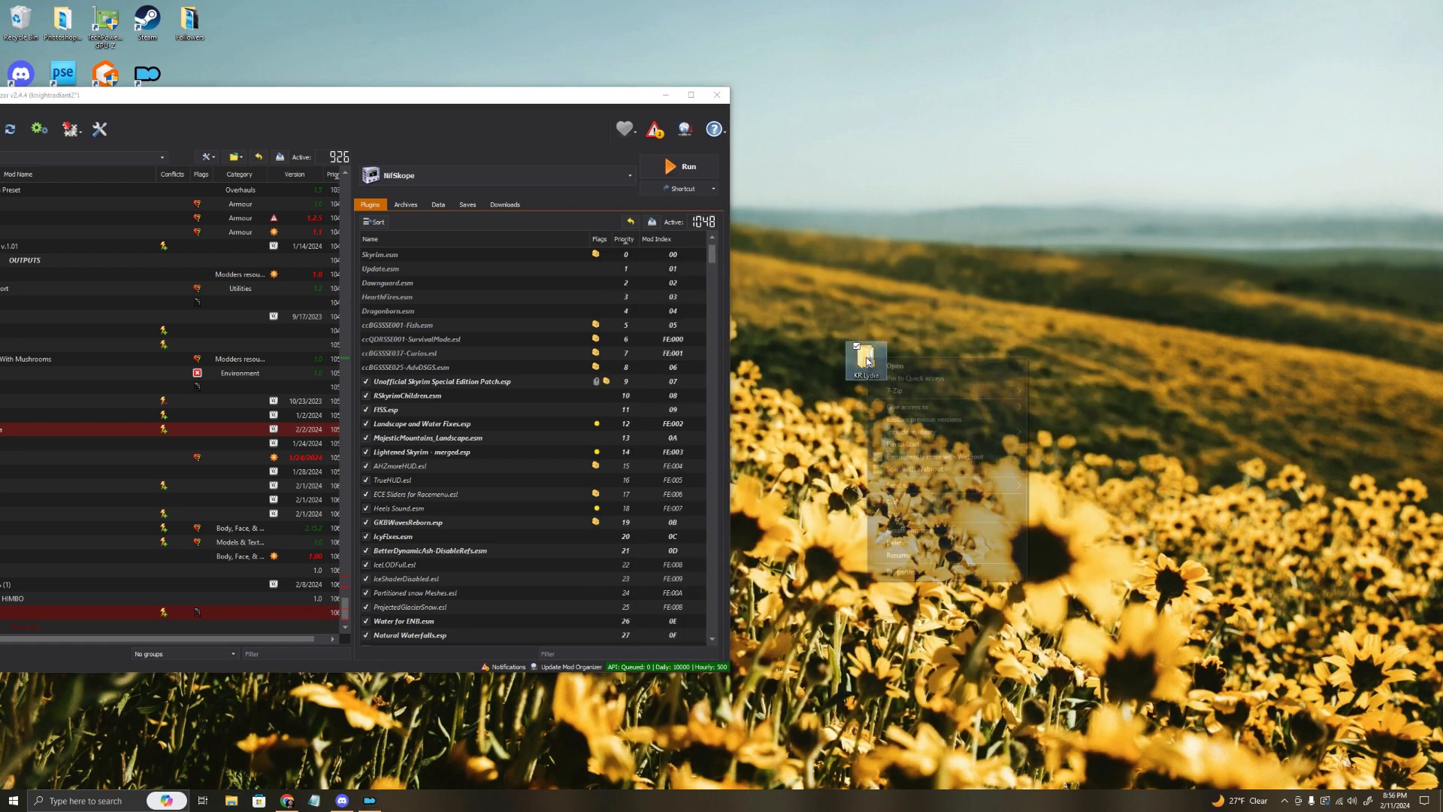
{"action": "mouse_move", "coordinate": [905, 397]}
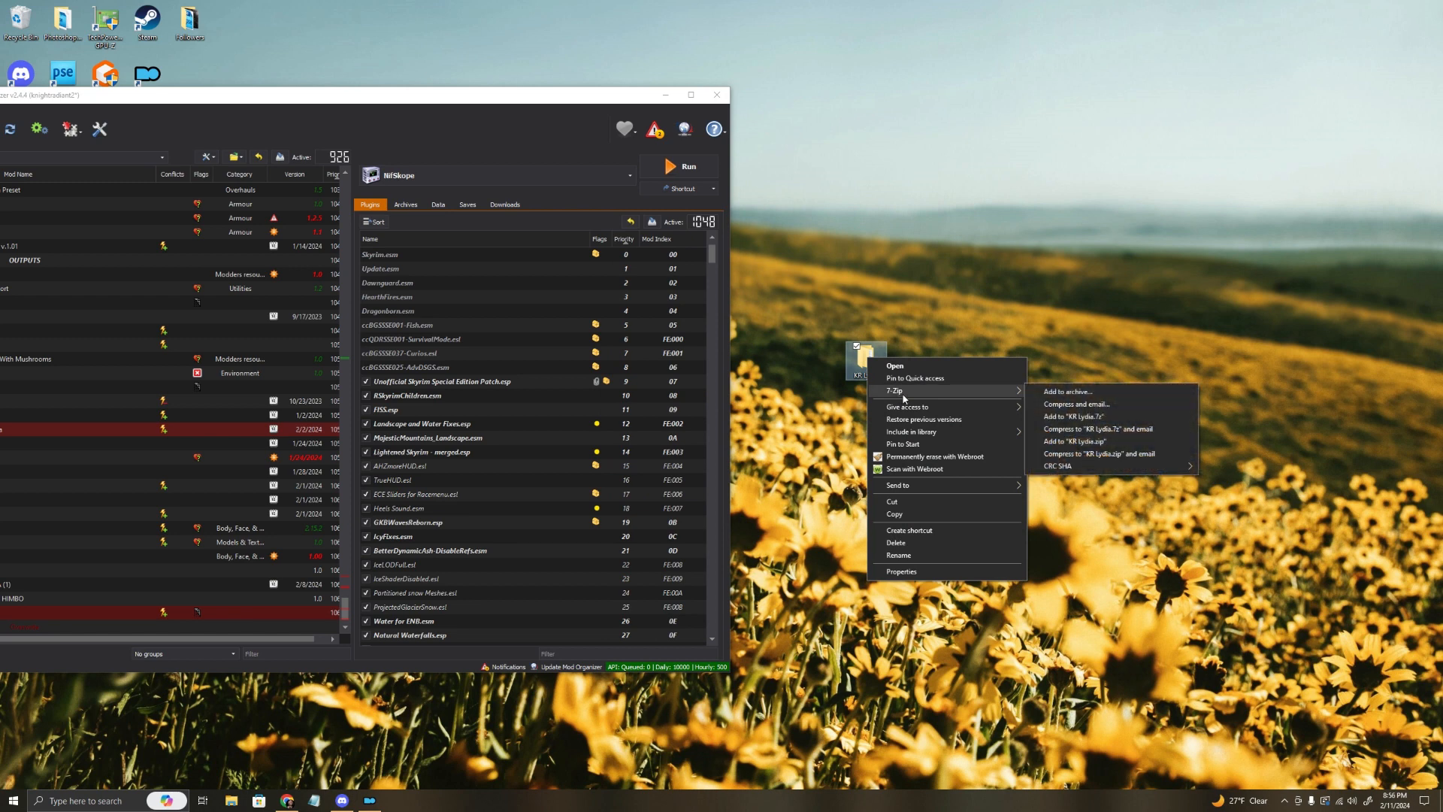
{"action": "left_click", "coordinate": [1094, 442]}
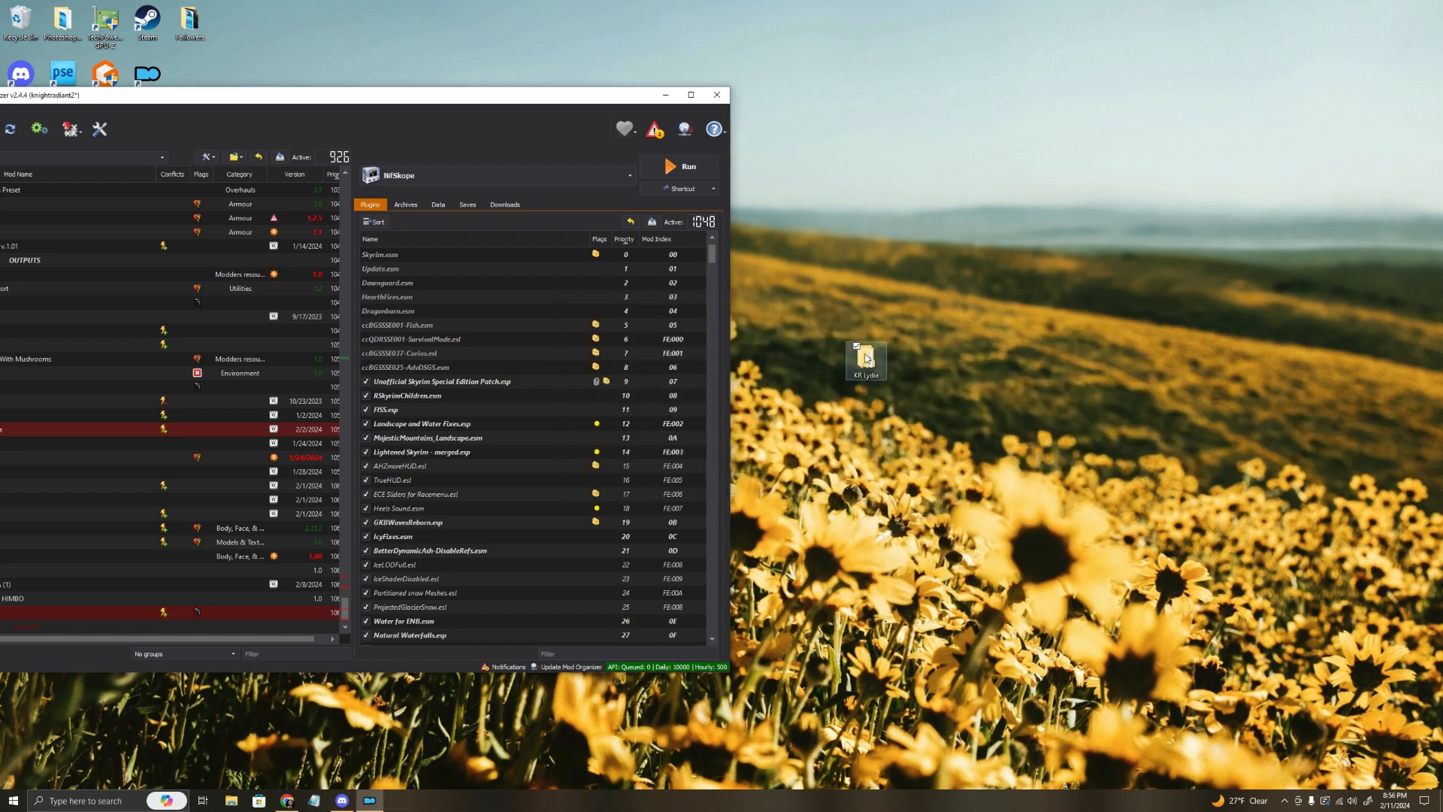
Step: Bring the Mod Organizer window back fully into view and place KR Lydia.zip beside it on the desktop
{"action": "left_click_drag", "start_coordinate": [606, 96], "coordinate": [1095, 99]}
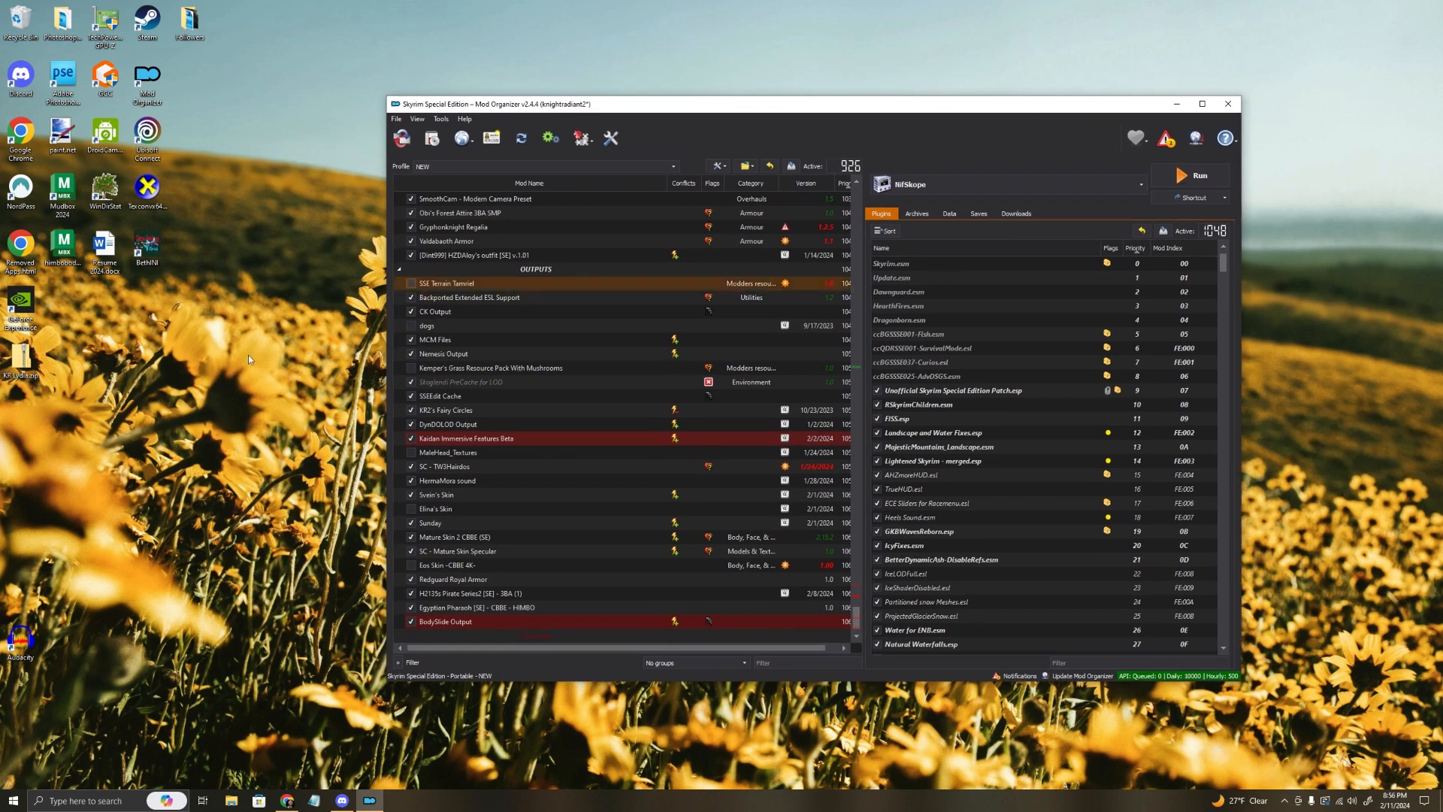
{"action": "left_click_drag", "start_coordinate": [20, 359], "coordinate": [234, 546]}
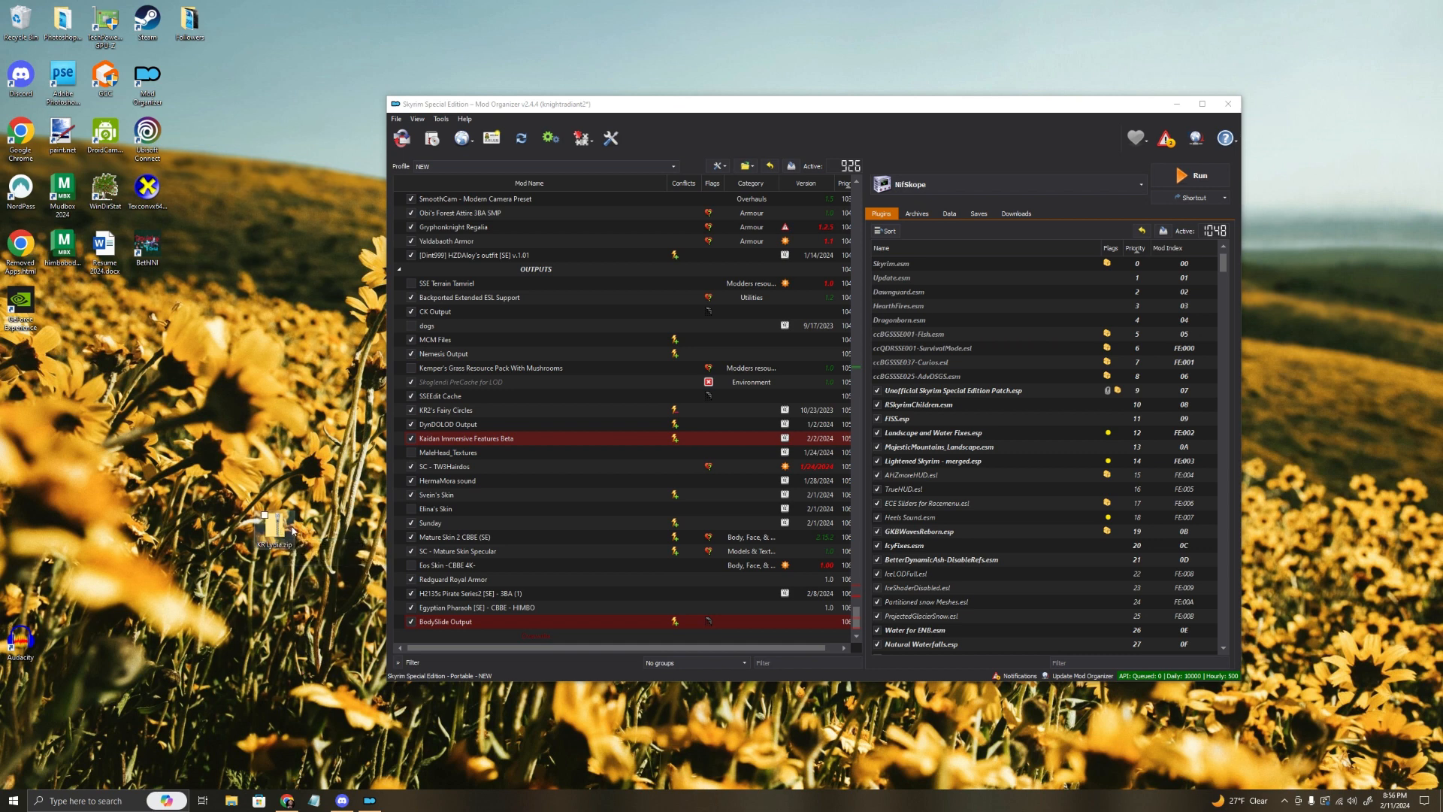
{"action": "left_click_drag", "start_coordinate": [293, 531], "coordinate": [468, 491]}
Step: Choose KR Lydia.zip from the Desktop folder as the mod archive to install in Mod Organizer
{"action": "left_click", "coordinate": [432, 138]}
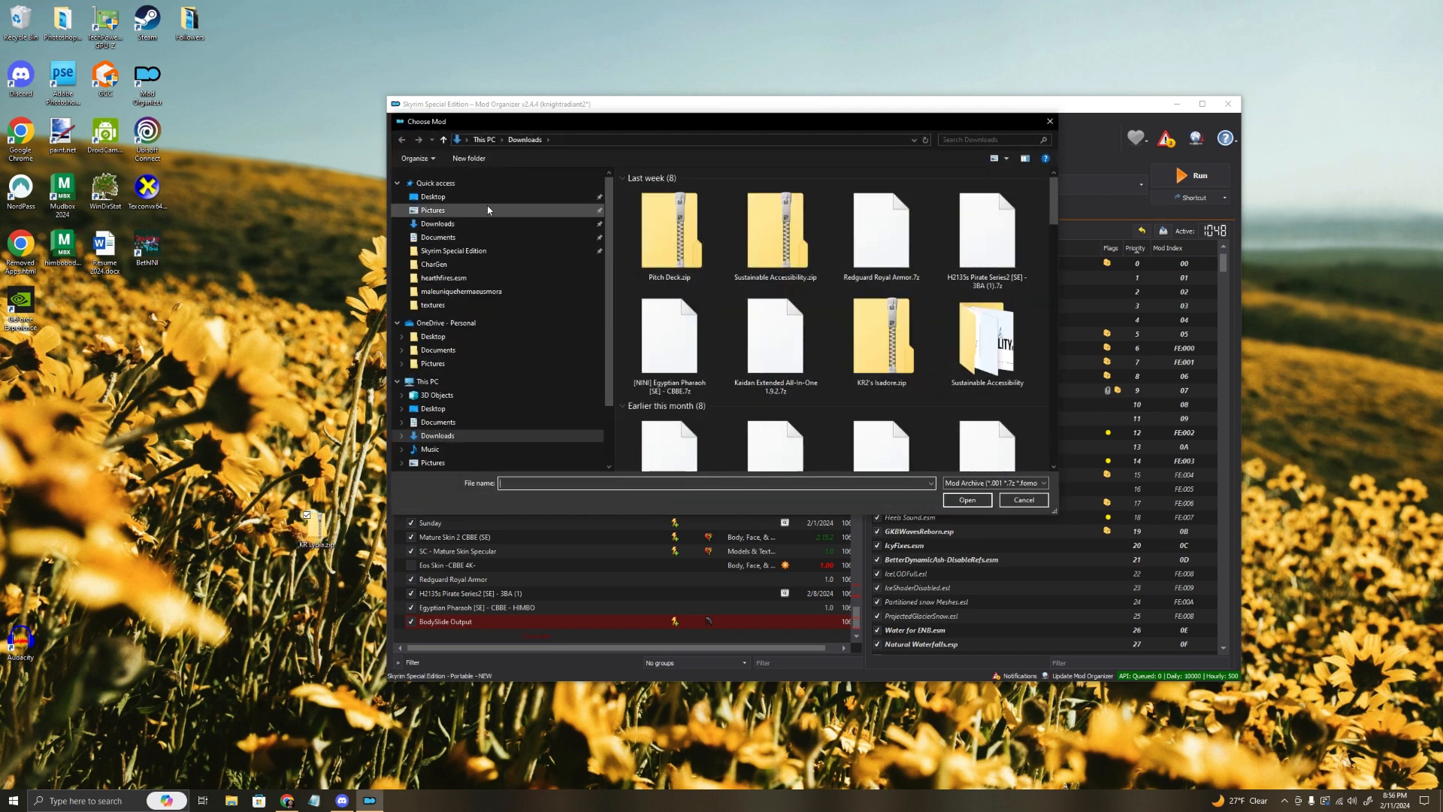
{"action": "left_click", "coordinate": [490, 199]}
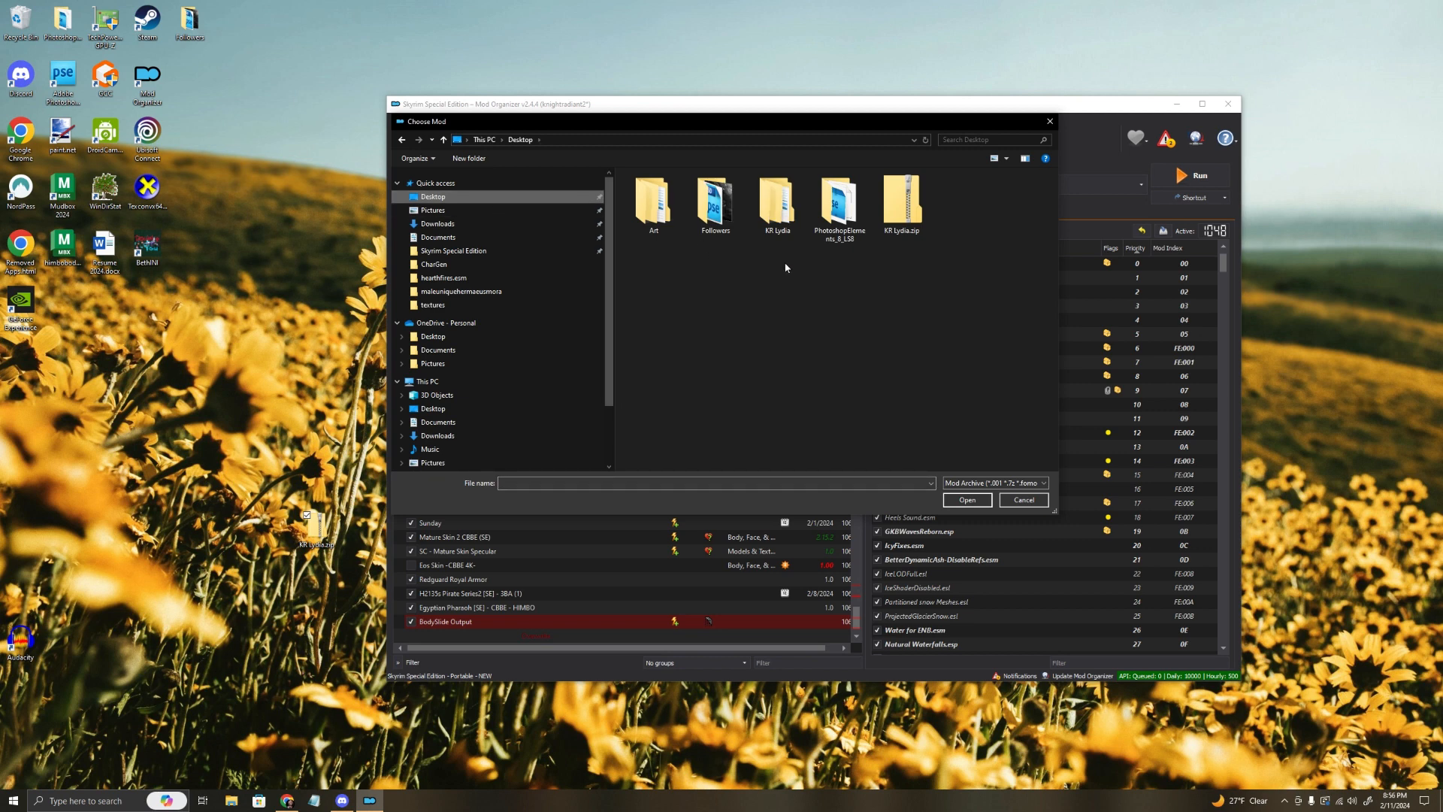
{"action": "left_click", "coordinate": [902, 201]}
{"action": "left_click", "coordinate": [968, 500]}
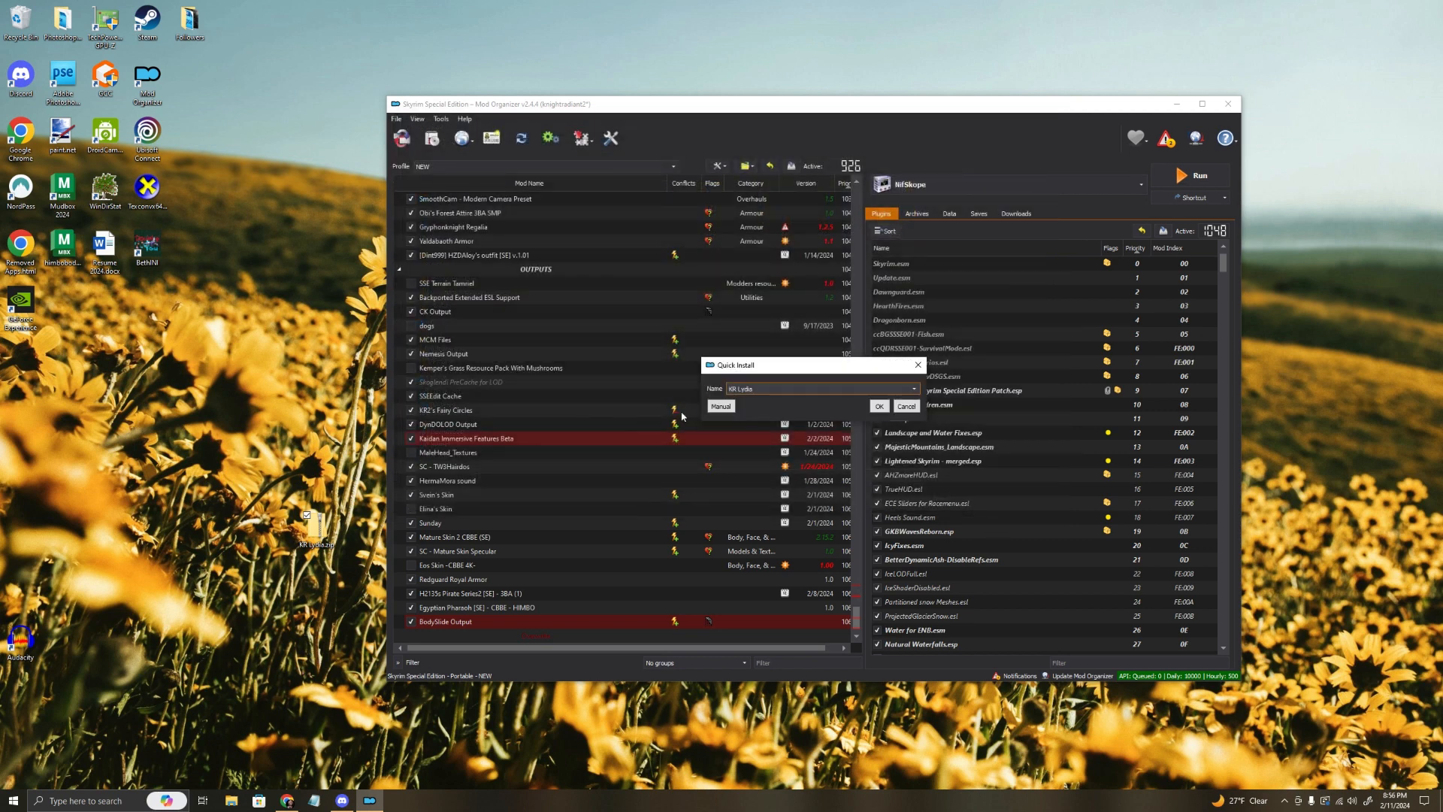
Step: Switch the KR Lydia installation to manual mode and check its meshes path down to the nif file in skyrim.esm
{"action": "left_click", "coordinate": [721, 406]}
{"action": "left_click", "coordinate": [701, 349]}
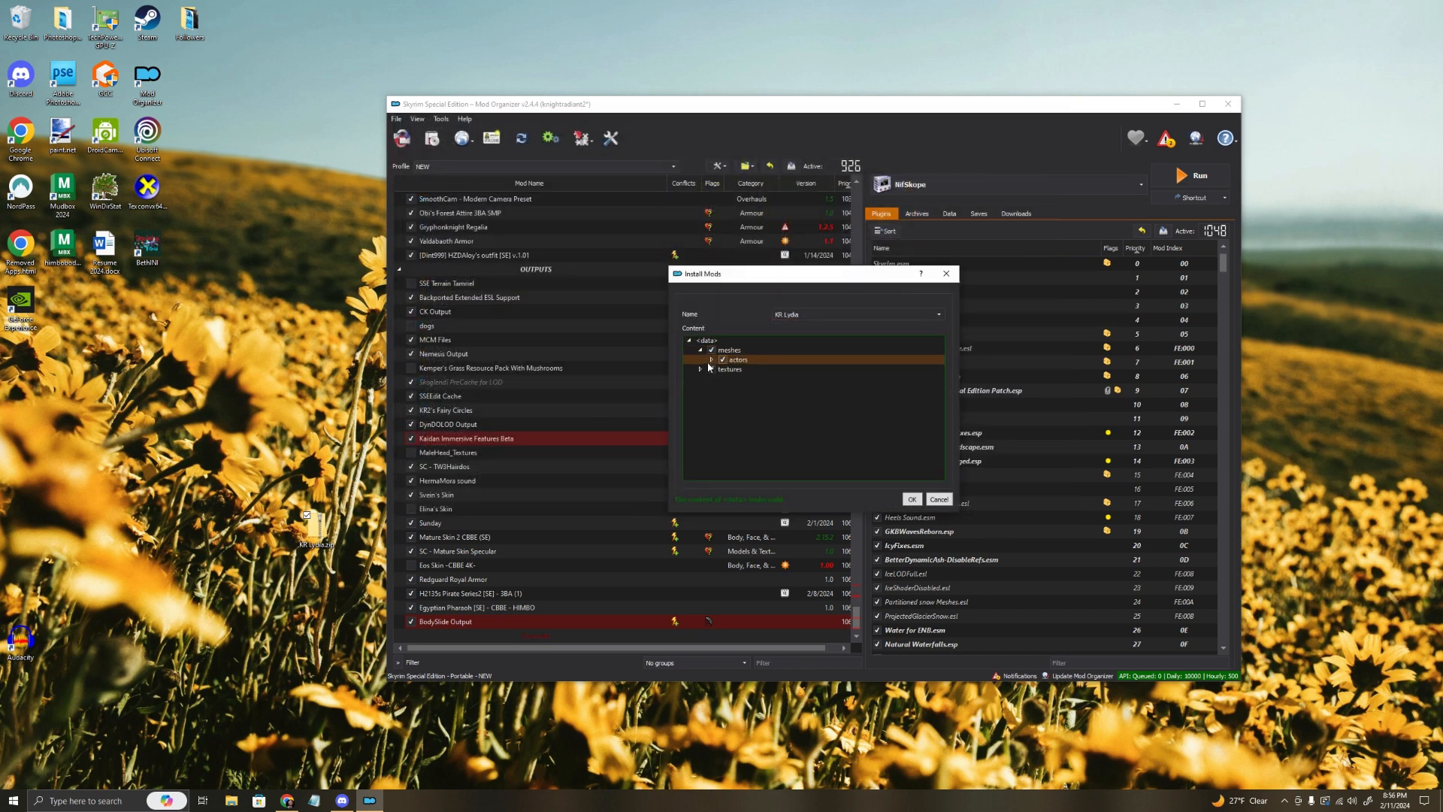
{"action": "left_click", "coordinate": [711, 360]}
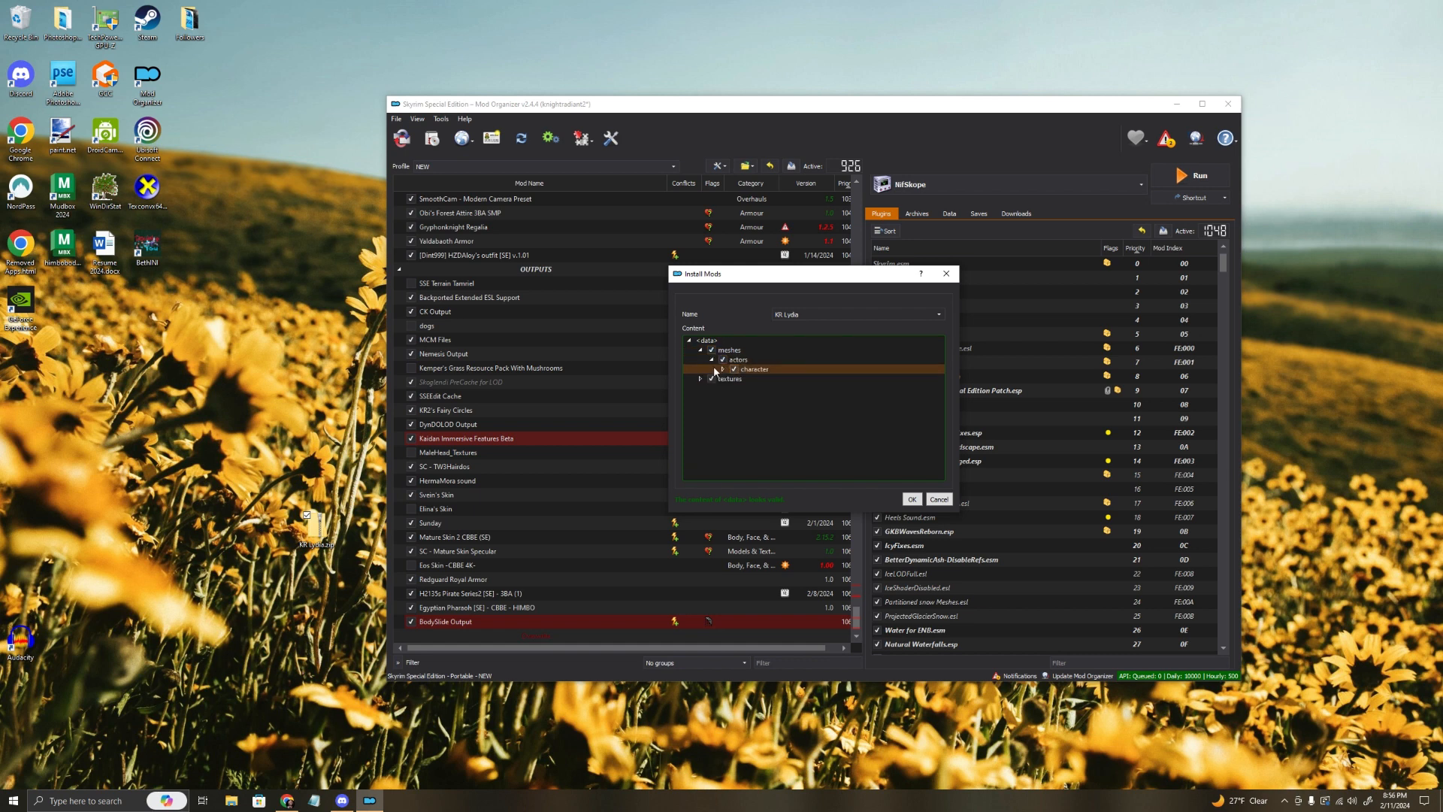
{"action": "left_click", "coordinate": [723, 369]}
{"action": "left_click", "coordinate": [734, 379]}
{"action": "left_click", "coordinate": [745, 388]}
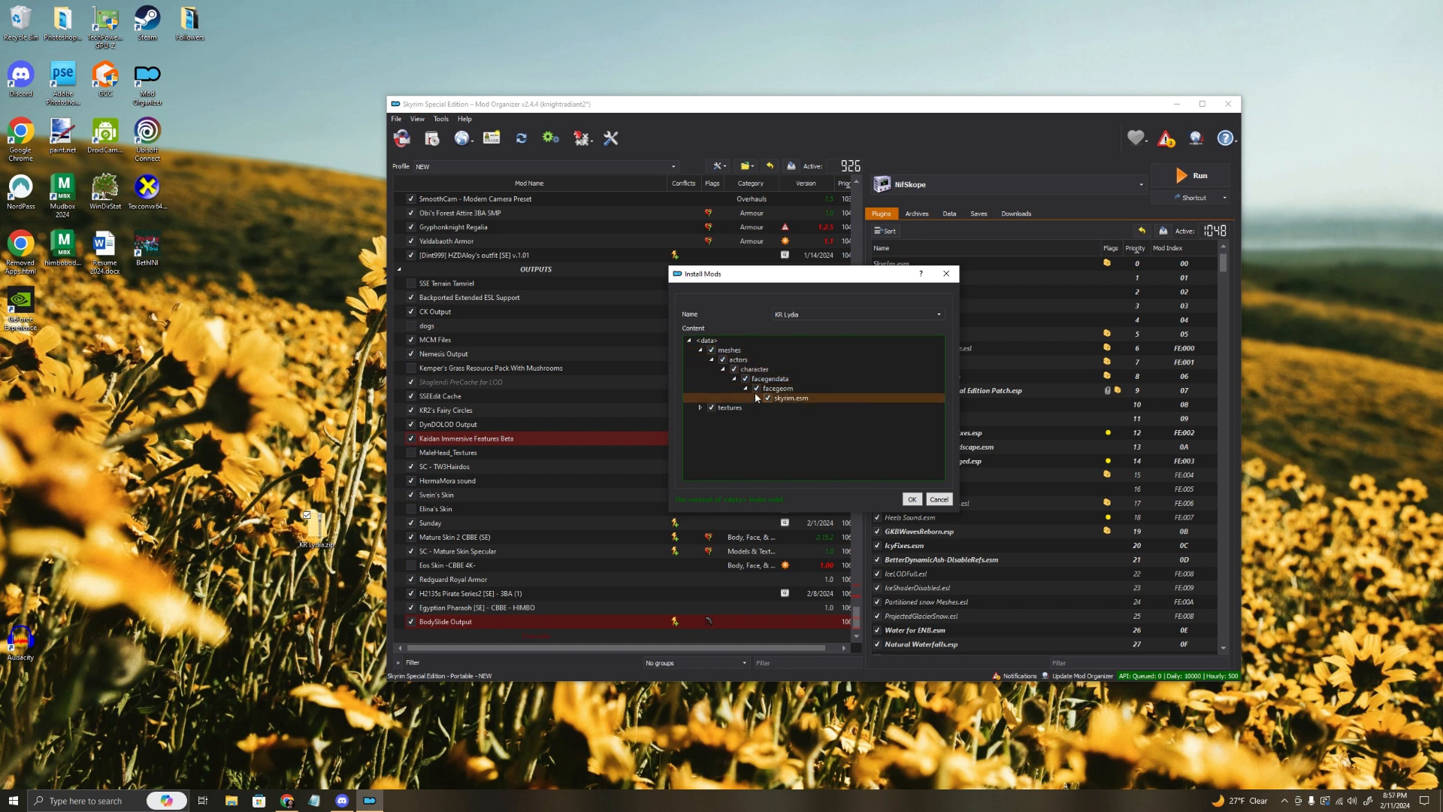
{"action": "left_click", "coordinate": [756, 397]}
Step: Check the archive's textures path down to the dds file in skyrim.esm, and install and enable KR Lydia
{"action": "left_click", "coordinate": [700, 417]}
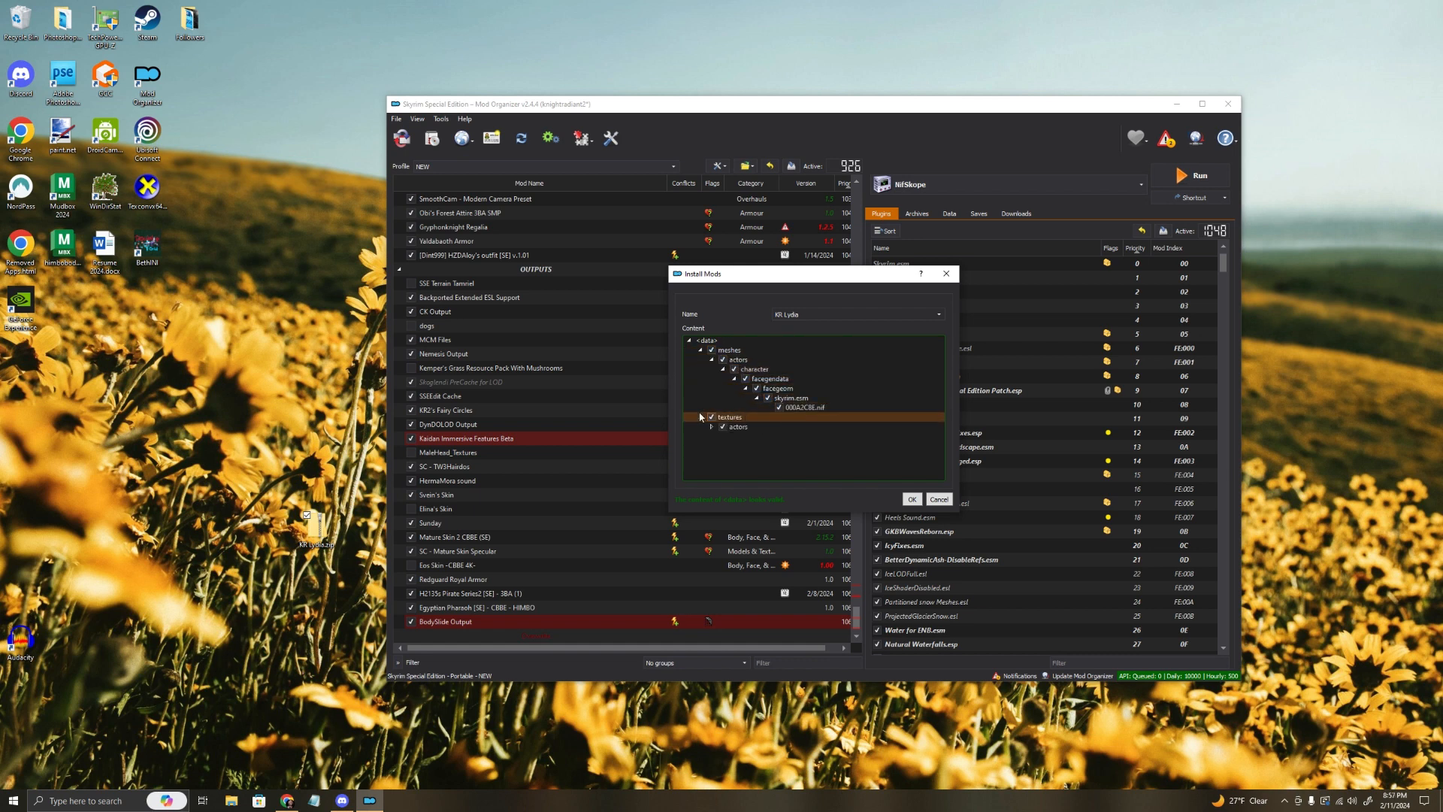
{"action": "left_click", "coordinate": [712, 426]}
{"action": "left_click", "coordinate": [723, 436]}
{"action": "left_click", "coordinate": [734, 446]}
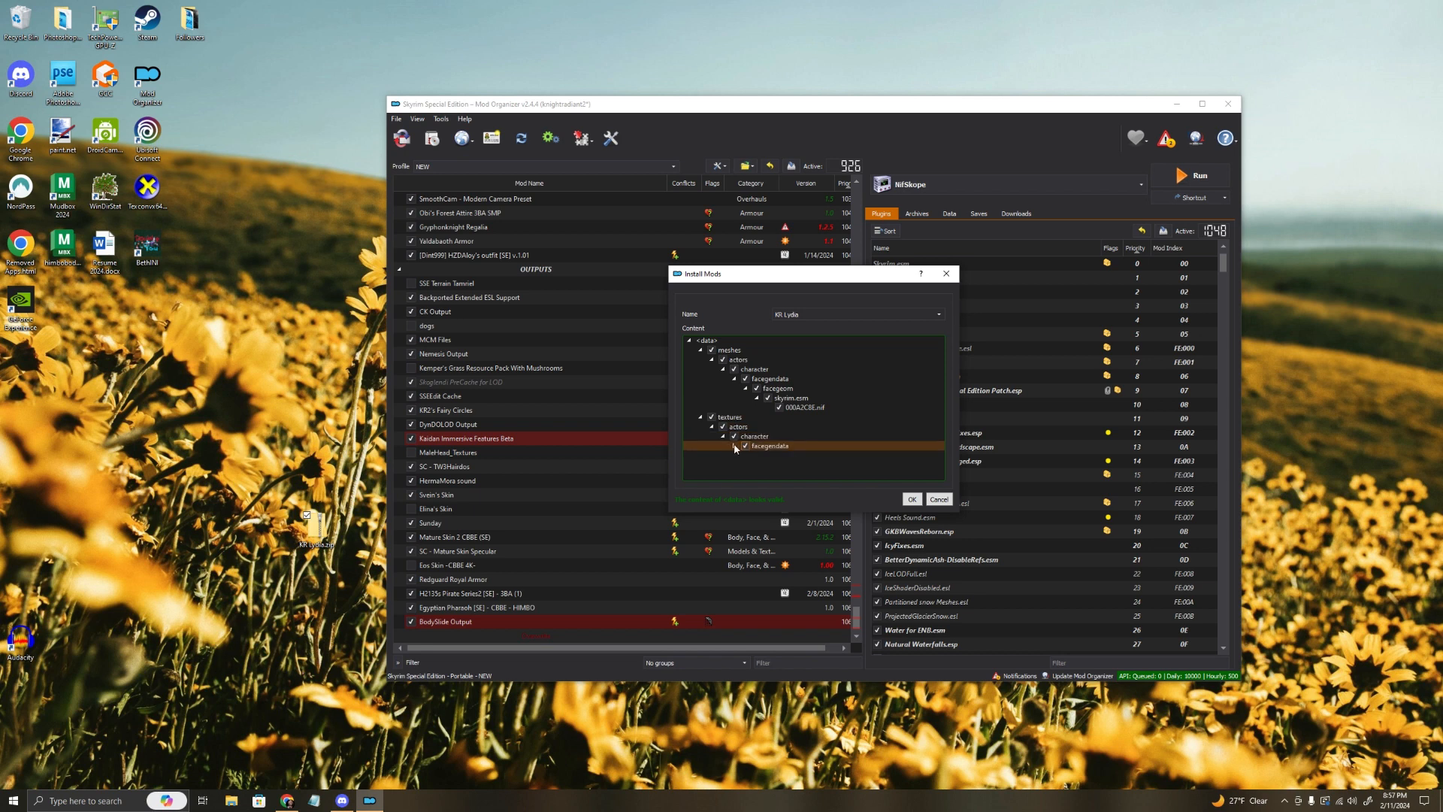
{"action": "left_click", "coordinate": [745, 454]}
{"action": "left_click", "coordinate": [751, 465]}
{"action": "left_click", "coordinate": [751, 465]}
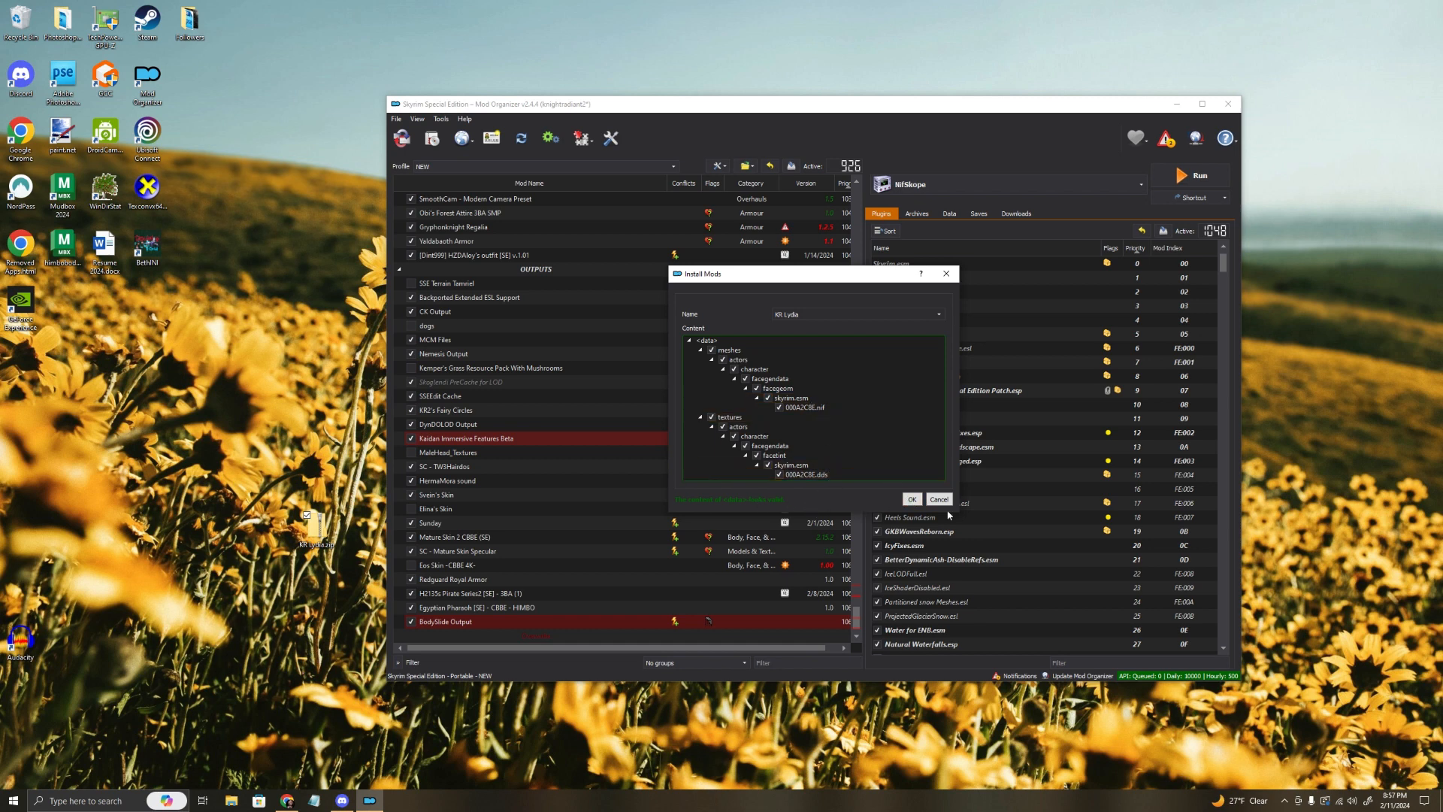
{"action": "left_click", "coordinate": [912, 499]}
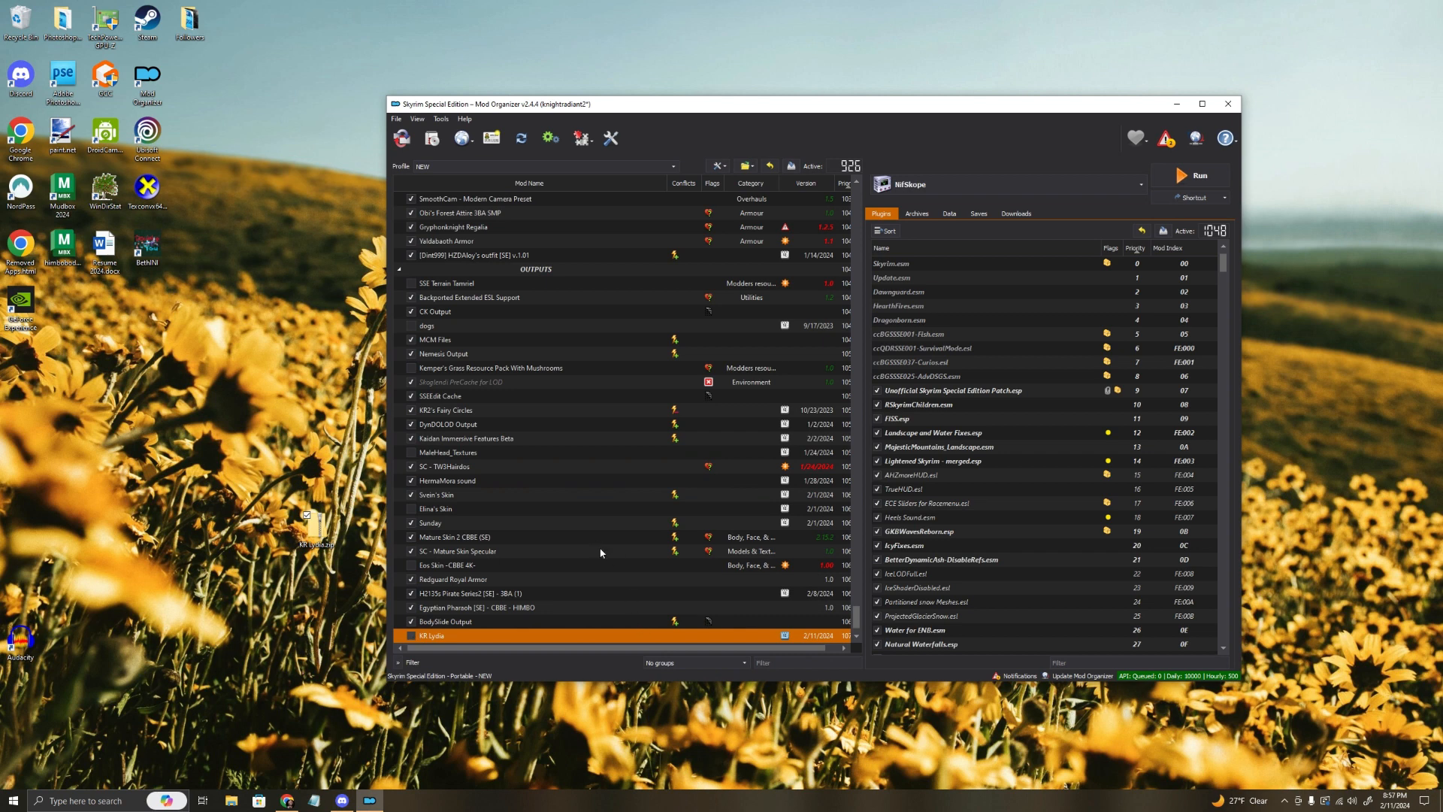
{"action": "scroll", "coordinate": [594, 560], "scroll_direction": "down", "scroll_amount": 1}
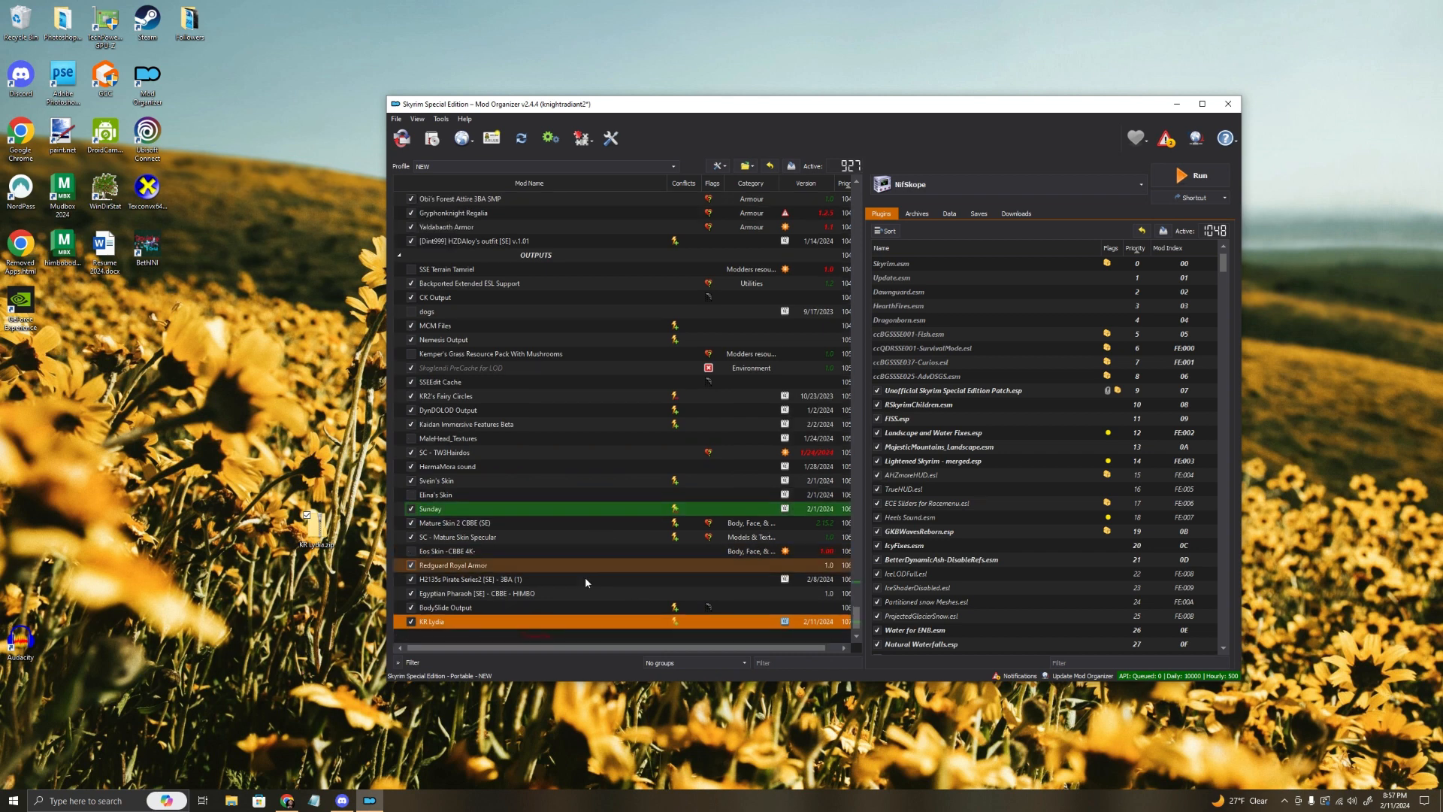
Step: Open KR Lydia's file tree, follow meshes through facegendata and facegeom to skyrim.esm, and open 000A2C8E.nif with VFS
{"action": "double_click", "coordinate": [478, 621]}
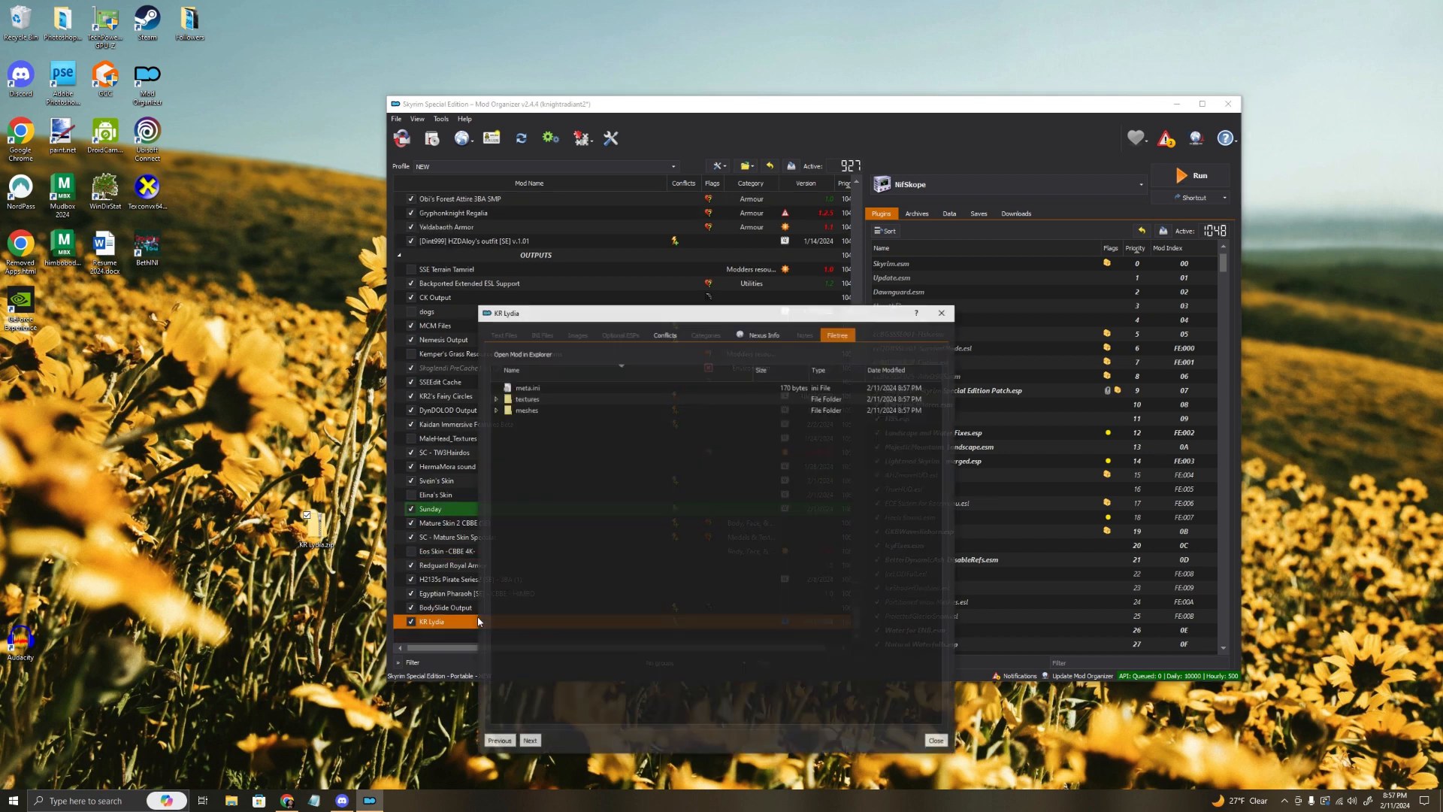
{"action": "left_click", "coordinate": [495, 410]}
{"action": "left_click", "coordinate": [507, 421]}
{"action": "left_click", "coordinate": [518, 433]}
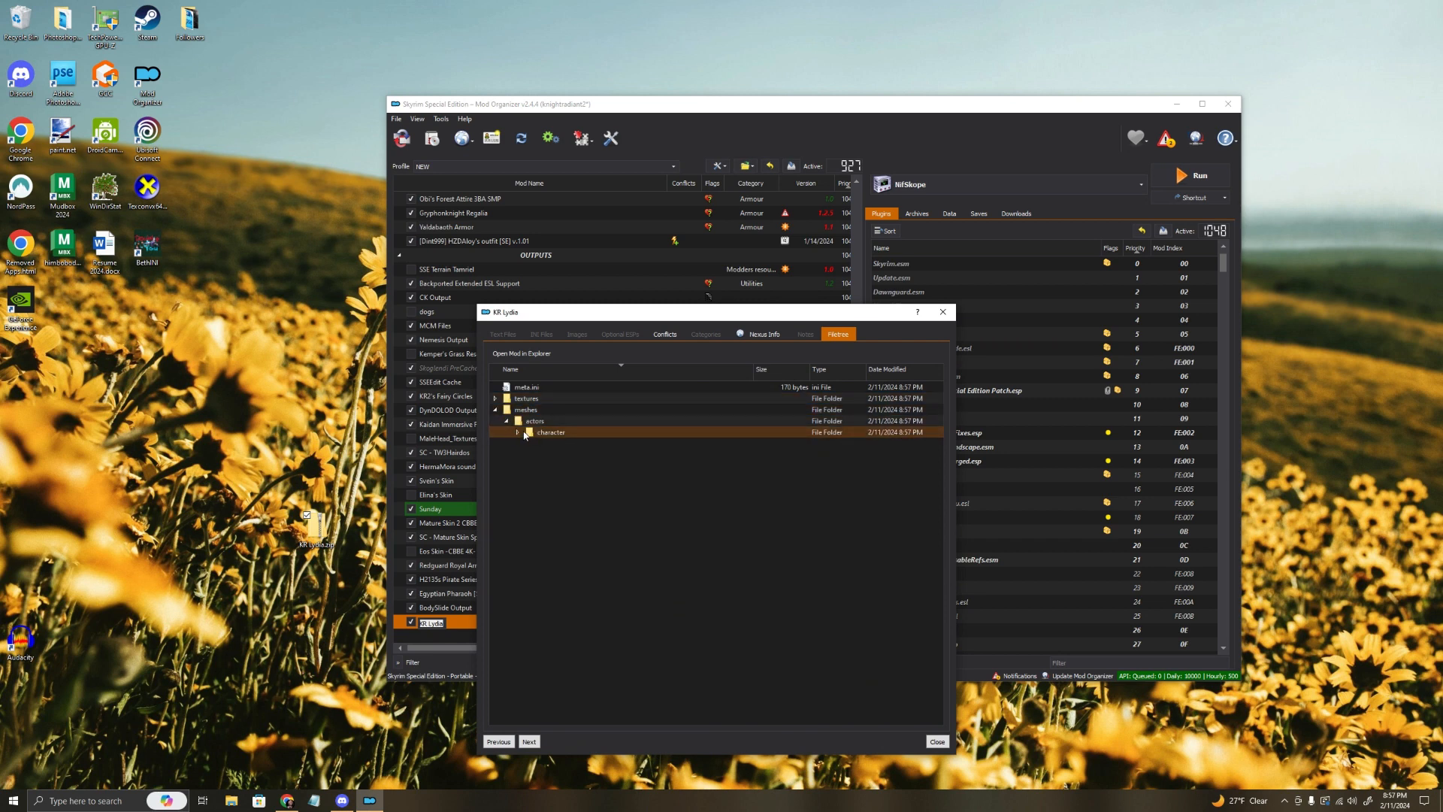
{"action": "left_click", "coordinate": [529, 443]}
{"action": "left_click", "coordinate": [540, 455]}
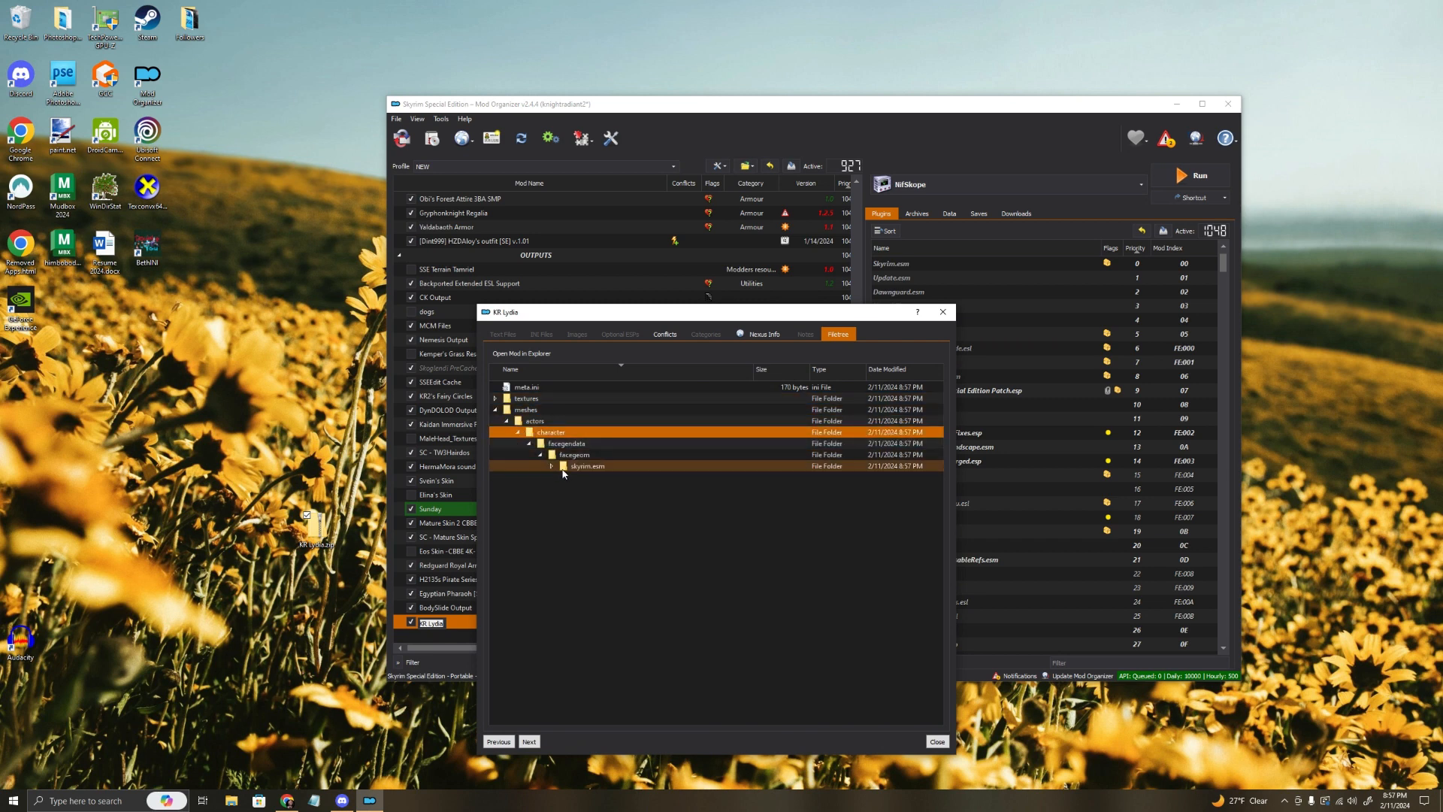
{"action": "left_click", "coordinate": [552, 466]}
{"action": "right_click", "coordinate": [590, 478]}
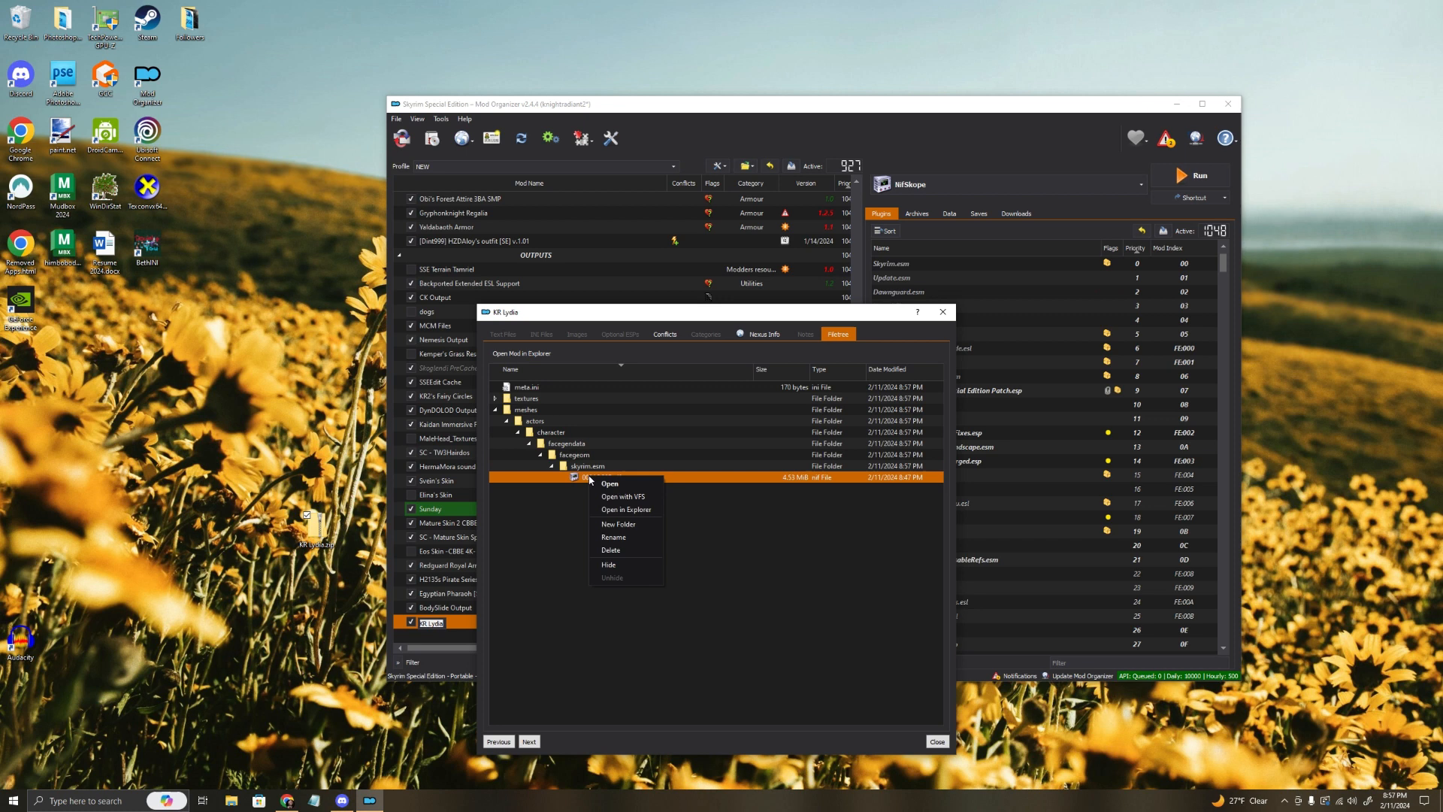
{"action": "left_click", "coordinate": [624, 496]}
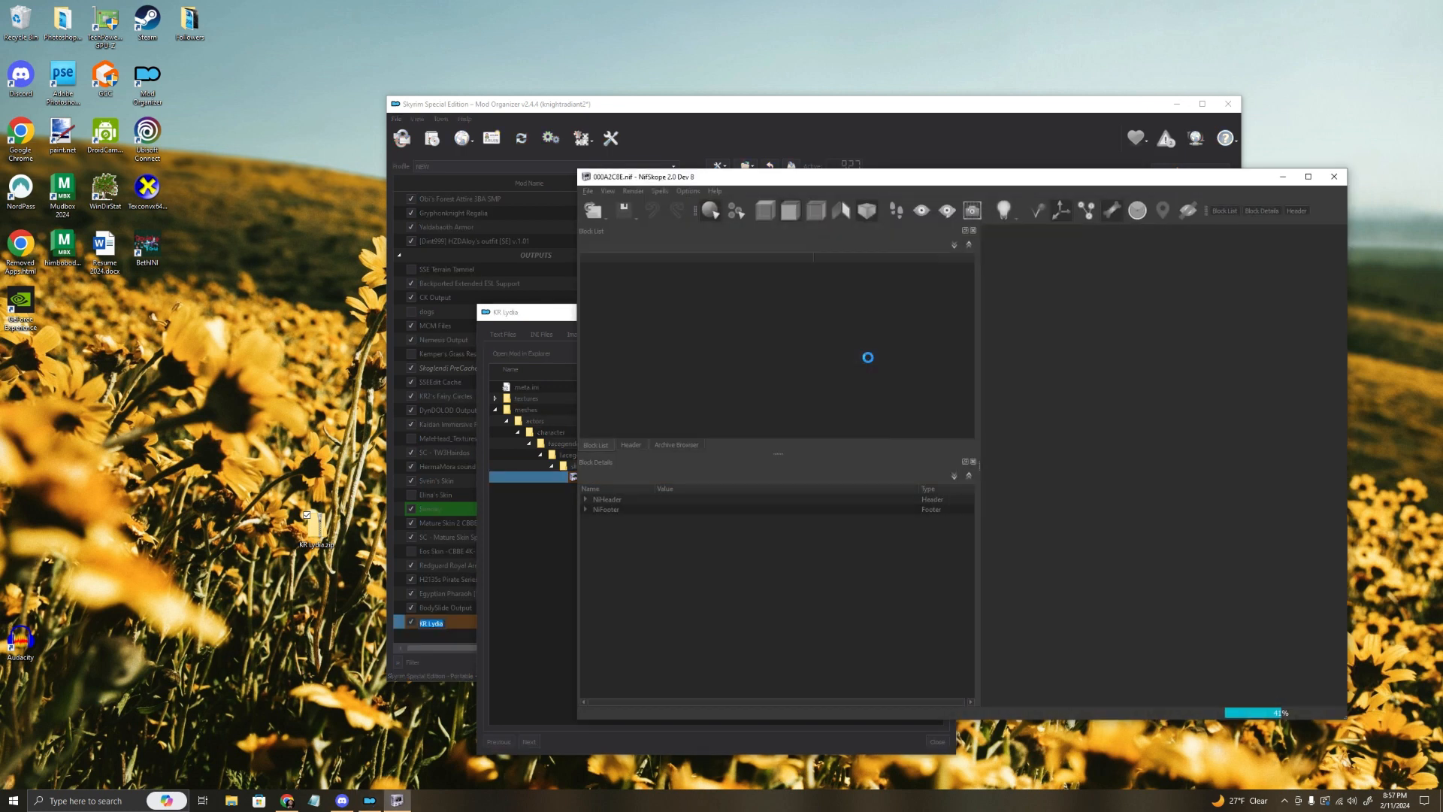
Step: Expand the nif's blocks and list the textures in the 00KLH_FemaleHeadNord shape's BSShaderTextureSet
{"action": "left_click_drag", "start_coordinate": [1160, 181], "coordinate": [906, 153]}
{"action": "scroll", "coordinate": [981, 481], "scroll_direction": "up", "scroll_amount": 3}
{"action": "left_click_drag", "start_coordinate": [982, 481], "coordinate": [1028, 413]}
{"action": "scroll", "coordinate": [1009, 426], "scroll_direction": "up", "scroll_amount": 4}
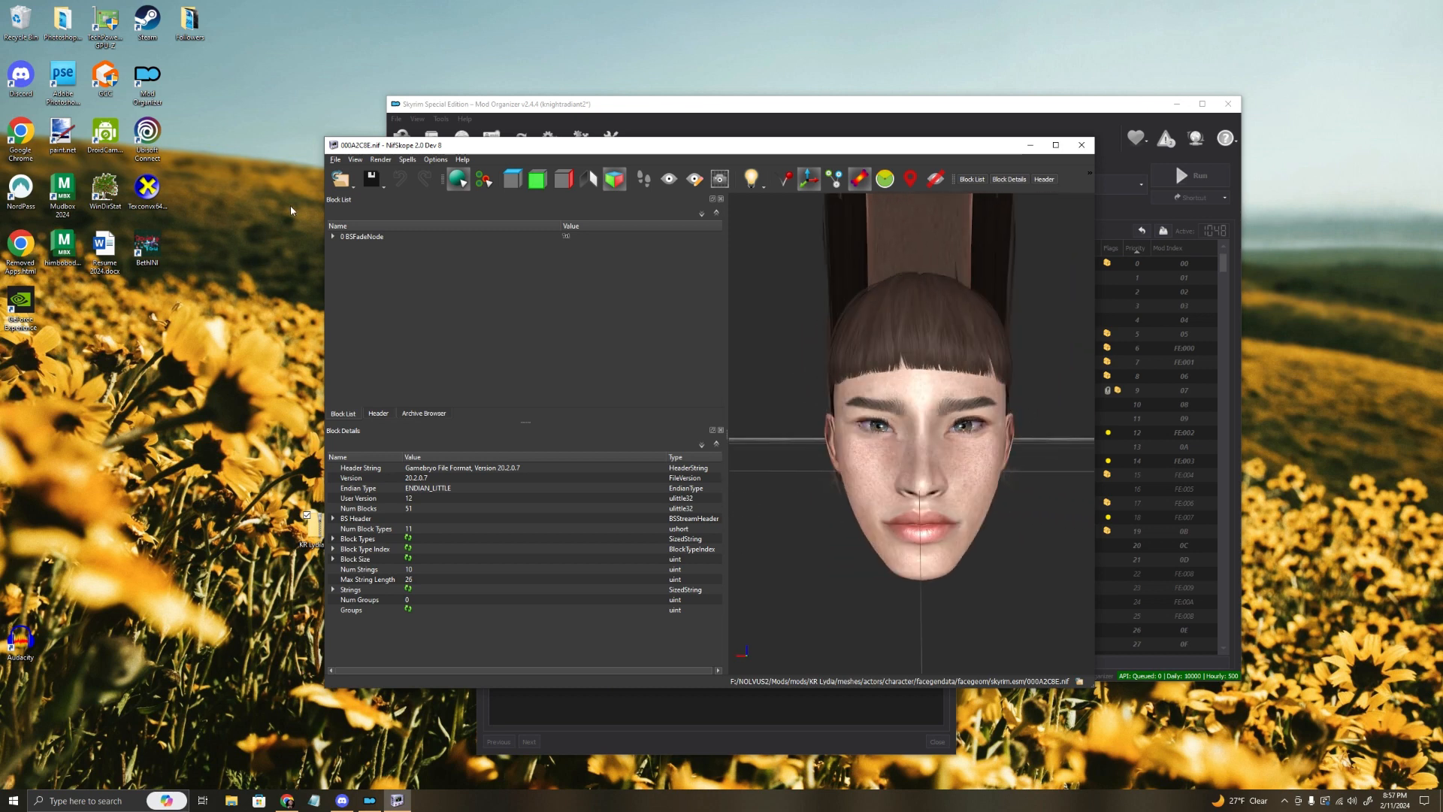
{"action": "left_click", "coordinate": [333, 237]}
{"action": "left_click", "coordinate": [344, 268]}
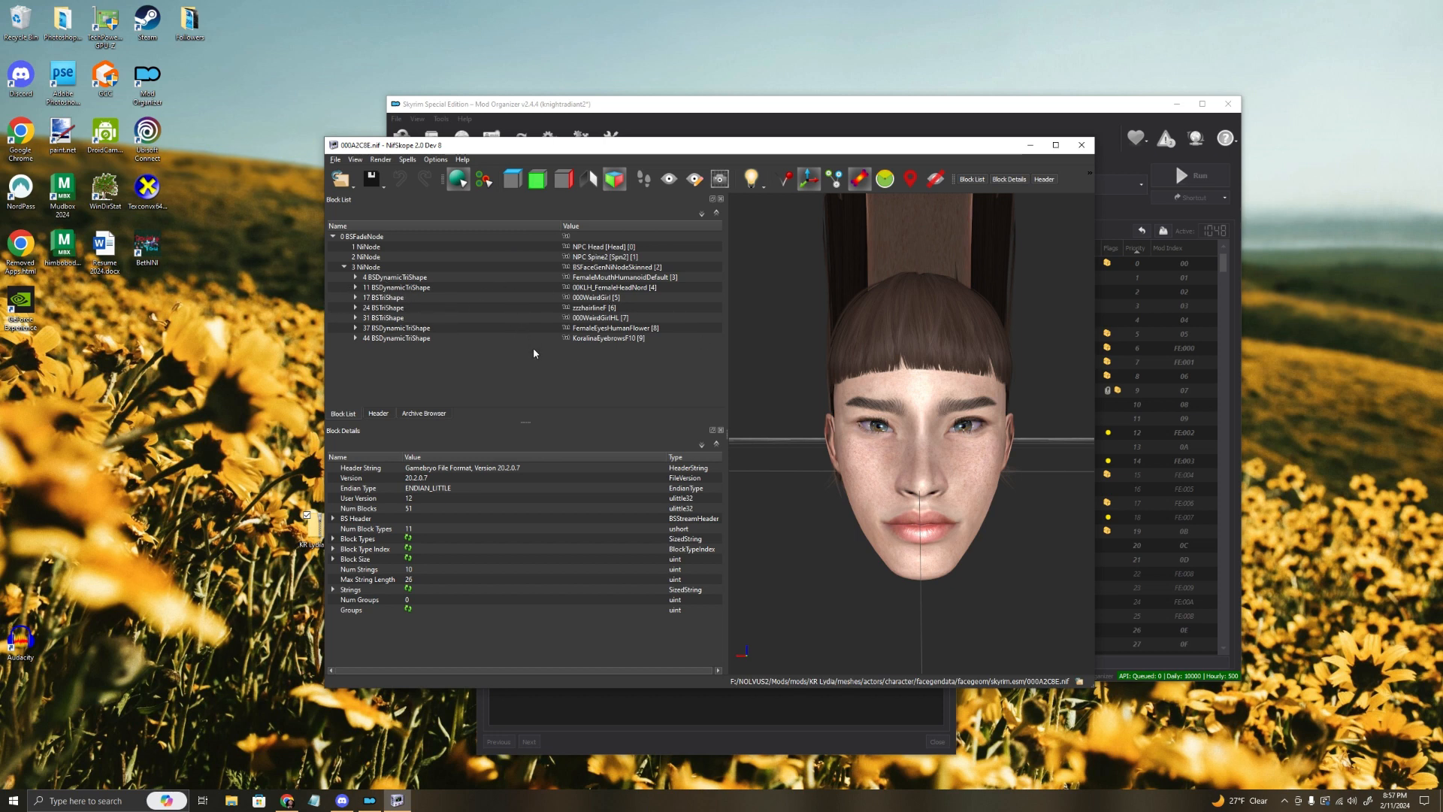
{"action": "left_click", "coordinate": [632, 288]}
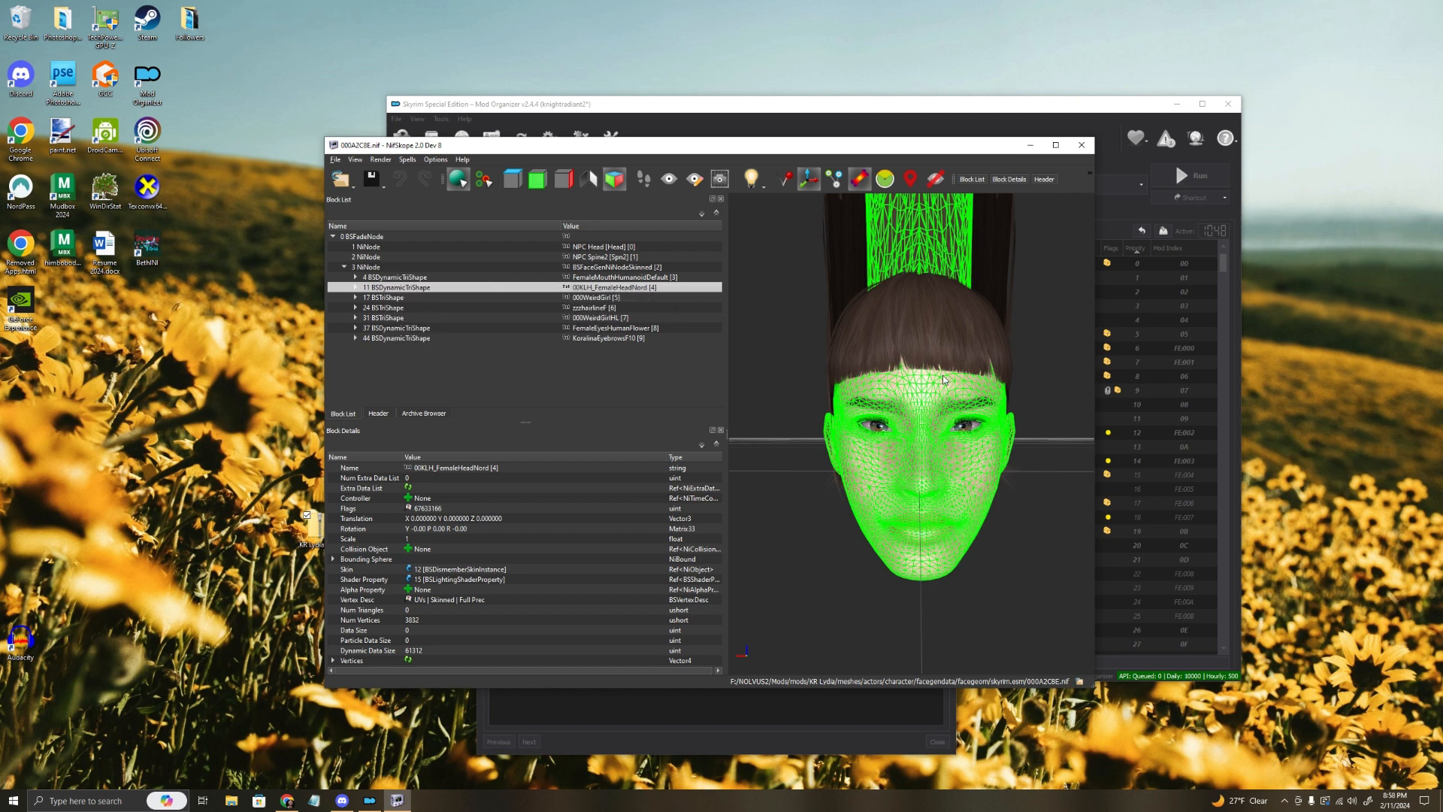
{"action": "left_click", "coordinate": [356, 288]}
{"action": "left_click", "coordinate": [367, 308]}
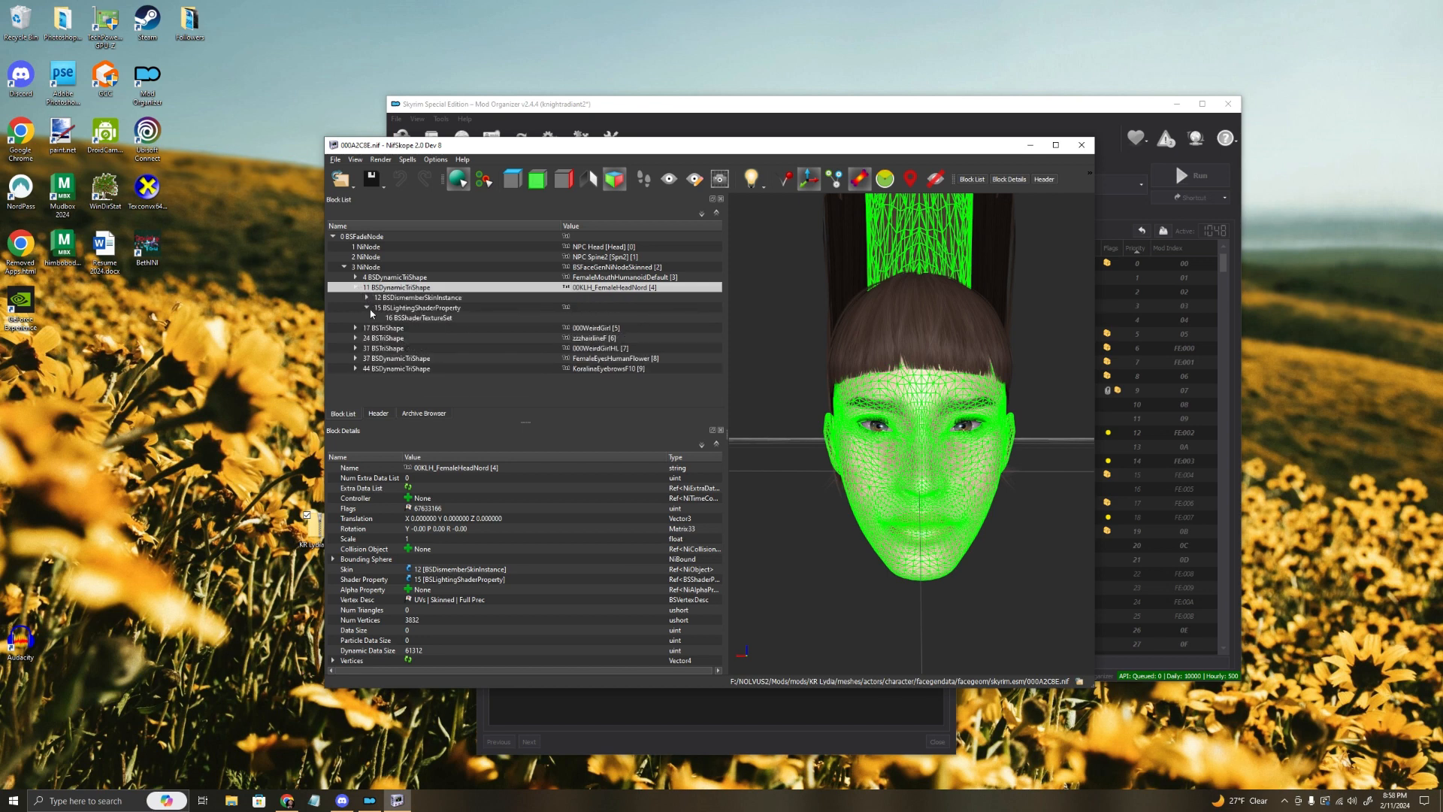
{"action": "left_click", "coordinate": [410, 318]}
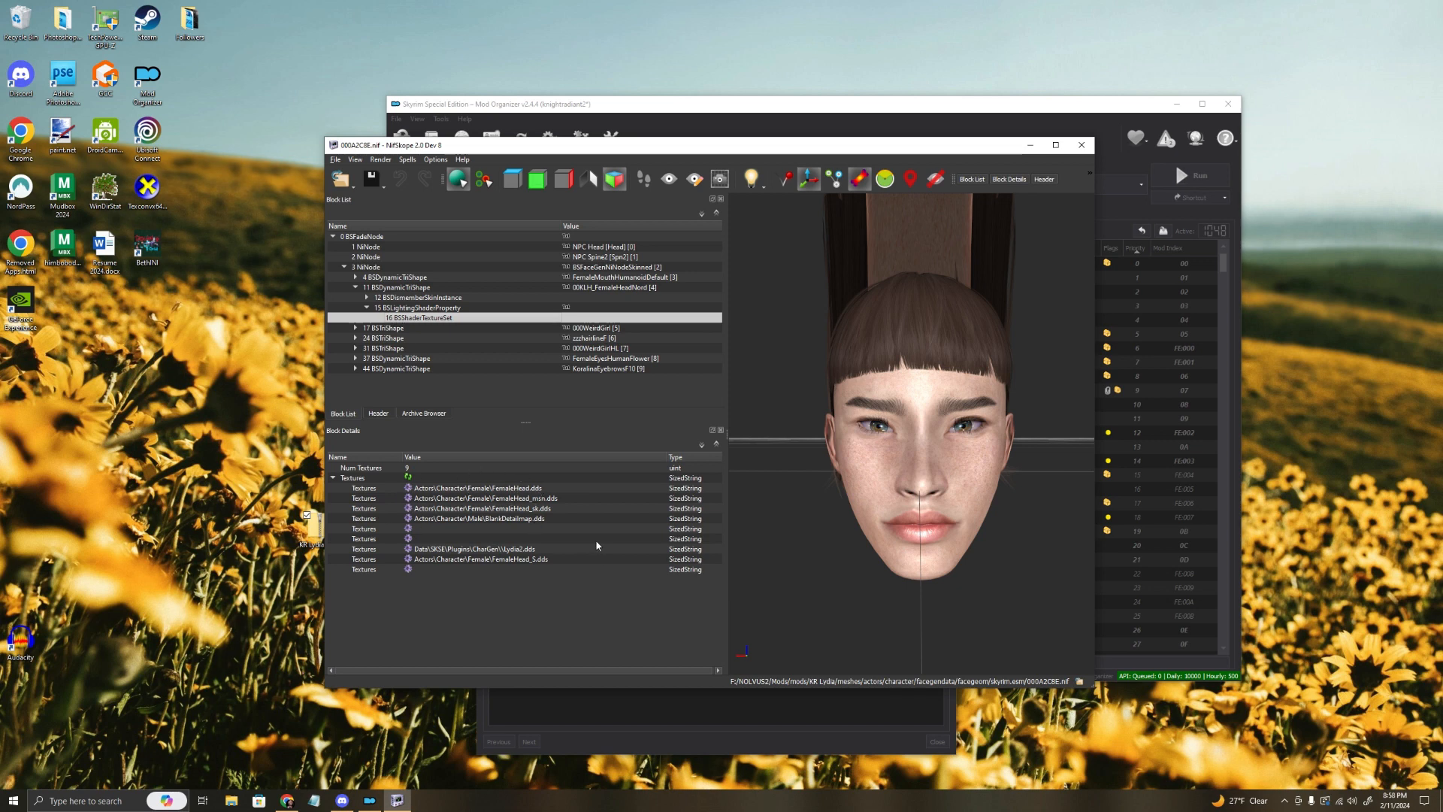
Step: Examine the Lydia2.dds tint texture entry and how the tint appears on the face from several angles
{"action": "left_click", "coordinate": [475, 549]}
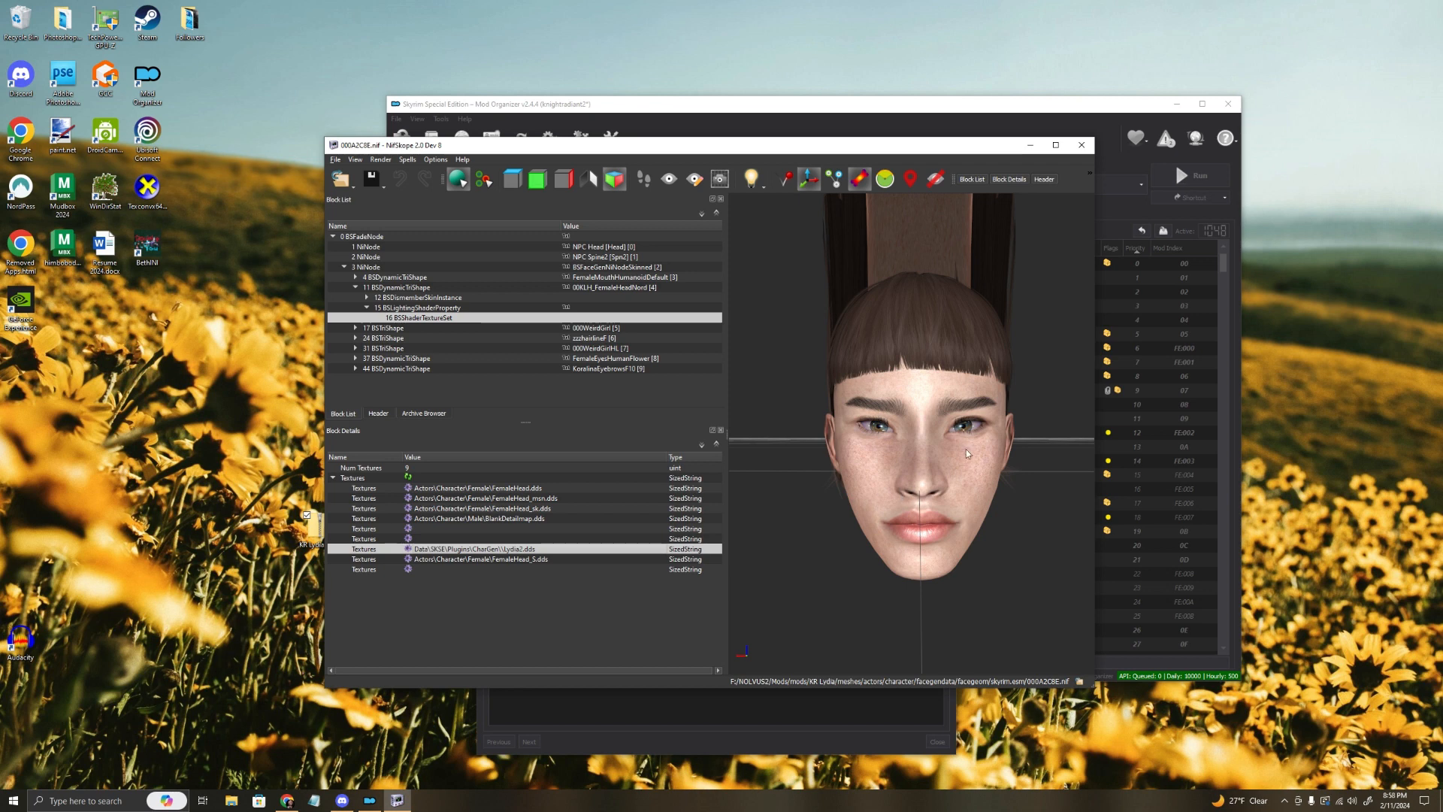
{"action": "mouse_move", "coordinate": [904, 475]}
{"action": "left_mouse_down"}
{"action": "mouse_move", "coordinate": [872, 474]}
{"action": "mouse_move", "coordinate": [955, 468]}
{"action": "mouse_move", "coordinate": [904, 475]}
{"action": "left_mouse_up"}
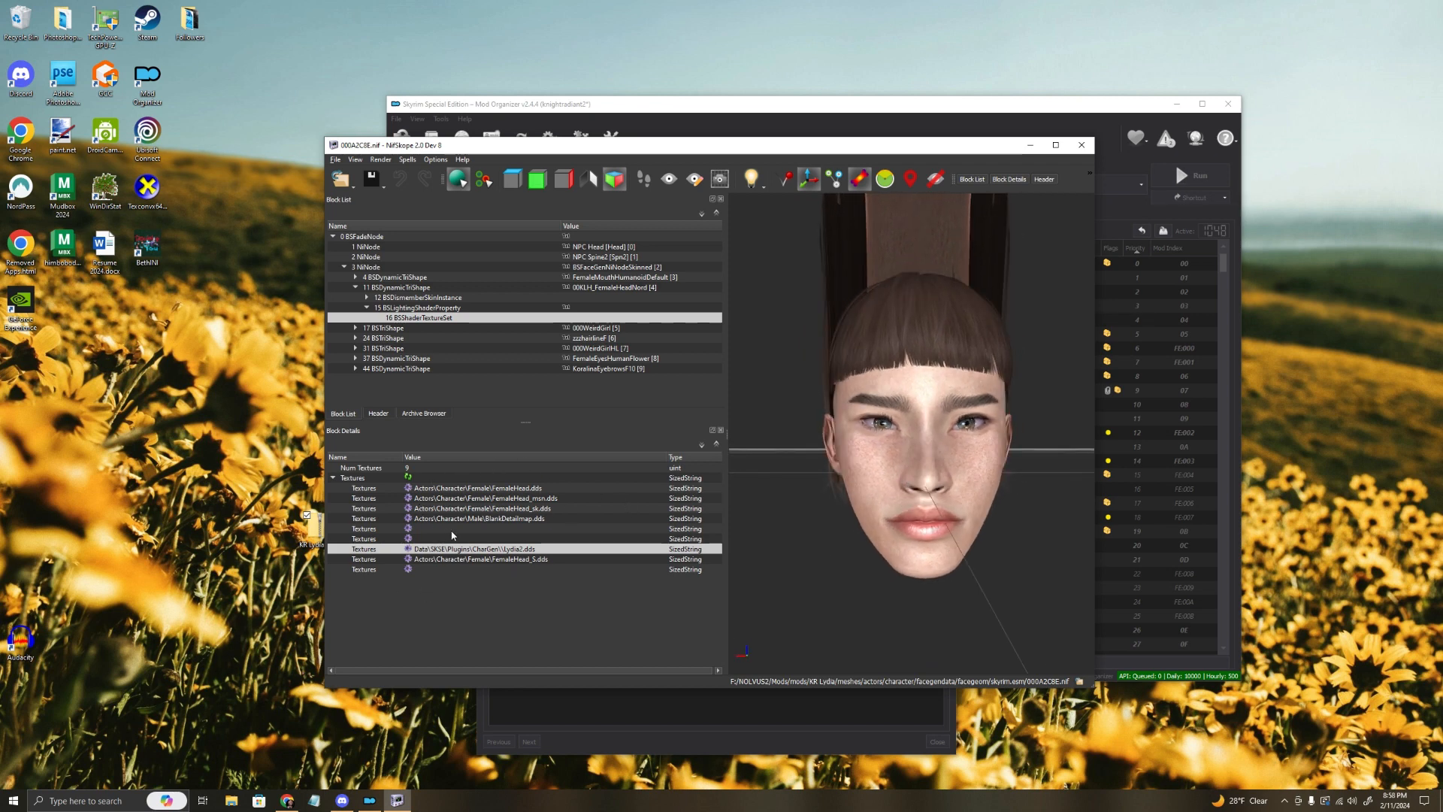
{"action": "left_click_drag", "start_coordinate": [923, 427], "coordinate": [916, 433]}
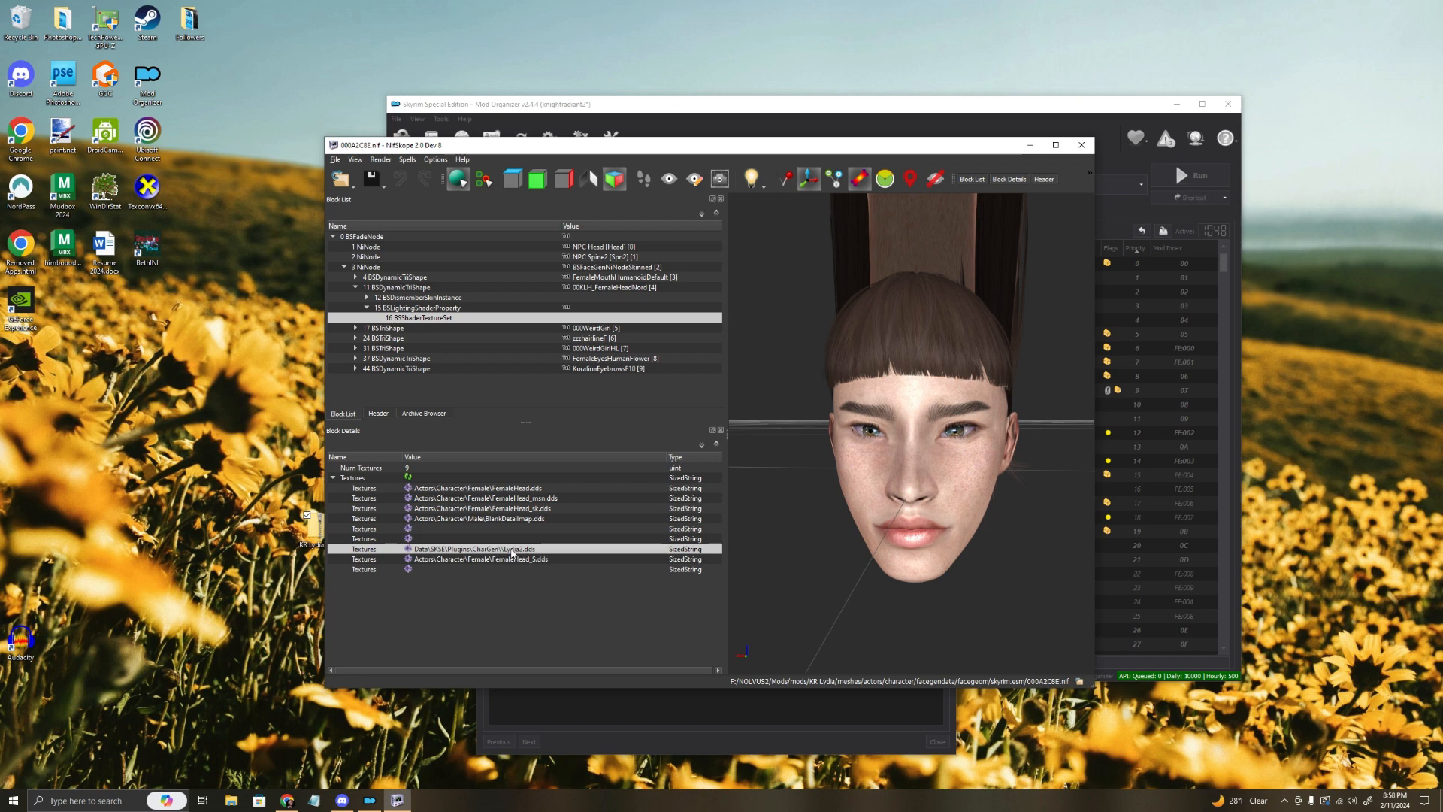
{"action": "mouse_move", "coordinate": [958, 484]}
{"action": "left_mouse_down"}
{"action": "mouse_move", "coordinate": [918, 476]}
{"action": "mouse_move", "coordinate": [989, 478]}
{"action": "mouse_move", "coordinate": [966, 480]}
{"action": "left_mouse_up"}
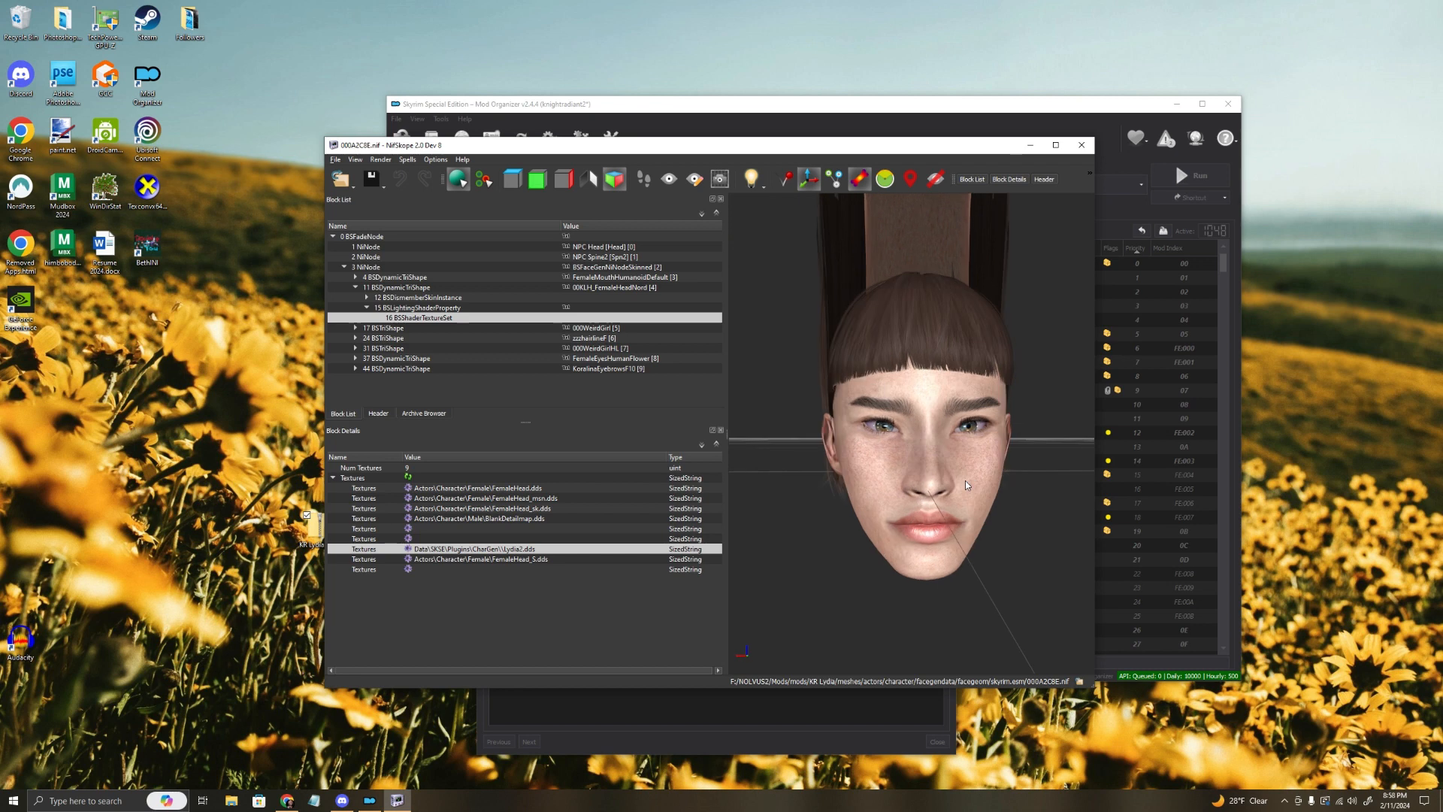
Step: Try an invalid tint texture path by changing CharGen to CharyGen, and inspect the face
{"action": "double_click", "coordinate": [484, 549]}
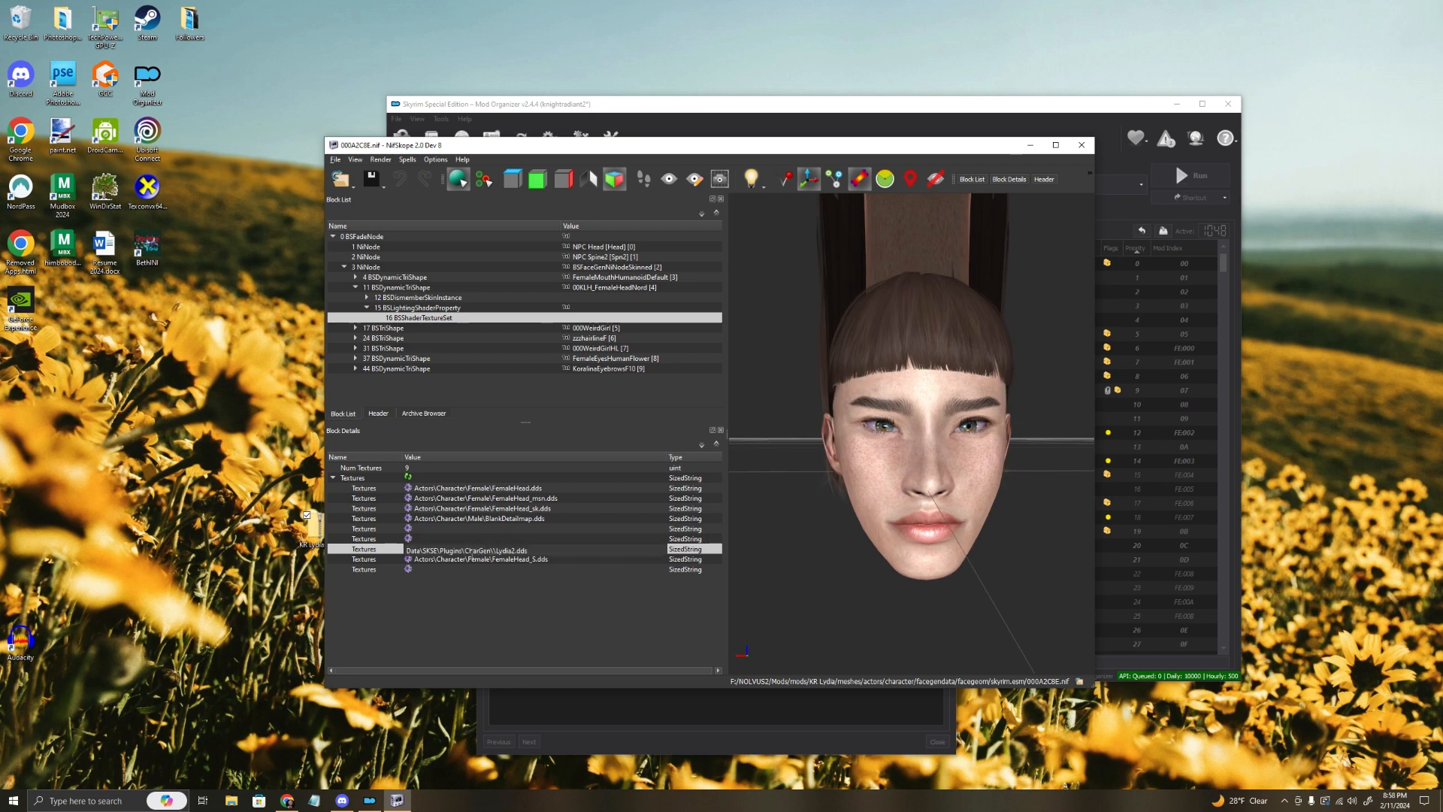
{"action": "type", "text": "y"}
{"action": "key", "text": "Return"}
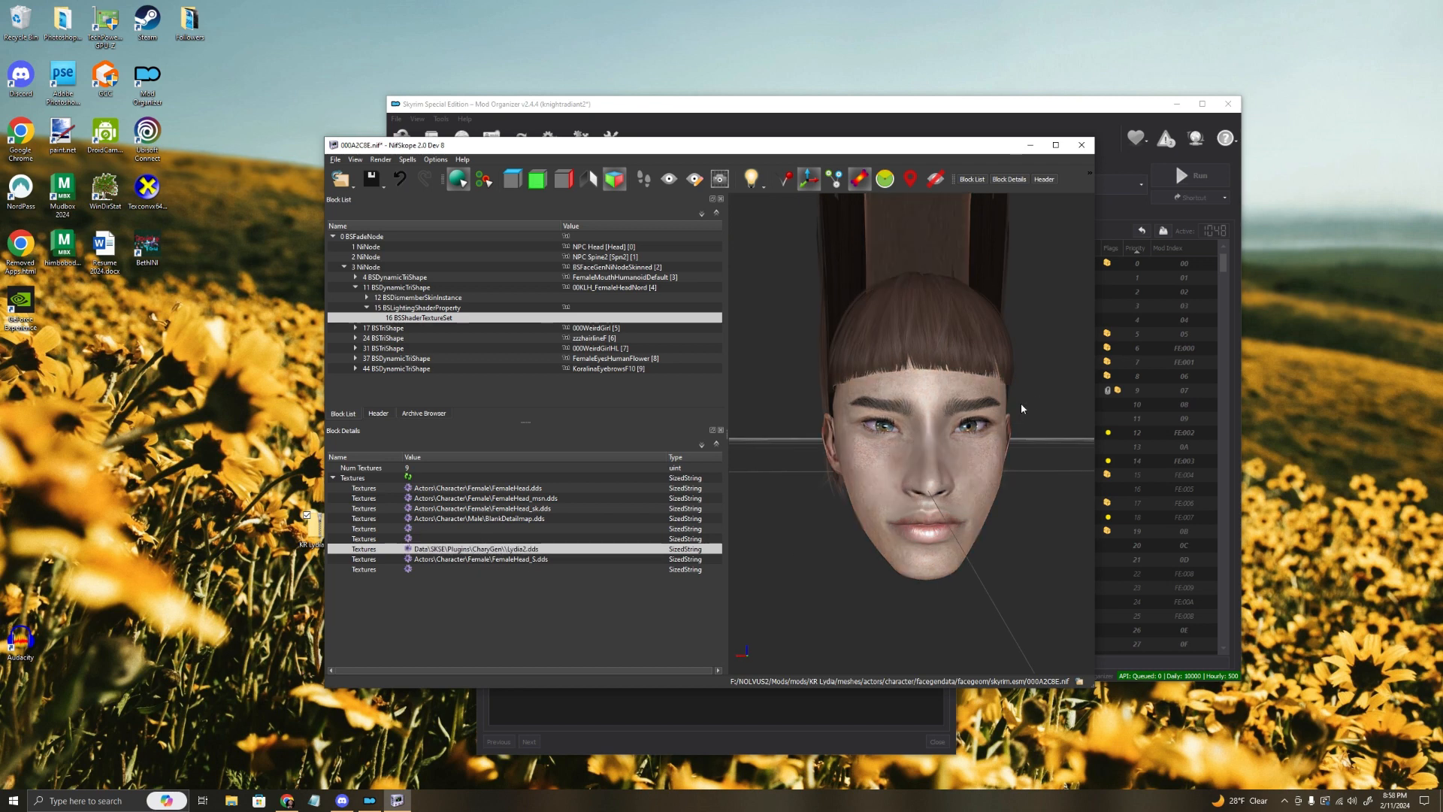
{"action": "mouse_move", "coordinate": [1021, 403]}
{"action": "left_mouse_down"}
{"action": "mouse_move", "coordinate": [906, 413]}
{"action": "mouse_move", "coordinate": [1000, 421]}
{"action": "left_mouse_up"}
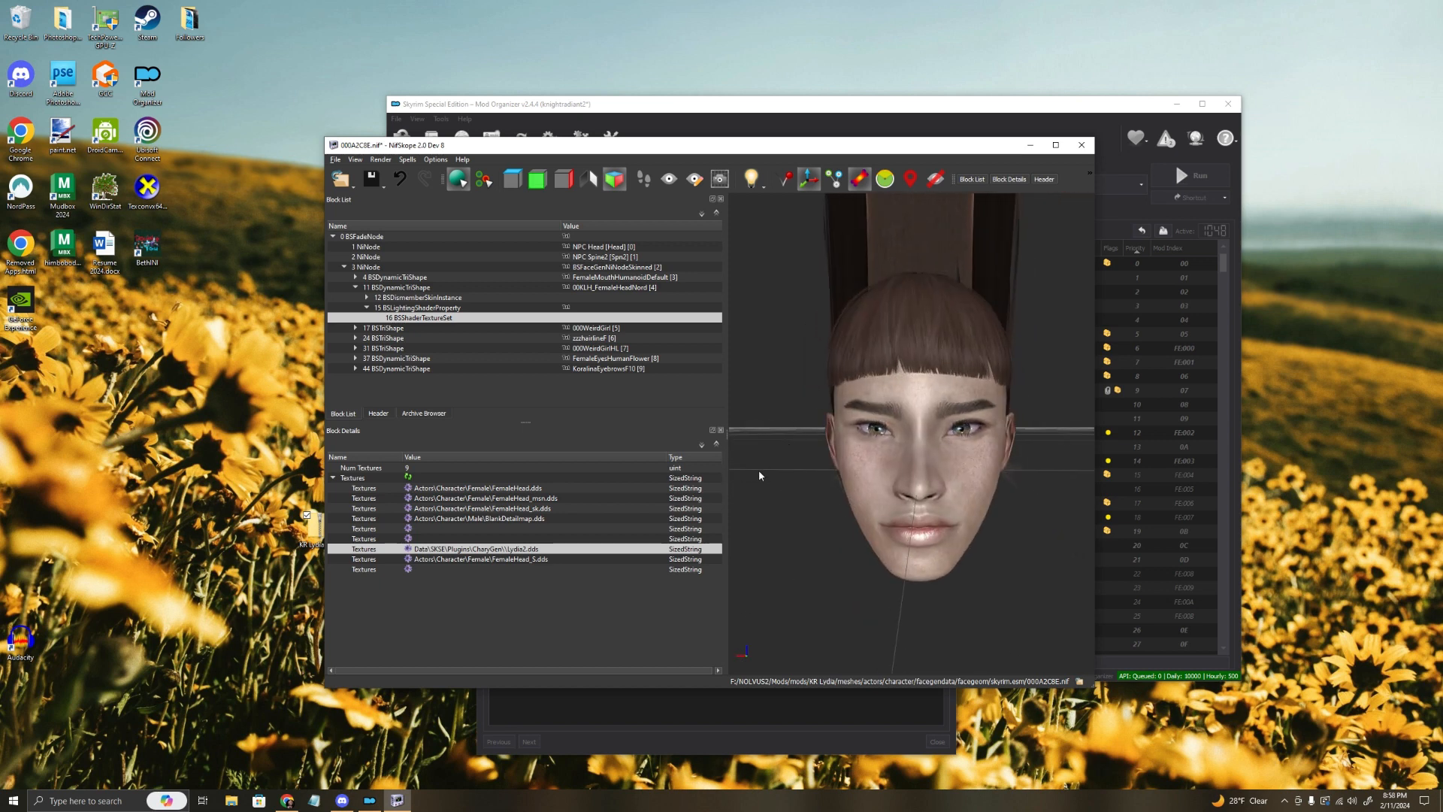
{"action": "left_click_drag", "start_coordinate": [830, 374], "coordinate": [927, 431]}
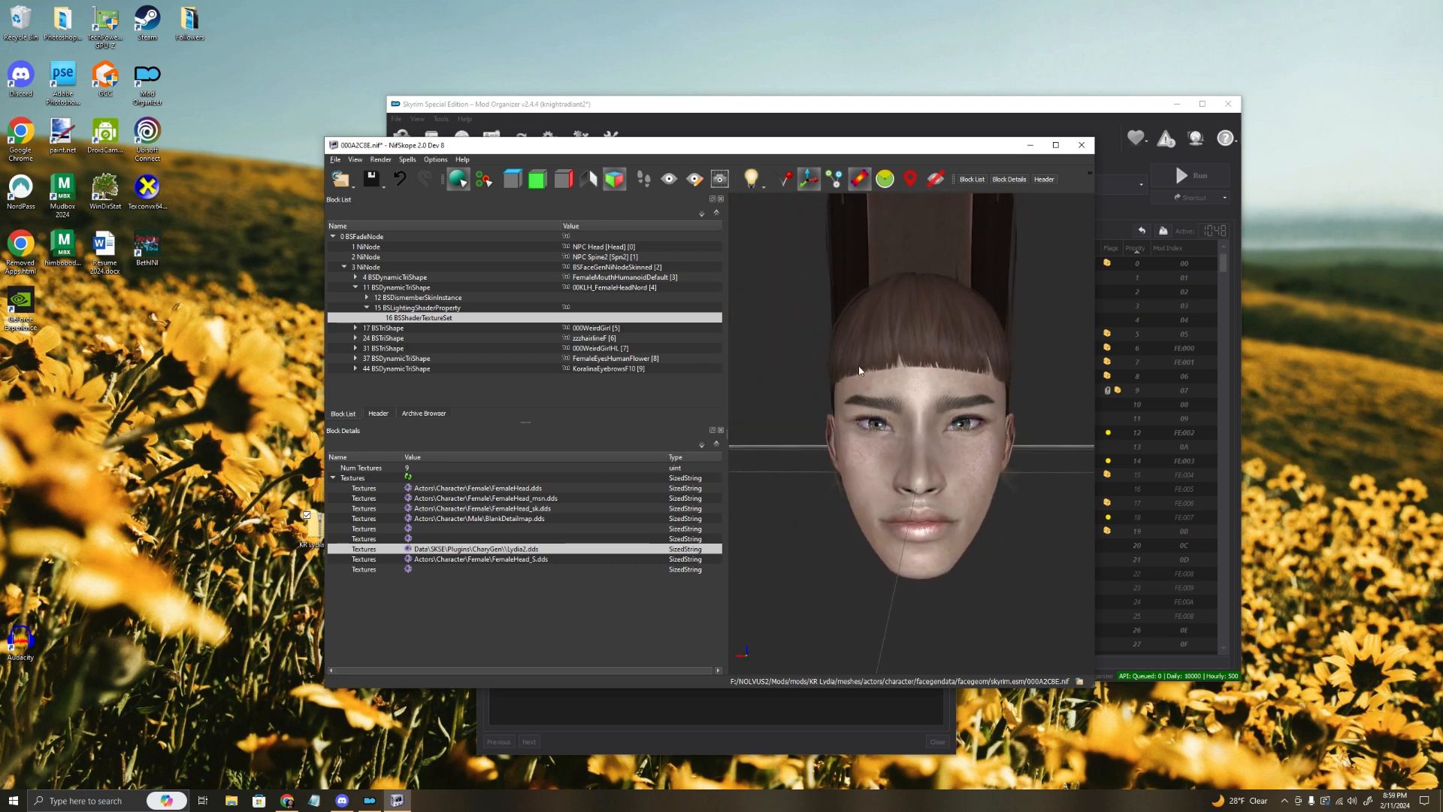
Step: Set the head's tint texture path to actors\character\facegendata\facetint\skyrim.esm\000a2c8e.dds and inspect the face
{"action": "double_click", "coordinate": [496, 550]}
{"action": "left_click_drag", "start_coordinate": [518, 550], "coordinate": [209, 508]}
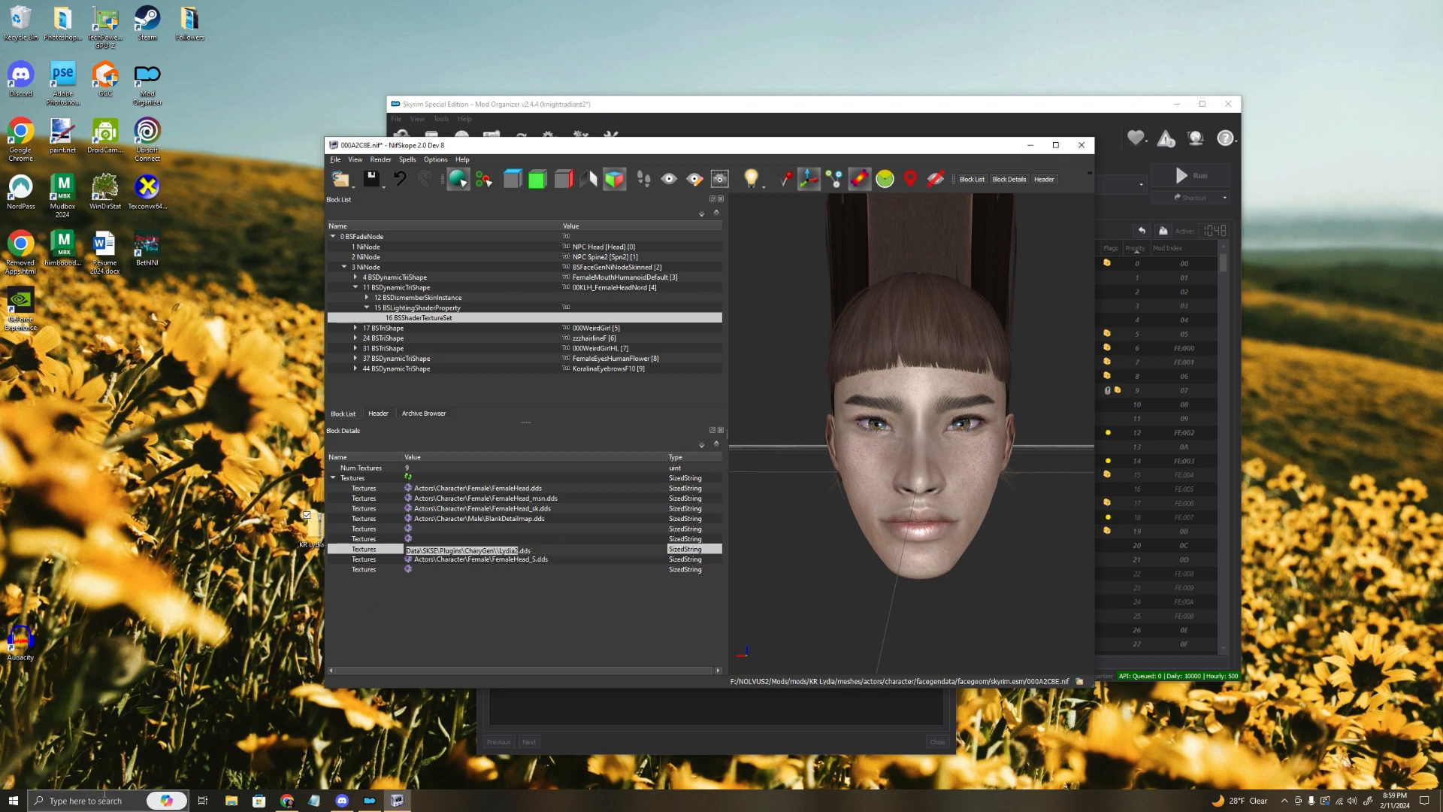
{"action": "left_click_drag", "start_coordinate": [606, 146], "coordinate": [938, 158]}
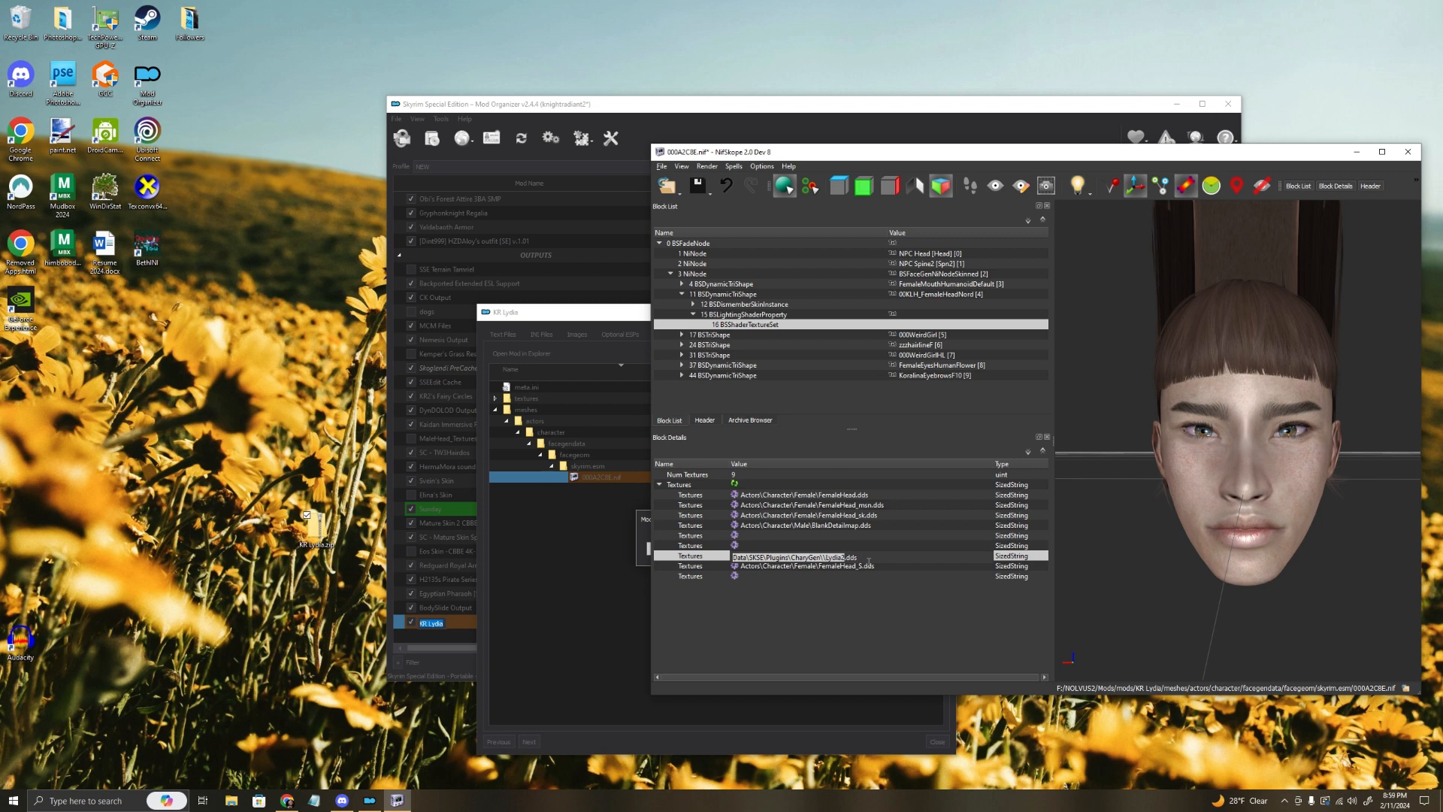
{"action": "type", "text": "actors\\character\\facegendata\\facetint\\skyrim.esm"}
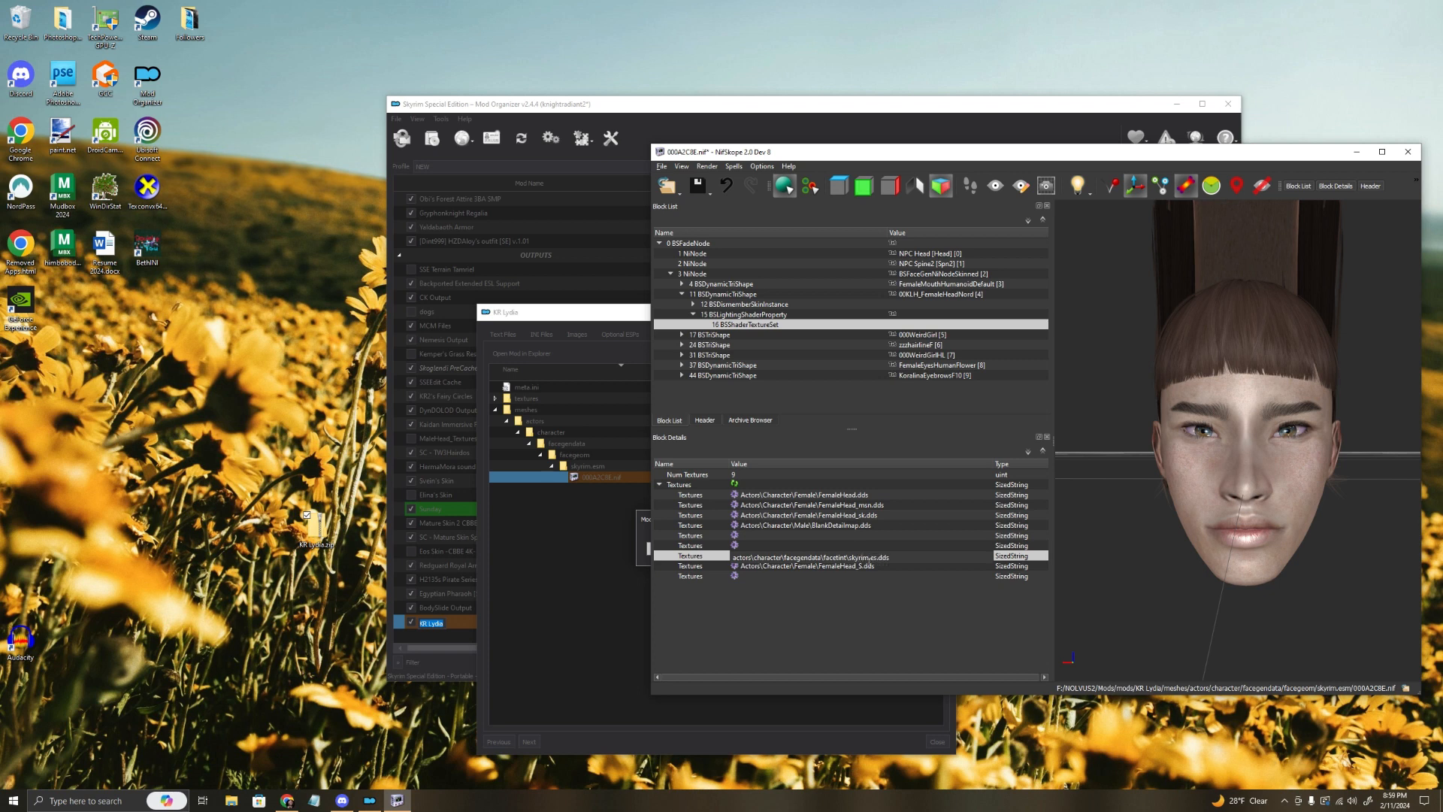
{"action": "type", "text": "\\"}
{"action": "type", "text": "000a2c8e"}
{"action": "key", "text": "Return"}
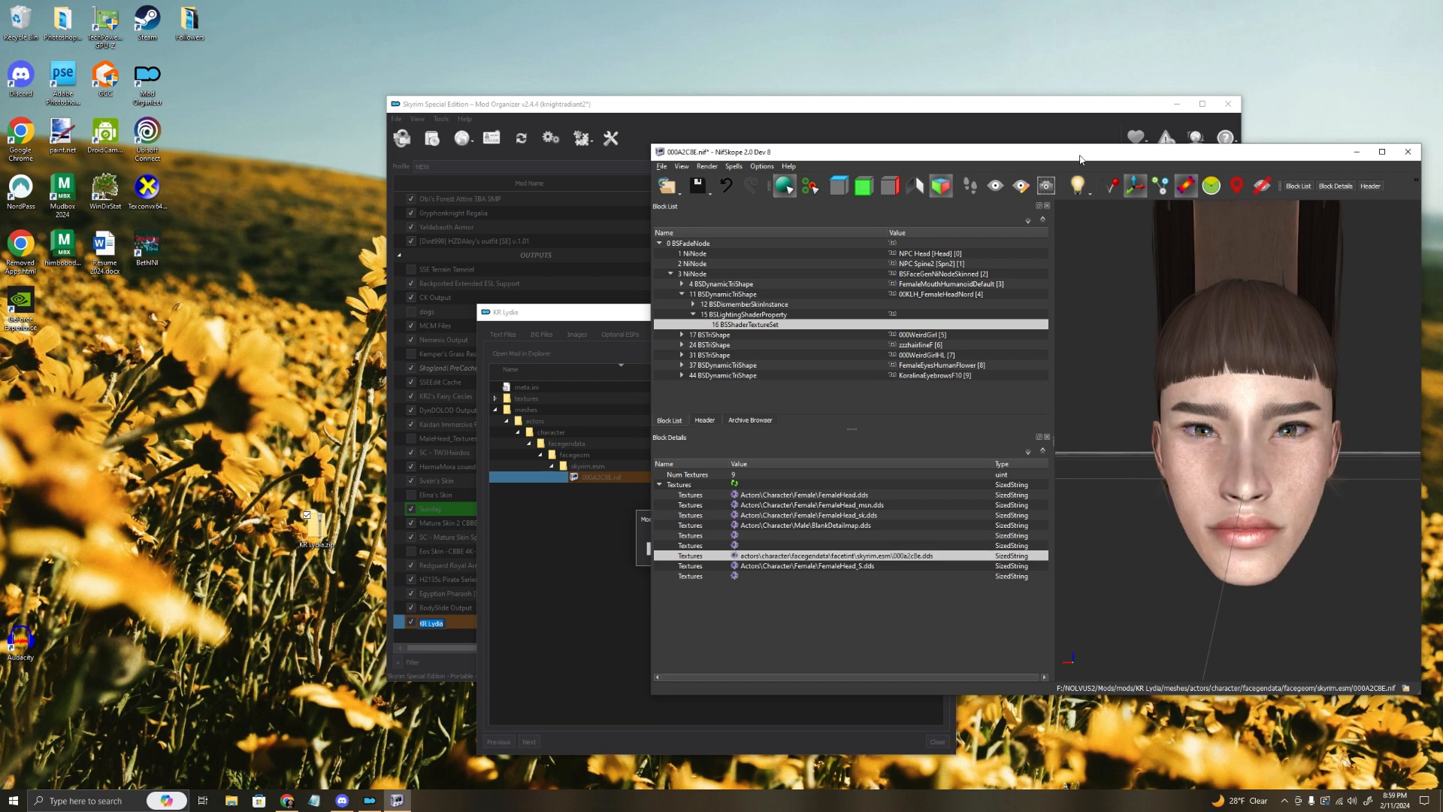
{"action": "left_click_drag", "start_coordinate": [1080, 159], "coordinate": [853, 188]}
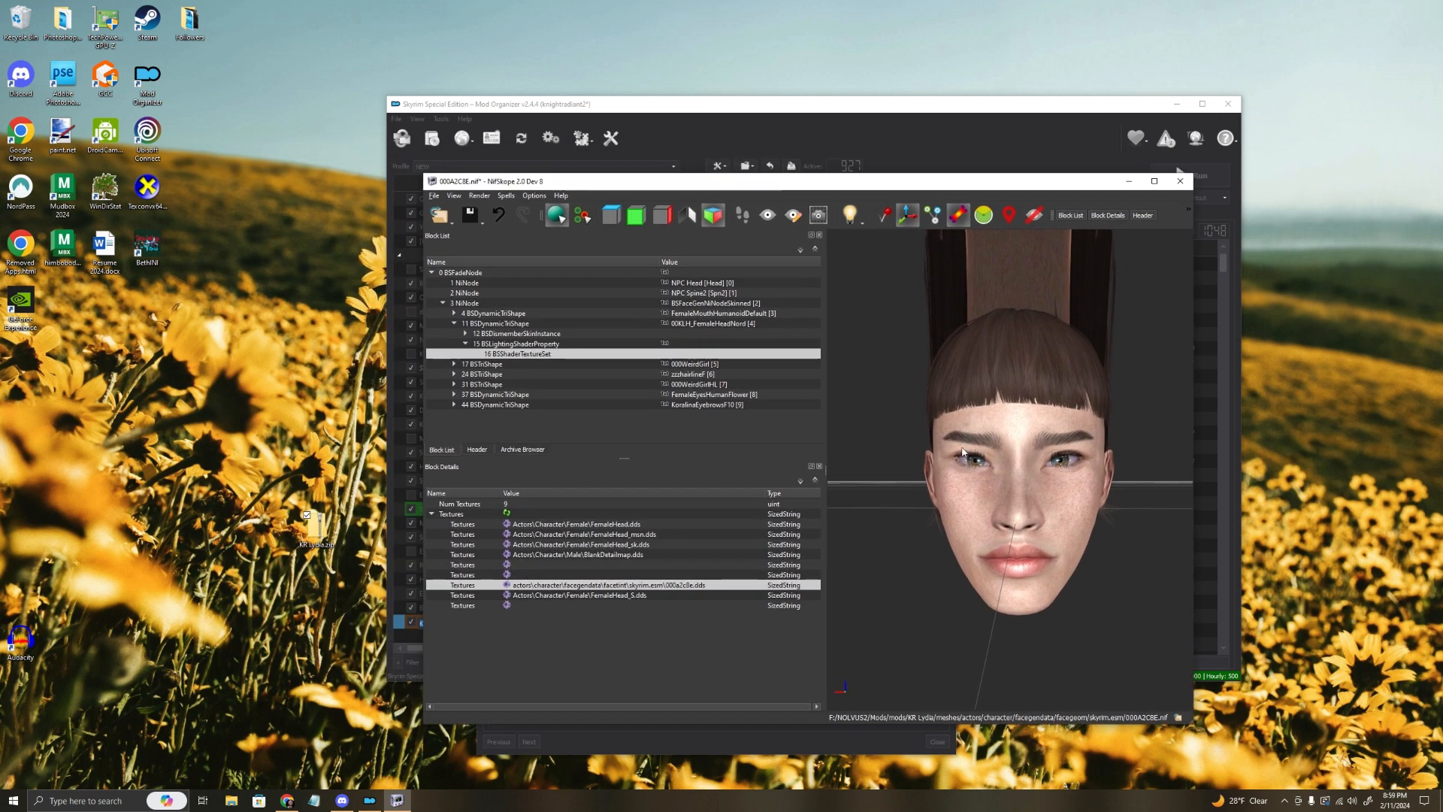
{"action": "left_click_drag", "start_coordinate": [963, 451], "coordinate": [1030, 436]}
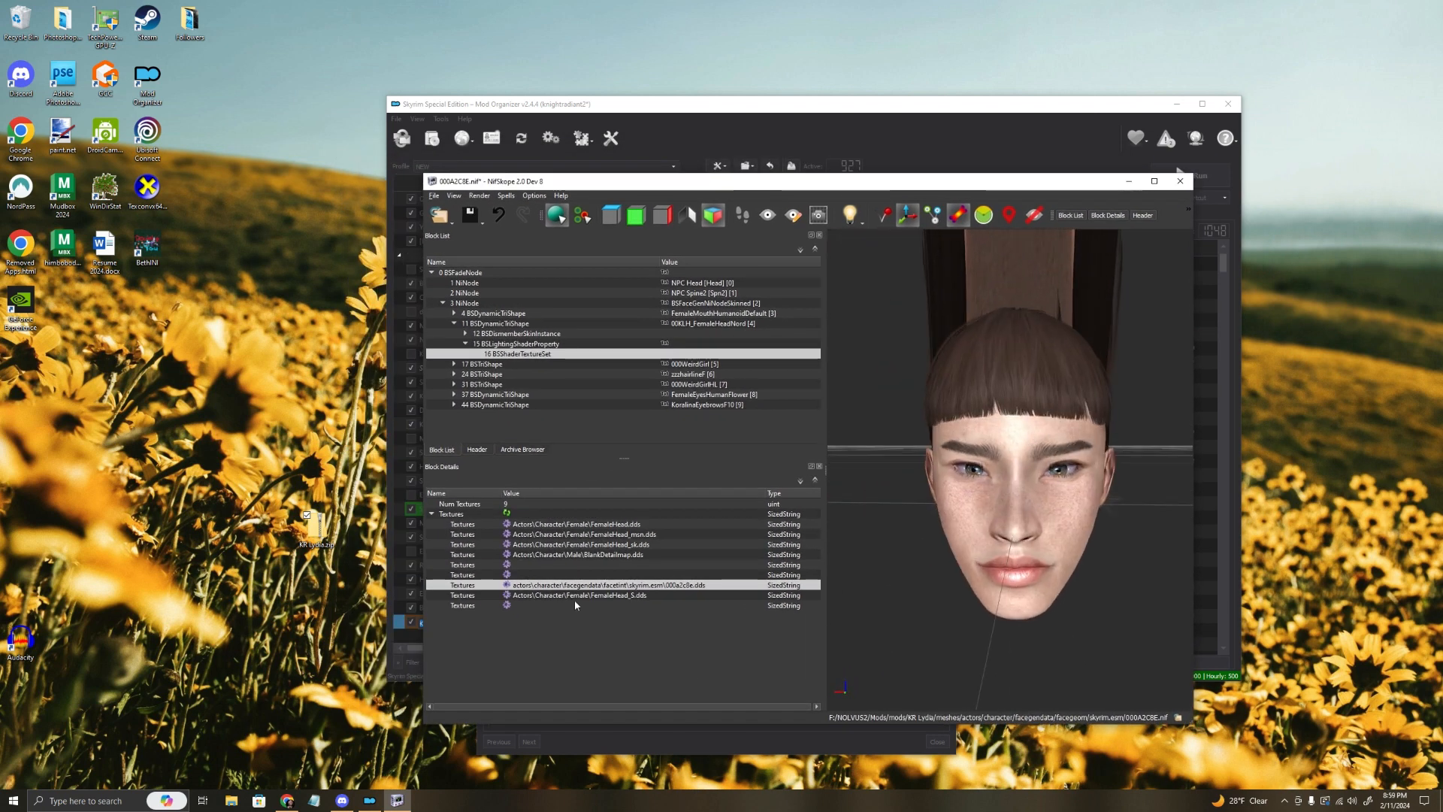
Step: Misspell the file name in the head's first texture path, FemaleHead.dds, to demonstrate a missing diffuse texture
{"action": "double_click", "coordinate": [572, 525]}
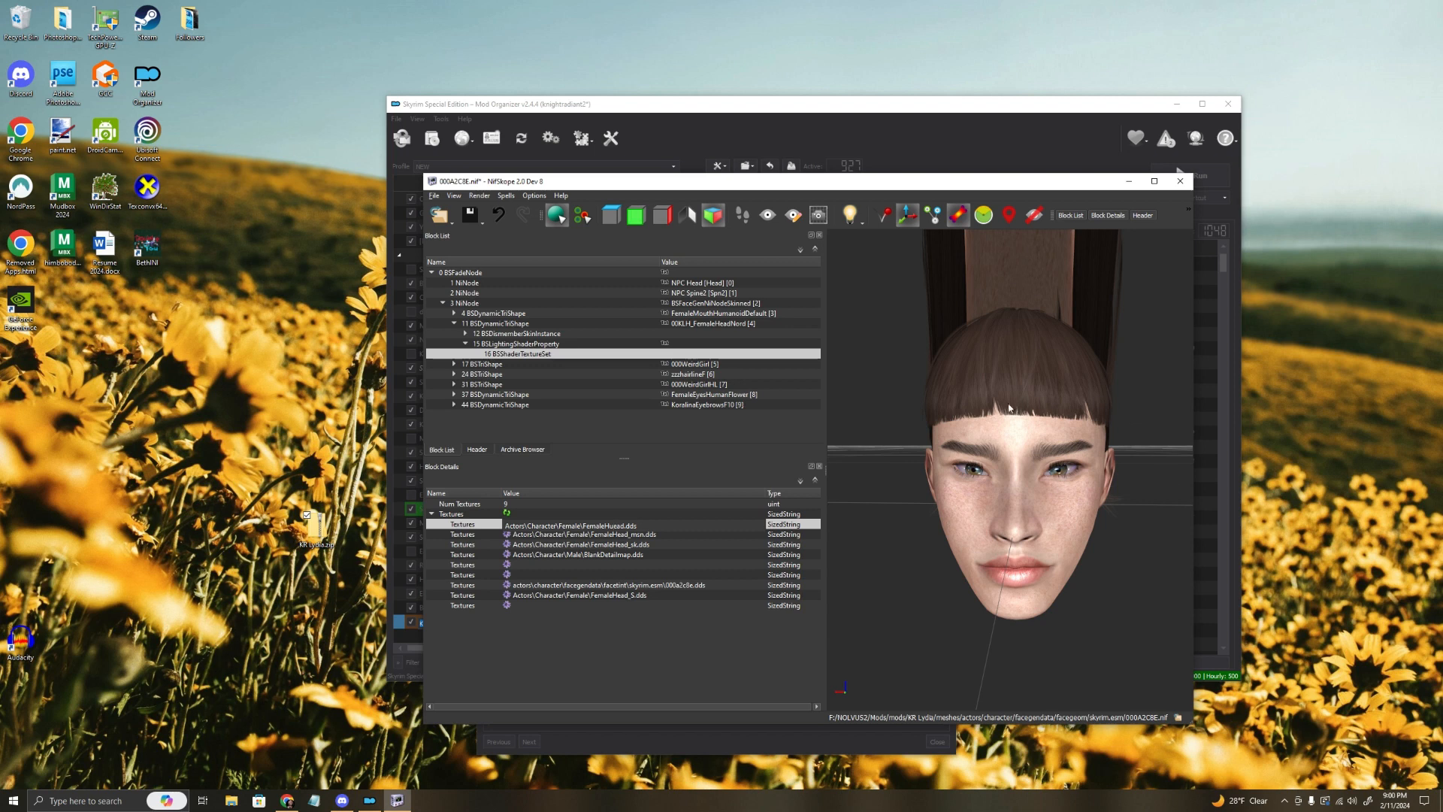
{"action": "left_click_drag", "start_coordinate": [982, 566], "coordinate": [1082, 485]}
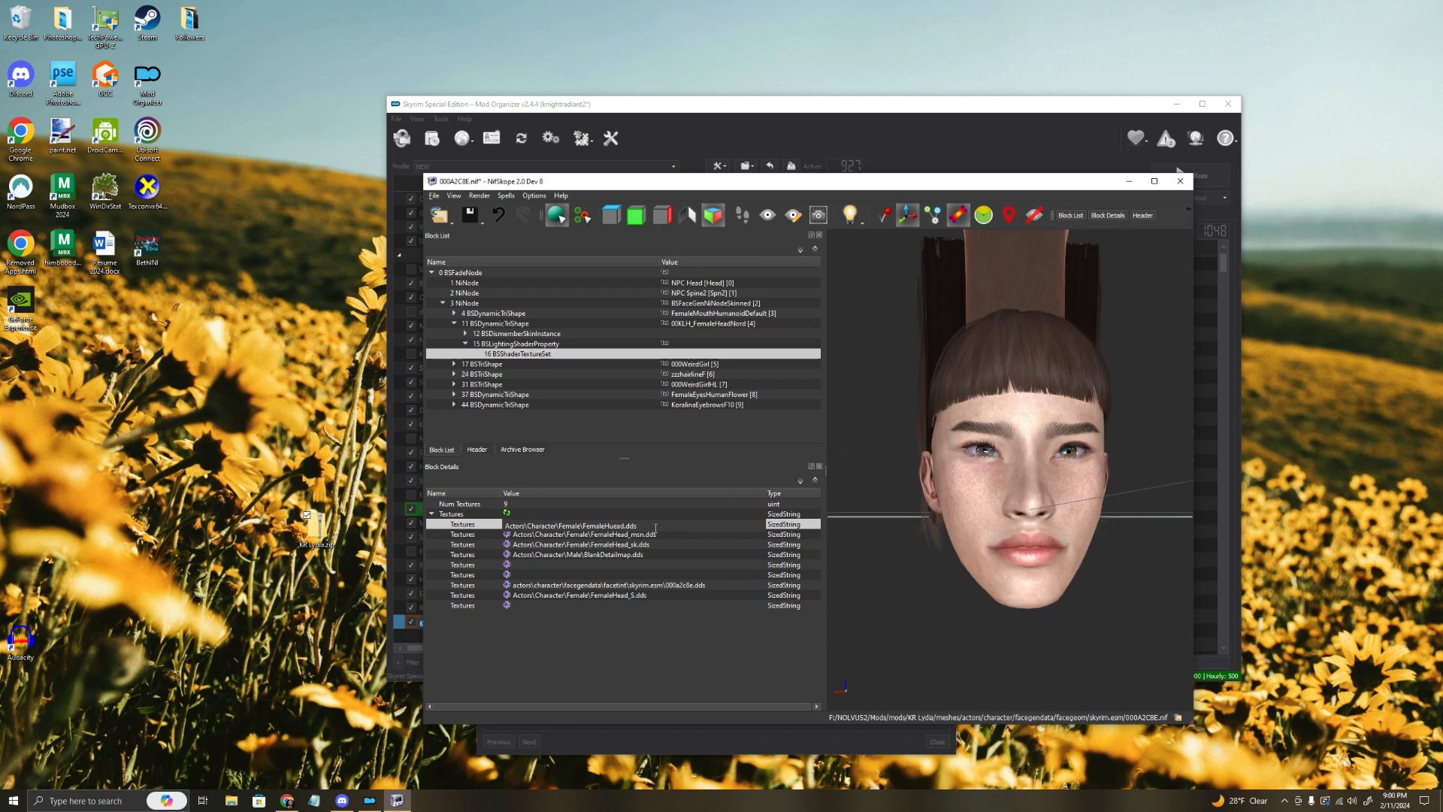
{"action": "key", "text": "Return"}
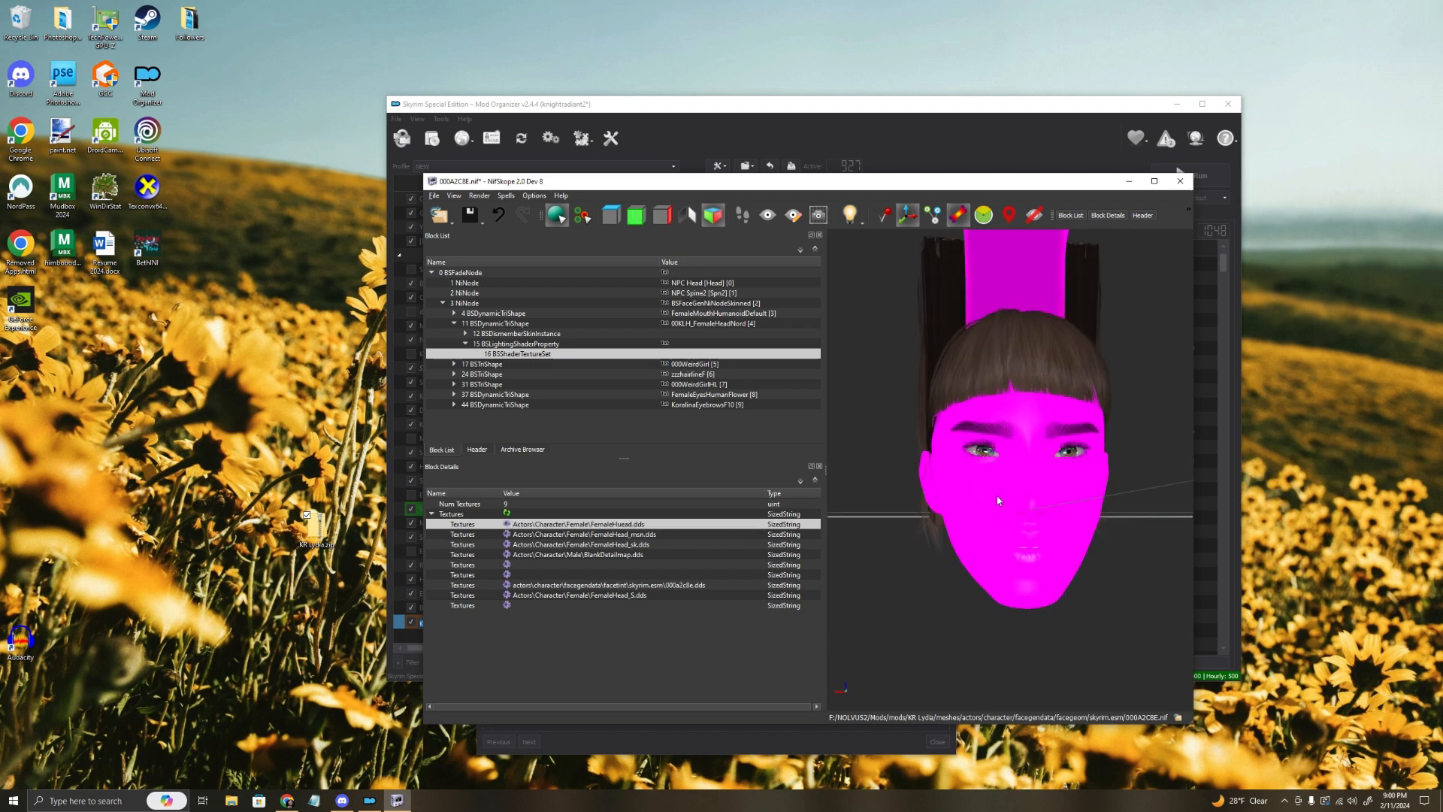
Step: Inspect the head with its diffuse texture missing, and correct the first texture path back to Actors\Character\Female\FemaleHead.dds
{"action": "left_click_drag", "start_coordinate": [1060, 474], "coordinate": [1013, 472]}
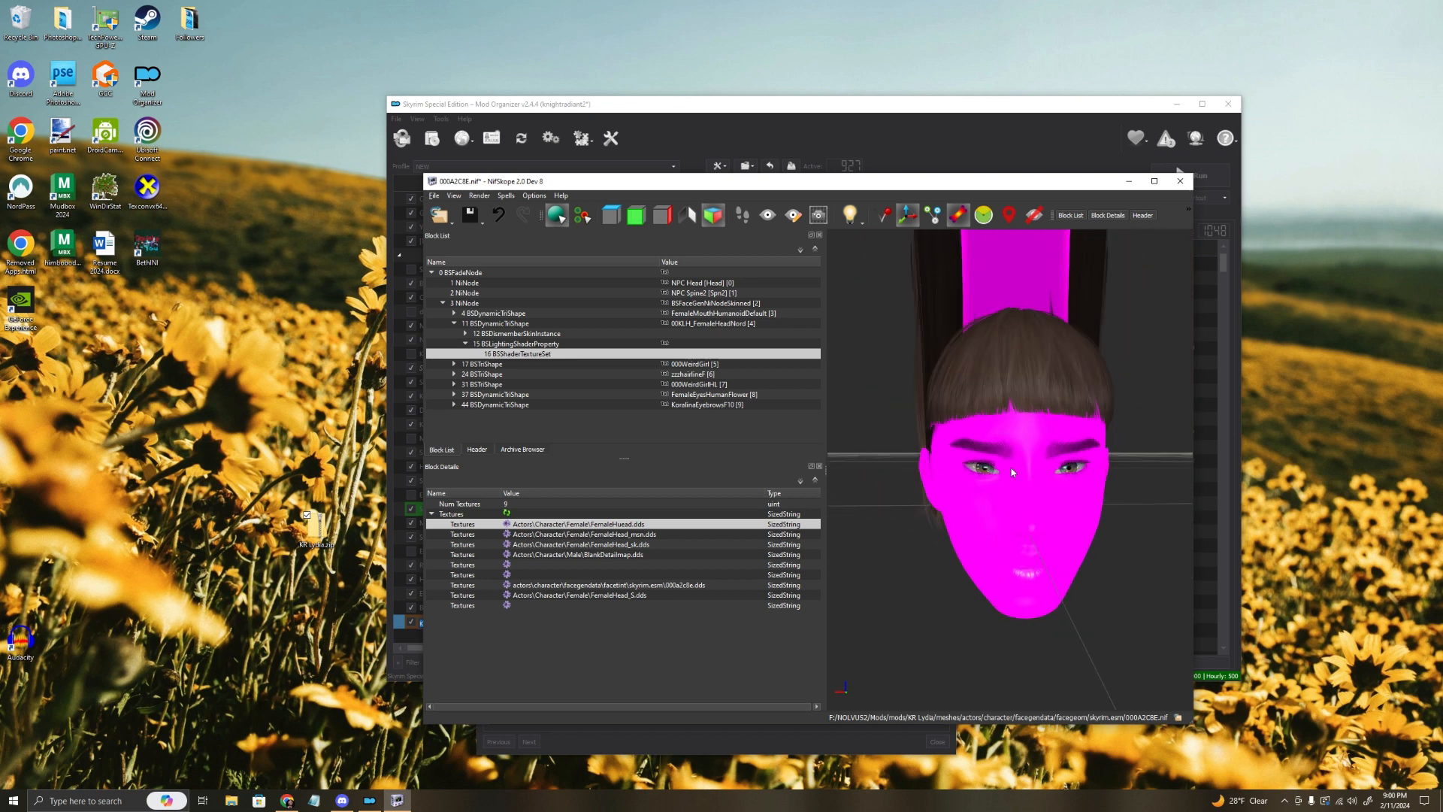
{"action": "mouse_move", "coordinate": [1022, 371]}
{"action": "left_mouse_down"}
{"action": "mouse_move", "coordinate": [919, 331]}
{"action": "mouse_move", "coordinate": [1023, 362]}
{"action": "left_mouse_up"}
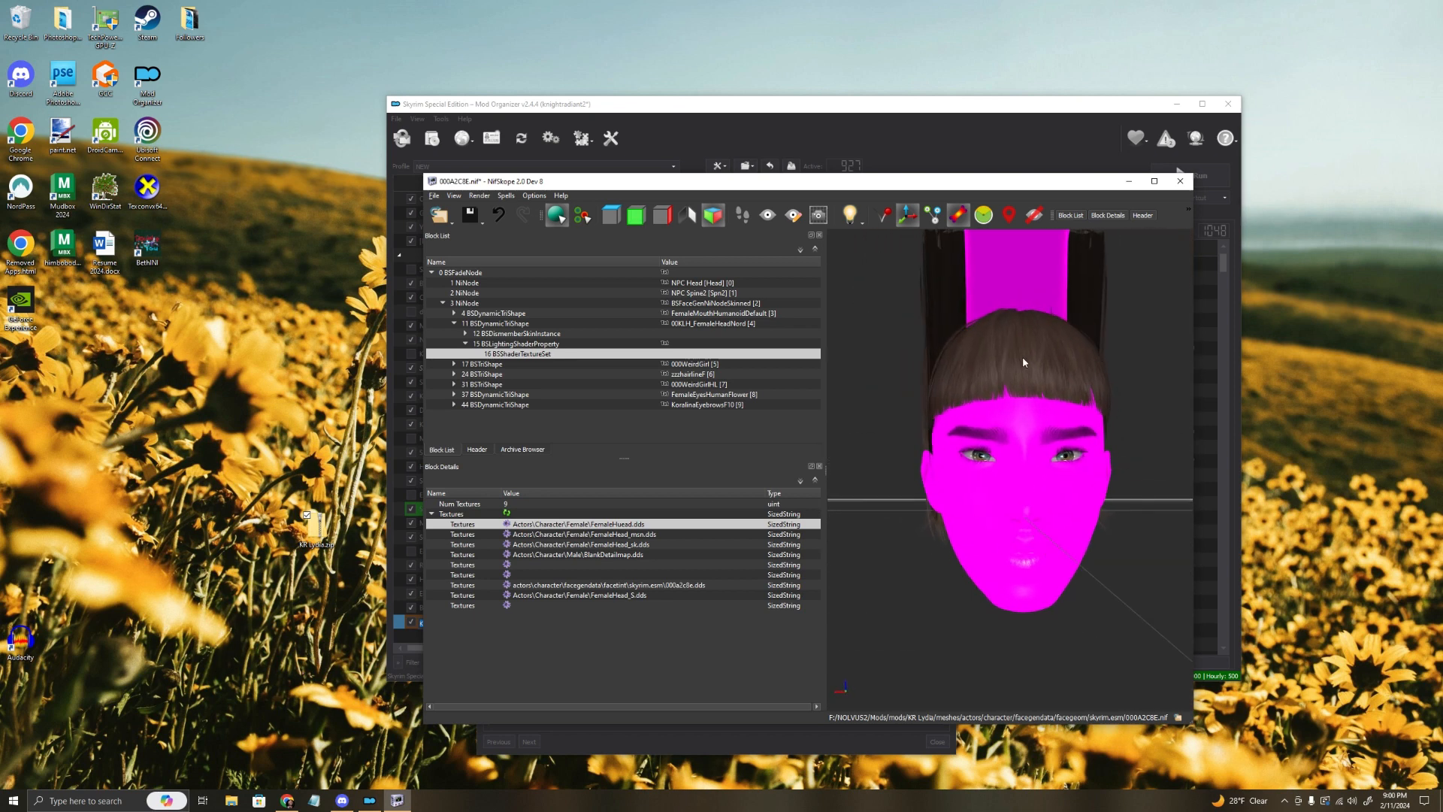
{"action": "double_click", "coordinate": [623, 527]}
{"action": "left_click", "coordinate": [613, 526]}
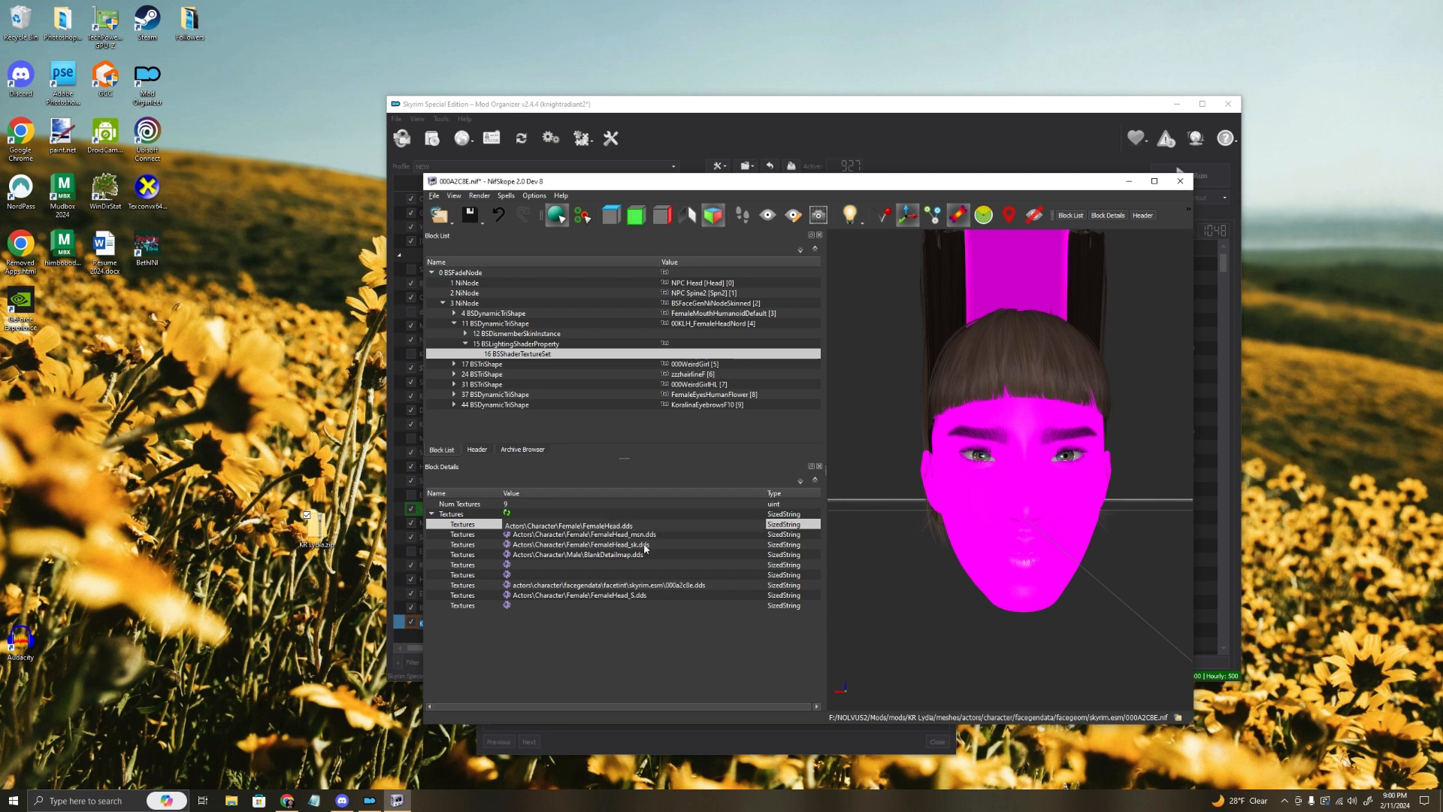
{"action": "key", "text": "Return"}
Step: Misspell the file name in the head's FemaleHead_msn.dds path by inserting a stray l, and inspect the face from several angles
{"action": "double_click", "coordinate": [613, 534]}
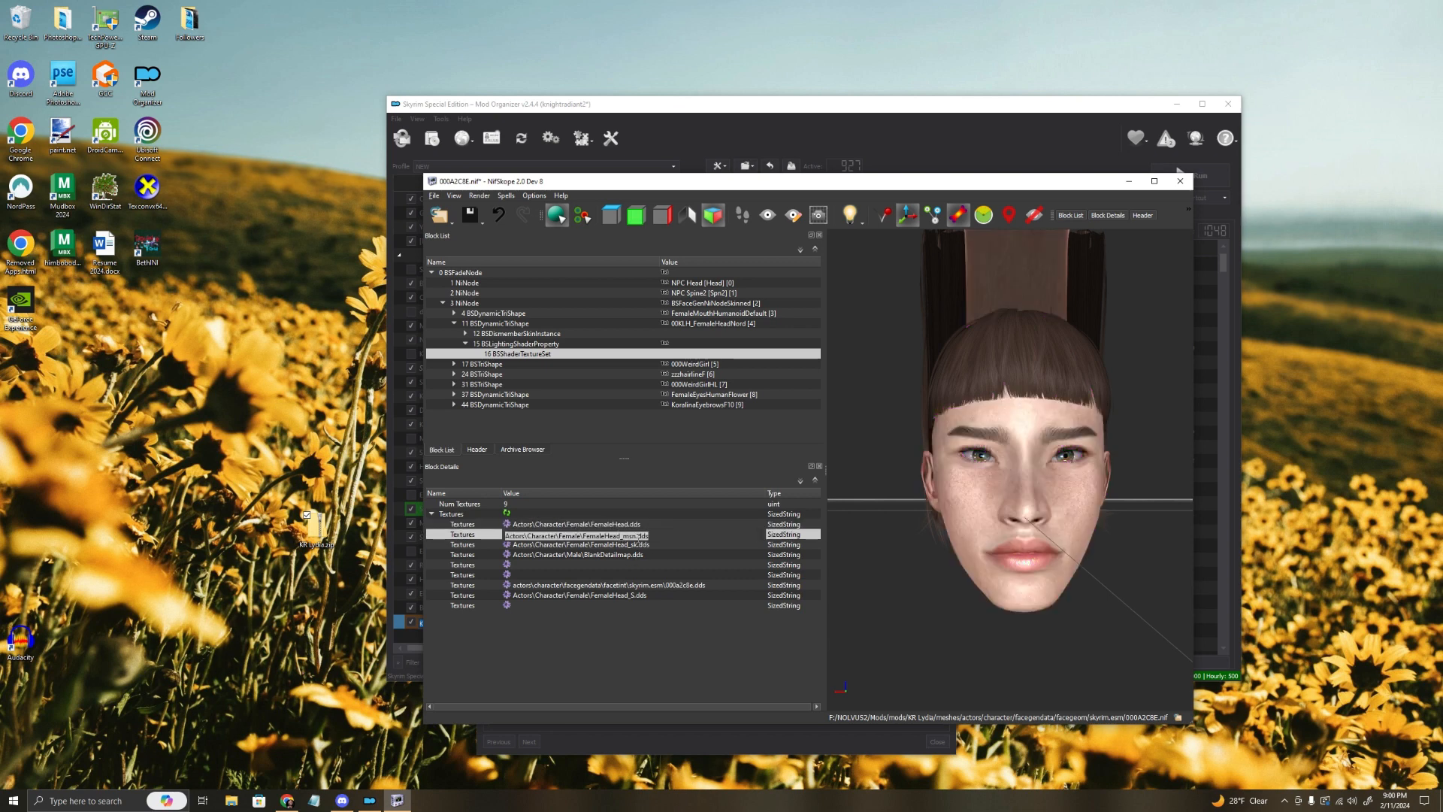
{"action": "left_click_drag", "start_coordinate": [932, 466], "coordinate": [1006, 538]}
{"action": "right_click", "coordinate": [1019, 486]}
{"action": "scroll", "coordinate": [974, 534], "scroll_direction": "up", "scroll_amount": 5}
{"action": "scroll", "coordinate": [965, 542], "scroll_direction": "down", "scroll_amount": 2}
{"action": "double_click", "coordinate": [631, 536]}
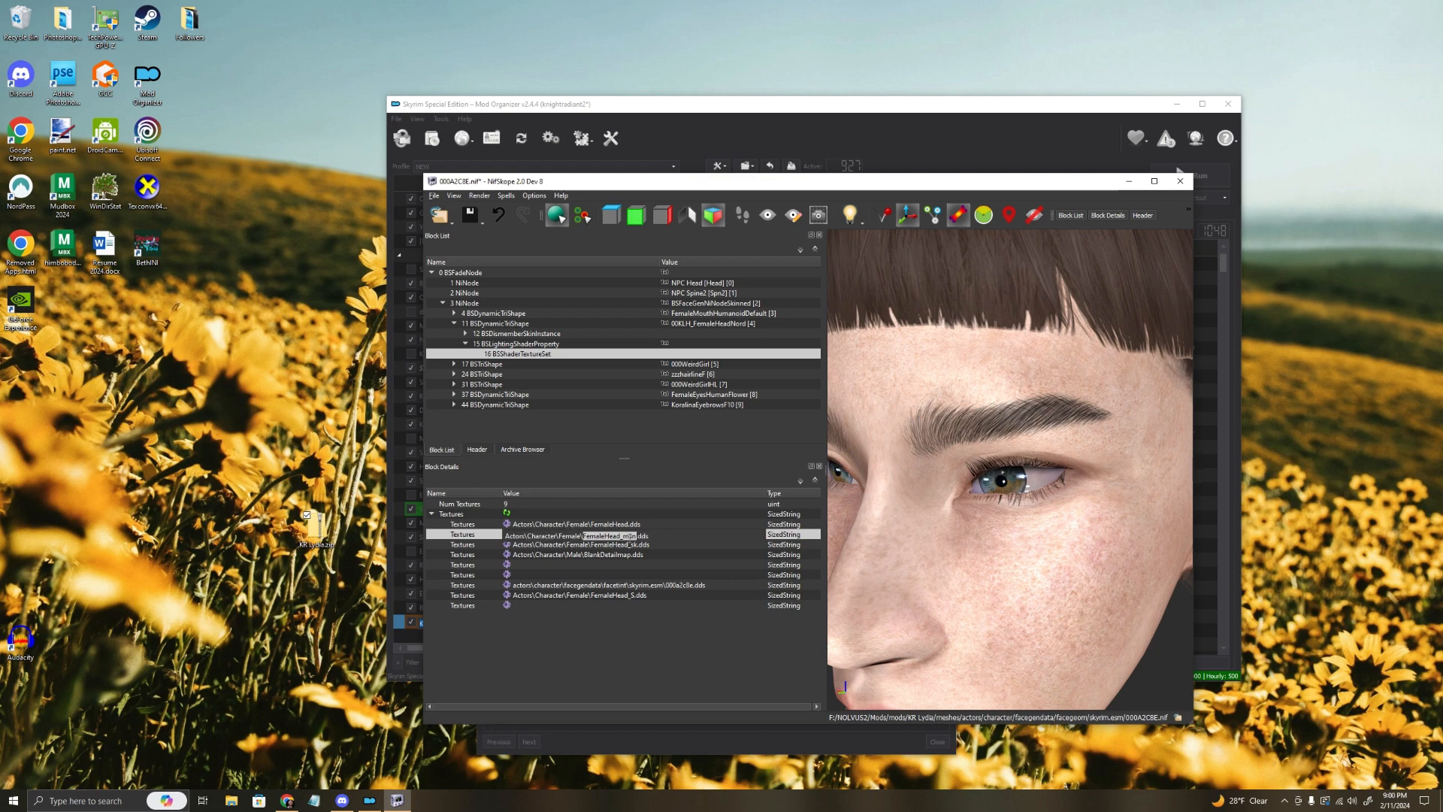
{"action": "left_click", "coordinate": [632, 536]}
{"action": "type", "text": "l"}
{"action": "key", "text": "Return"}
{"action": "left_click_drag", "start_coordinate": [1013, 560], "coordinate": [982, 505]}
{"action": "scroll", "coordinate": [1046, 556], "scroll_direction": "down", "scroll_amount": 3}
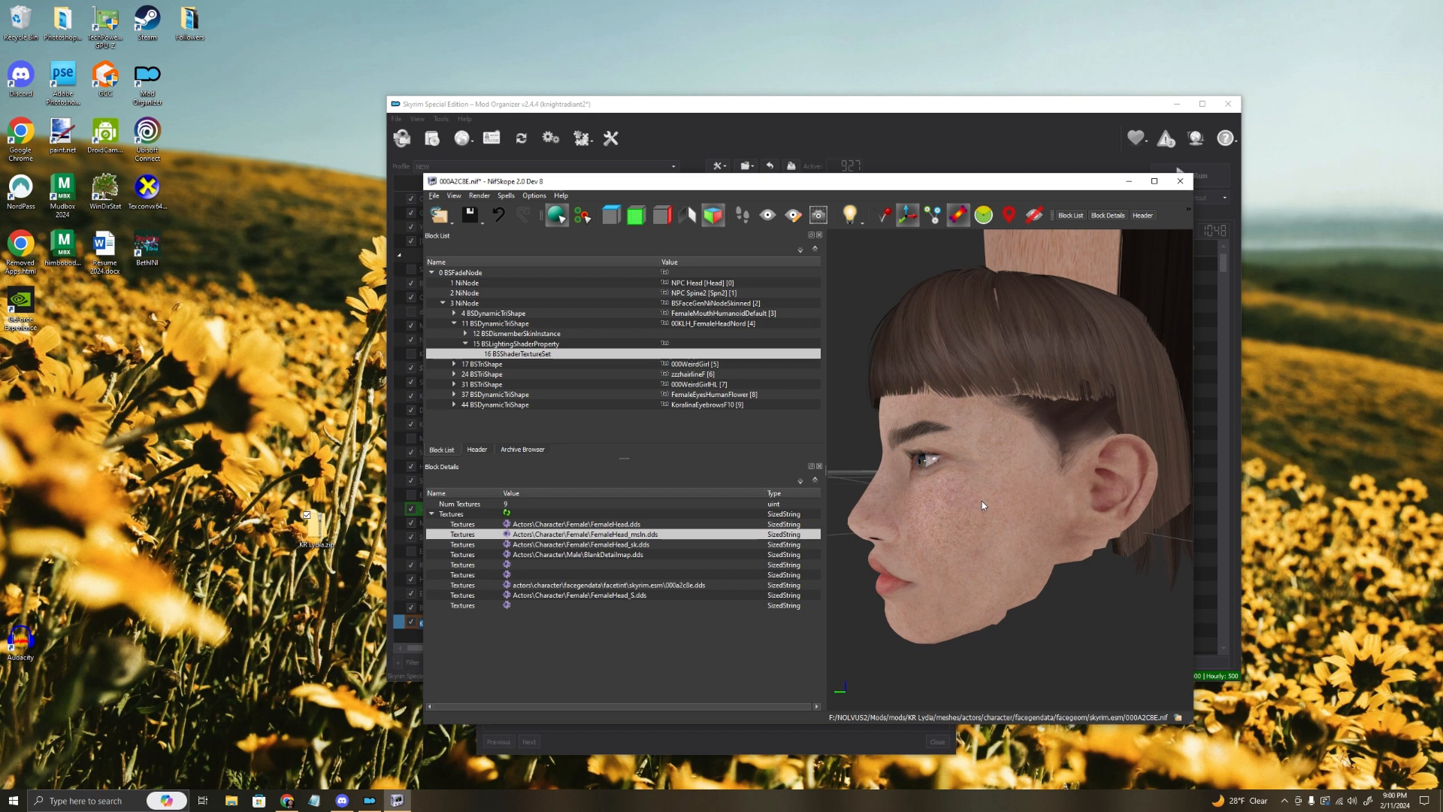
{"action": "left_click_drag", "start_coordinate": [982, 500], "coordinate": [1054, 503]}
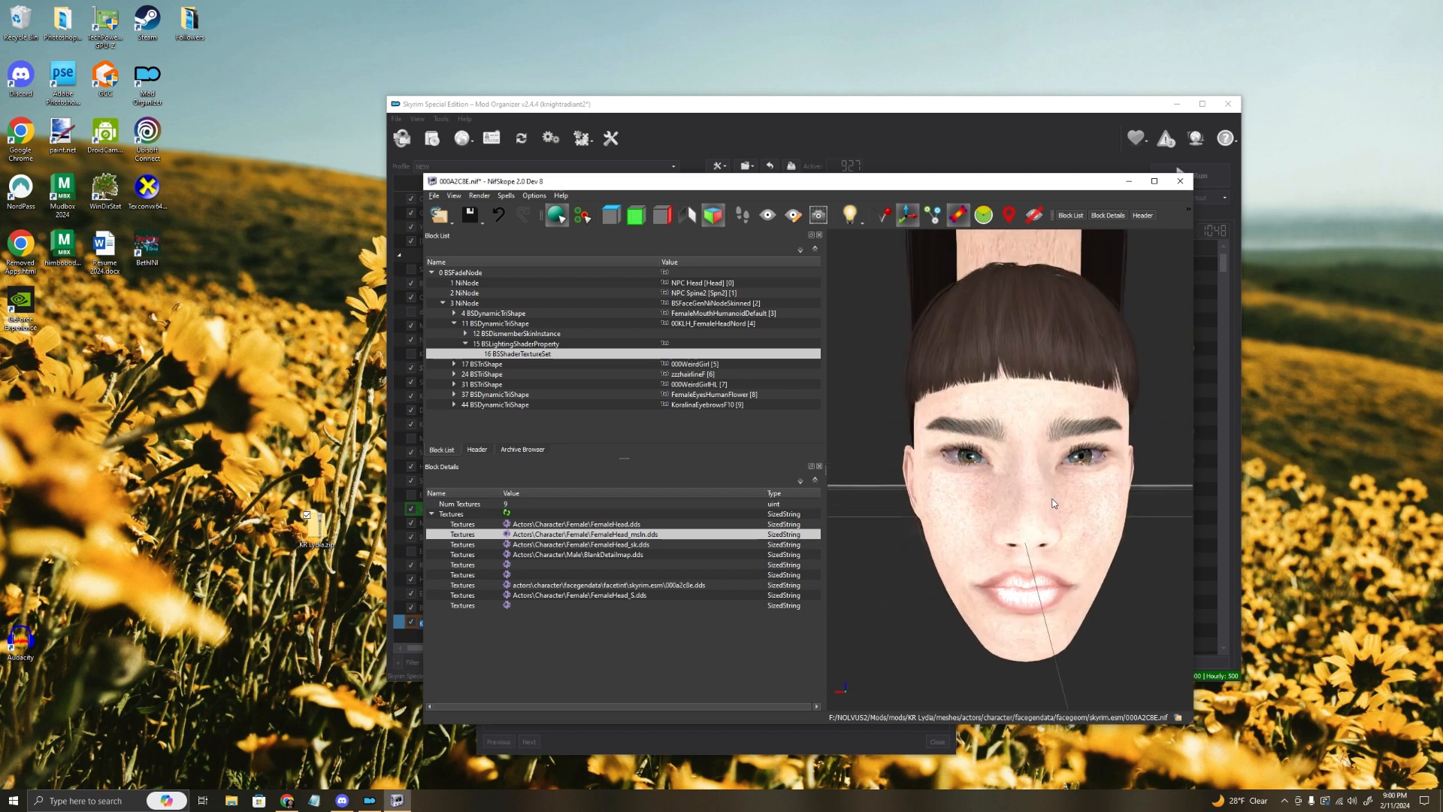
Step: Correct the head's second texture path back to Actors\Character\Female\FemaleHead_msn.dds
{"action": "double_click", "coordinate": [638, 537]}
{"action": "left_click", "coordinate": [655, 540]}
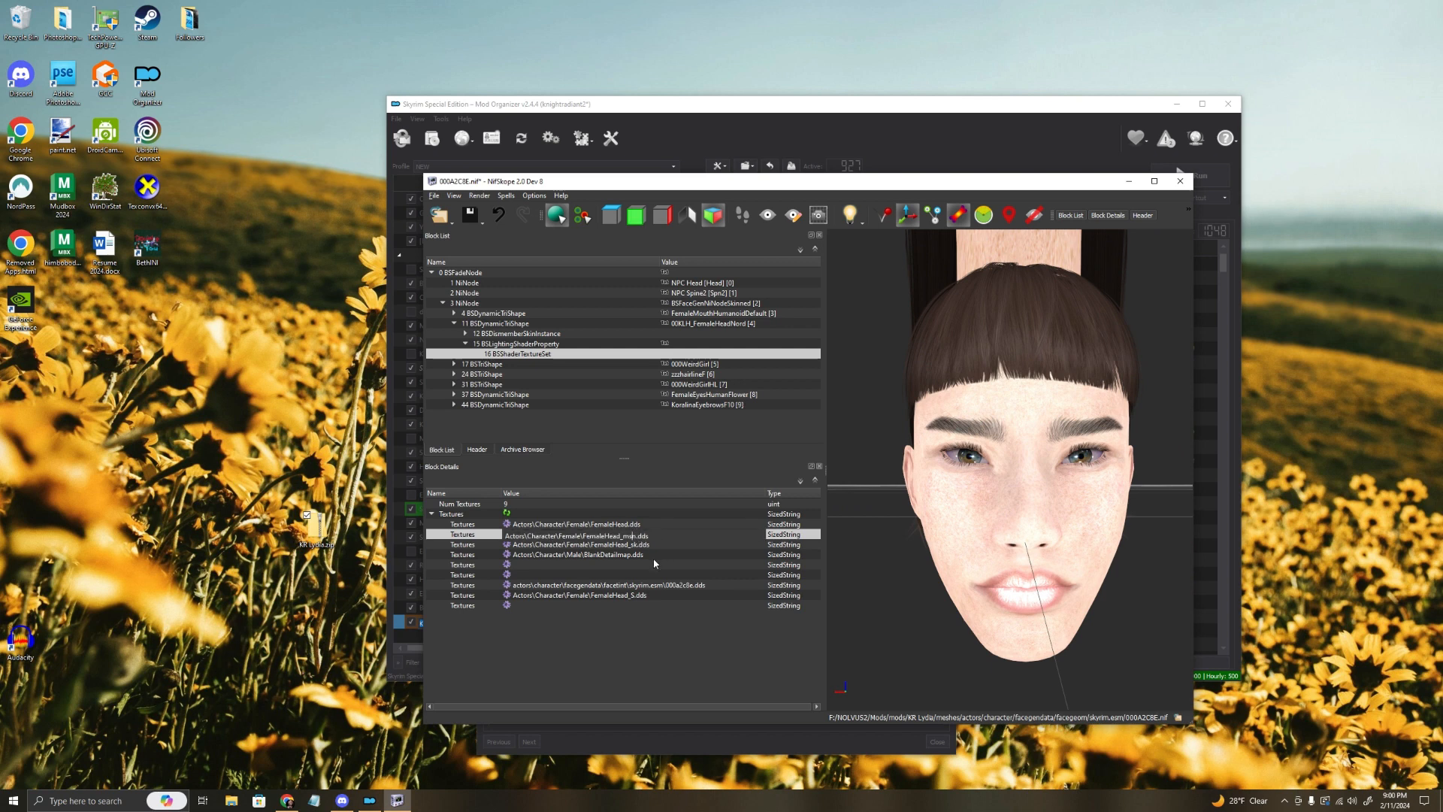
{"action": "key", "text": "Return"}
Step: Misspell the file name in the head's FemaleHead_sk.dds path by inserting a stray k, and inspect the face from several angles
{"action": "double_click", "coordinate": [617, 547]}
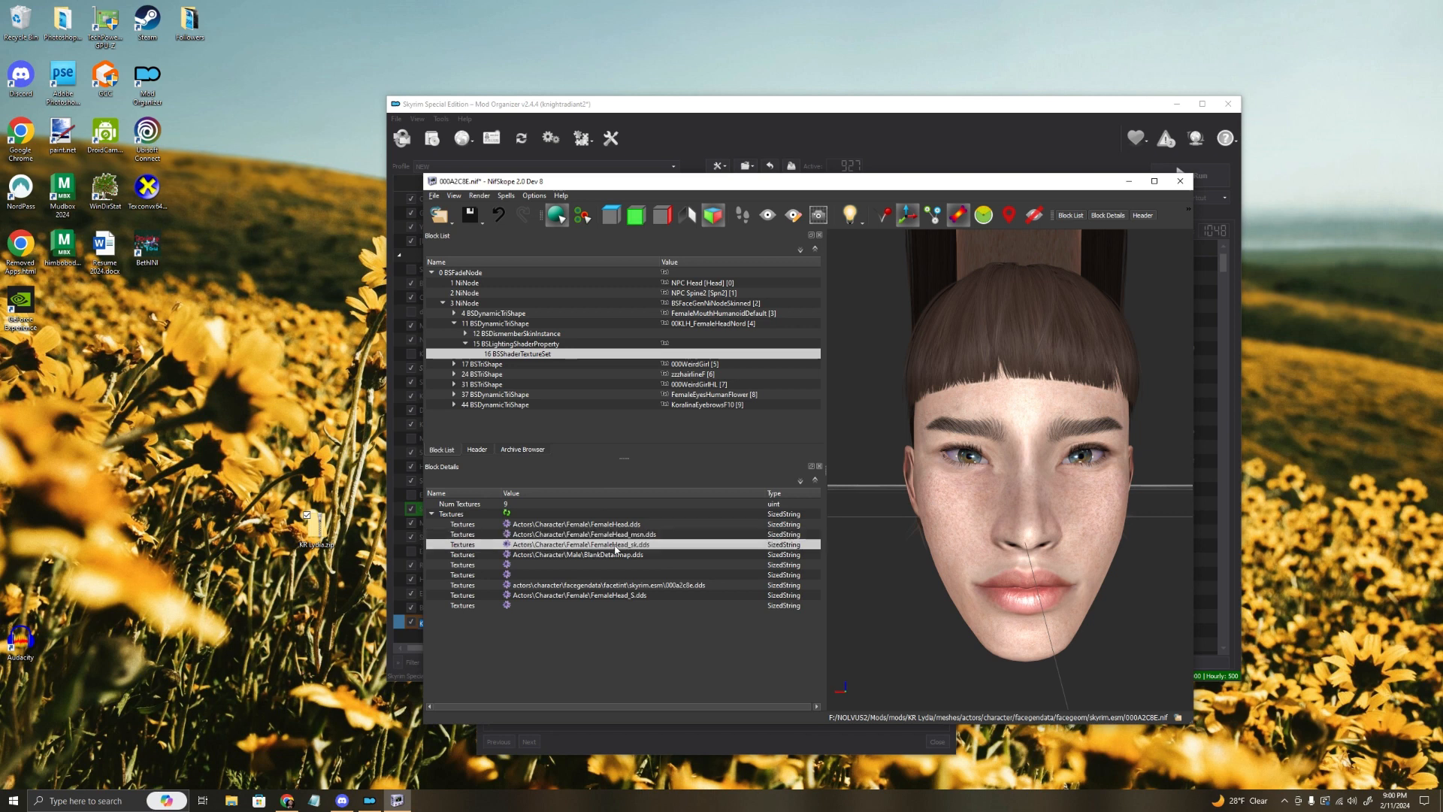
{"action": "left_click", "coordinate": [601, 547]}
{"action": "double_click", "coordinate": [599, 546]}
{"action": "left_click", "coordinate": [605, 546]}
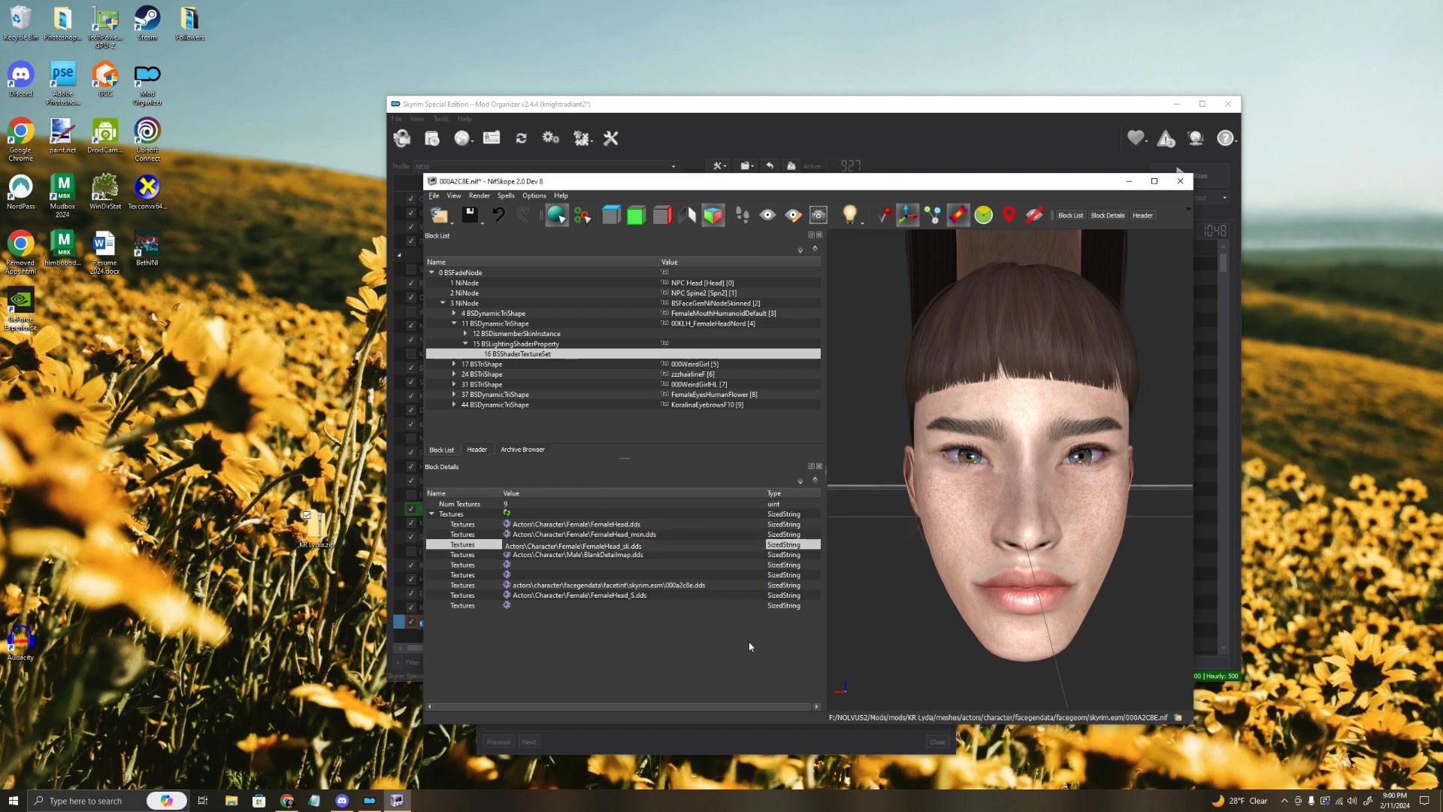
{"action": "type", "text": "k"}
{"action": "key", "text": "Return"}
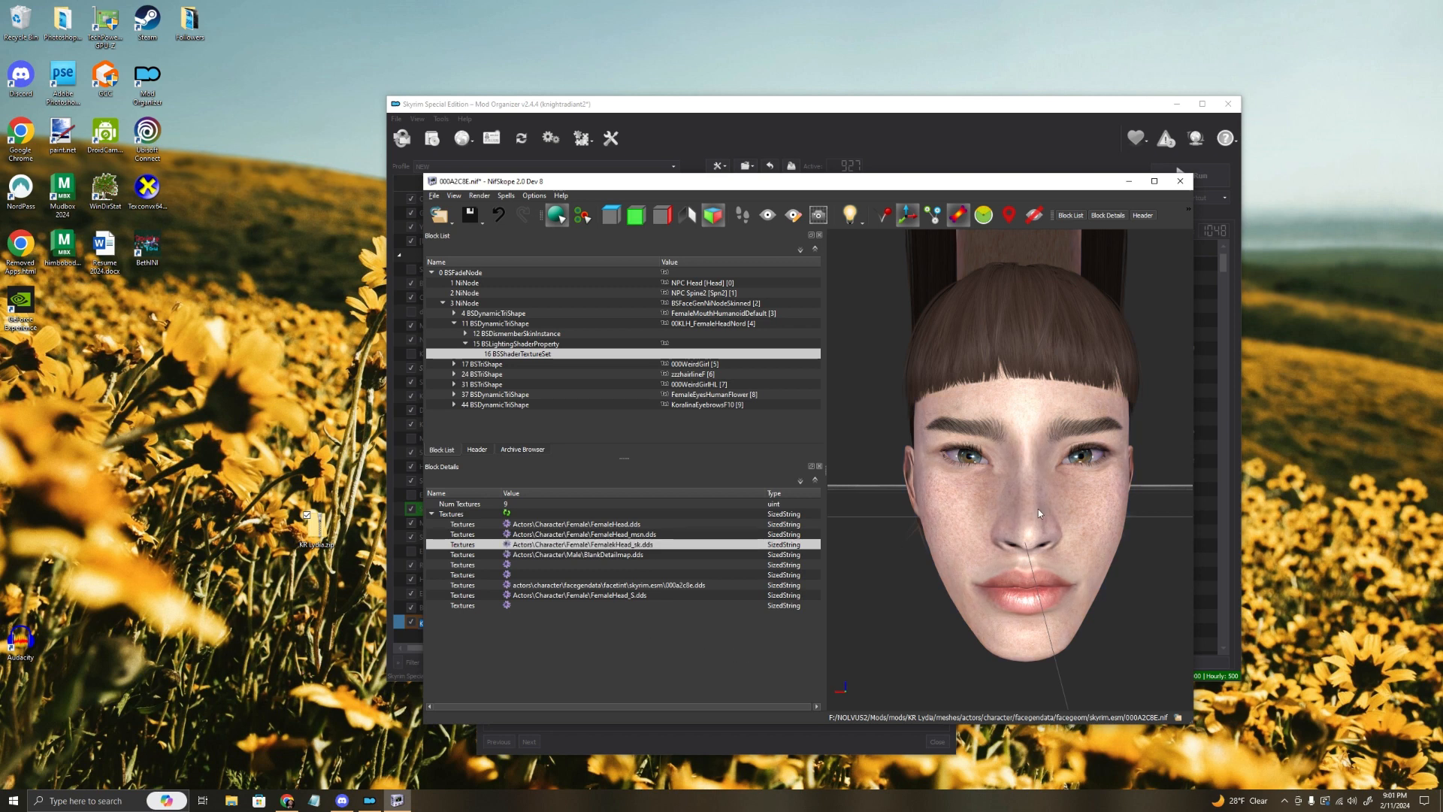
{"action": "mouse_move", "coordinate": [1039, 509]}
{"action": "left_mouse_down"}
{"action": "mouse_move", "coordinate": [970, 507]}
{"action": "mouse_move", "coordinate": [1052, 521]}
{"action": "mouse_move", "coordinate": [1025, 494]}
{"action": "mouse_move", "coordinate": [1028, 505]}
{"action": "mouse_move", "coordinate": [954, 499]}
{"action": "mouse_move", "coordinate": [1009, 522]}
{"action": "mouse_move", "coordinate": [1045, 503]}
{"action": "left_mouse_up"}
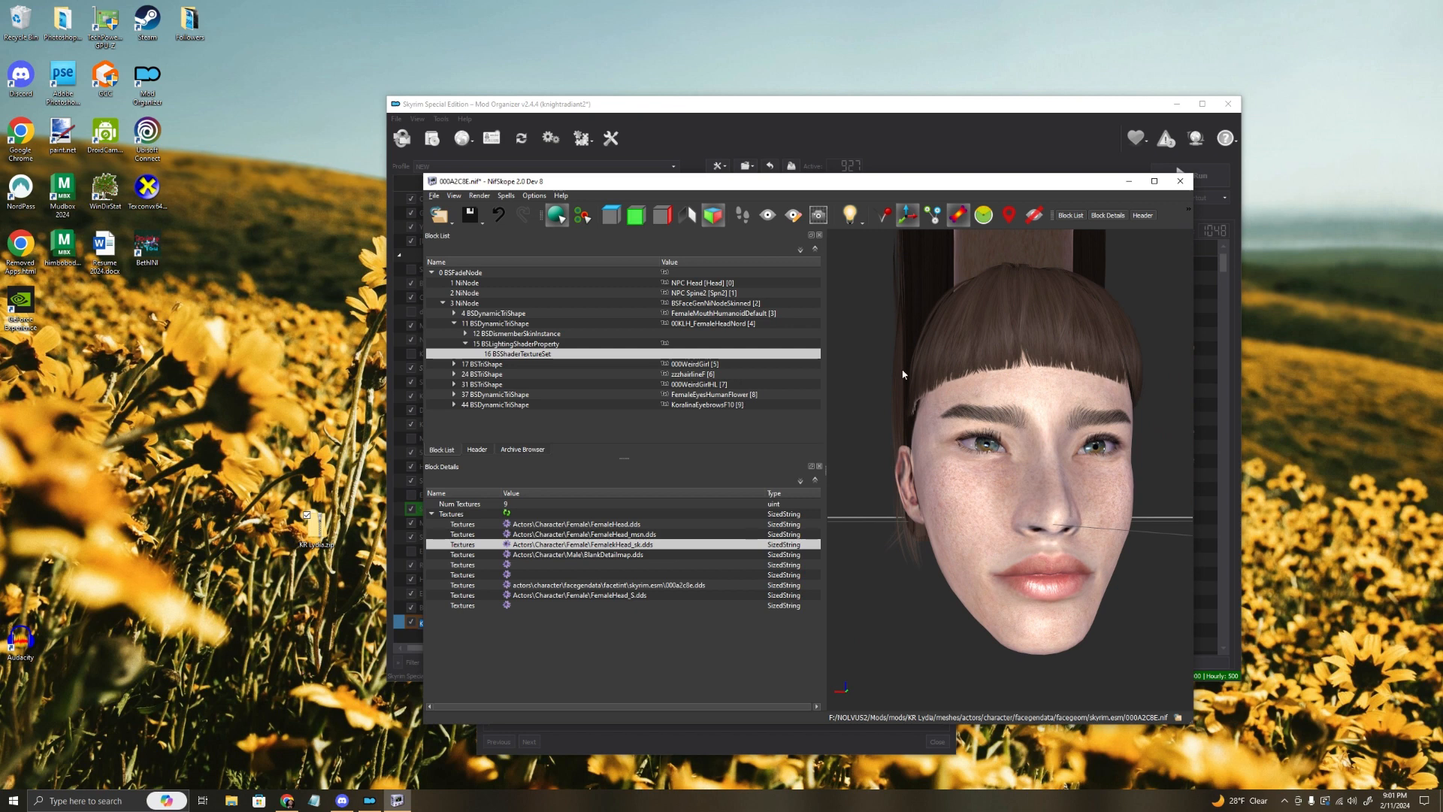
{"action": "left_click_drag", "start_coordinate": [995, 471], "coordinate": [948, 441]}
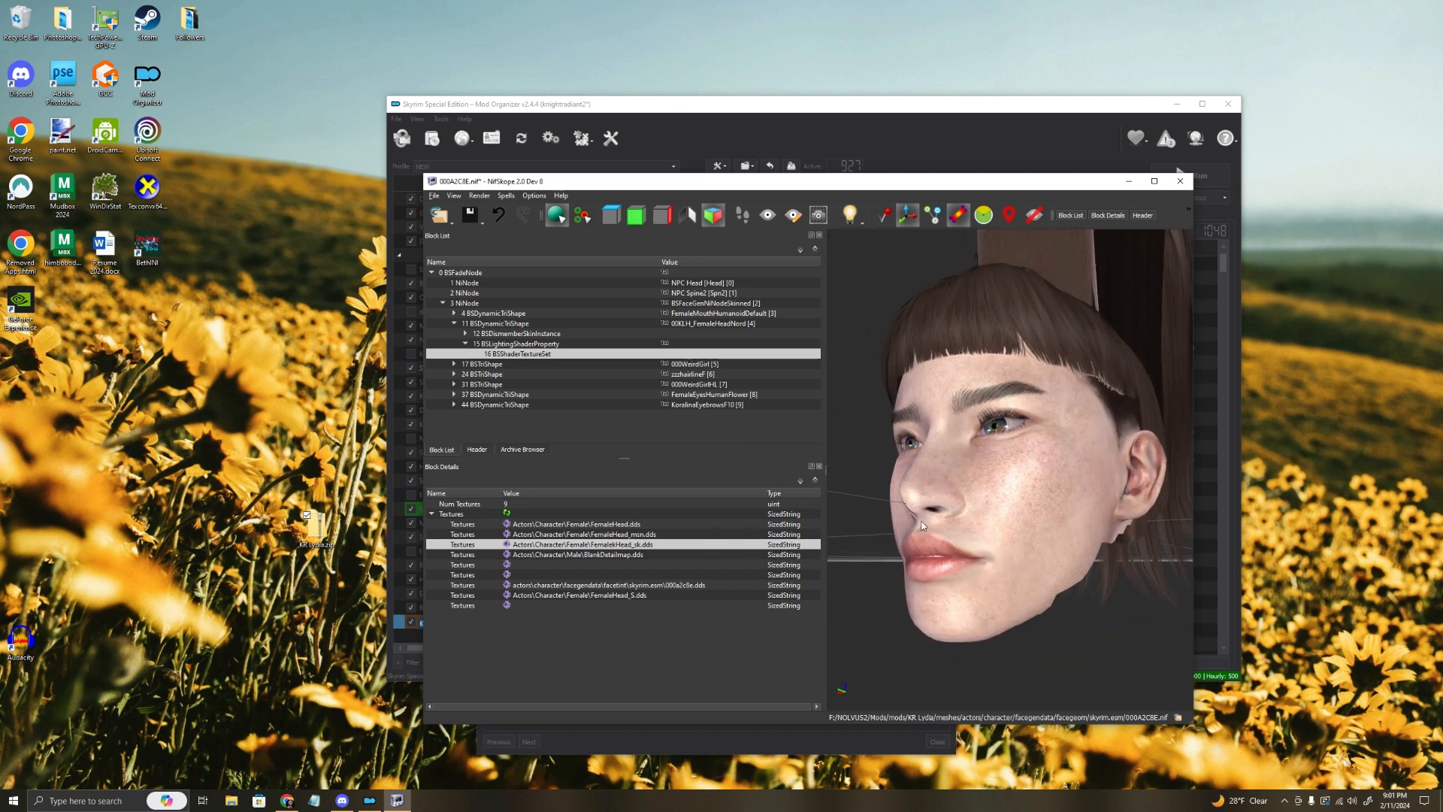
{"action": "mouse_move", "coordinate": [958, 502]}
{"action": "left_mouse_down"}
{"action": "mouse_move", "coordinate": [990, 508]}
{"action": "mouse_move", "coordinate": [977, 505]}
{"action": "left_mouse_up"}
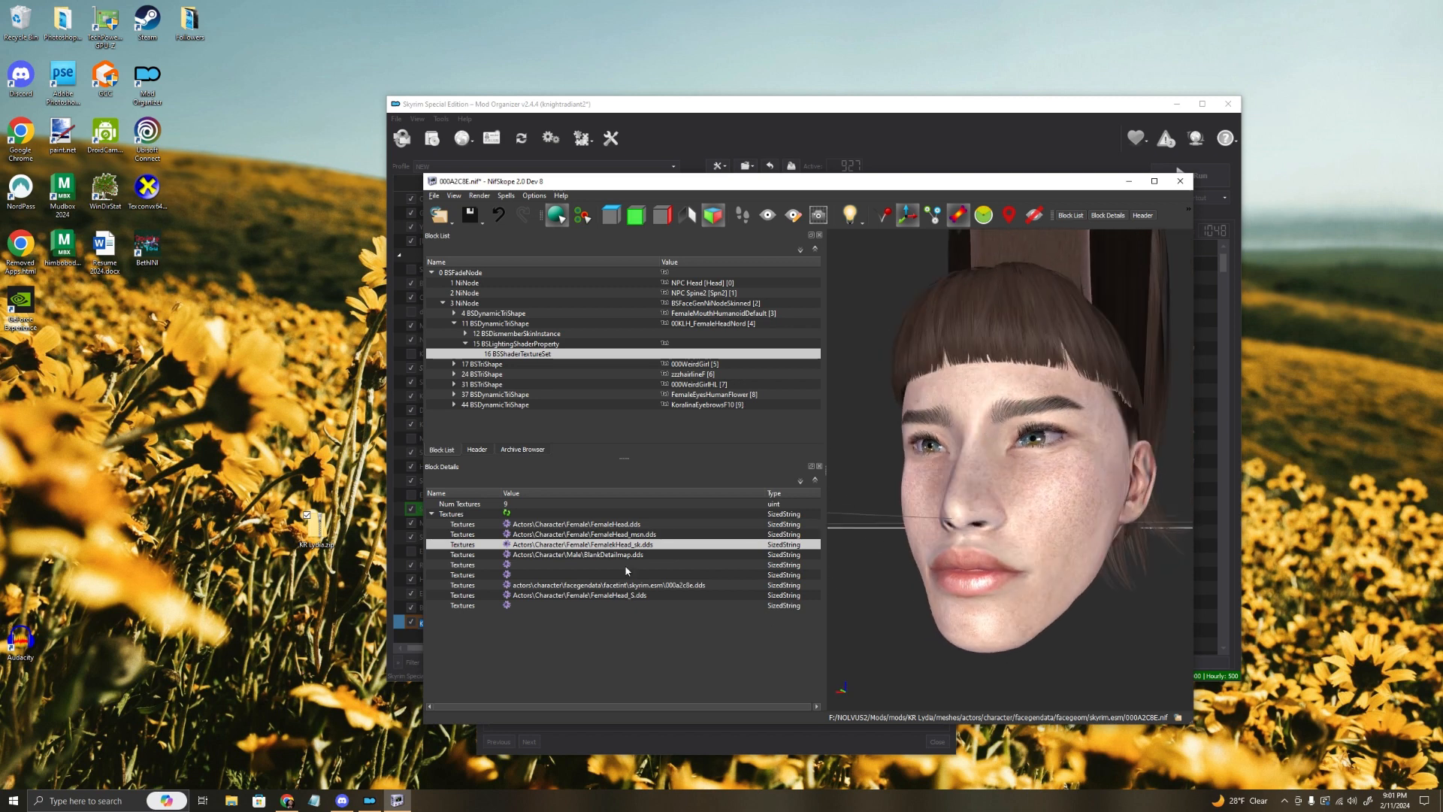
Step: Correct the head's third texture path back to Actors\Character\Female\FemaleHead_sk.dds and view the face from the front
{"action": "double_click", "coordinate": [601, 548]}
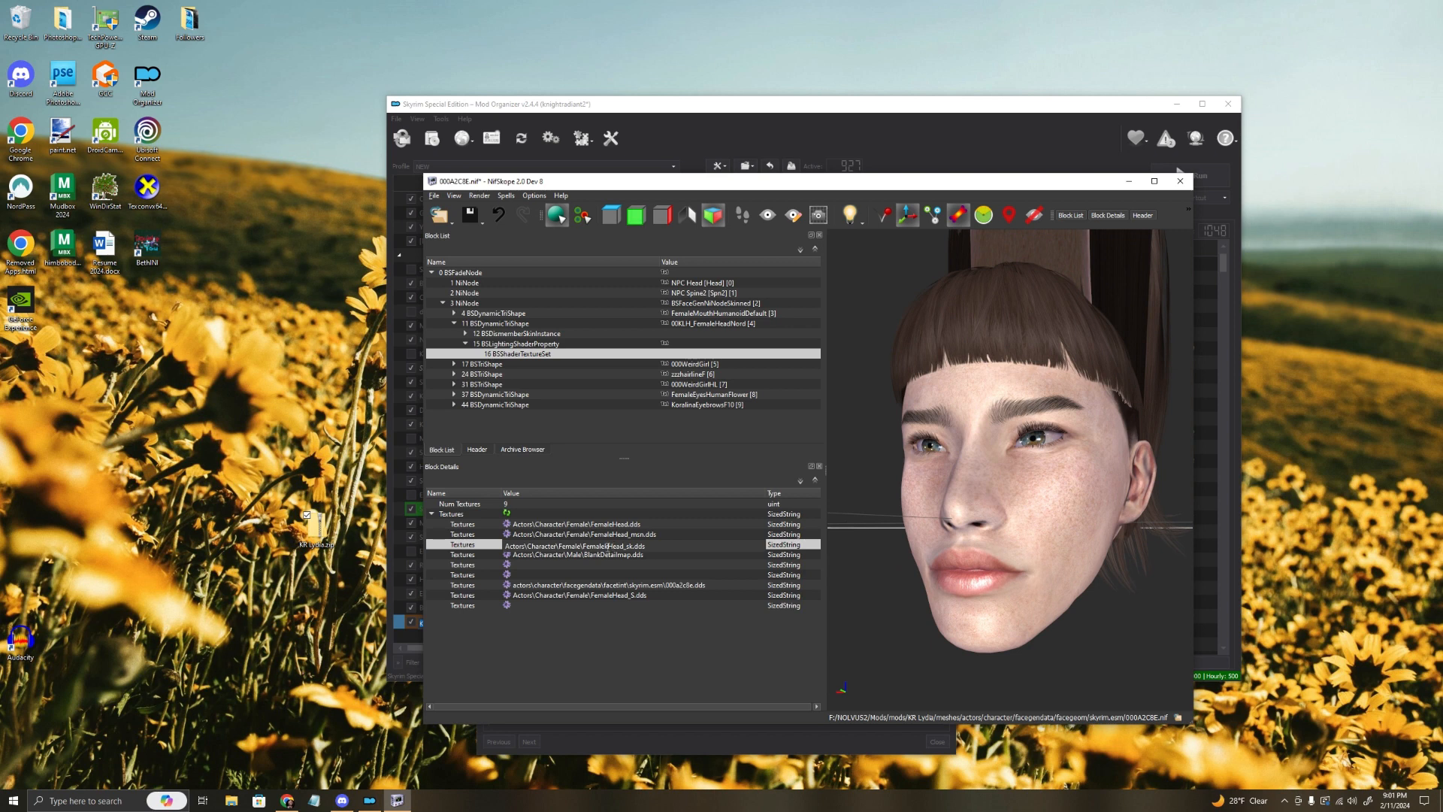
{"action": "key", "text": "BackSpace"}
{"action": "key", "text": "Return"}
{"action": "left_click_drag", "start_coordinate": [910, 530], "coordinate": [939, 530]}
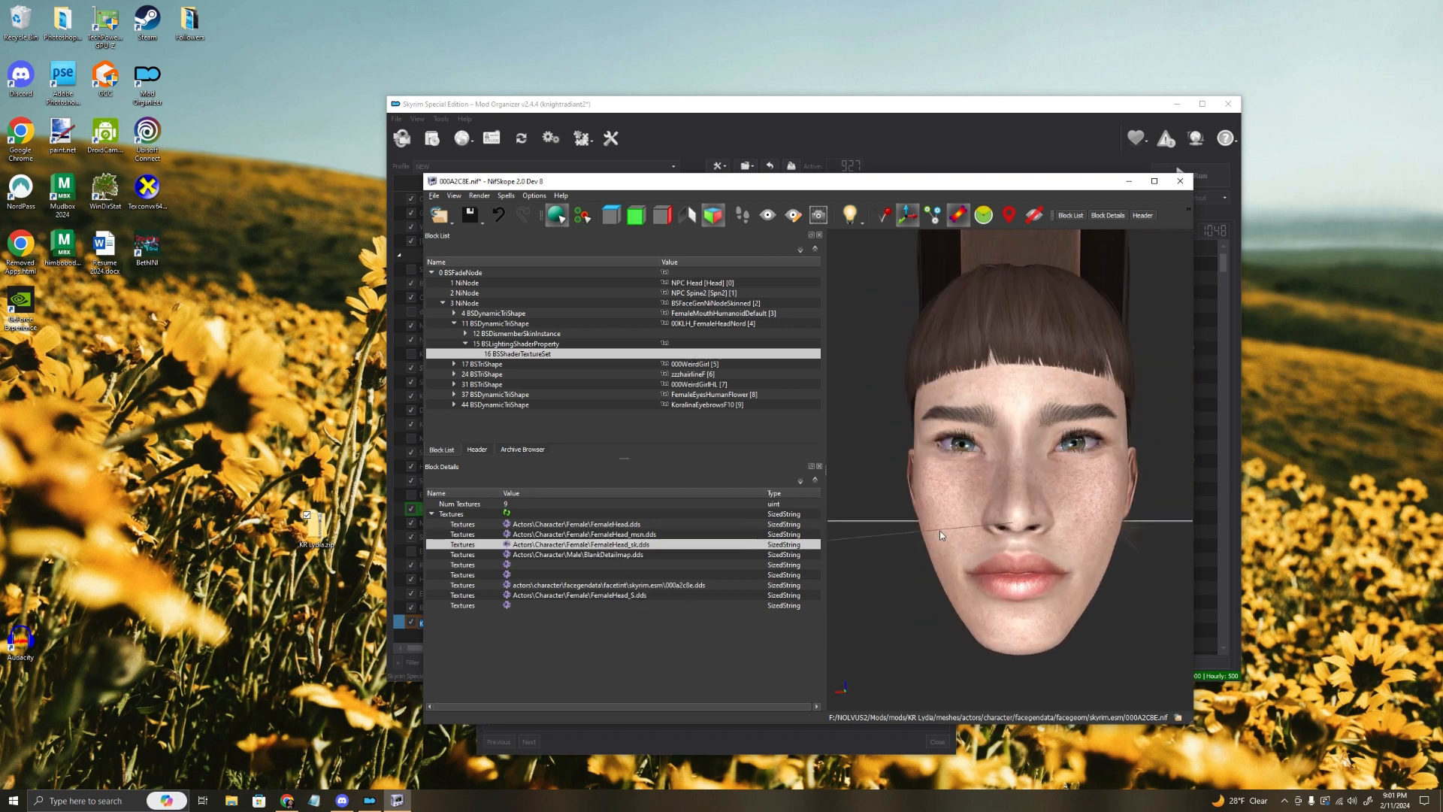
Step: Misspell the file name in the head's FemaleHead_S.dds path to demonstrate a missing specular texture, and inspect the face
{"action": "double_click", "coordinate": [618, 595]}
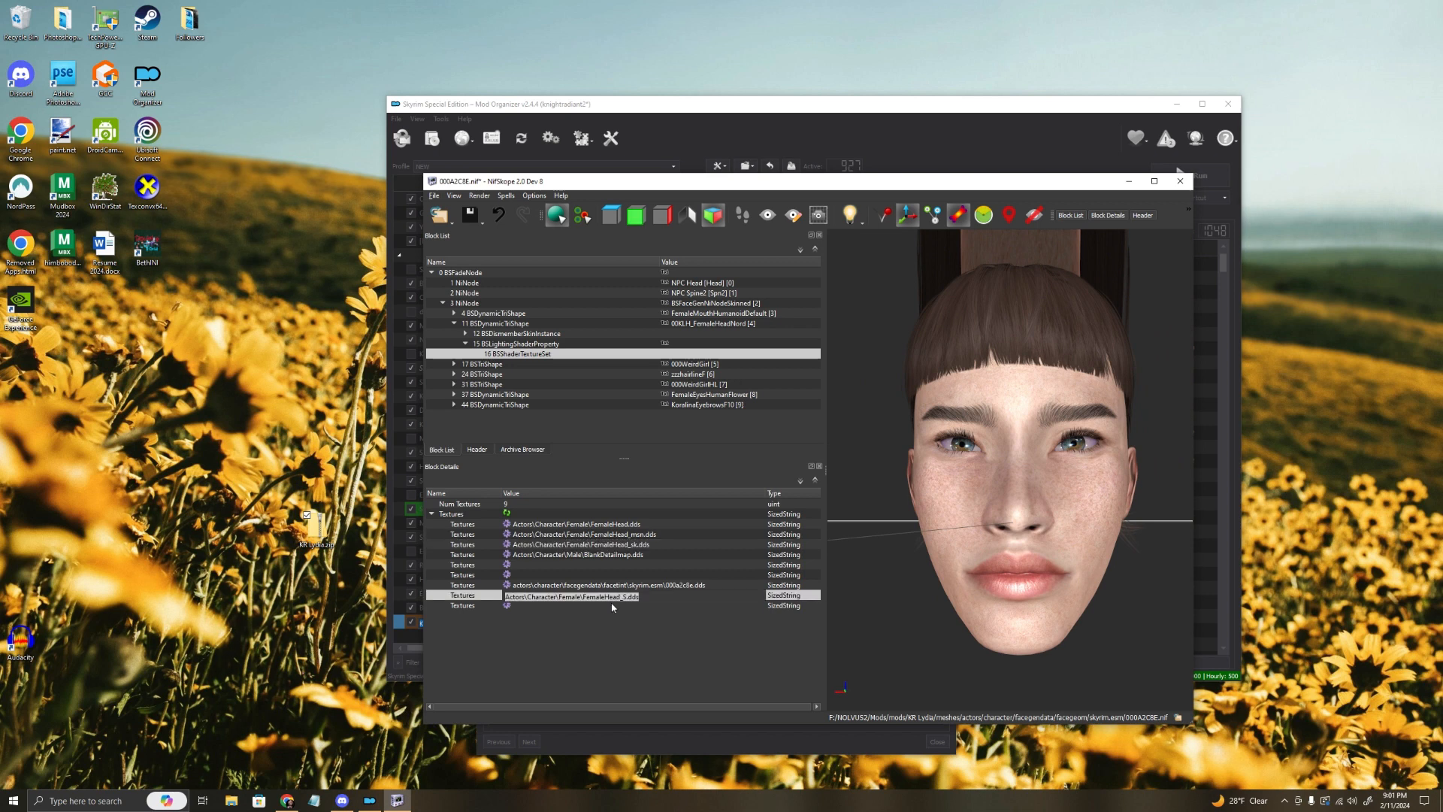
{"action": "left_click", "coordinate": [609, 596]}
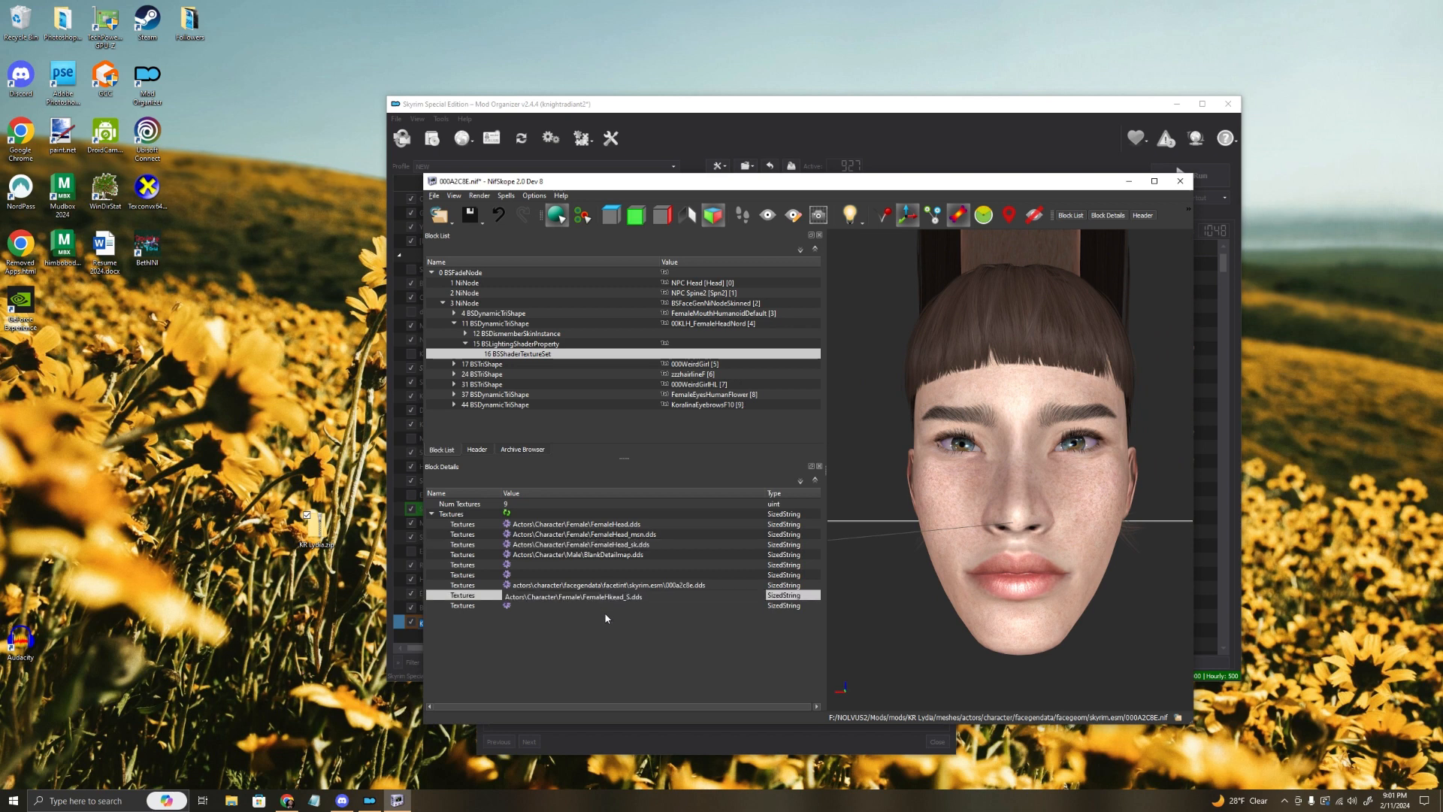
{"action": "key", "text": "Return"}
{"action": "left_click_drag", "start_coordinate": [1078, 459], "coordinate": [1033, 454]}
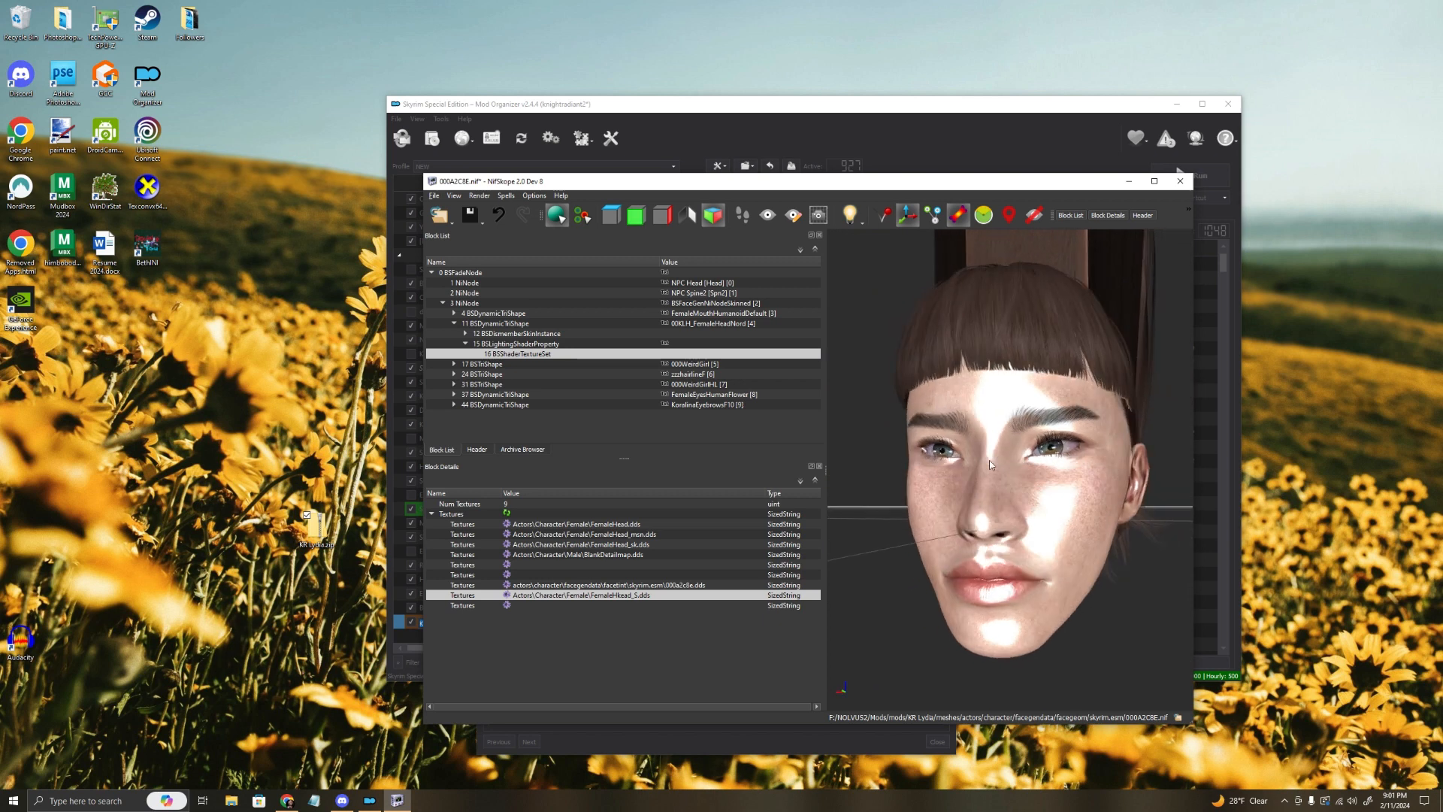
{"action": "left_click_drag", "start_coordinate": [857, 519], "coordinate": [1060, 500]}
Step: Correct the head's specular texture path back to Actors\Character\Female\FemaleHead_S.dds and inspect the face
{"action": "double_click", "coordinate": [621, 595]}
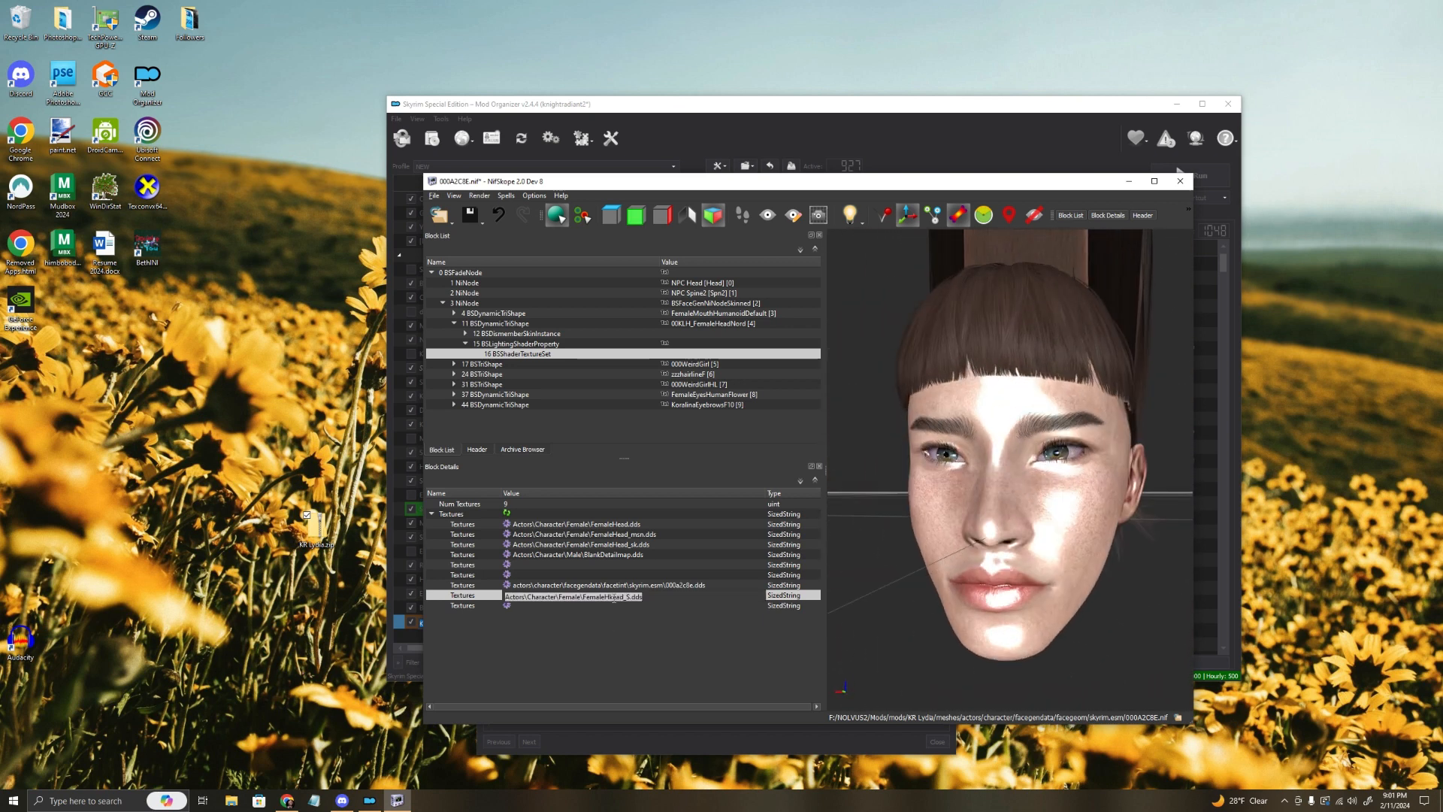
{"action": "left_click", "coordinate": [614, 597]}
{"action": "key", "text": "BackSpace"}
{"action": "left_click", "coordinate": [661, 634]}
{"action": "left_click_drag", "start_coordinate": [951, 496], "coordinate": [1016, 485]}
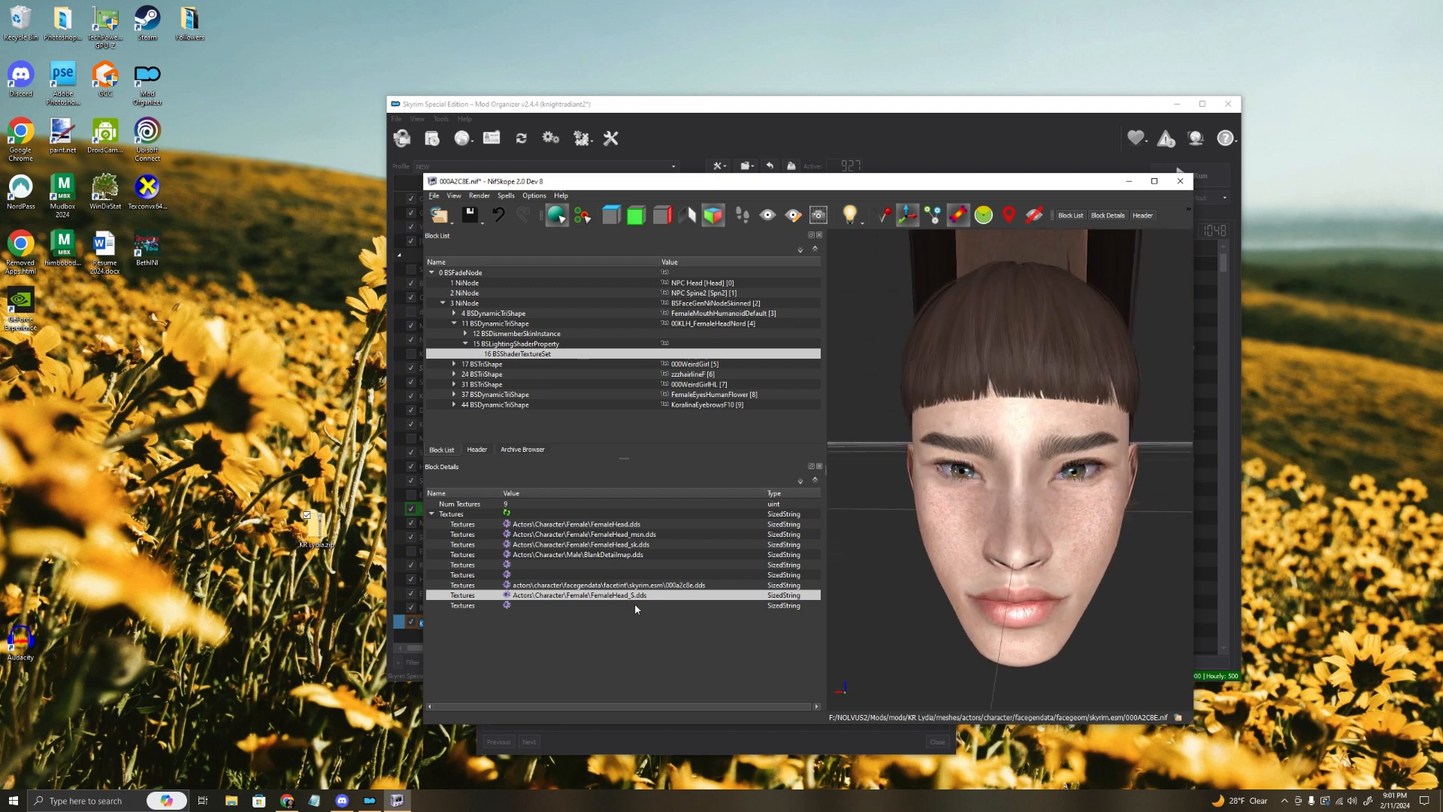
Step: Save the corrected head file 000A2C8E.nif and close NifSkope
{"action": "left_click", "coordinate": [656, 655]}
{"action": "left_click", "coordinate": [469, 213]}
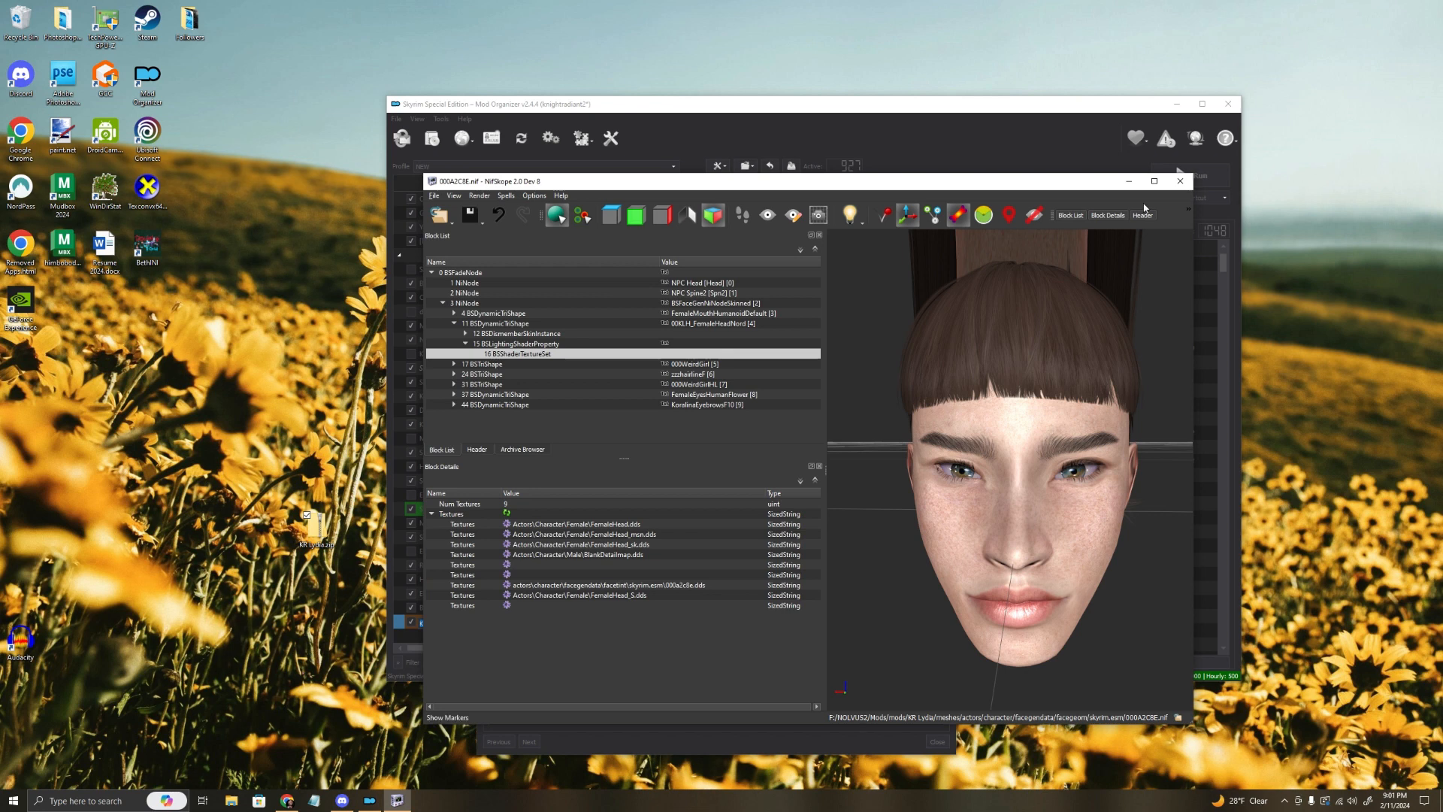
{"action": "mouse_move", "coordinate": [1085, 343]}
{"action": "left_mouse_down"}
{"action": "mouse_move", "coordinate": [1112, 346]}
{"action": "mouse_move", "coordinate": [1087, 340]}
{"action": "left_mouse_up"}
{"action": "left_click", "coordinate": [1180, 180]}
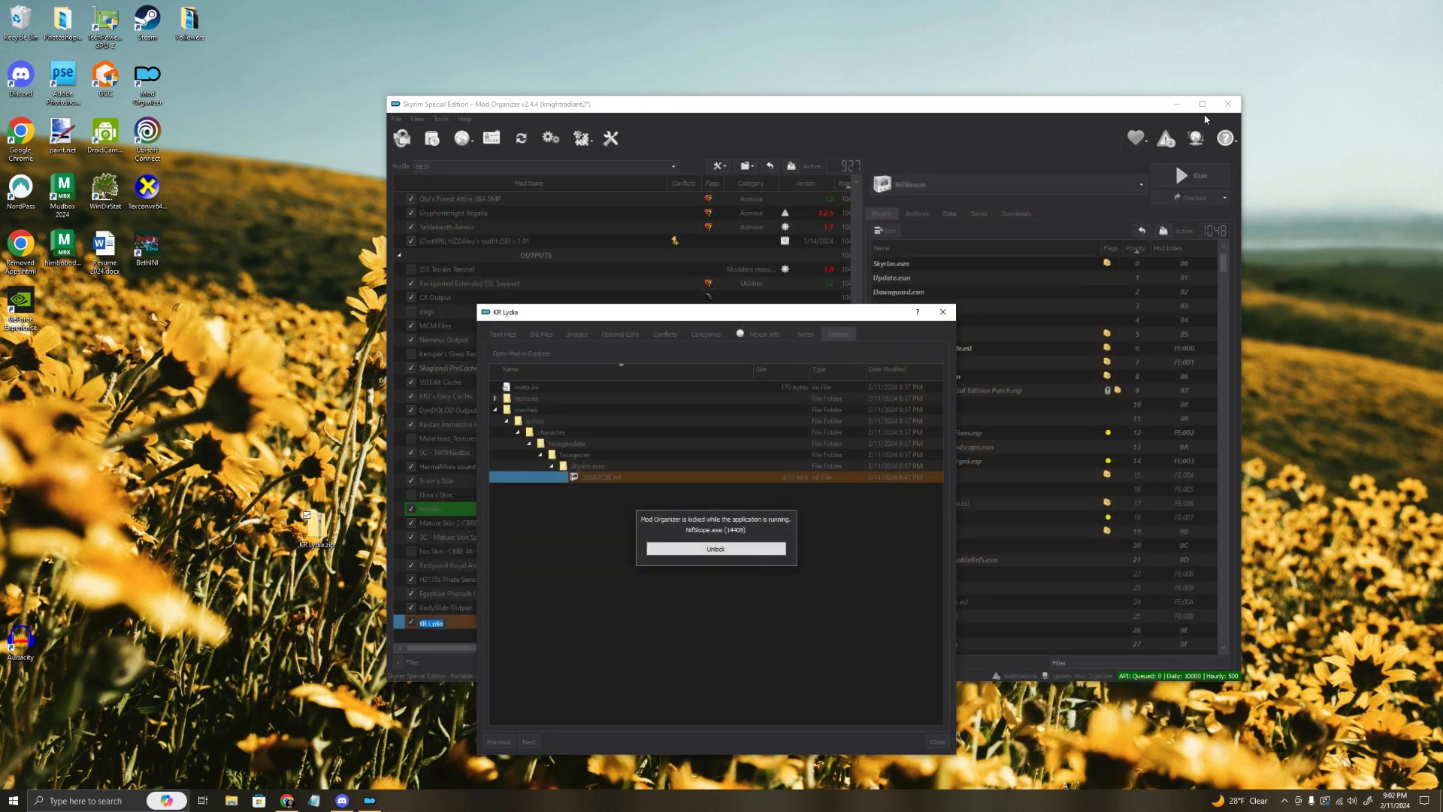
Step: Close the KR Lydia mod information, minimize Mod Organizer, and delete the KR Lydia folder from the desktop
{"action": "left_click", "coordinate": [943, 312]}
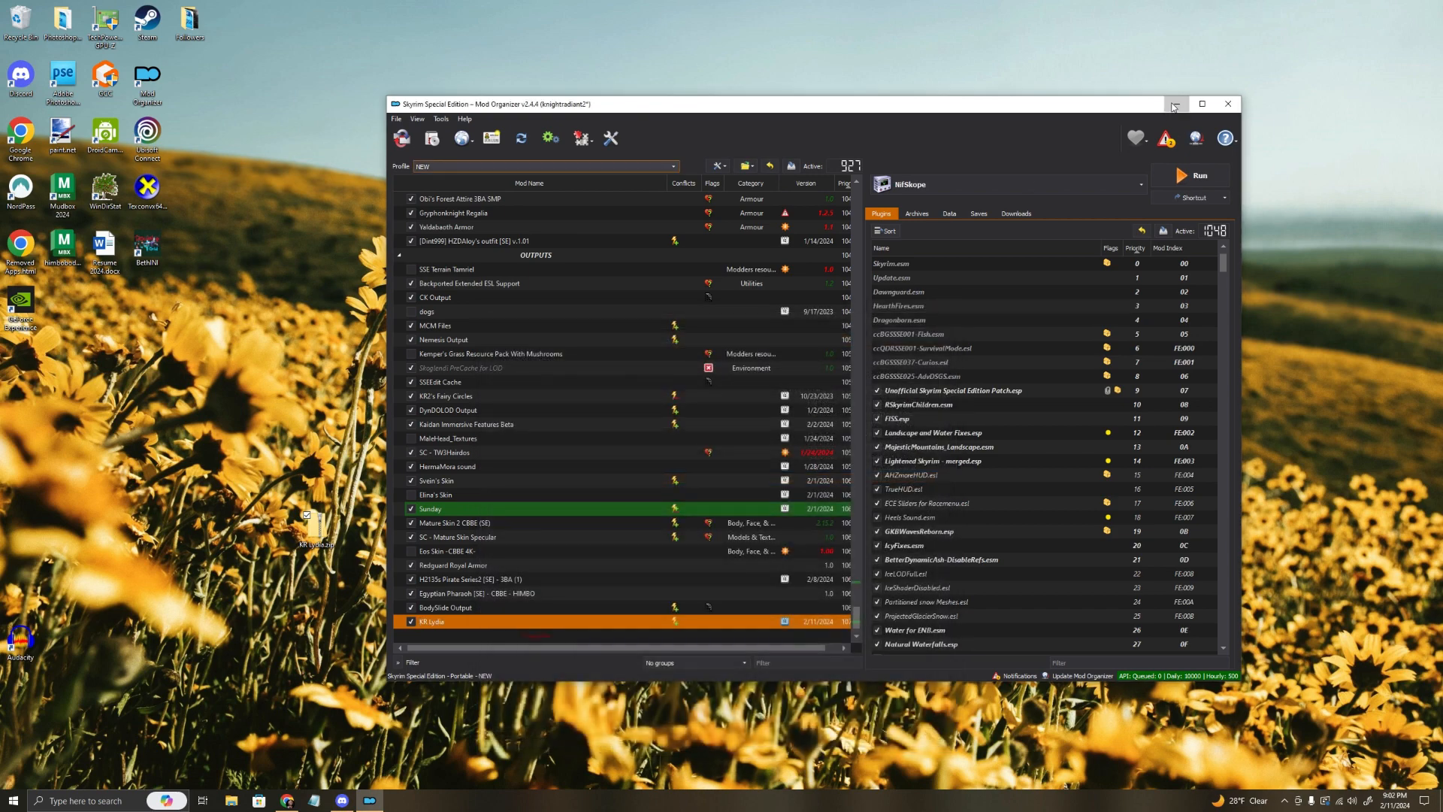
{"action": "left_click", "coordinate": [1178, 103]}
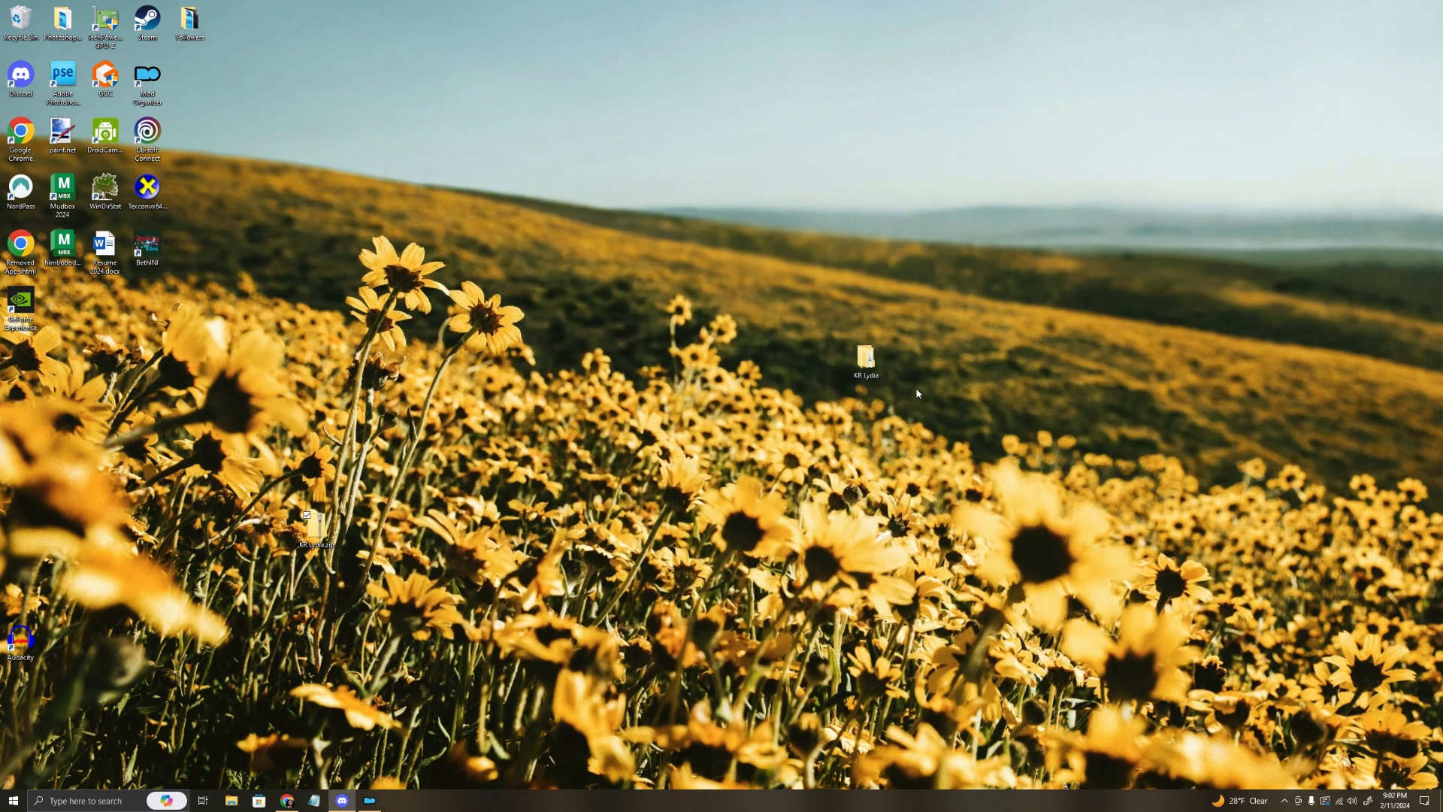
{"action": "left_click", "coordinate": [880, 374]}
{"action": "key", "text": "Delete"}
Step: Return to Mod Organizer and look through the meshes folder in the KR Lydia mod's file tree
{"action": "left_click", "coordinate": [369, 801]}
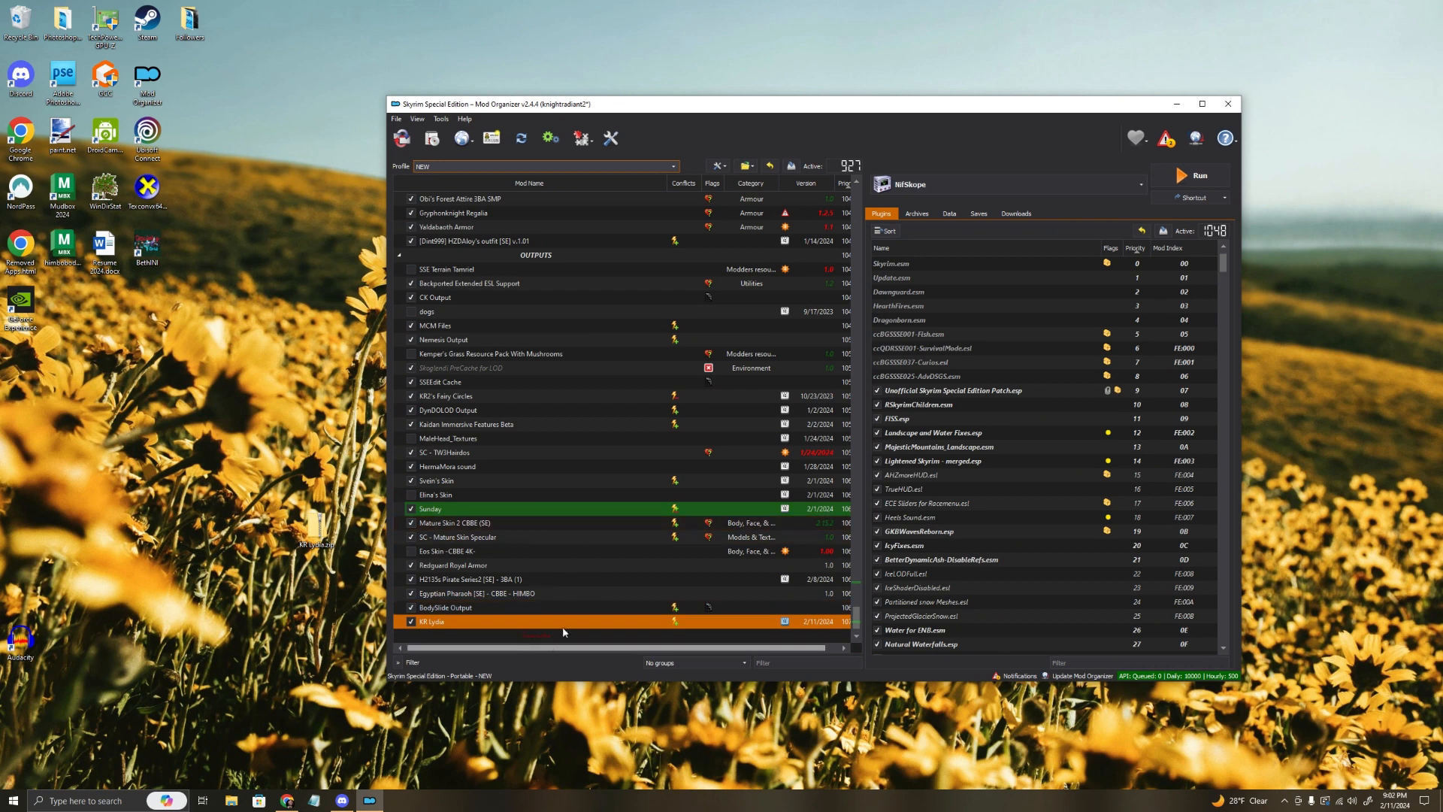
{"action": "double_click", "coordinate": [437, 622]}
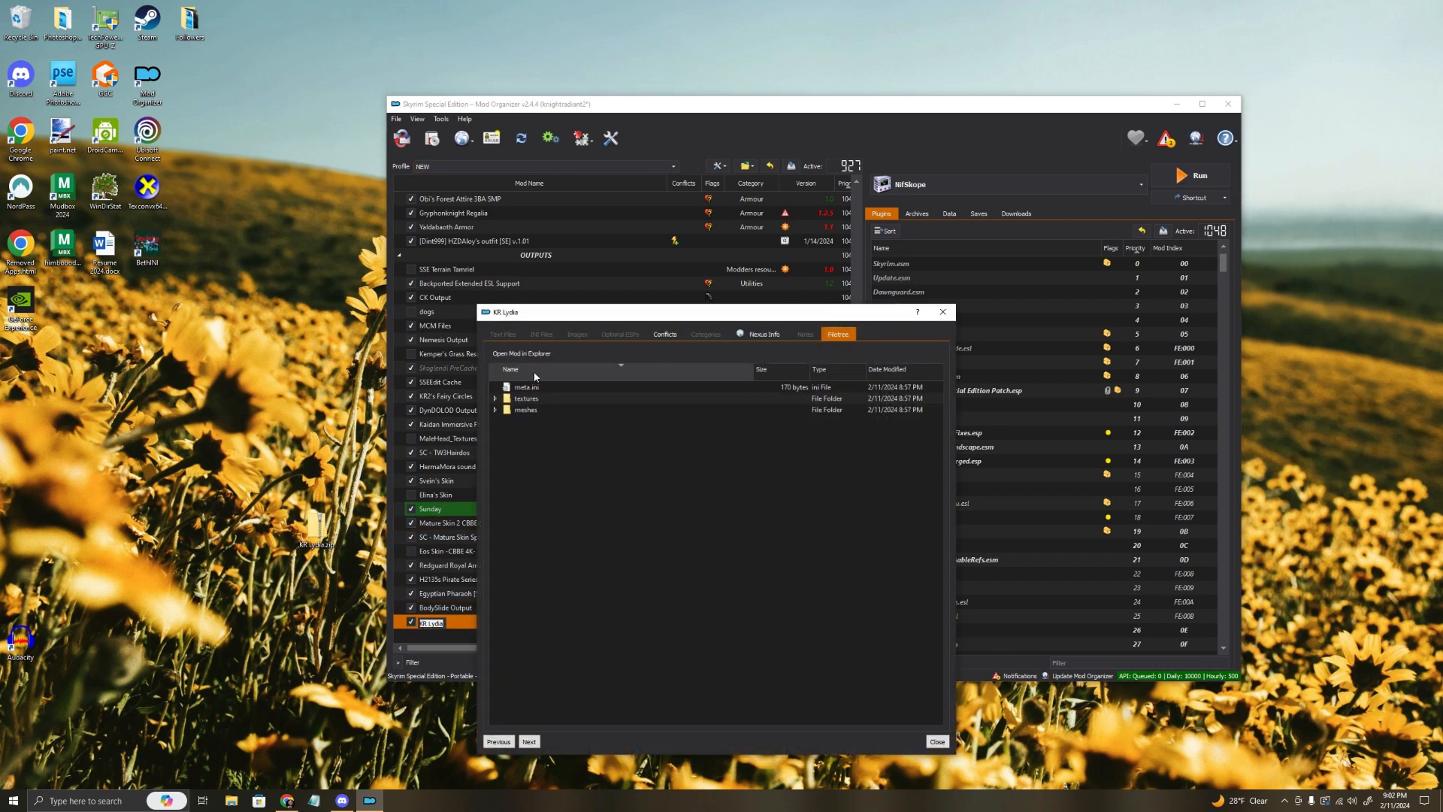
{"action": "left_click", "coordinate": [495, 410]}
{"action": "left_click", "coordinate": [507, 421]}
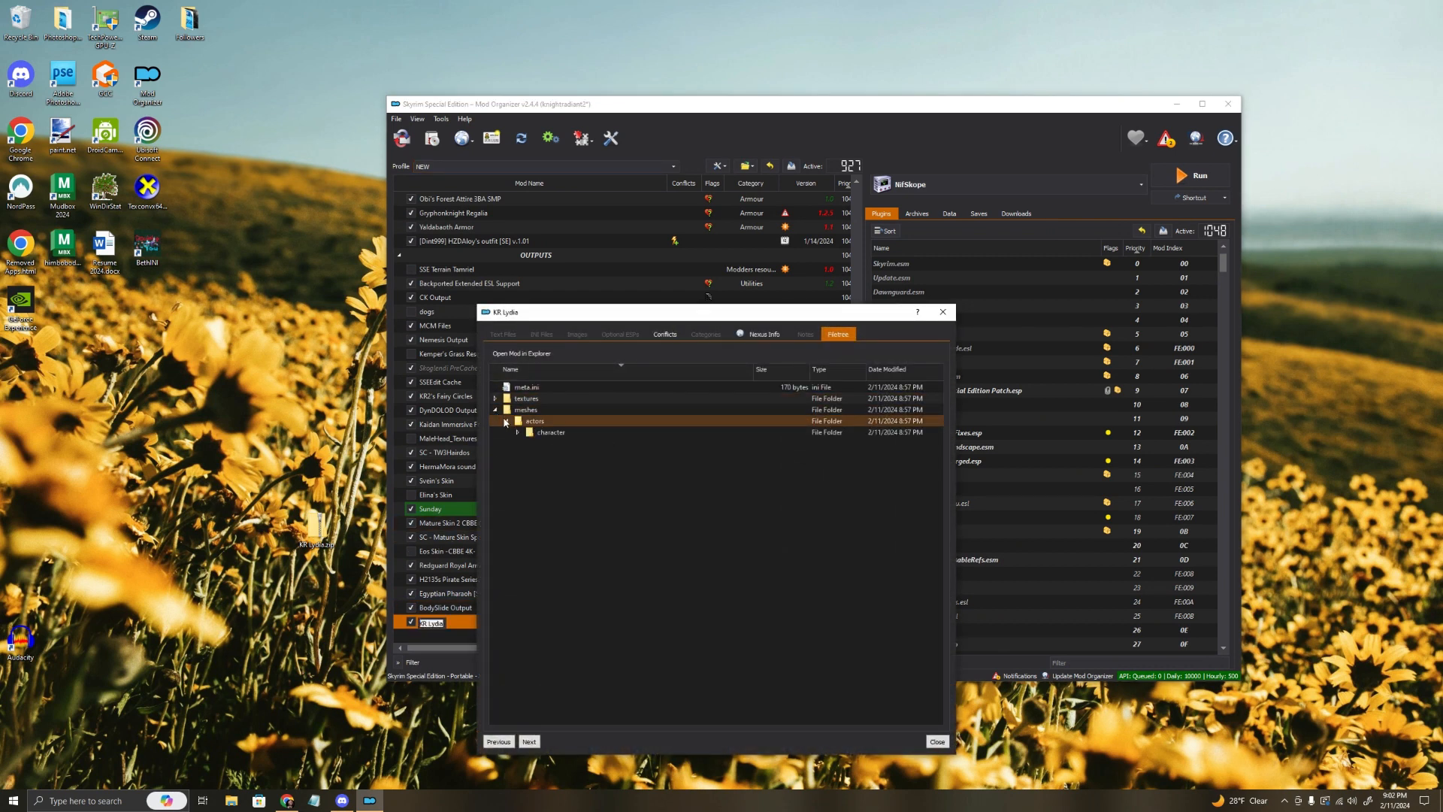
{"action": "left_click", "coordinate": [518, 432]}
{"action": "left_click", "coordinate": [942, 312]}
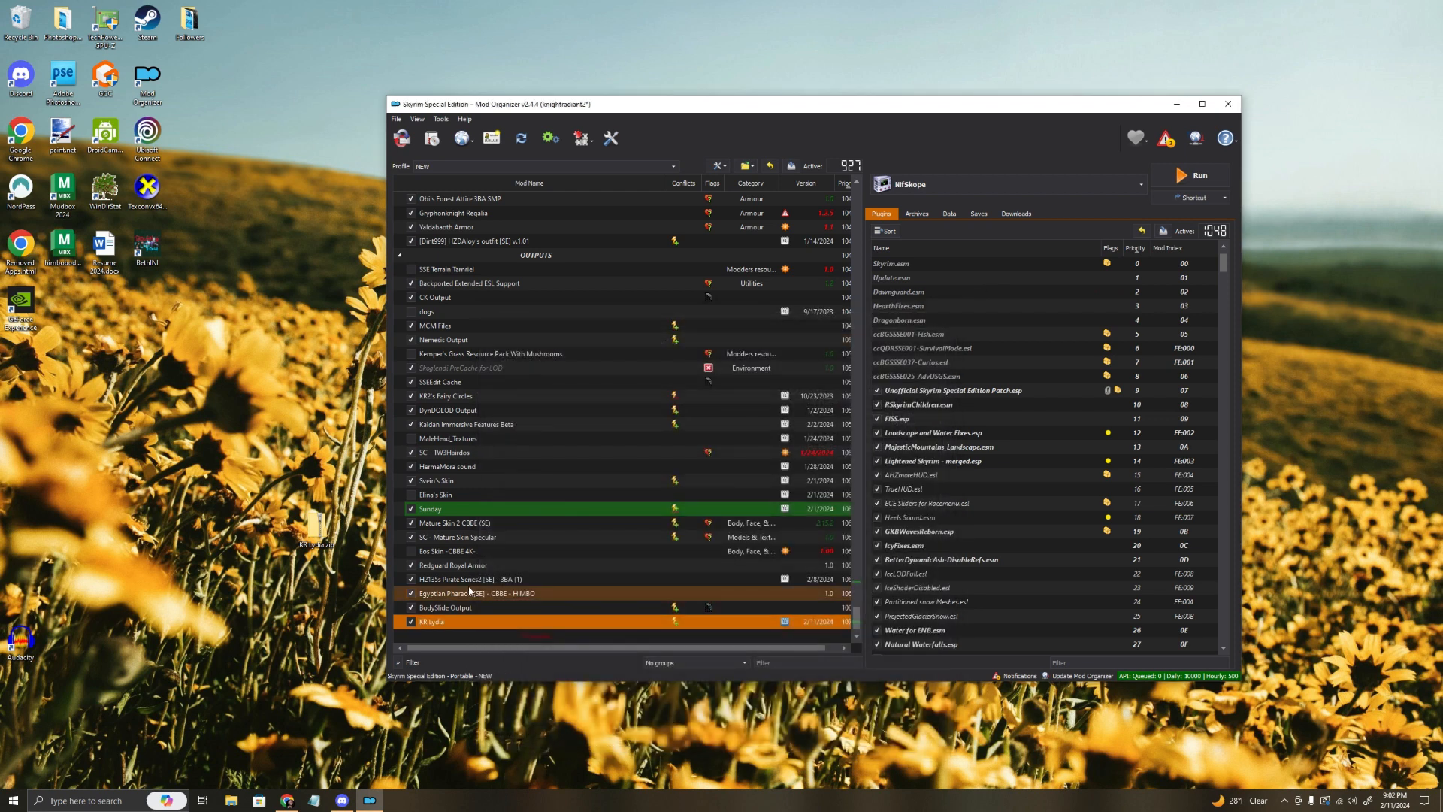
Step: Reopen the KR Lydia mod information and look at its textures folder in the file tree
{"action": "double_click", "coordinate": [451, 622]}
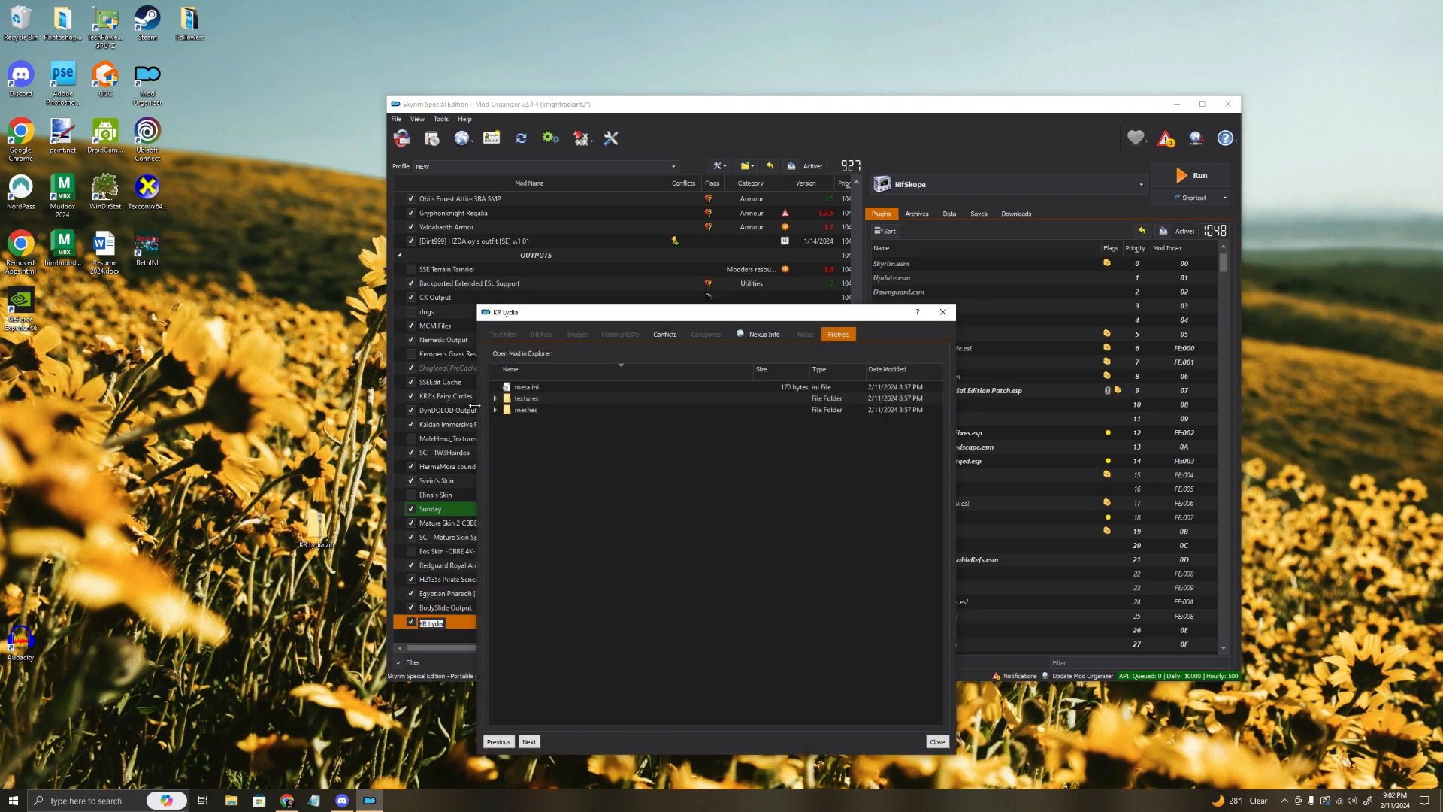
{"action": "left_click", "coordinate": [495, 399]}
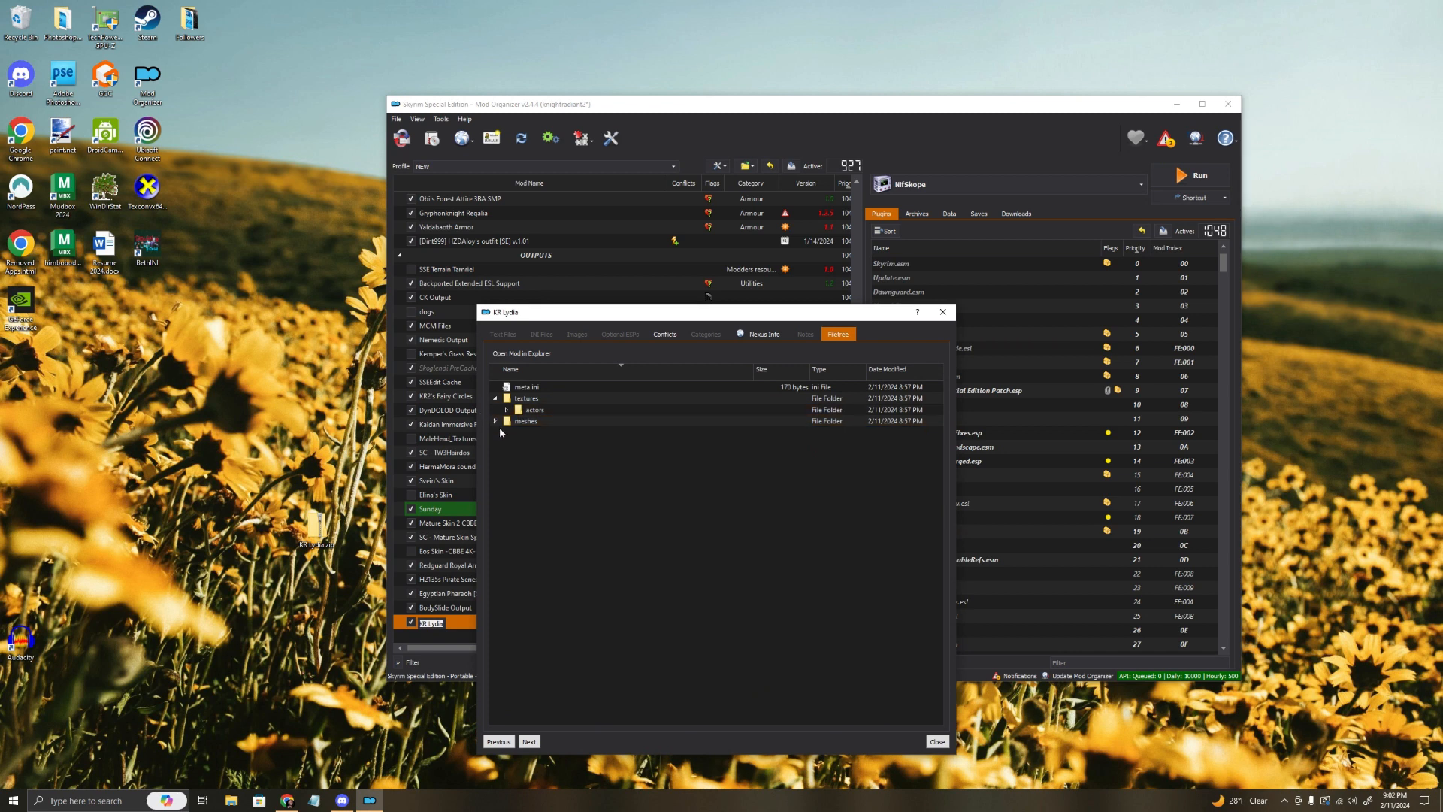
{"action": "left_click", "coordinate": [496, 399]}
{"action": "left_click", "coordinate": [526, 411]}
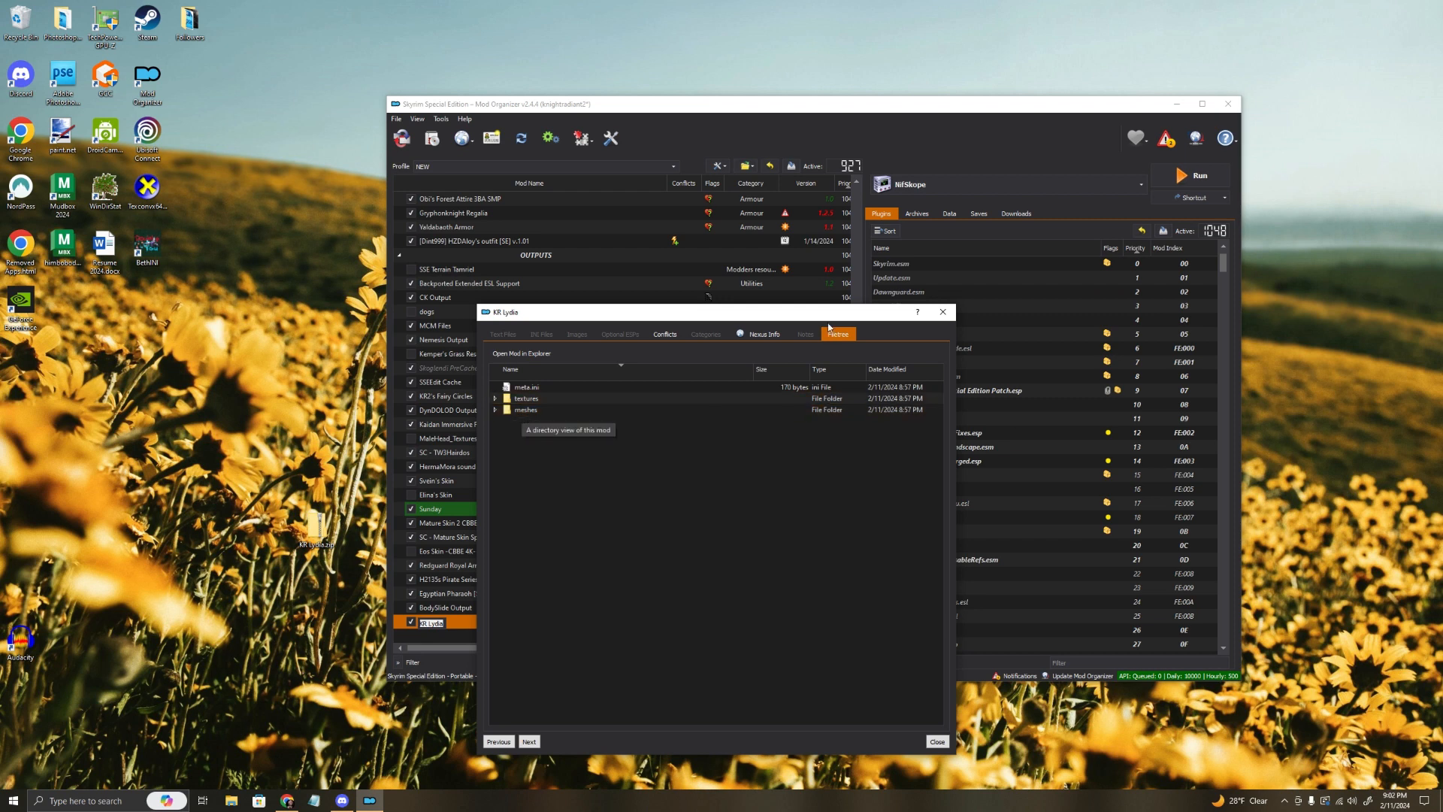
{"action": "left_click", "coordinate": [943, 311]}
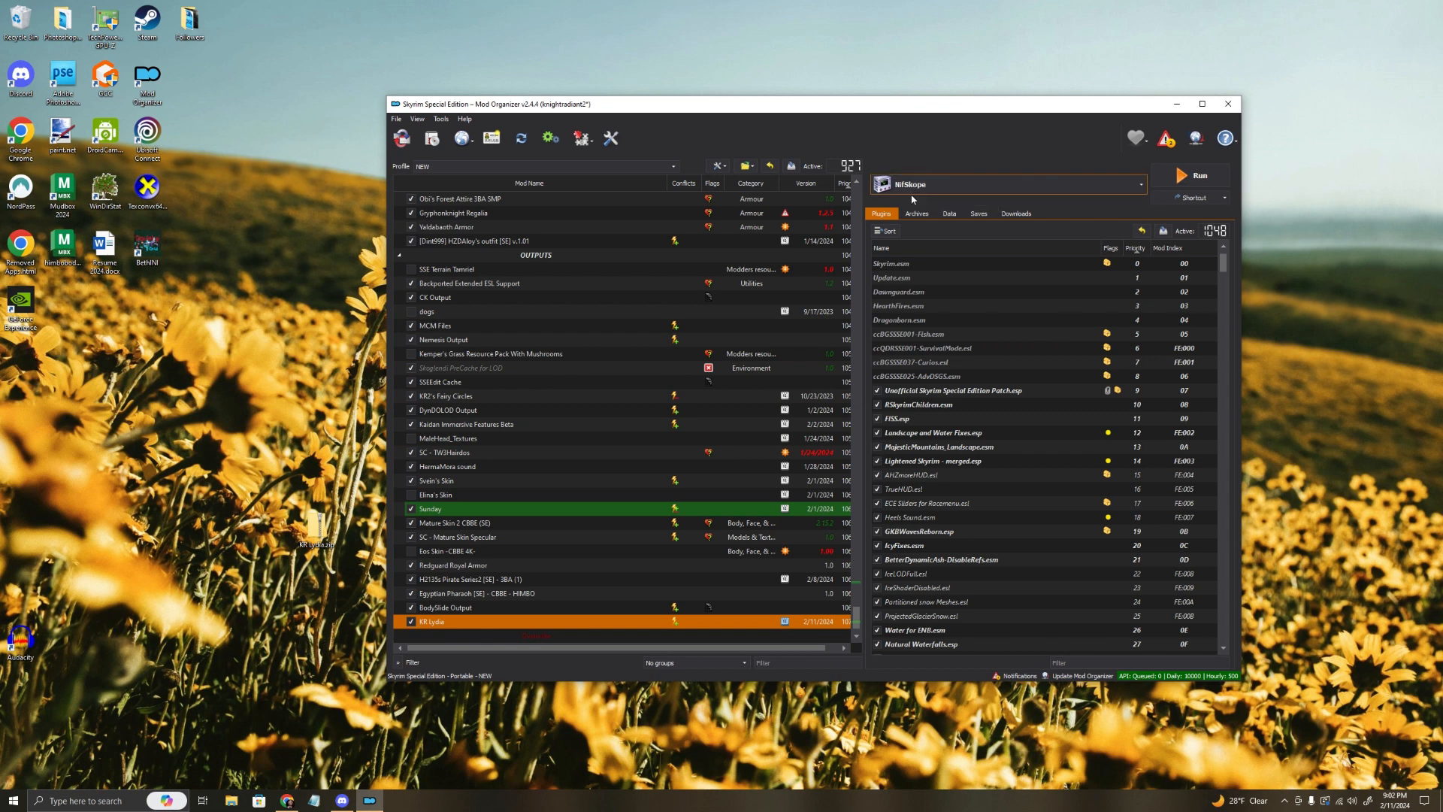
Step: Launch NifSkope from Mod Organizer, open 000A2C8E.nif and expand its BSFadeNode to show the head part shapes
{"action": "left_click", "coordinate": [1195, 175]}
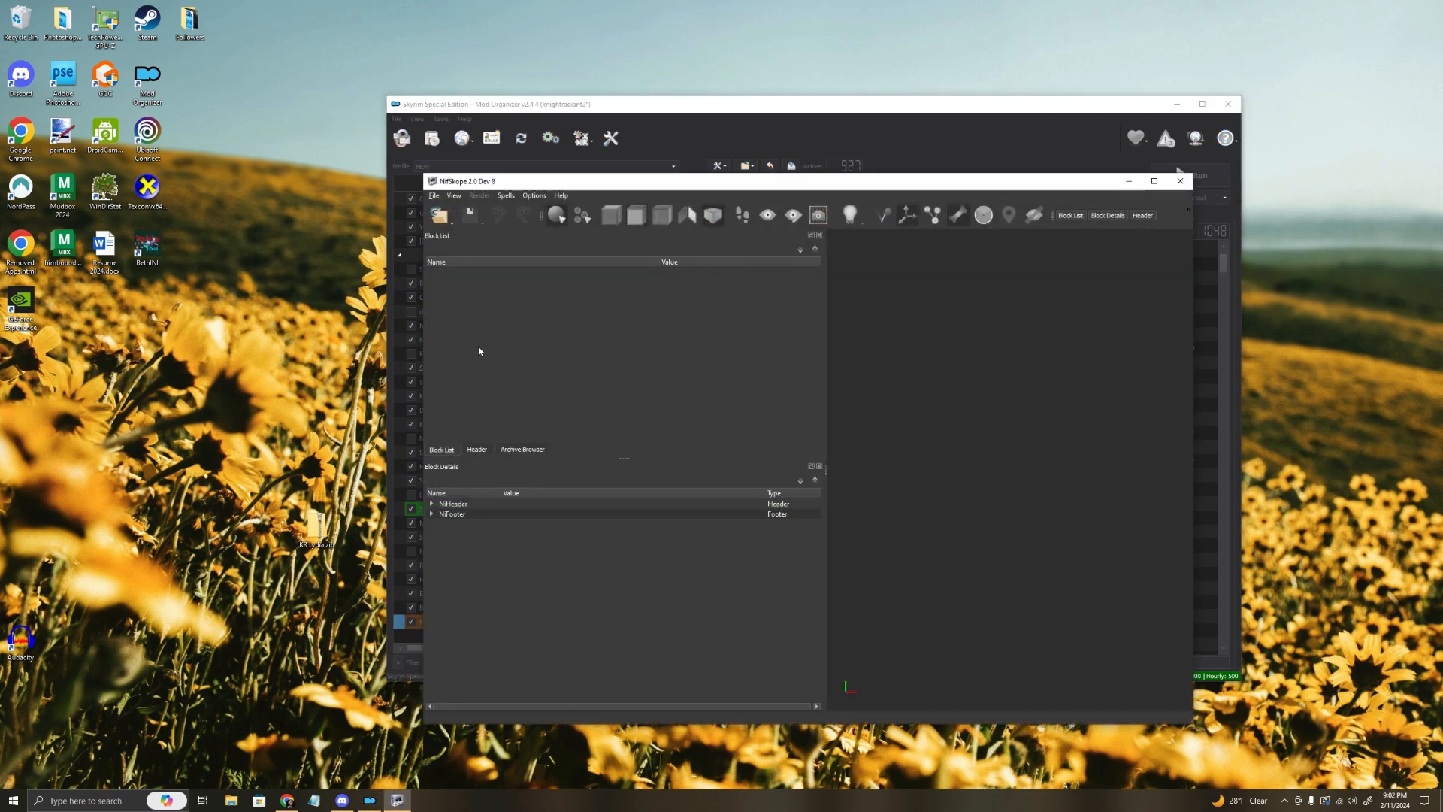
{"action": "left_click", "coordinate": [452, 220]}
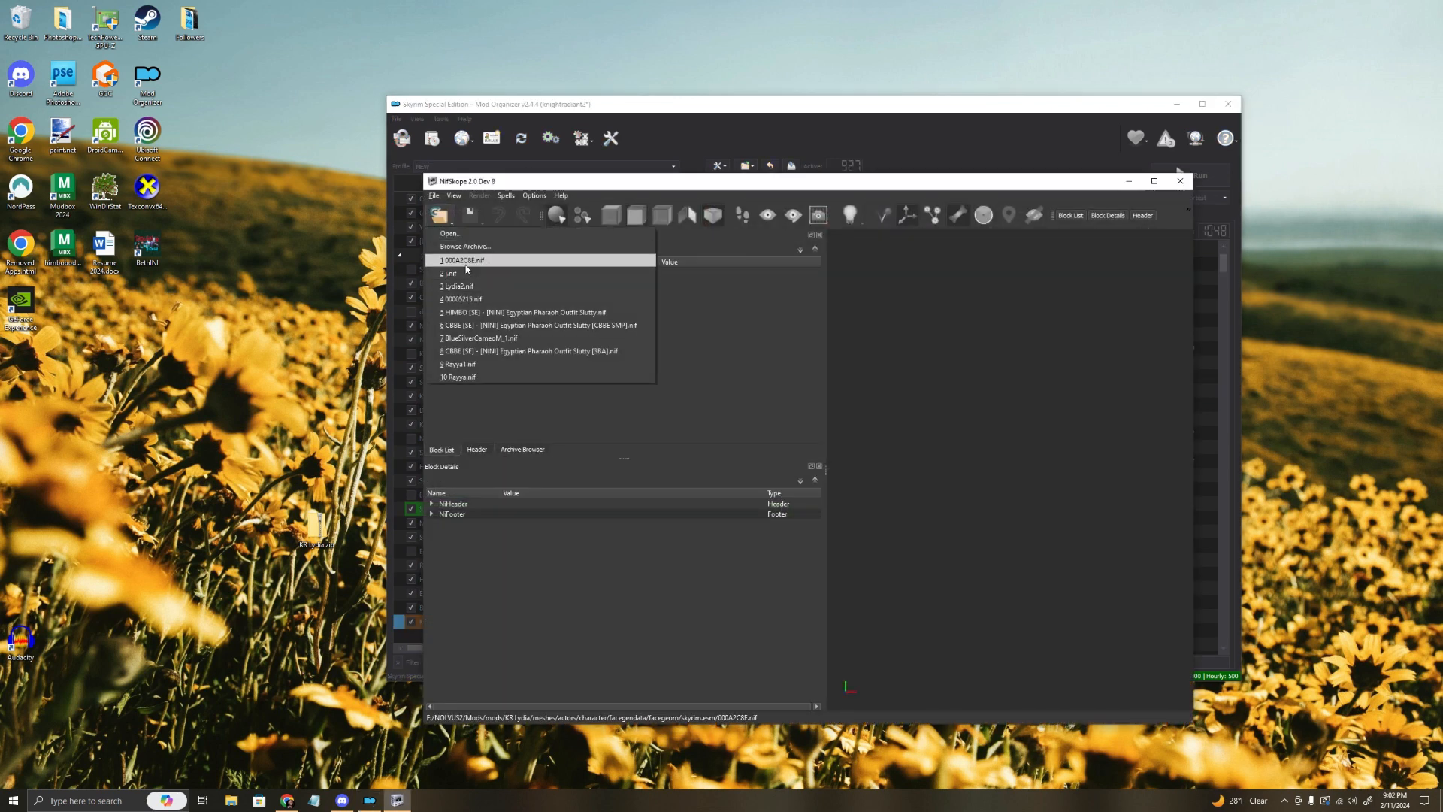
{"action": "left_click", "coordinate": [466, 260]}
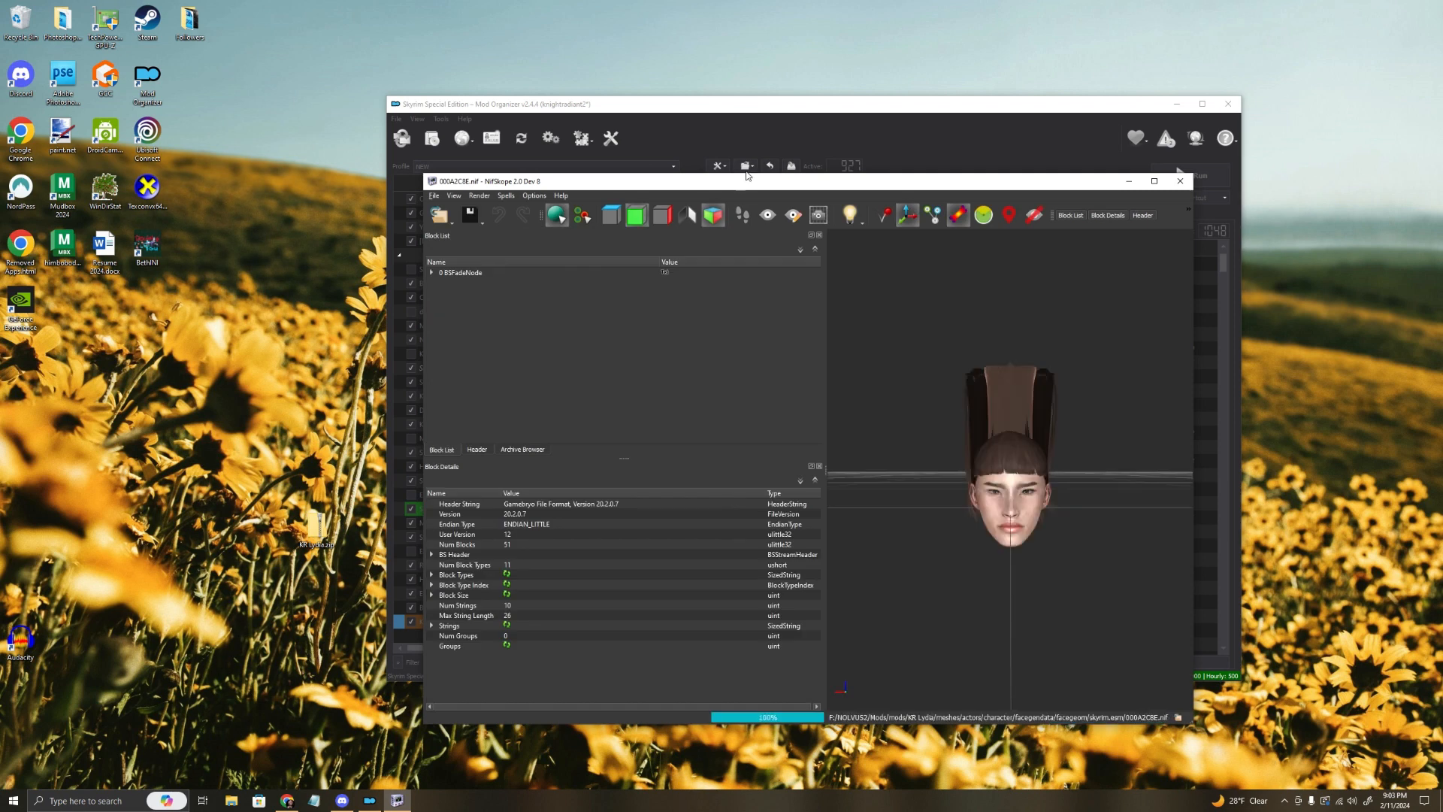
{"action": "left_click_drag", "start_coordinate": [763, 187], "coordinate": [978, 149]}
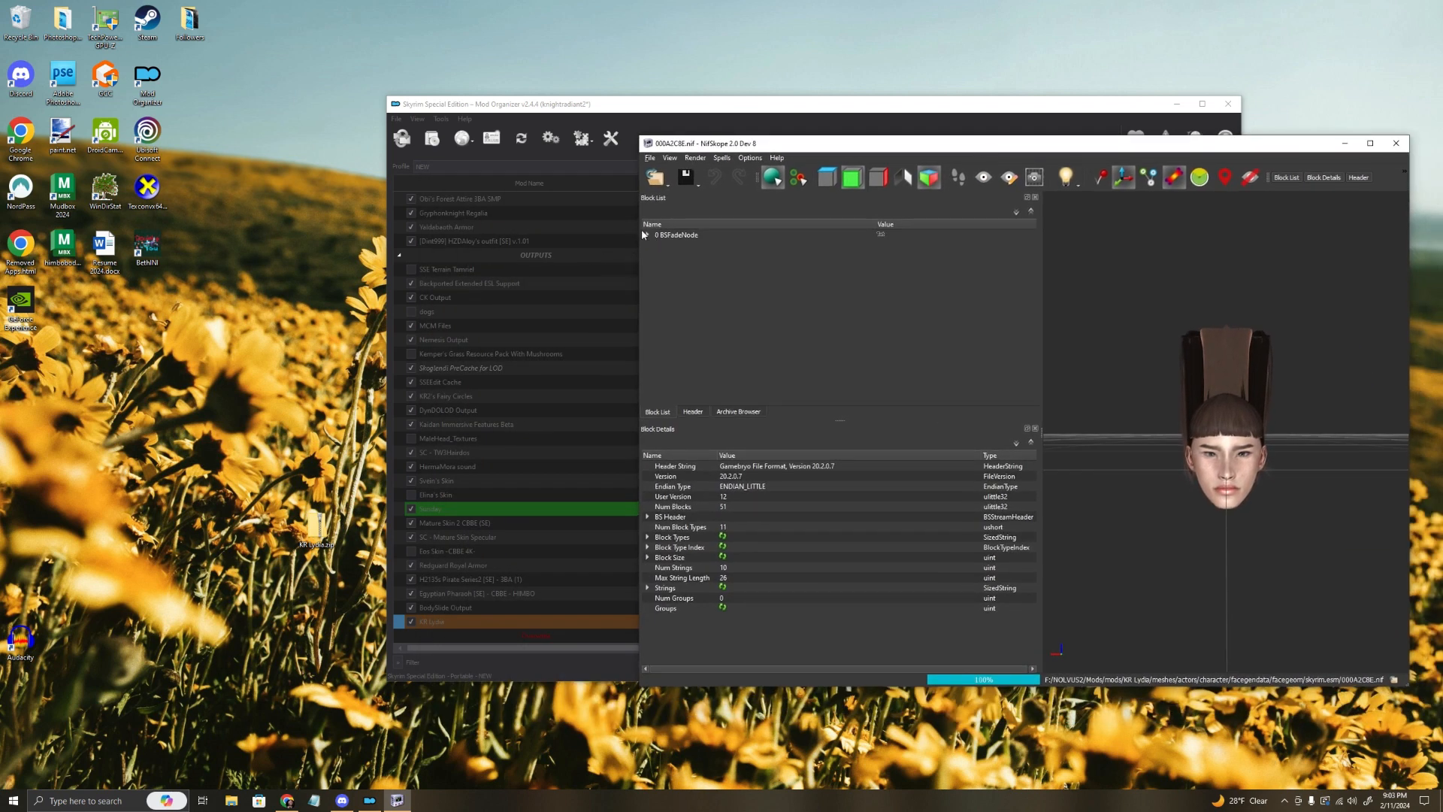
{"action": "left_click", "coordinate": [645, 234]}
{"action": "left_click", "coordinate": [659, 265]}
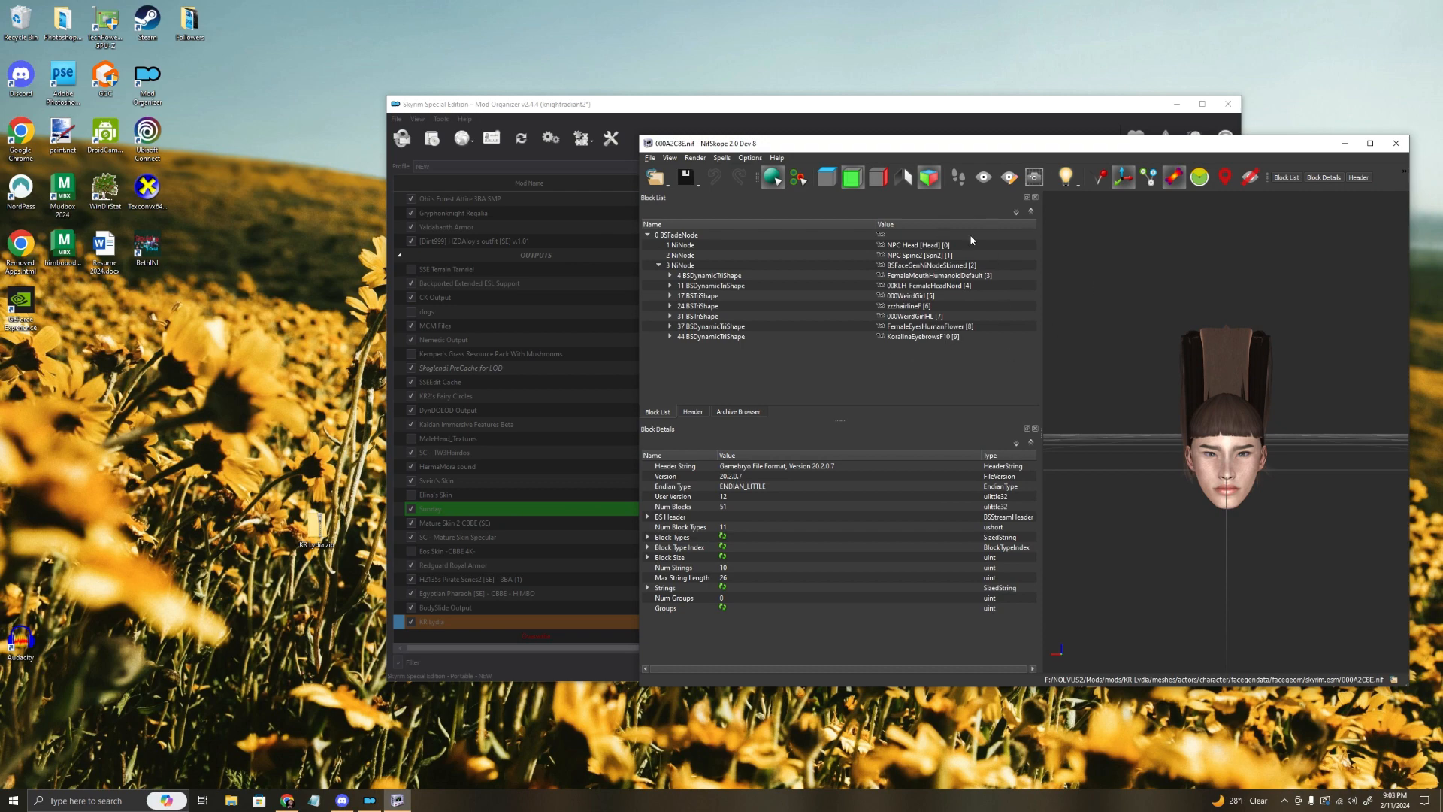
Step: Arrange the windows side by side, unlock Mod Organizer and launch SSE Edit from it
{"action": "left_click_drag", "start_coordinate": [926, 103], "coordinate": [894, 104]}
{"action": "left_click_drag", "start_coordinate": [673, 81], "coordinate": [688, 111]}
{"action": "mouse_move", "coordinate": [1066, 145]}
{"action": "left_mouse_down"}
{"action": "mouse_move", "coordinate": [1190, 122]}
{"action": "mouse_move", "coordinate": [1023, 124]}
{"action": "mouse_move", "coordinate": [1065, 166]}
{"action": "left_mouse_up"}
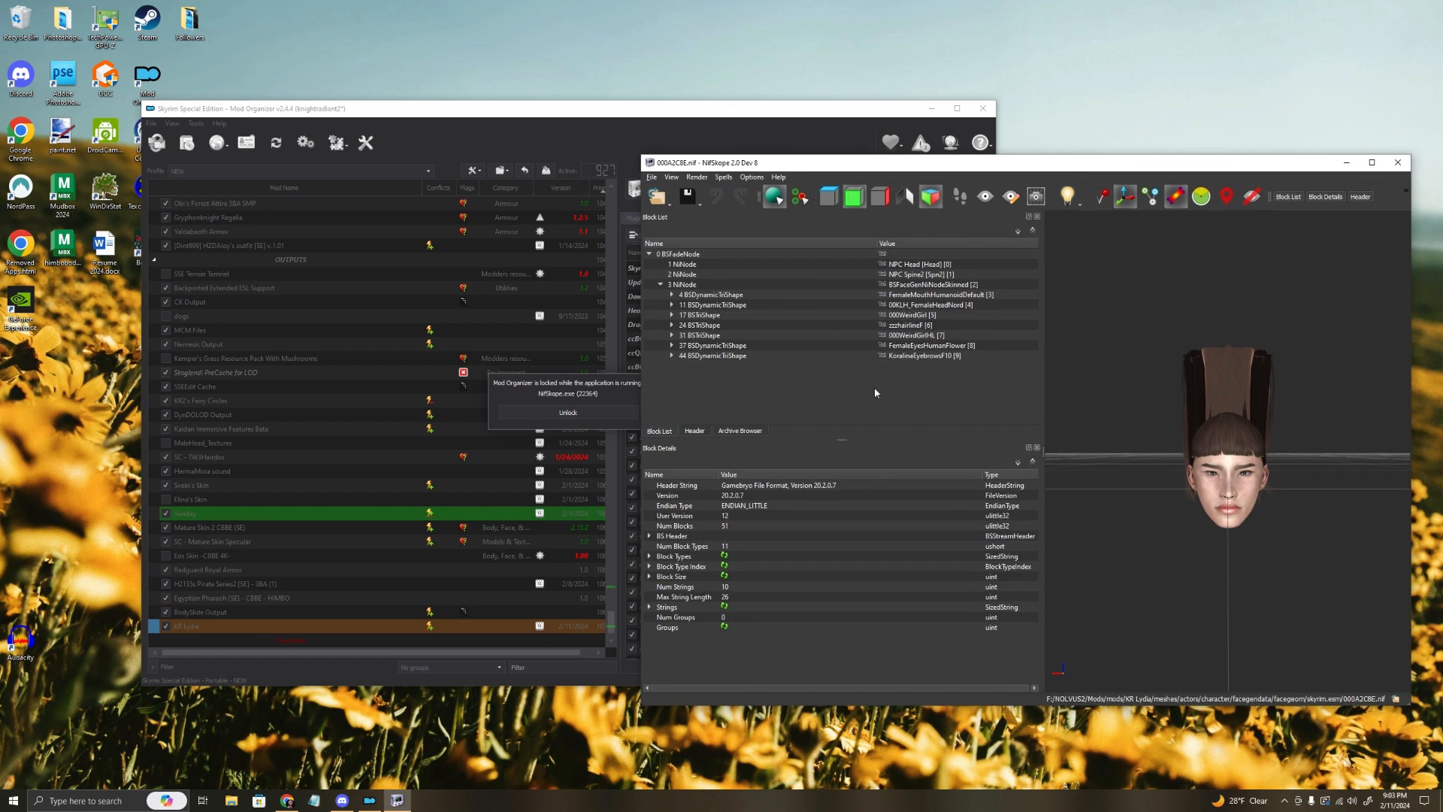
{"action": "left_click_drag", "start_coordinate": [745, 118], "coordinate": [725, 175]}
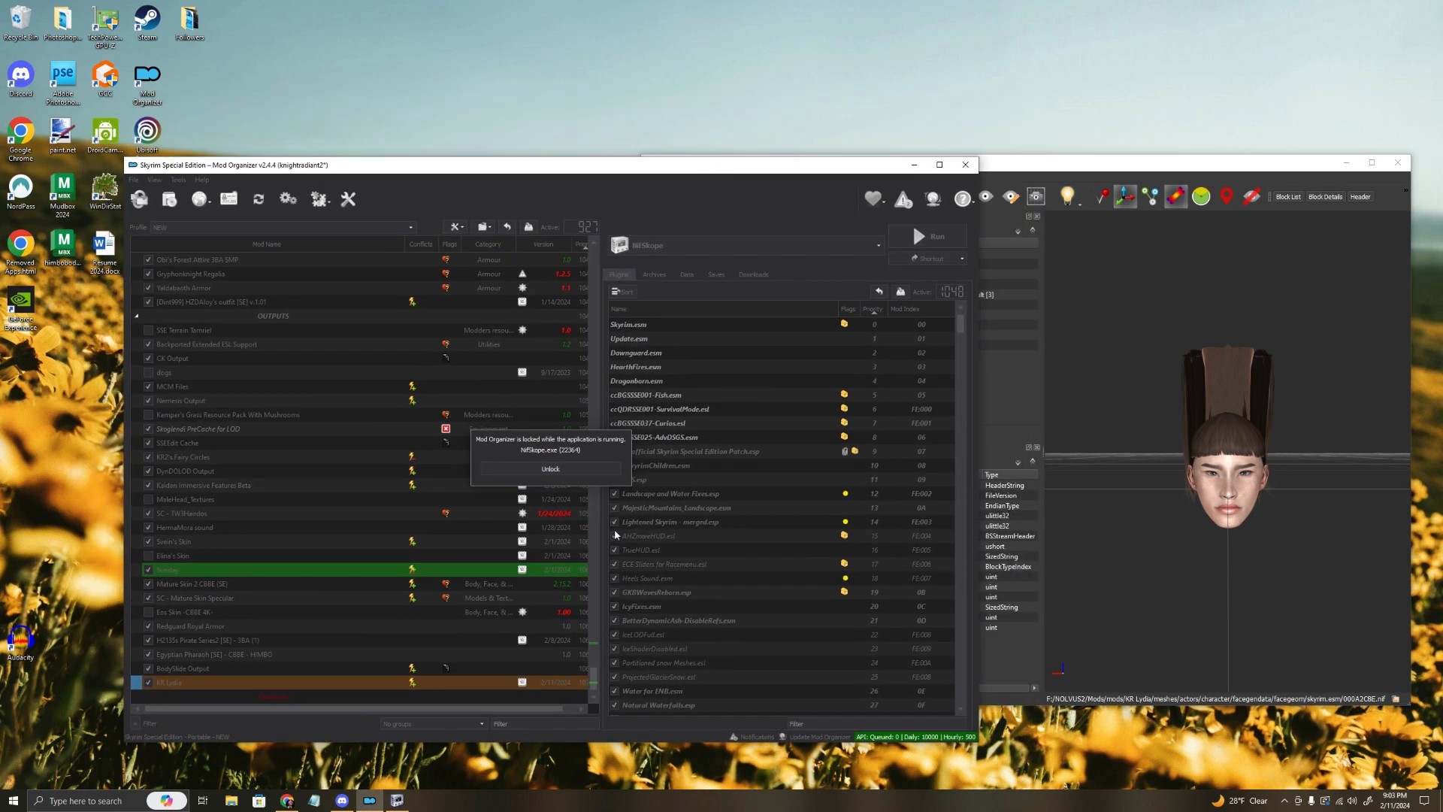
{"action": "left_click", "coordinate": [551, 471]}
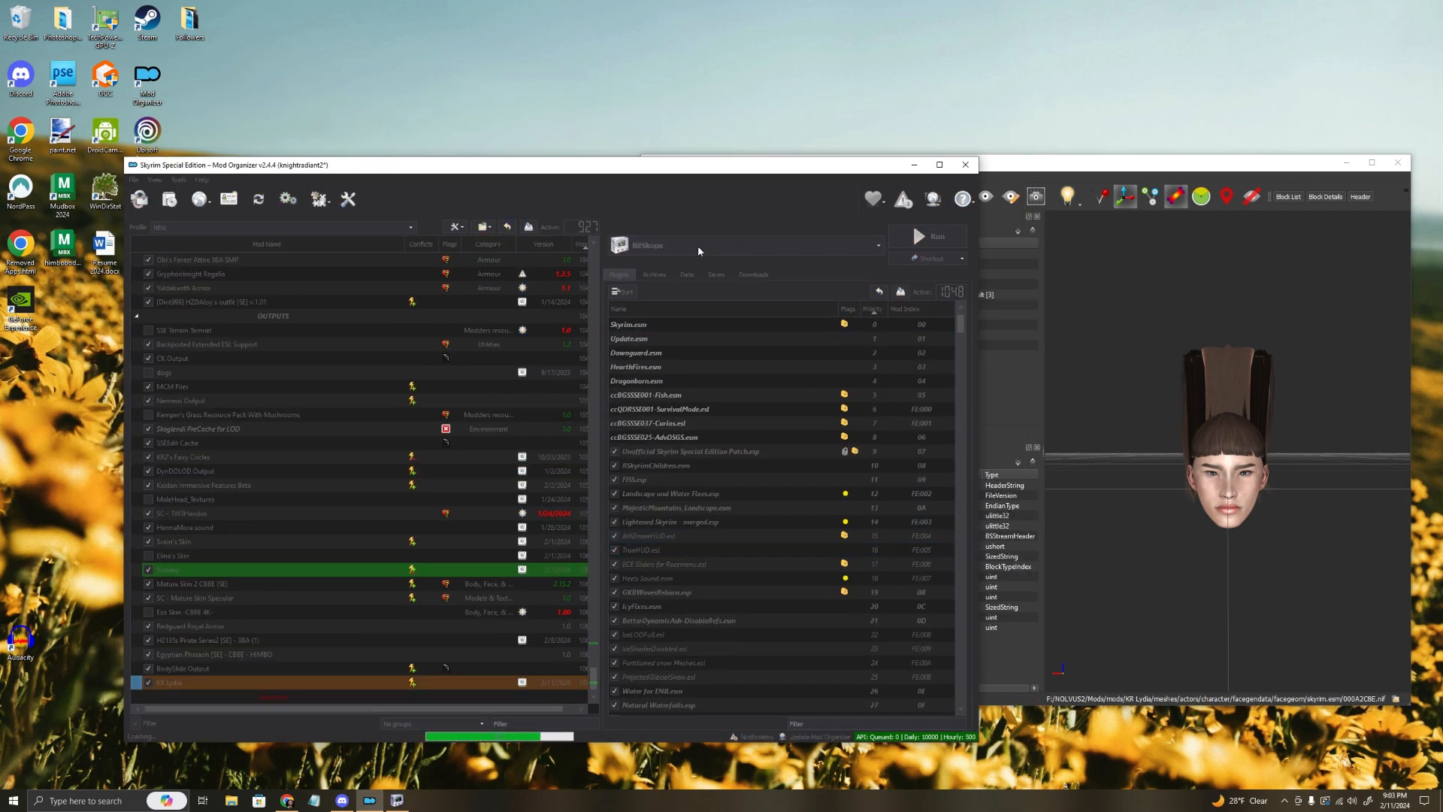
{"action": "left_click", "coordinate": [672, 242]}
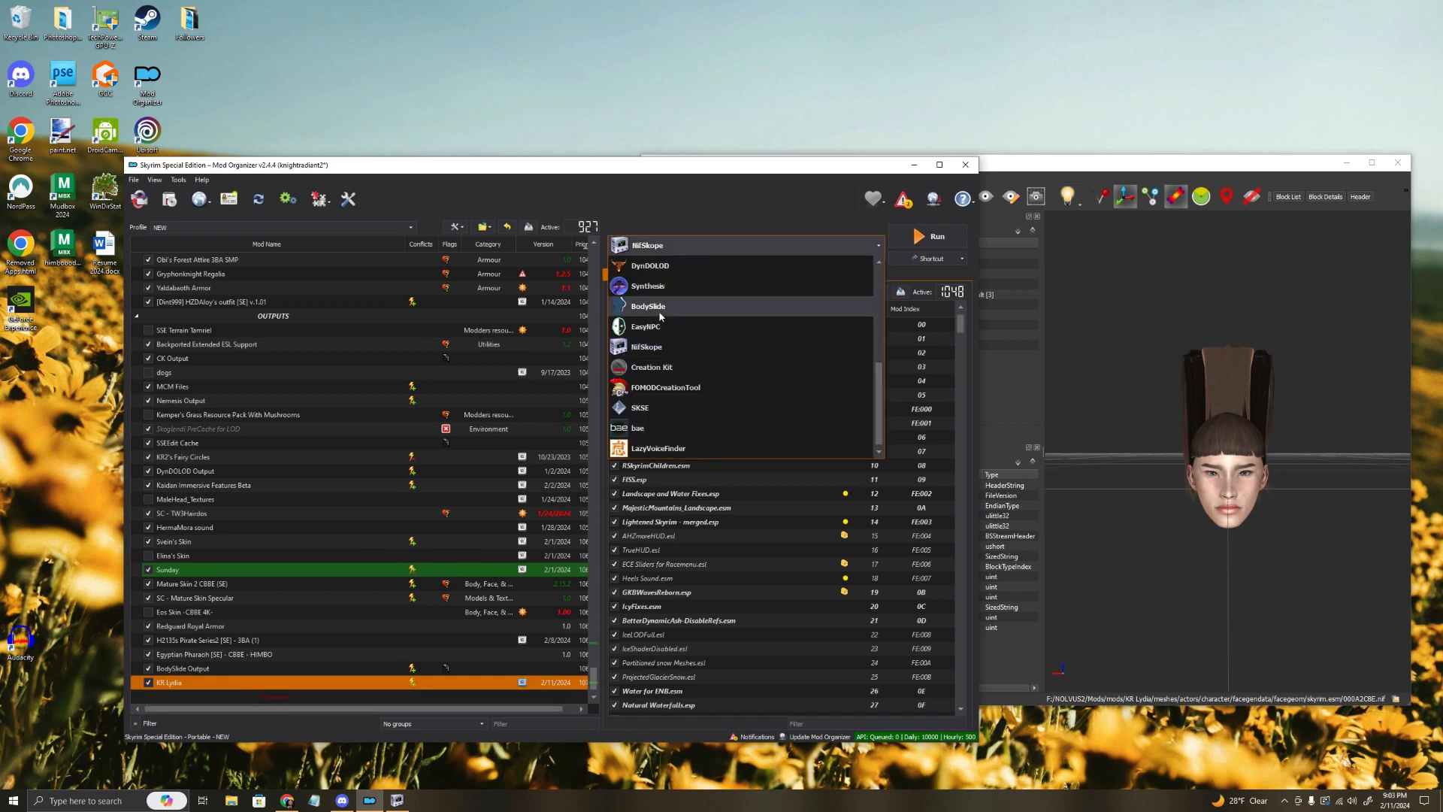
{"action": "scroll", "coordinate": [669, 361], "scroll_direction": "up", "scroll_amount": 5}
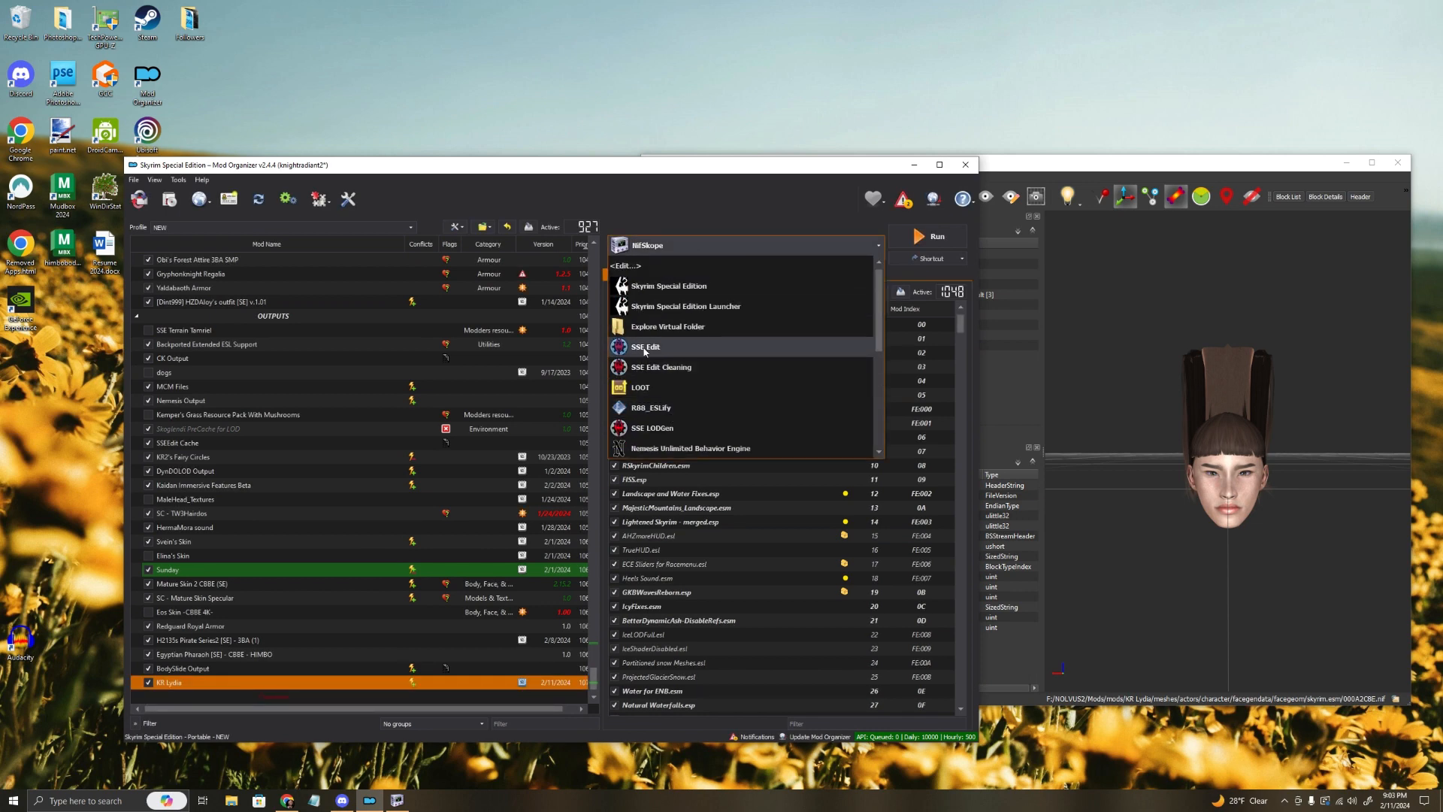
{"action": "left_click", "coordinate": [644, 352]}
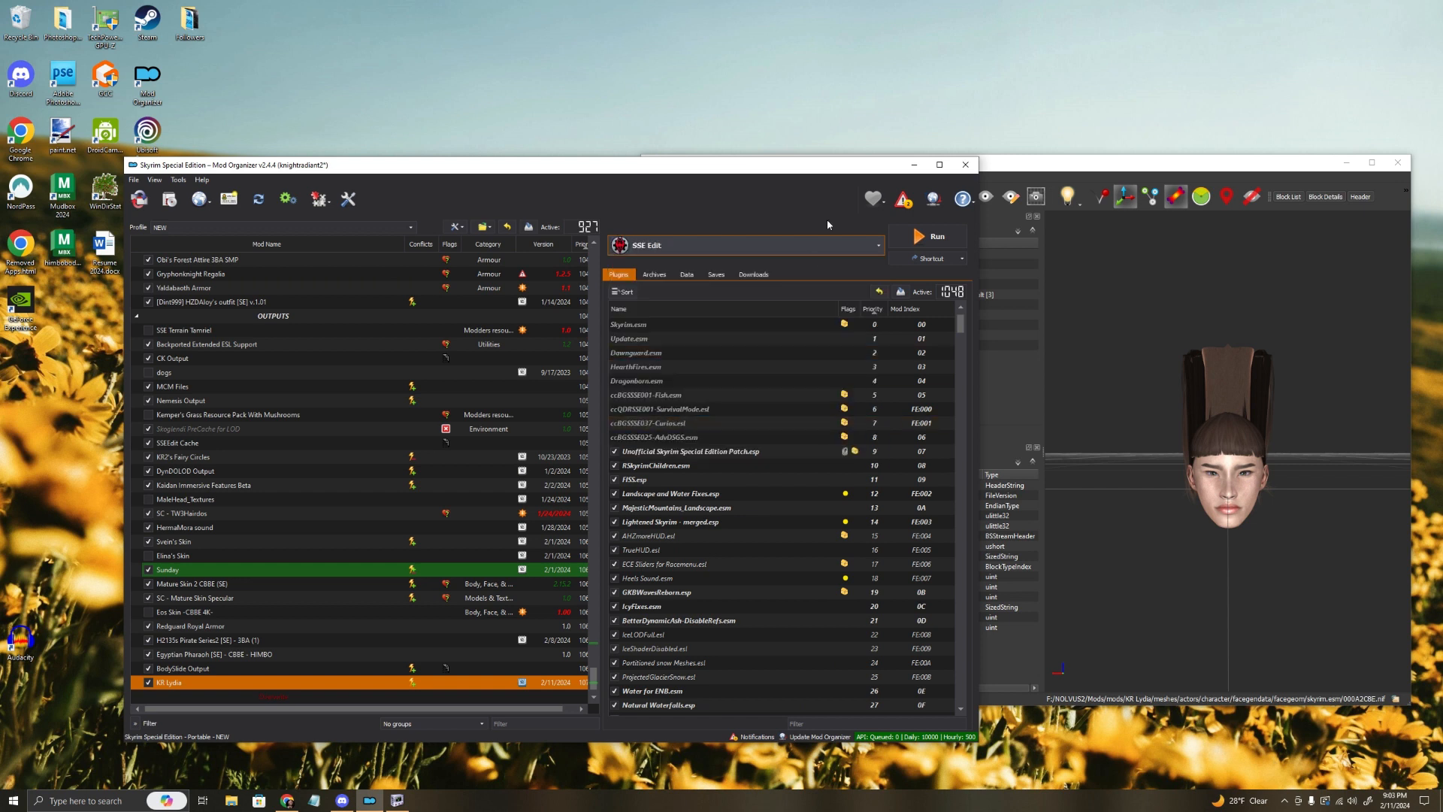
{"action": "left_click", "coordinate": [931, 236]}
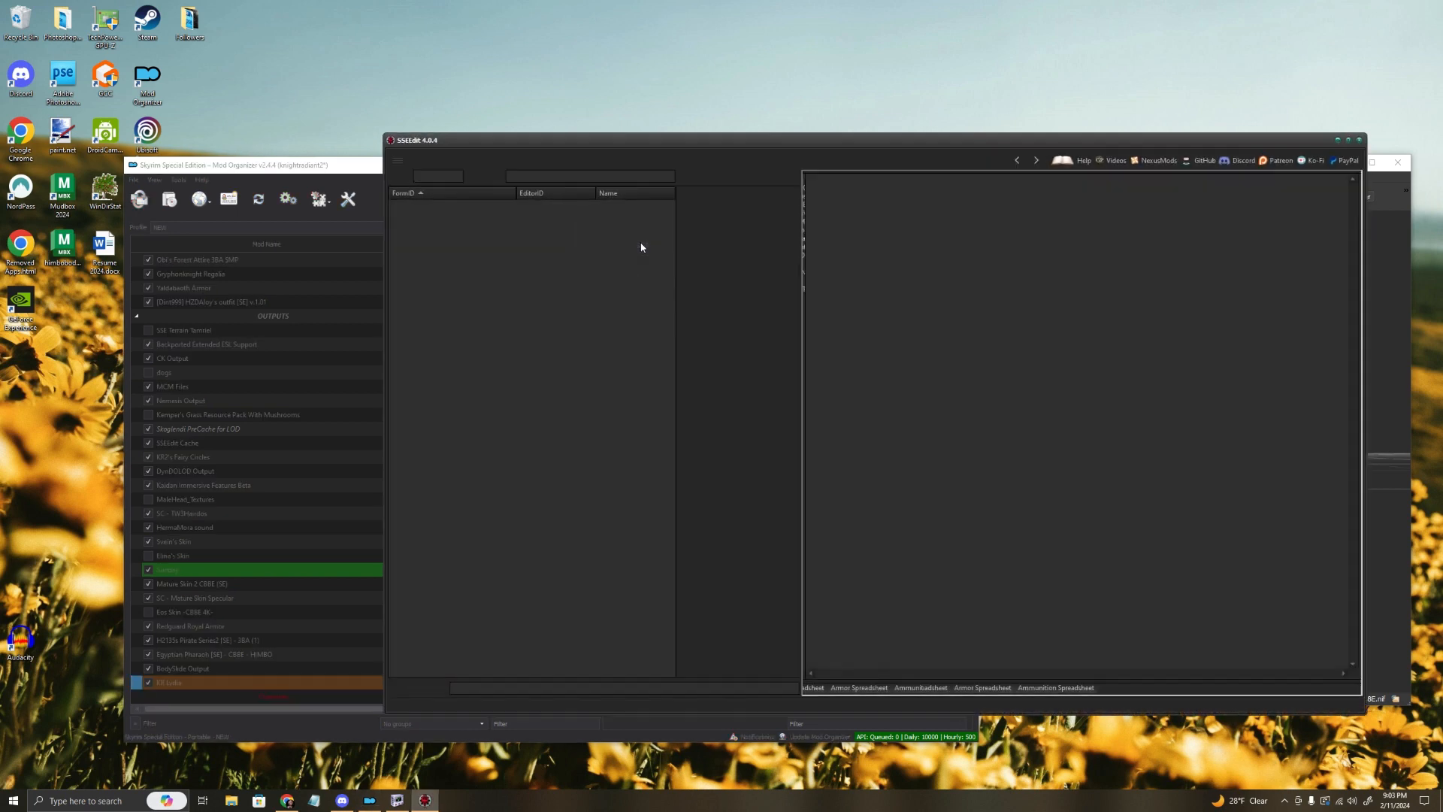
Step: Deselect all plugins in SSEEdit's Module Selection and move the dialog clear of the other windows
{"action": "right_click", "coordinate": [731, 390]}
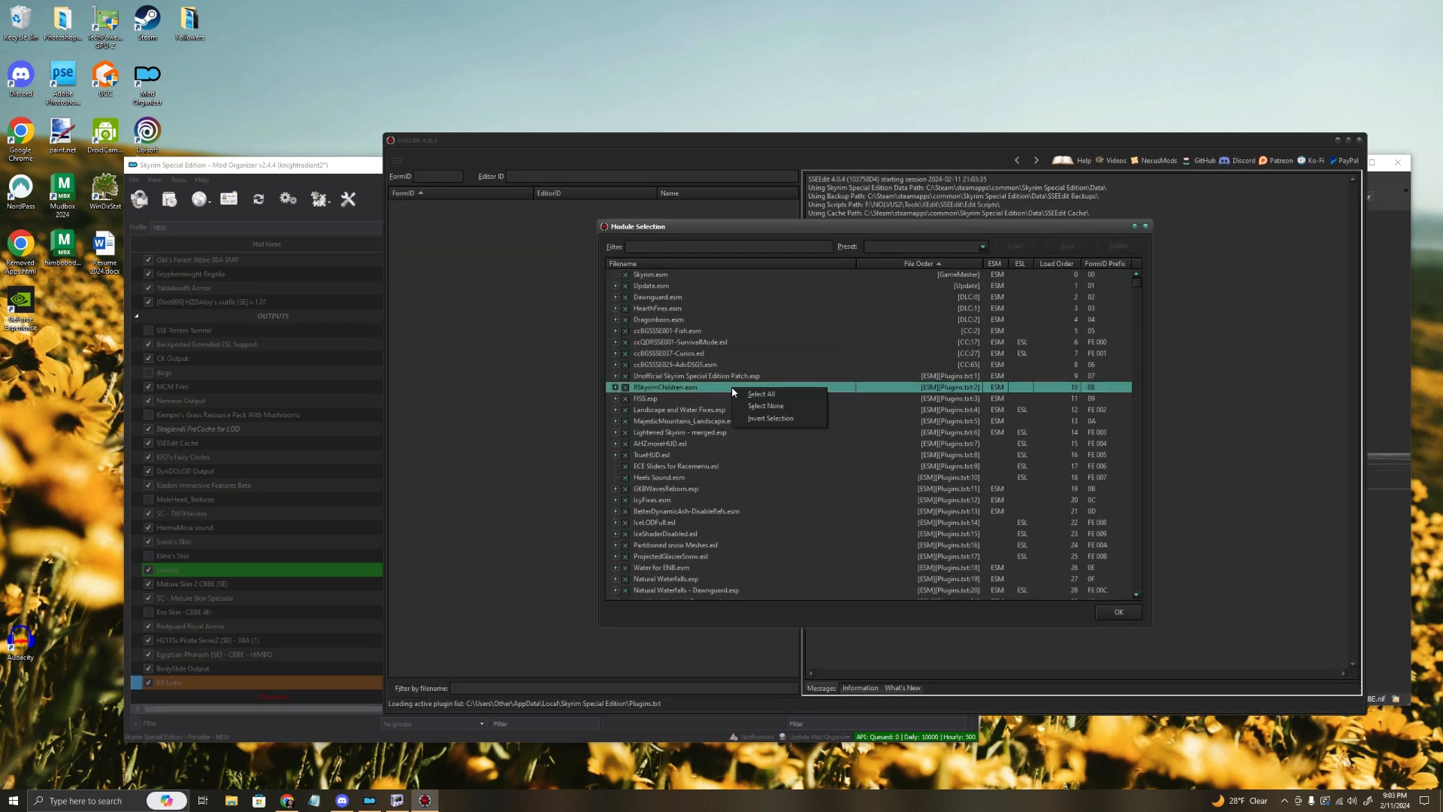
{"action": "left_click", "coordinate": [791, 407]}
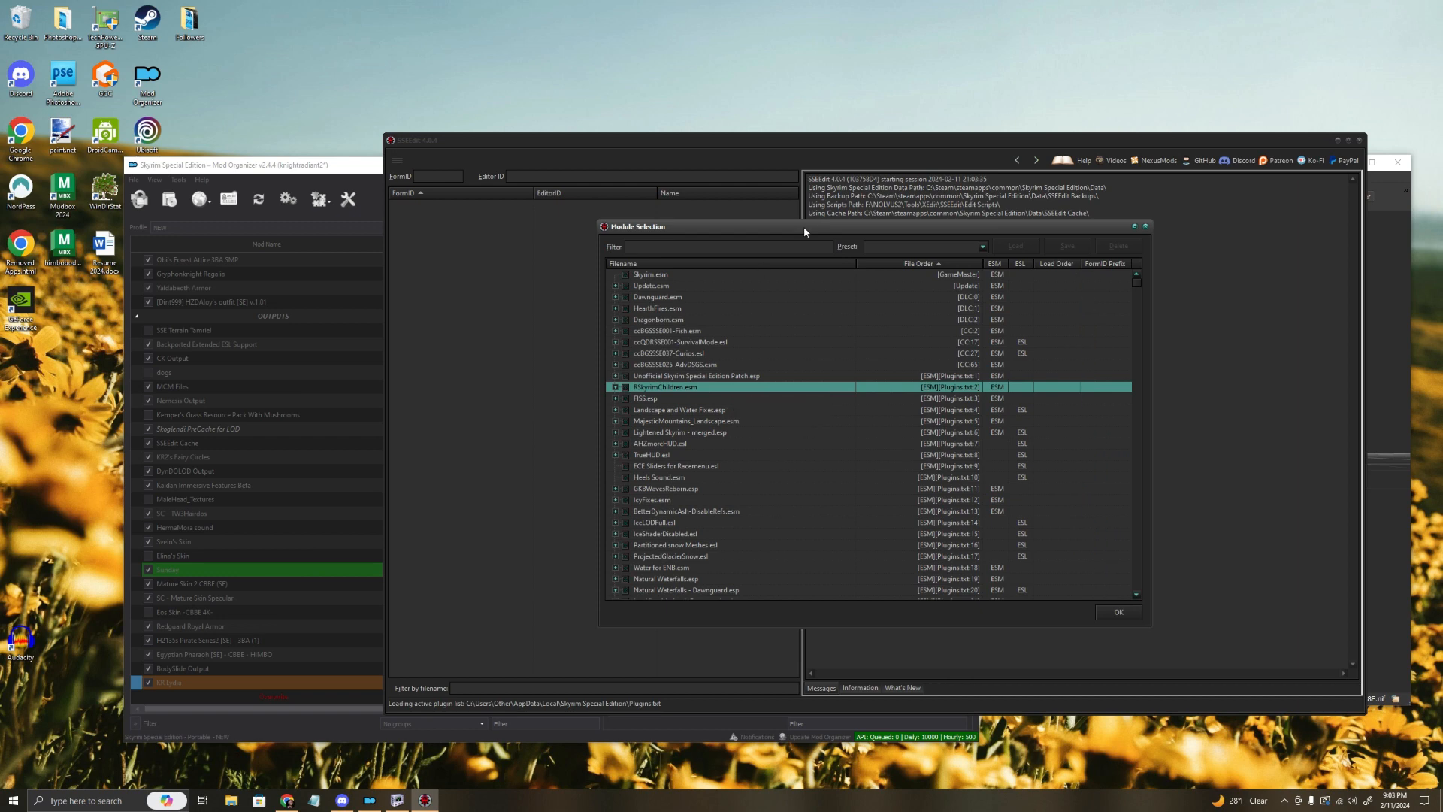
{"action": "left_click_drag", "start_coordinate": [805, 227], "coordinate": [399, 208]}
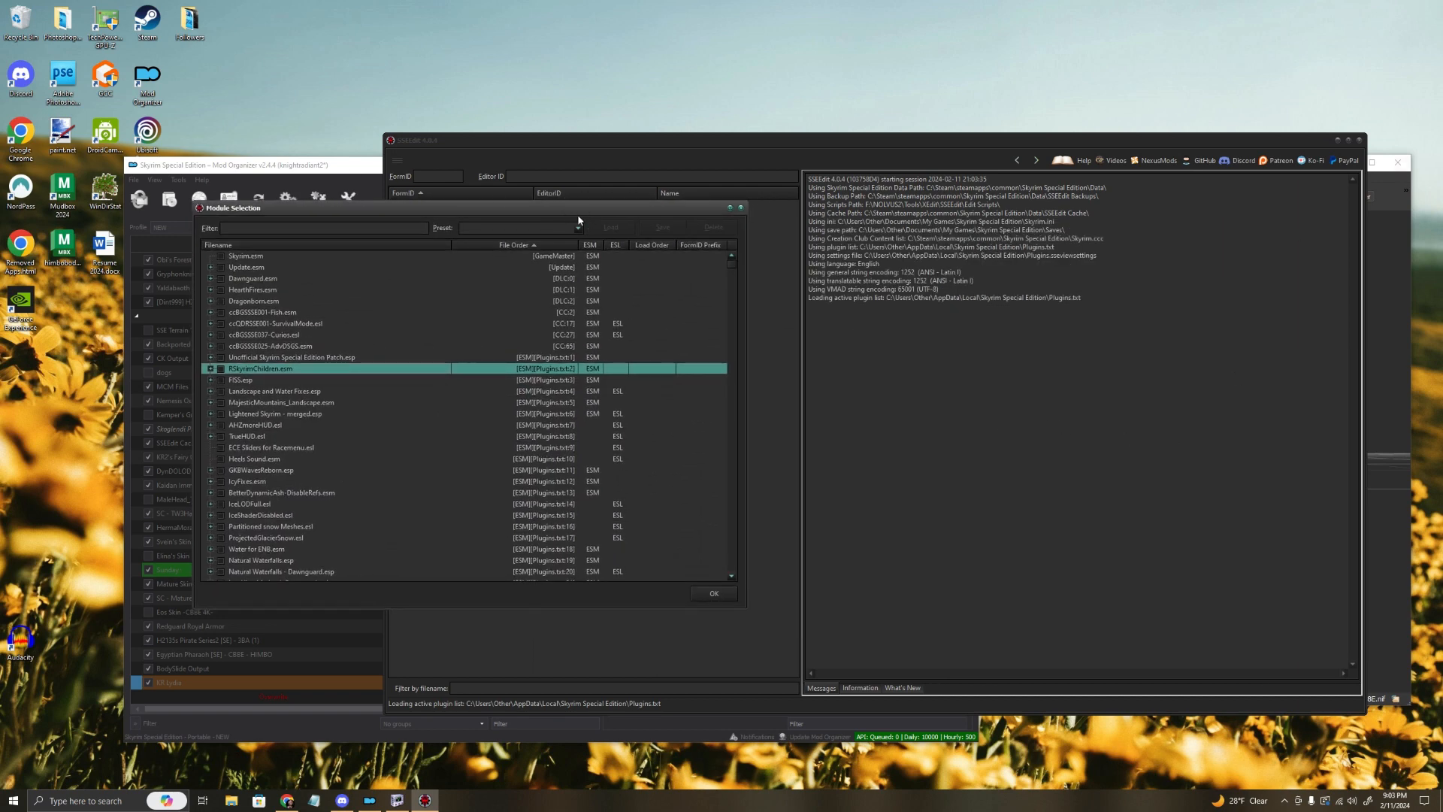
{"action": "left_click_drag", "start_coordinate": [596, 209], "coordinate": [642, 275]}
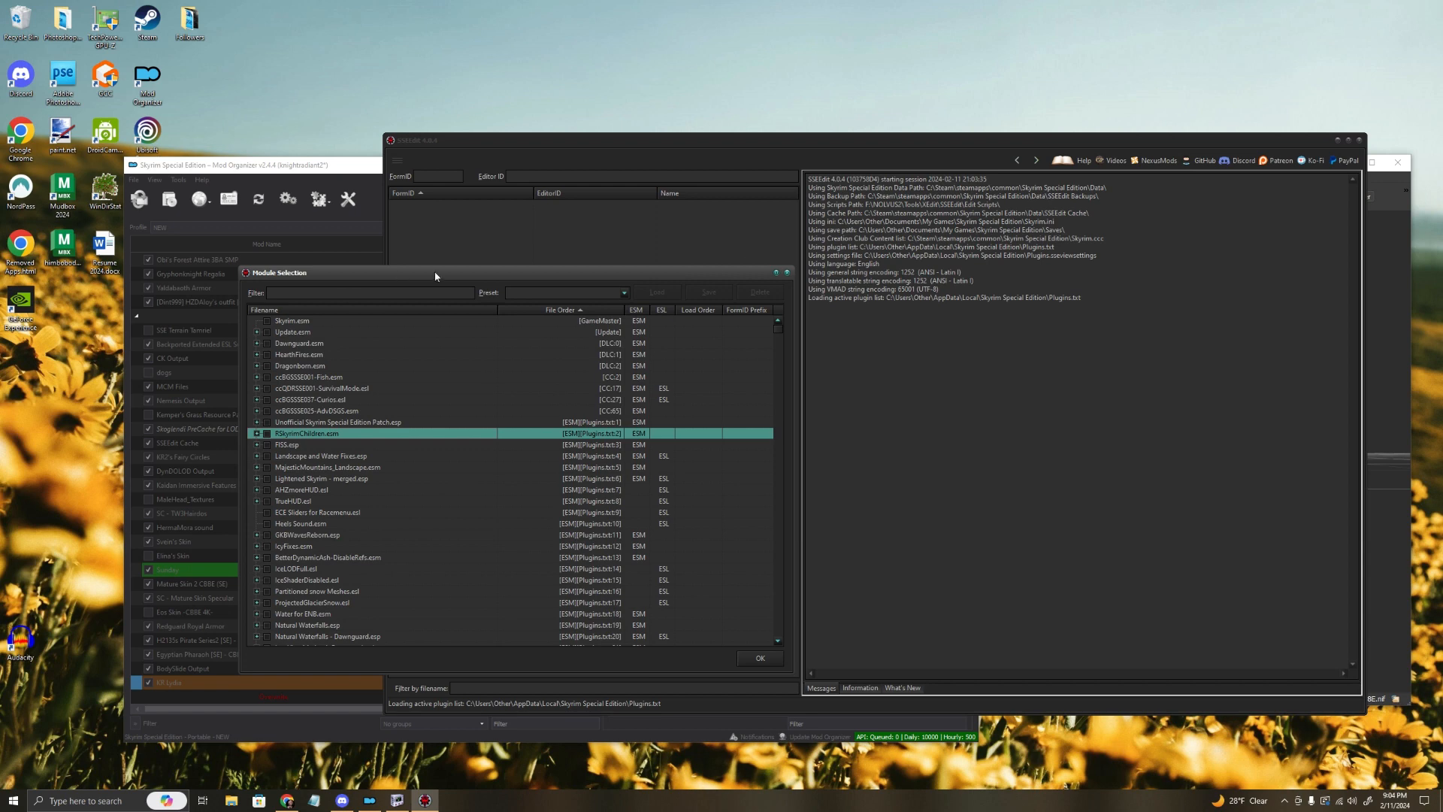
{"action": "left_click_drag", "start_coordinate": [436, 276], "coordinate": [370, 238]}
Step: Select the FemaleHeadNord shape in NifSkope, and in SSEEdit filter the plugins by "high" and tick High Poly Head.esm
{"action": "left_click", "coordinate": [397, 800]}
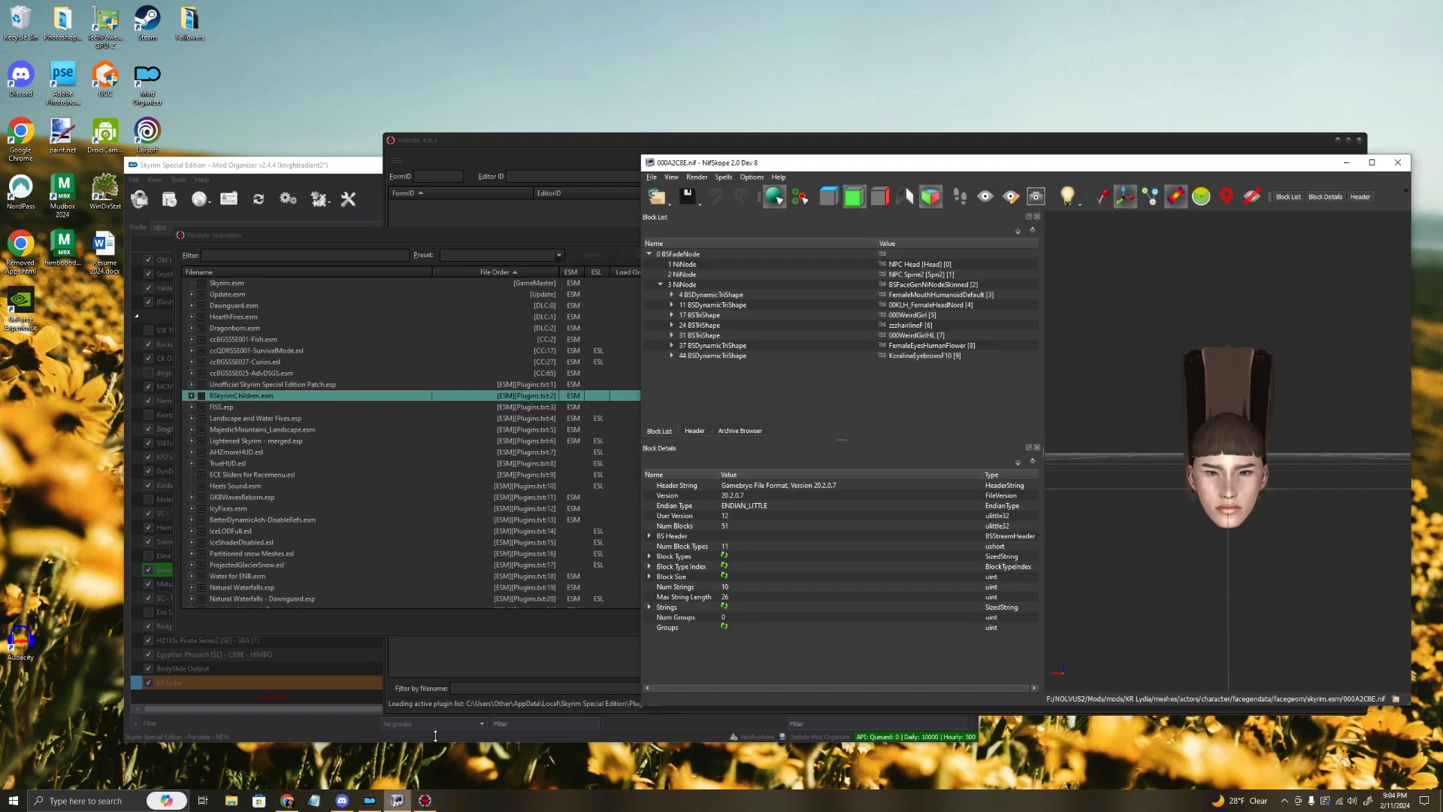
{"action": "left_click_drag", "start_coordinate": [954, 164], "coordinate": [994, 152]}
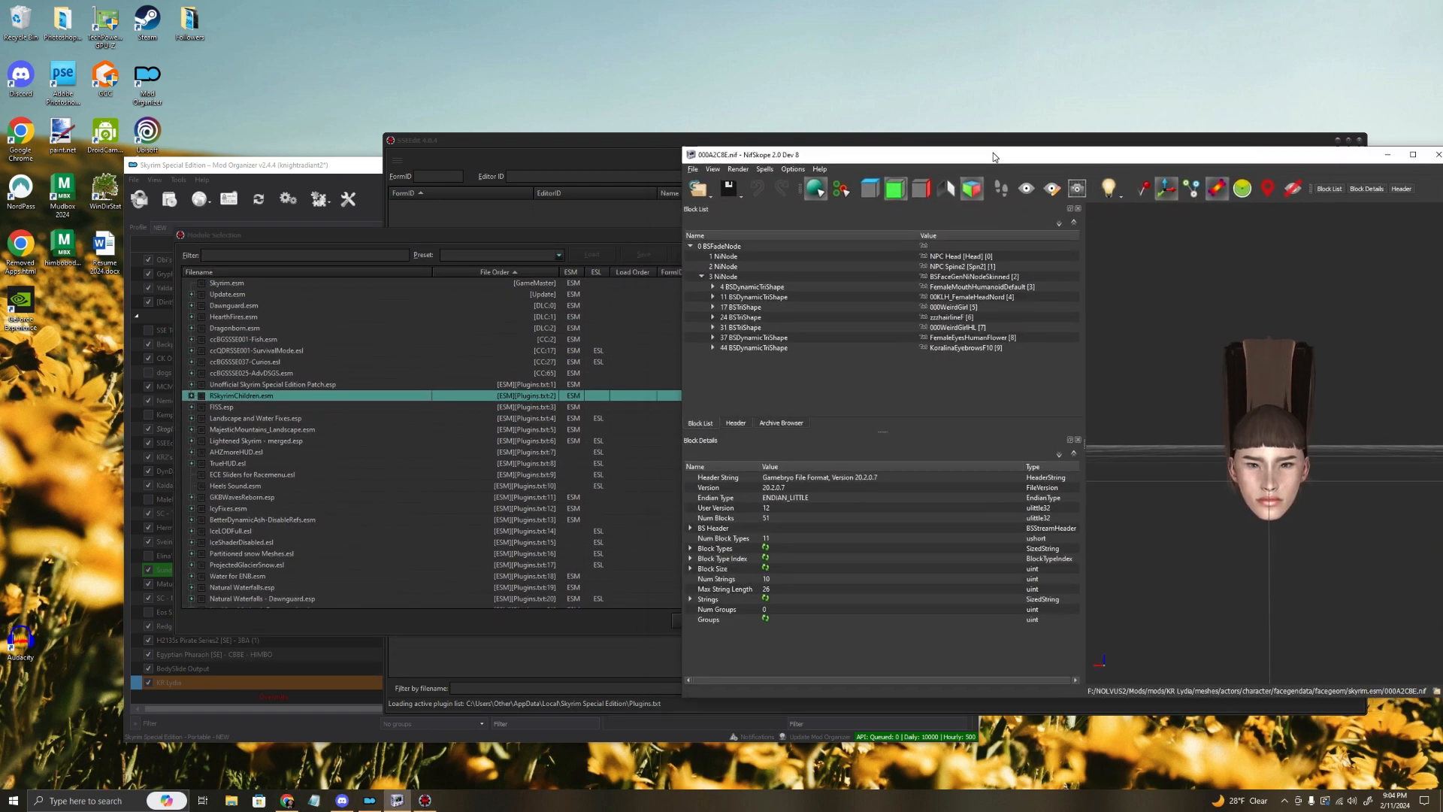
{"action": "left_click", "coordinate": [963, 293]}
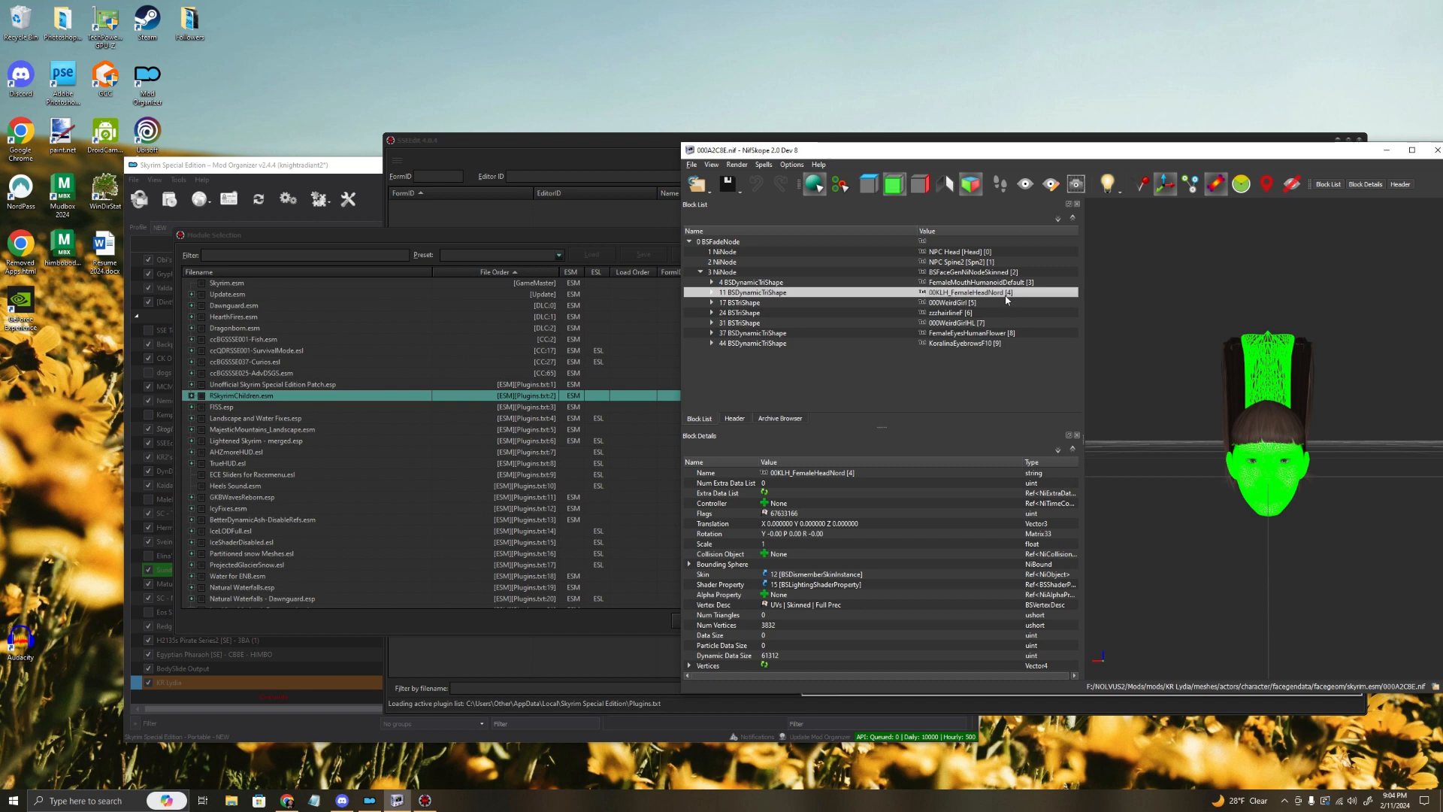
{"action": "left_click", "coordinate": [571, 240]}
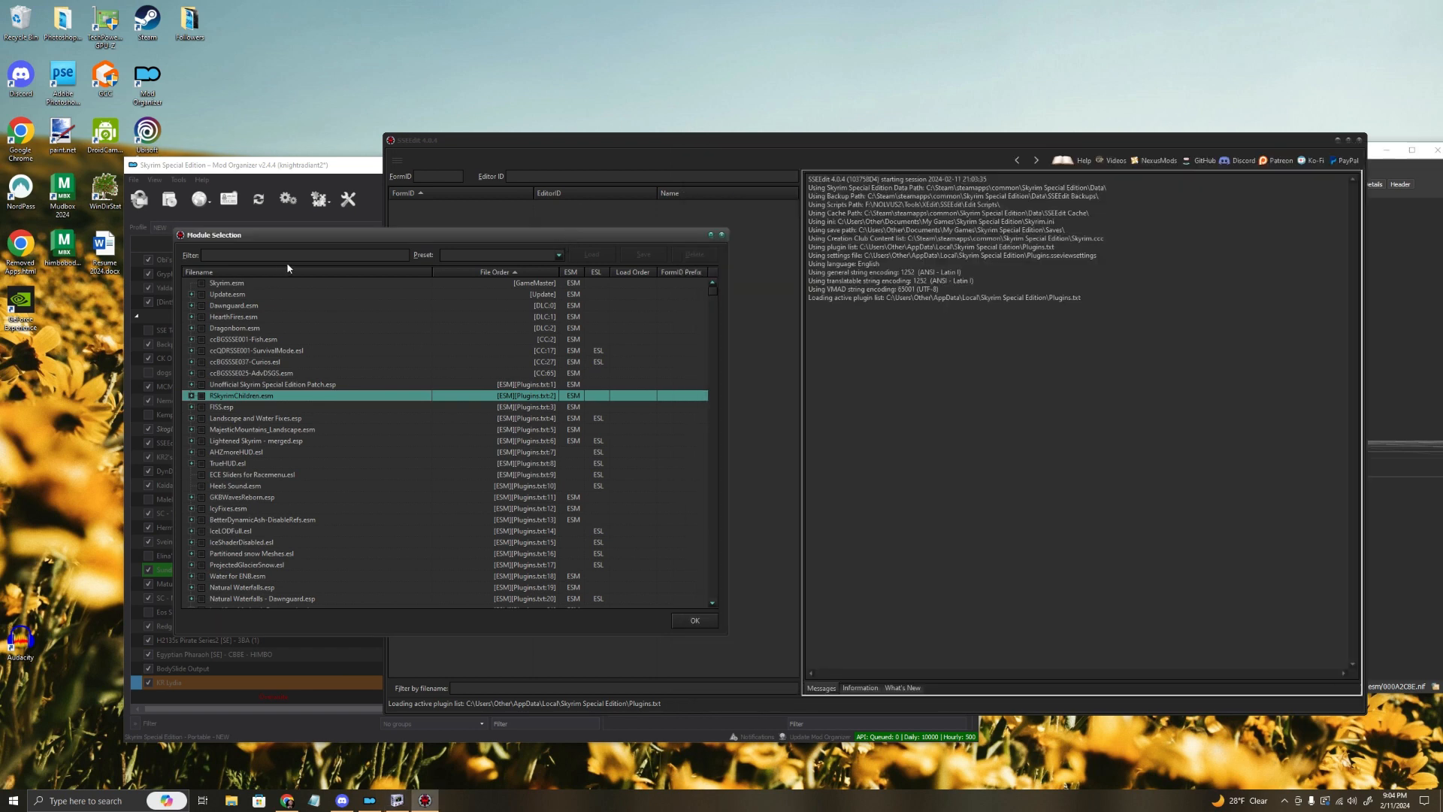
{"action": "type", "text": "high"}
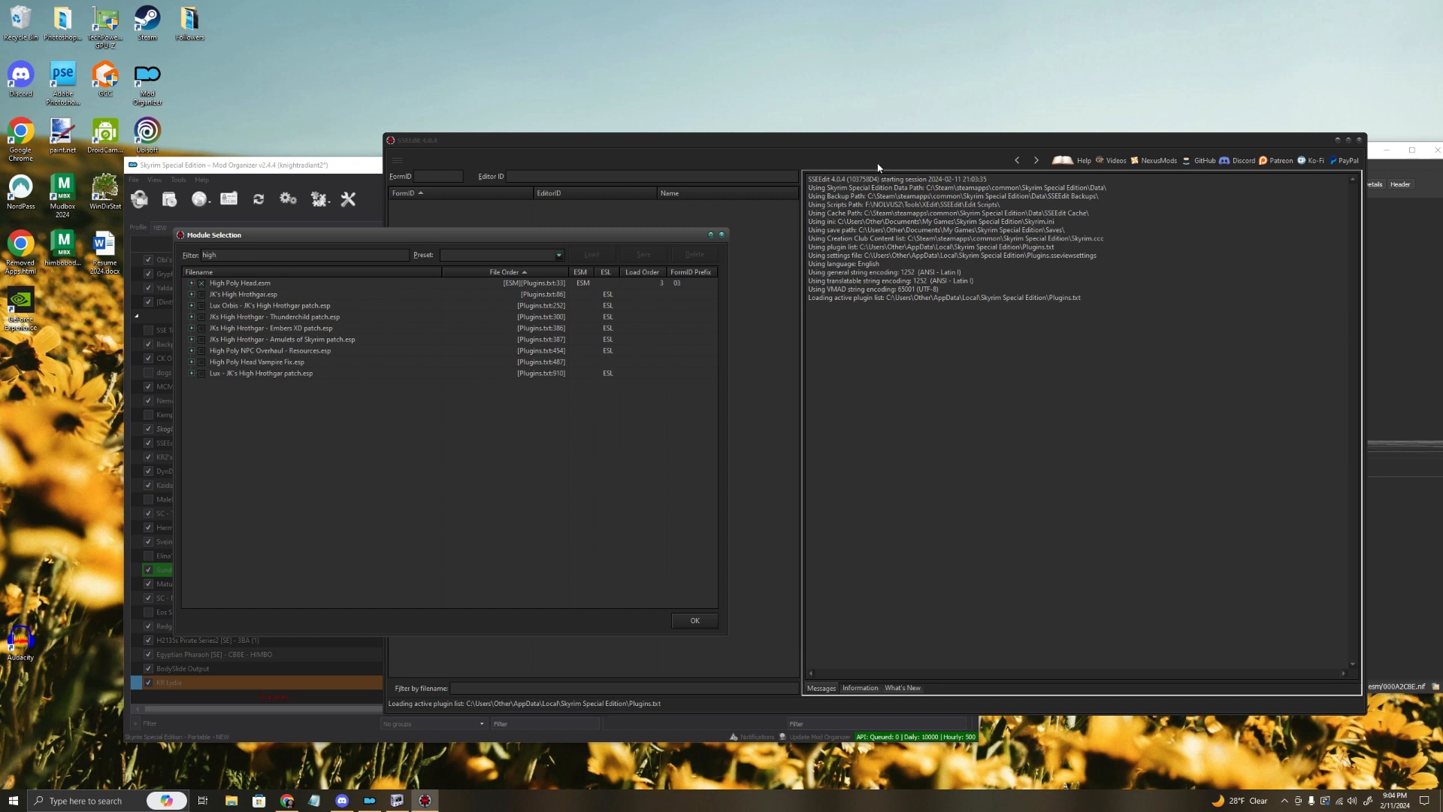
Step: Check the FemaleMouthHumanoidDefault shape in NifSkope and return to SSEEdit's Module Selection
{"action": "left_click", "coordinate": [1385, 162]}
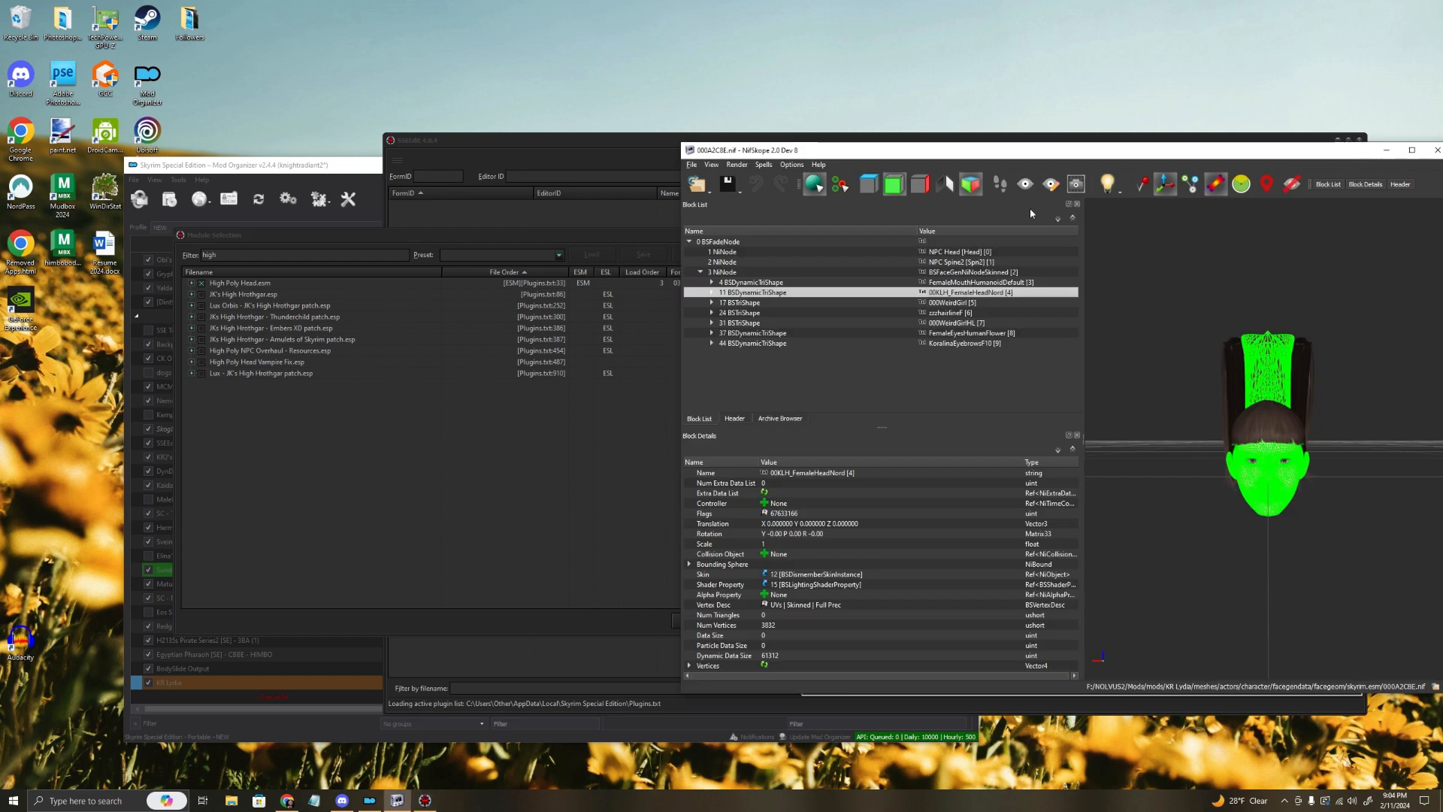
{"action": "left_click", "coordinate": [946, 282]}
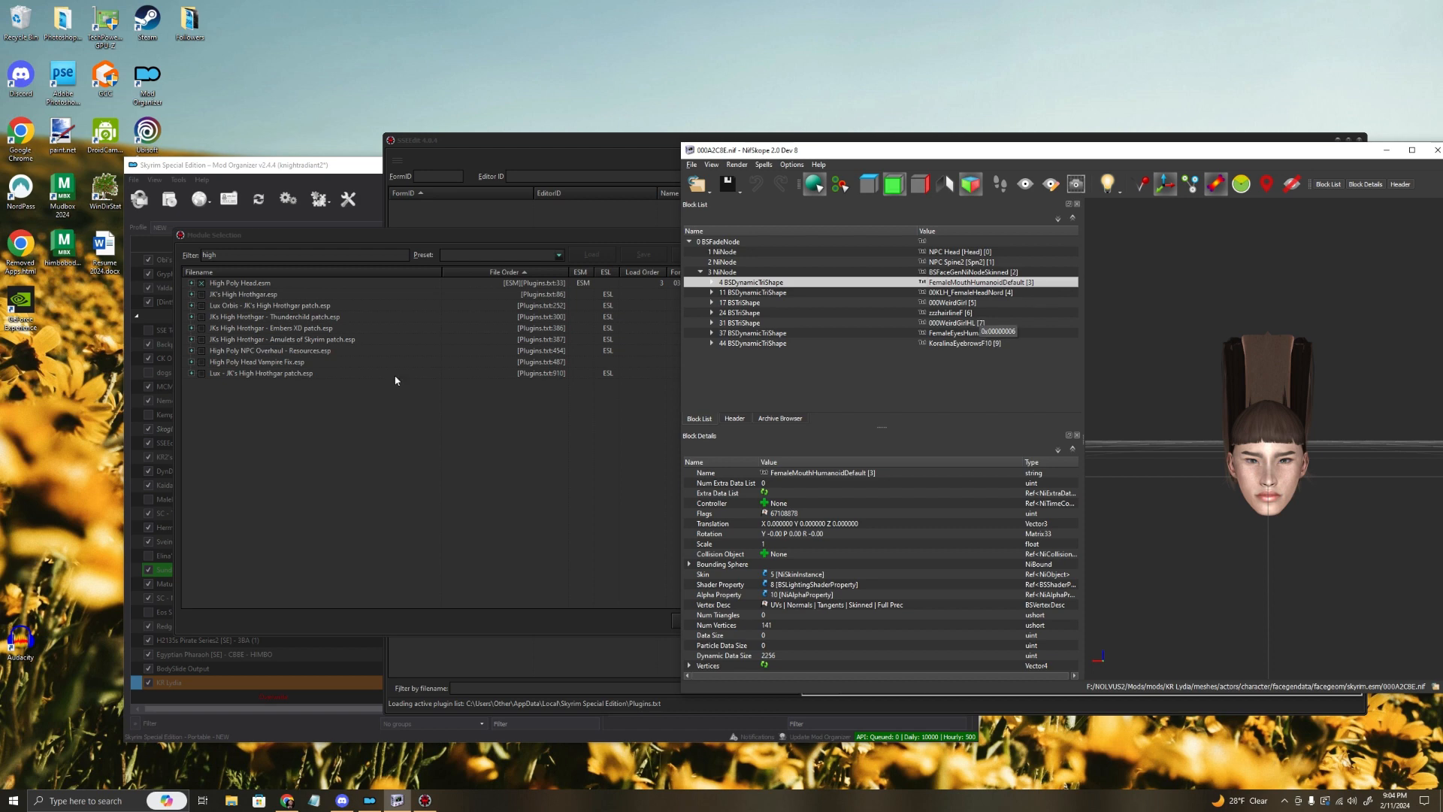
{"action": "left_click", "coordinate": [453, 234]}
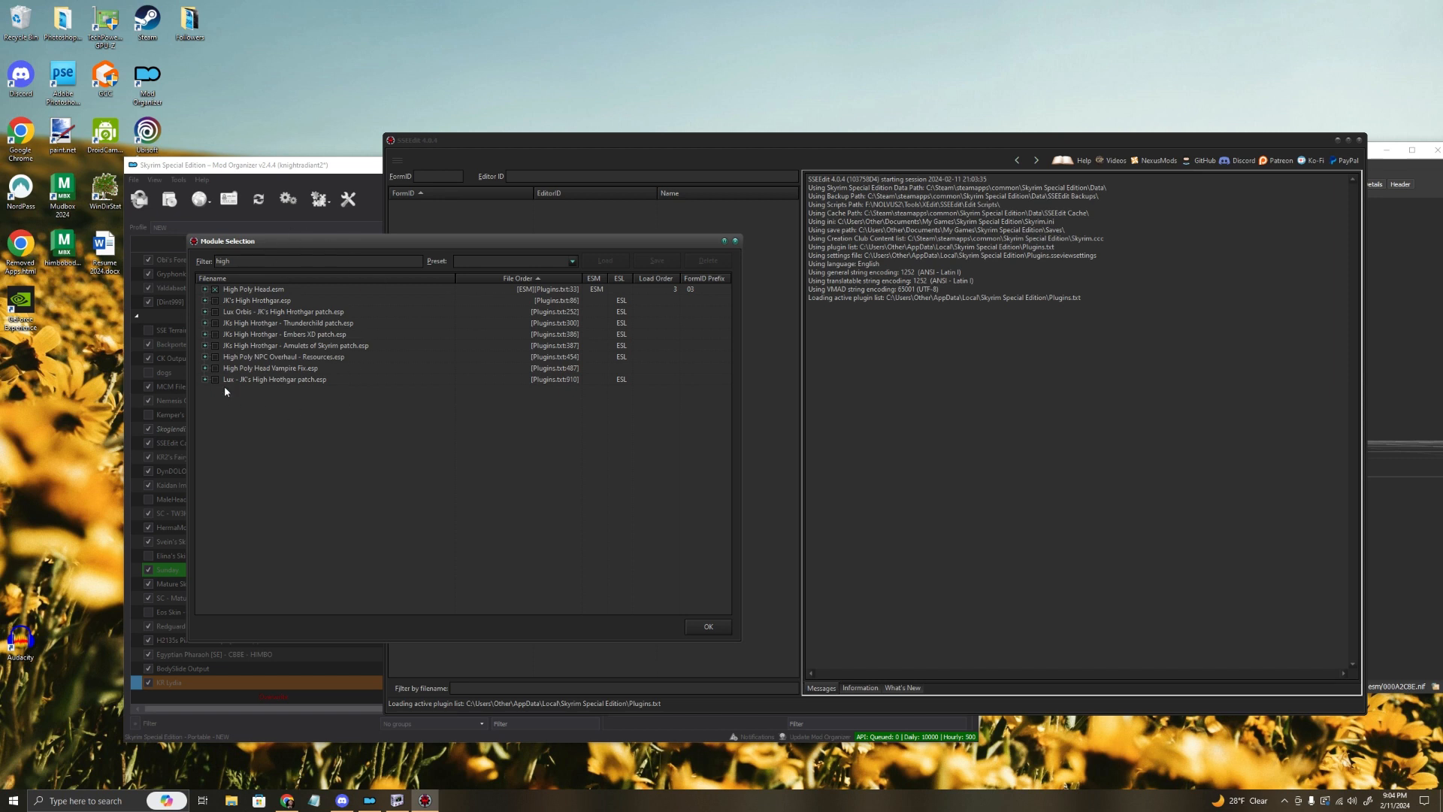
Step: Tick the JKs High Hrothgar Embers XD patch to show its masters, untick it, and view High Poly Head.esm's masters
{"action": "left_click_drag", "start_coordinate": [385, 242], "coordinate": [411, 278]}
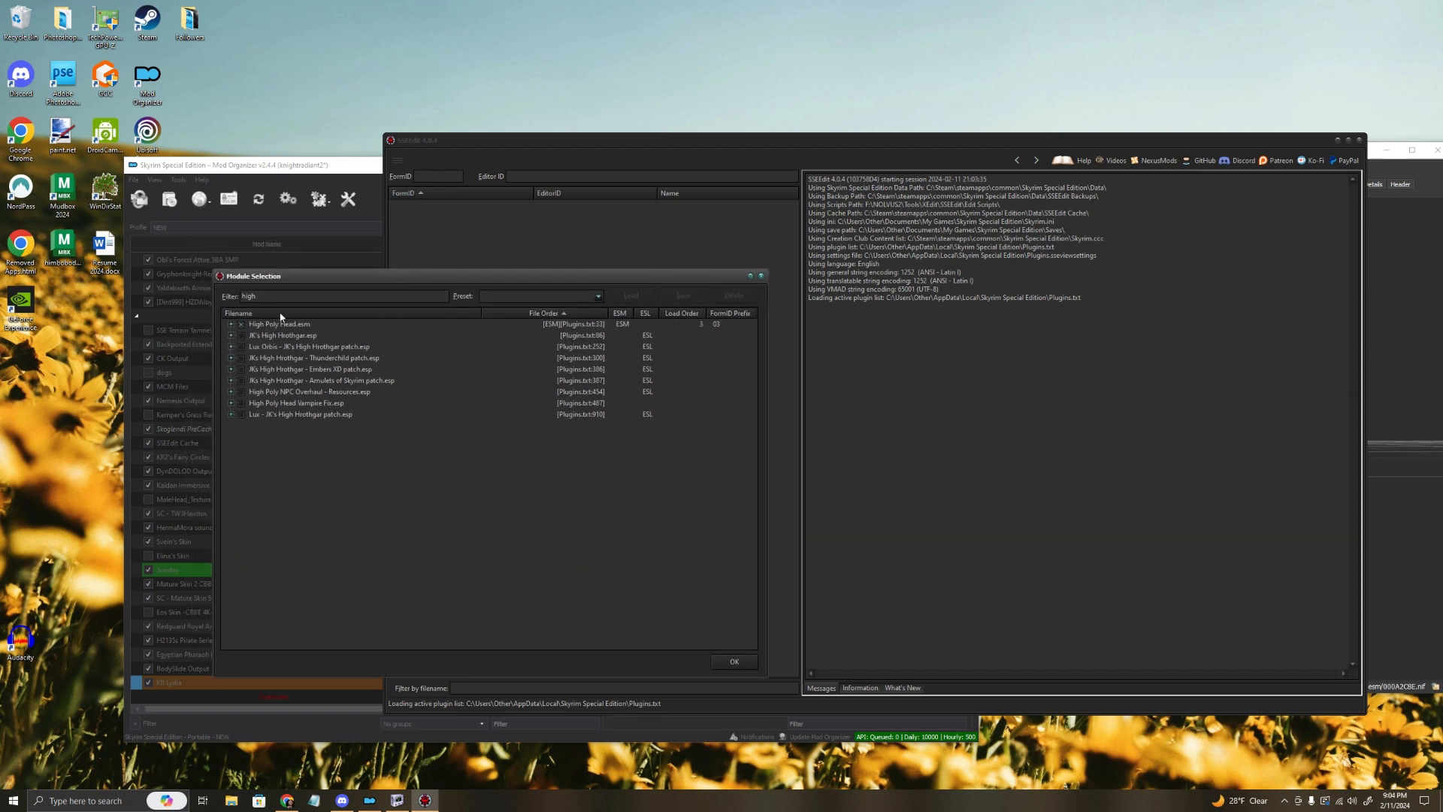
{"action": "left_click", "coordinate": [241, 369]}
{"action": "left_click", "coordinate": [231, 369]}
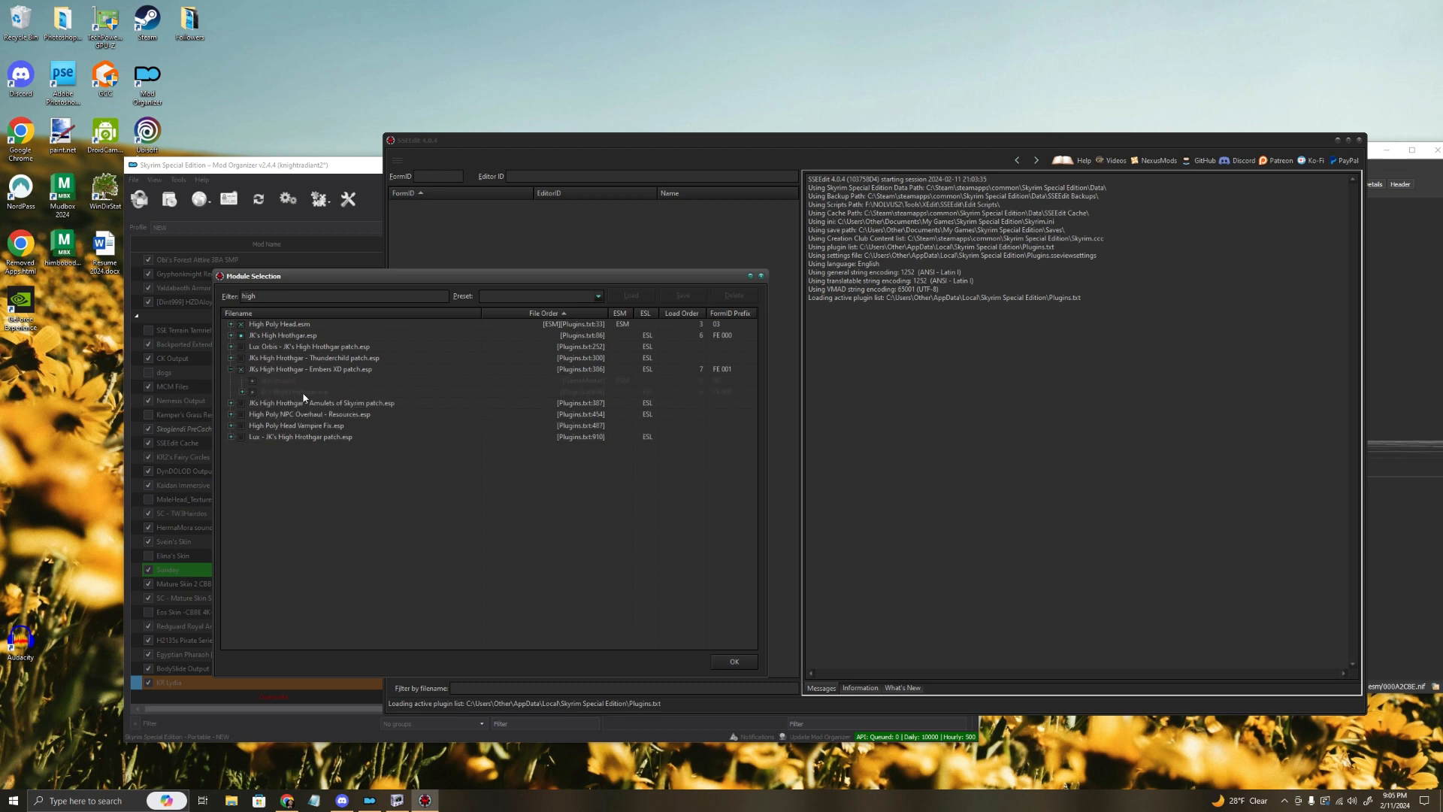
{"action": "left_click", "coordinate": [241, 369]}
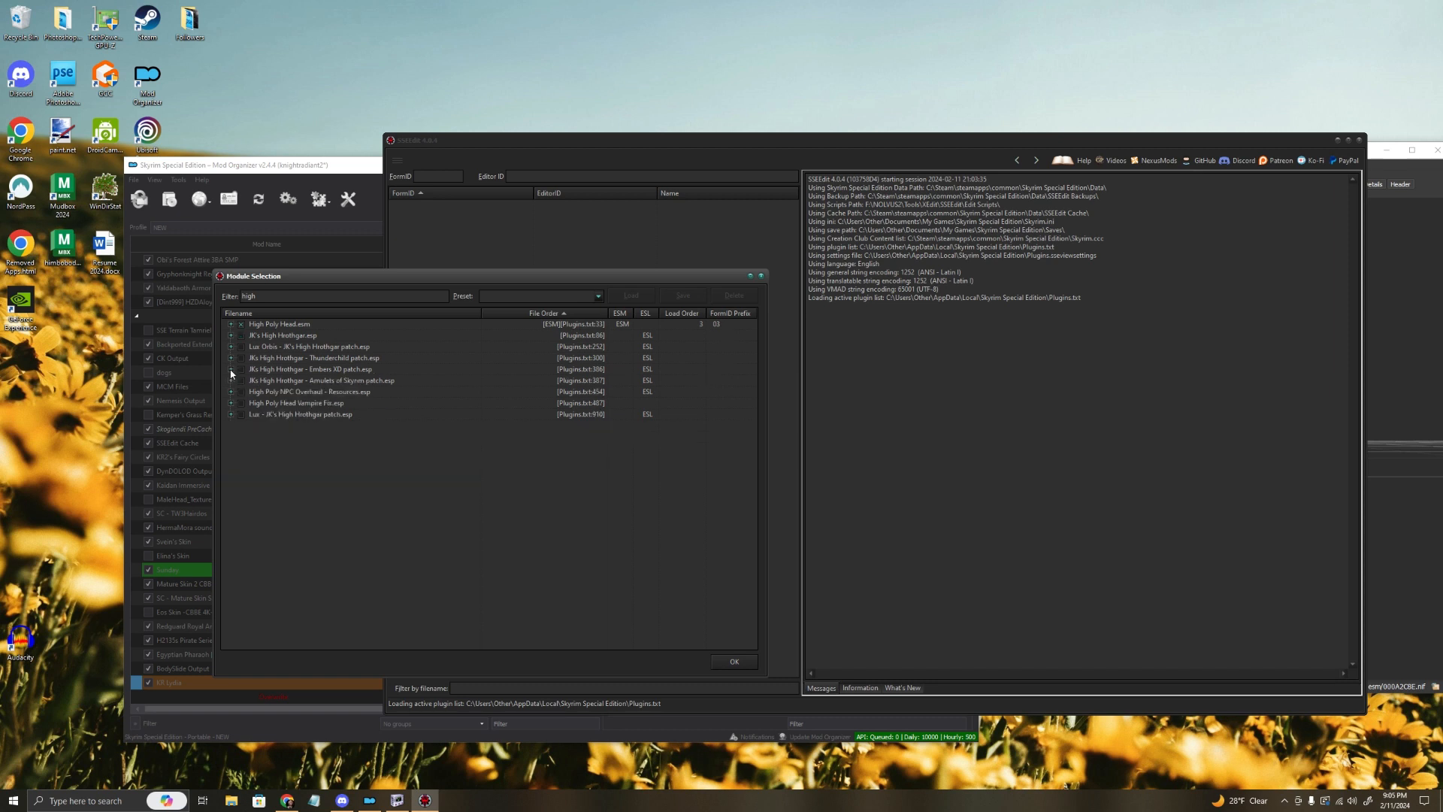
{"action": "left_click", "coordinate": [231, 324]}
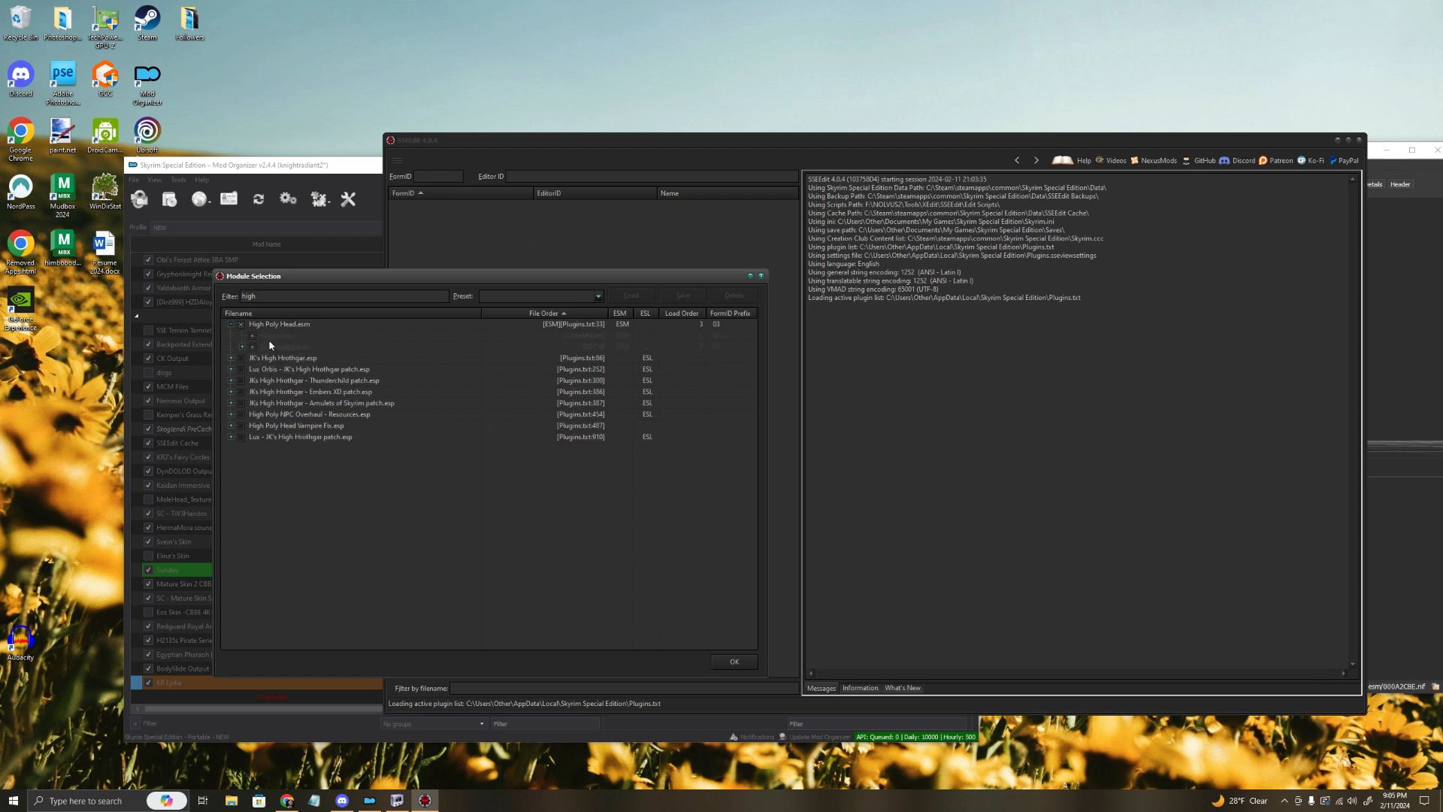
{"action": "left_click", "coordinate": [232, 324]}
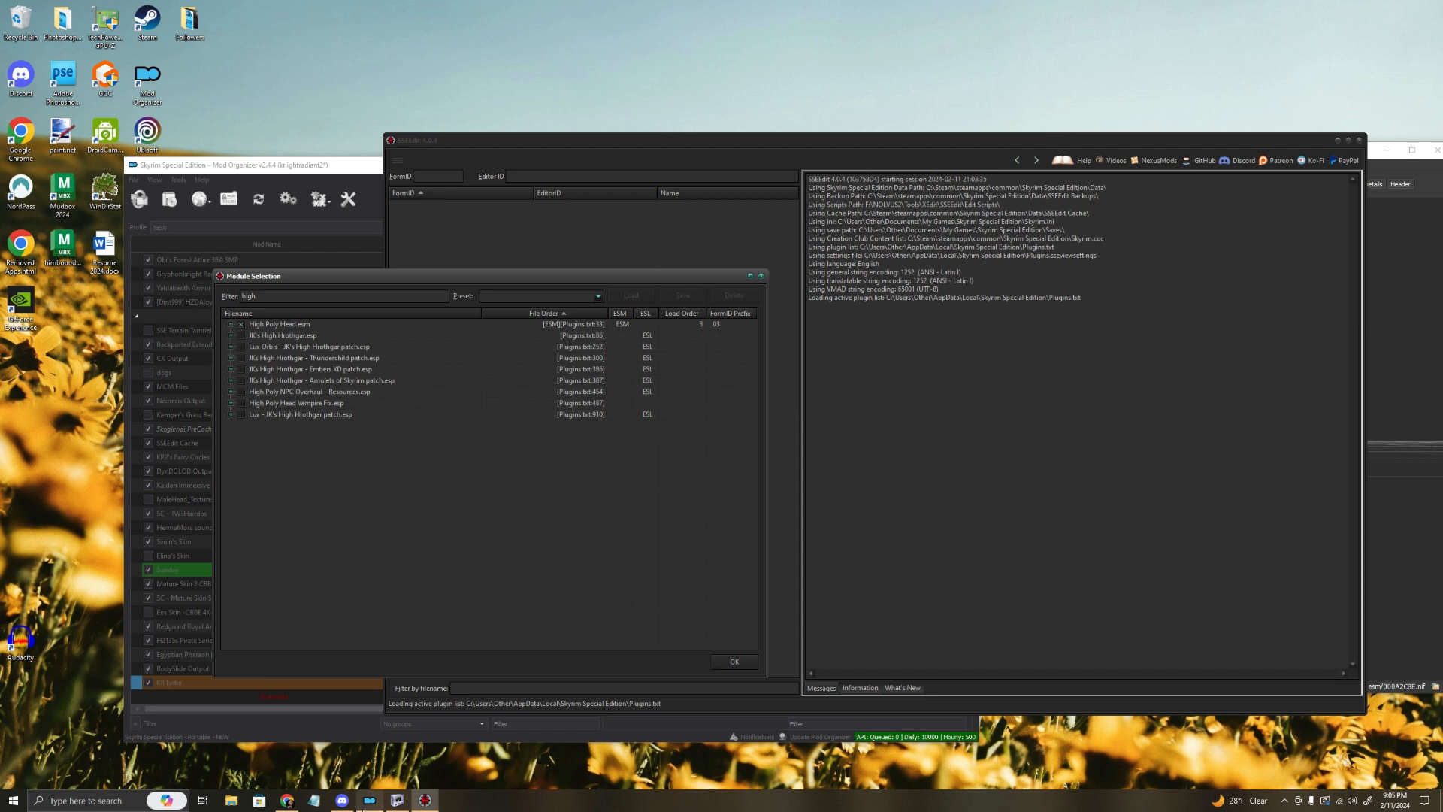
Step: Select the 000WeirdGirl hair shape in NifSkope, and in SSEEdit filter the plugins by "hg" and tick HG Hairdos 2.esp
{"action": "left_click", "coordinate": [396, 801]}
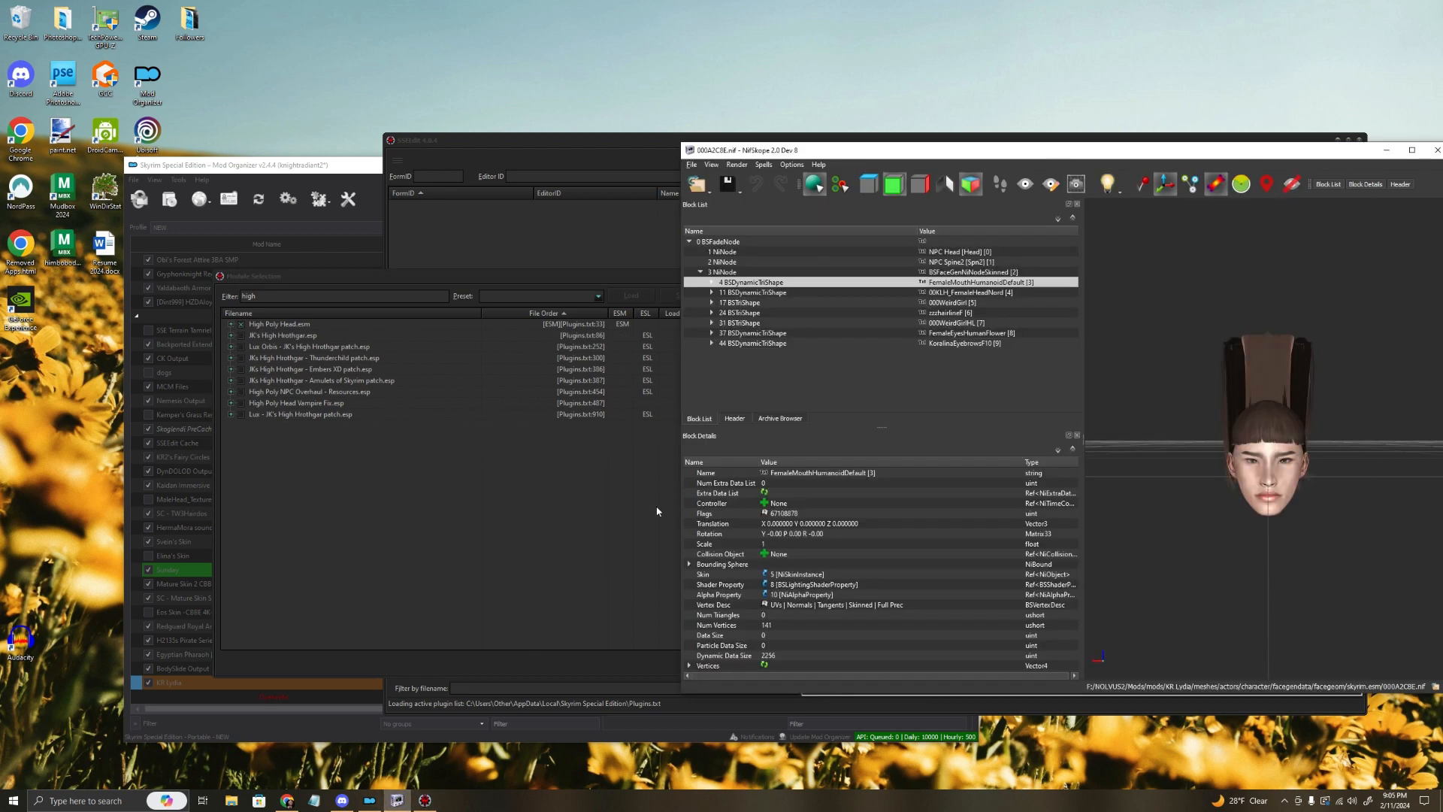
{"action": "left_click", "coordinate": [952, 303]}
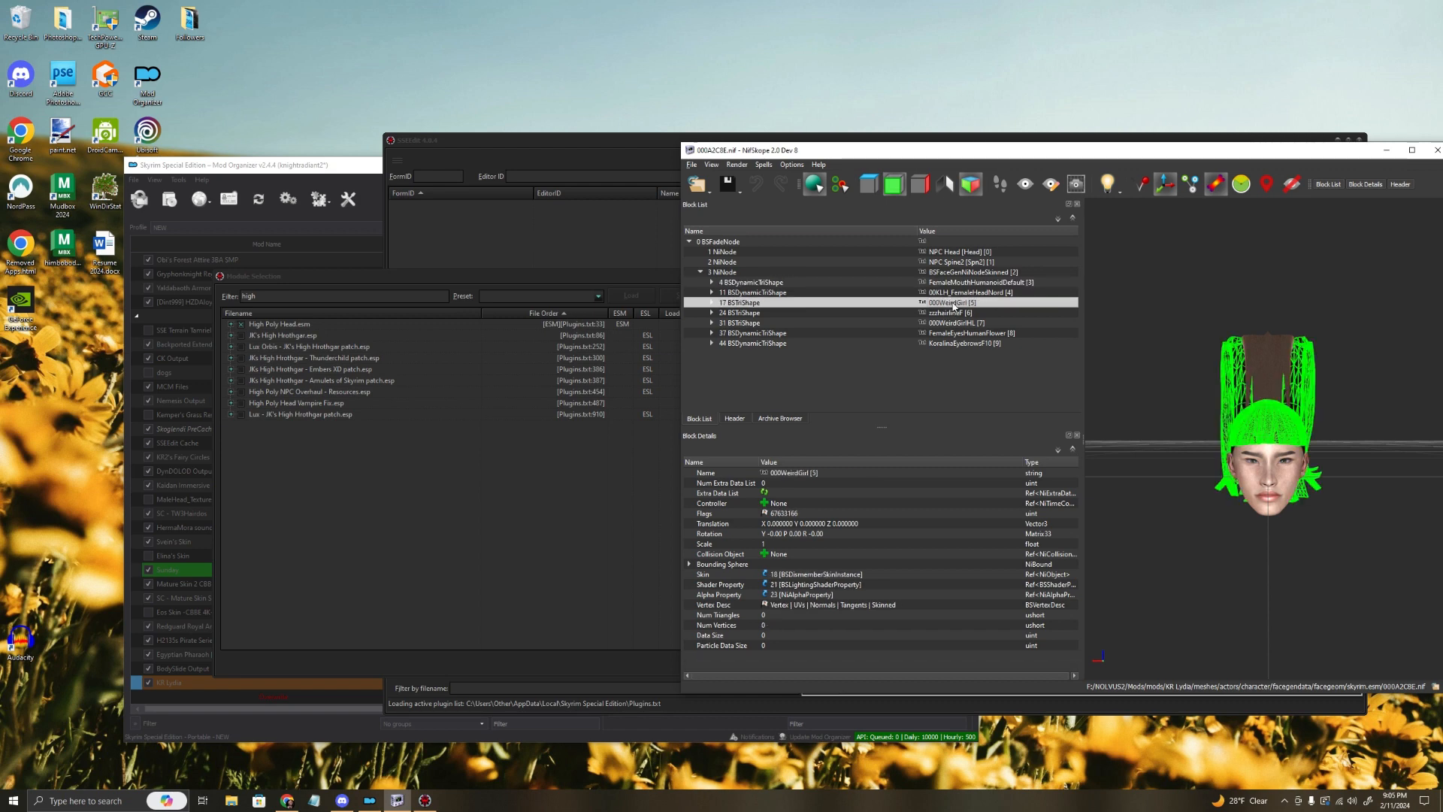
{"action": "left_click", "coordinate": [342, 296]}
{"action": "key", "text": "BackSpace"}
{"action": "key", "text": "BackSpace"}
{"action": "key", "text": "BackSpace"}
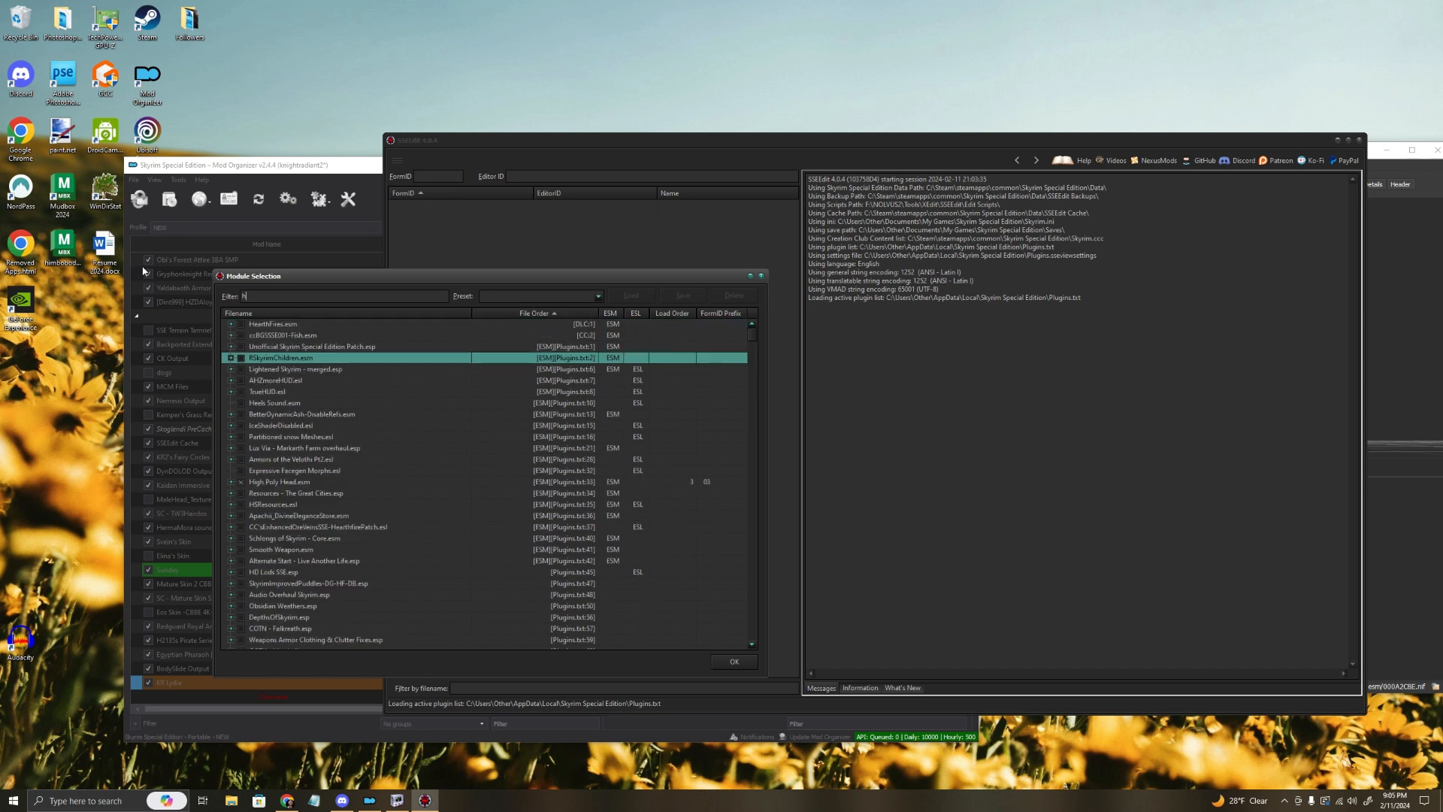
{"action": "type", "text": "g"}
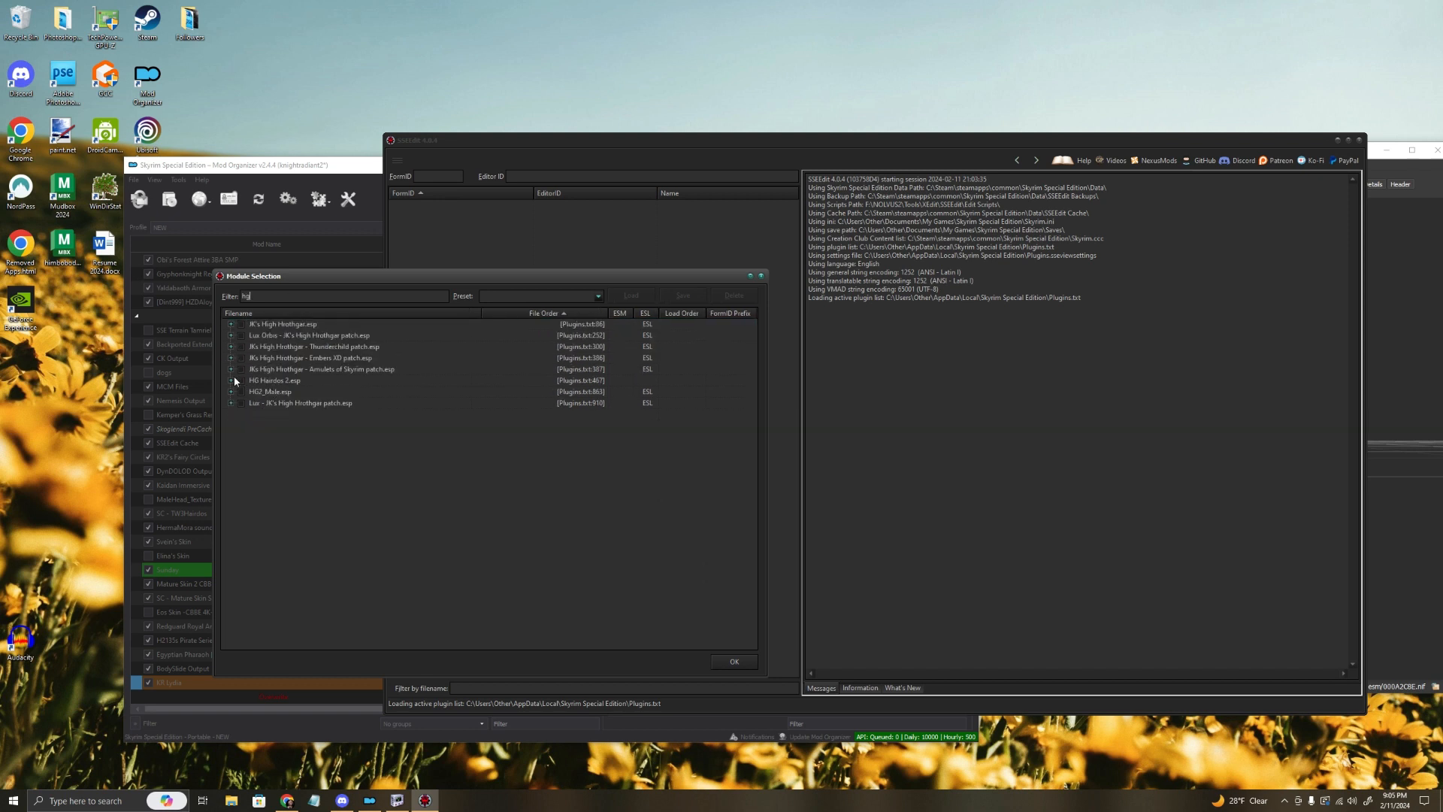
Step: Check the hairline shape and the FemaleEyesHumanFlower eye shape in NifSkope's block list
{"action": "left_click", "coordinate": [397, 800]}
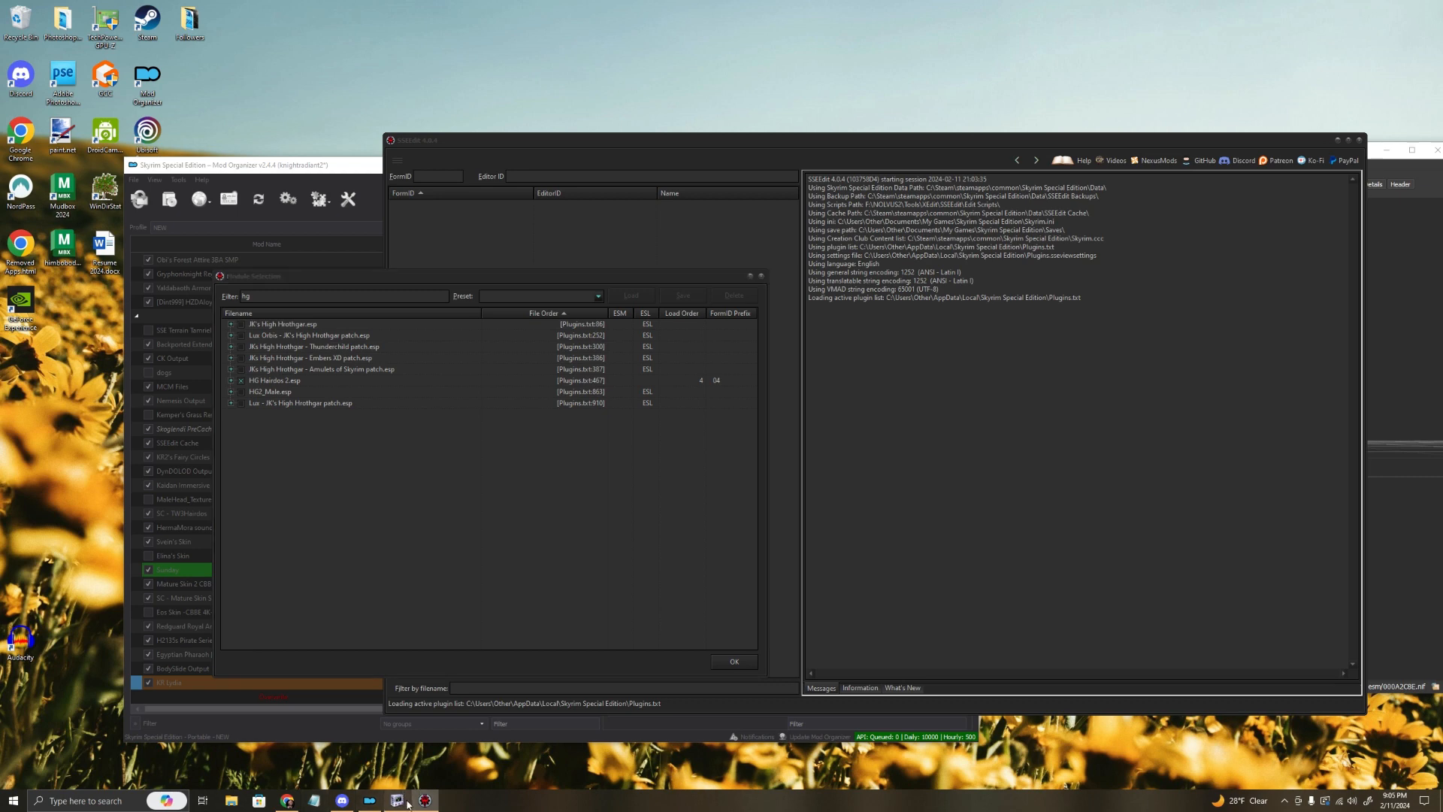
{"action": "left_click", "coordinate": [969, 316]}
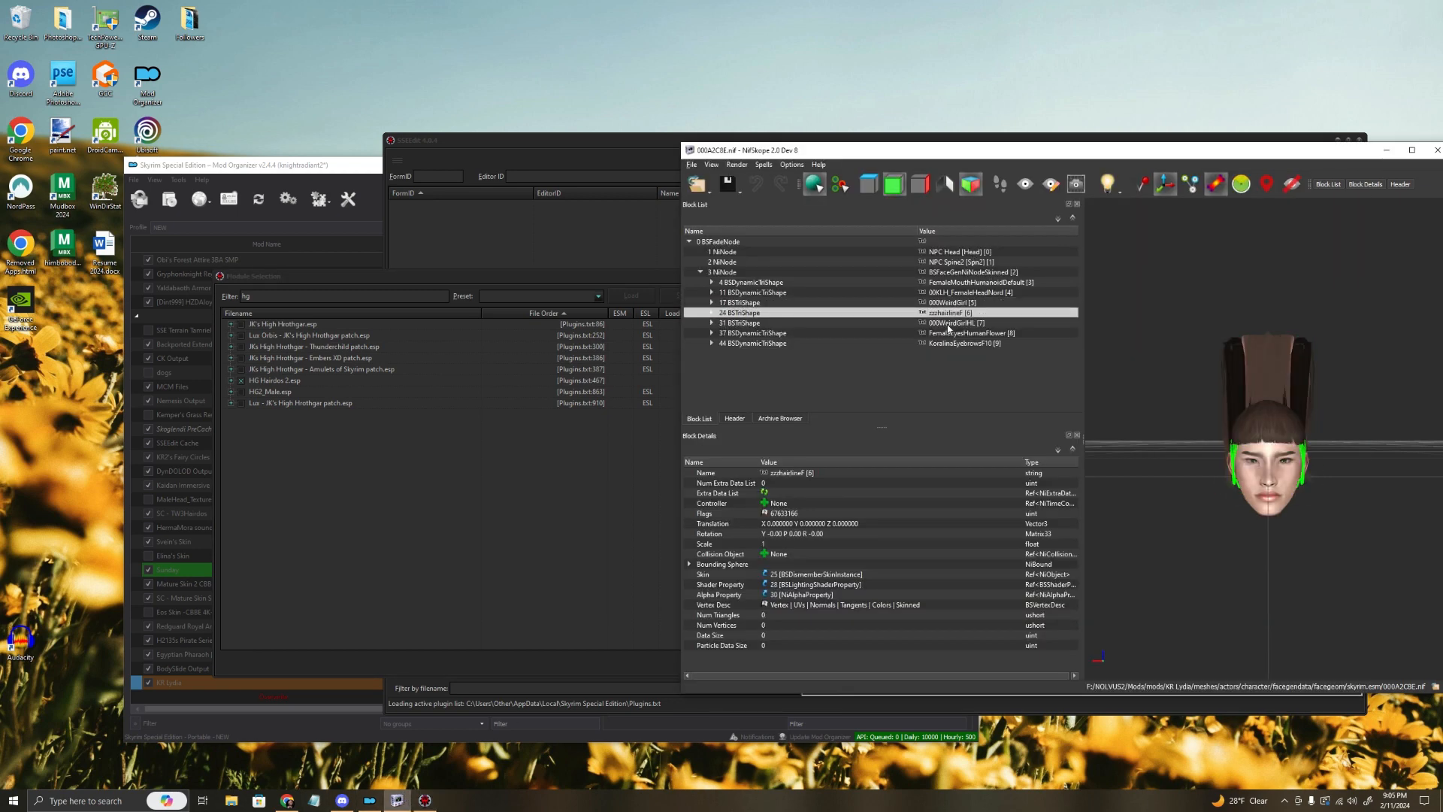
{"action": "left_click", "coordinate": [972, 333]}
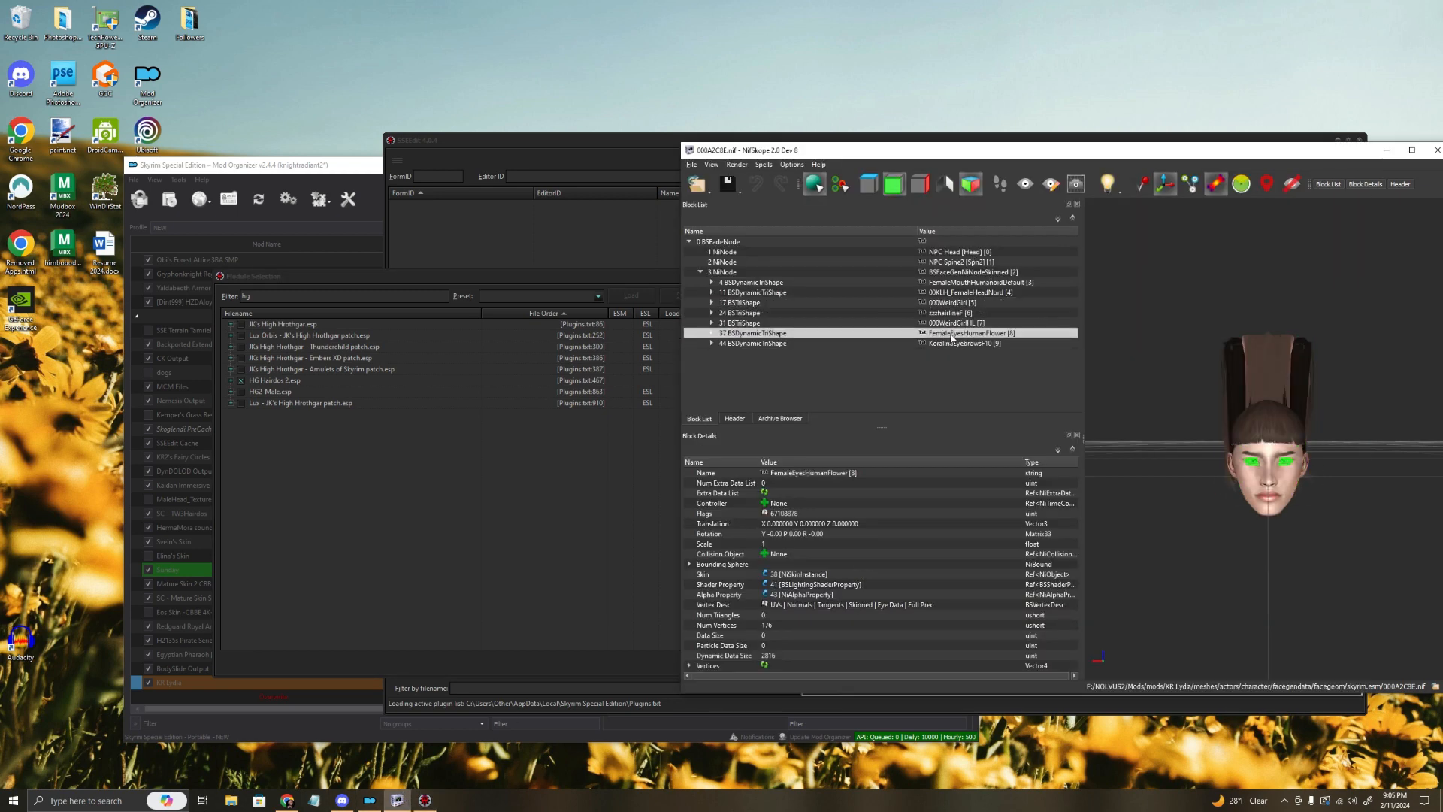
Step: In SSEEdit's Module Selection, filter the plugins by "thee" and tick TheEyesOfBeauty.esp
{"action": "left_click", "coordinate": [372, 295]}
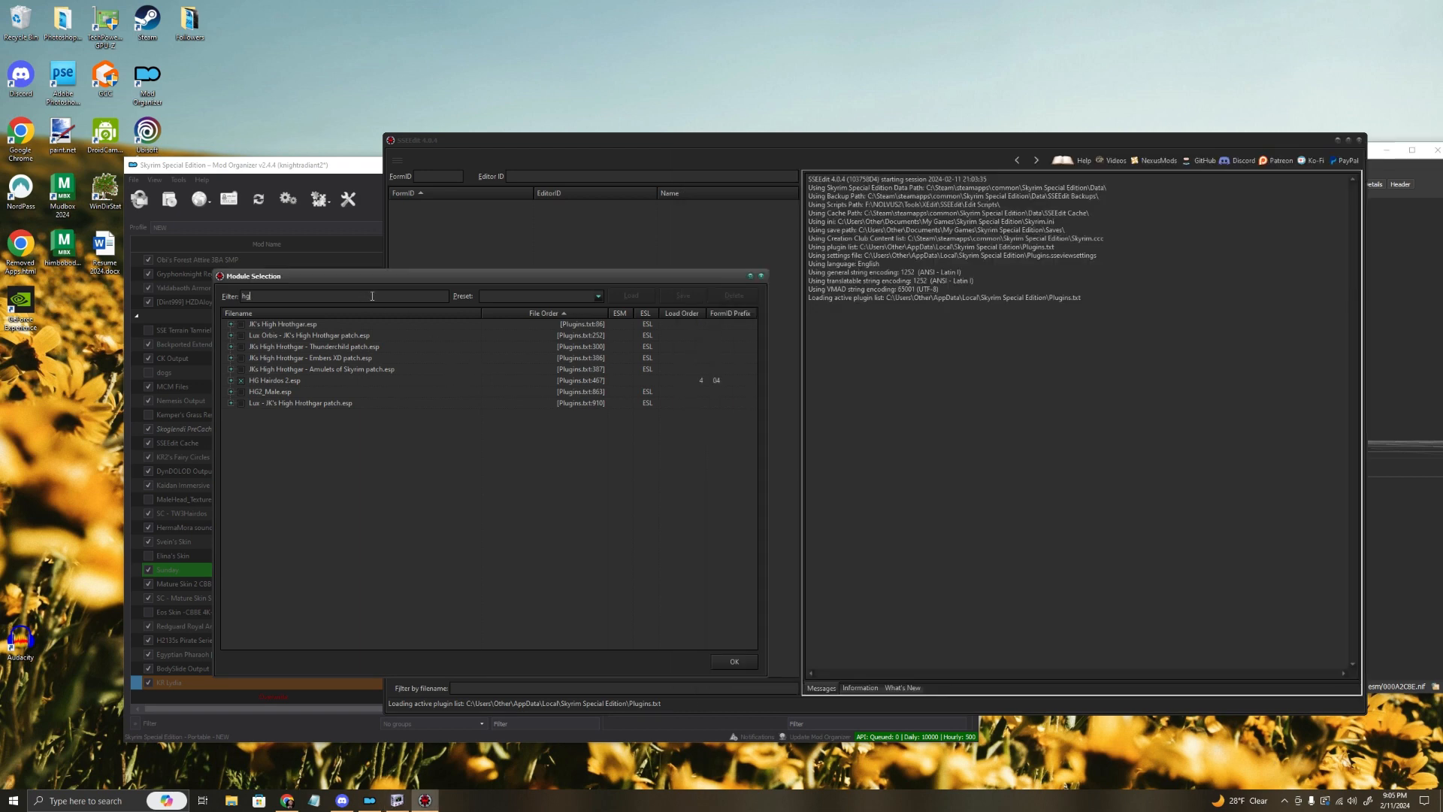
{"action": "type", "text": "the"}
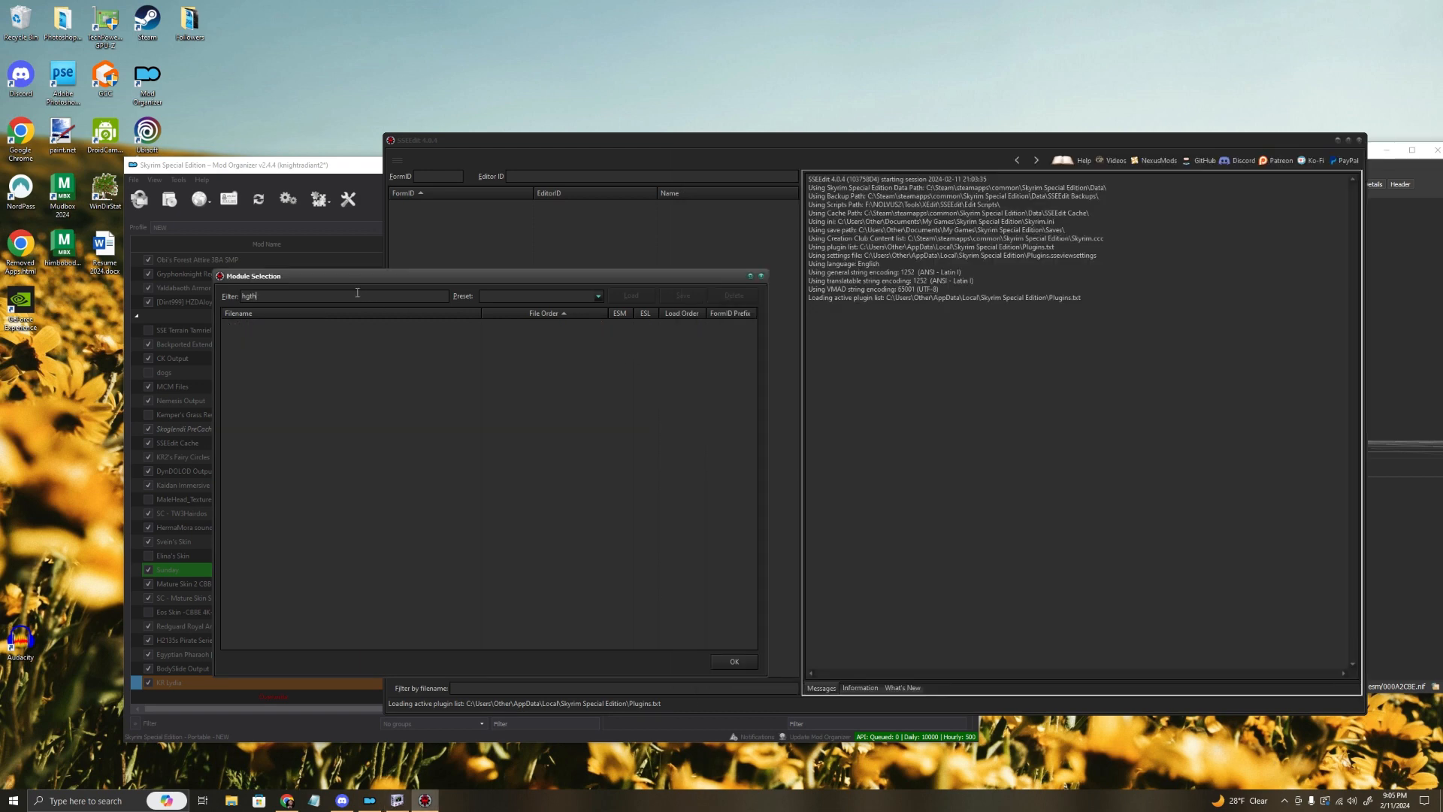
{"action": "key", "text": "BackSpace"}
{"action": "key", "text": "BackSpace"}
{"action": "key", "text": "BackSpace"}
{"action": "key", "text": "BackSpace"}
{"action": "type", "text": "thee"}
{"action": "left_click", "coordinate": [241, 324]}
{"action": "left_click_drag", "start_coordinate": [351, 288], "coordinate": [323, 307]}
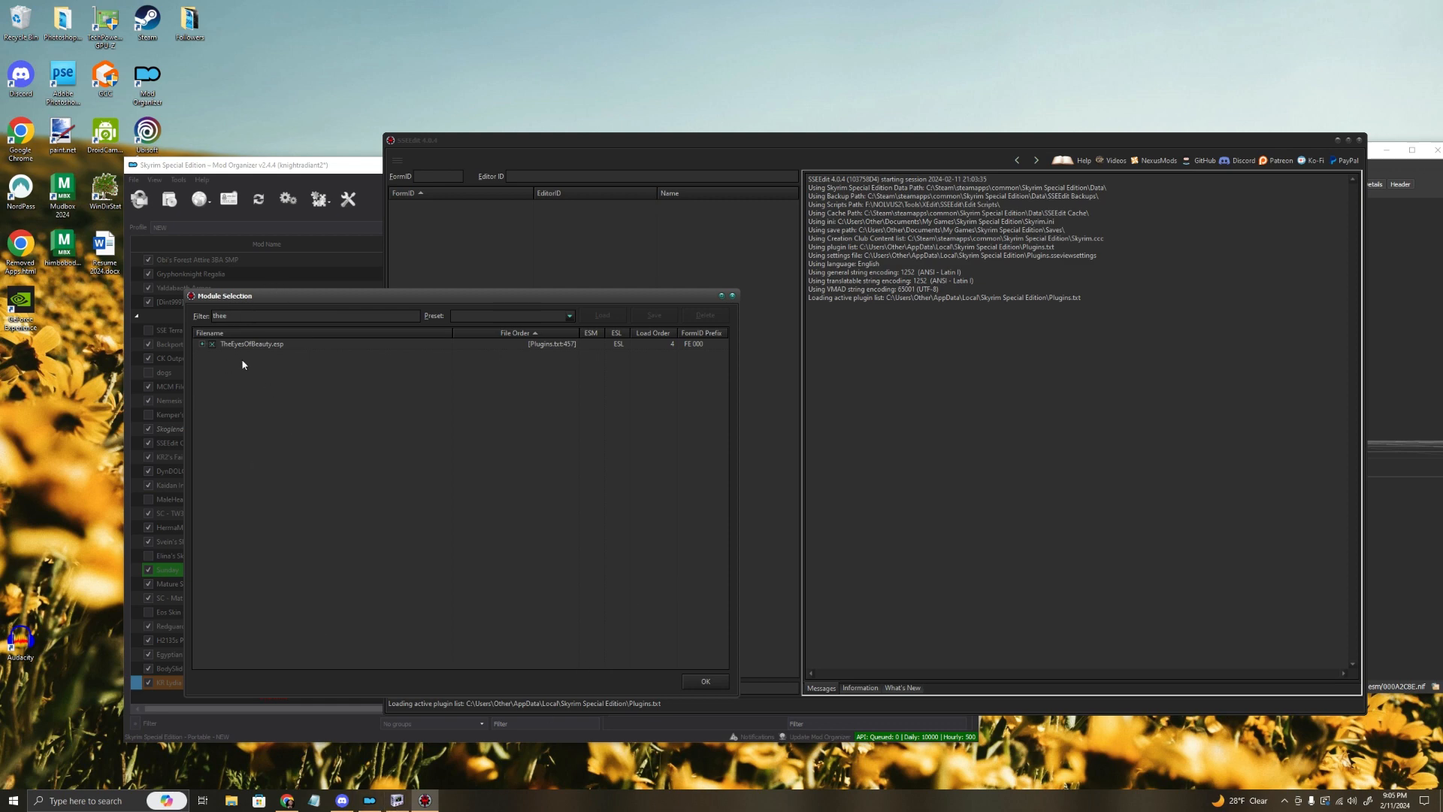
Step: Select the KoralinaEyebrowsF10 shape in NifSkope, and in SSEEdit filter the plugins by "kor" and tick Koralina's Eyebrows.esp
{"action": "left_click", "coordinate": [398, 801]}
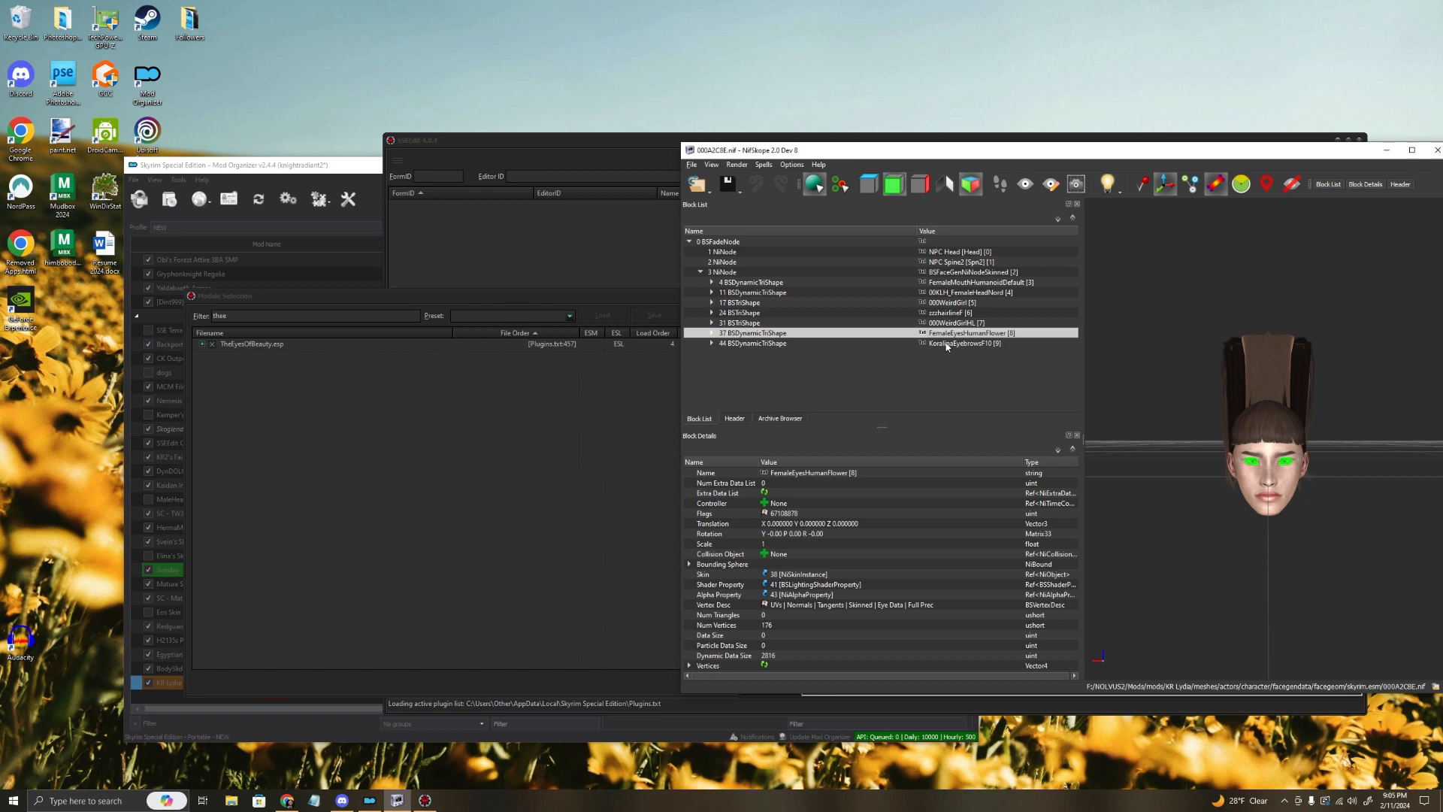
{"action": "left_click", "coordinate": [953, 345]}
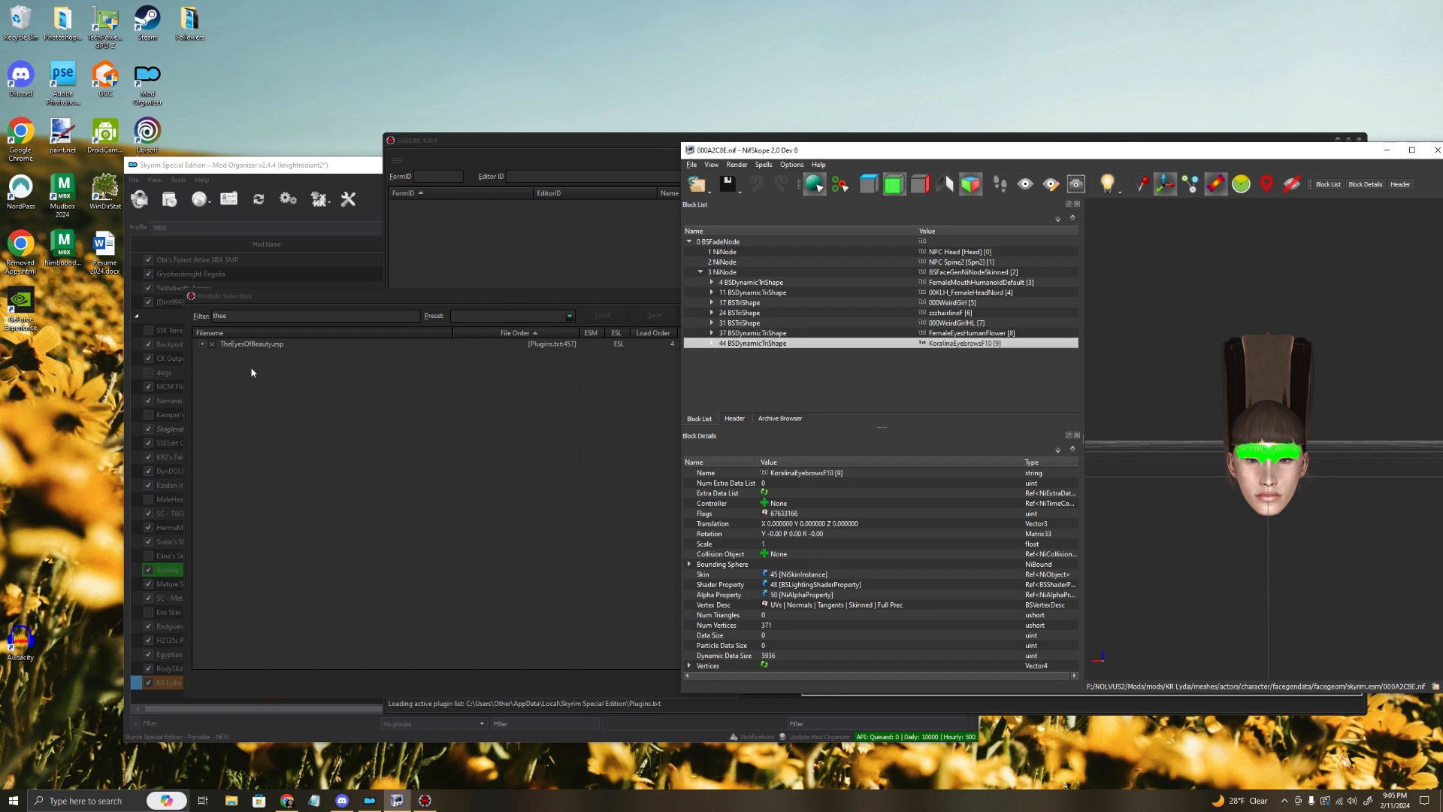
{"action": "left_click", "coordinate": [252, 372]}
{"action": "key", "text": "ctrl+a"}
{"action": "type", "text": "ko"}
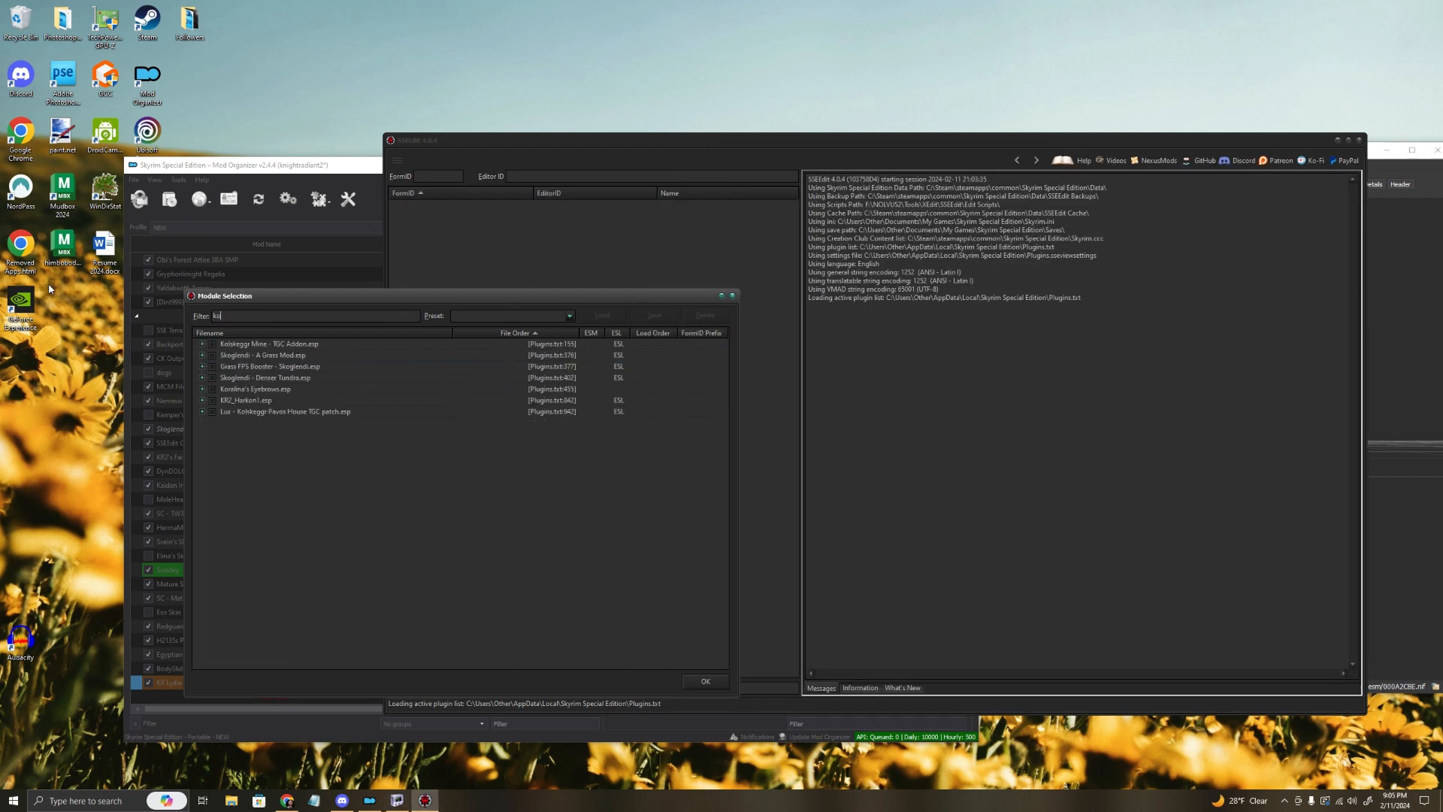
{"action": "type", "text": "r"}
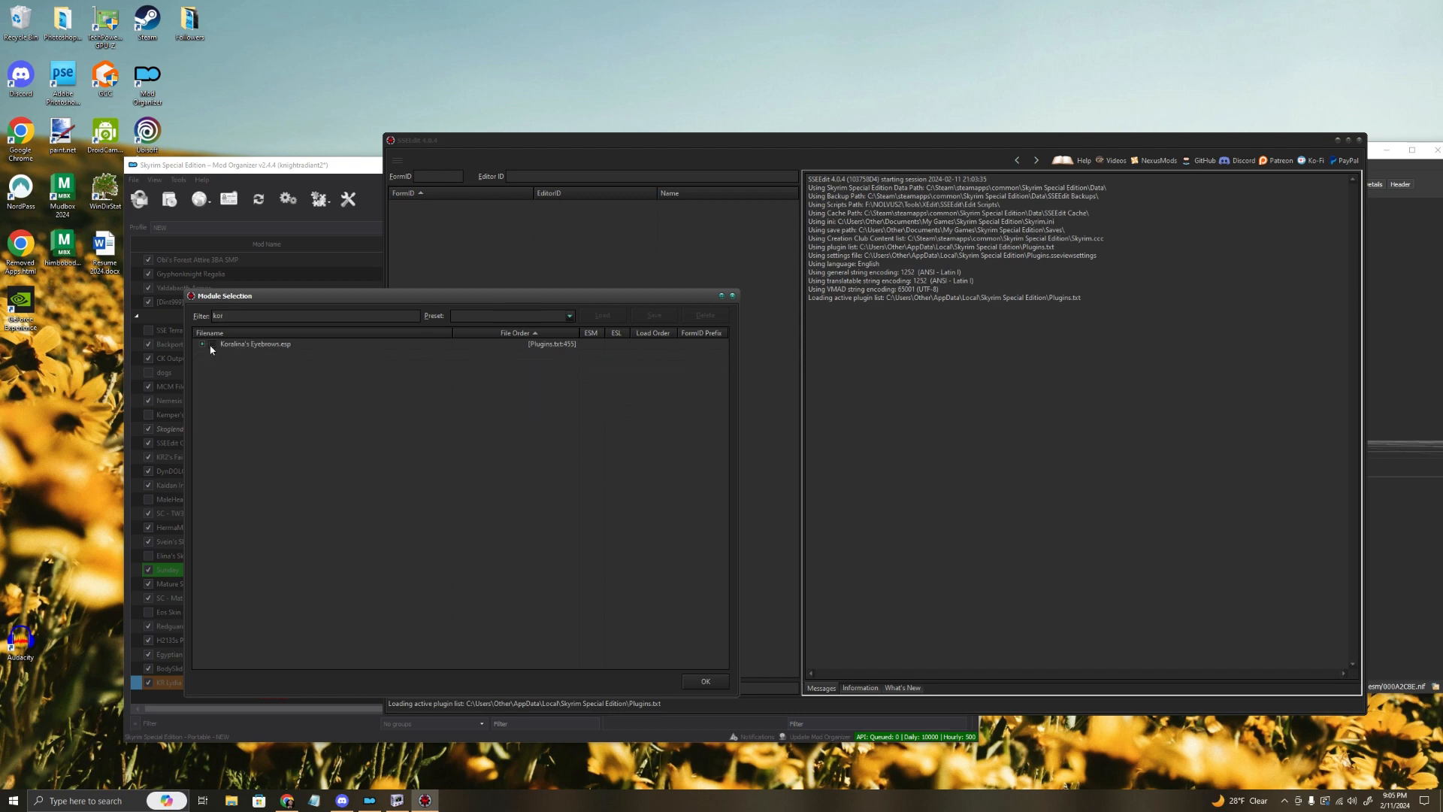
{"action": "left_click", "coordinate": [1394, 478]}
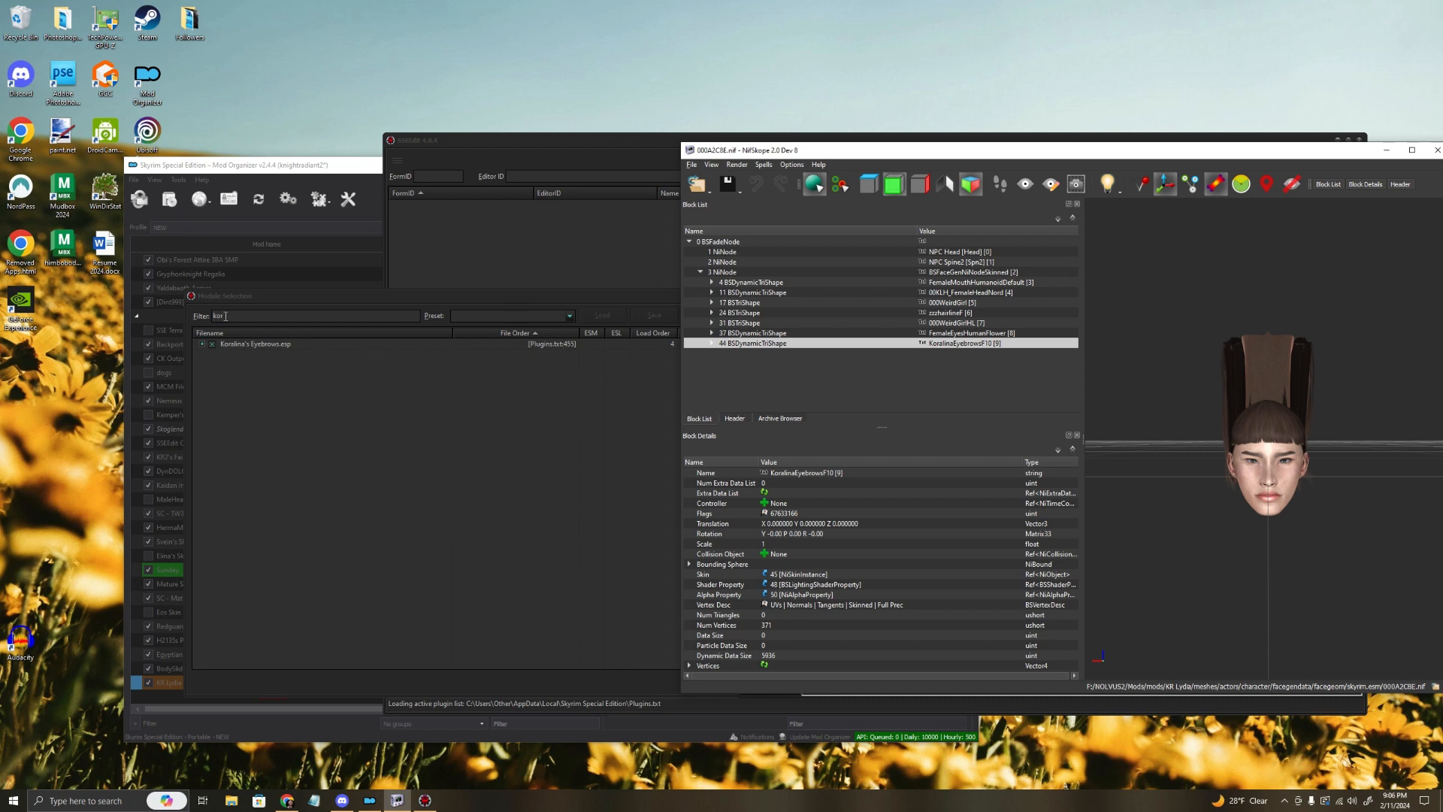
Step: Filter SSEEdit's module list by "kai" to look through the Kaidan plugins, and clear the filter
{"action": "left_click_drag", "start_coordinate": [341, 299], "coordinate": [84, 305]}
{"action": "type", "text": "ka"}
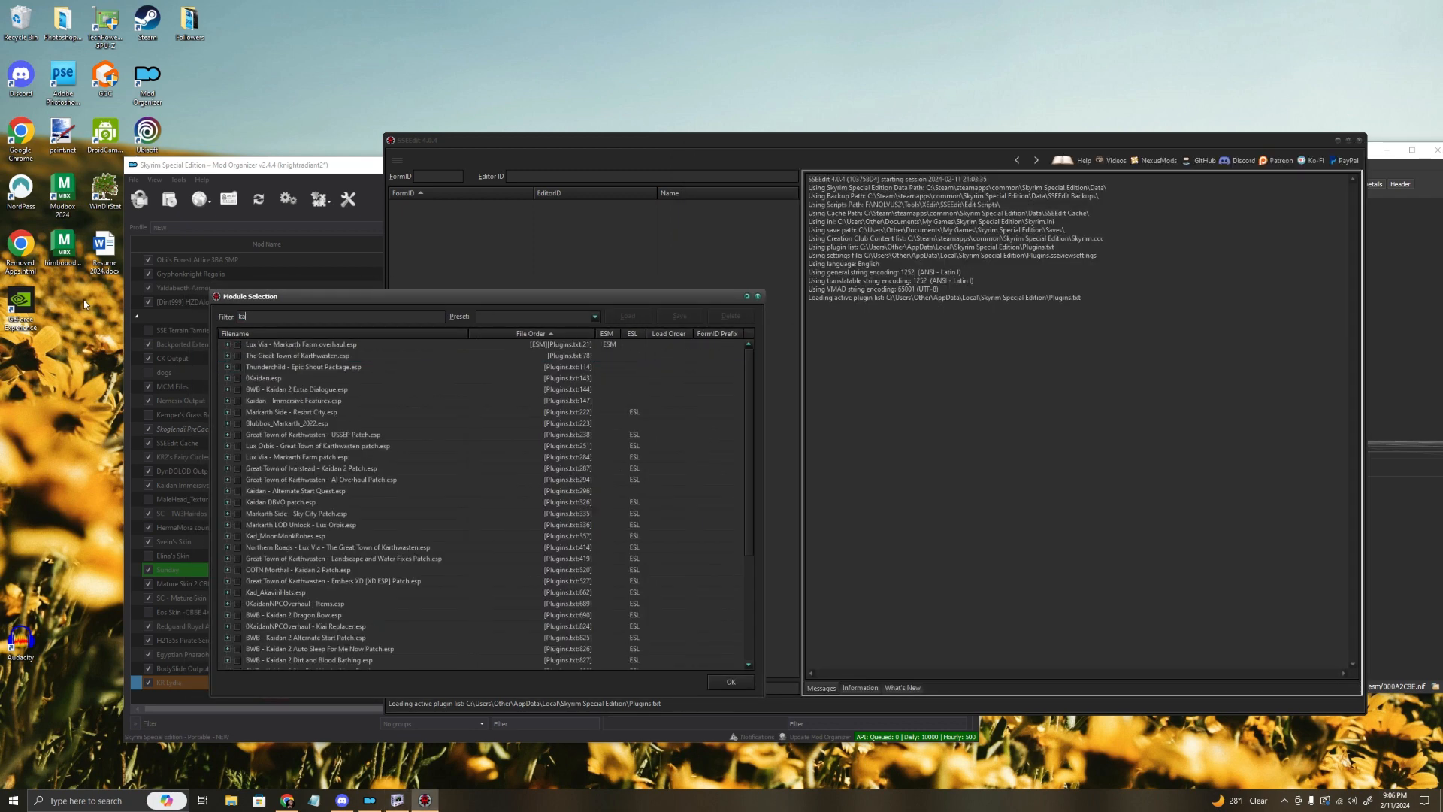
{"action": "type", "text": "i"}
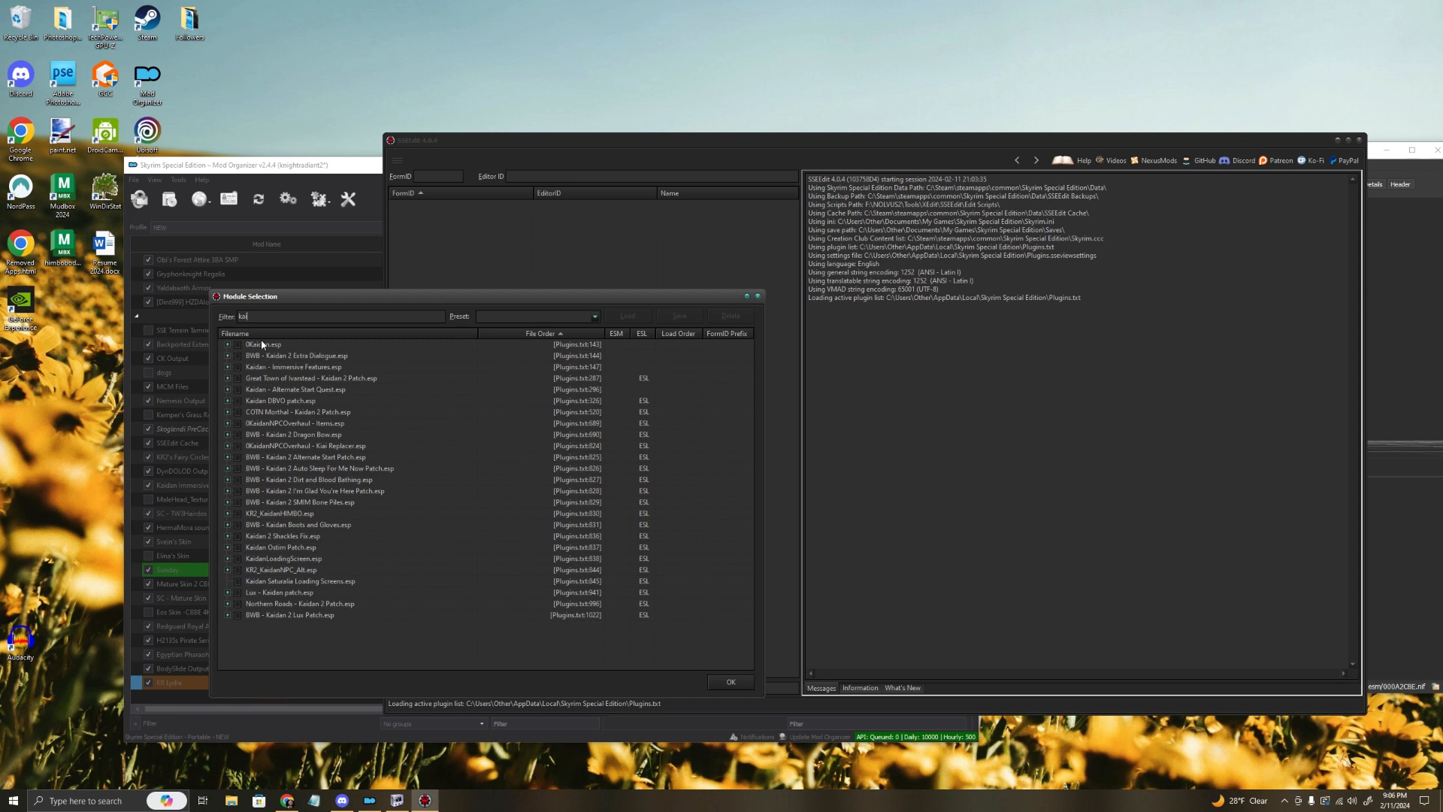
{"action": "key", "text": "BackSpace"}
{"action": "key", "text": "BackSpace"}
{"action": "key", "text": "BackSpace"}
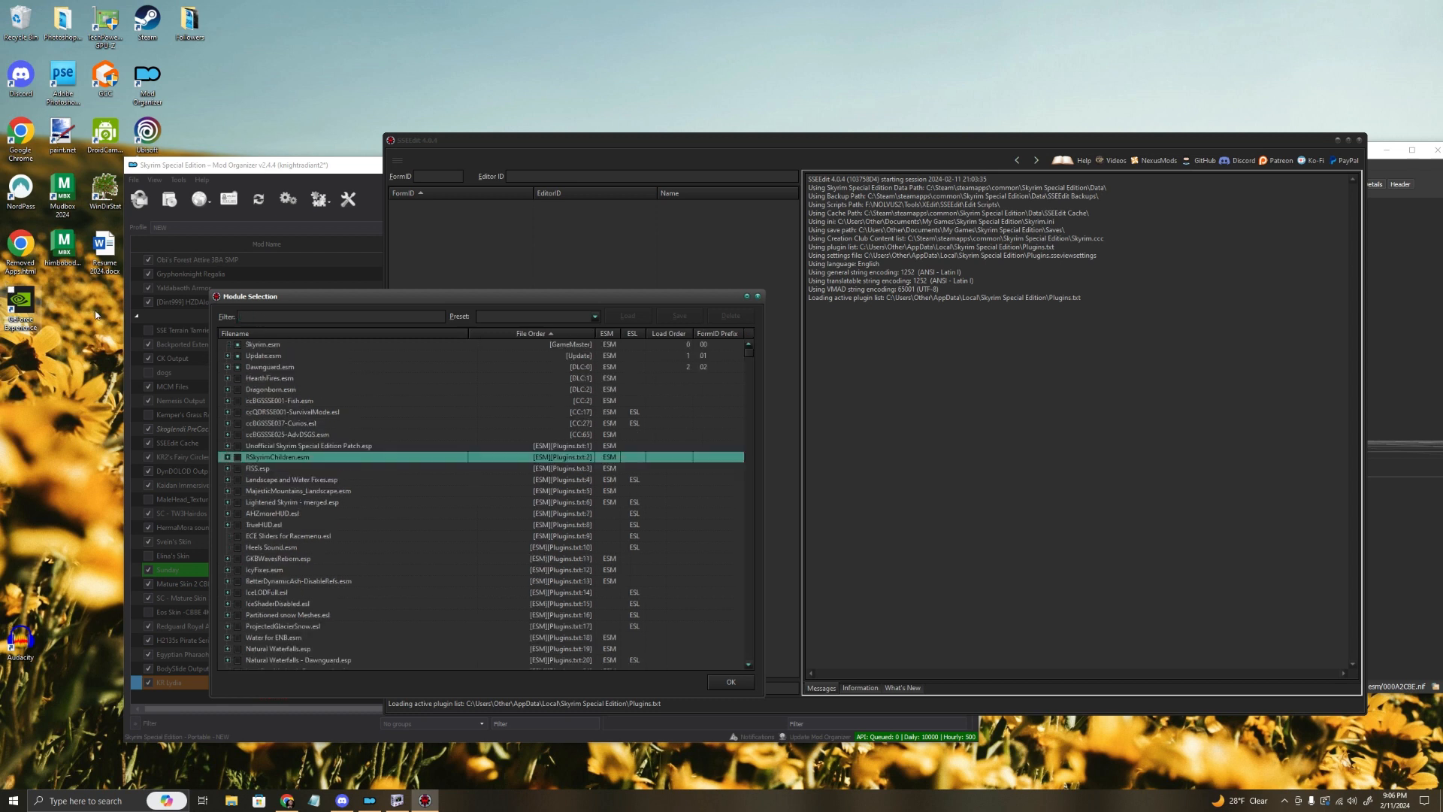
Step: Load the ticked plugins and expand the Non-Player Character (Actor) group under Skyrim.esm
{"action": "left_click", "coordinate": [730, 681]}
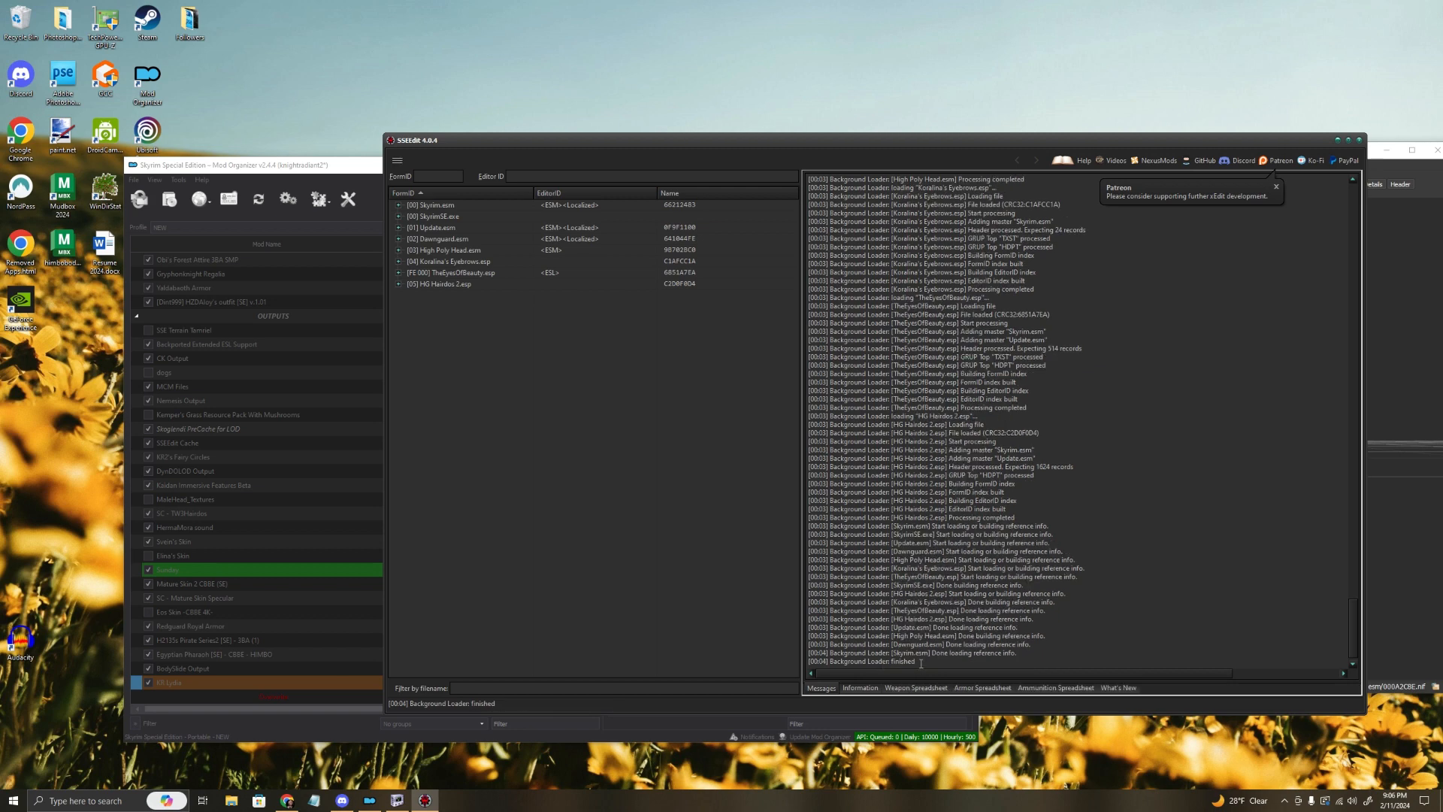
{"action": "left_click_drag", "start_coordinate": [686, 147], "coordinate": [652, 161]}
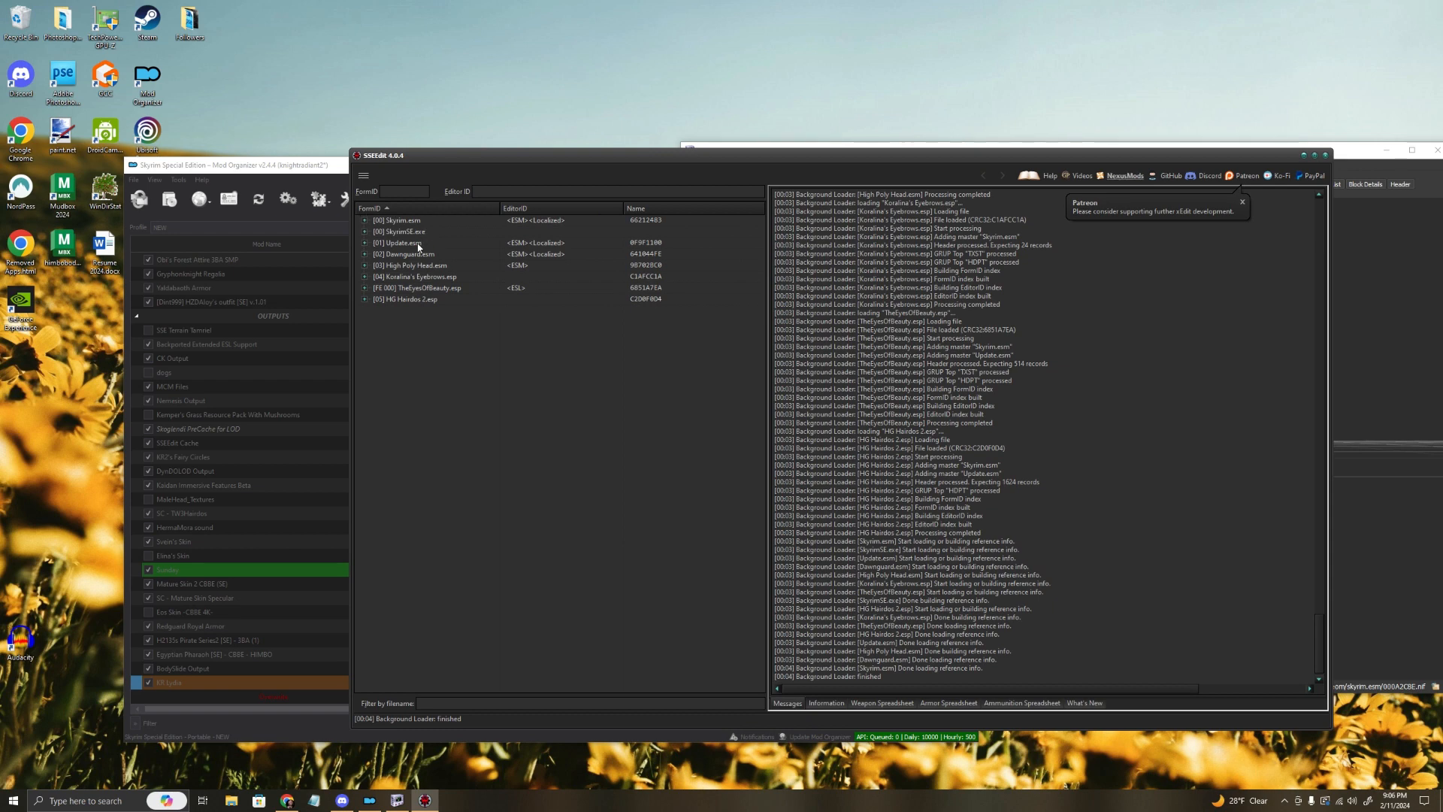
{"action": "left_click", "coordinate": [365, 221]}
{"action": "scroll", "coordinate": [496, 525], "scroll_direction": "down", "scroll_amount": 12}
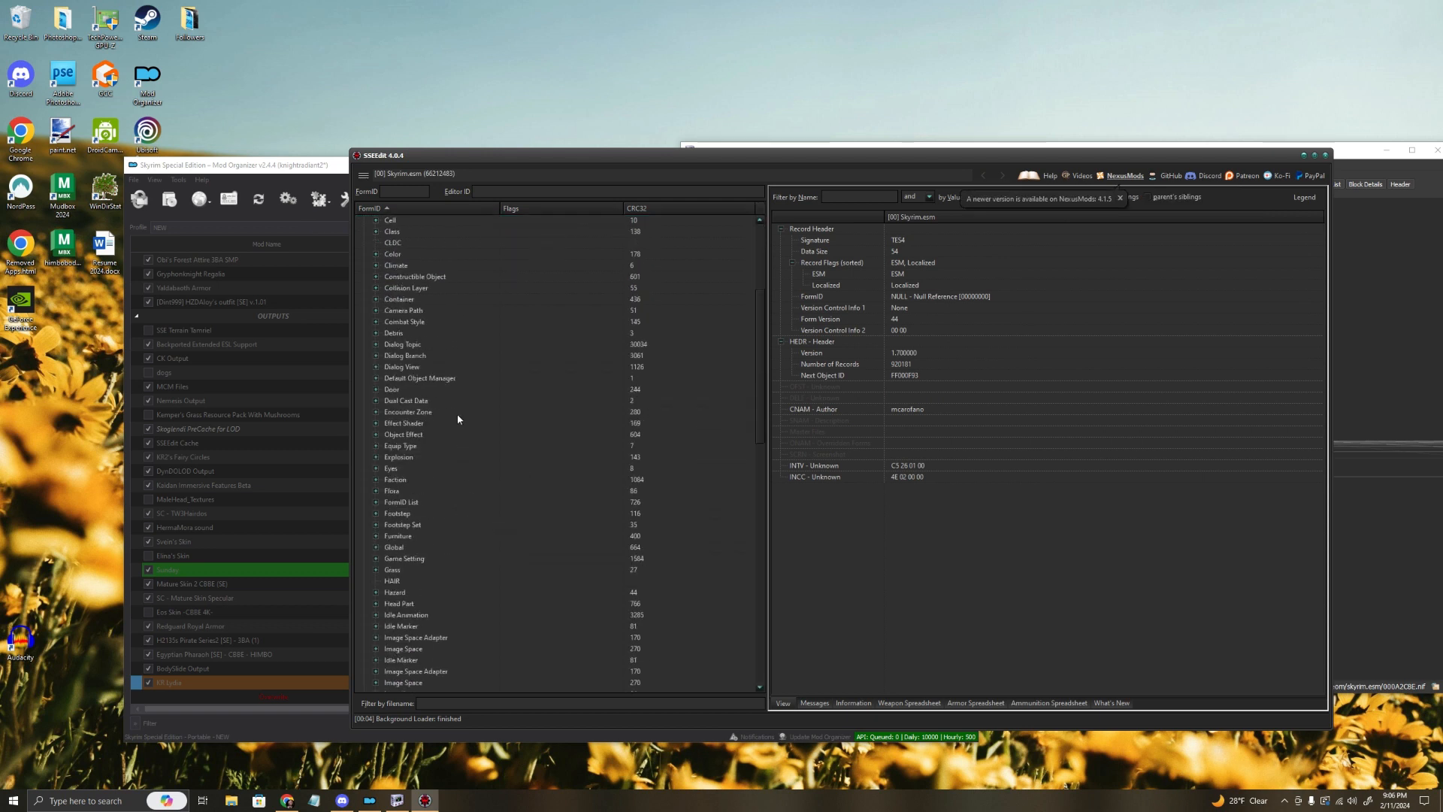
{"action": "scroll", "coordinate": [449, 317], "scroll_direction": "down", "scroll_amount": 6}
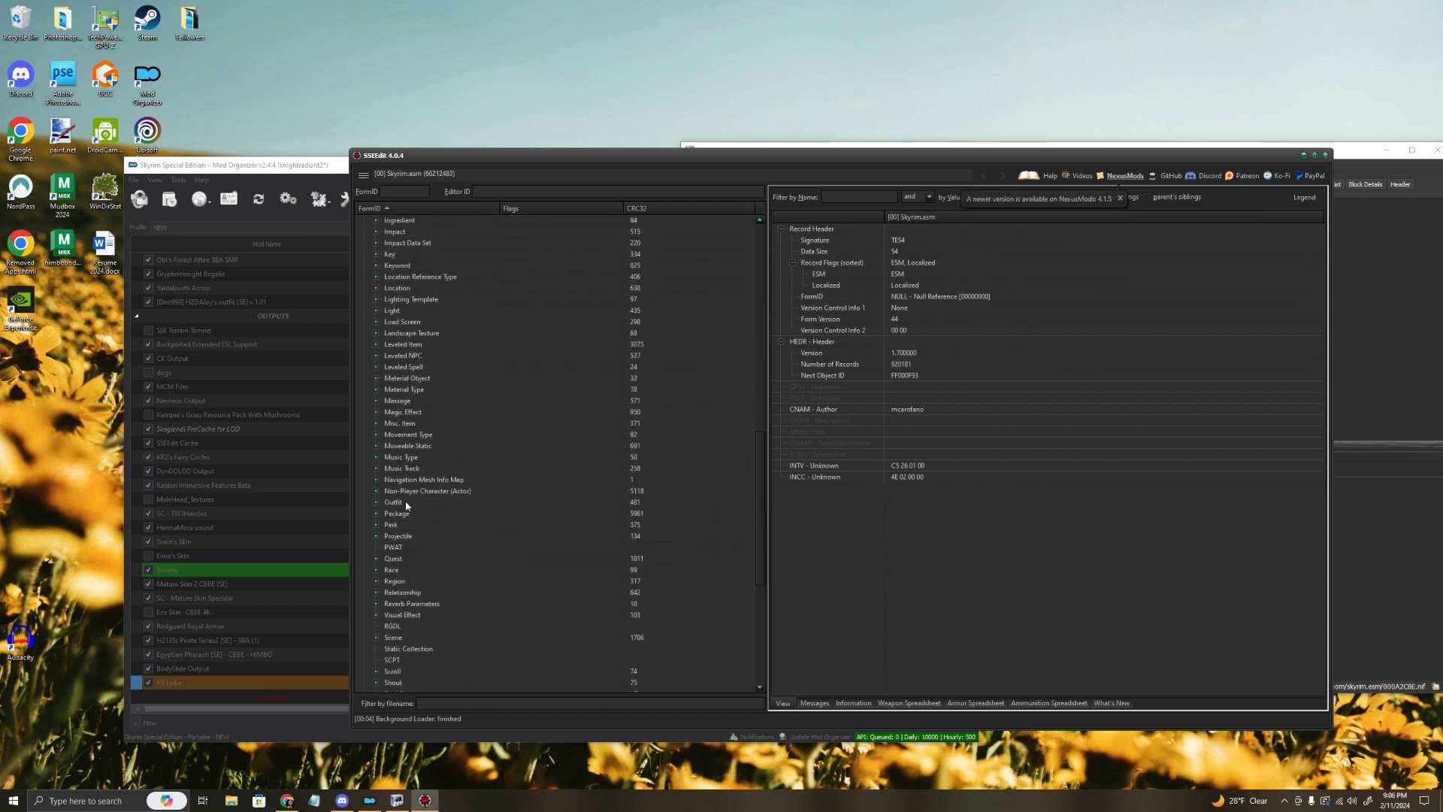
{"action": "left_click", "coordinate": [435, 491]}
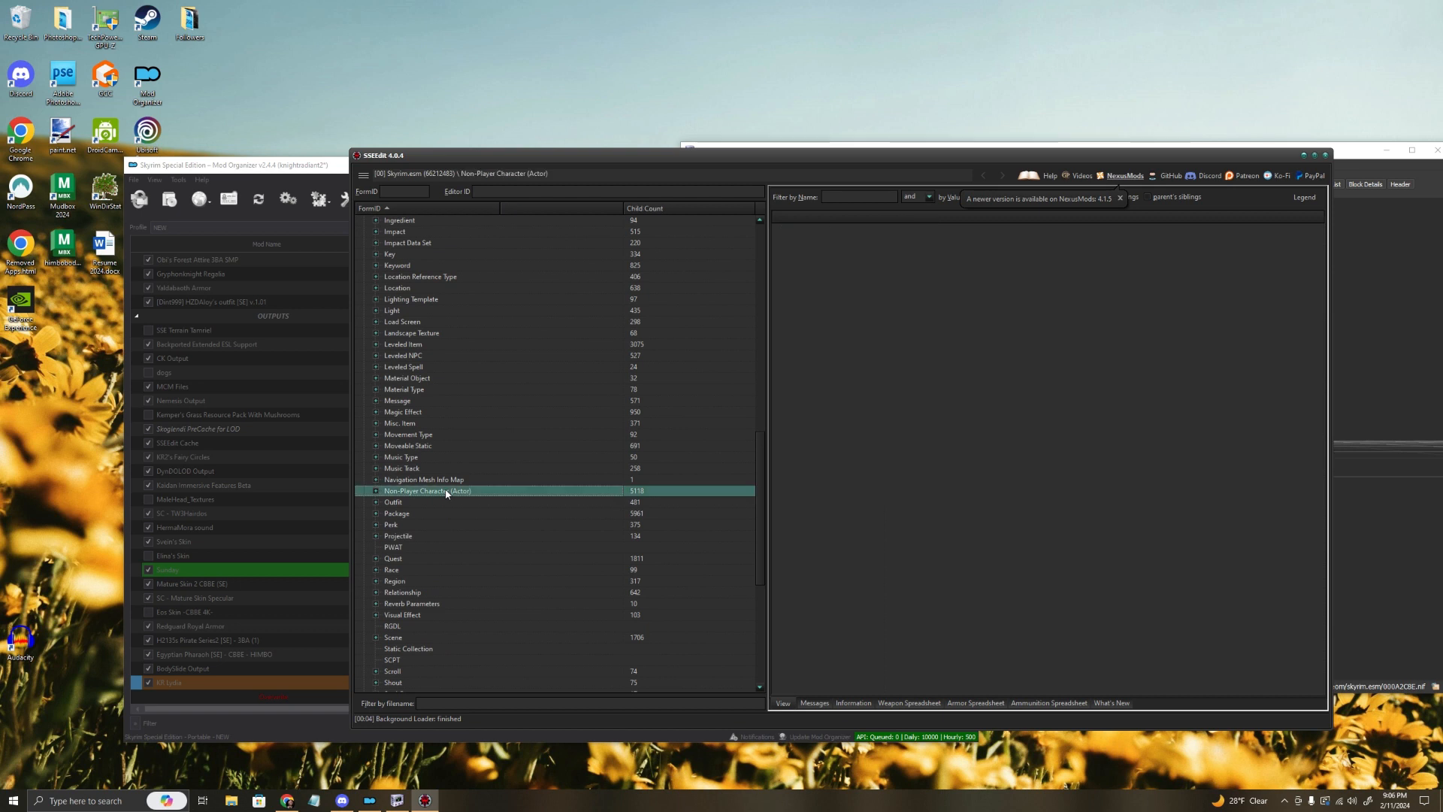
{"action": "left_click", "coordinate": [376, 492]}
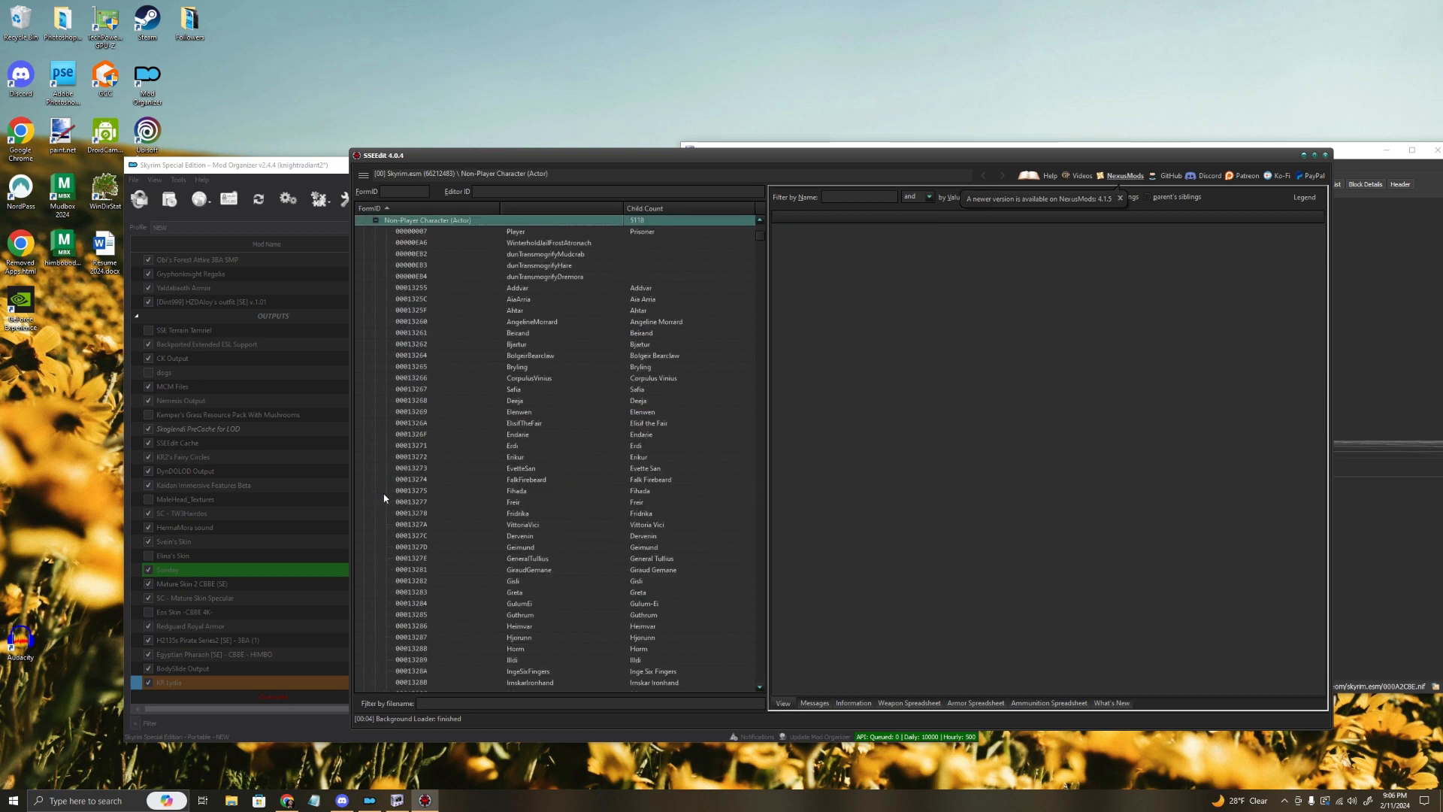
Step: Look through Skyrim.esm's actor records, viewing those of Beirand and Bolgeir Bearclaw
{"action": "scroll", "coordinate": [683, 500], "scroll_direction": "down", "scroll_amount": 4}
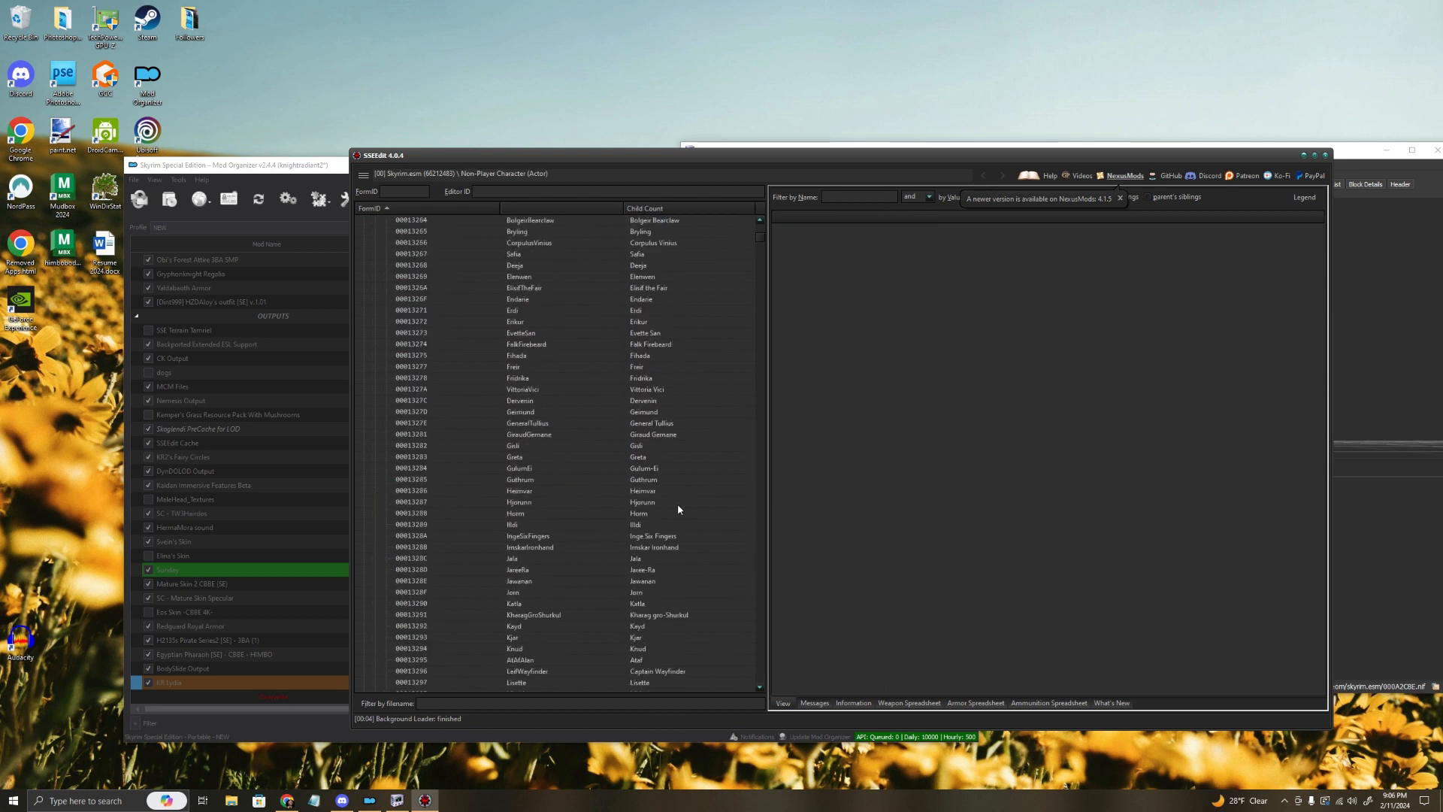
{"action": "scroll", "coordinate": [665, 458], "scroll_direction": "down", "scroll_amount": 17}
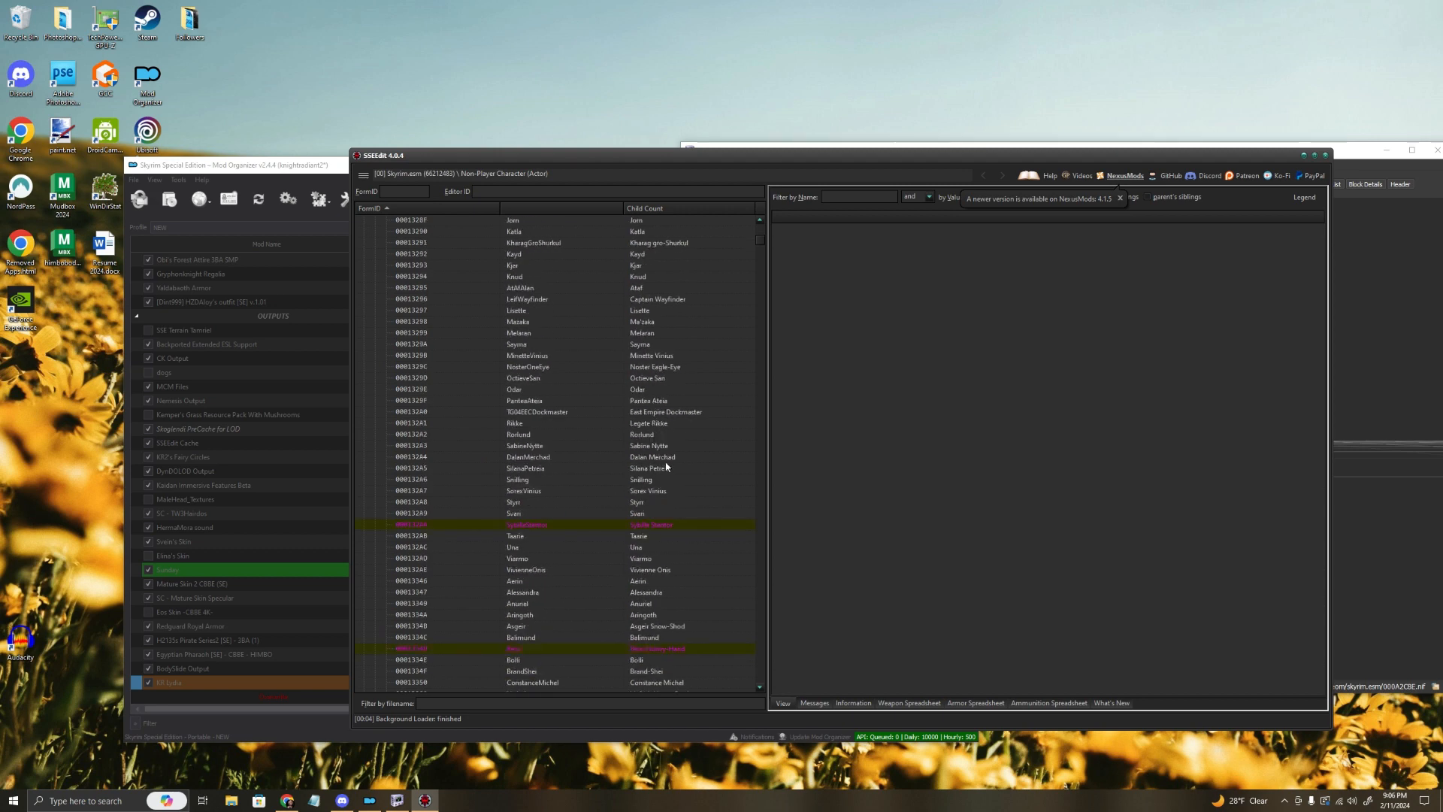
{"action": "scroll", "coordinate": [669, 493], "scroll_direction": "up", "scroll_amount": 20}
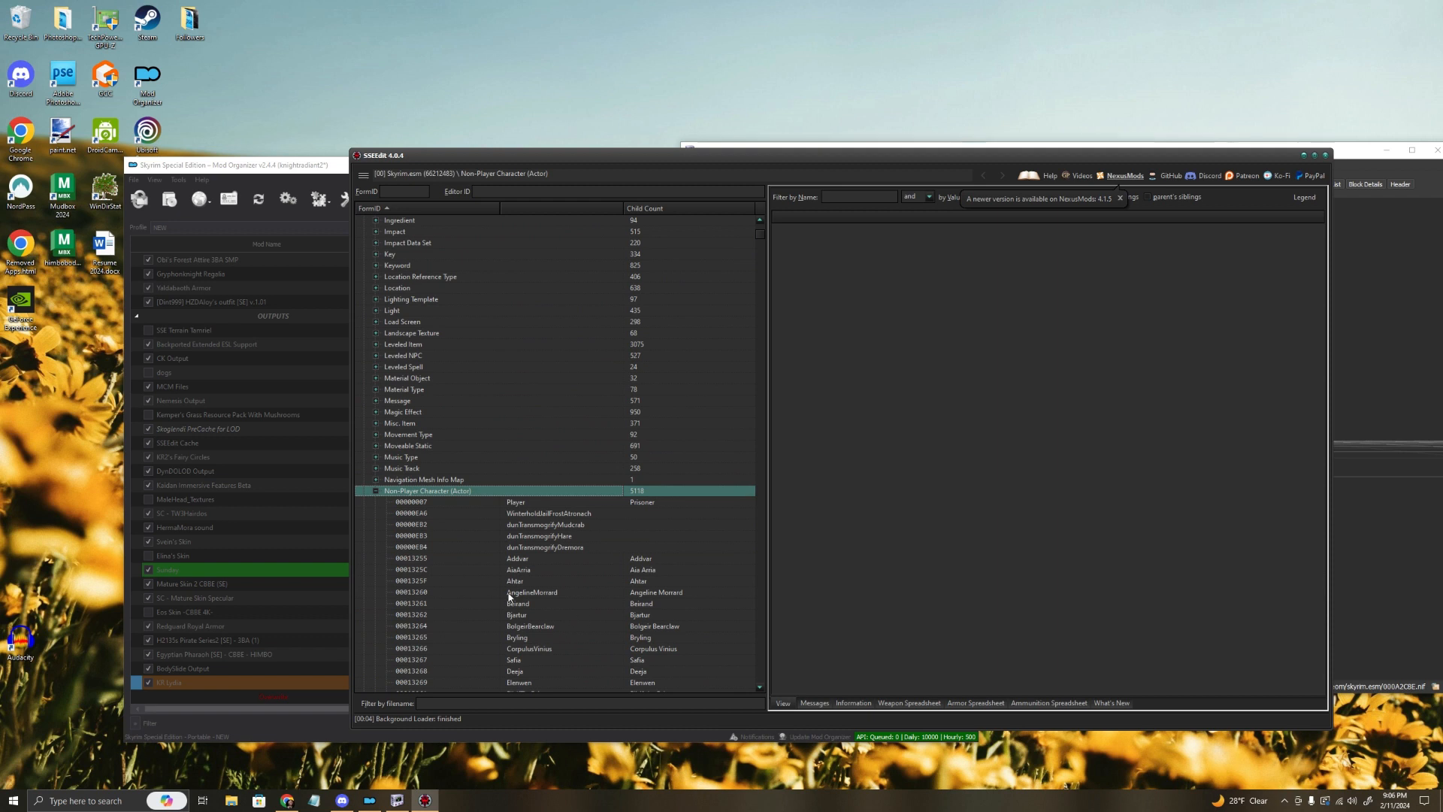
{"action": "left_click", "coordinate": [518, 604]}
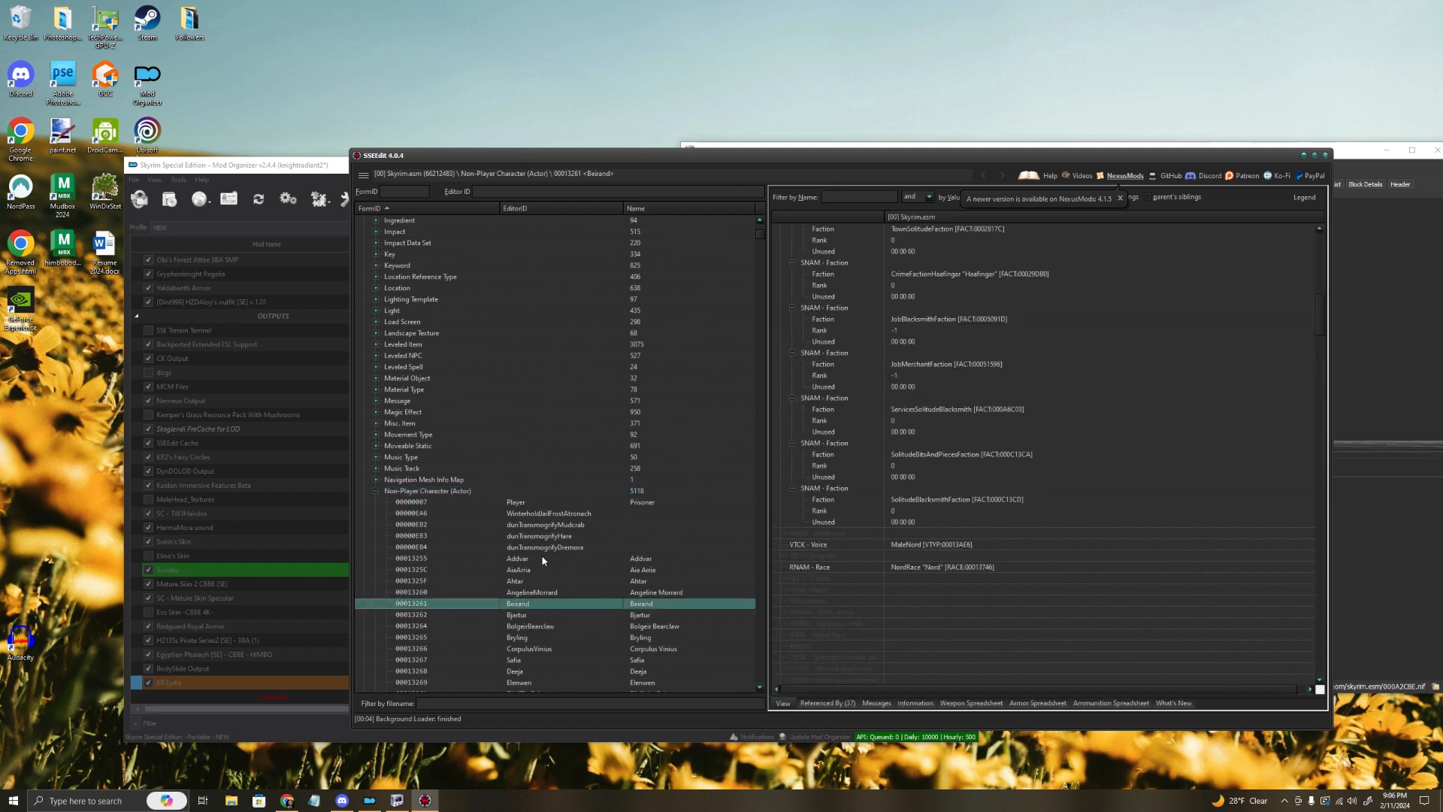
{"action": "scroll", "coordinate": [543, 560], "scroll_direction": "down", "scroll_amount": 5}
{"action": "scroll", "coordinate": [546, 500], "scroll_direction": "down", "scroll_amount": 1}
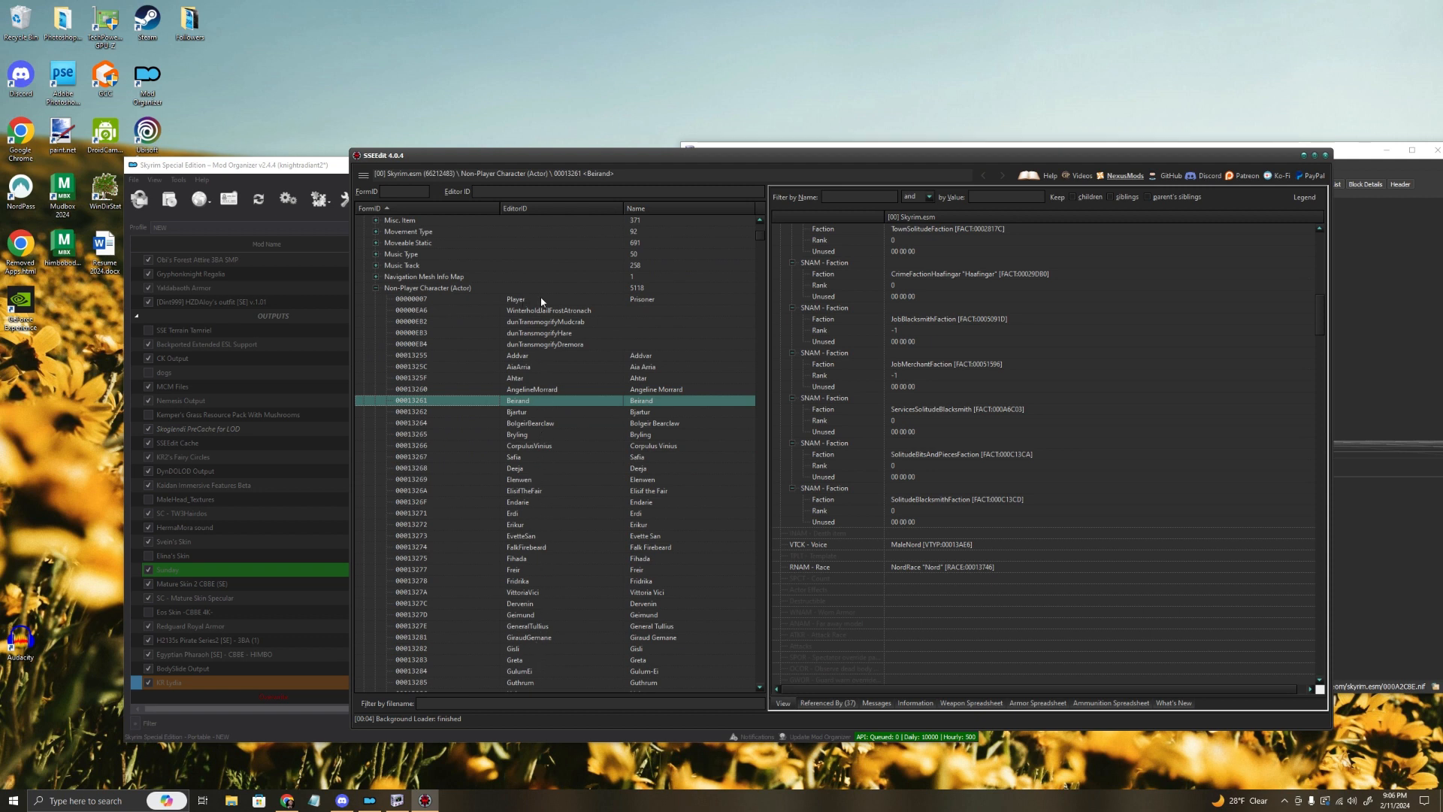
{"action": "left_click", "coordinate": [676, 423]}
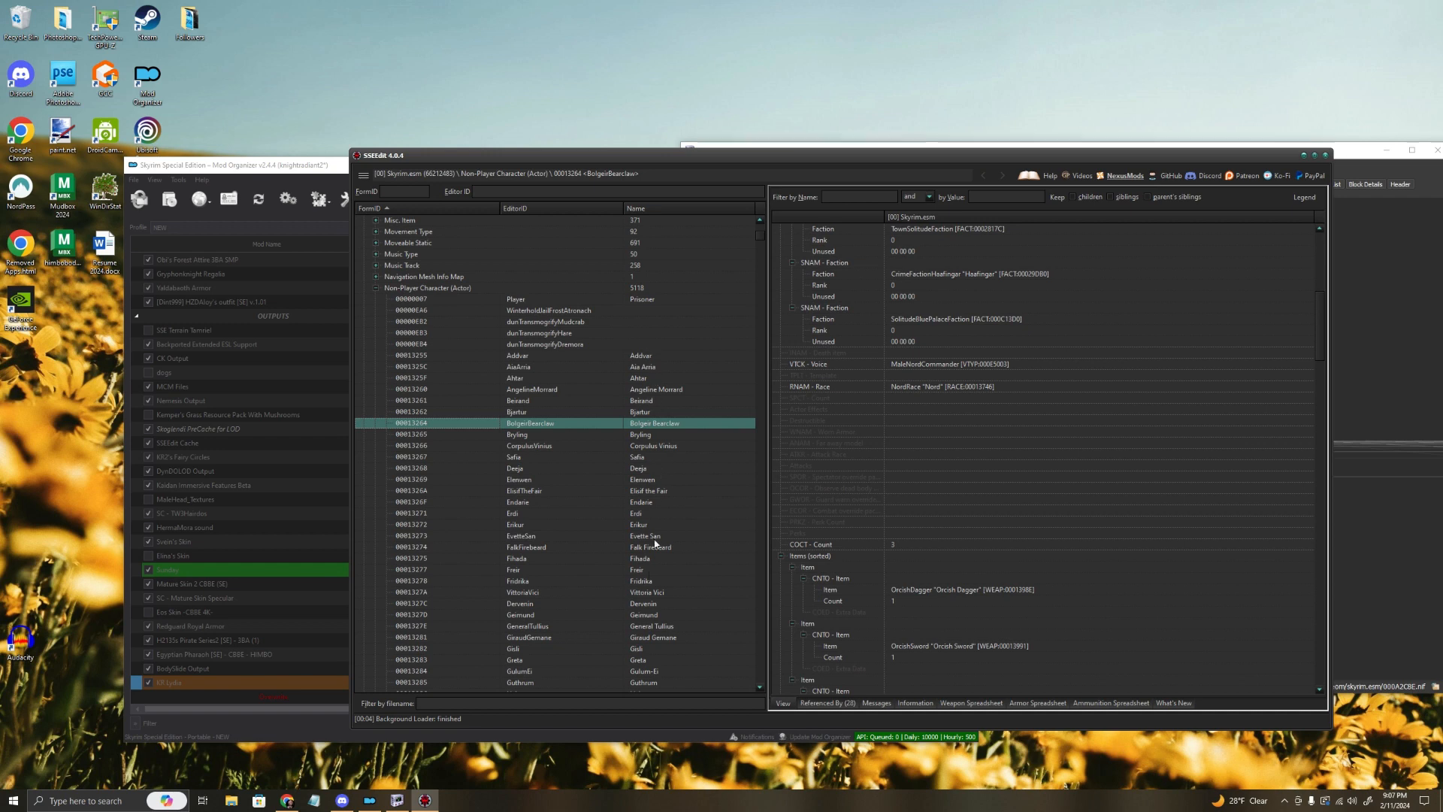
Step: Sort the actor records by name and select Lydia's HousecarlWhiterun record
{"action": "left_click", "coordinate": [651, 209]}
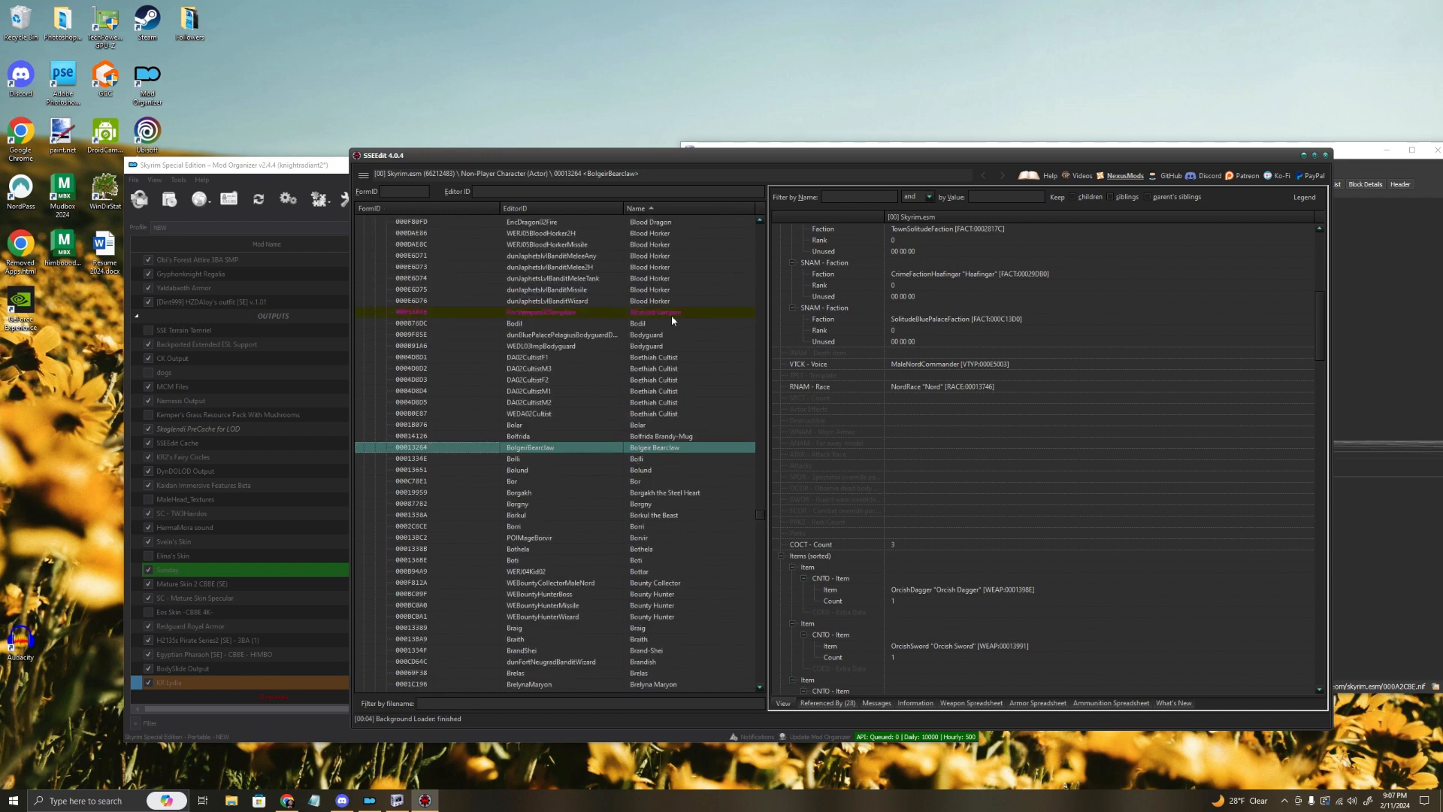
{"action": "left_click_drag", "start_coordinate": [766, 517], "coordinate": [769, 590]}
{"action": "scroll", "coordinate": [718, 541], "scroll_direction": "down", "scroll_amount": 7}
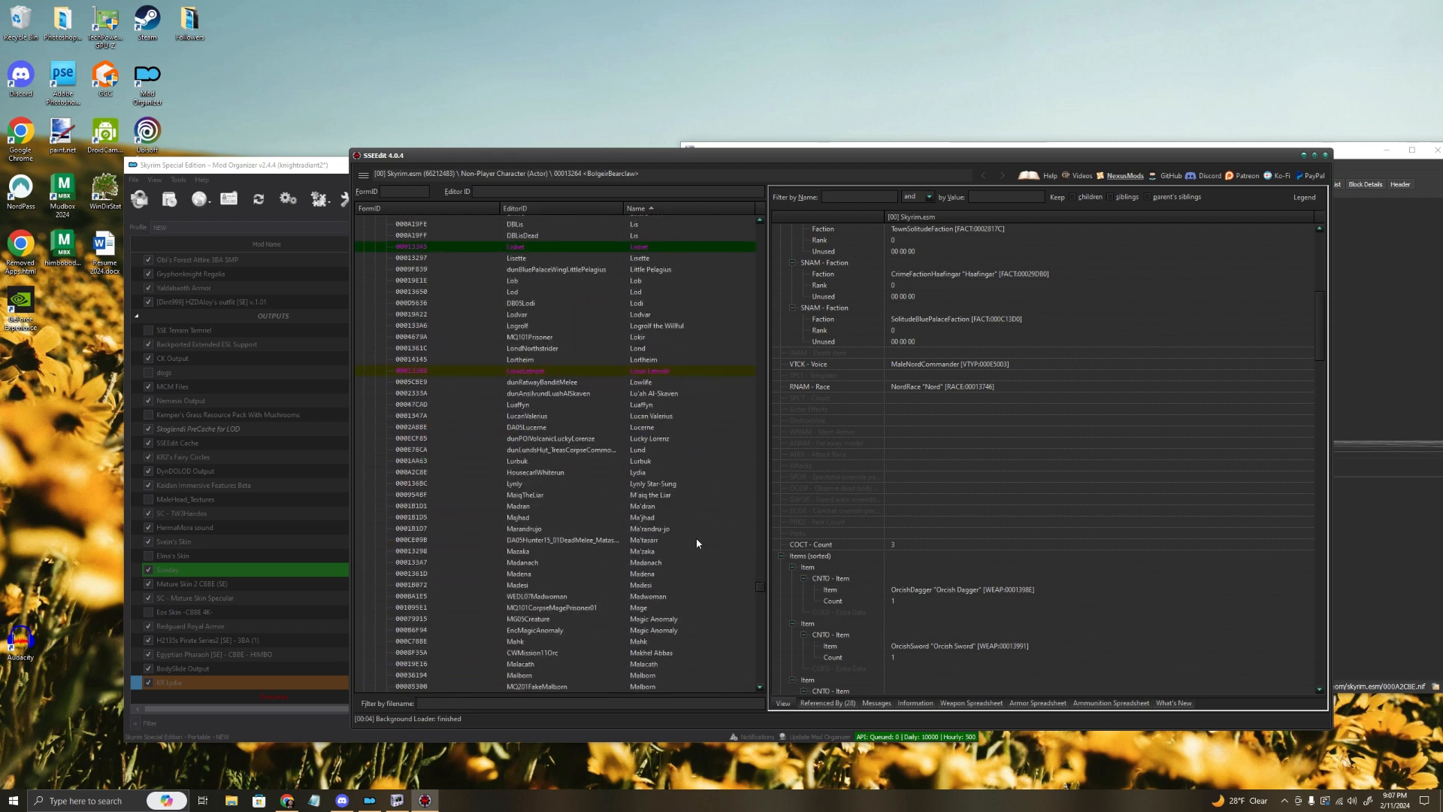
{"action": "left_click", "coordinate": [643, 474]}
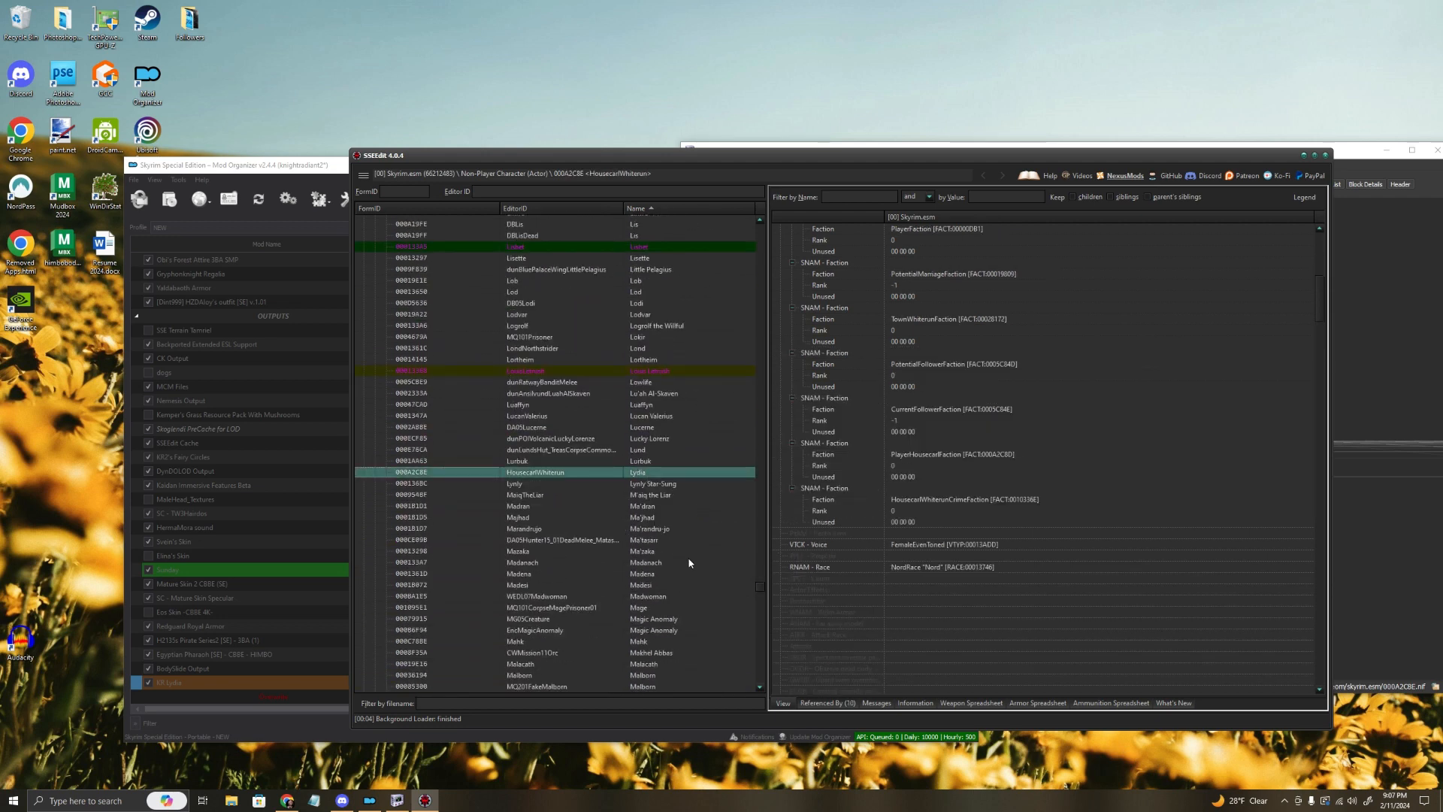
Step: Look through the name-sorted actor records above Lydia, back to the names beginning with I
{"action": "left_click_drag", "start_coordinate": [760, 587], "coordinate": [768, 583]}
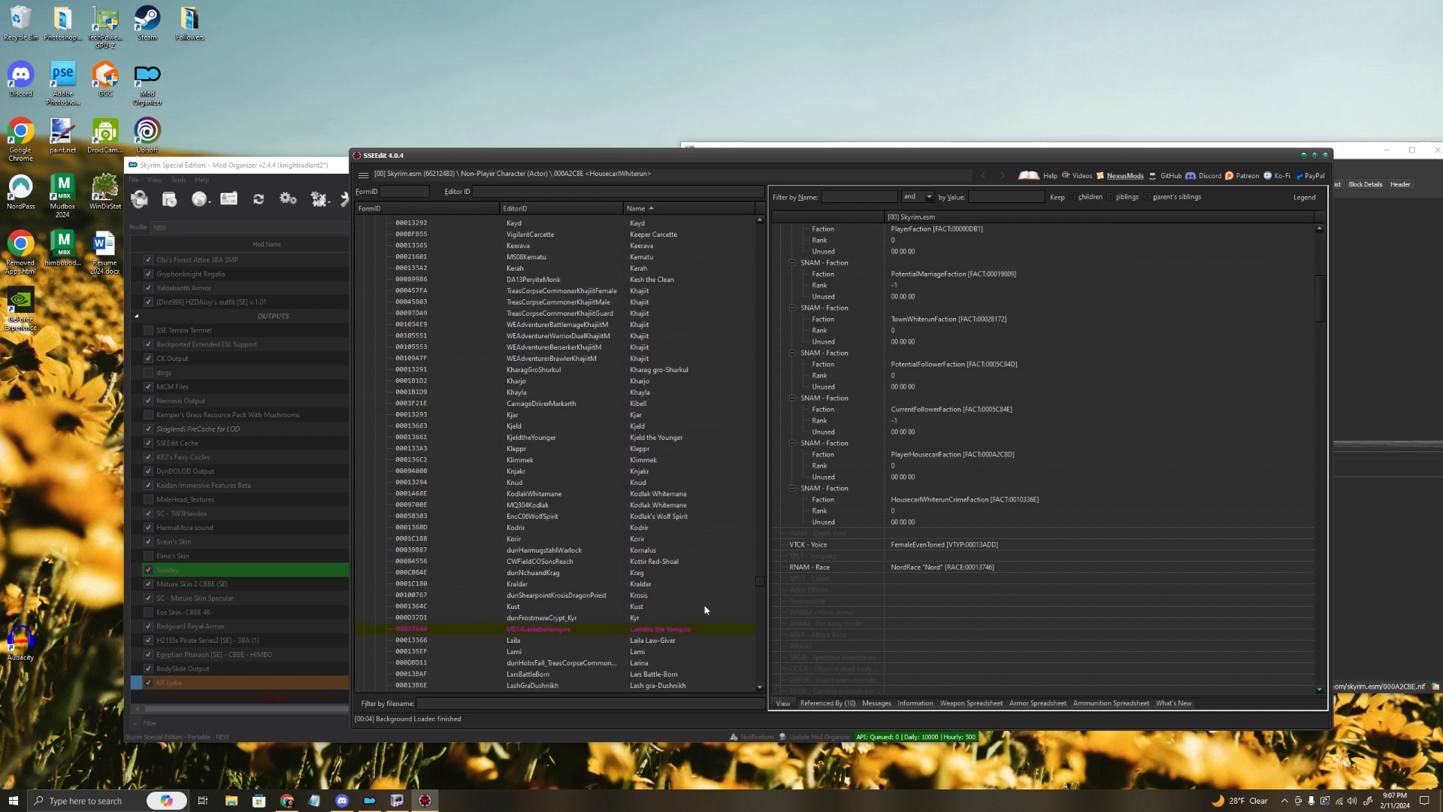
{"action": "scroll", "coordinate": [699, 615], "scroll_direction": "down", "scroll_amount": 11}
{"action": "scroll", "coordinate": [672, 613], "scroll_direction": "up", "scroll_amount": 19}
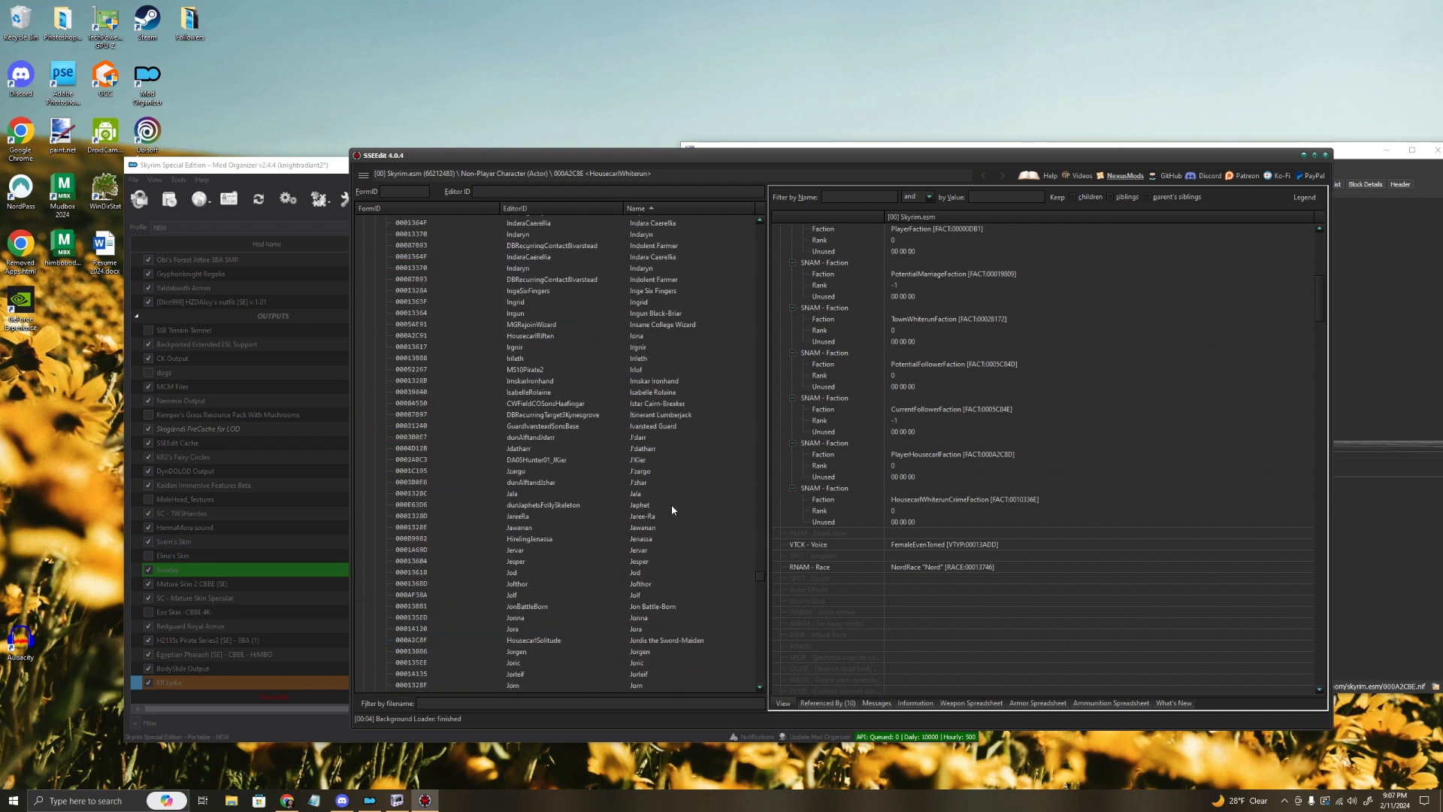
Step: Start copying Lydia's HousecarlWhiterun record from Skyrim.esm as an override and accept the module-editing warning
{"action": "scroll", "coordinate": [674, 502], "scroll_direction": "up", "scroll_amount": 4}
{"action": "scroll", "coordinate": [682, 516], "scroll_direction": "down", "scroll_amount": 20}
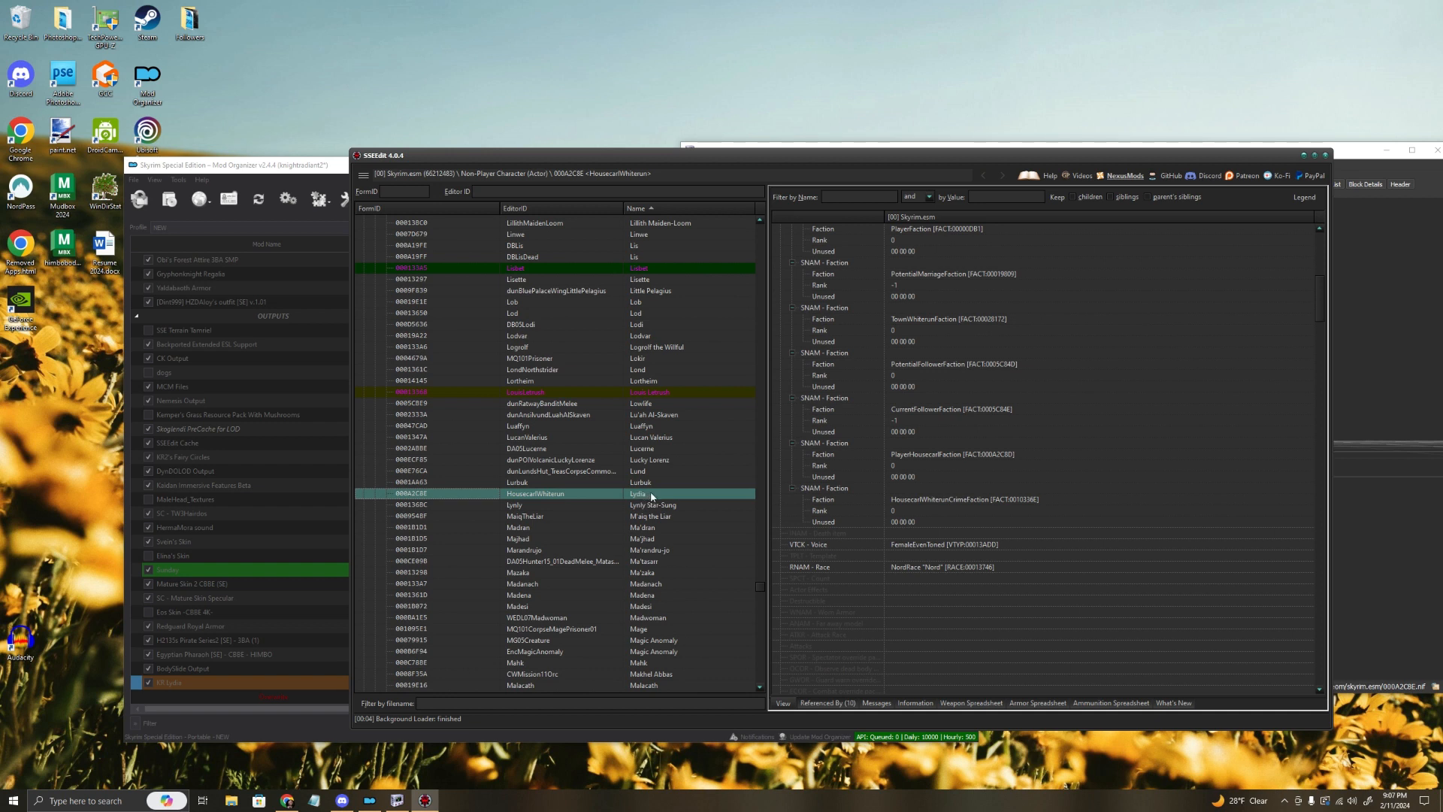
{"action": "right_click", "coordinate": [651, 497]}
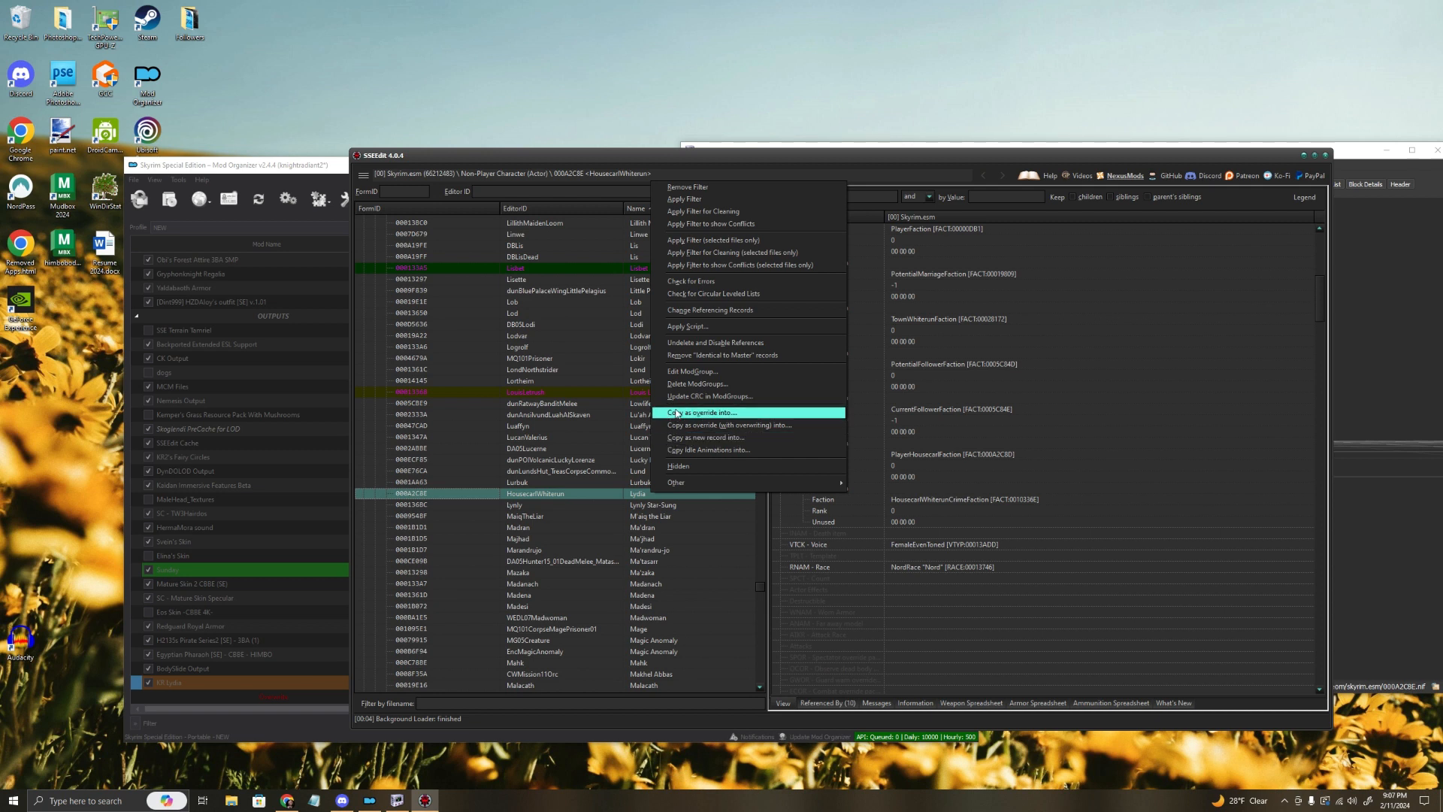
{"action": "left_click", "coordinate": [712, 414]}
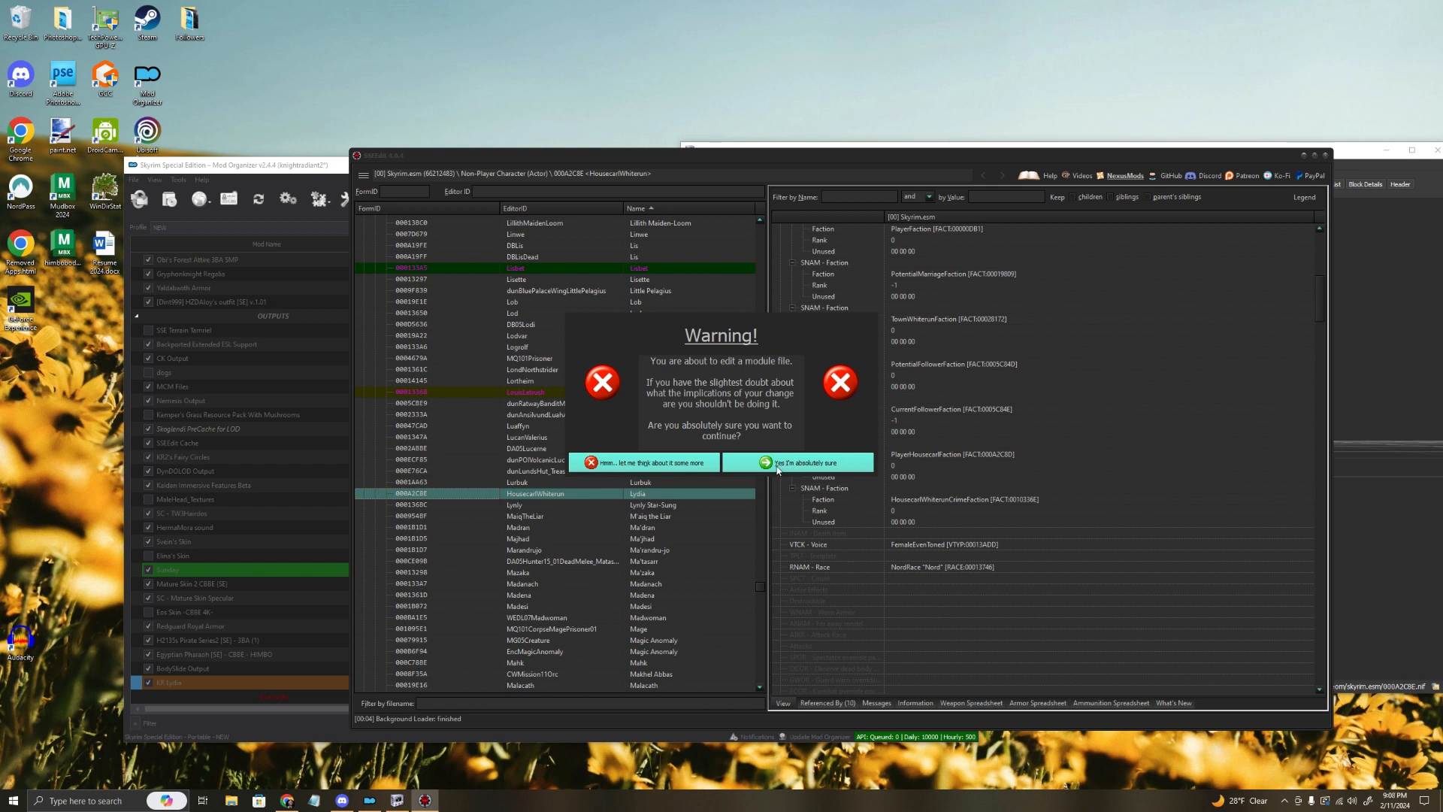
{"action": "left_click", "coordinate": [778, 462]}
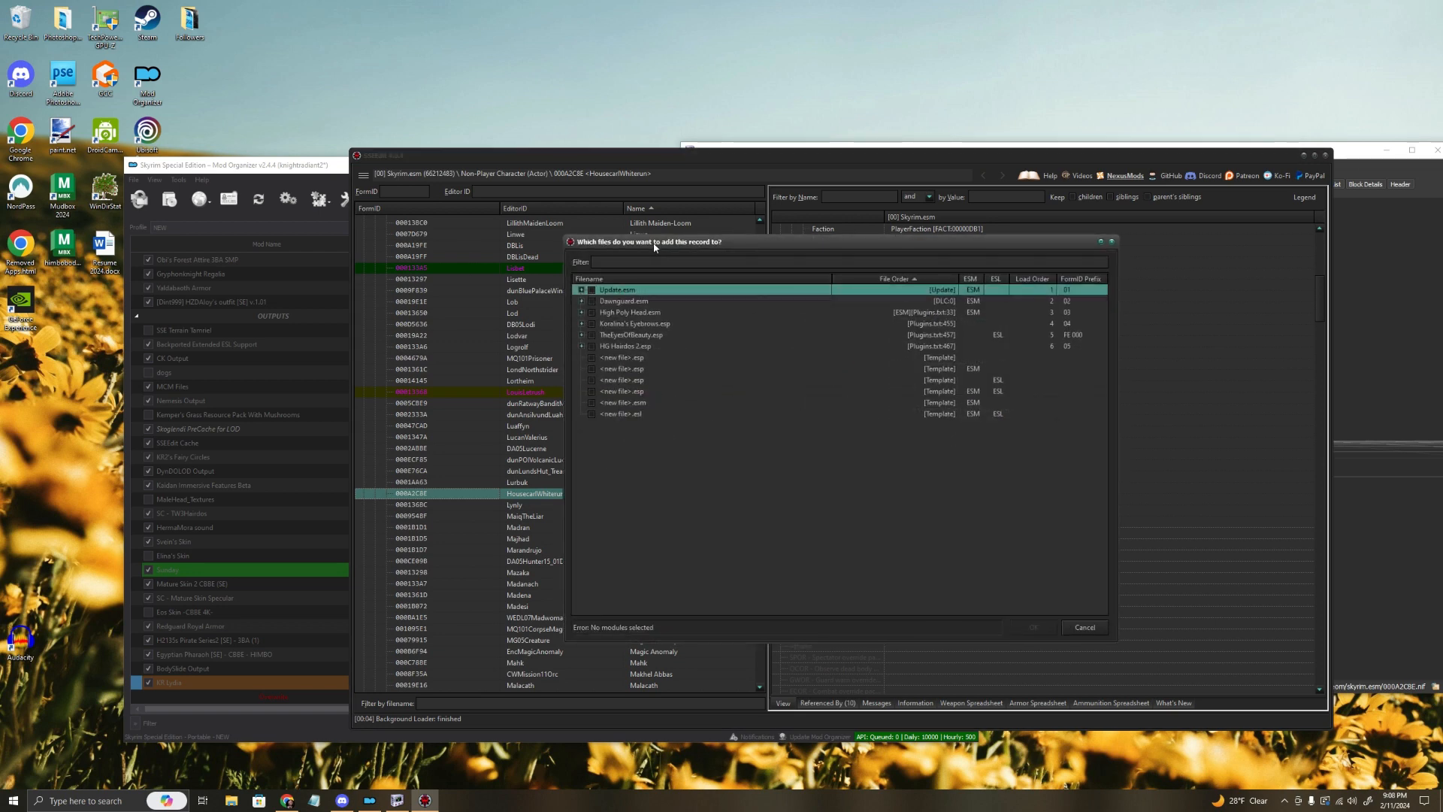
{"action": "left_click_drag", "start_coordinate": [670, 247], "coordinate": [689, 383]}
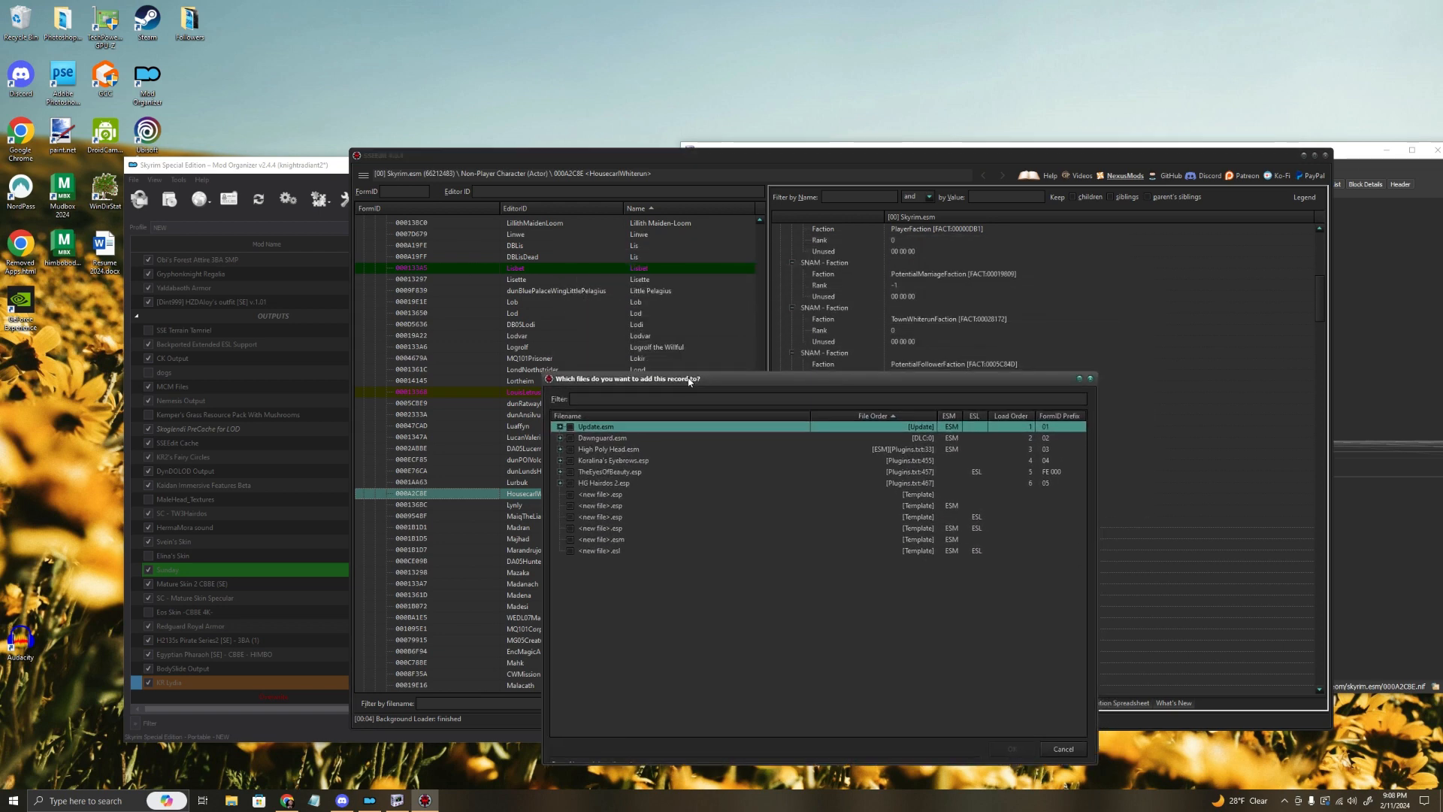
Step: Choose the new .esp template flagged only ESL as the override's destination and name the file KR2_Lydia
{"action": "left_click", "coordinate": [630, 506]}
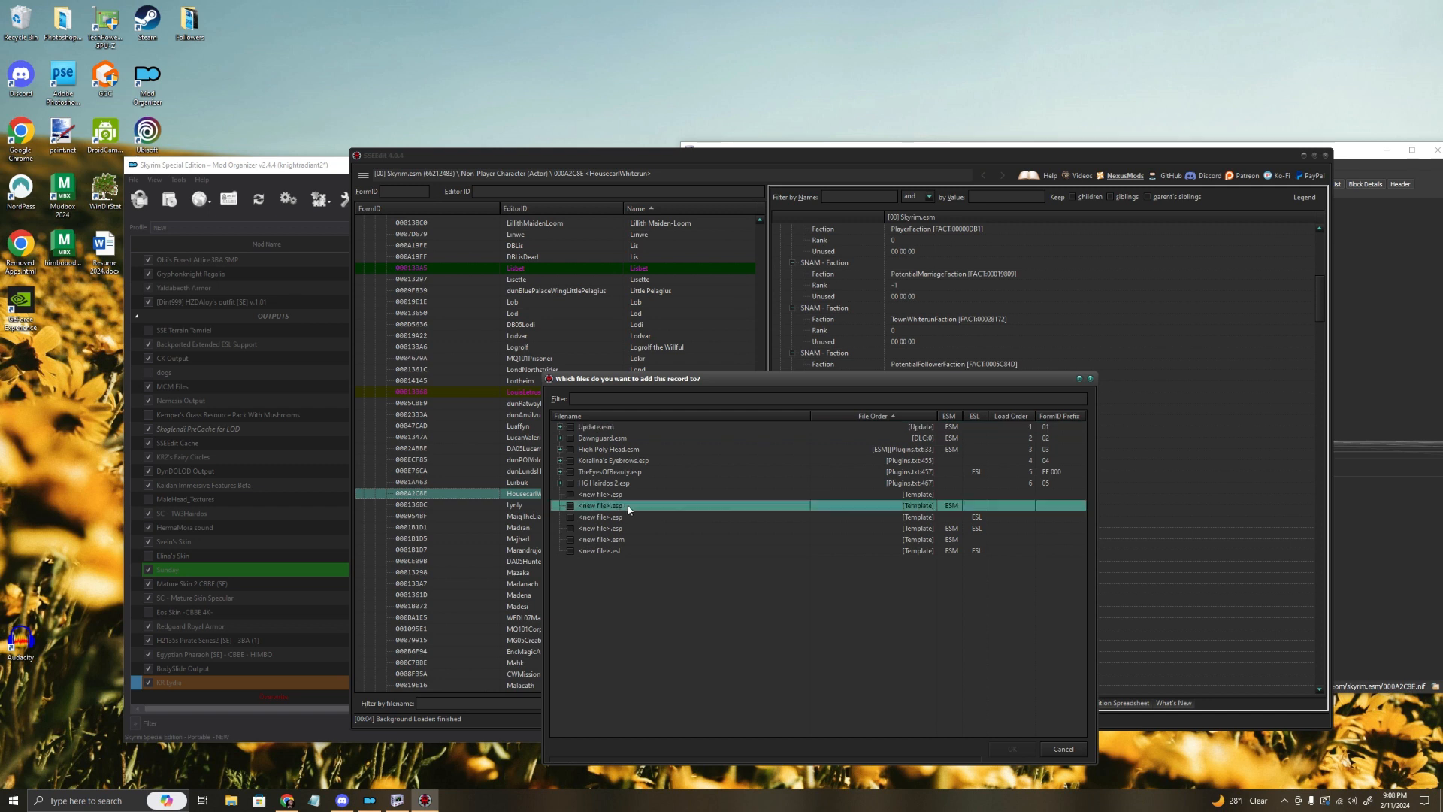
{"action": "left_click", "coordinate": [589, 496]}
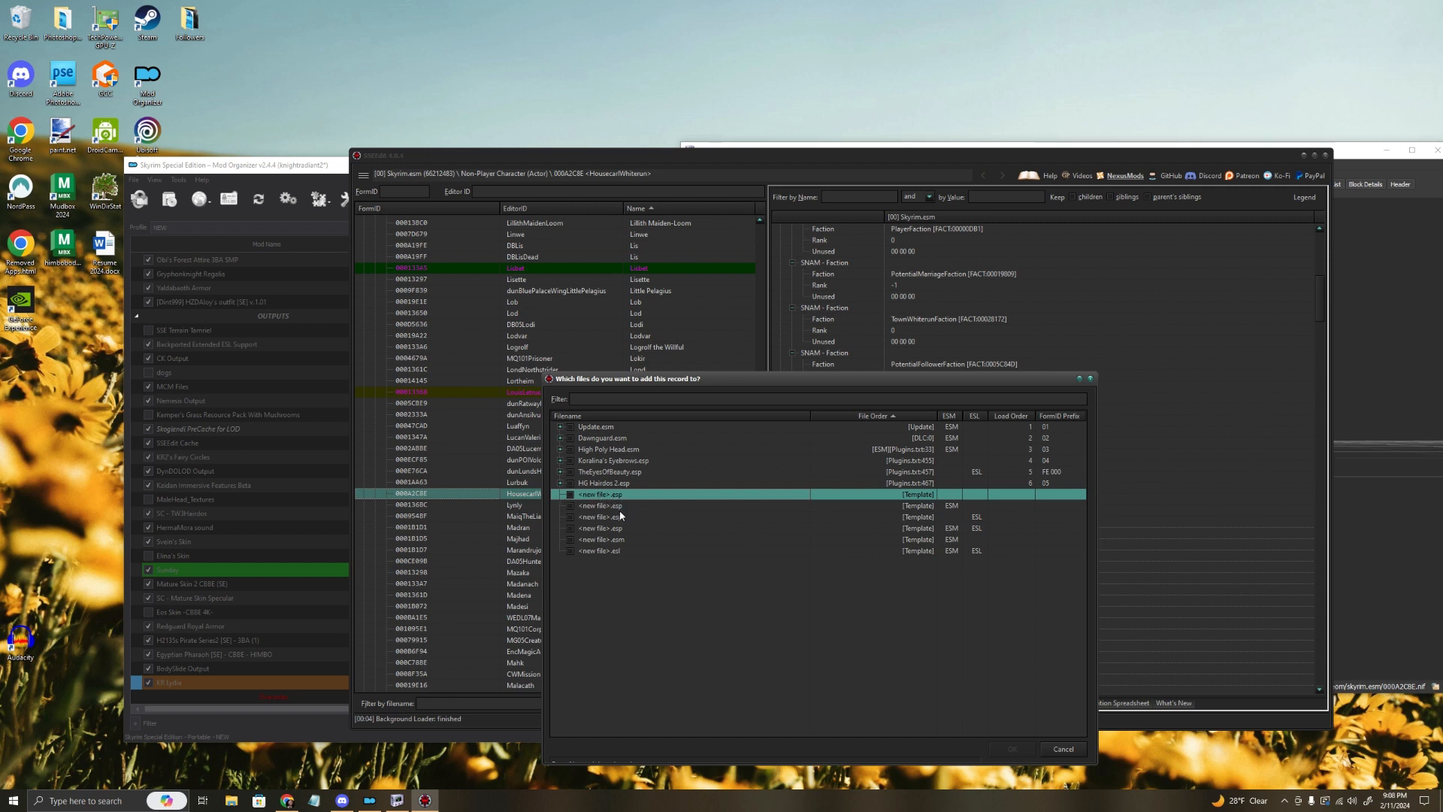
{"action": "left_click", "coordinate": [977, 517]}
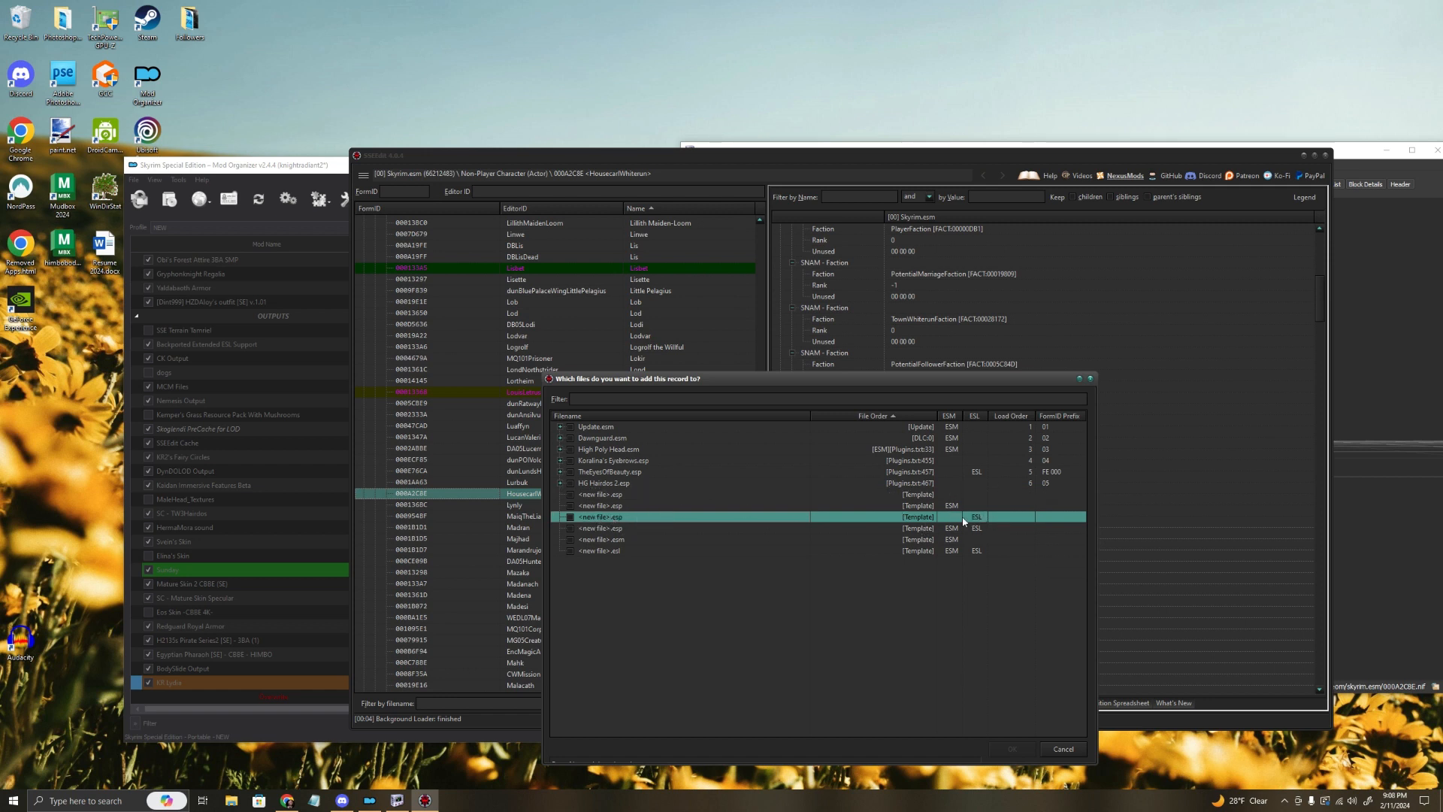
{"action": "left_click", "coordinate": [570, 518]}
{"action": "left_click", "coordinate": [1013, 749]}
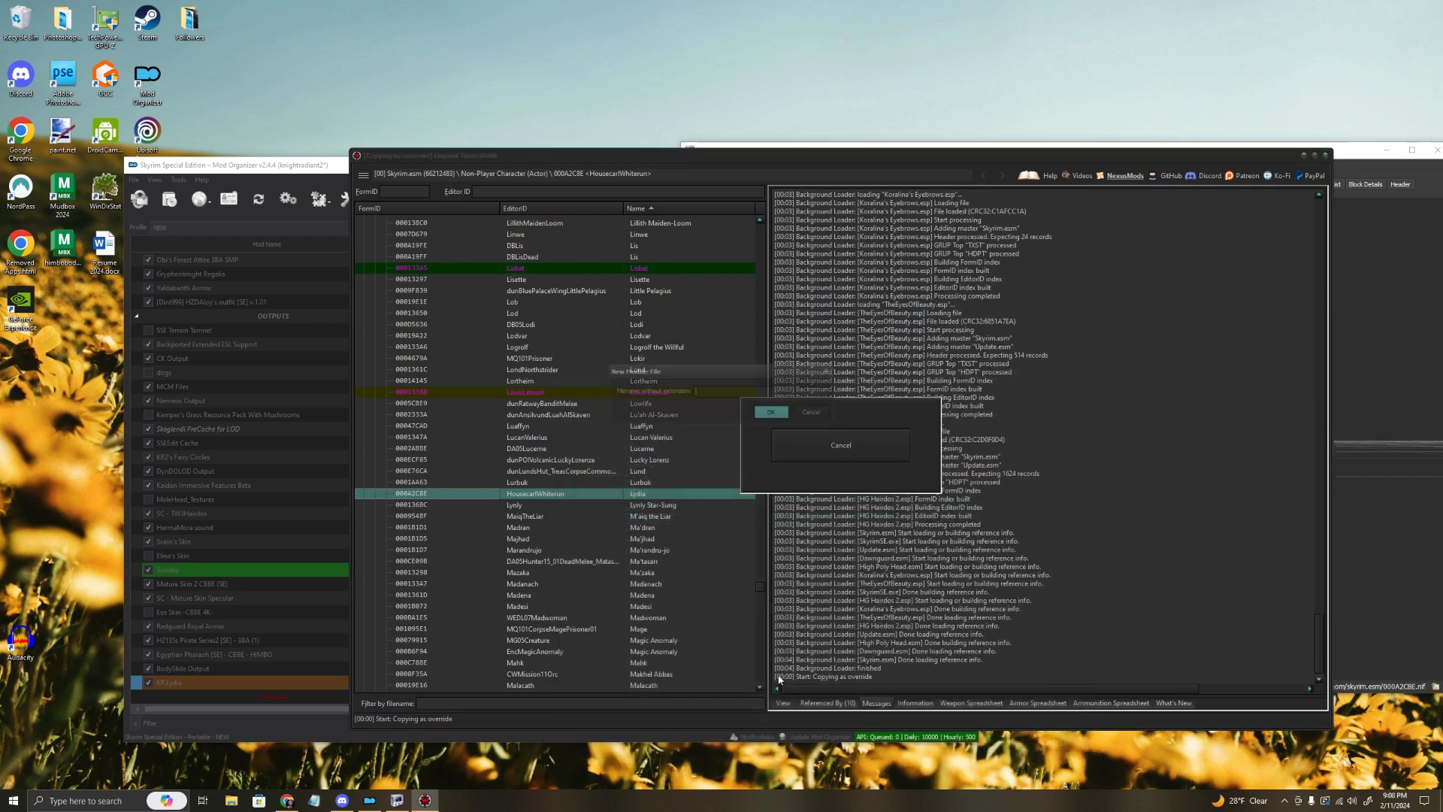
{"action": "type", "text": "KRLydia"}
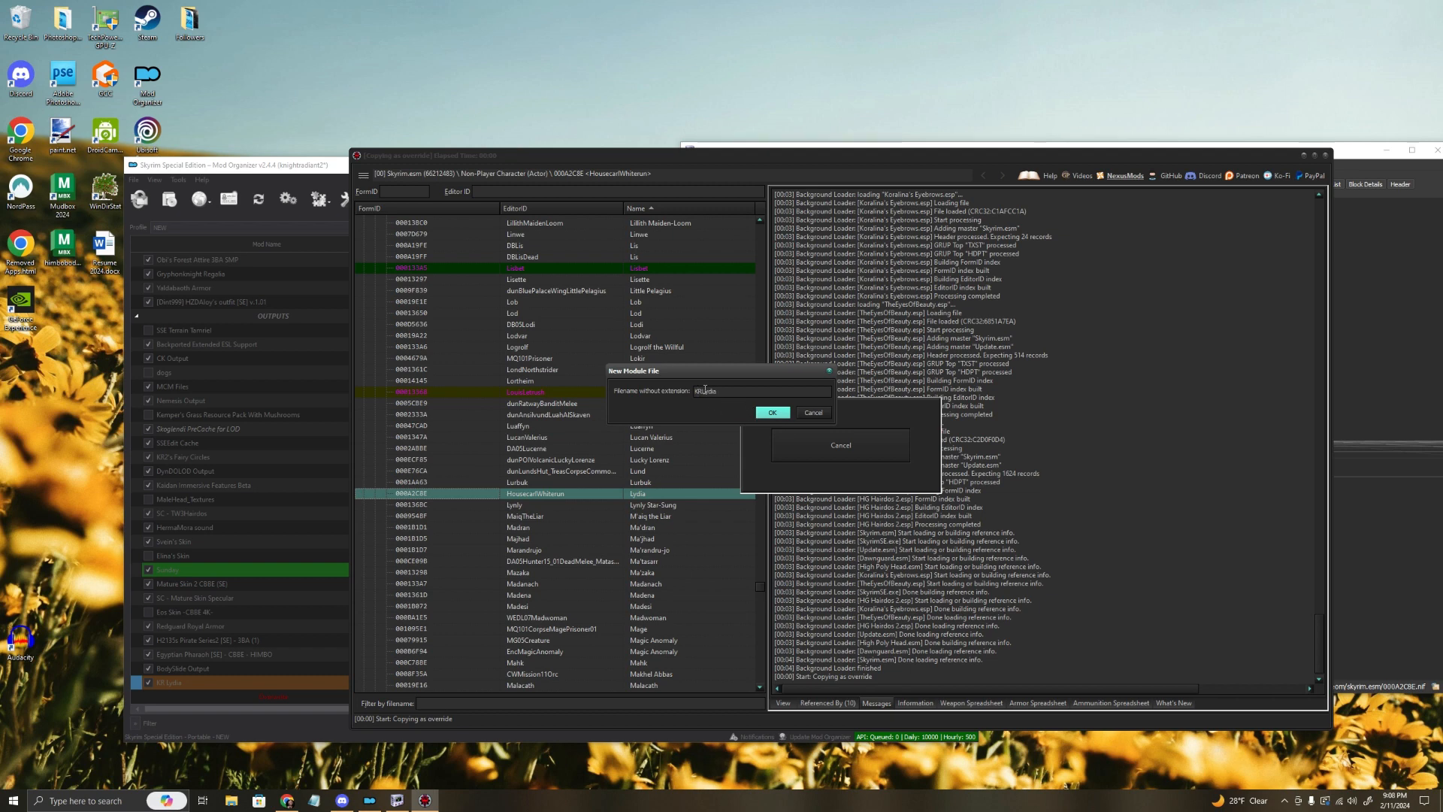
{"action": "type", "text": "2_"}
{"action": "left_click", "coordinate": [778, 413]}
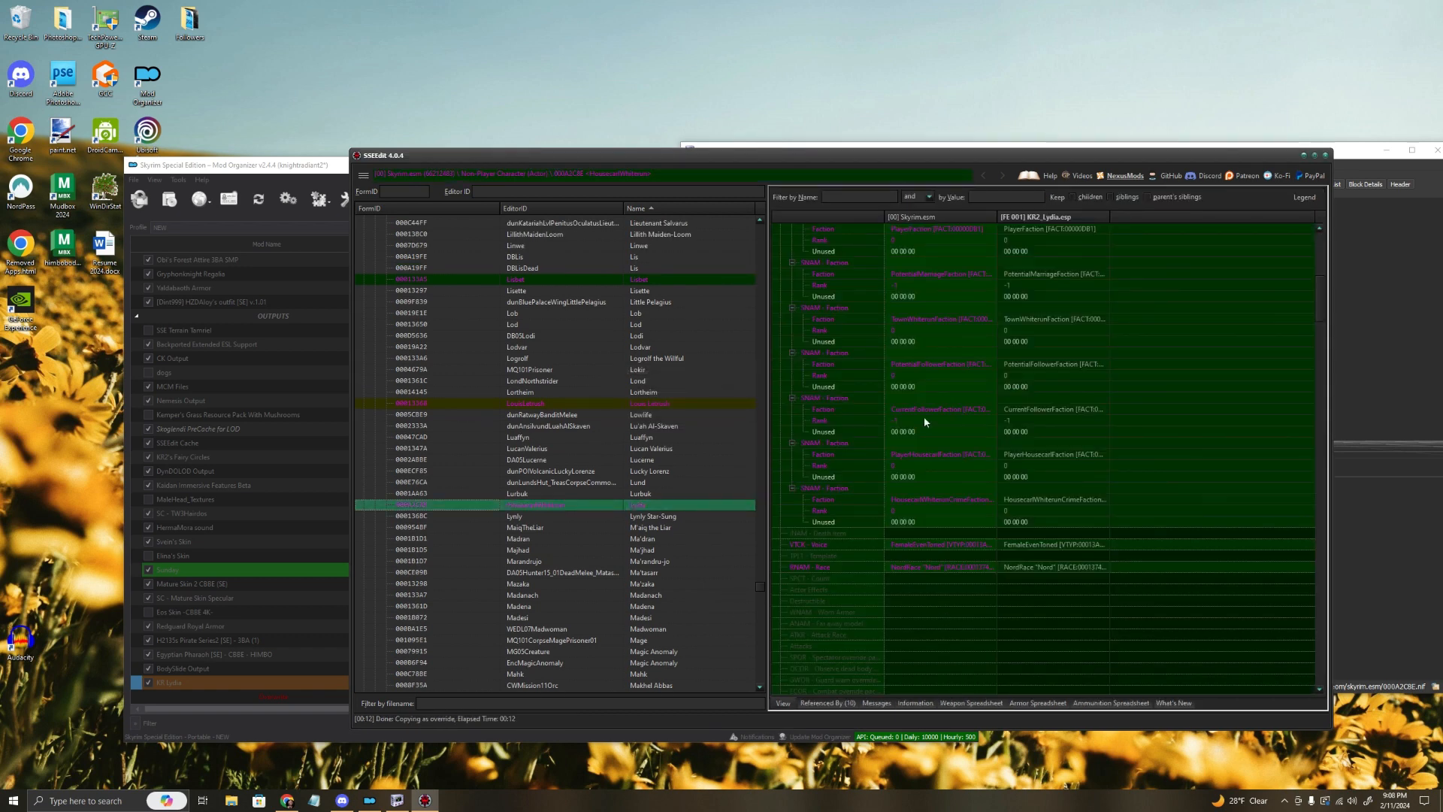
Step: Collapse Skyrim.esm, sort the plugins by FormID, and expand KR2_Lydia.esp down to its Non-Player Character (Actor) record
{"action": "left_click_drag", "start_coordinate": [760, 587], "coordinate": [788, 201]}
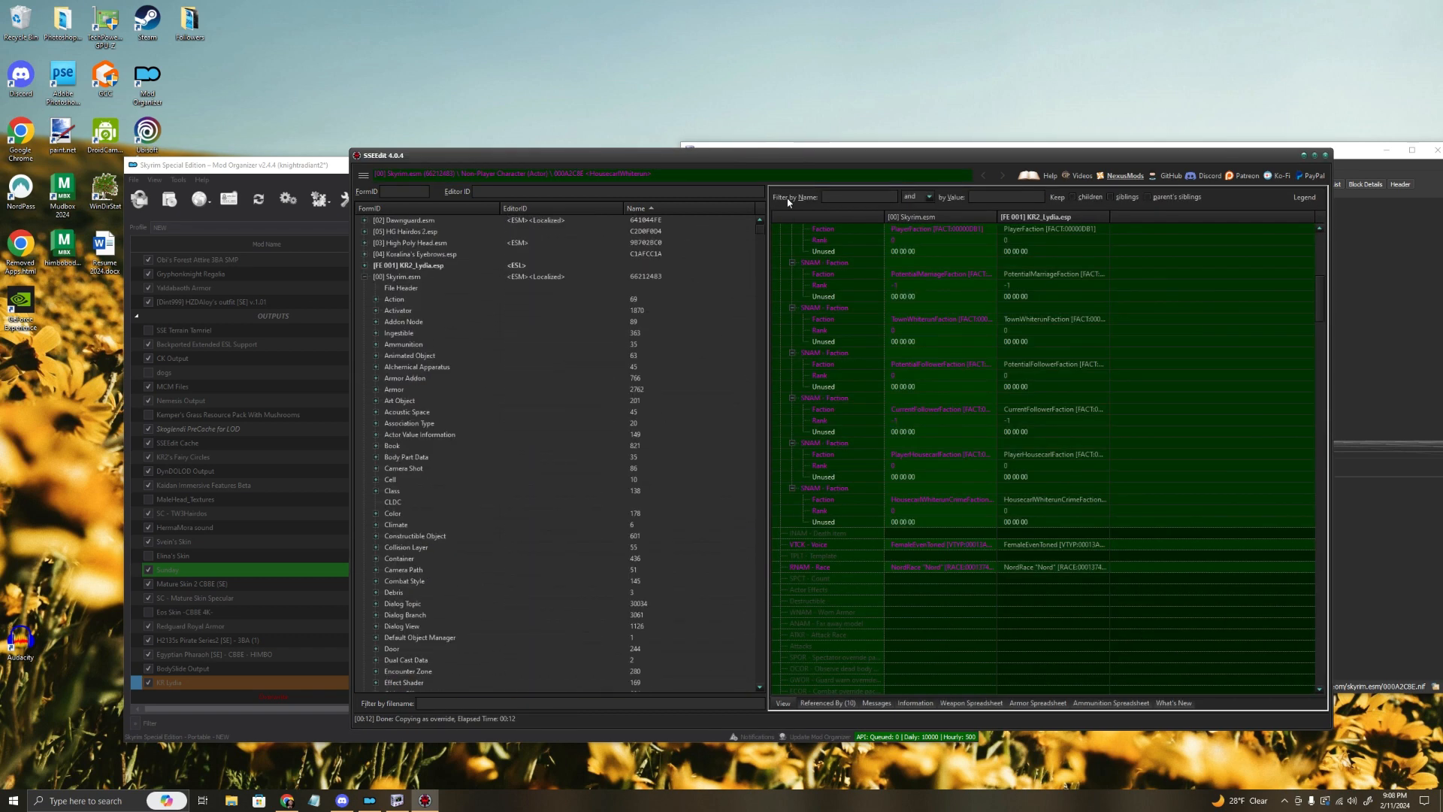
{"action": "left_click", "coordinate": [365, 276]}
{"action": "left_click", "coordinate": [368, 208]}
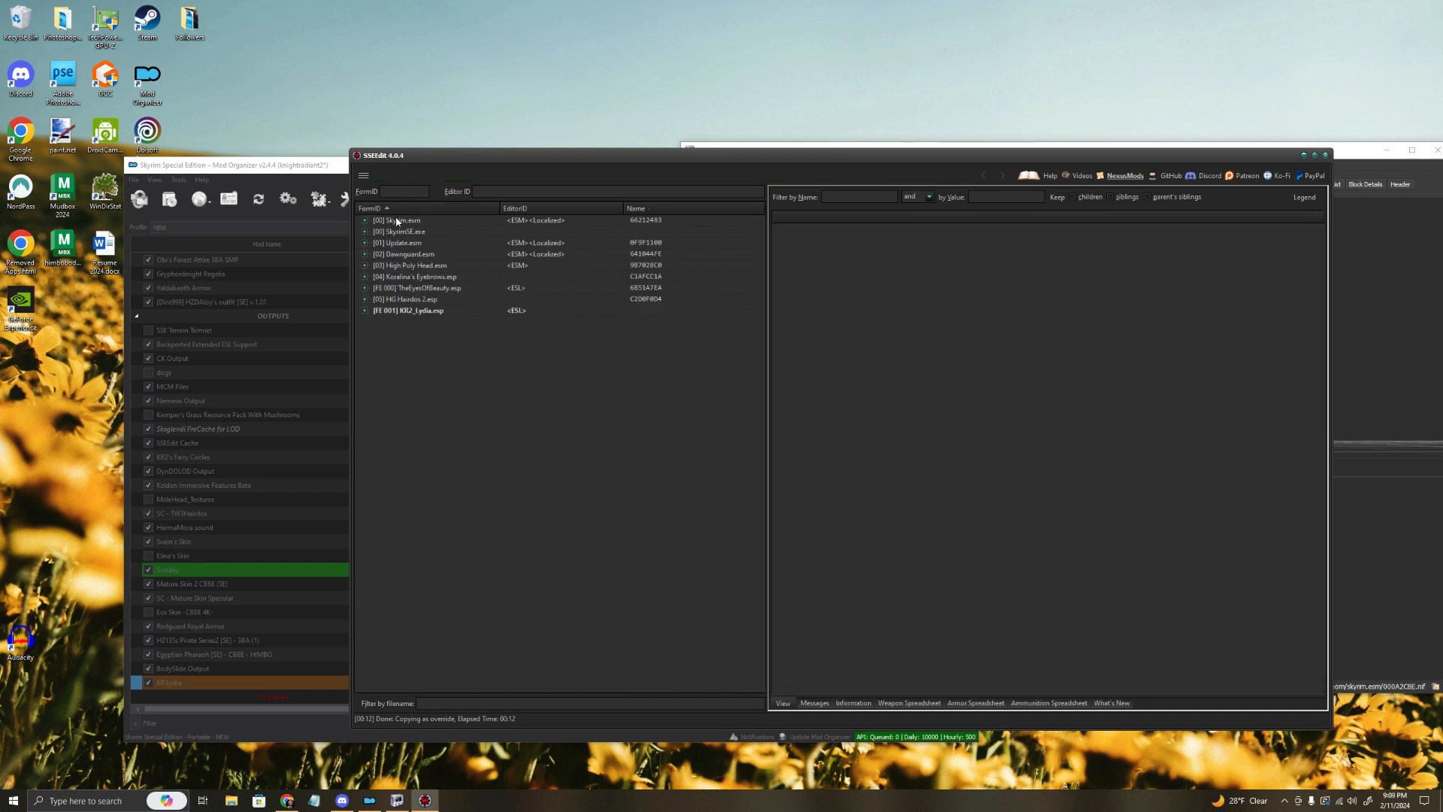
{"action": "left_click", "coordinate": [400, 311]}
{"action": "left_click", "coordinate": [365, 311]}
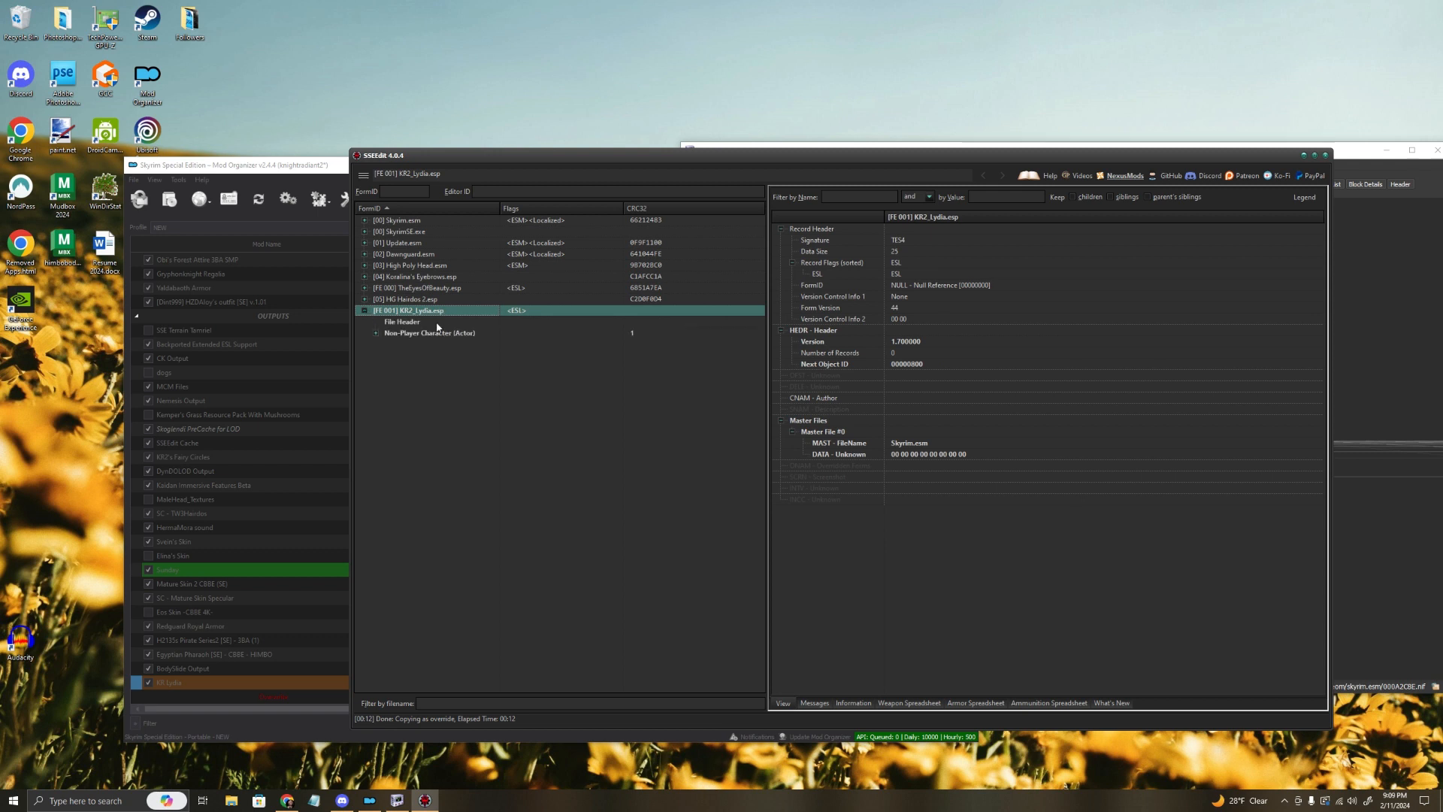
{"action": "left_click", "coordinate": [376, 333]}
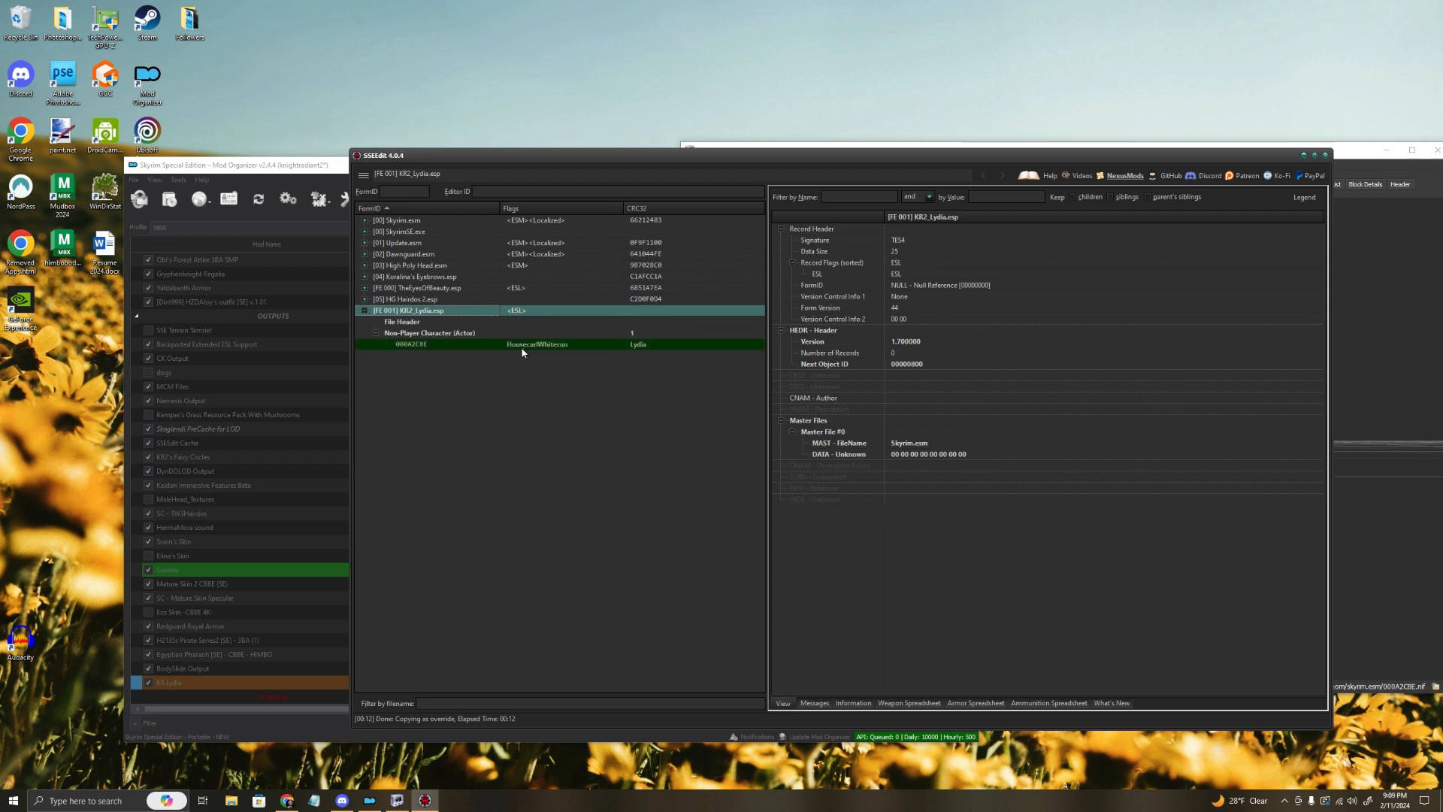
Step: Examine the file header of KR2_Lydia.esp and compare Lydia's override record with the Skyrim.esm original
{"action": "left_click", "coordinate": [402, 323]}
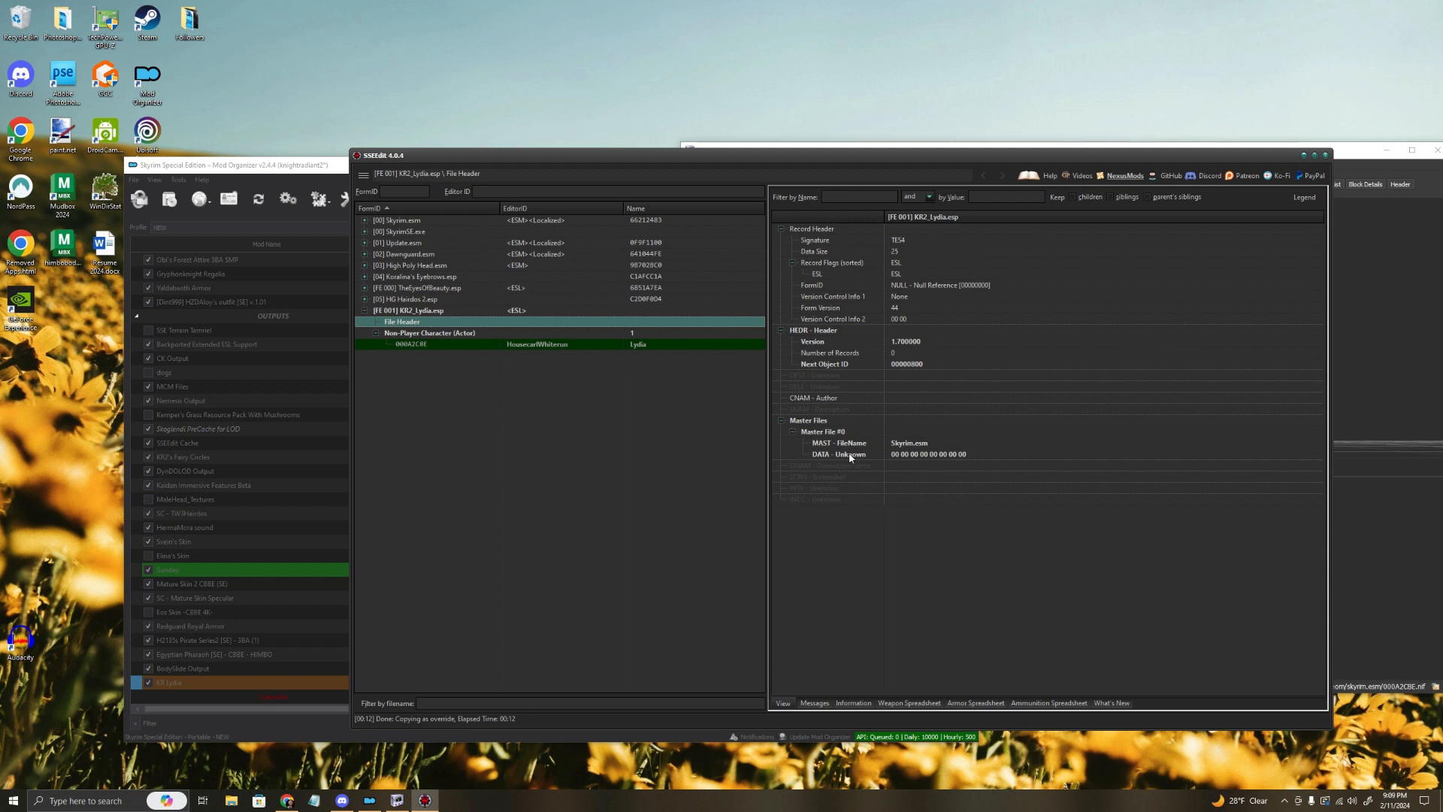
{"action": "left_click", "coordinate": [444, 344]}
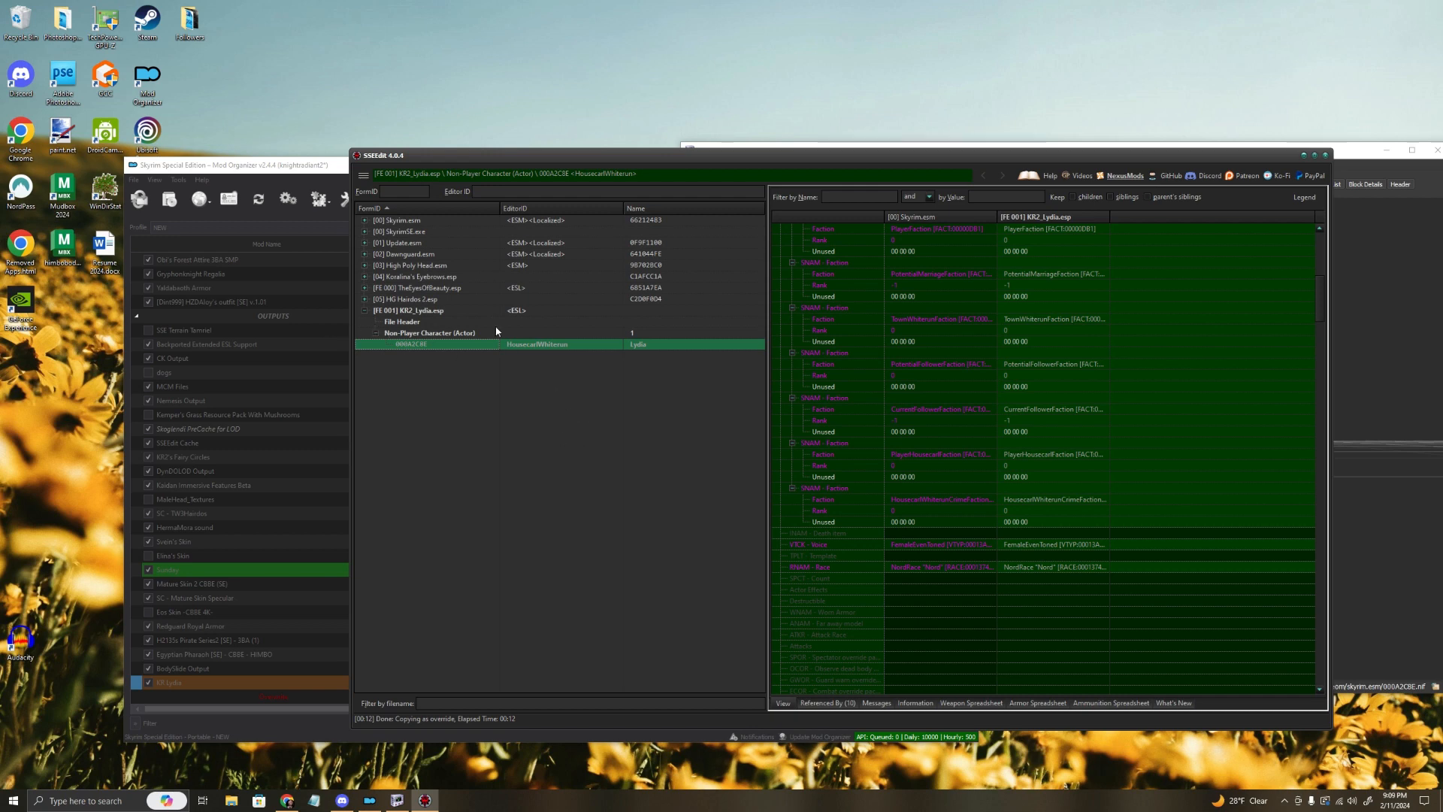
{"action": "left_click", "coordinate": [470, 334]}
{"action": "left_click", "coordinate": [560, 346]}
{"action": "left_click_drag", "start_coordinate": [1322, 314], "coordinate": [1316, 237]}
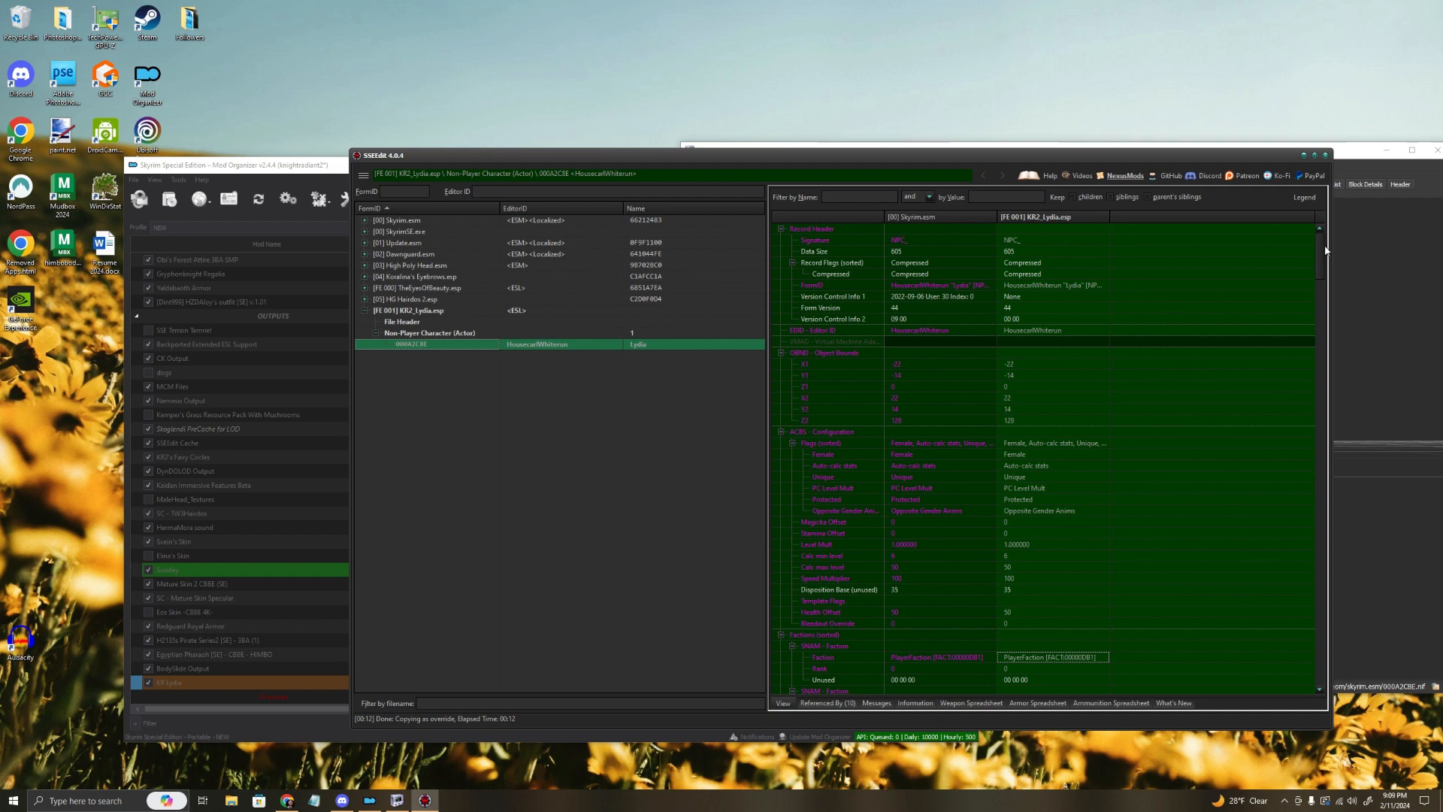
{"action": "left_click_drag", "start_coordinate": [1321, 253], "coordinate": [1366, 231]}
Step: View the legend explaining the conflict colours and close it
{"action": "left_click", "coordinate": [1294, 200]}
{"action": "left_click_drag", "start_coordinate": [887, 406], "coordinate": [994, 265]}
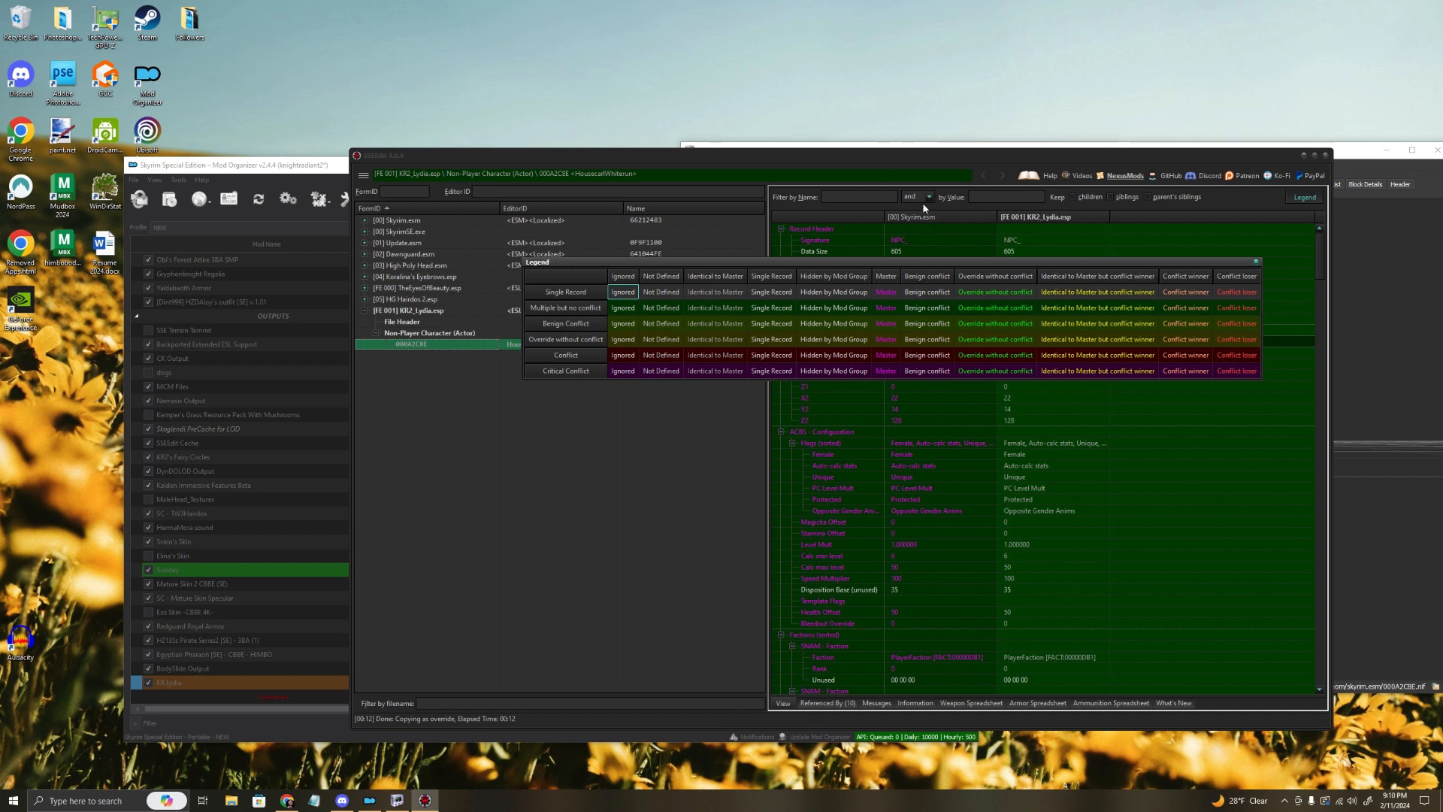
{"action": "left_click", "coordinate": [1256, 262]}
{"action": "scroll", "coordinate": [1173, 361], "scroll_direction": "down", "scroll_amount": 6}
{"action": "scroll", "coordinate": [1184, 421], "scroll_direction": "down", "scroll_amount": 15}
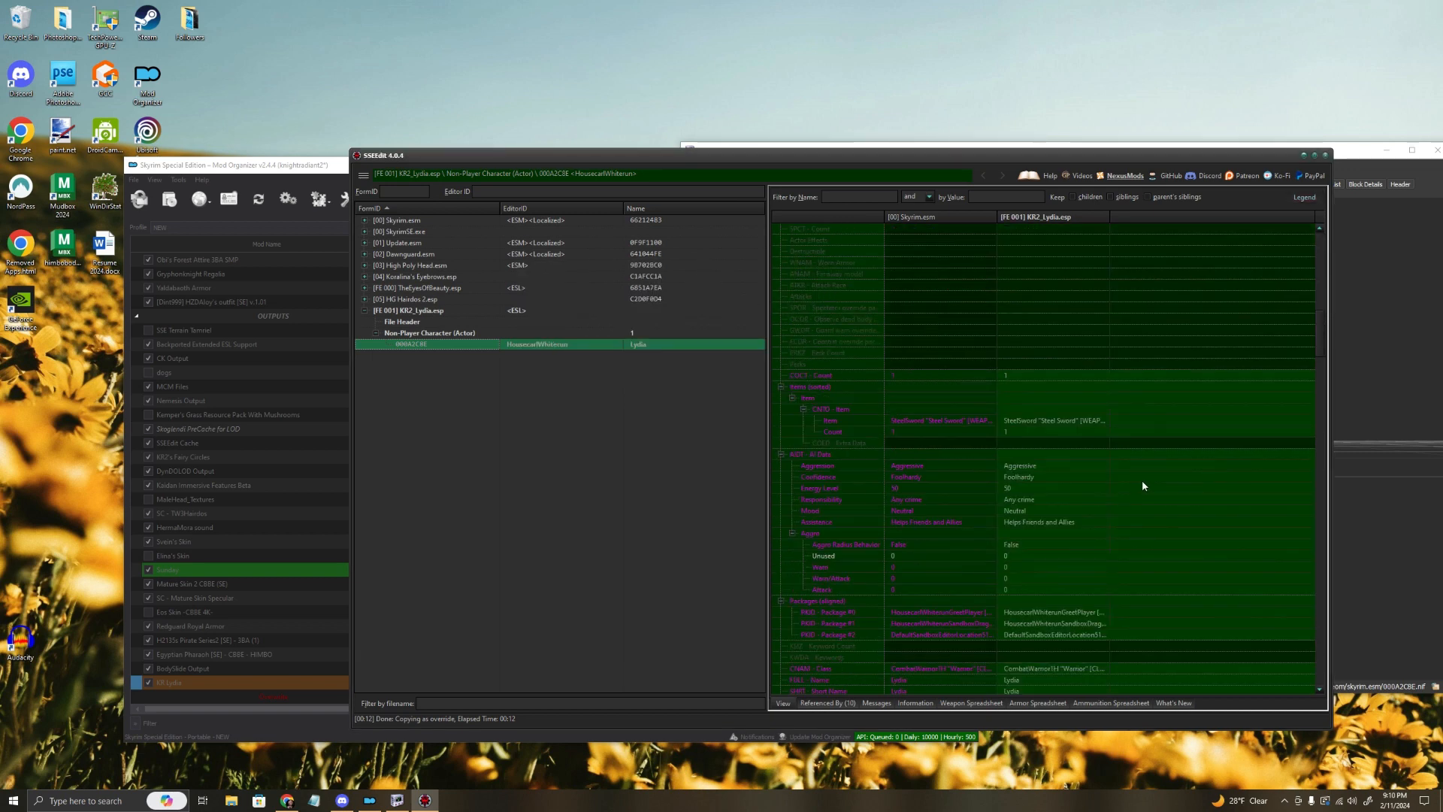
{"action": "scroll", "coordinate": [1138, 479], "scroll_direction": "up", "scroll_amount": 12}
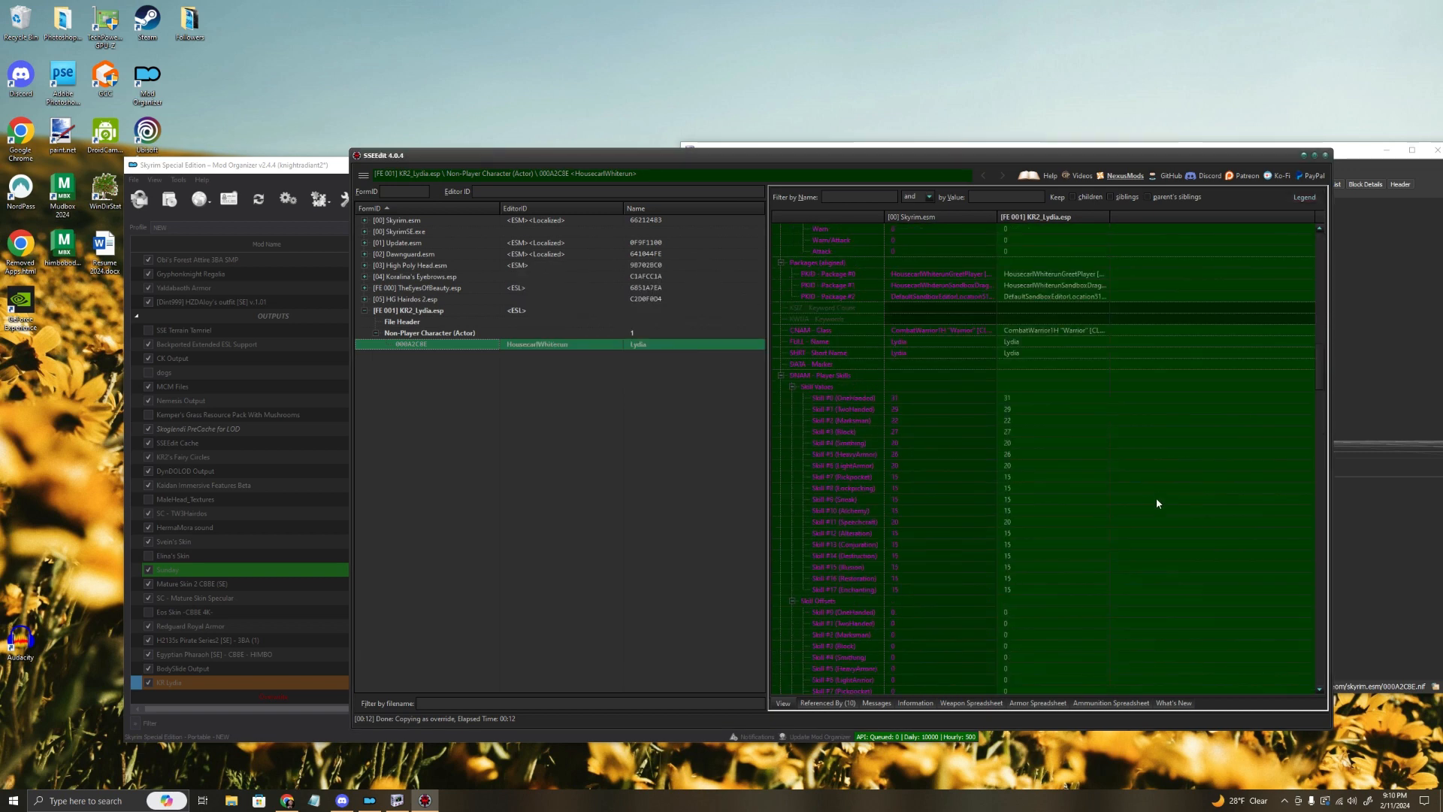
{"action": "scroll", "coordinate": [1100, 488], "scroll_direction": "down", "scroll_amount": 5}
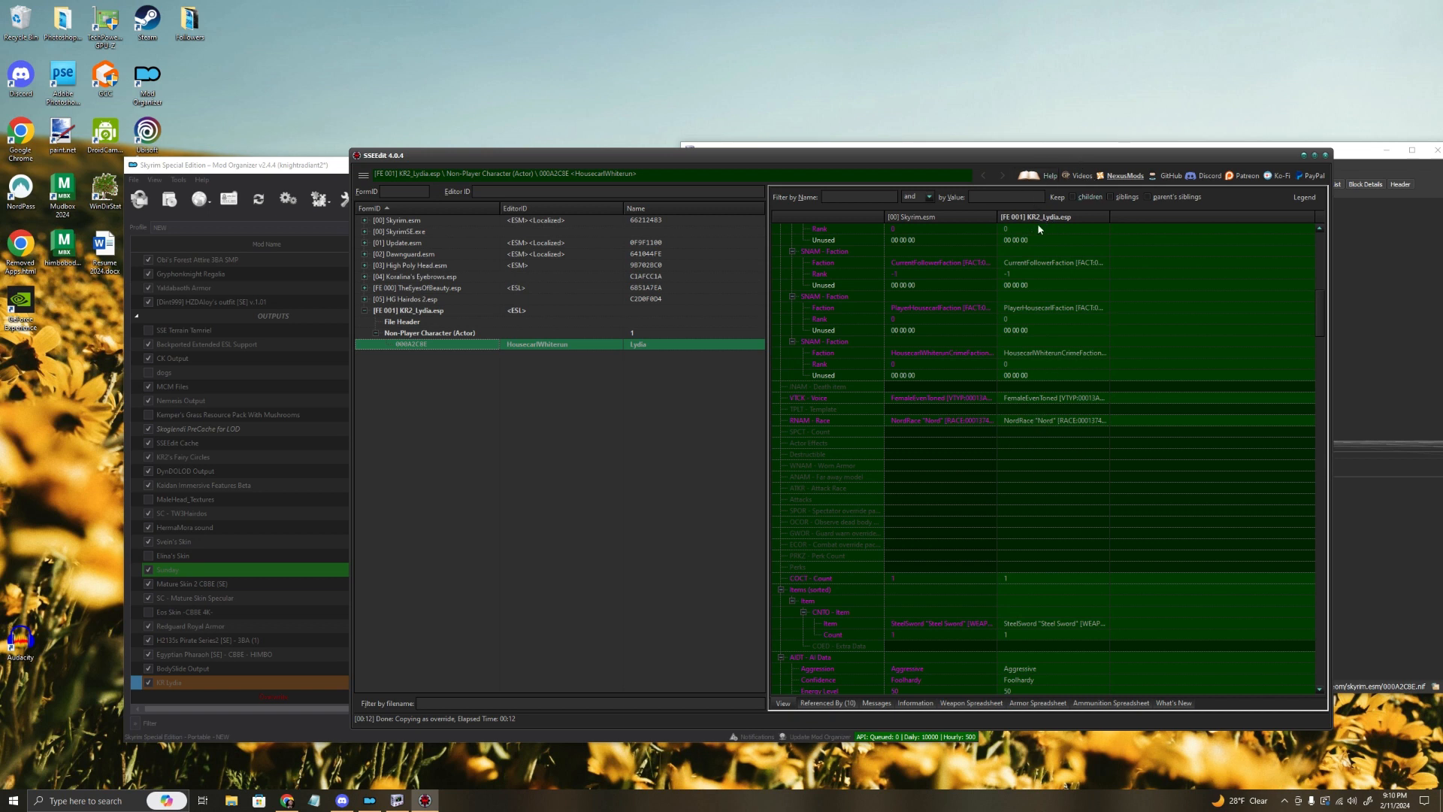
{"action": "double_click", "coordinate": [1051, 422]}
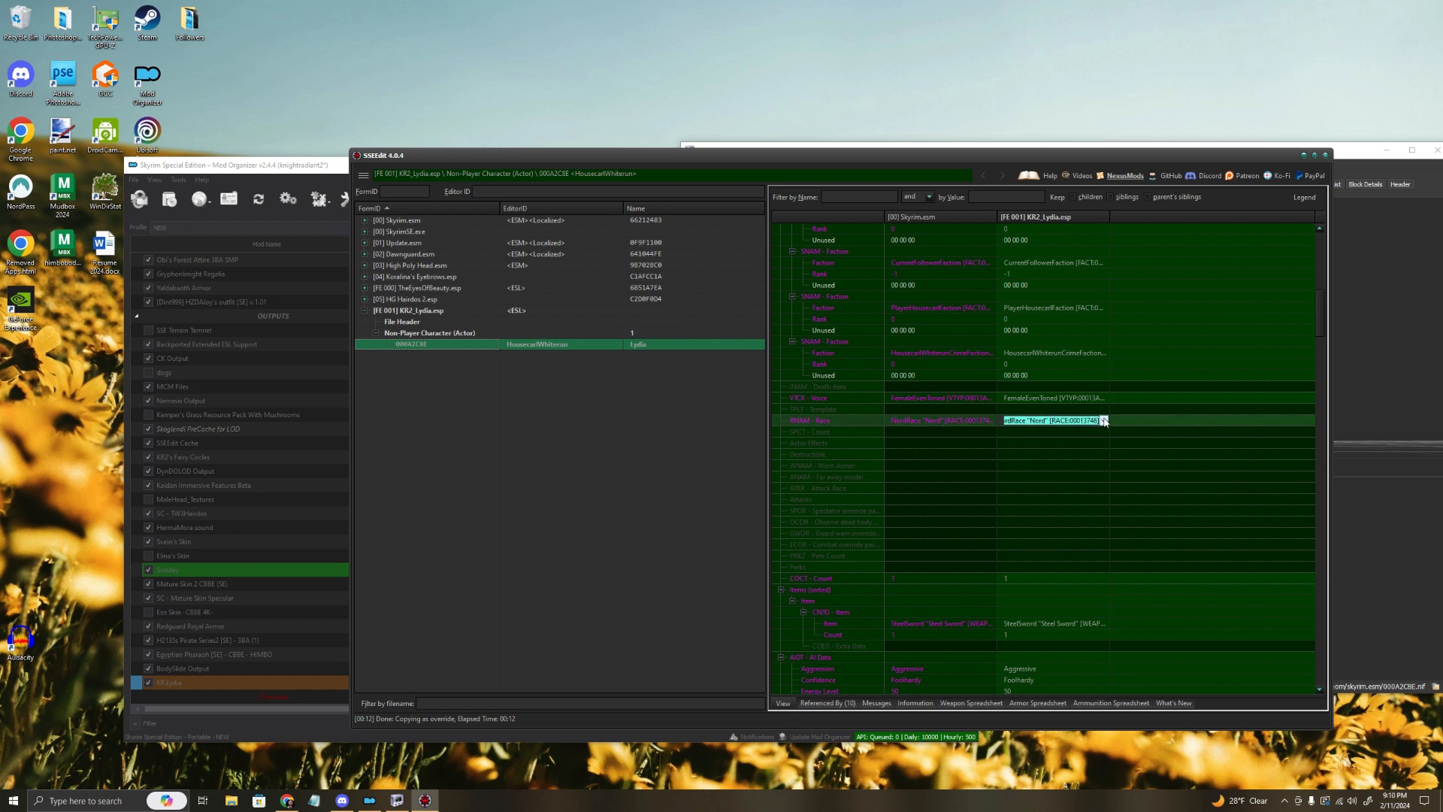
{"action": "left_click", "coordinate": [1104, 420]}
{"action": "left_click", "coordinate": [1097, 421]}
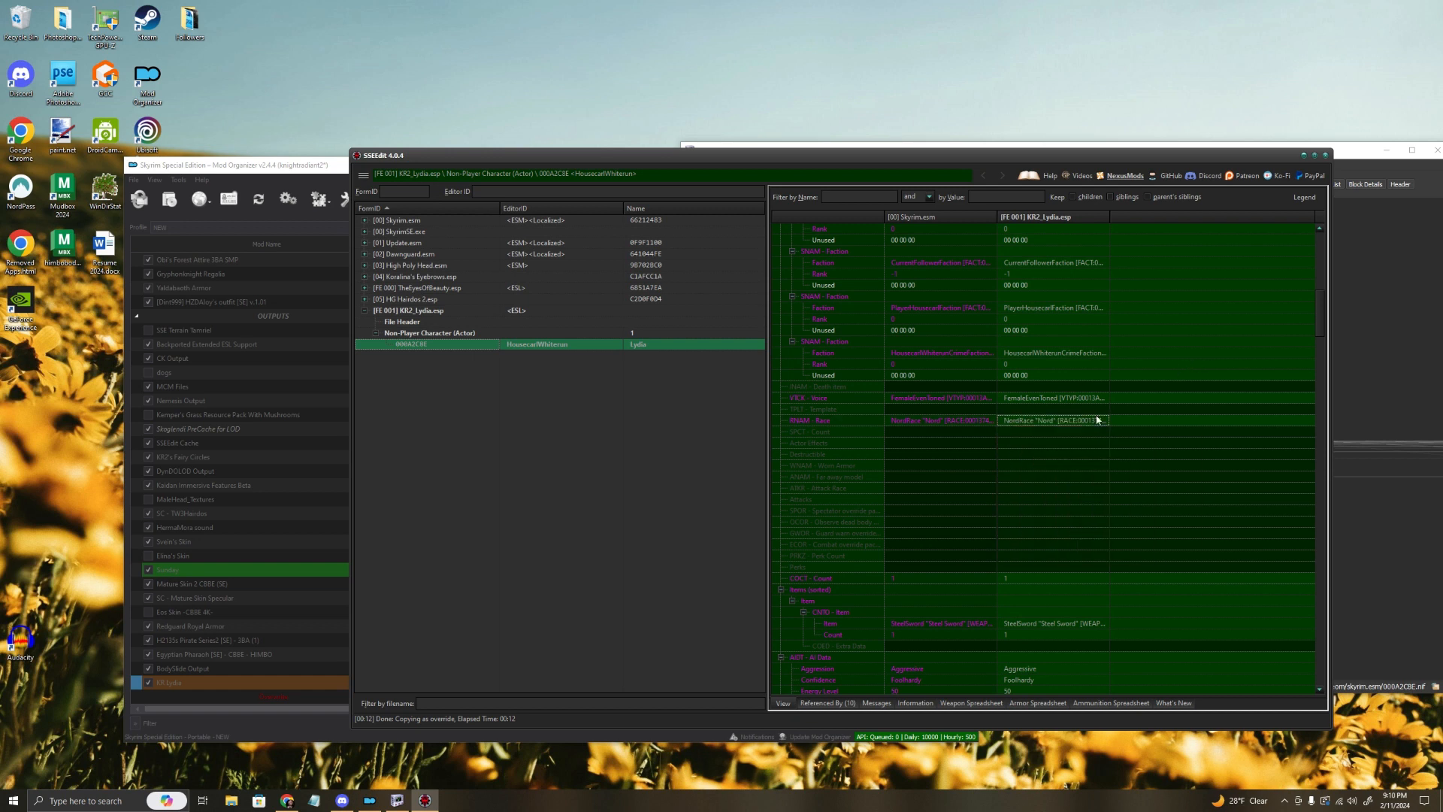
{"action": "right_click", "coordinate": [1055, 423]}
{"action": "left_click", "coordinate": [1090, 426]}
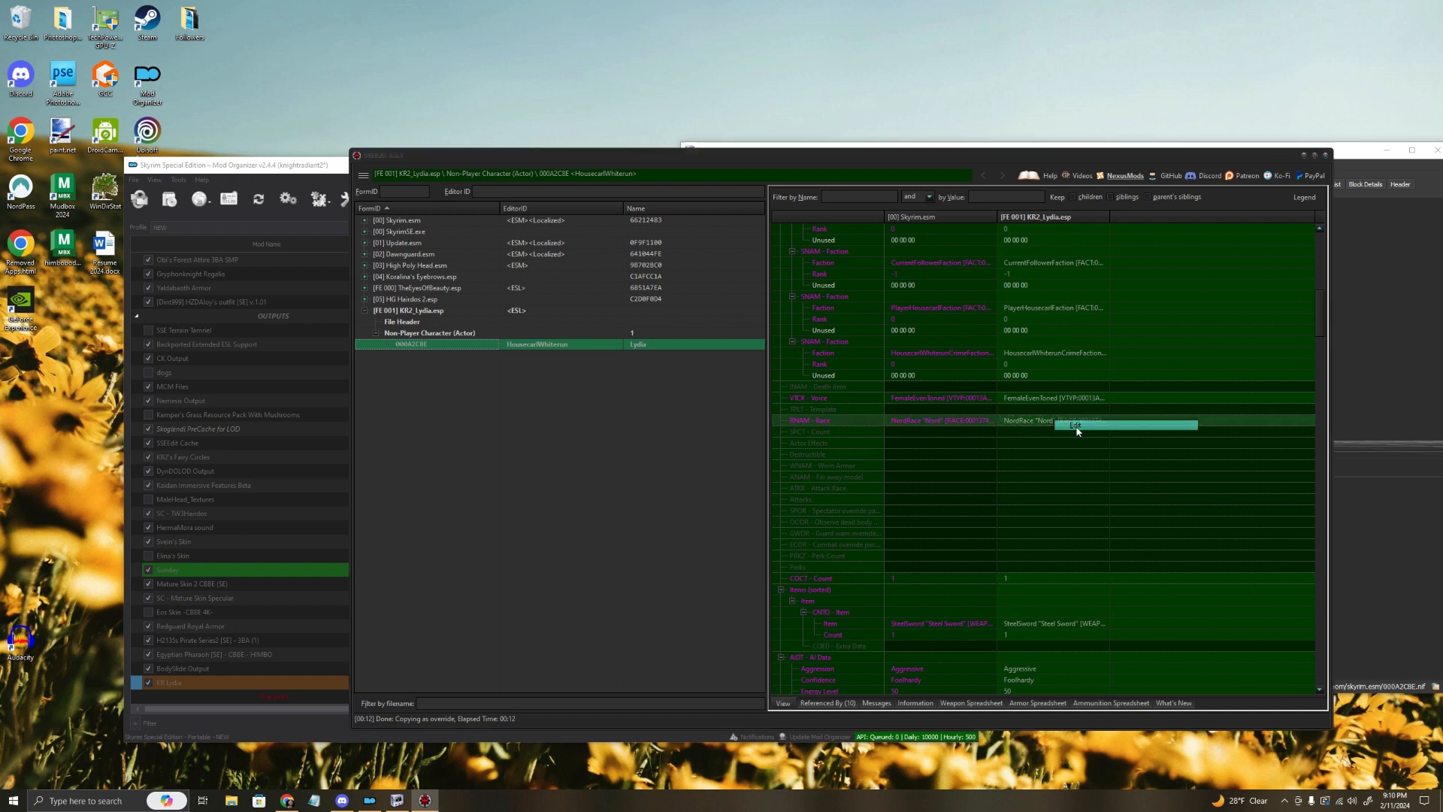
{"action": "left_click_drag", "start_coordinate": [750, 381], "coordinate": [775, 406]}
{"action": "key", "text": "Delete"}
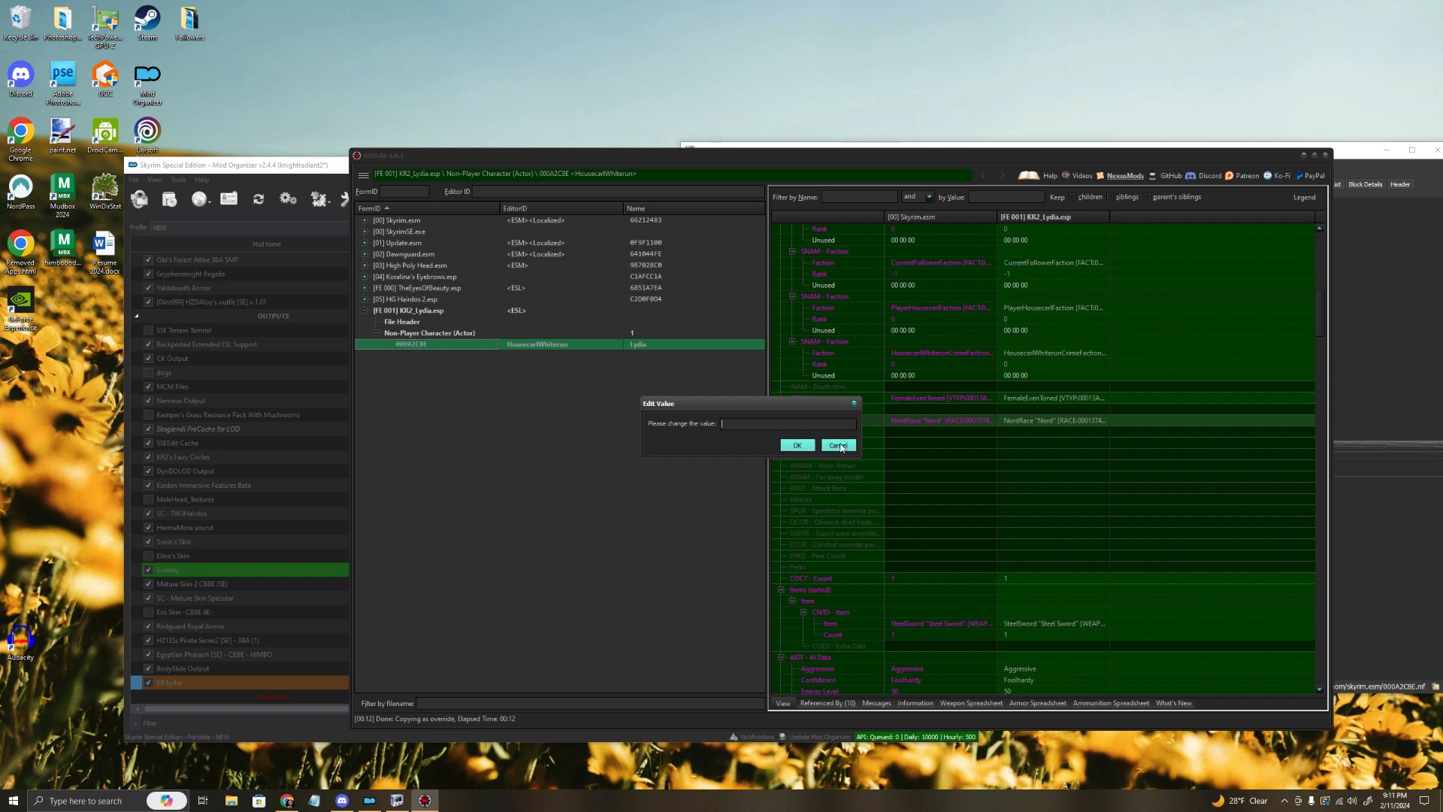
{"action": "left_click", "coordinate": [838, 445]}
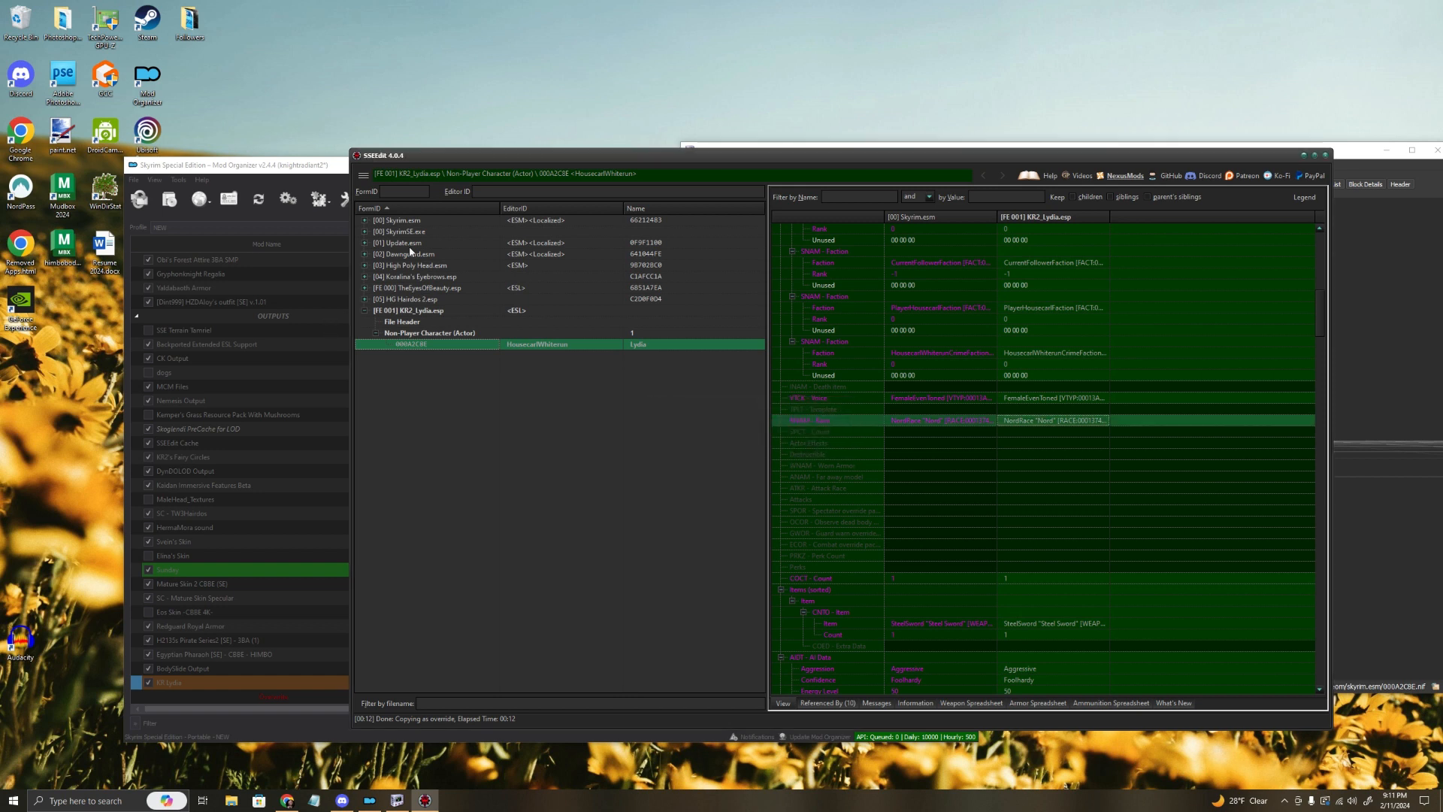
Step: Browse the Race records in Skyrim.esm, view the GoatRace record, and collapse the plugin again
{"action": "left_click", "coordinate": [364, 220]}
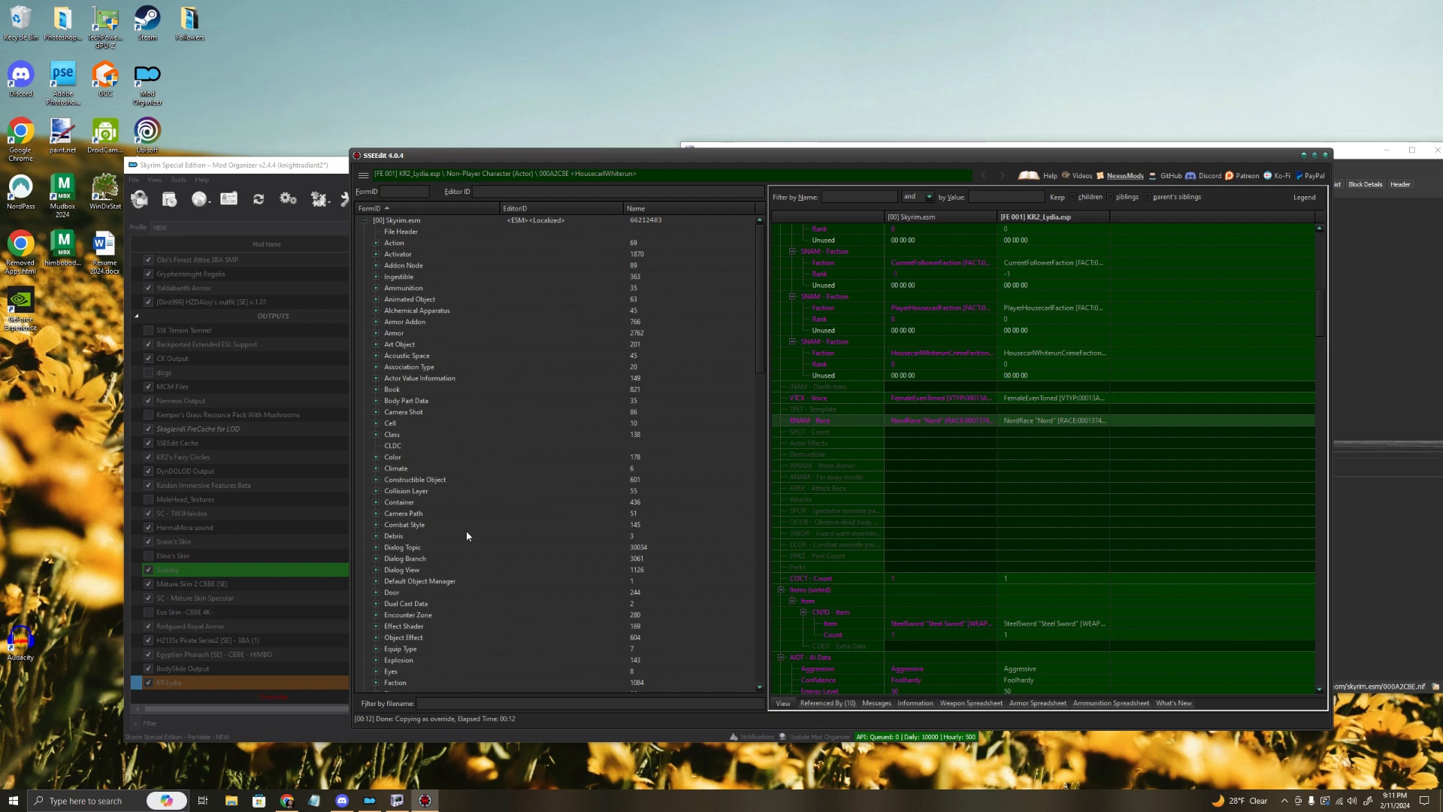
{"action": "scroll", "coordinate": [466, 535], "scroll_direction": "down", "scroll_amount": 12}
{"action": "scroll", "coordinate": [431, 521], "scroll_direction": "down", "scroll_amount": 10}
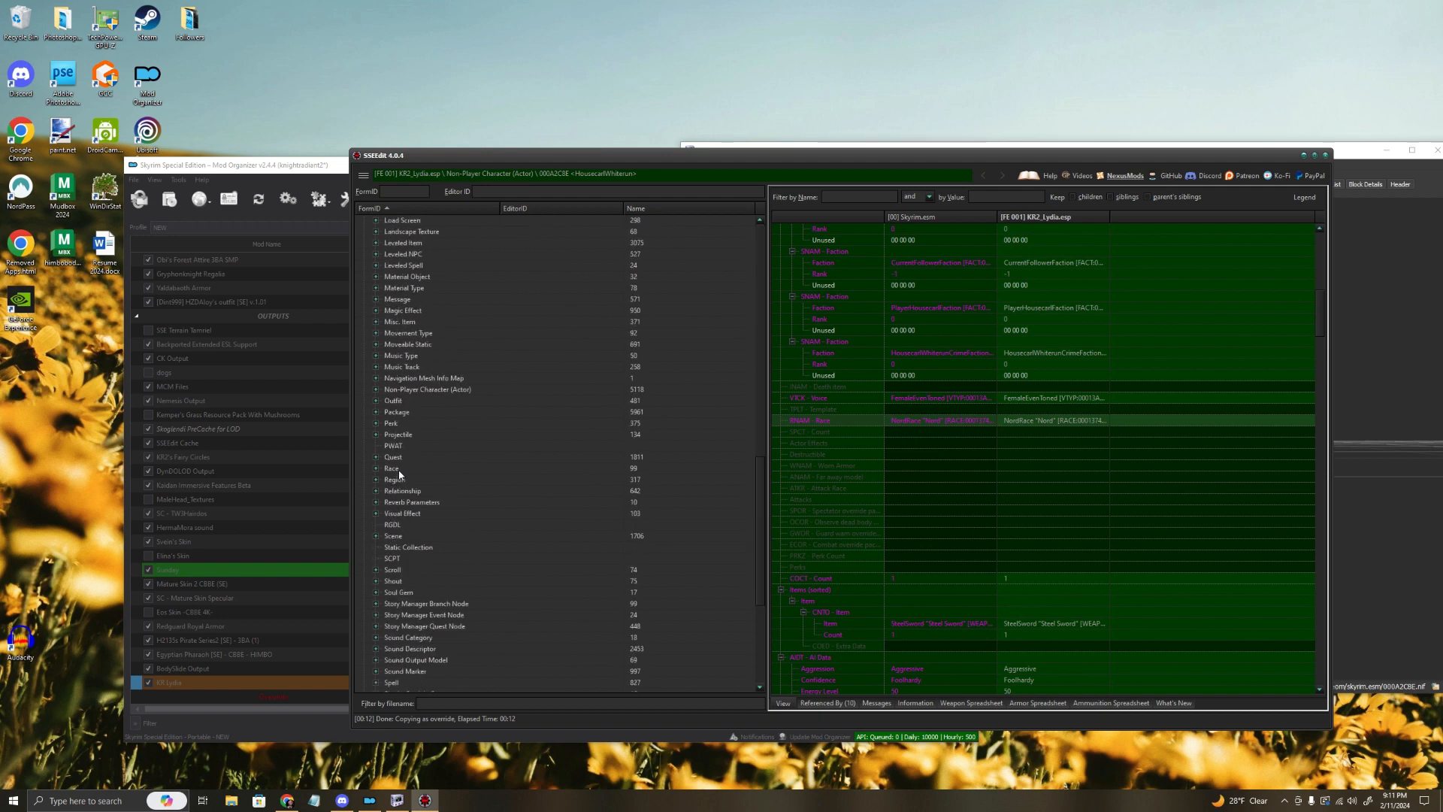
{"action": "left_click", "coordinate": [394, 469]}
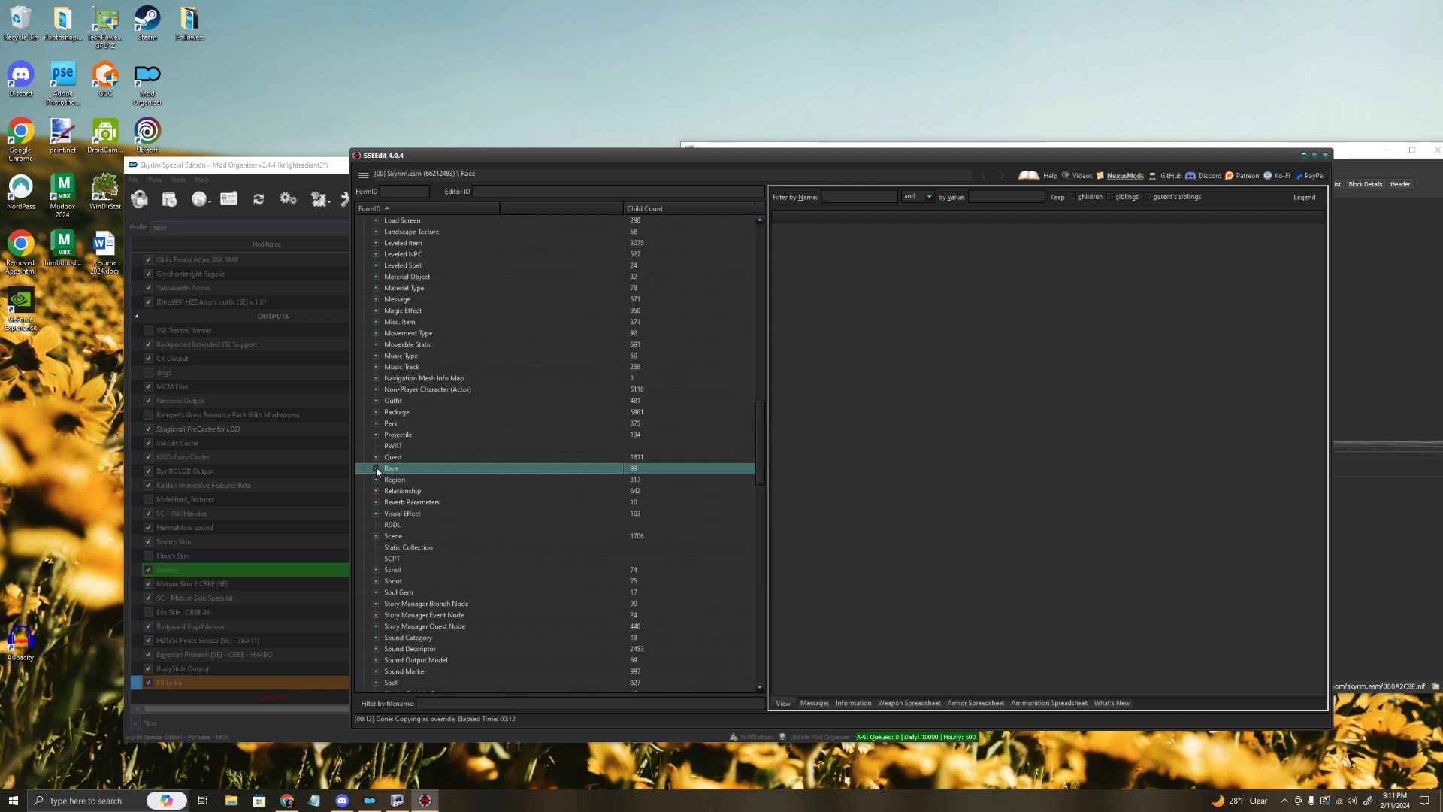
{"action": "left_click", "coordinate": [377, 470]}
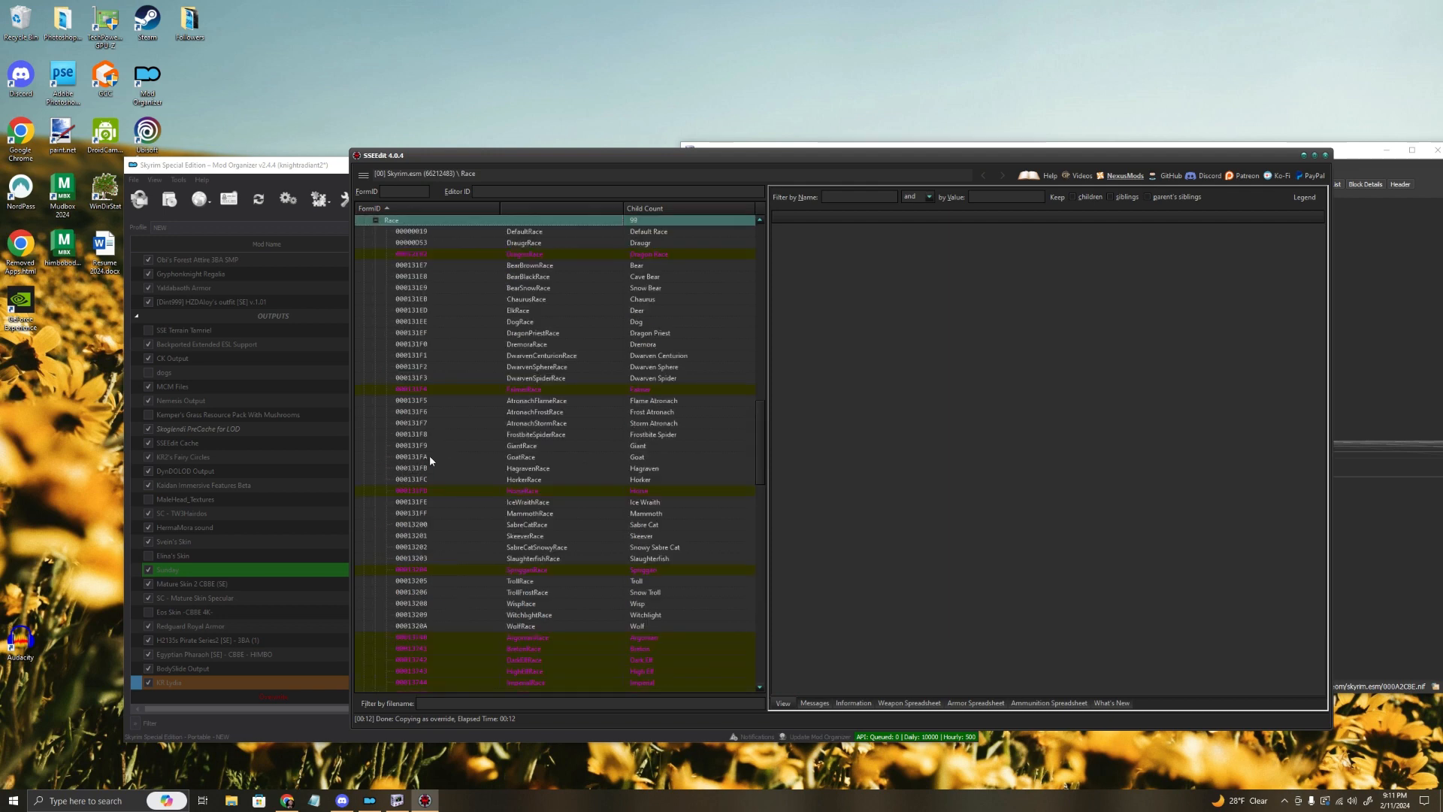
{"action": "left_click", "coordinate": [430, 456]}
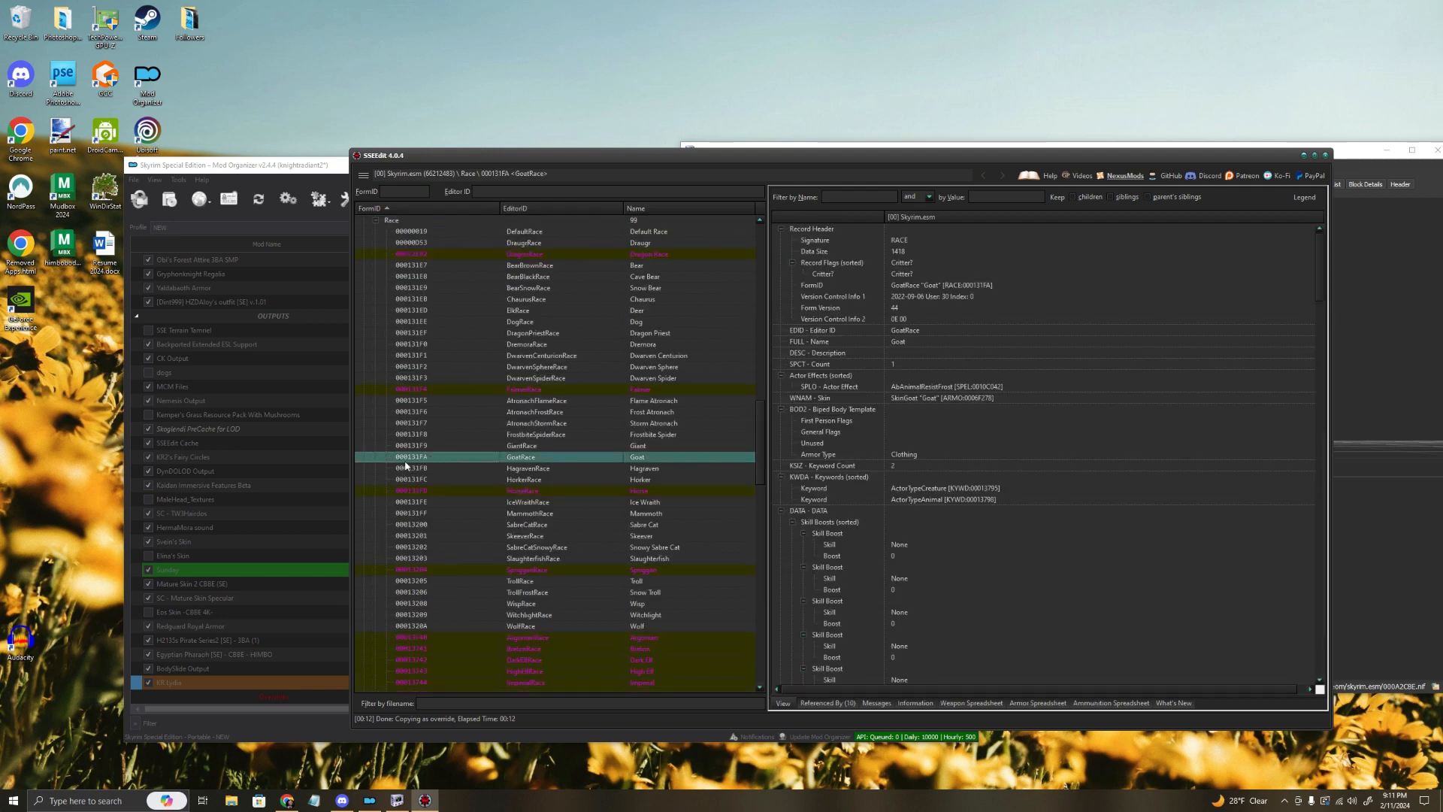
{"action": "left_click", "coordinate": [375, 221]}
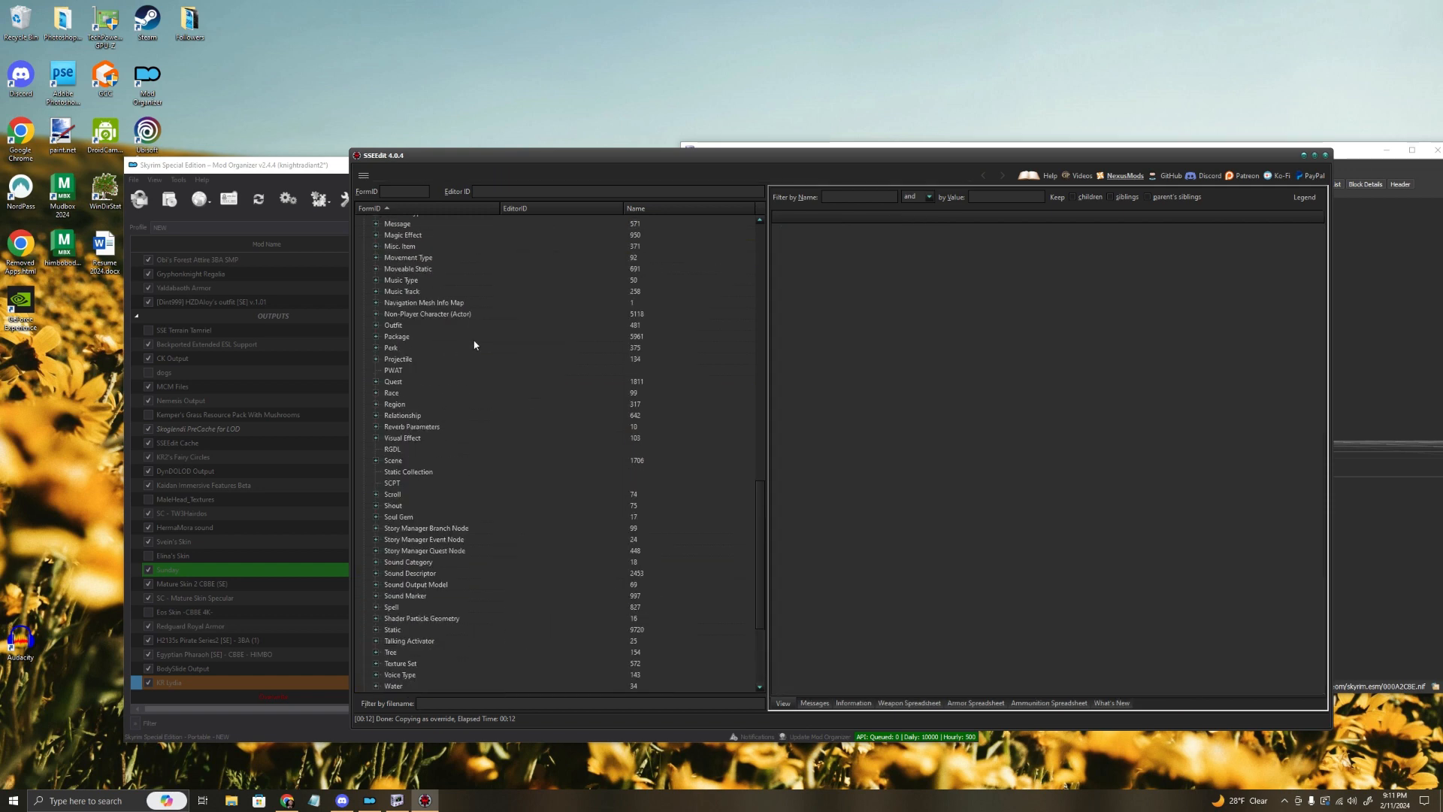
{"action": "scroll", "coordinate": [474, 345], "scroll_direction": "up", "scroll_amount": 15}
{"action": "scroll", "coordinate": [637, 340], "scroll_direction": "up", "scroll_amount": 5}
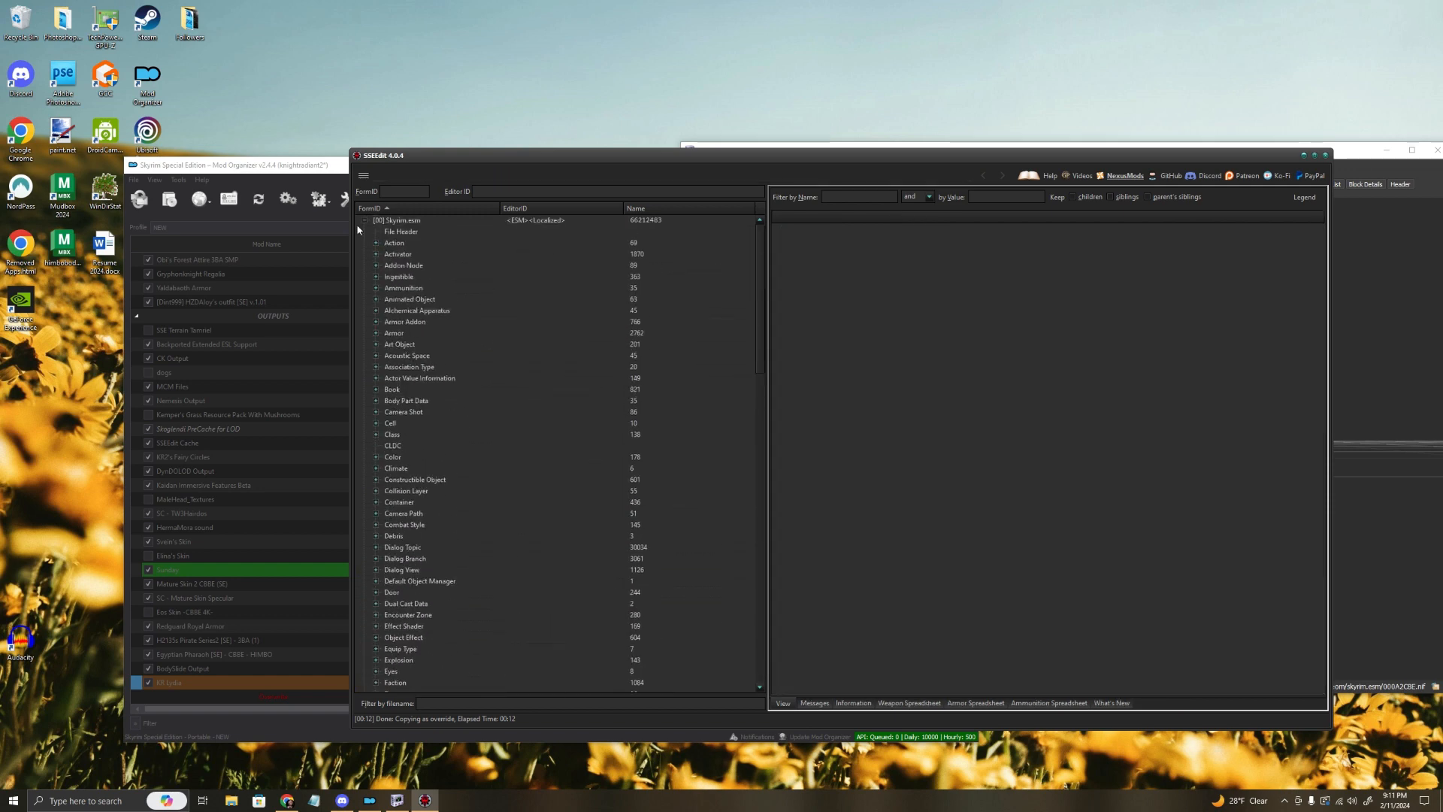
{"action": "left_click", "coordinate": [365, 221]}
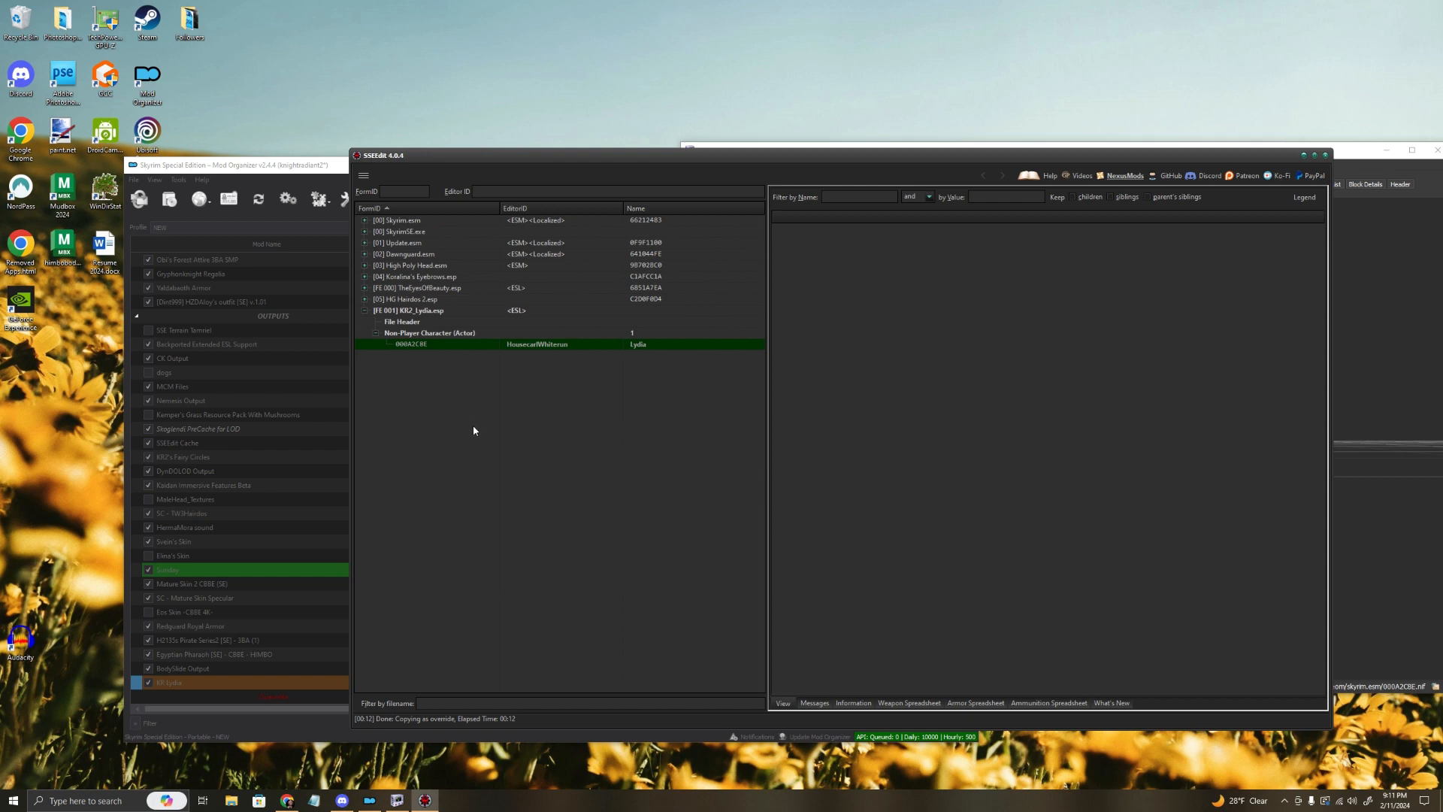
Step: Open Lydia's record in KR2_Lydia.esp at its Head Parts and widen the plugin's column to show full values
{"action": "left_click", "coordinate": [557, 346]}
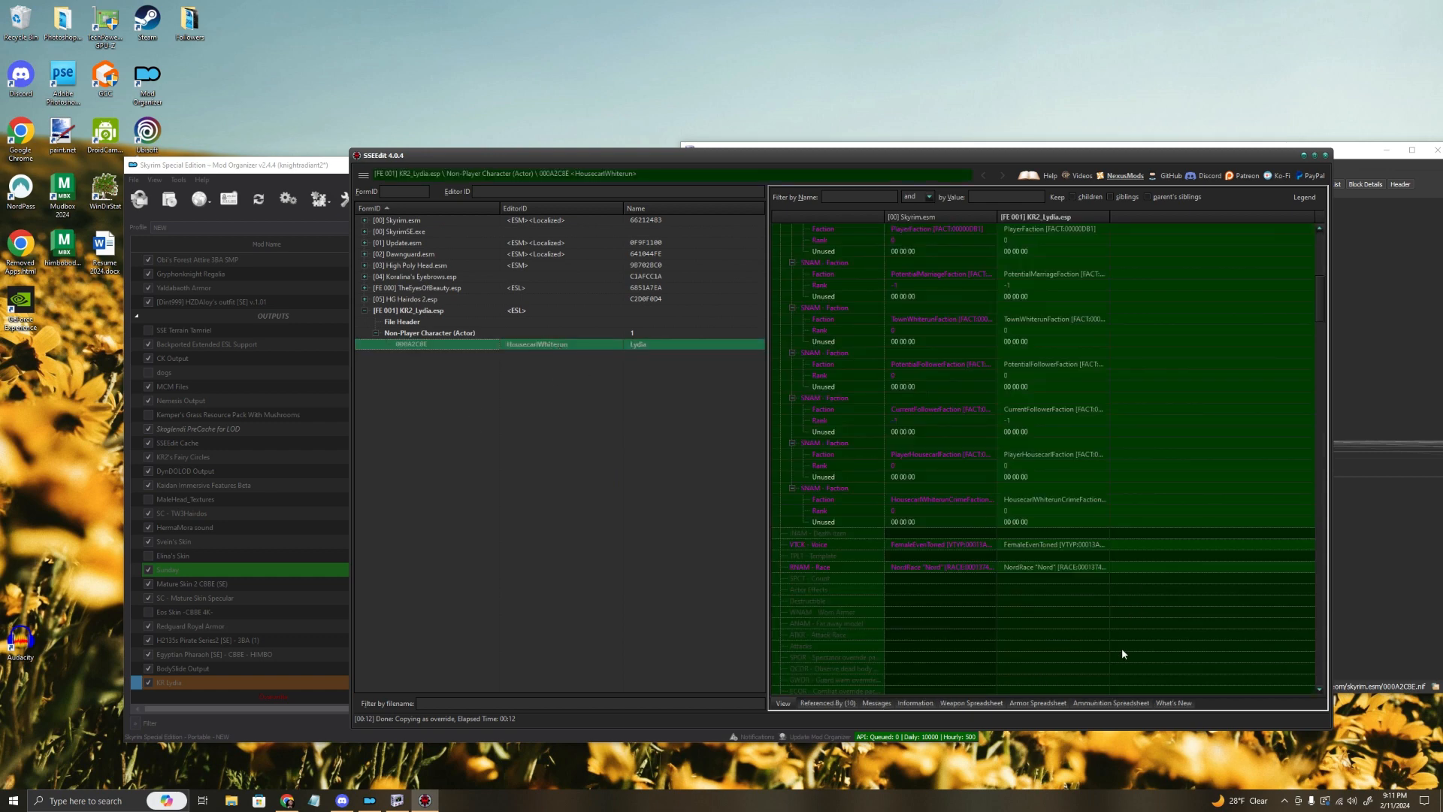
{"action": "scroll", "coordinate": [1066, 573], "scroll_direction": "down", "scroll_amount": 20}
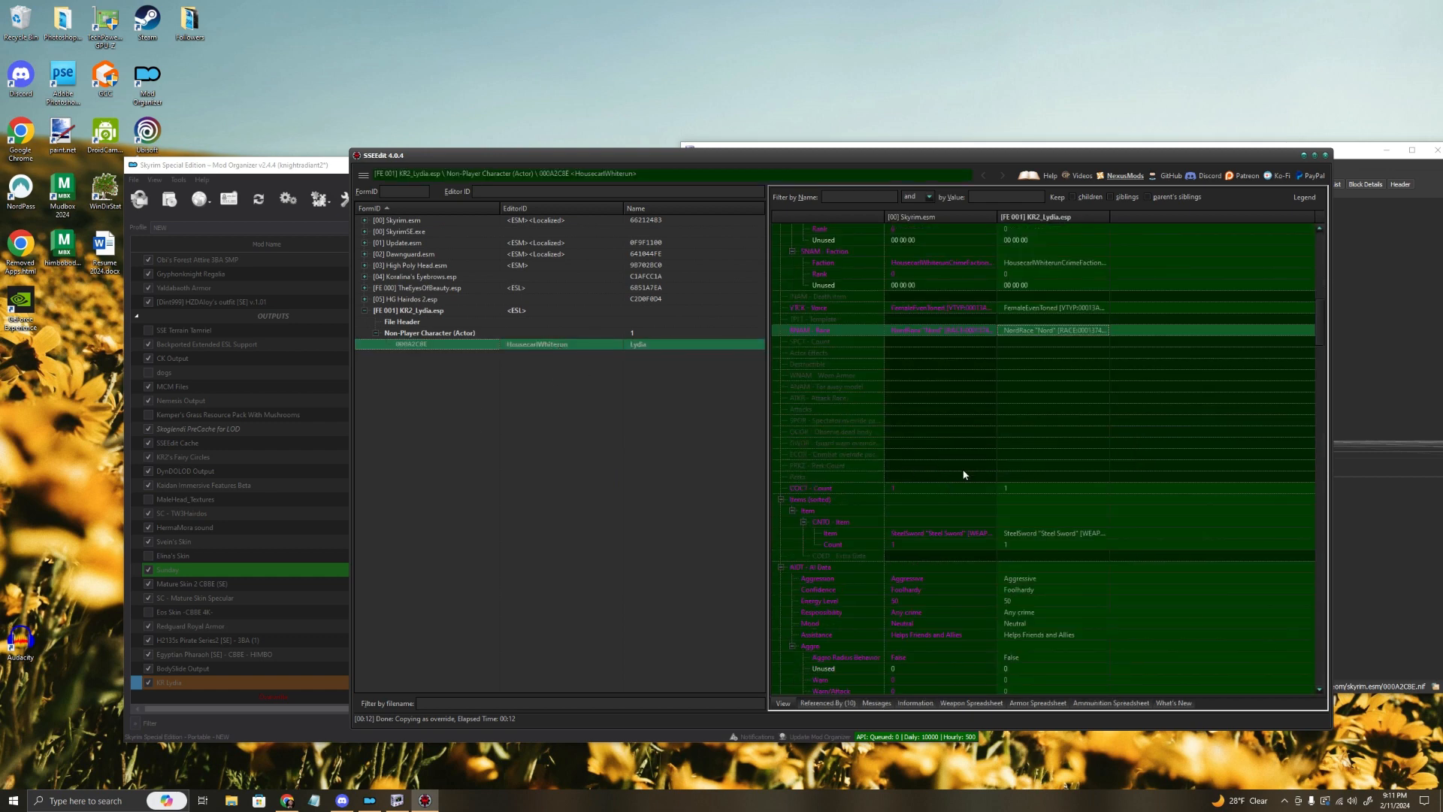
{"action": "scroll", "coordinate": [1075, 490], "scroll_direction": "down", "scroll_amount": 6}
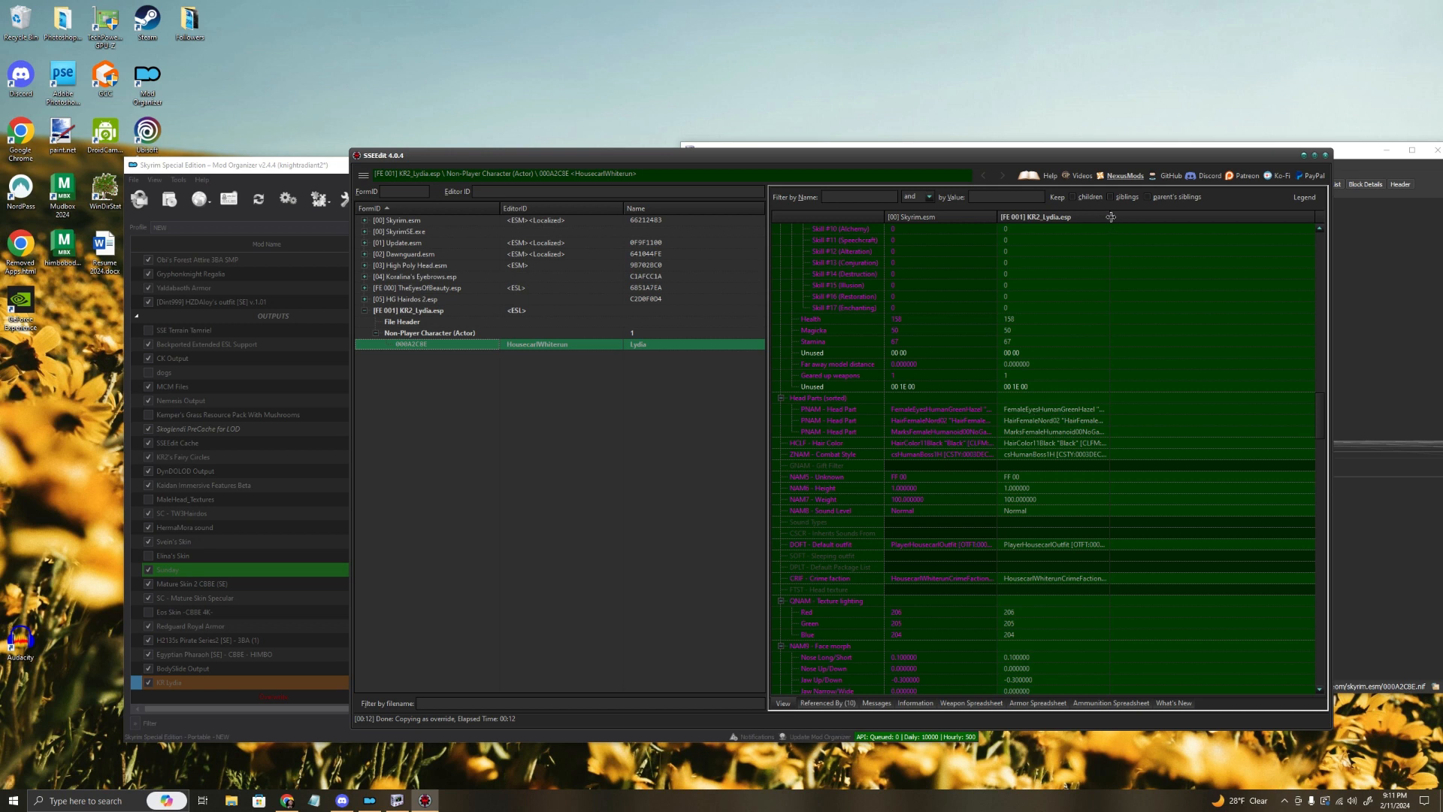
{"action": "left_click_drag", "start_coordinate": [1109, 218], "coordinate": [1280, 226]}
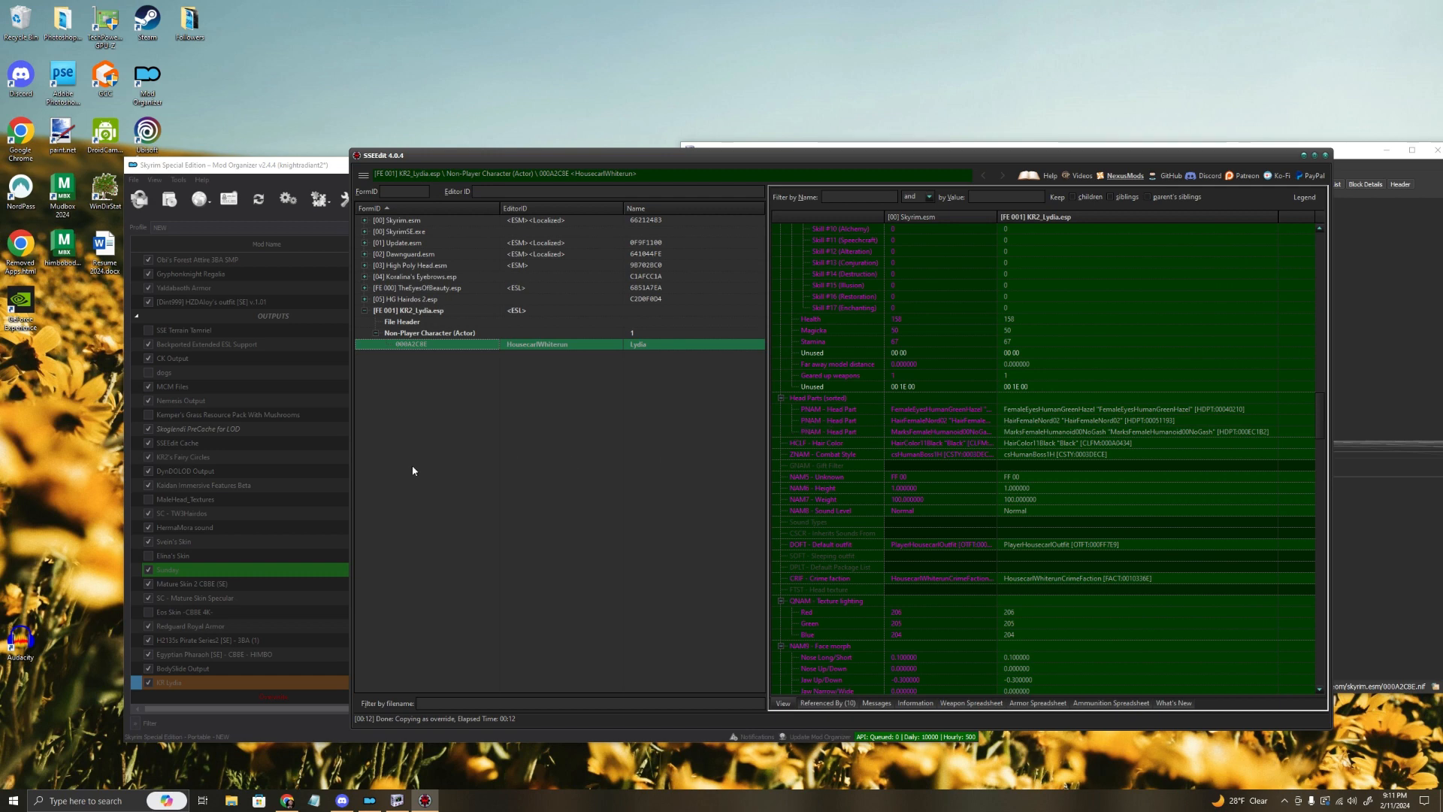
{"action": "left_click_drag", "start_coordinate": [964, 155], "coordinate": [831, 179]}
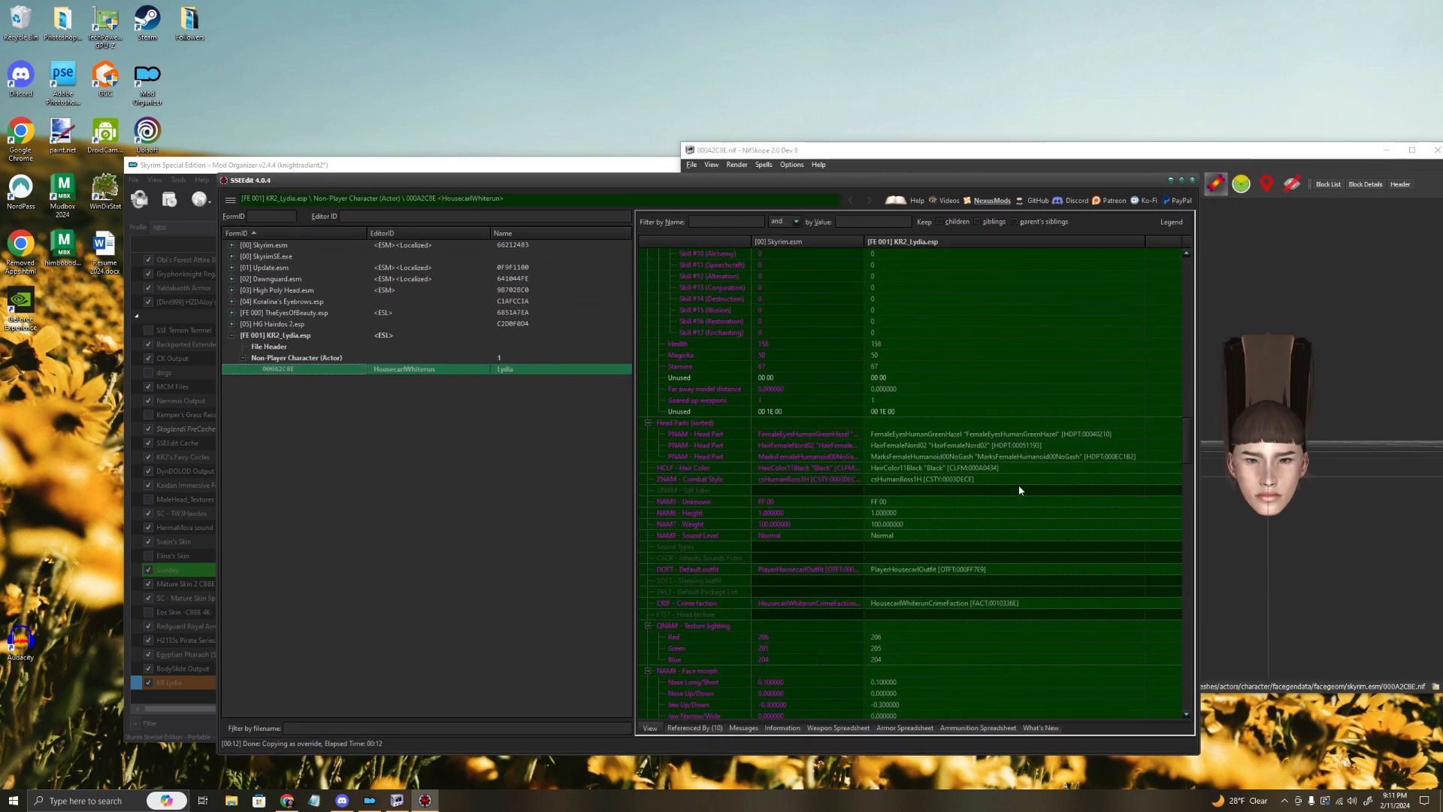
Step: Examine the selectable values for the eyes Head Part in Lydia's override and close the list without choosing one
{"action": "double_click", "coordinate": [1026, 433]}
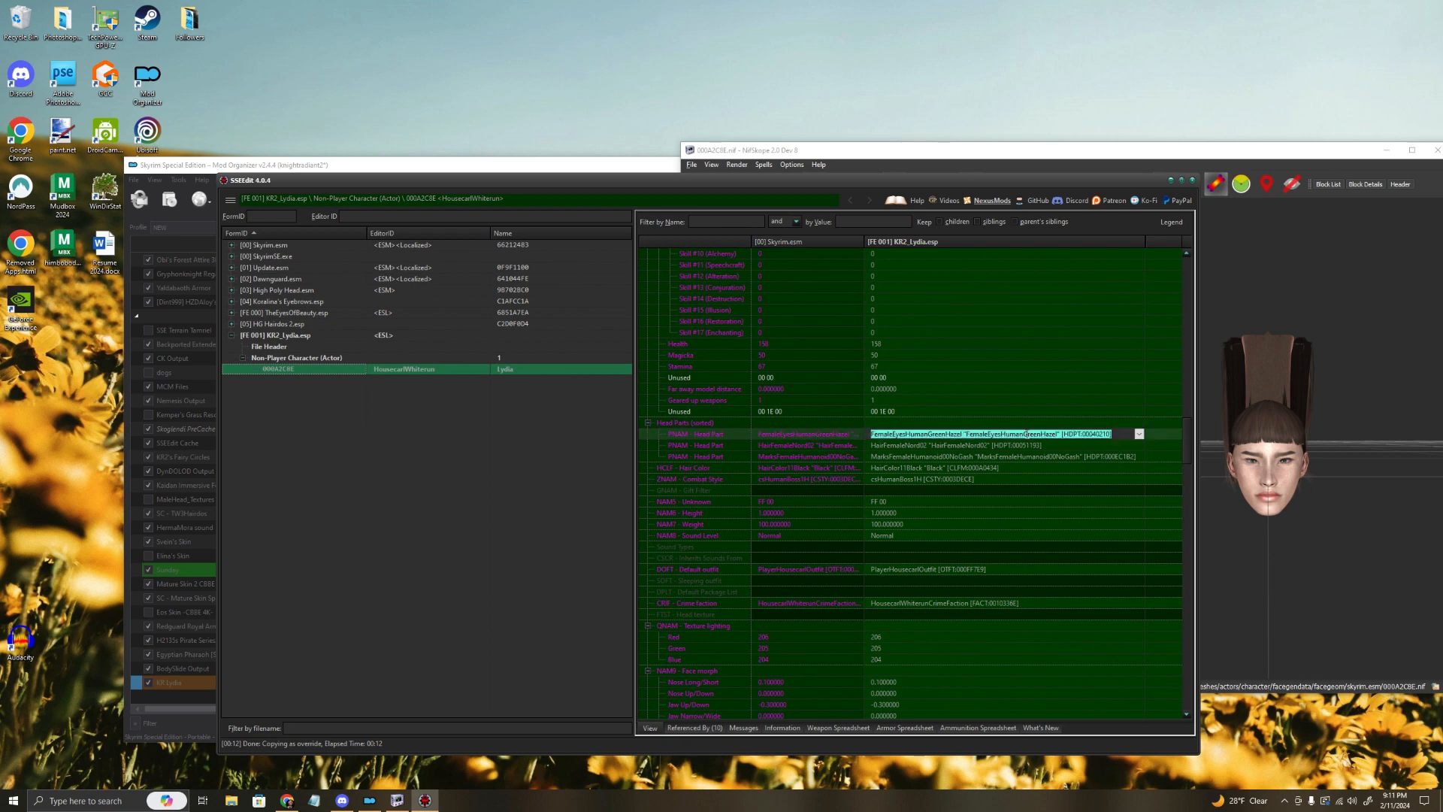
{"action": "left_click", "coordinate": [1140, 434]}
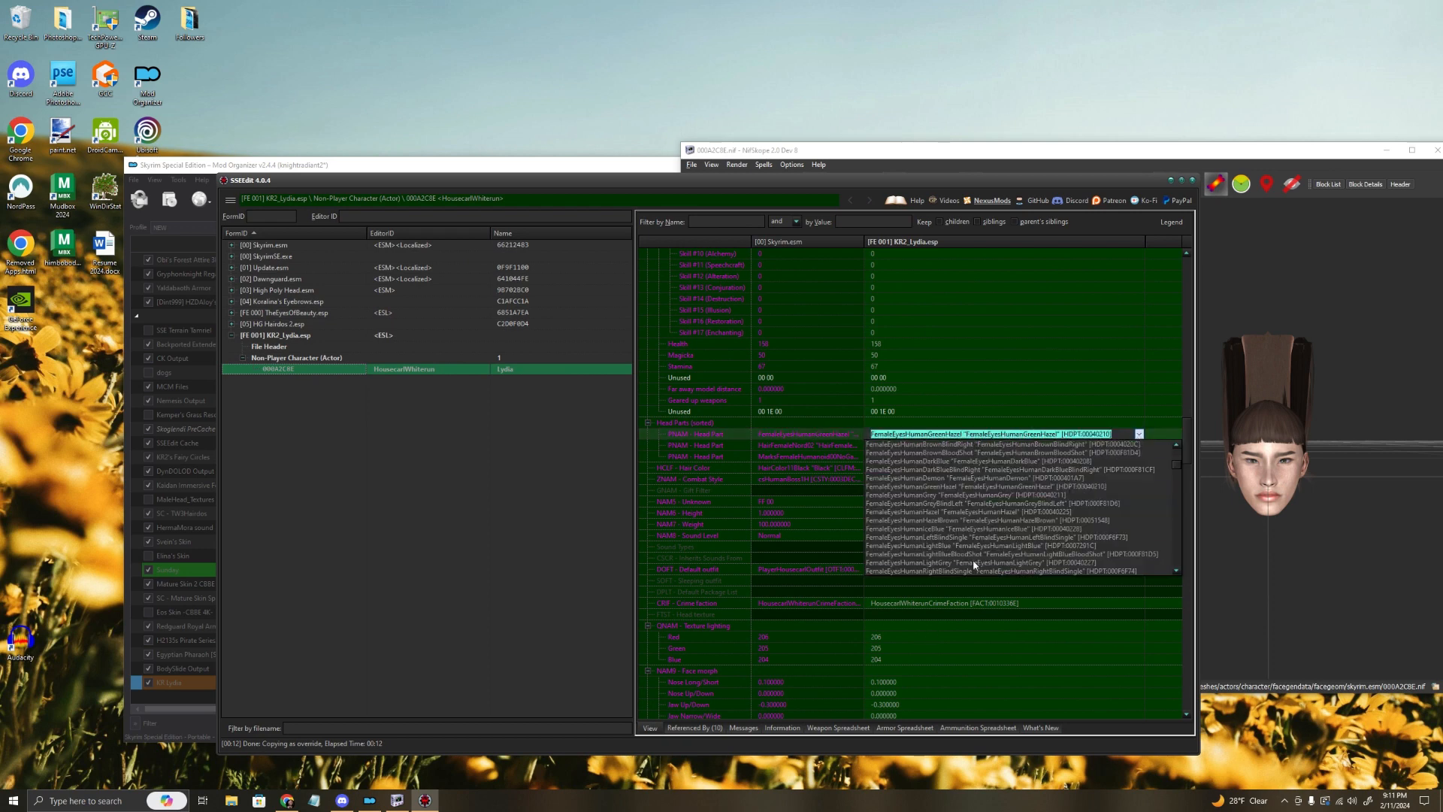
{"action": "scroll", "coordinate": [987, 528], "scroll_direction": "up", "scroll_amount": 5}
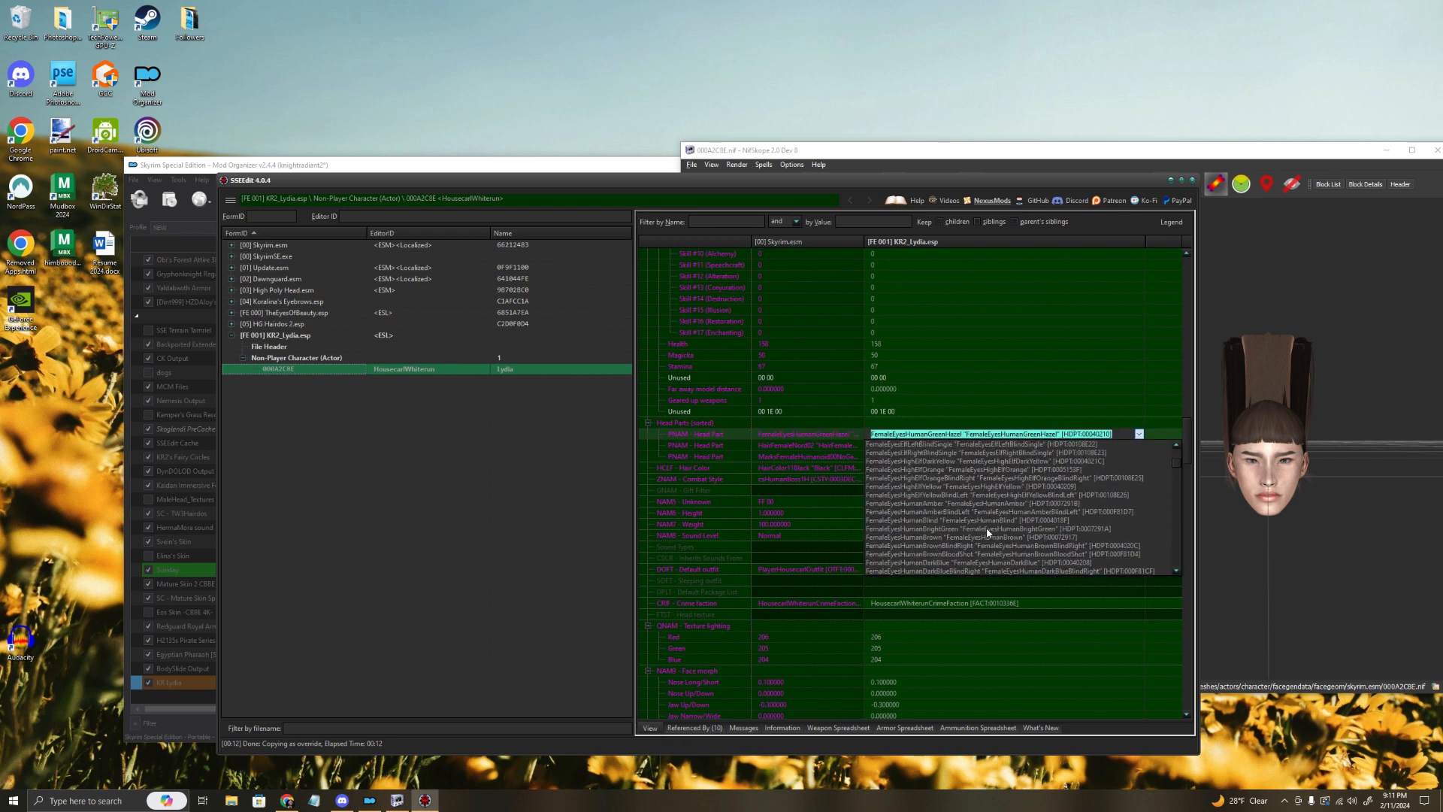
{"action": "scroll", "coordinate": [987, 528], "scroll_direction": "up", "scroll_amount": 3}
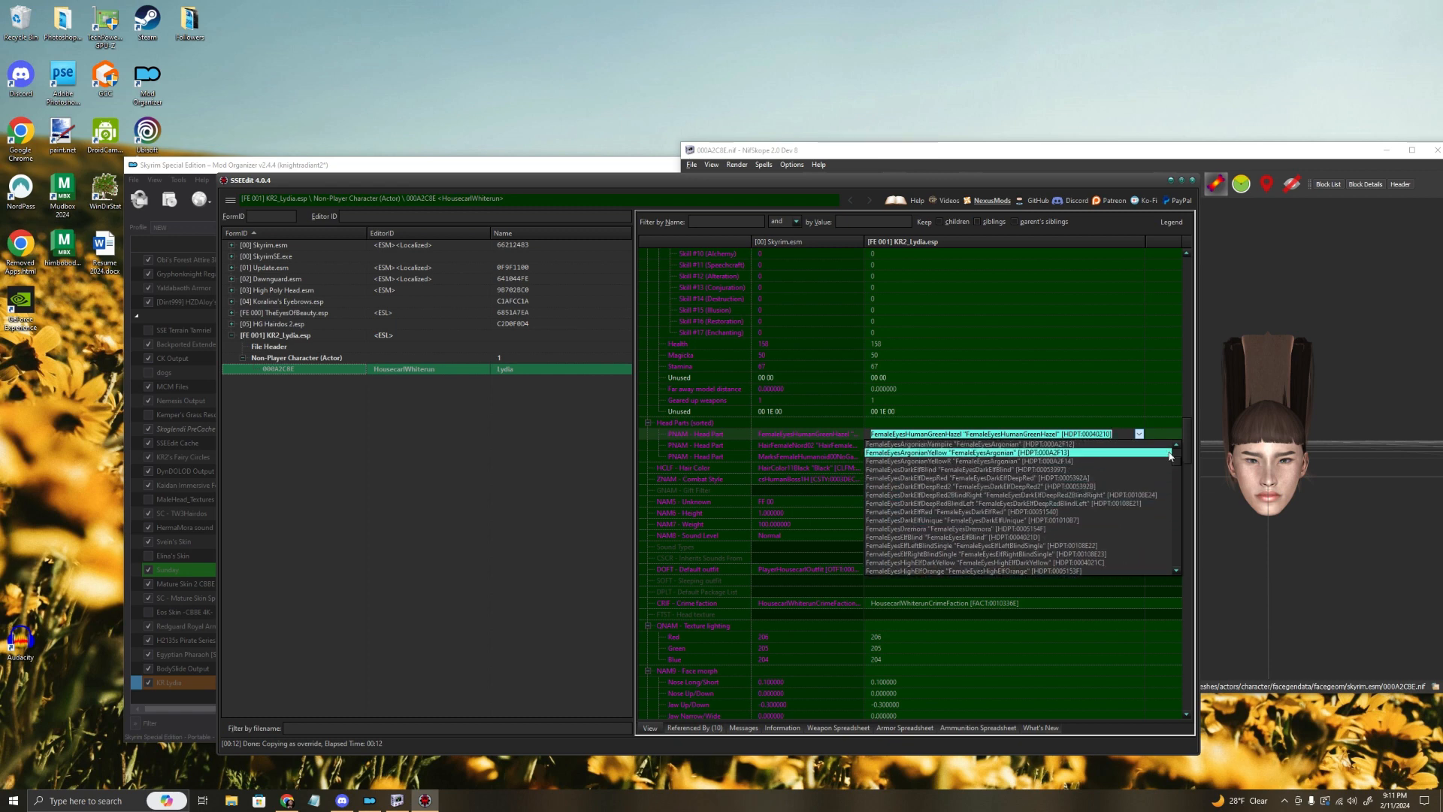
{"action": "mouse_move", "coordinate": [1180, 468]}
{"action": "left_mouse_down"}
{"action": "mouse_move", "coordinate": [1180, 548]}
{"action": "mouse_move", "coordinate": [1187, 444]}
{"action": "left_mouse_up"}
{"action": "left_click", "coordinate": [1152, 428]}
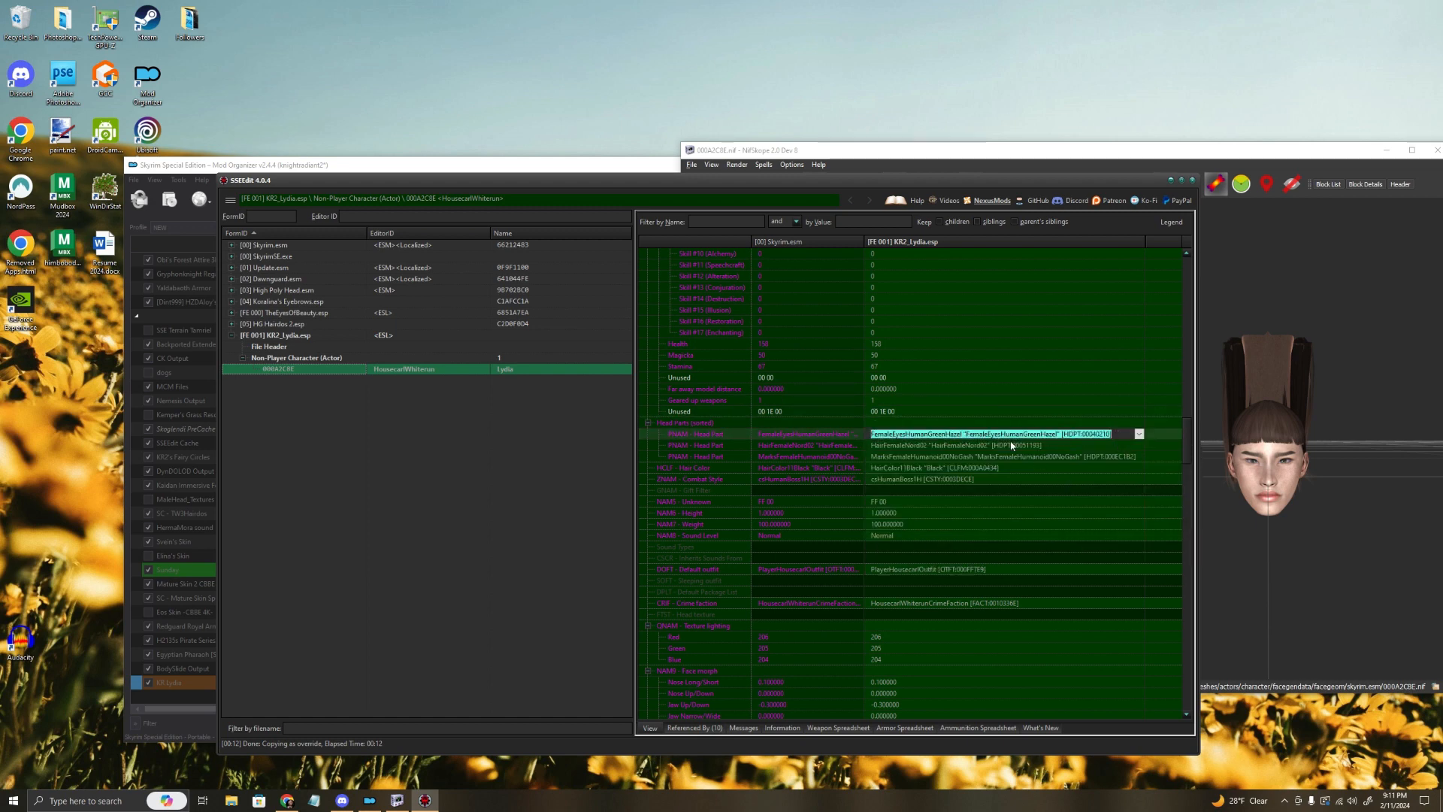
{"action": "right_click", "coordinate": [978, 435]}
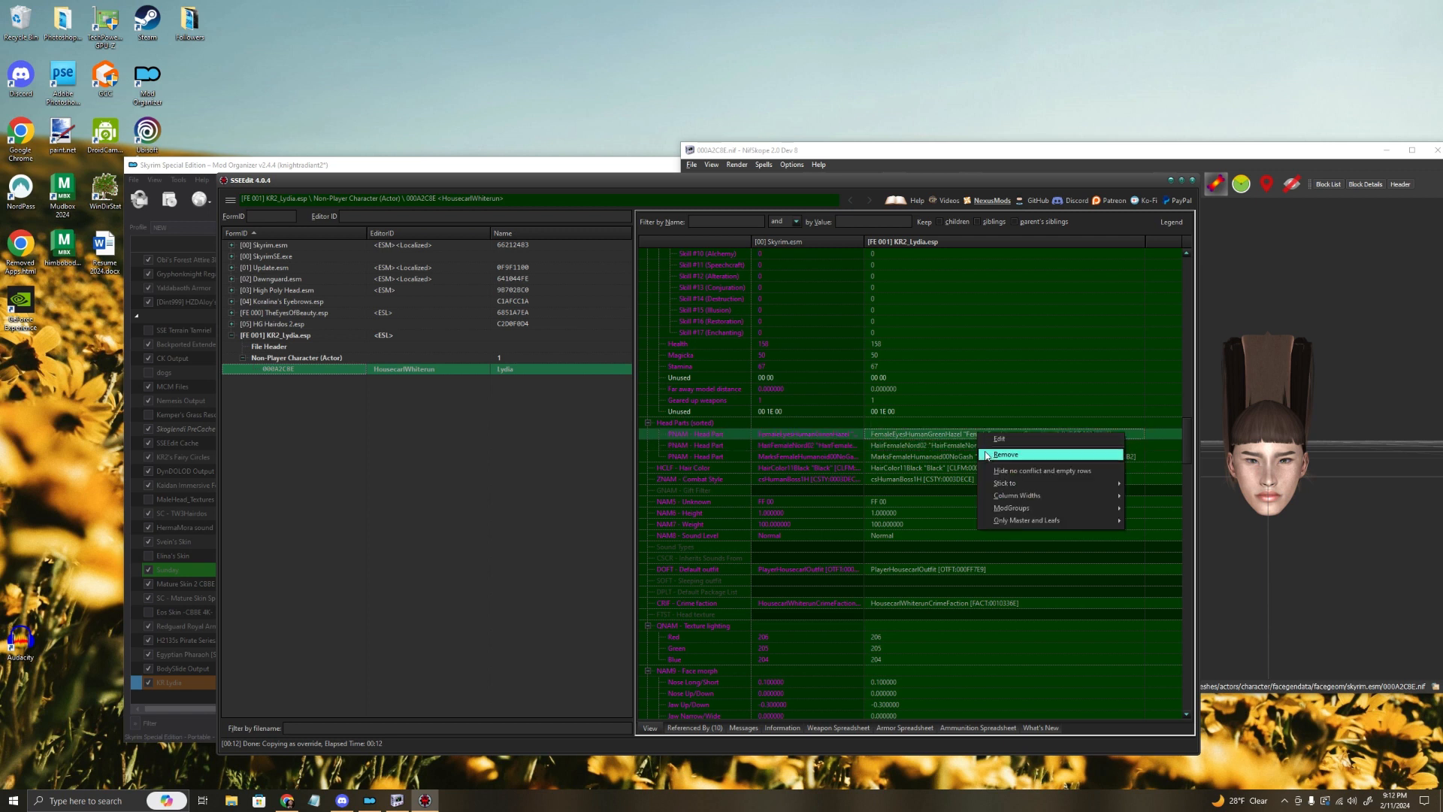
{"action": "left_click", "coordinate": [985, 390]}
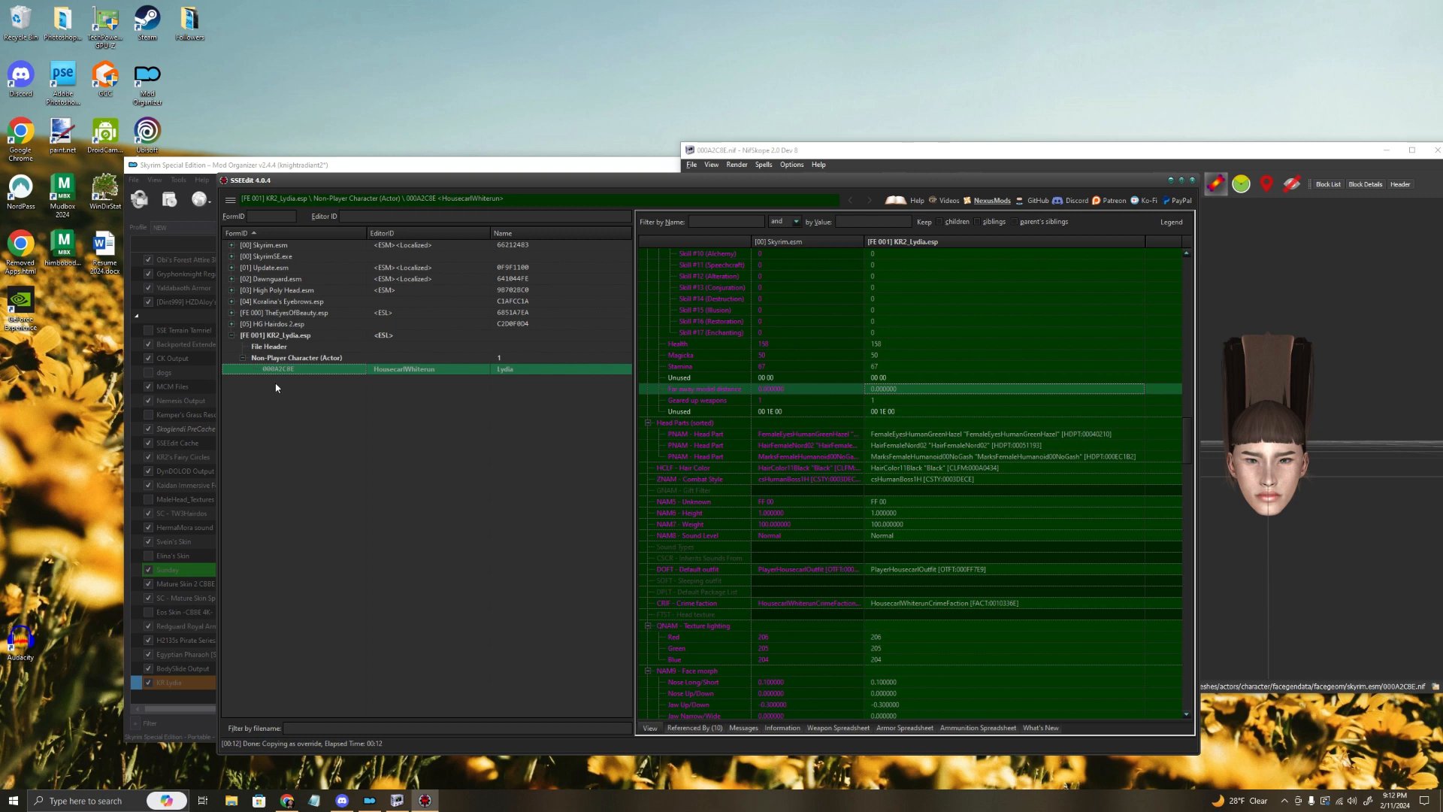
Step: Bring NifSkope alongside the record and select the FemaleEyesHumanFlower shape in Lydia's head mesh, 000A2C8E.nif
{"action": "left_click", "coordinate": [1009, 435]}
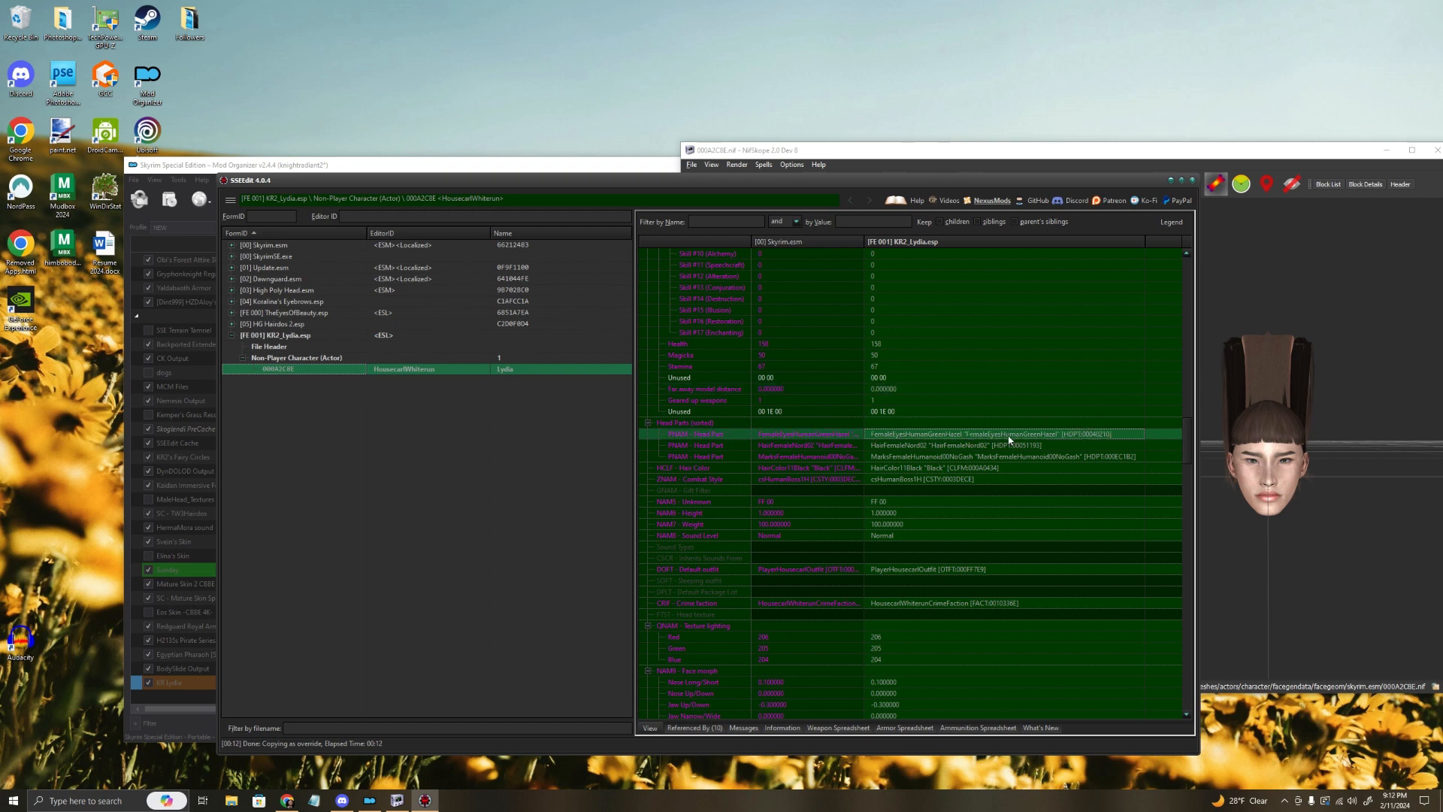
{"action": "left_click_drag", "start_coordinate": [1093, 177], "coordinate": [784, 151]}
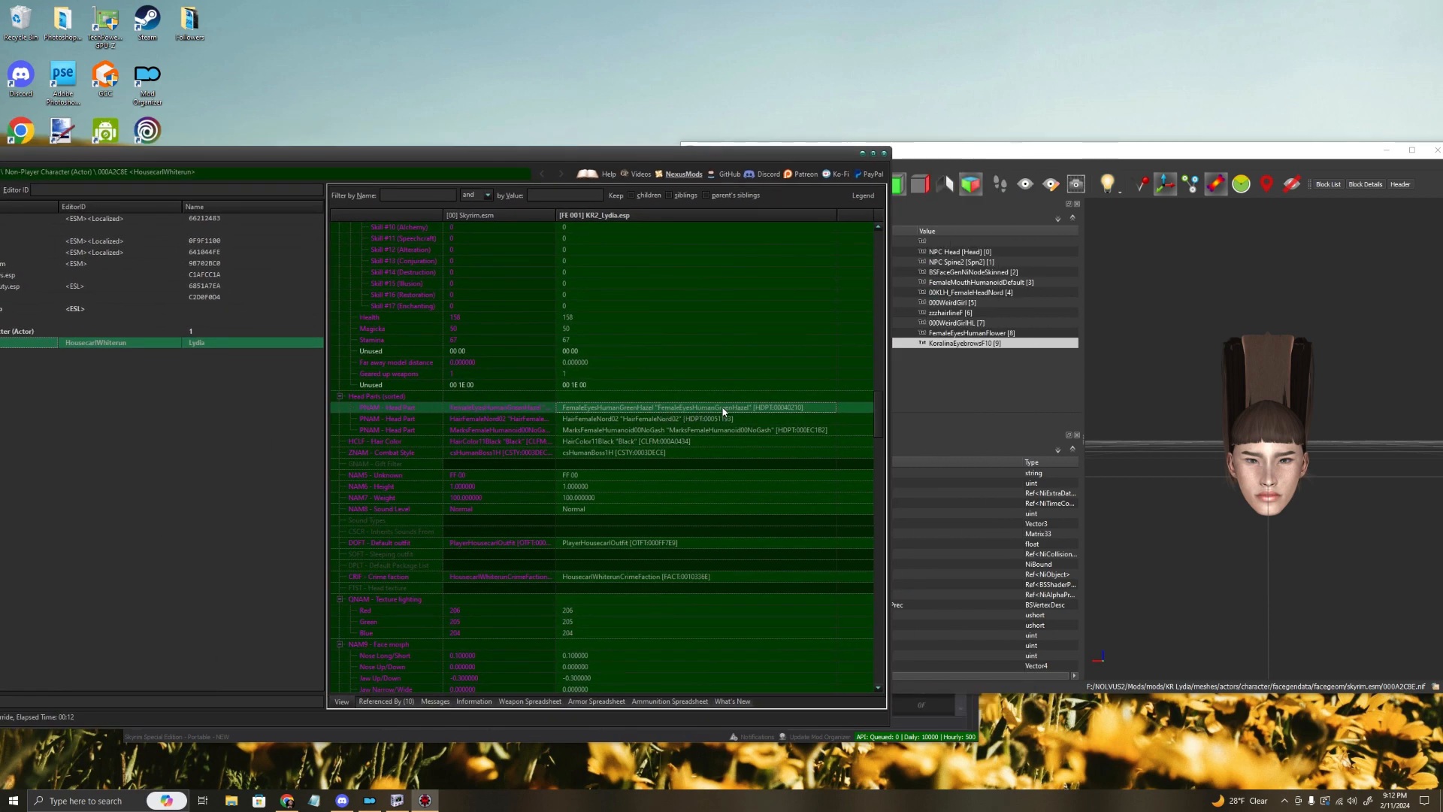
{"action": "left_click_drag", "start_coordinate": [981, 155], "coordinate": [1046, 130]}
{"action": "left_click", "coordinate": [1004, 307]}
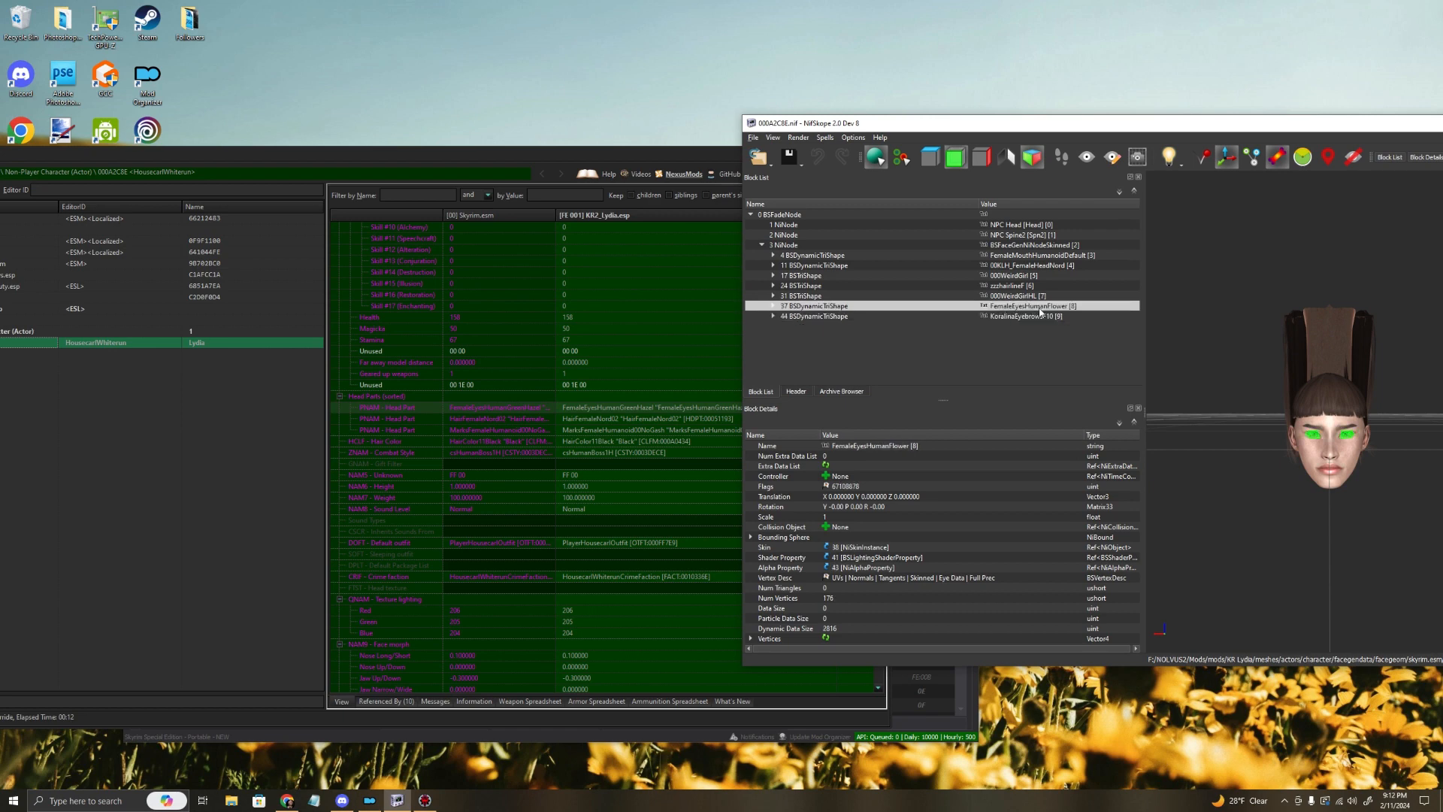
Step: In SSEEdit, expand the Head Part records of TheEyesOfBeauty.esp and arrange the windows so the NifSkope block list stays visible
{"action": "left_click_drag", "start_coordinate": [497, 161], "coordinate": [770, 167]}
{"action": "left_click", "coordinate": [196, 291]}
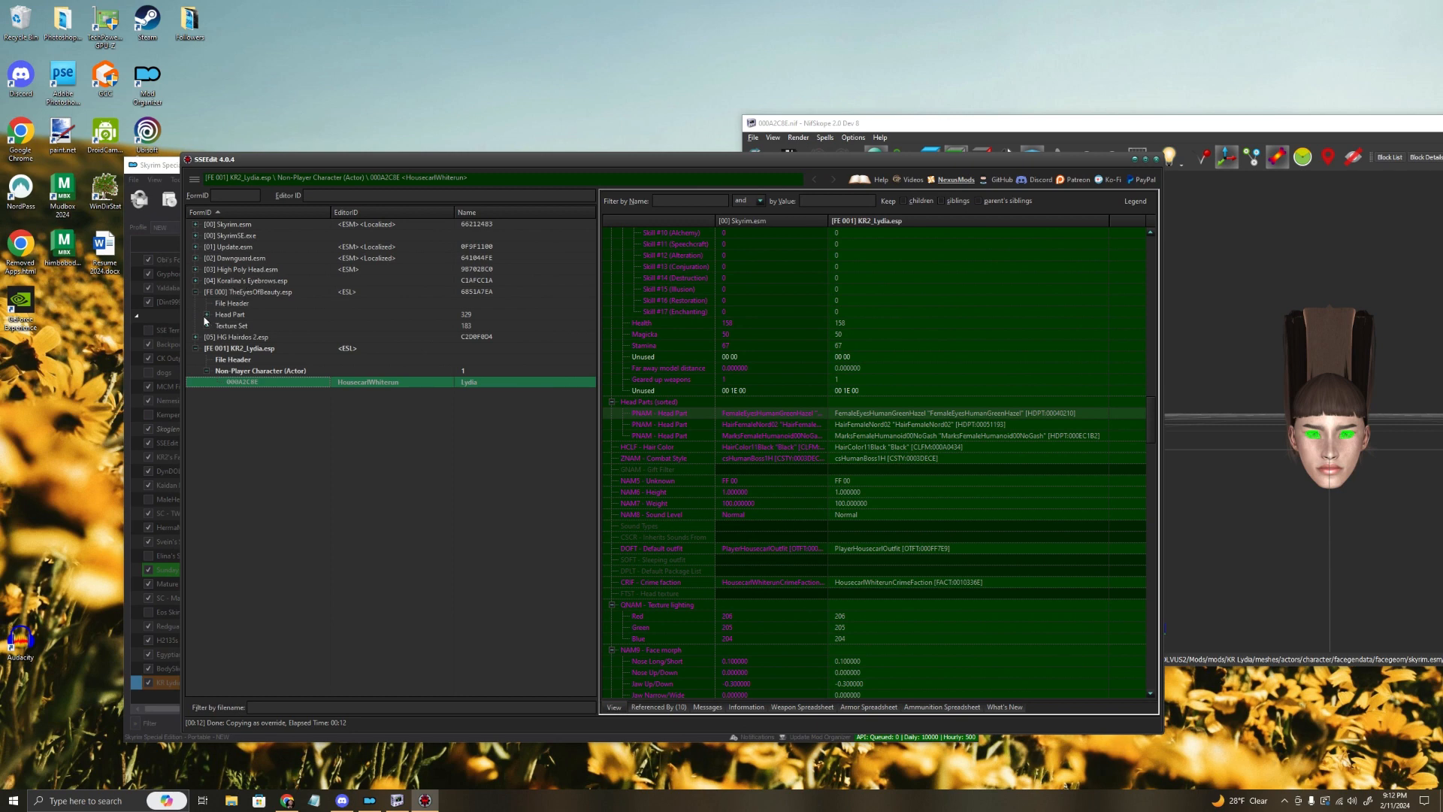
{"action": "left_click", "coordinate": [207, 315]}
{"action": "scroll", "coordinate": [566, 327], "scroll_direction": "up", "scroll_amount": 3}
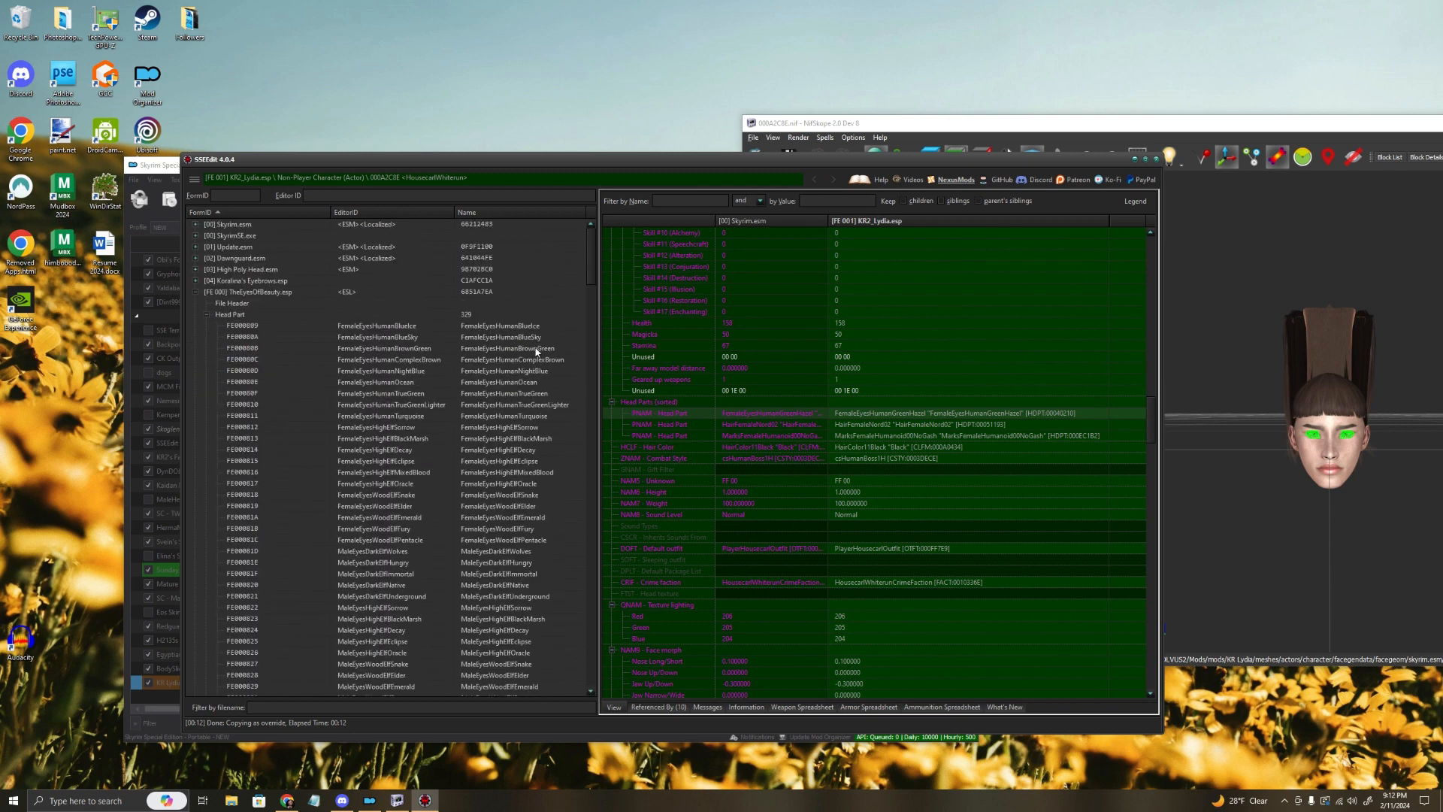
{"action": "scroll", "coordinate": [536, 352], "scroll_direction": "down", "scroll_amount": 2}
{"action": "double_click", "coordinate": [912, 116]}
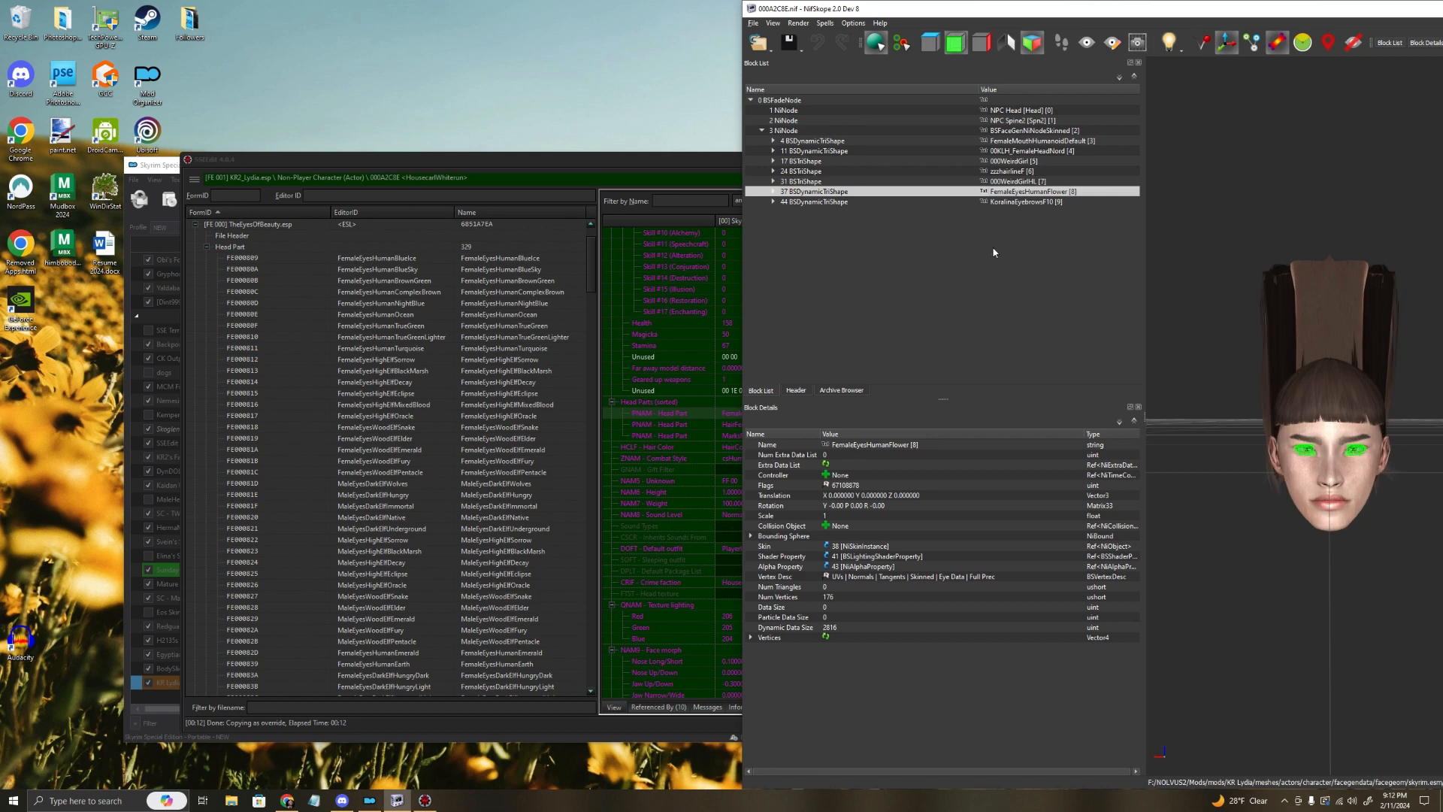
{"action": "left_click_drag", "start_coordinate": [638, 156], "coordinate": [763, 219]}
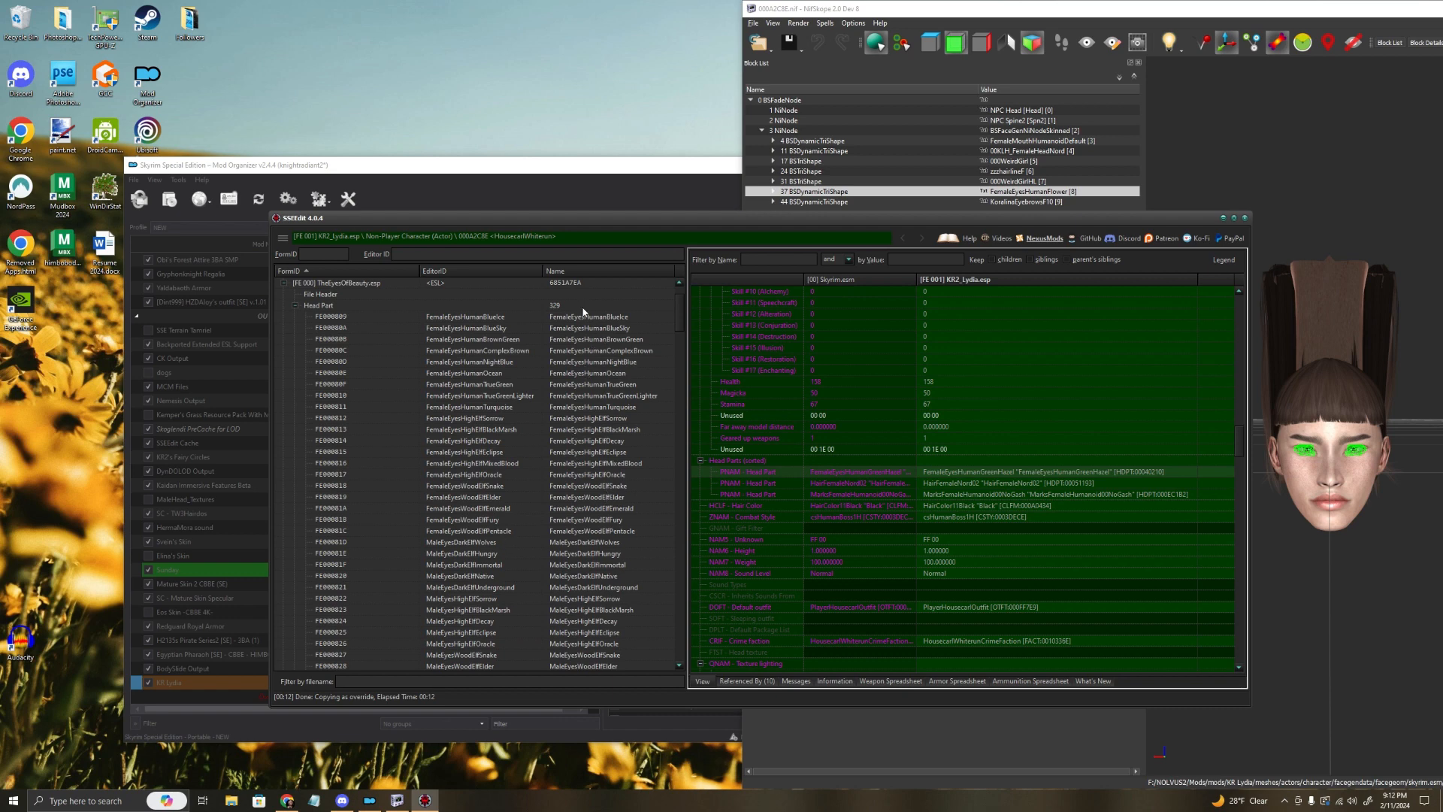
Step: Sort the records by name and open the FemaleEyesHumanFlower head part in TheEyesOfBeauty.esp
{"action": "left_click", "coordinate": [588, 274]}
{"action": "scroll", "coordinate": [607, 460], "scroll_direction": "down", "scroll_amount": 5}
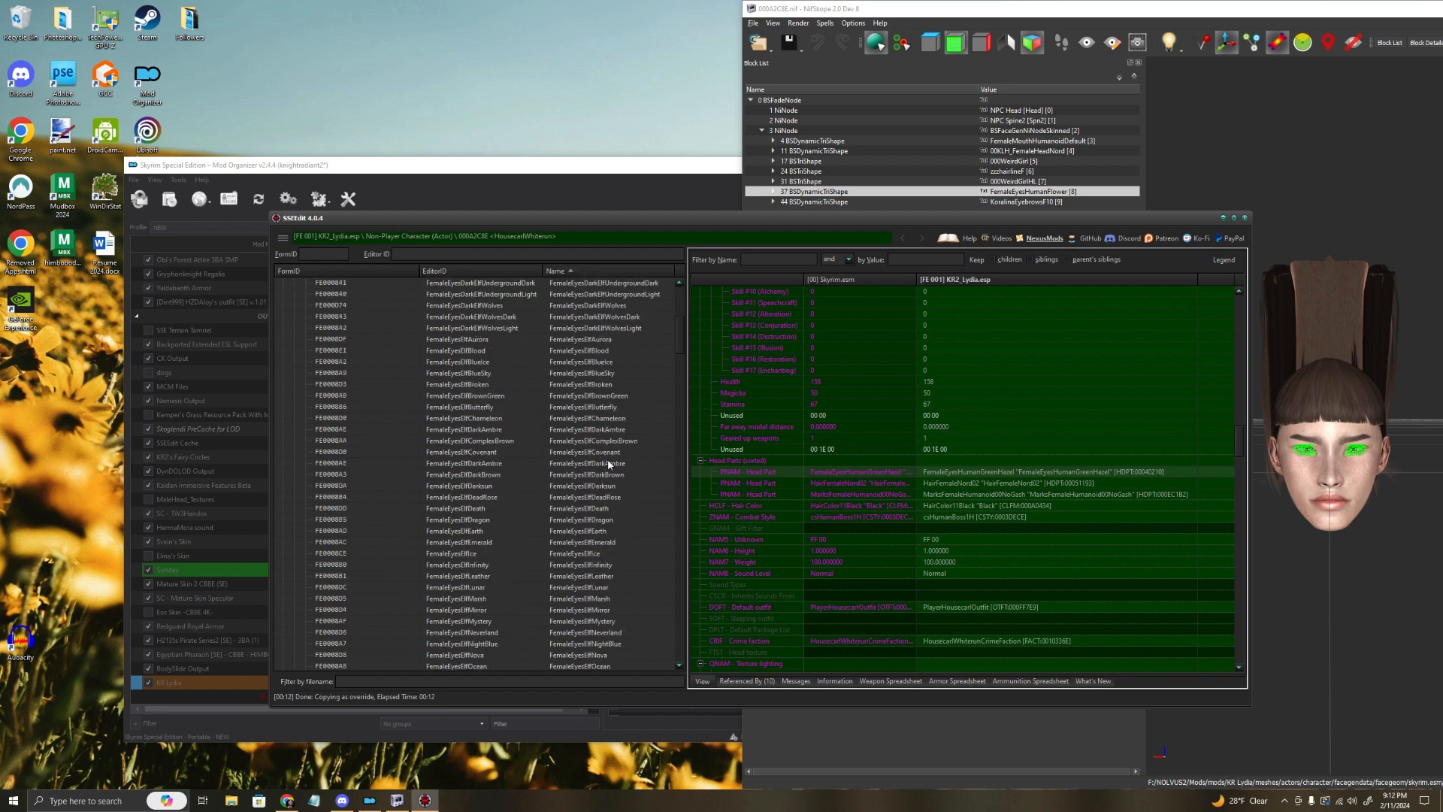
{"action": "scroll", "coordinate": [606, 465], "scroll_direction": "down", "scroll_amount": 12}
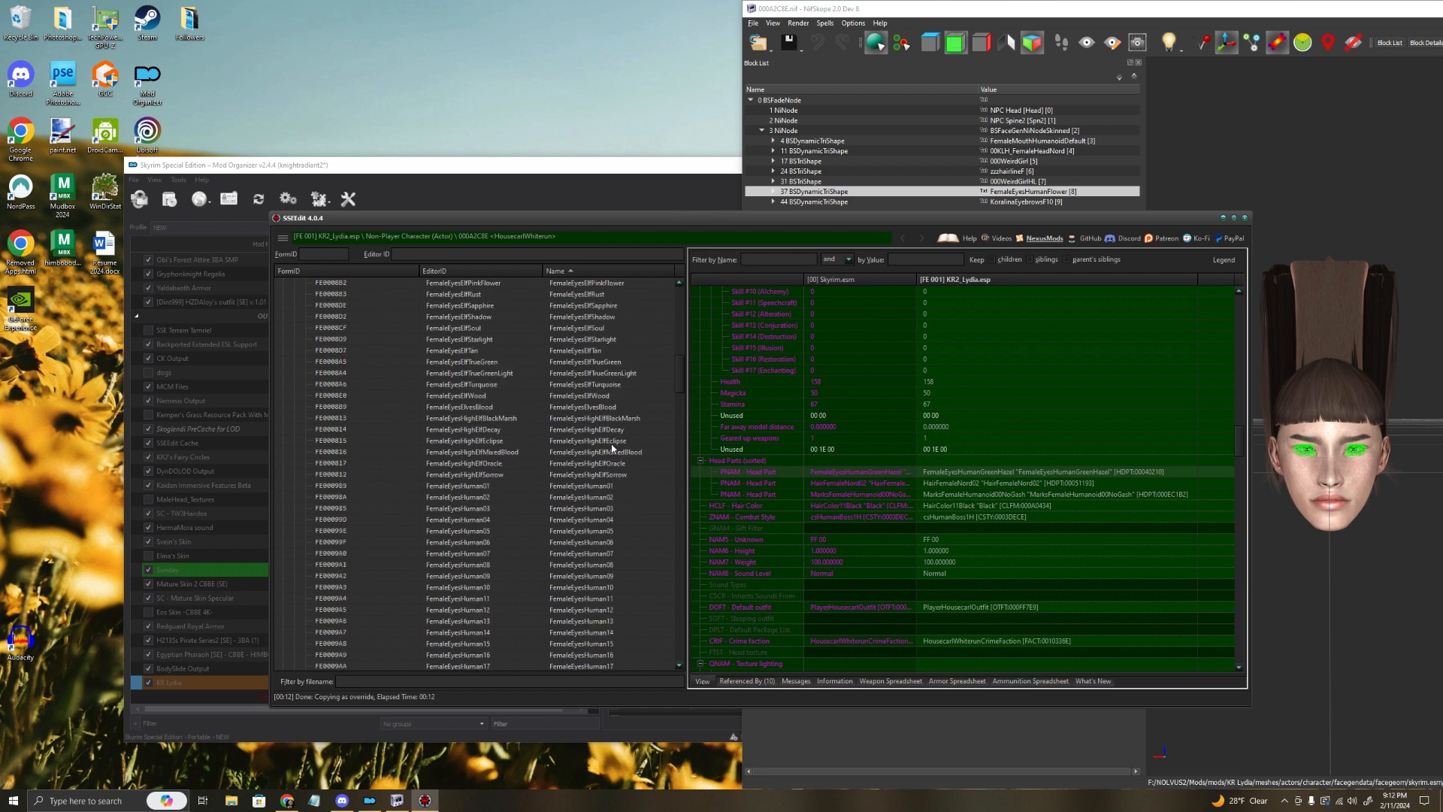
{"action": "scroll", "coordinate": [613, 515], "scroll_direction": "down", "scroll_amount": 6}
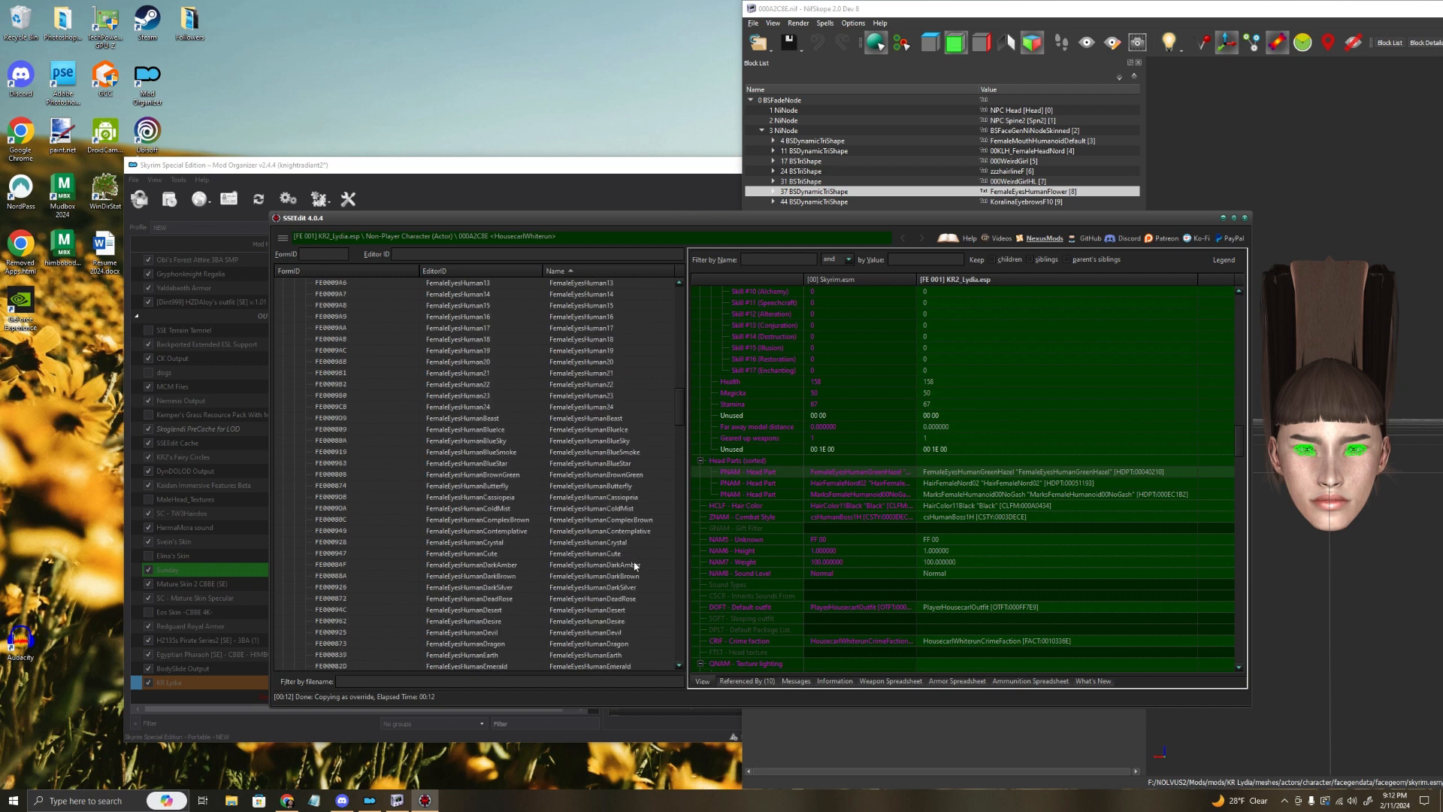
{"action": "scroll", "coordinate": [635, 565], "scroll_direction": "down", "scroll_amount": 5}
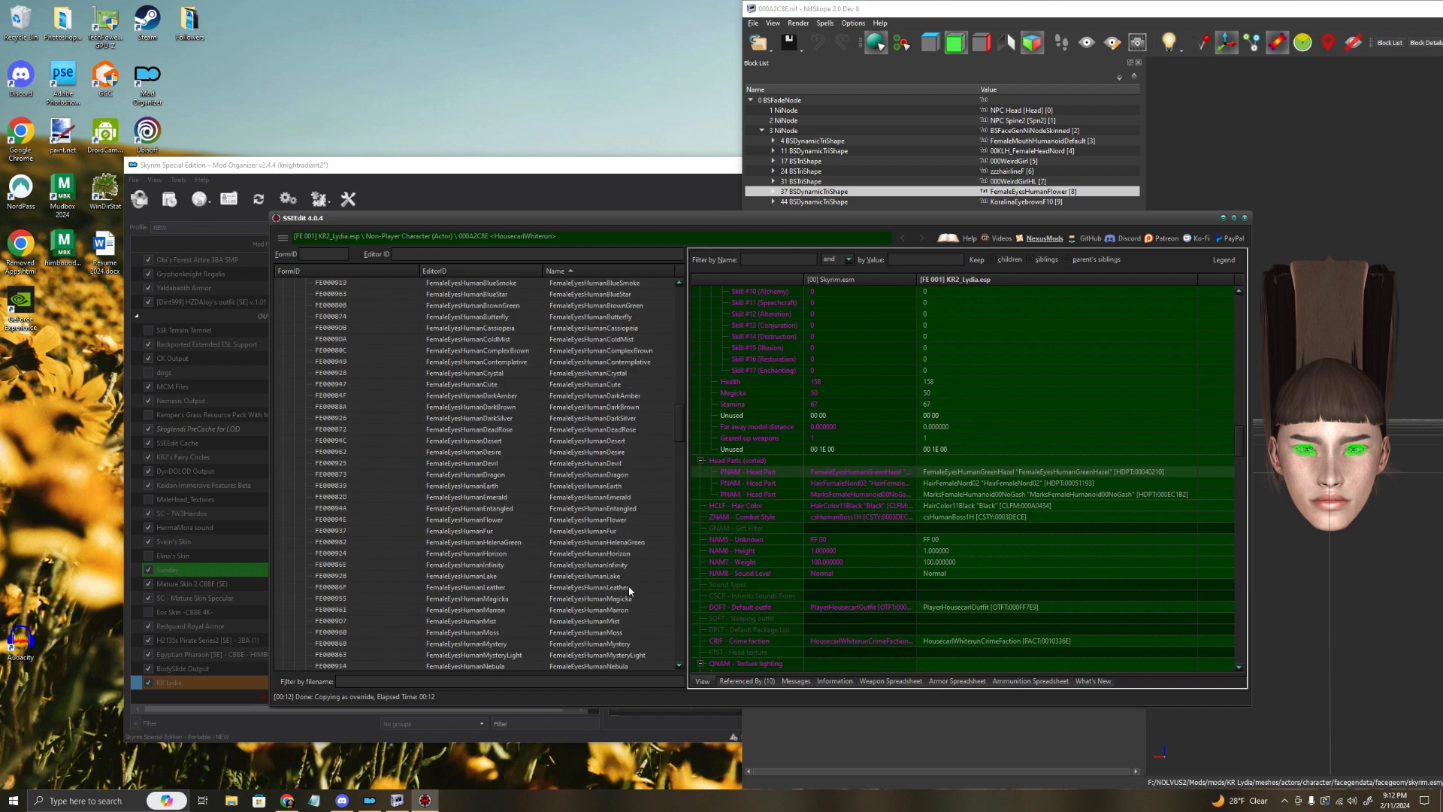
{"action": "left_click", "coordinate": [613, 521]}
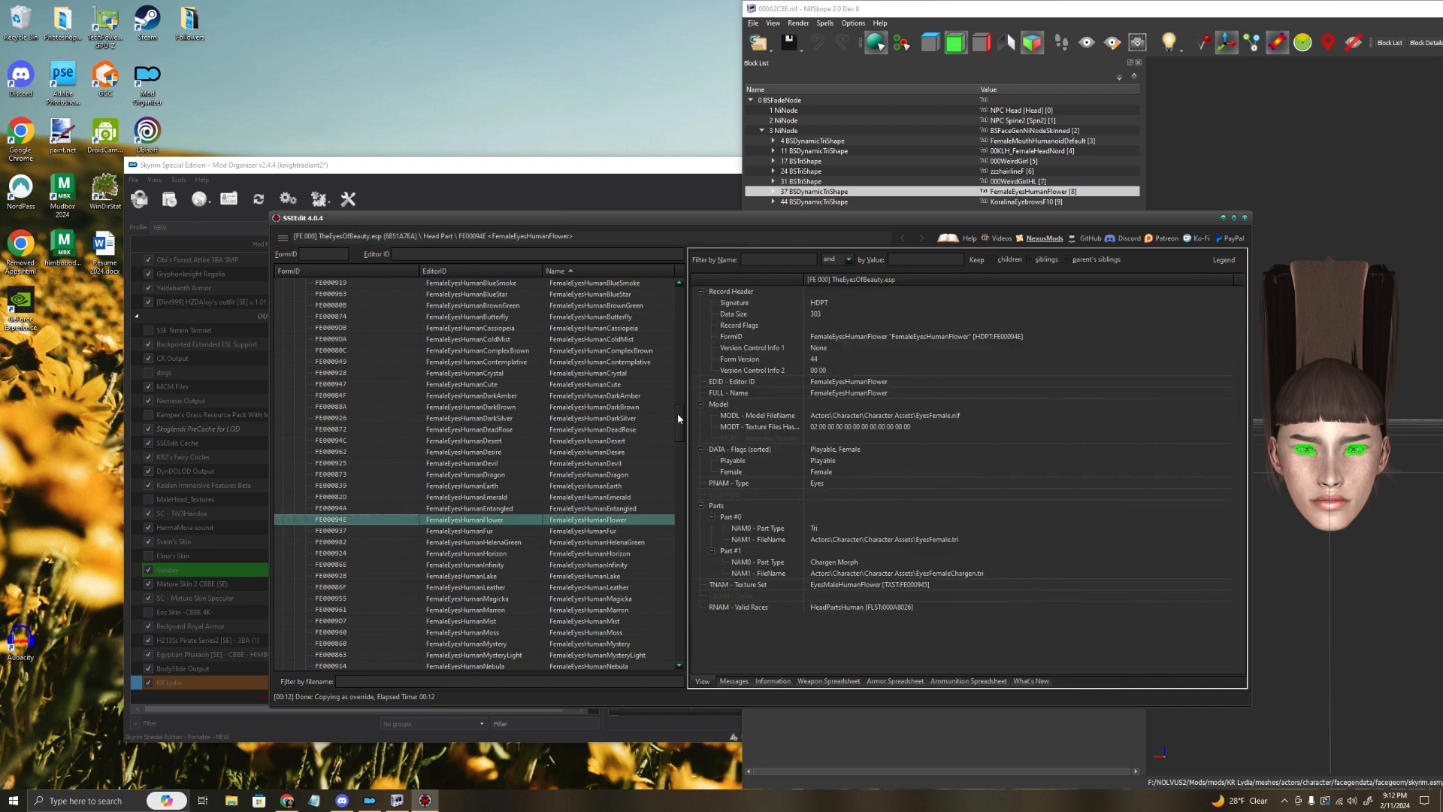
{"action": "left_click_drag", "start_coordinate": [678, 413], "coordinate": [682, 426]}
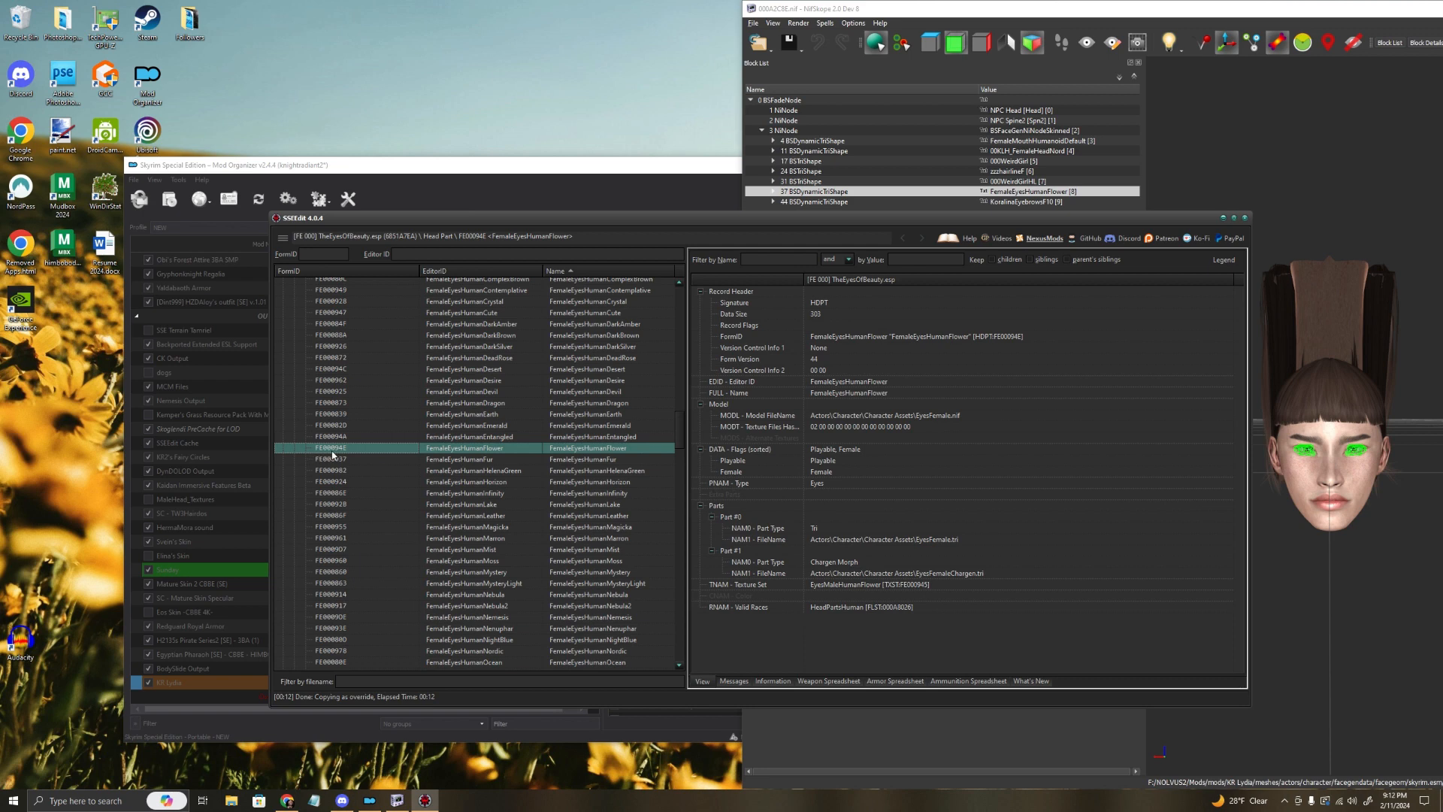
Step: Reopen Lydia's record in KR2_Lydia.esp at its Head Parts section
{"action": "left_click_drag", "start_coordinate": [686, 430], "coordinate": [686, 667]}
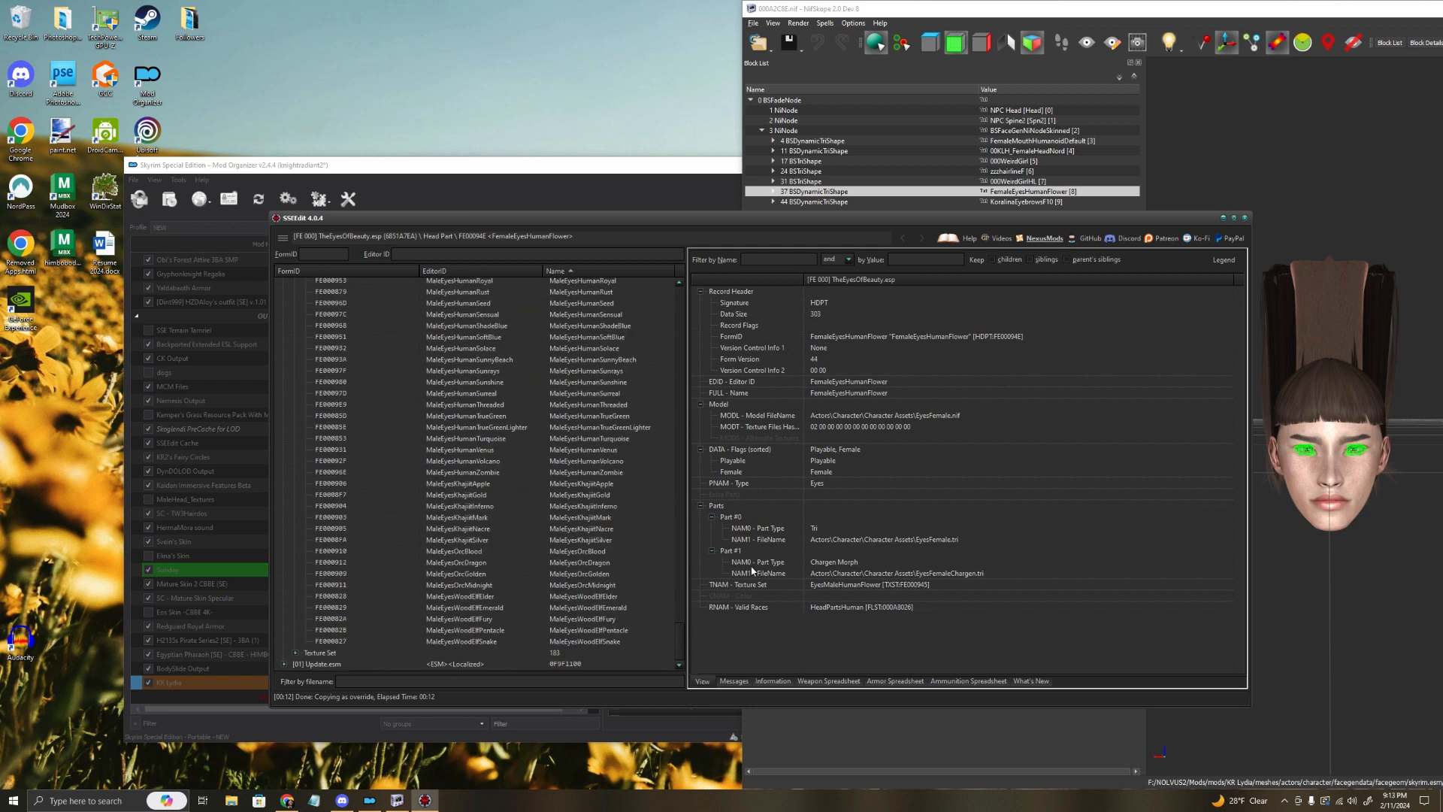
{"action": "left_click_drag", "start_coordinate": [682, 642], "coordinate": [672, 302]}
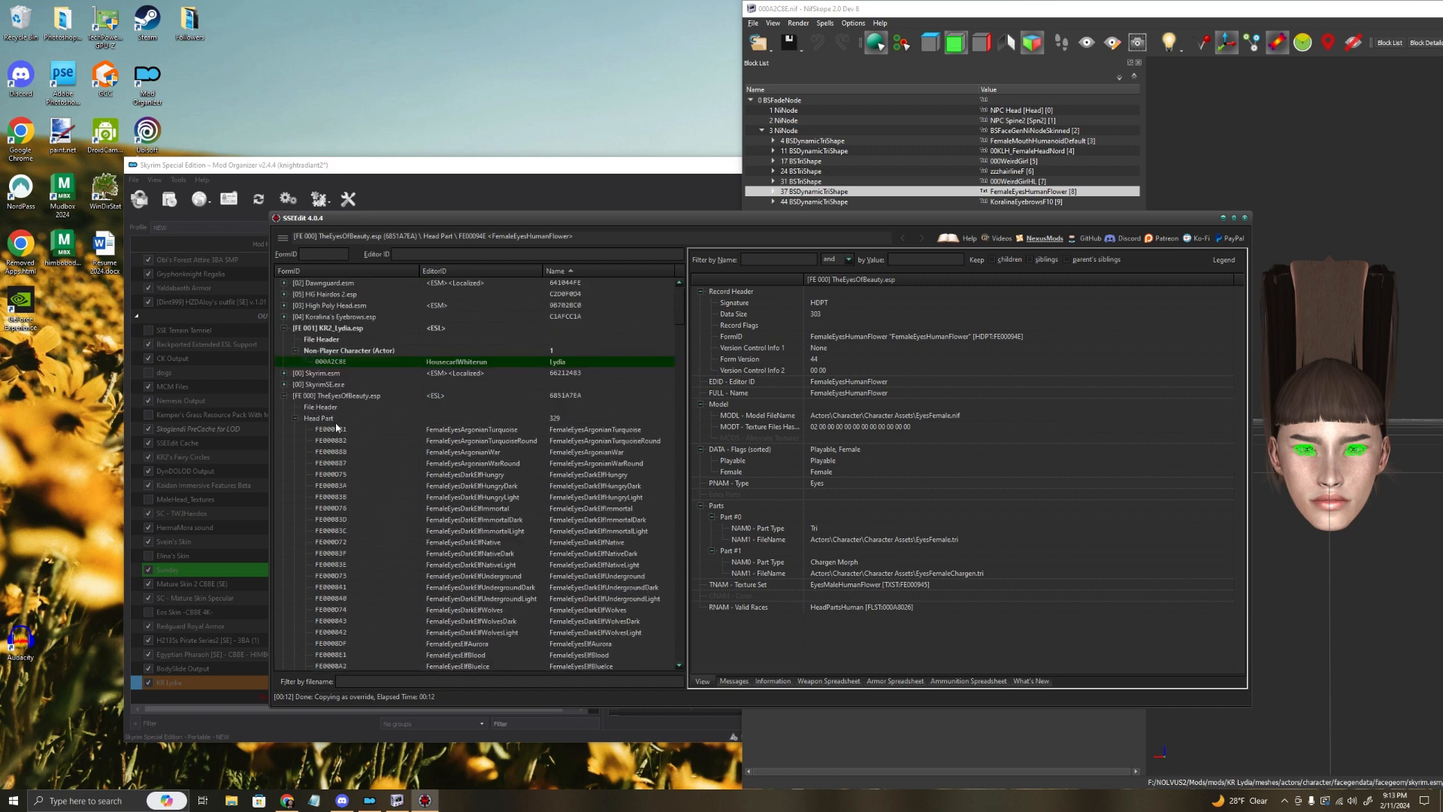
{"action": "left_click", "coordinate": [367, 361]}
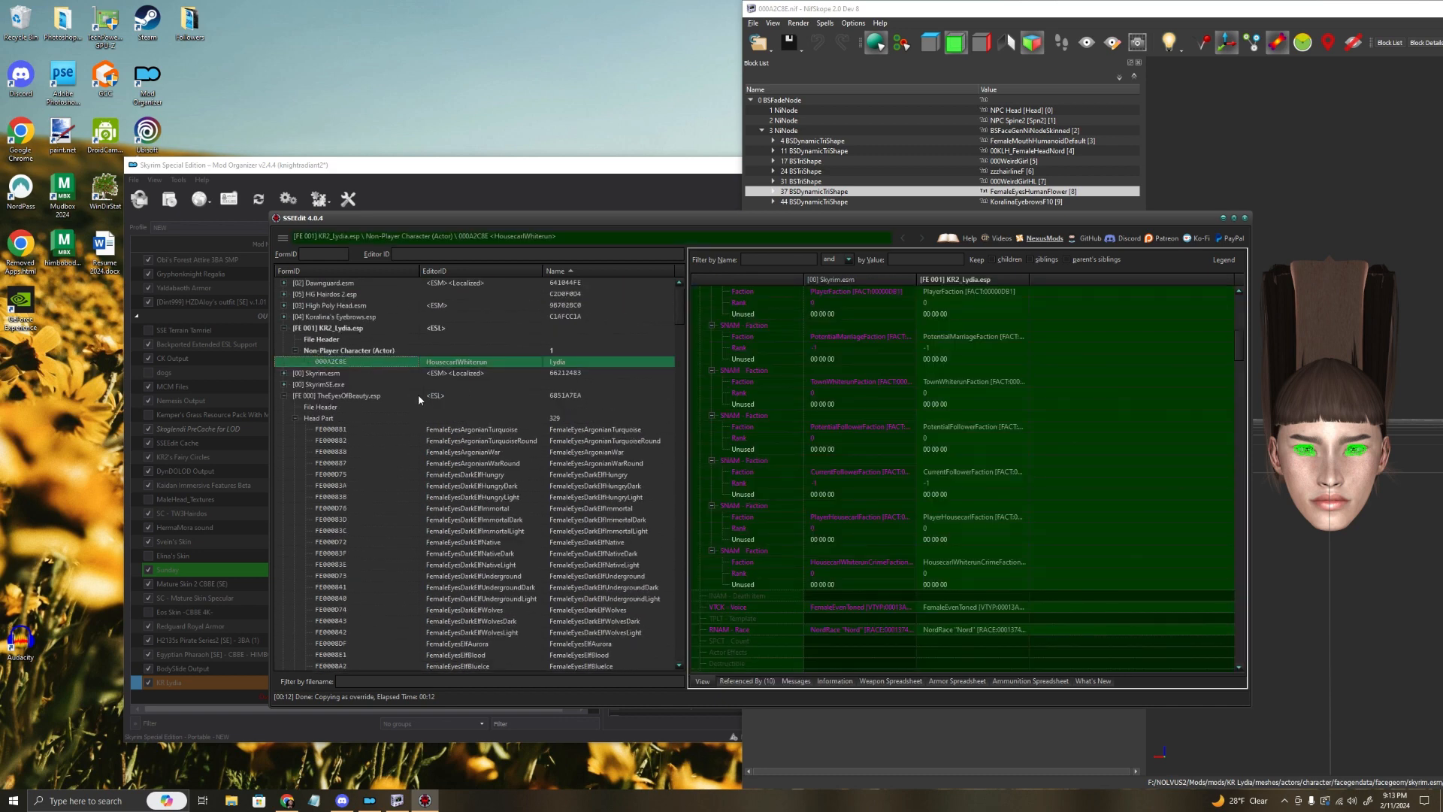
{"action": "scroll", "coordinate": [1045, 620], "scroll_direction": "down", "scroll_amount": 7}
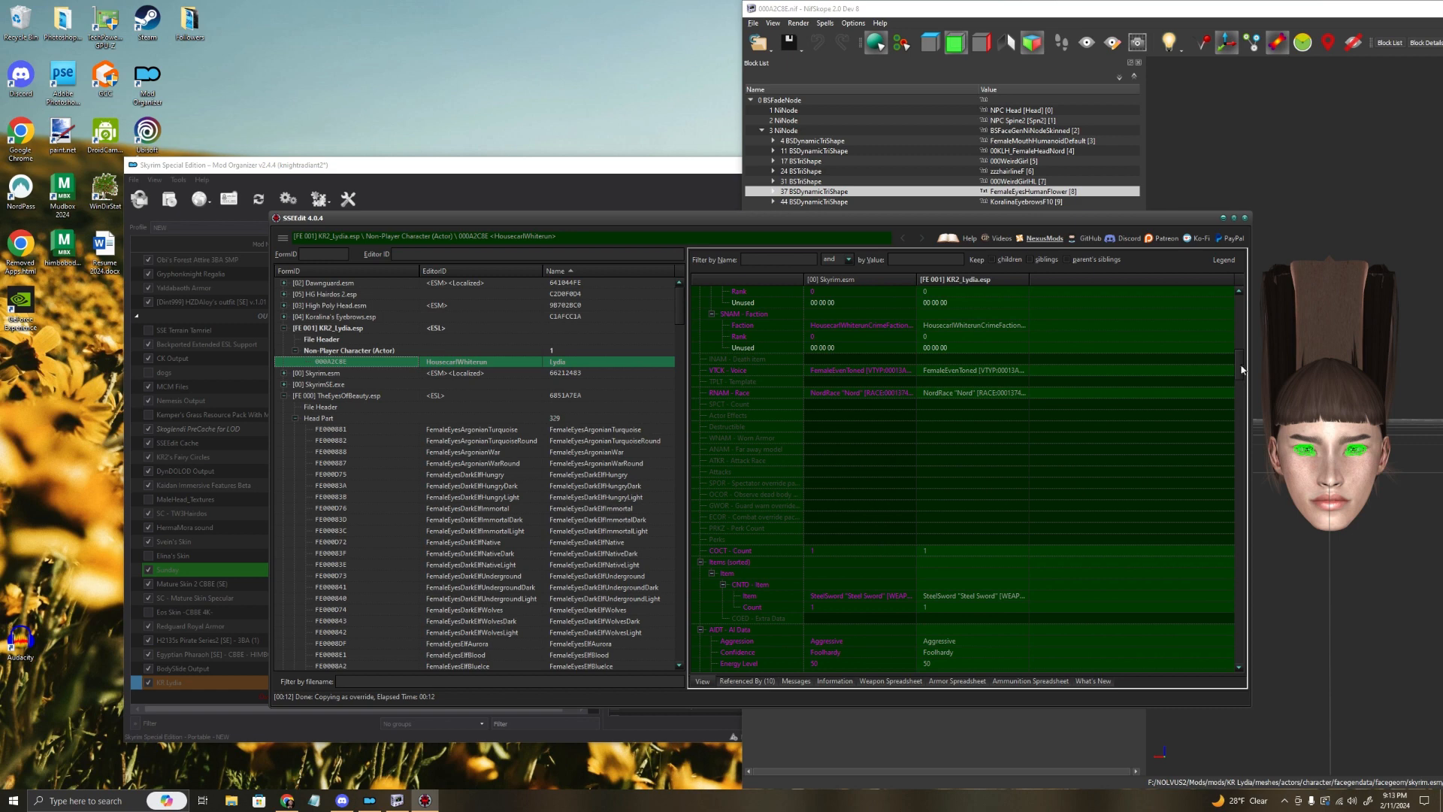
{"action": "mouse_move", "coordinate": [1245, 366]}
{"action": "left_mouse_down"}
{"action": "mouse_move", "coordinate": [1229, 574]}
{"action": "mouse_move", "coordinate": [1260, 446]}
{"action": "left_mouse_up"}
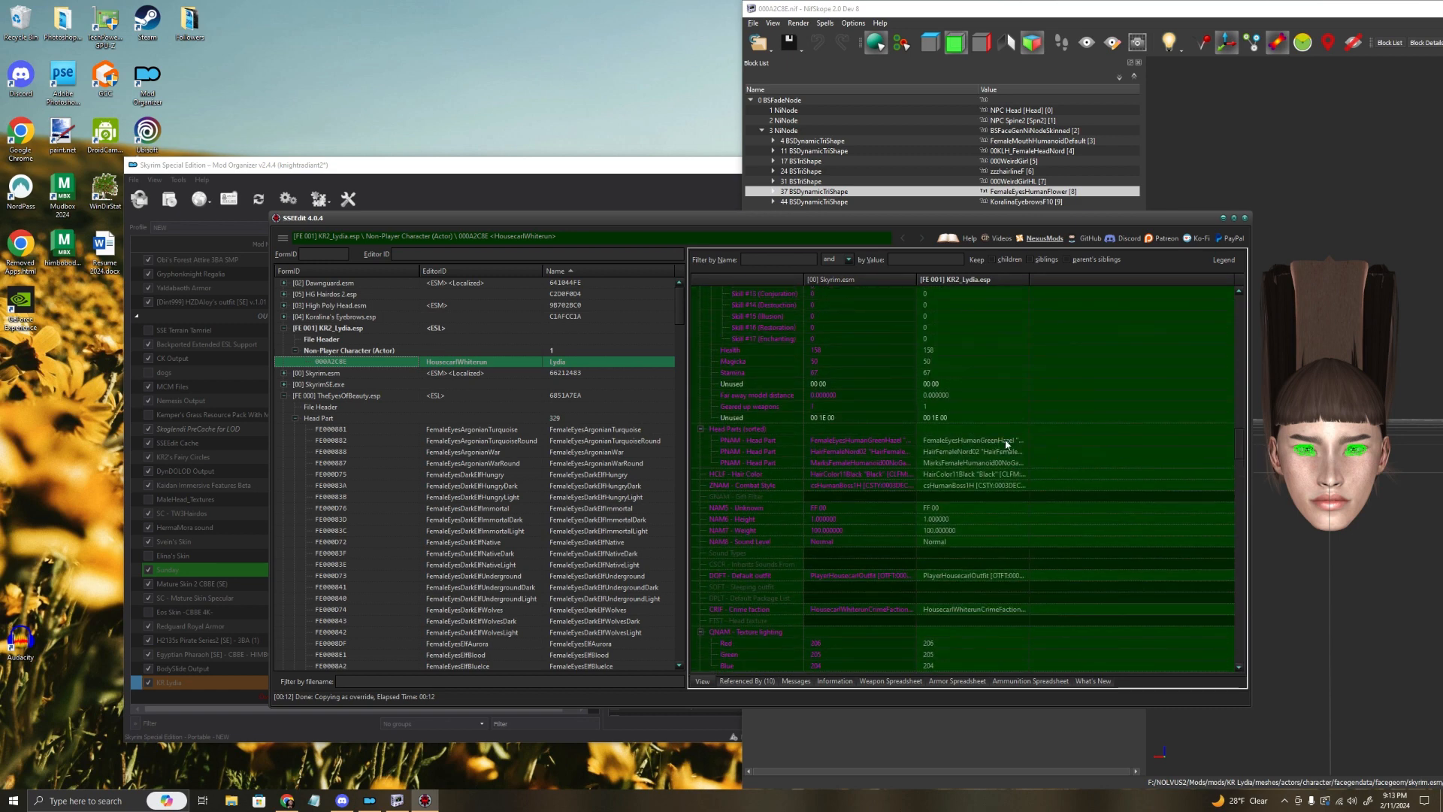
Step: Try to set the FemaleEyesHumanGreenHazel head part in Lydia's KR2_Lydia.esp record to FemaleEyesHumanFlower's form ID, FE00094E
{"action": "scroll", "coordinate": [535, 530], "scroll_direction": "down", "scroll_amount": 15}
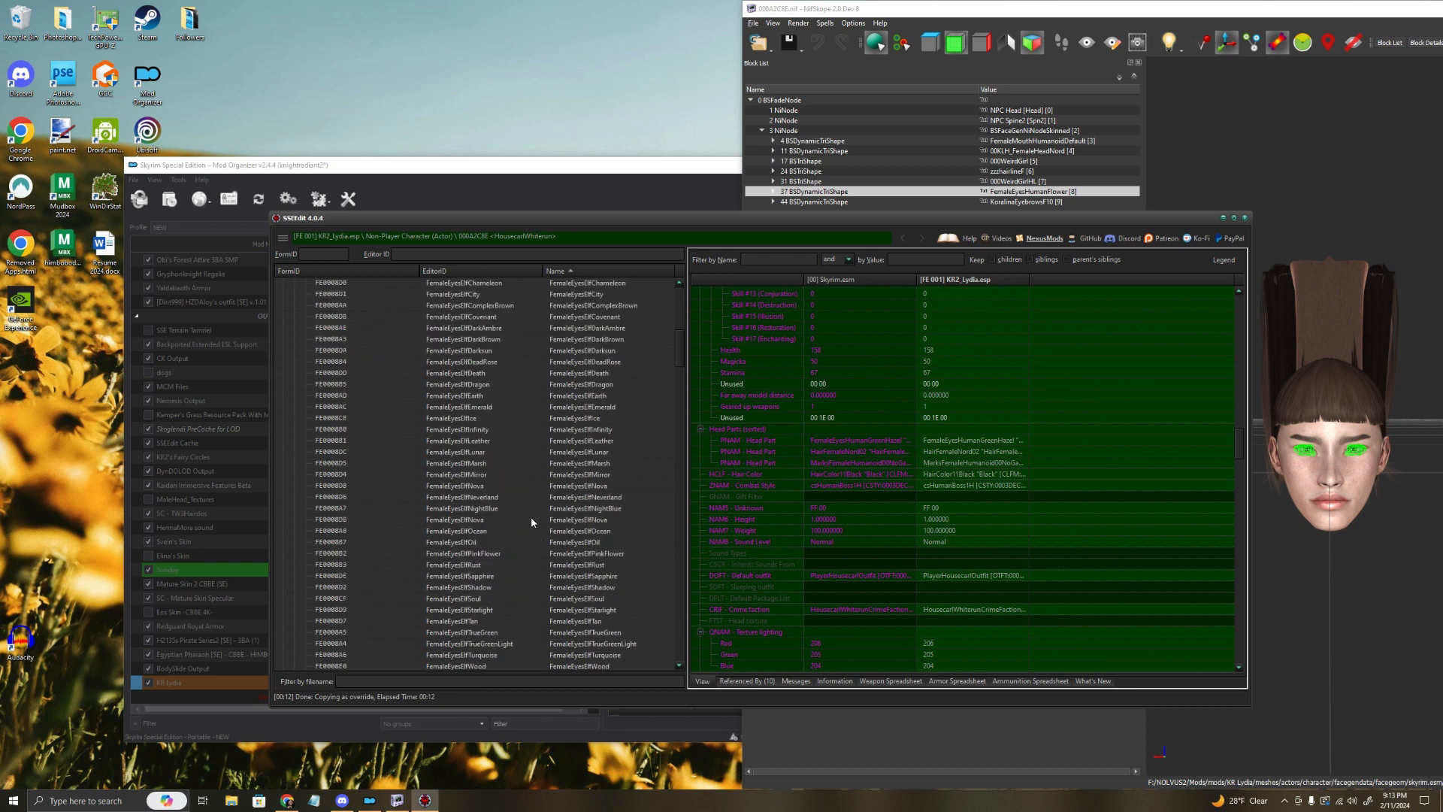
{"action": "scroll", "coordinate": [533, 526], "scroll_direction": "down", "scroll_amount": 10}
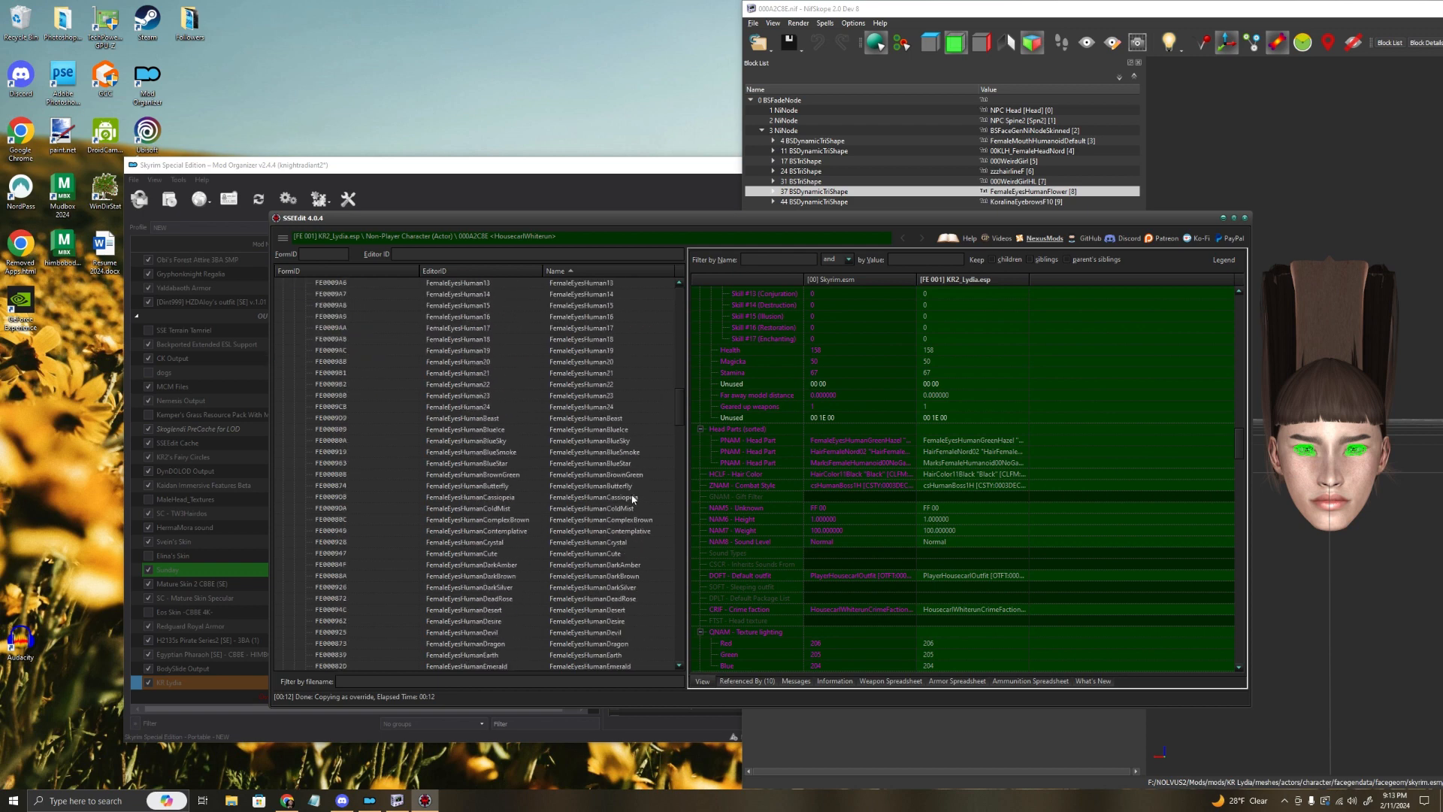
{"action": "scroll", "coordinate": [606, 466], "scroll_direction": "down", "scroll_amount": 4}
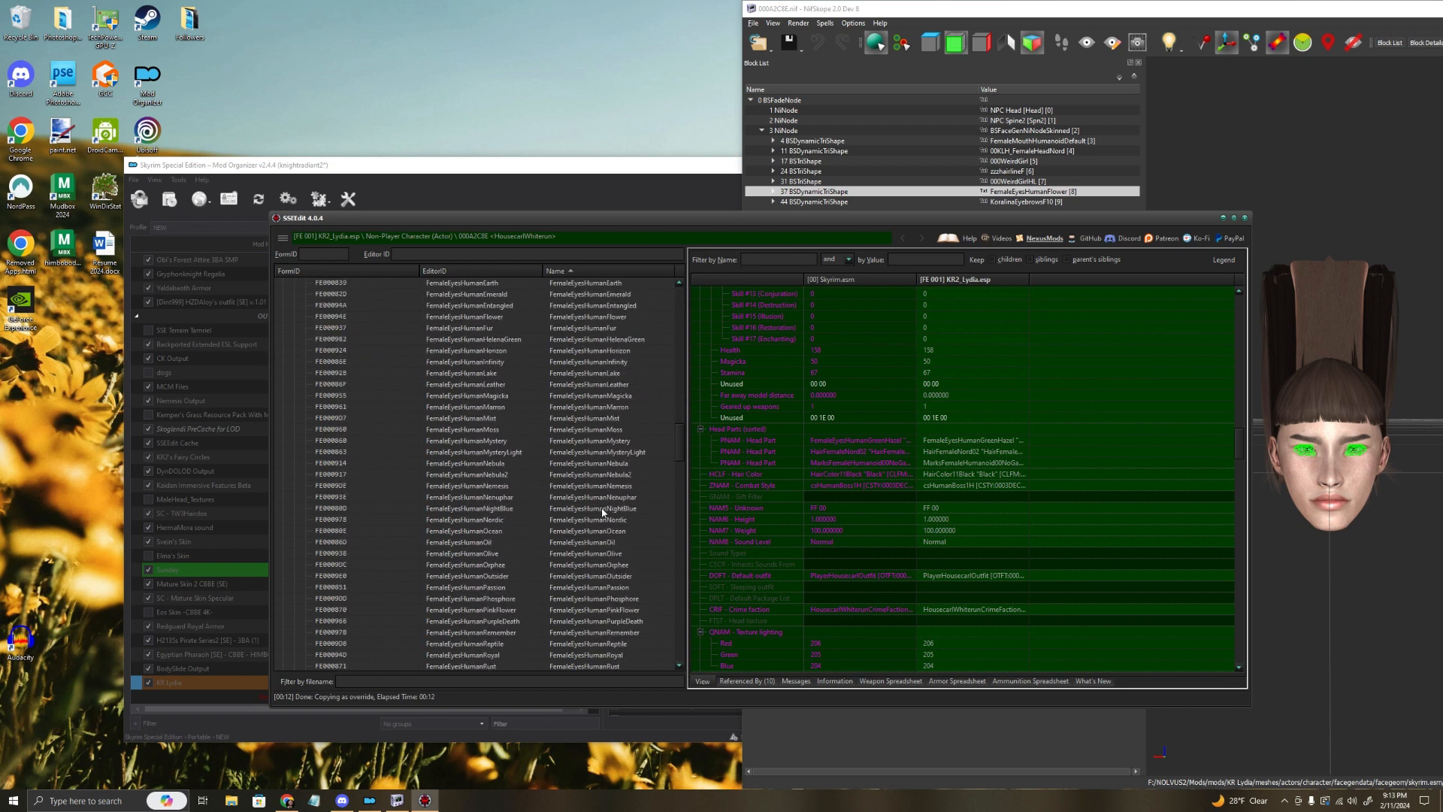
{"action": "scroll", "coordinate": [634, 524], "scroll_direction": "up", "scroll_amount": 1}
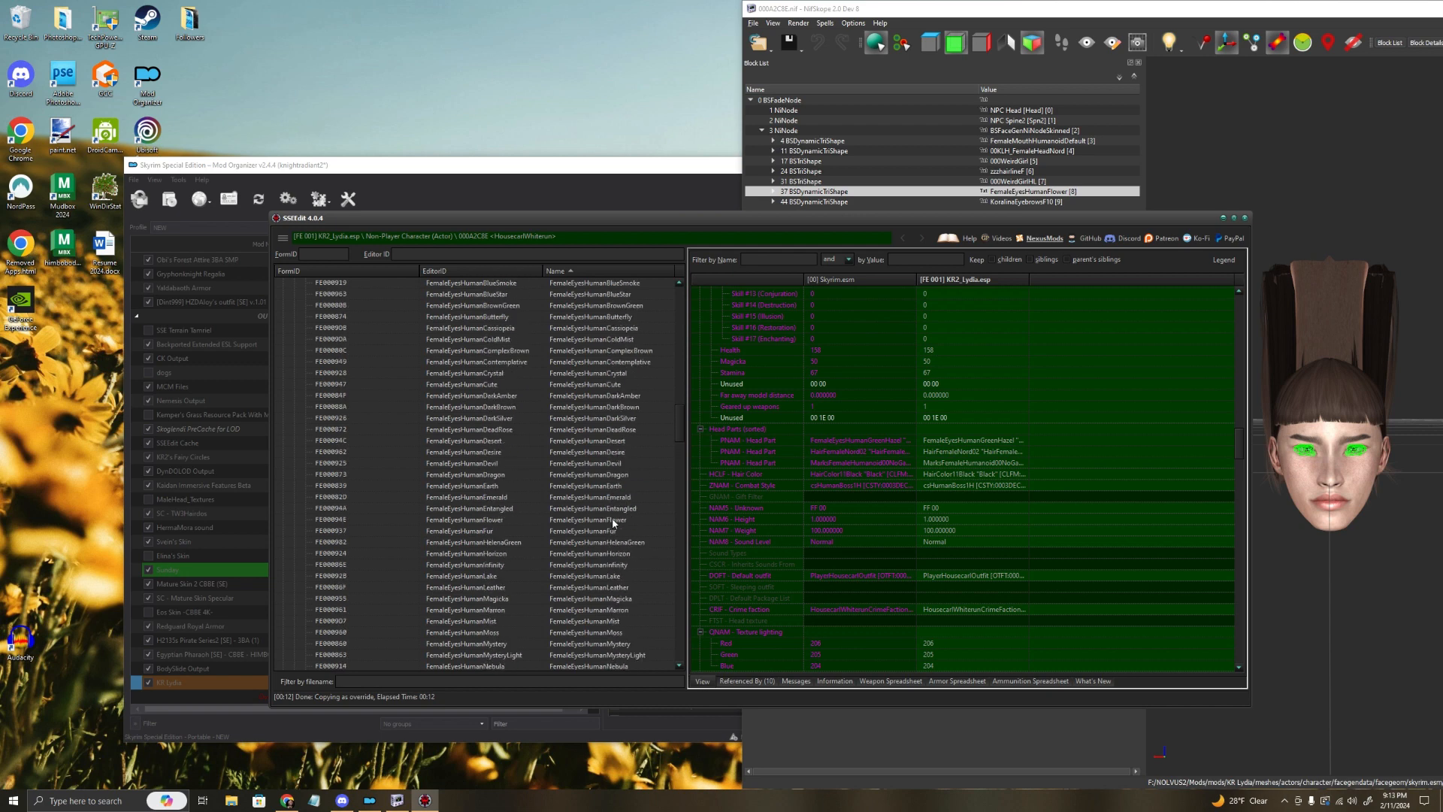
{"action": "right_click", "coordinate": [969, 442]}
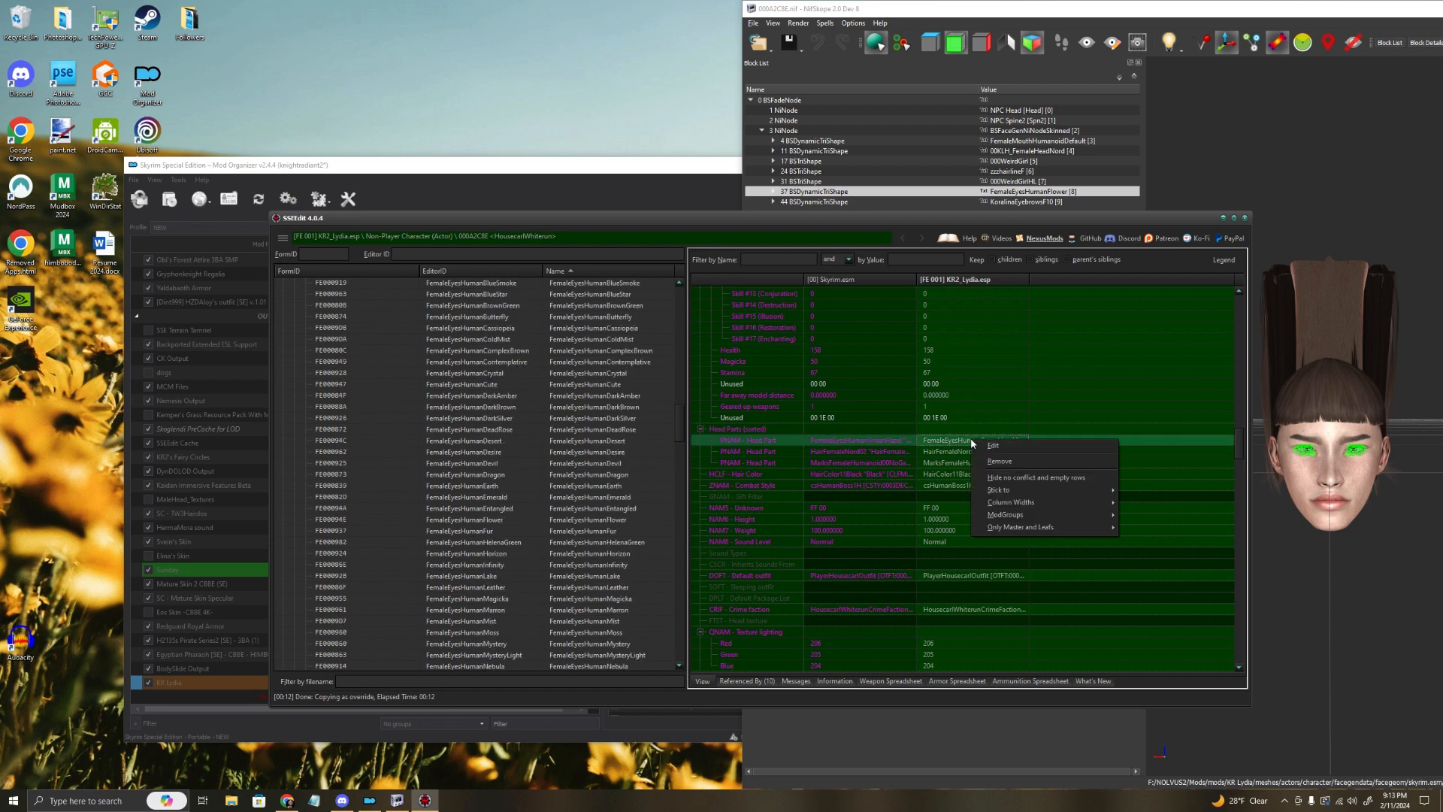
{"action": "left_click", "coordinate": [994, 446]}
{"action": "left_click_drag", "start_coordinate": [781, 366], "coordinate": [454, 532]}
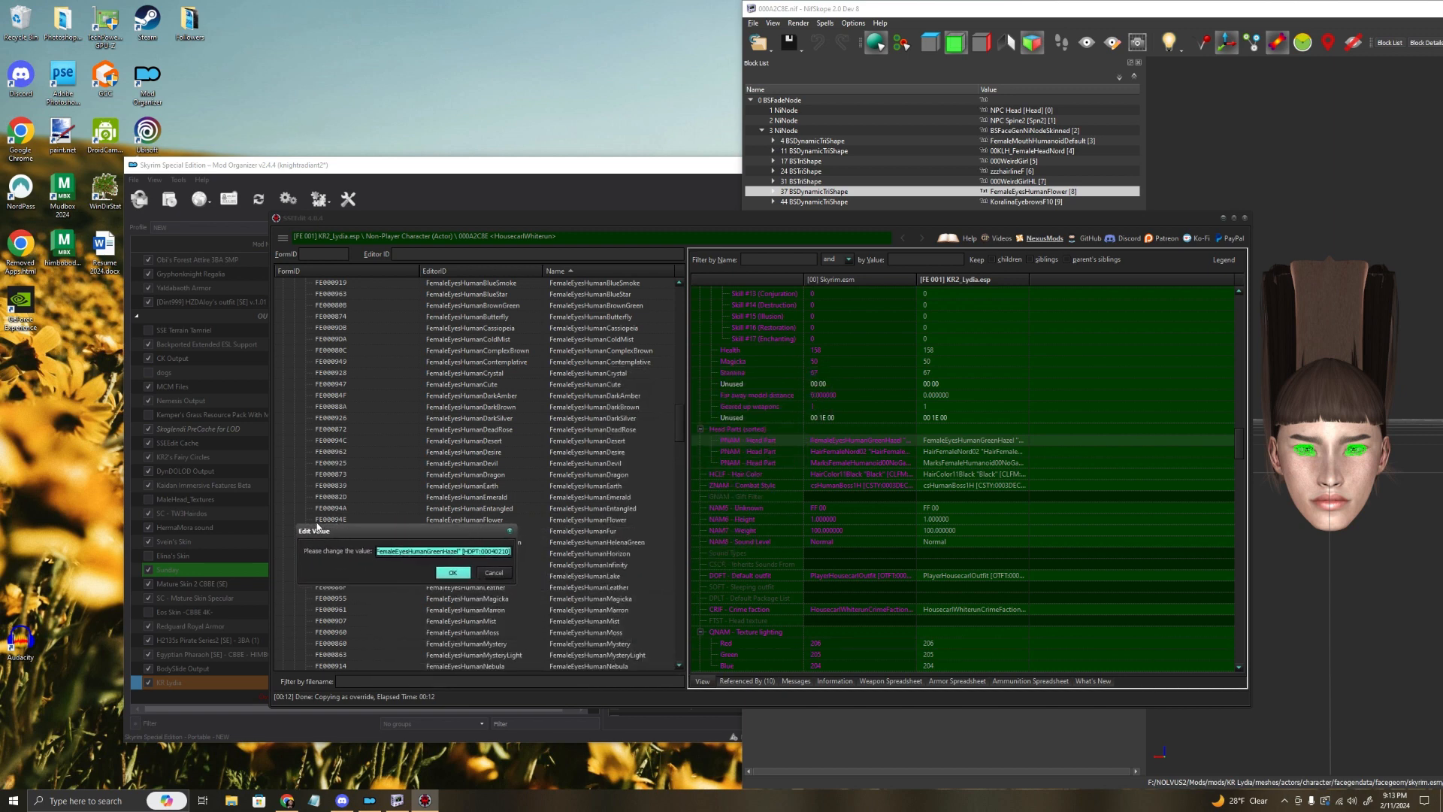
{"action": "type", "text": "fe00094e"}
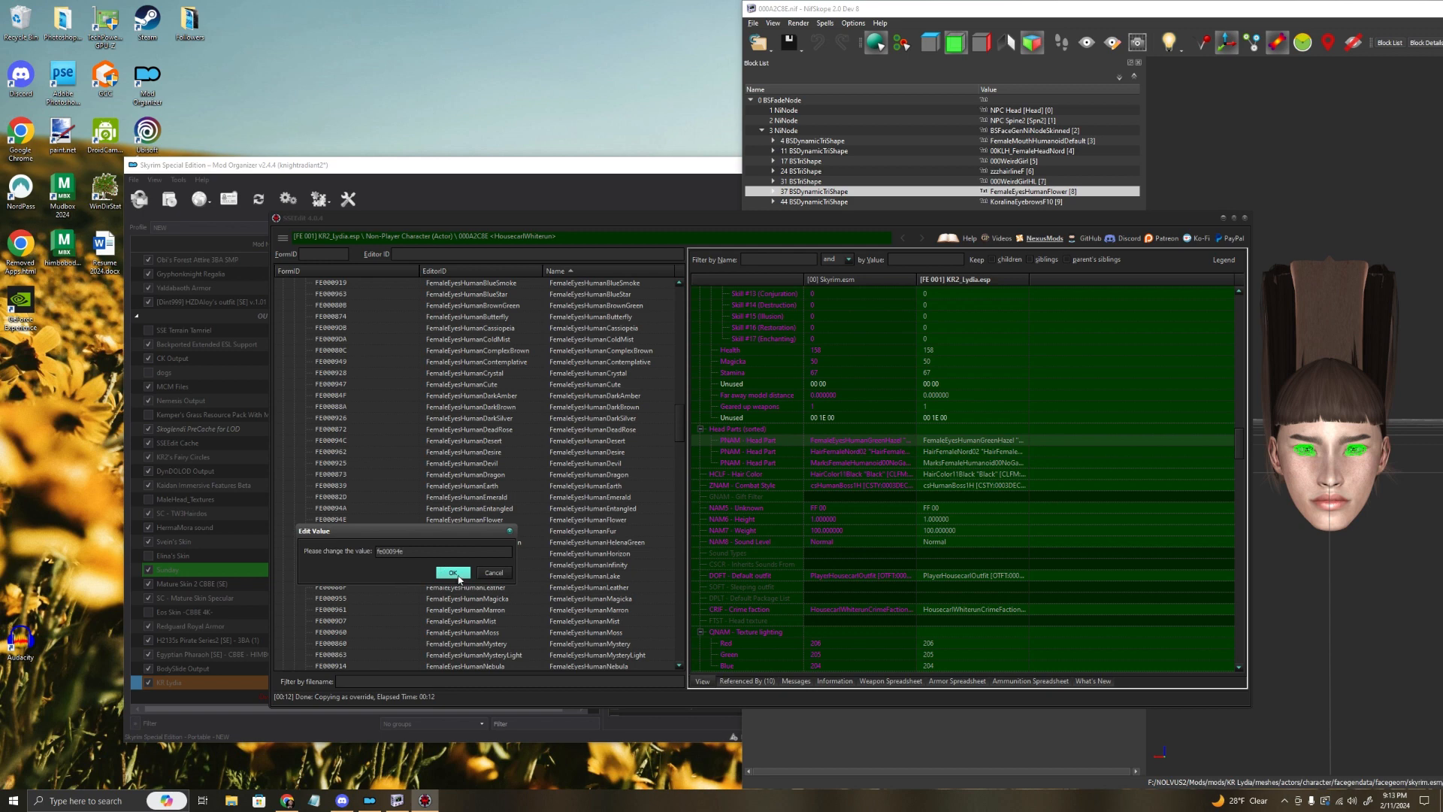
{"action": "left_click", "coordinate": [453, 574]}
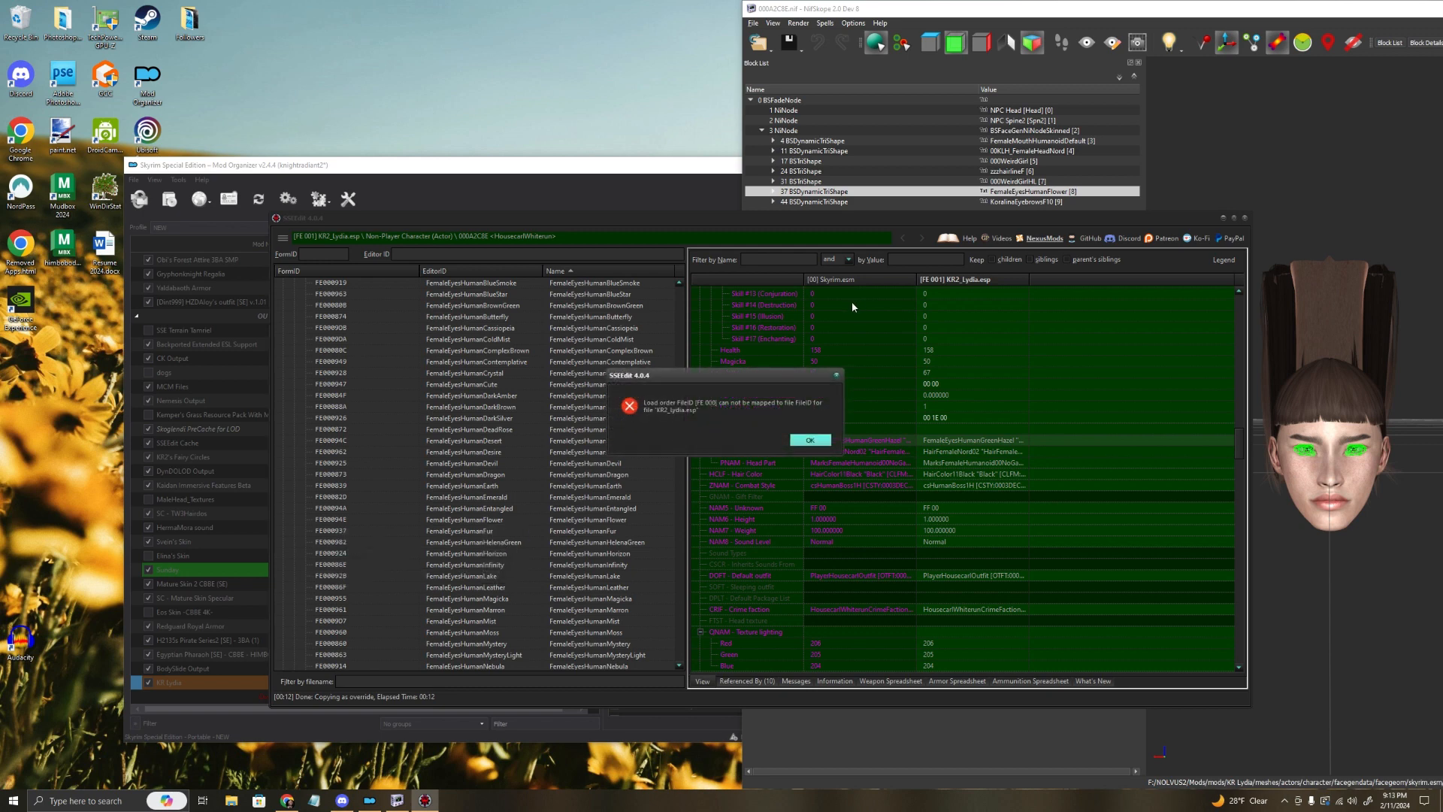
{"action": "left_click", "coordinate": [812, 446]}
{"action": "left_click", "coordinate": [808, 440]}
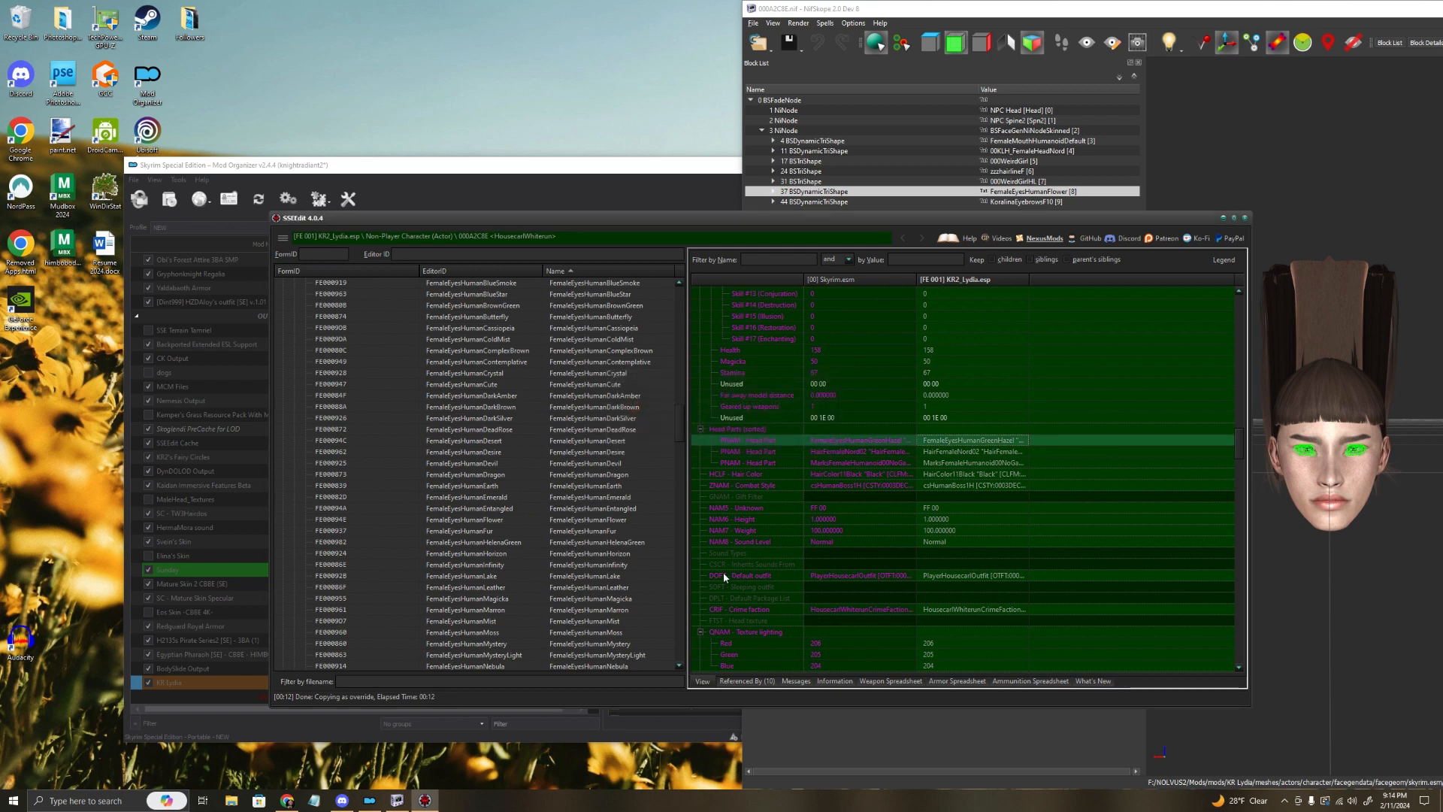
Step: Sort the records by FormID and look through the load order and head parts of TheEyesOfBeauty.esp
{"action": "left_click_drag", "start_coordinate": [687, 427], "coordinate": [722, 278]}
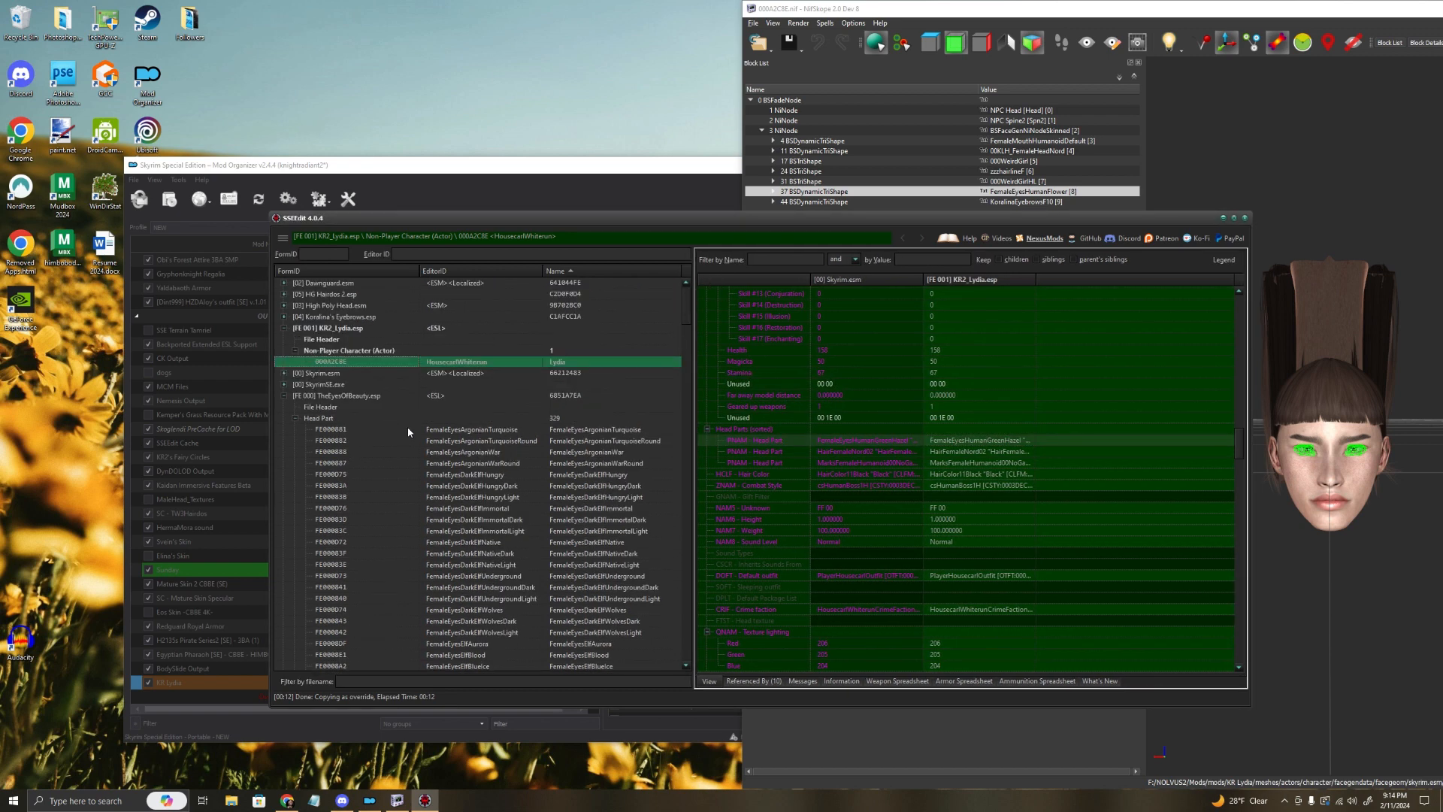
{"action": "left_click", "coordinate": [348, 272]}
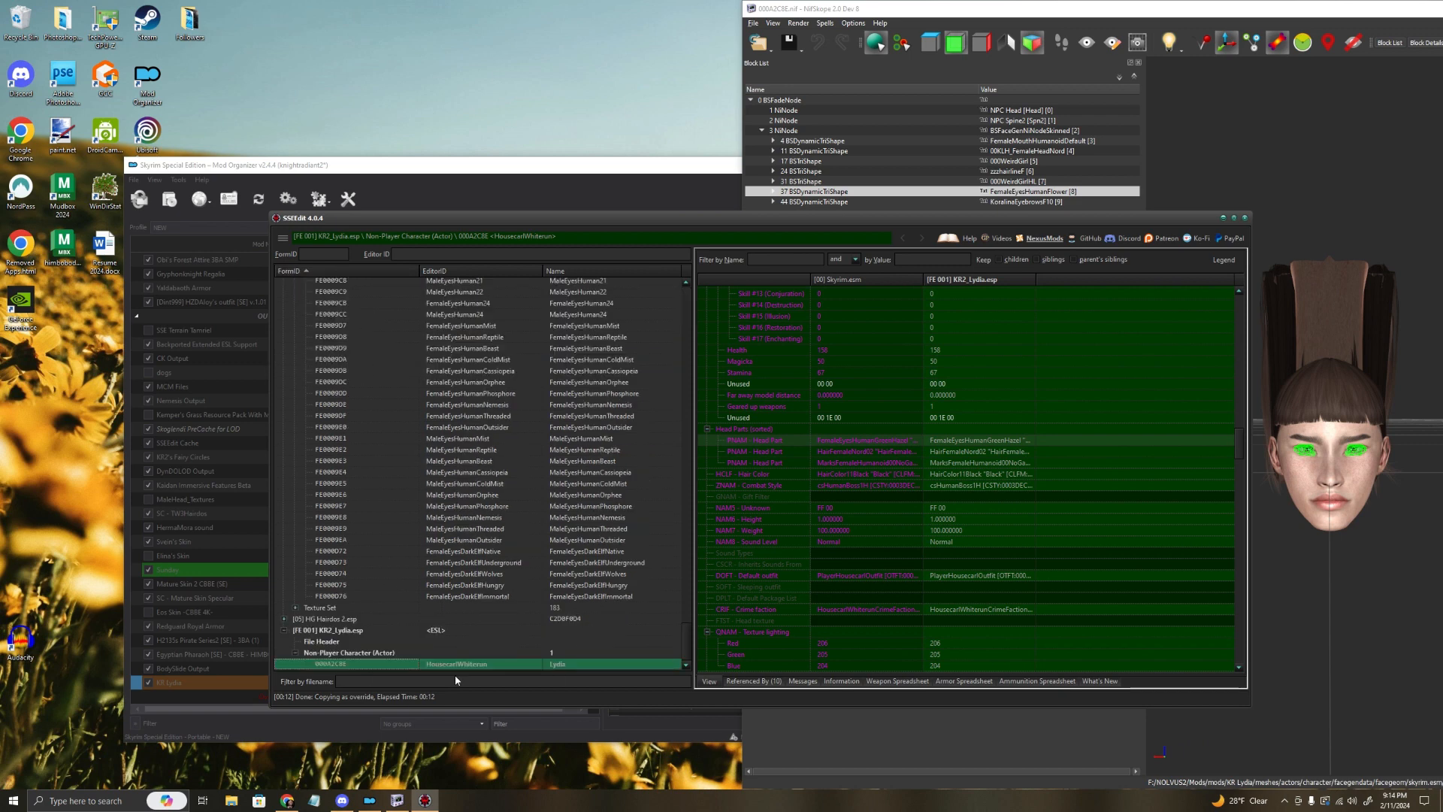
{"action": "scroll", "coordinate": [487, 632], "scroll_direction": "up", "scroll_amount": 15}
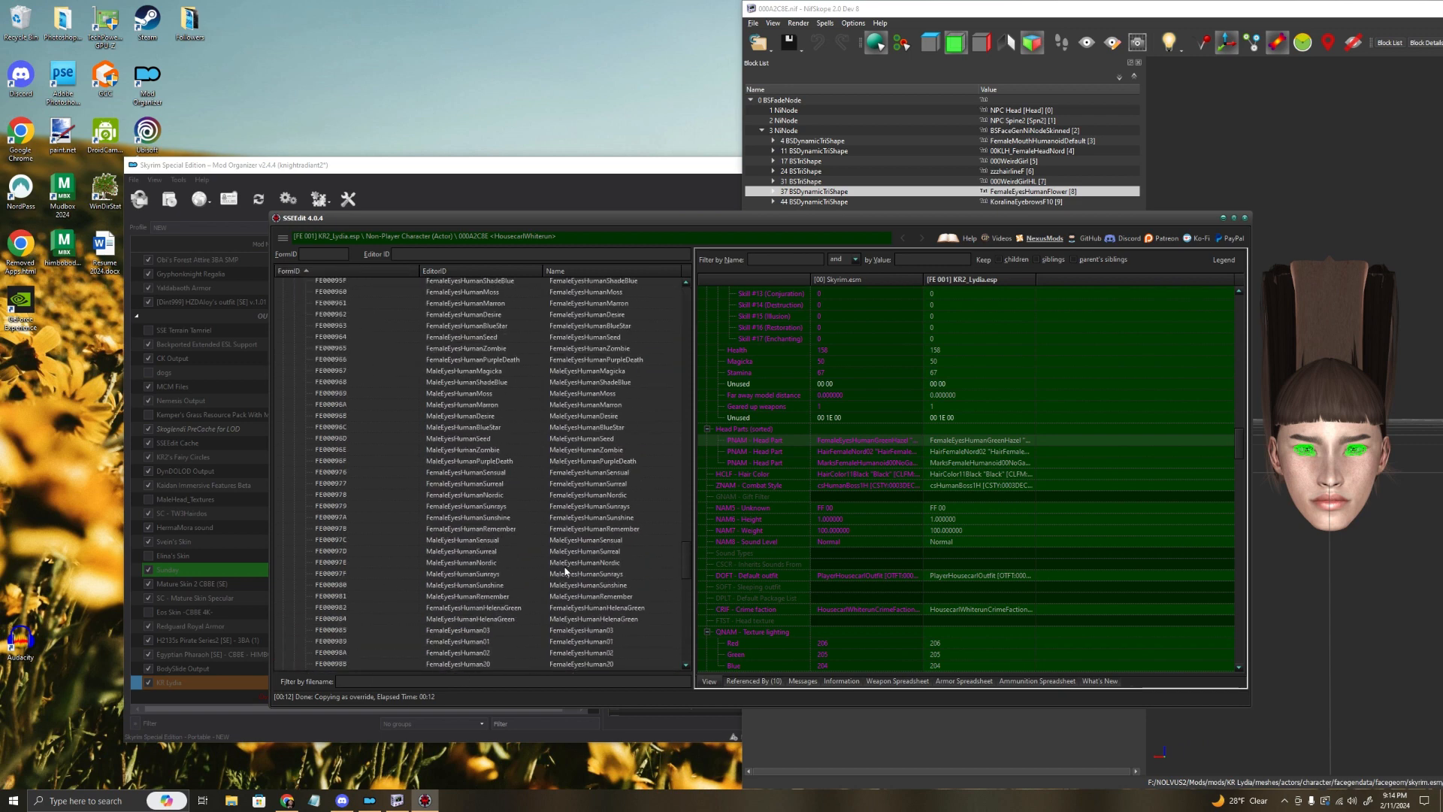
{"action": "scroll", "coordinate": [570, 566], "scroll_direction": "down", "scroll_amount": 12}
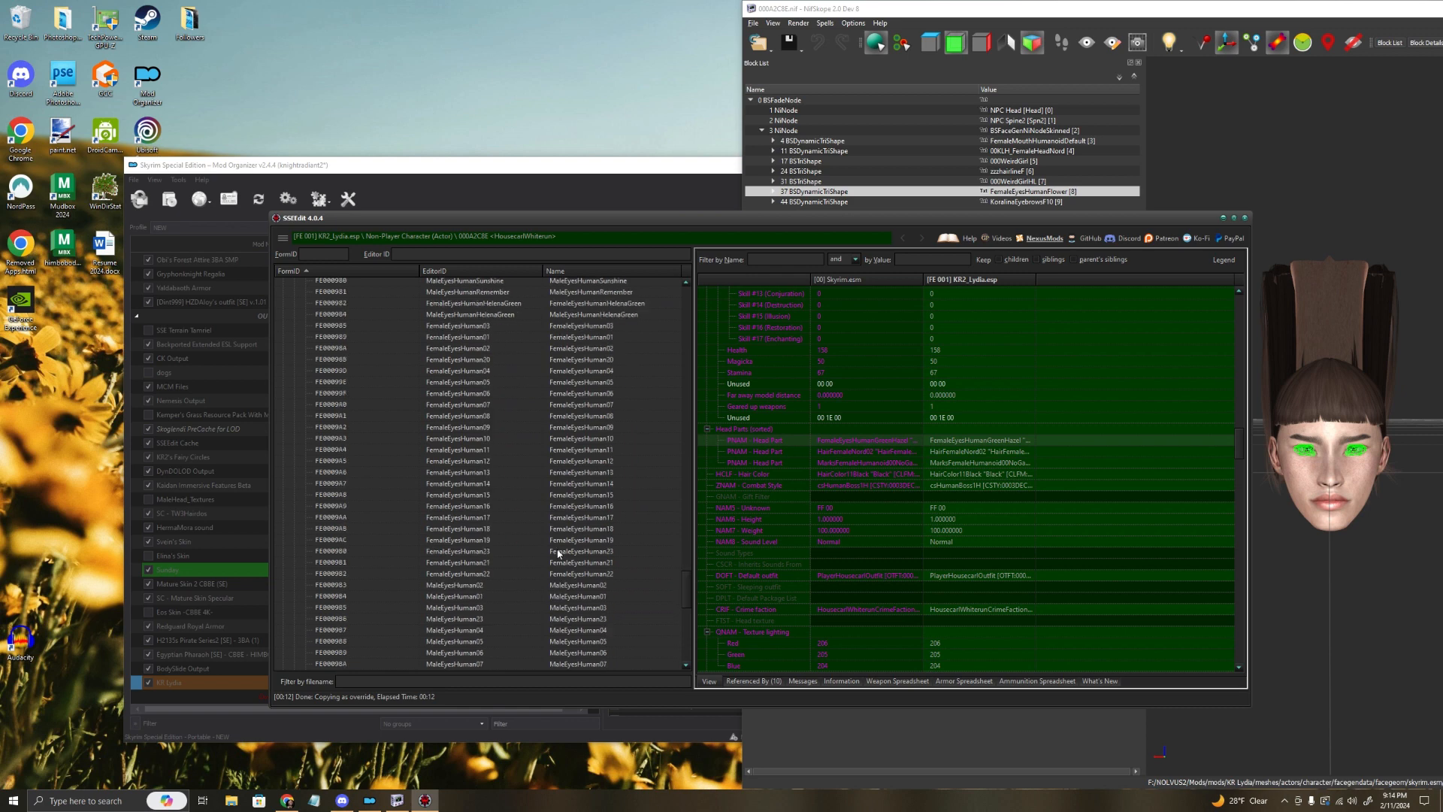
{"action": "scroll", "coordinate": [570, 551], "scroll_direction": "up", "scroll_amount": 20}
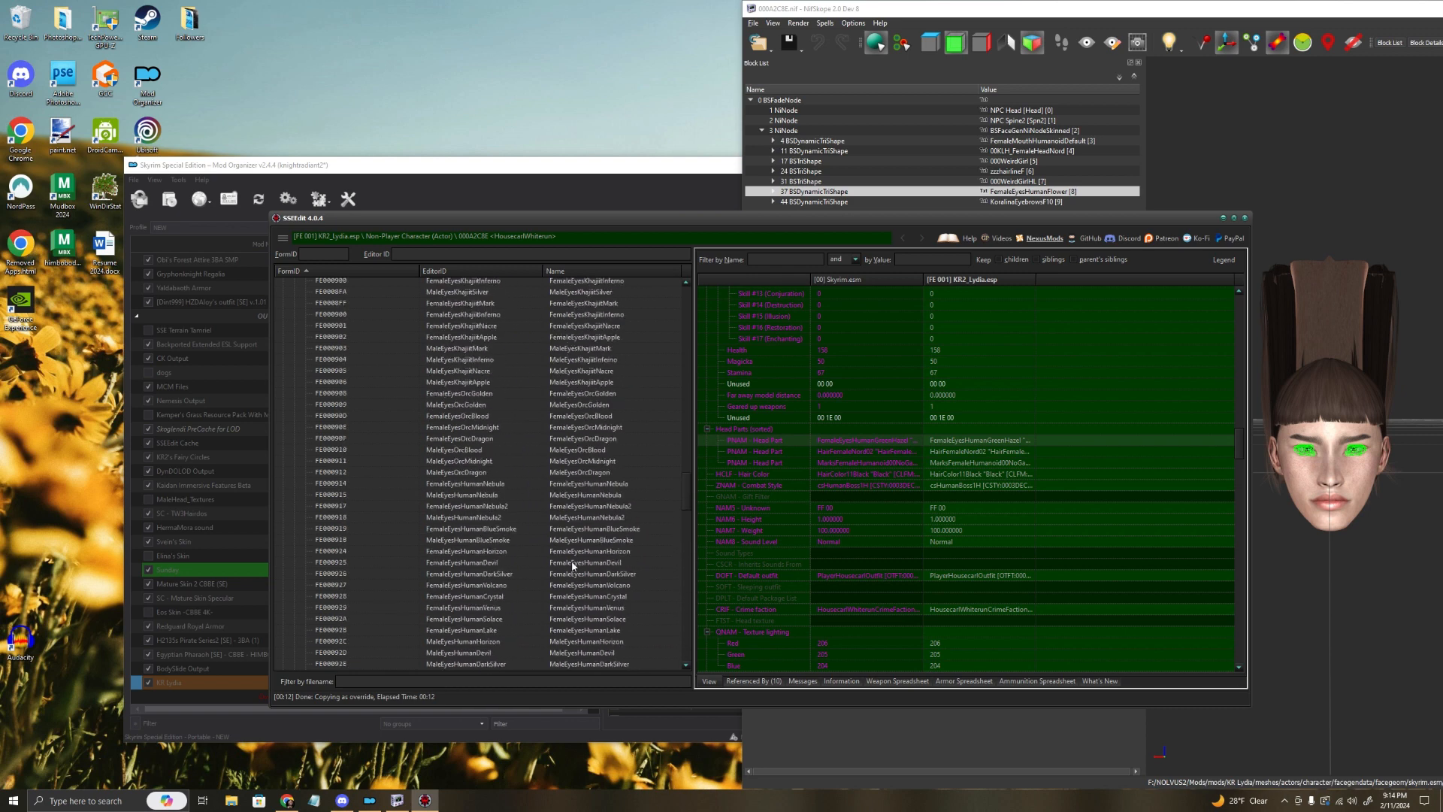
{"action": "scroll", "coordinate": [571, 566], "scroll_direction": "up", "scroll_amount": 20}
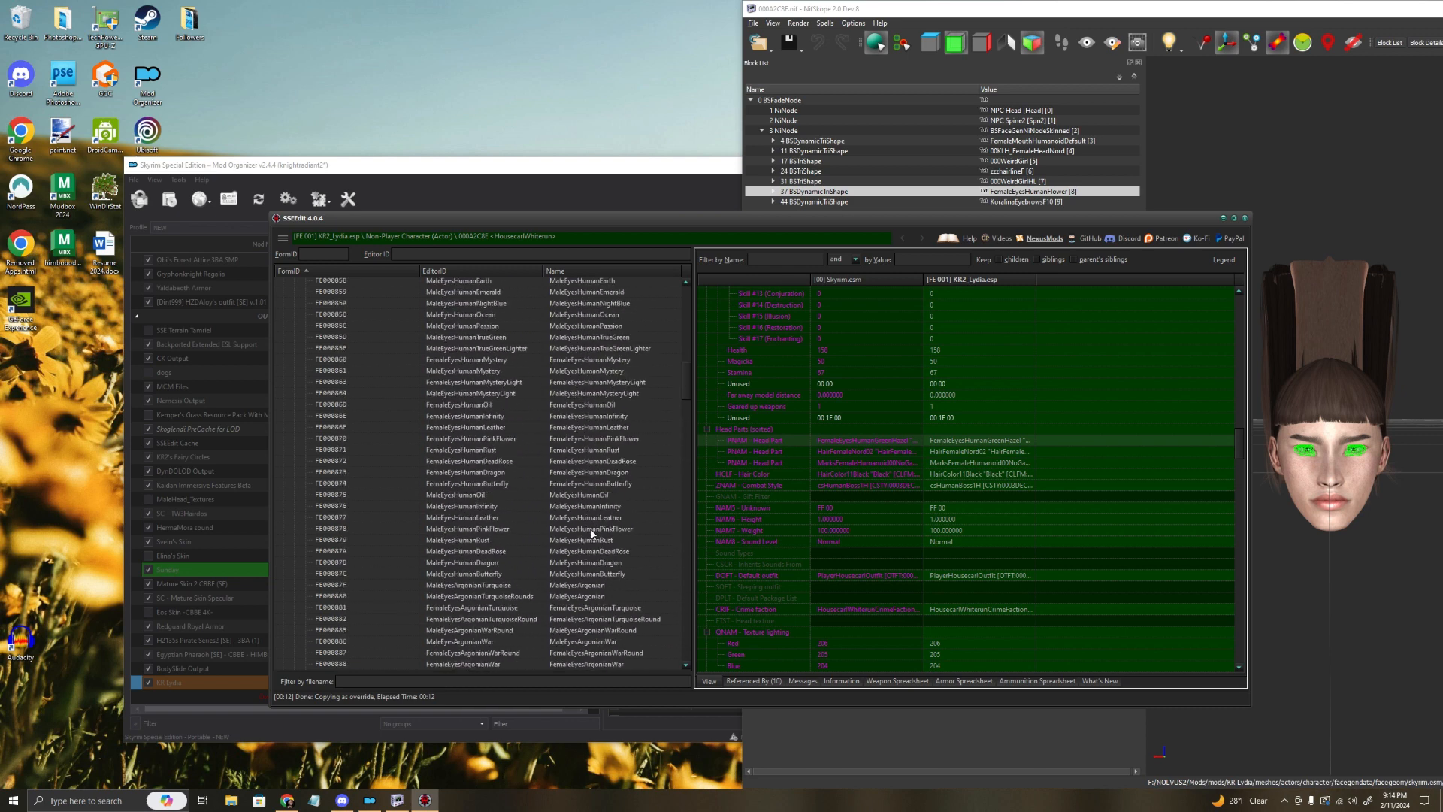
{"action": "scroll", "coordinate": [596, 543], "scroll_direction": "up", "scroll_amount": 20}
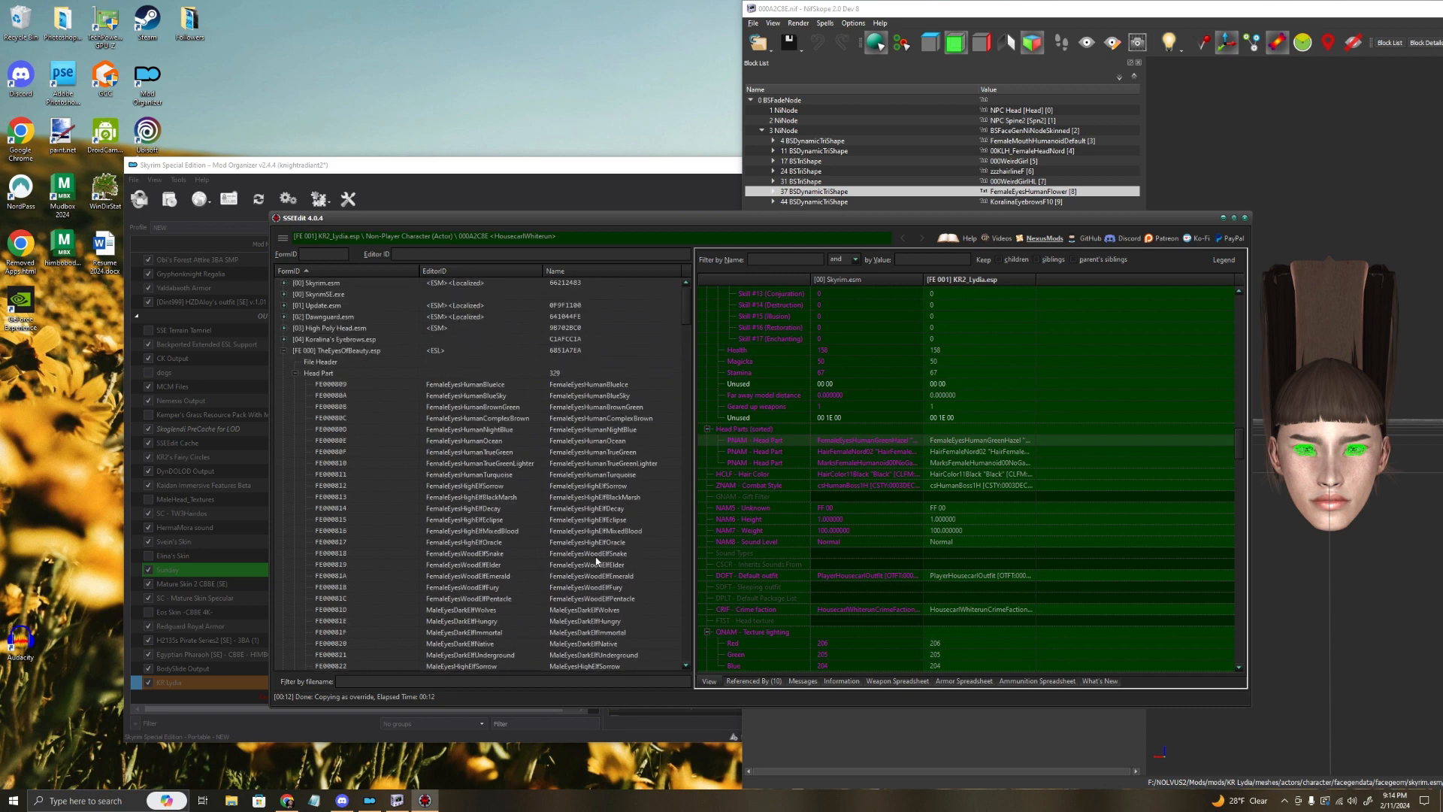
Step: Look through the head parts available for the eye entry in Lydia's KR2_Lydia.esp record without changing it
{"action": "double_click", "coordinate": [1004, 444]}
{"action": "left_click", "coordinate": [1031, 441]}
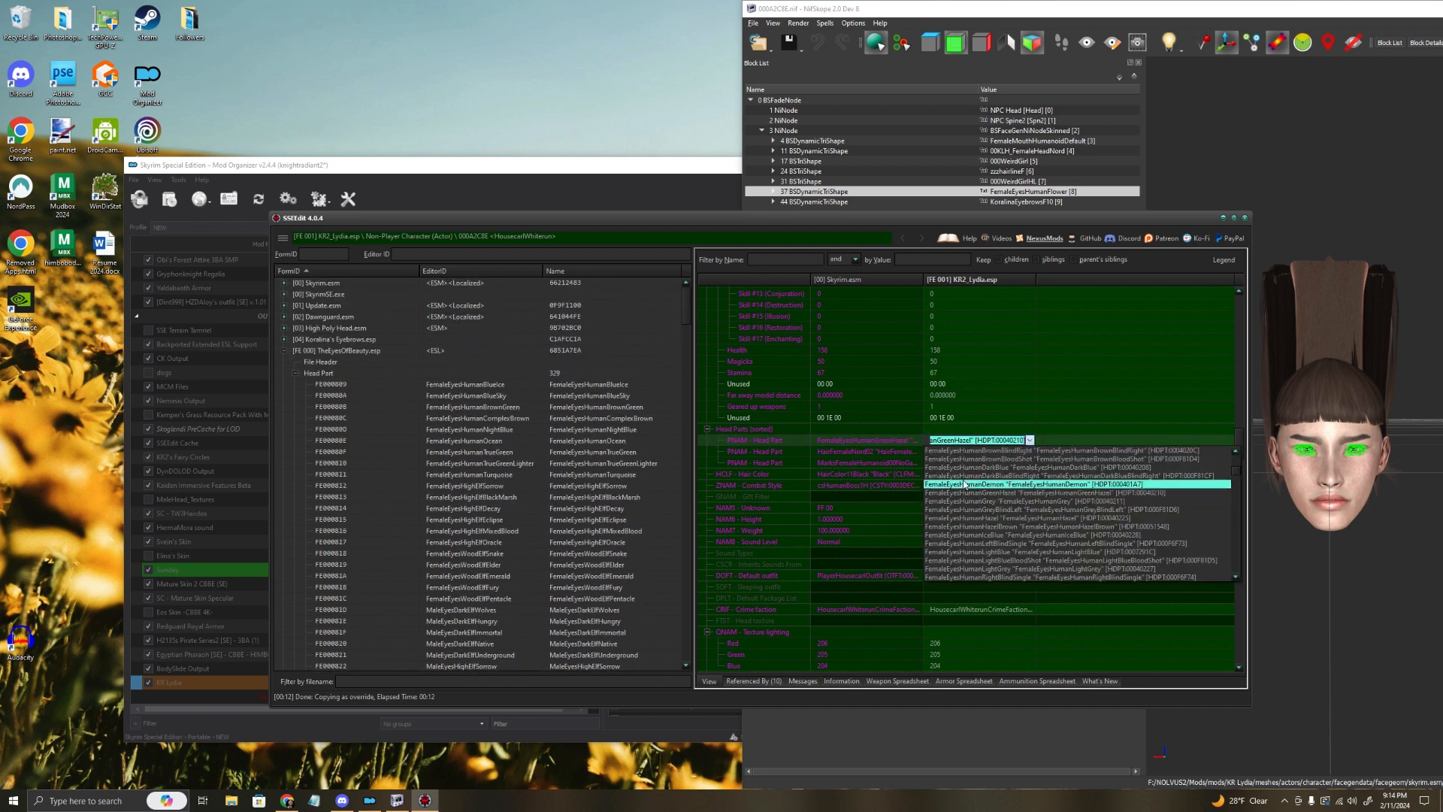
{"action": "scroll", "coordinate": [997, 498], "scroll_direction": "up", "scroll_amount": 1}
{"action": "scroll", "coordinate": [996, 498], "scroll_direction": "up", "scroll_amount": 2}
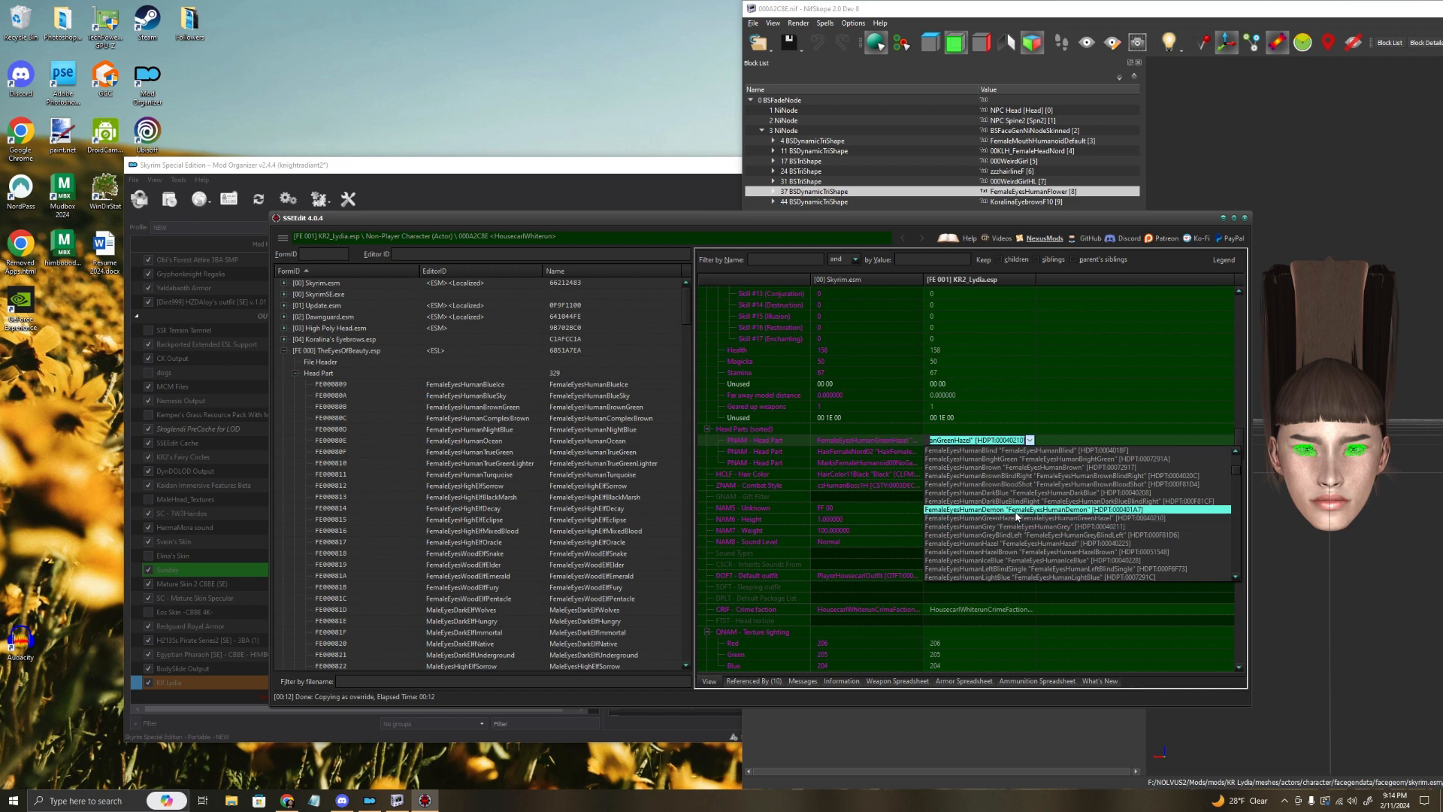
{"action": "left_click", "coordinate": [1088, 405]}
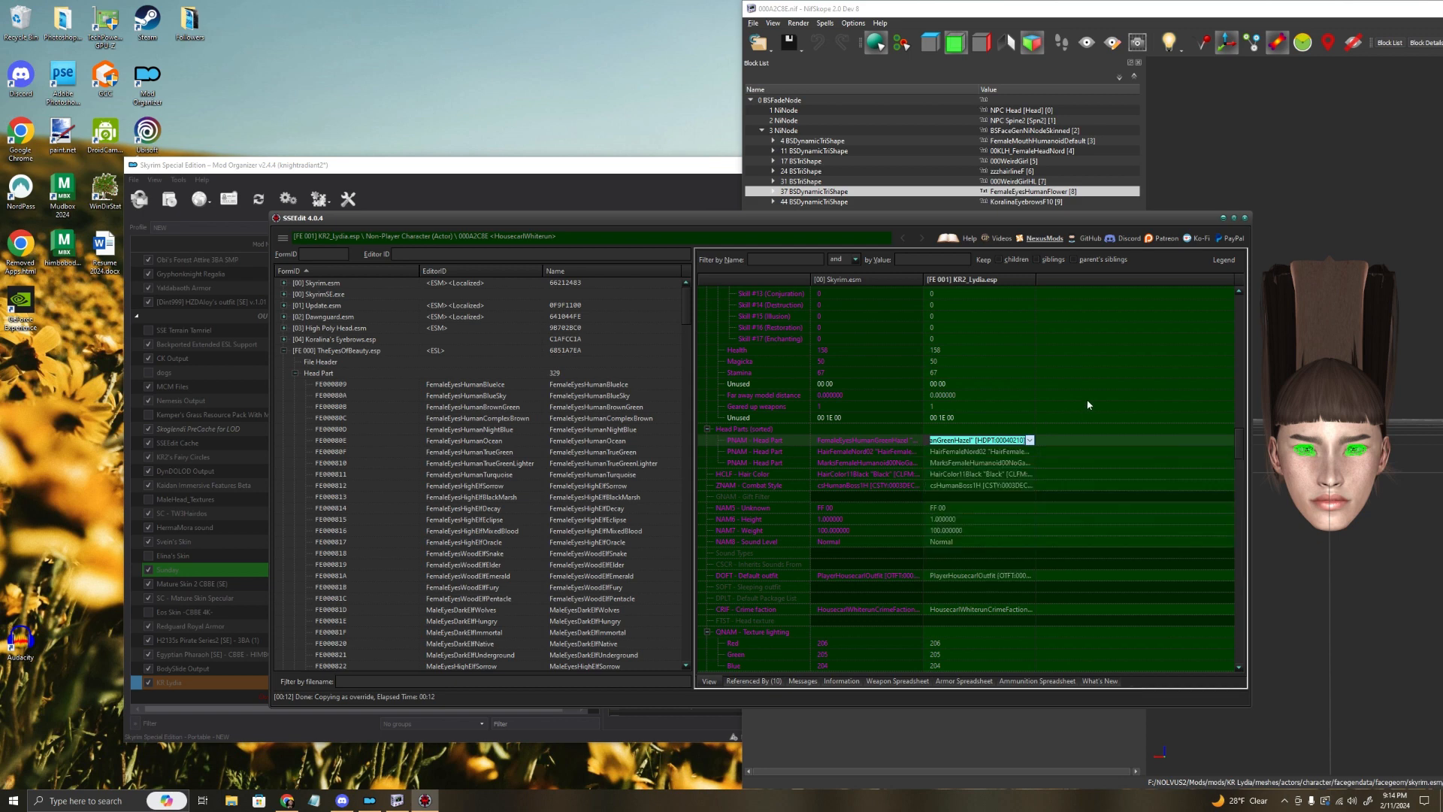
{"action": "left_click", "coordinate": [688, 310]}
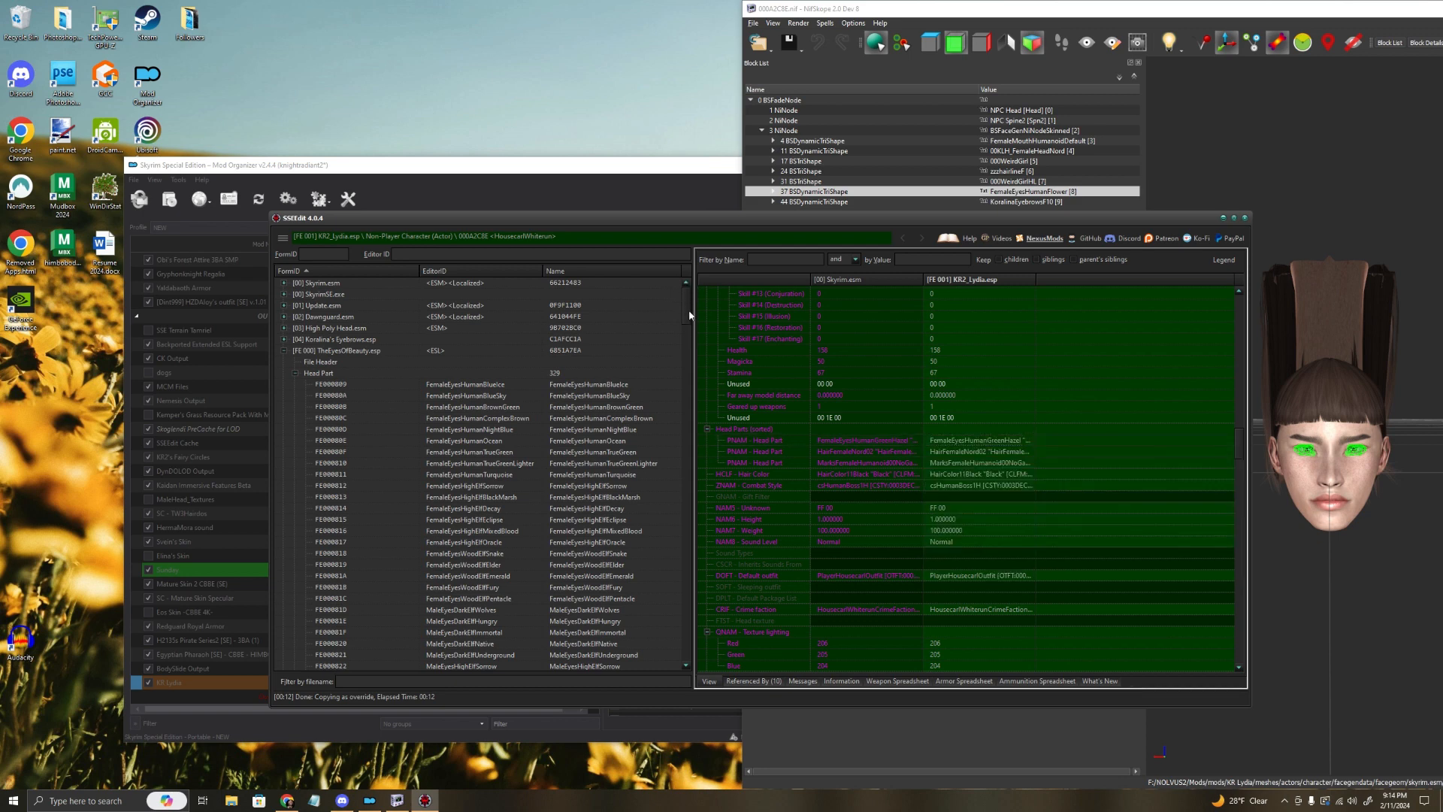
Step: Copy the FemaleEyesHumanFlower head part from TheEyesOfBeauty.esp as an override into KR2_Lydia.esp, adding TheEyesOfBeauty.esp as a master
{"action": "left_click", "coordinate": [328, 351]}
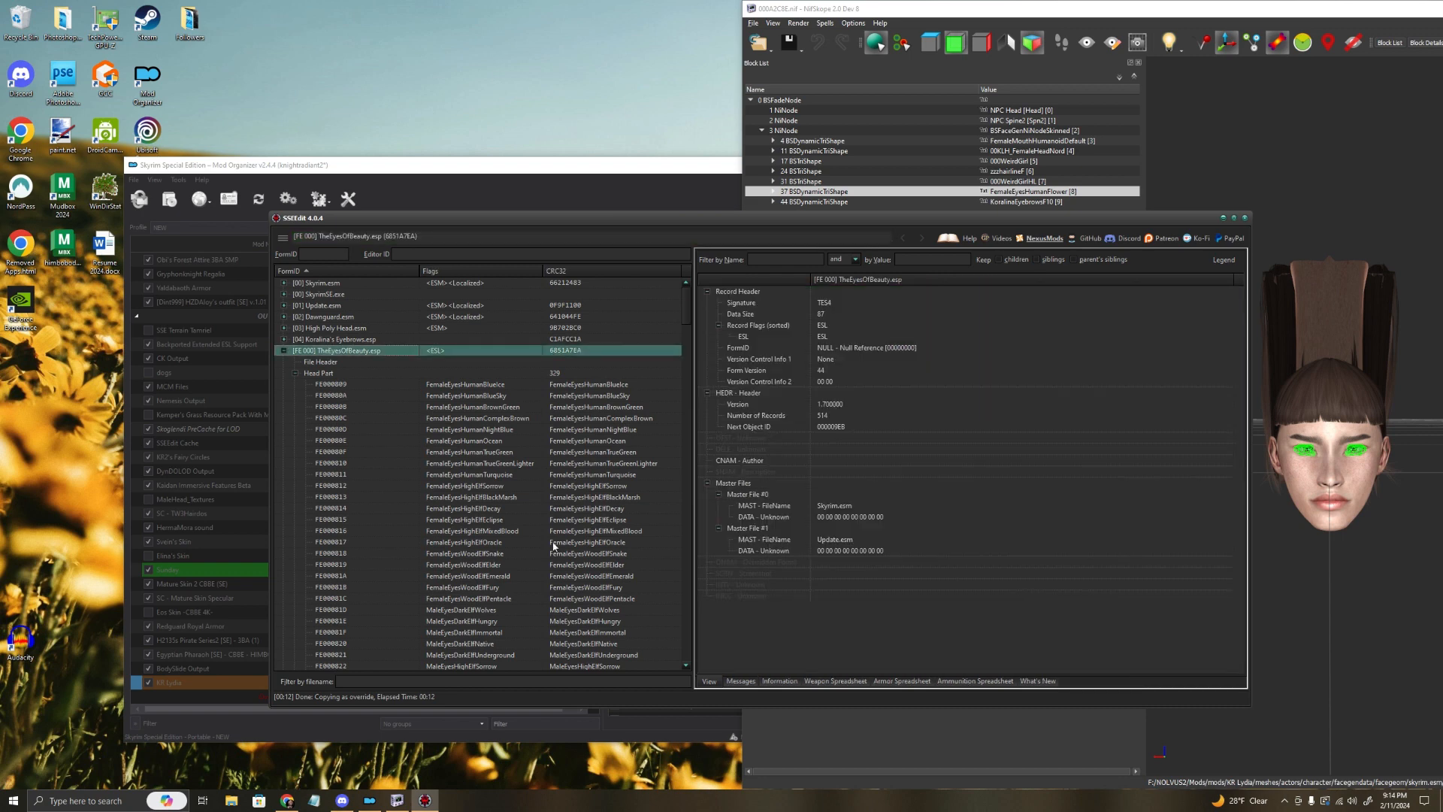
{"action": "left_click", "coordinate": [627, 497]}
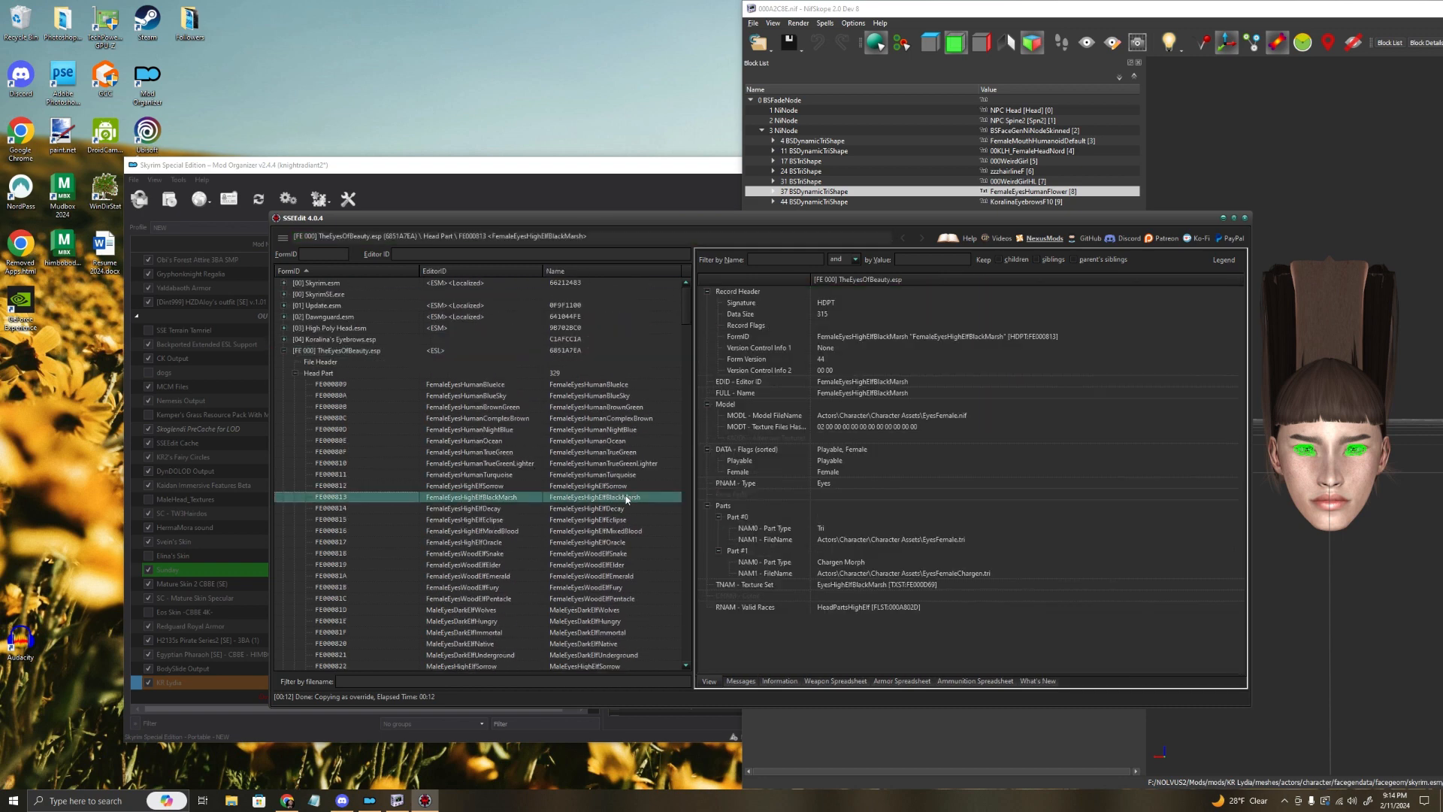
{"action": "left_click", "coordinate": [585, 272]}
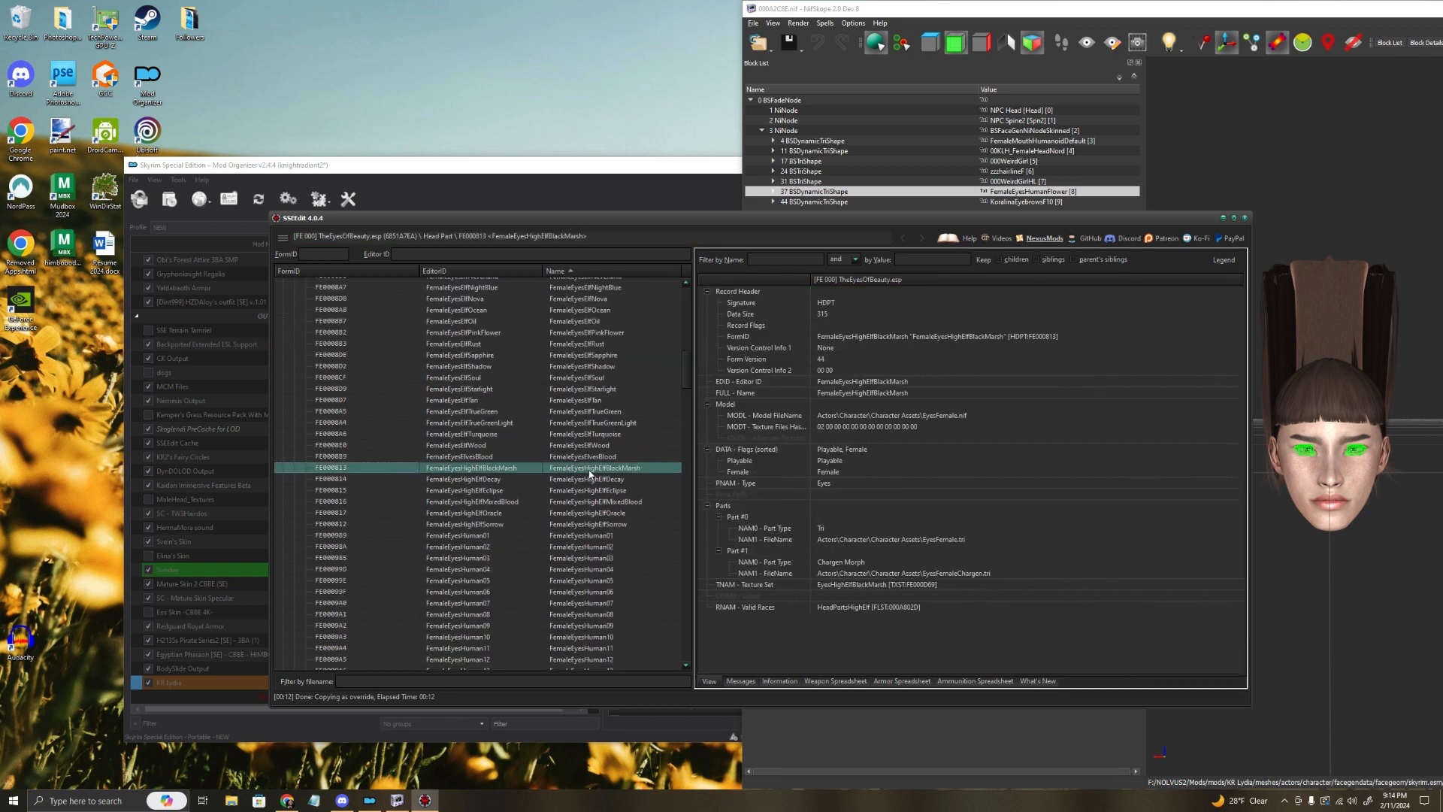
{"action": "scroll", "coordinate": [591, 474], "scroll_direction": "down", "scroll_amount": 11}
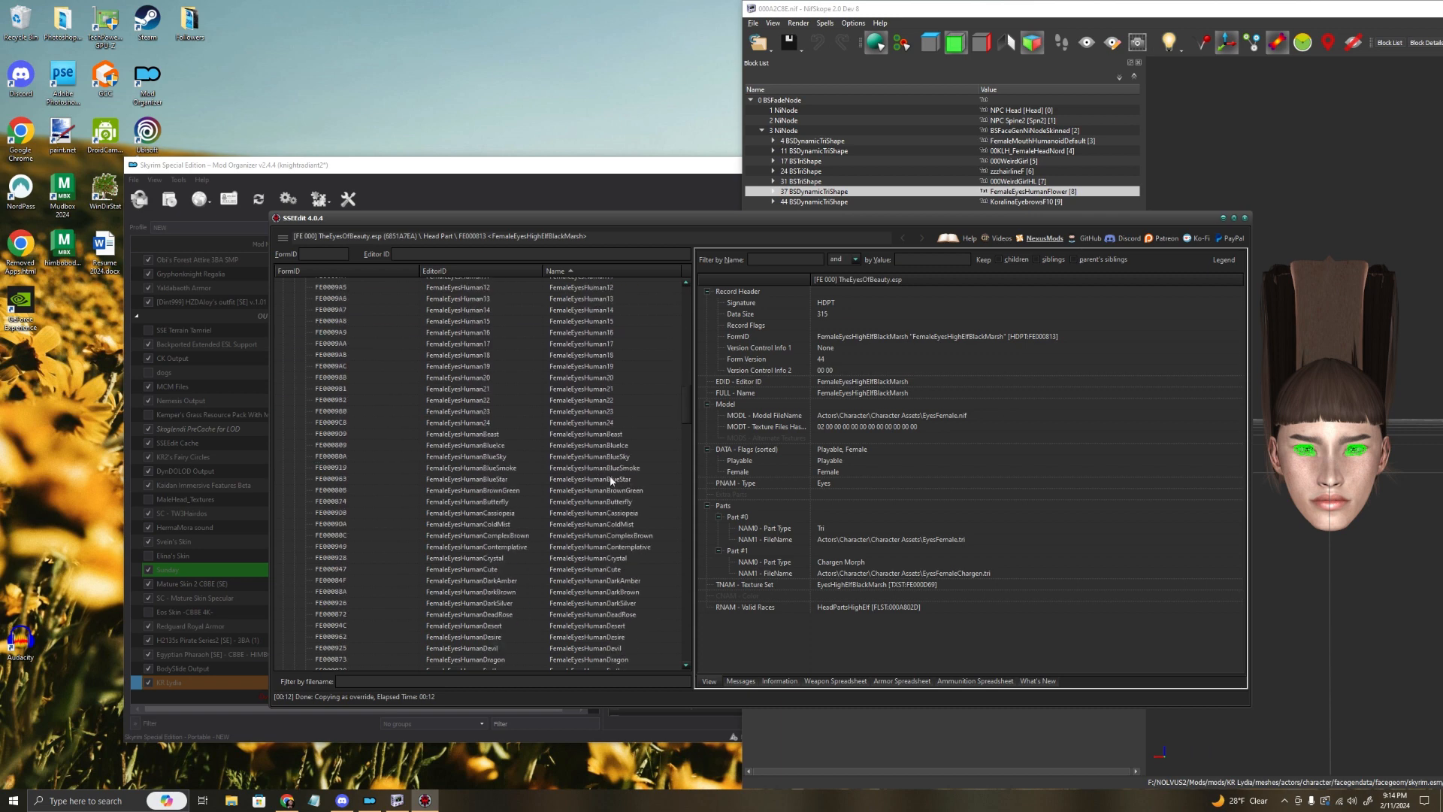
{"action": "scroll", "coordinate": [611, 480], "scroll_direction": "down", "scroll_amount": 5}
{"action": "left_click", "coordinate": [614, 535]}
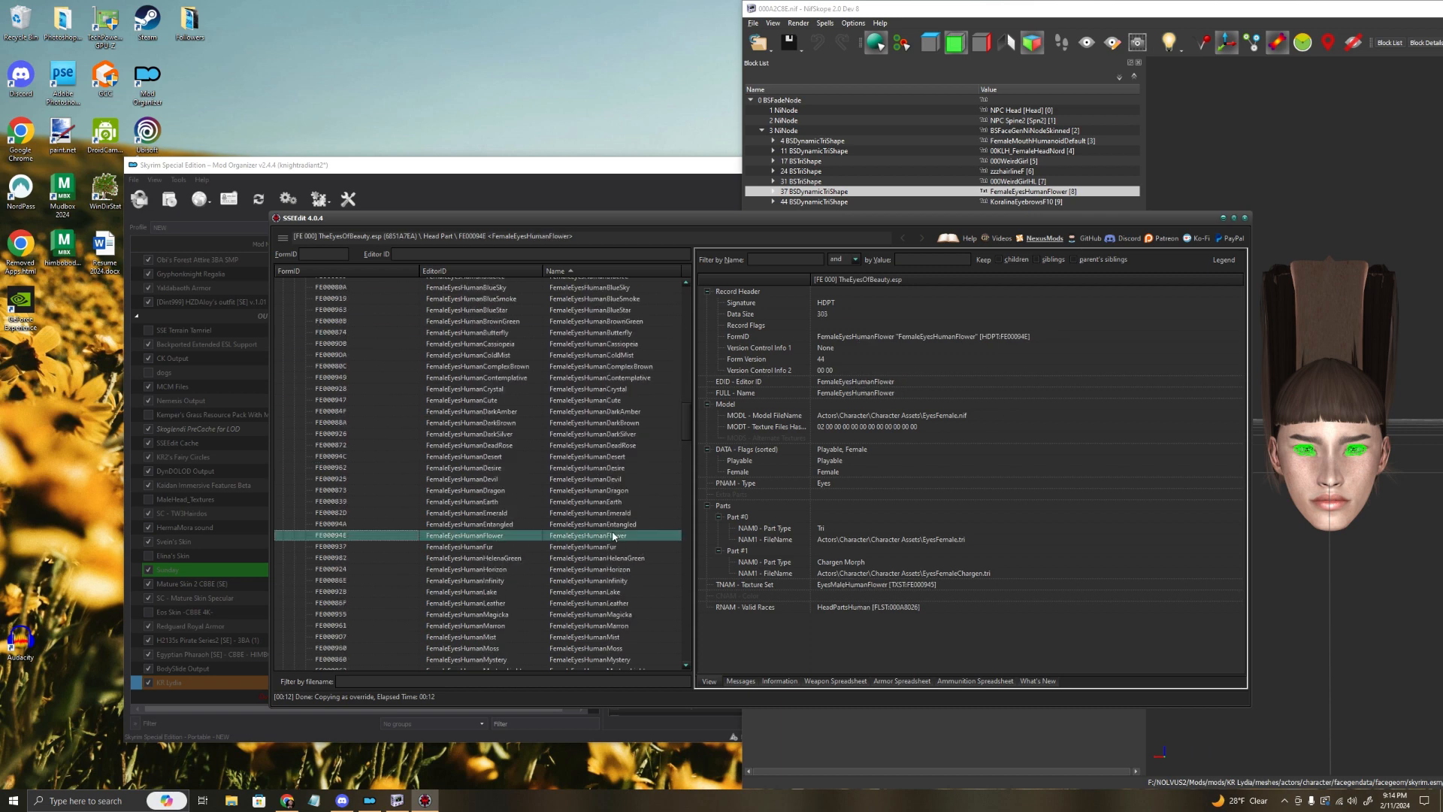
{"action": "right_click", "coordinate": [614, 536]}
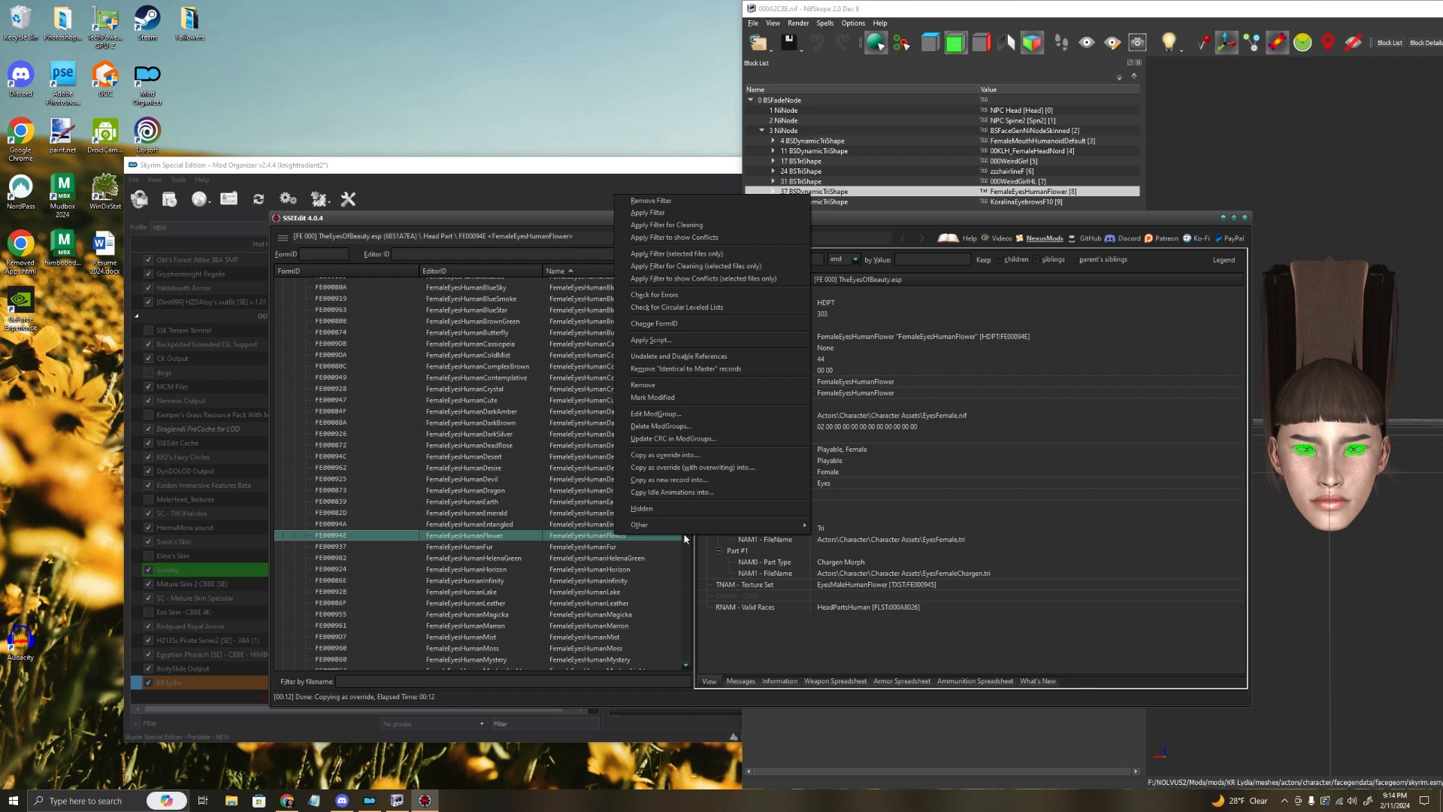
{"action": "left_click", "coordinate": [665, 456]}
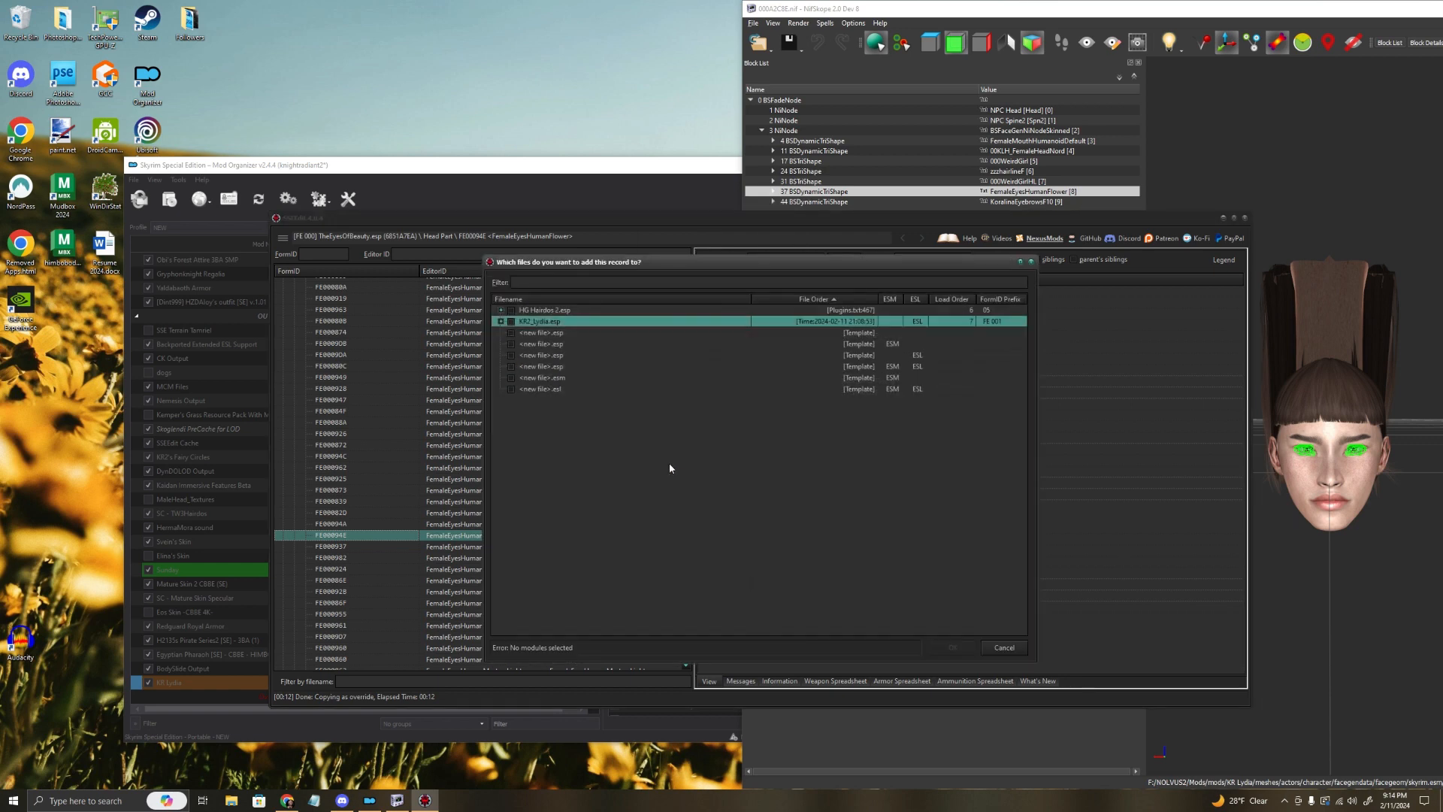
{"action": "left_click", "coordinate": [511, 322]}
{"action": "left_click", "coordinate": [953, 646]}
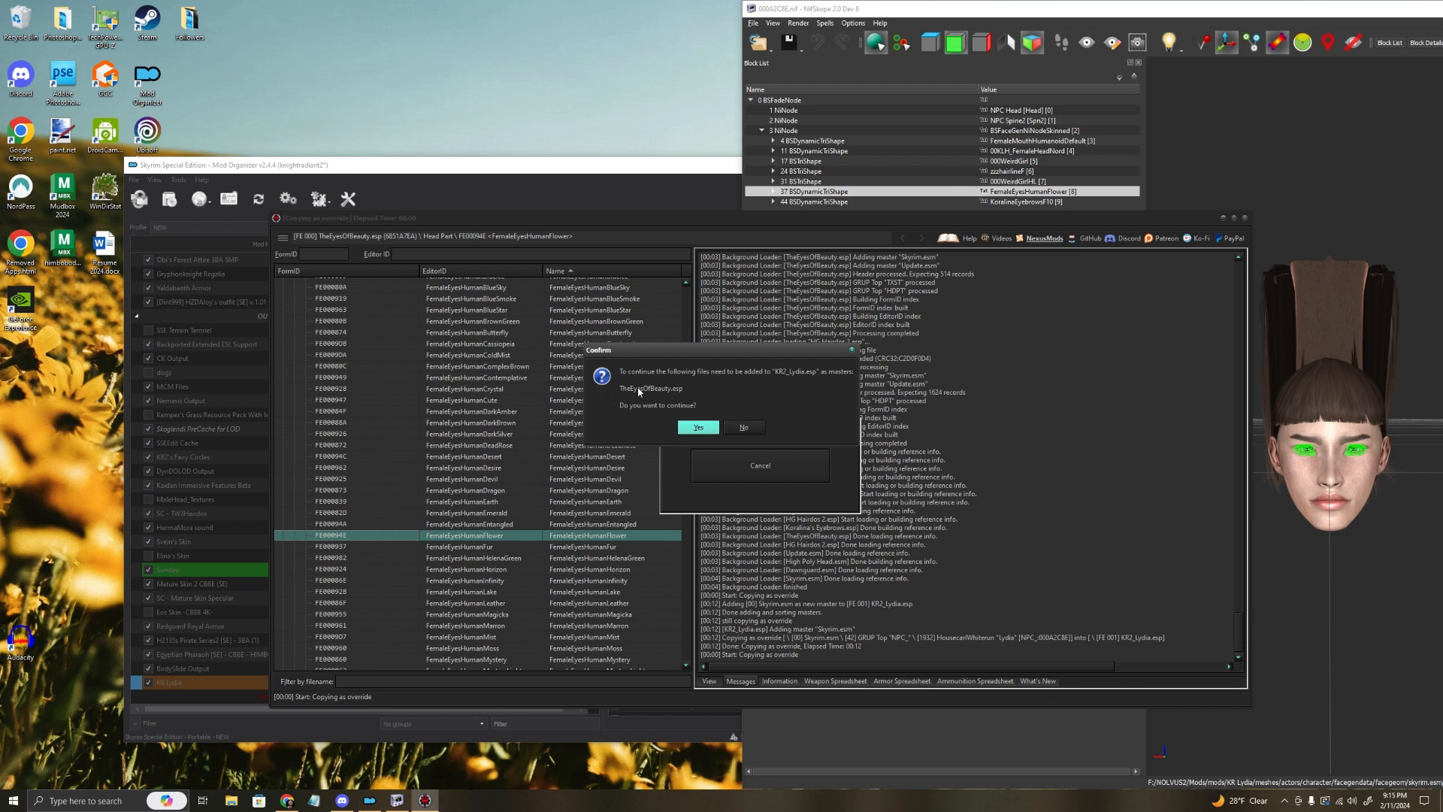
{"action": "left_click", "coordinate": [698, 427]}
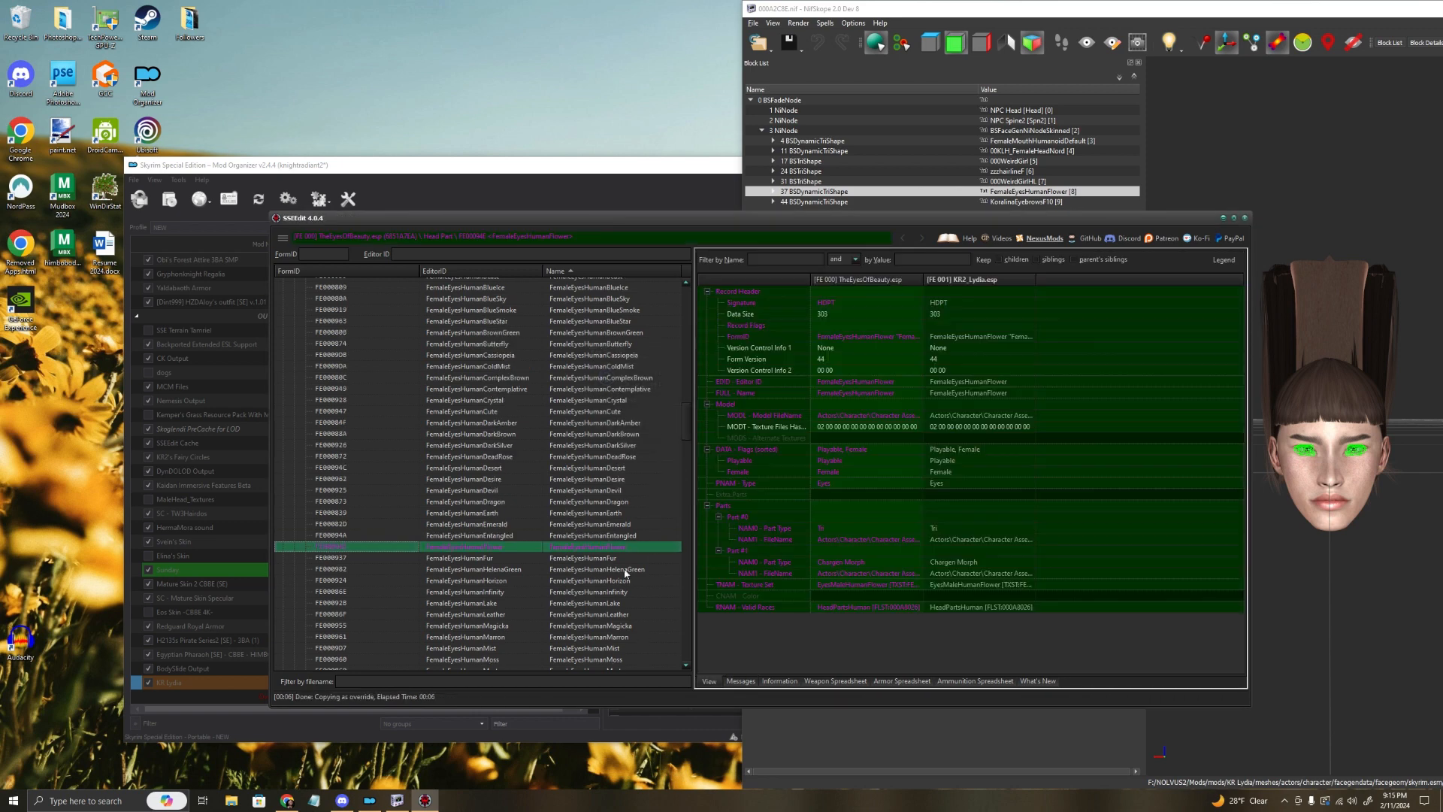
Step: Return to the Head Parts section of Lydia's record, with TheEyesOfBeauty.esp collapsed and KR2_Lydia.esp's Head Part group expanded
{"action": "left_click_drag", "start_coordinate": [689, 434], "coordinate": [666, 286]}
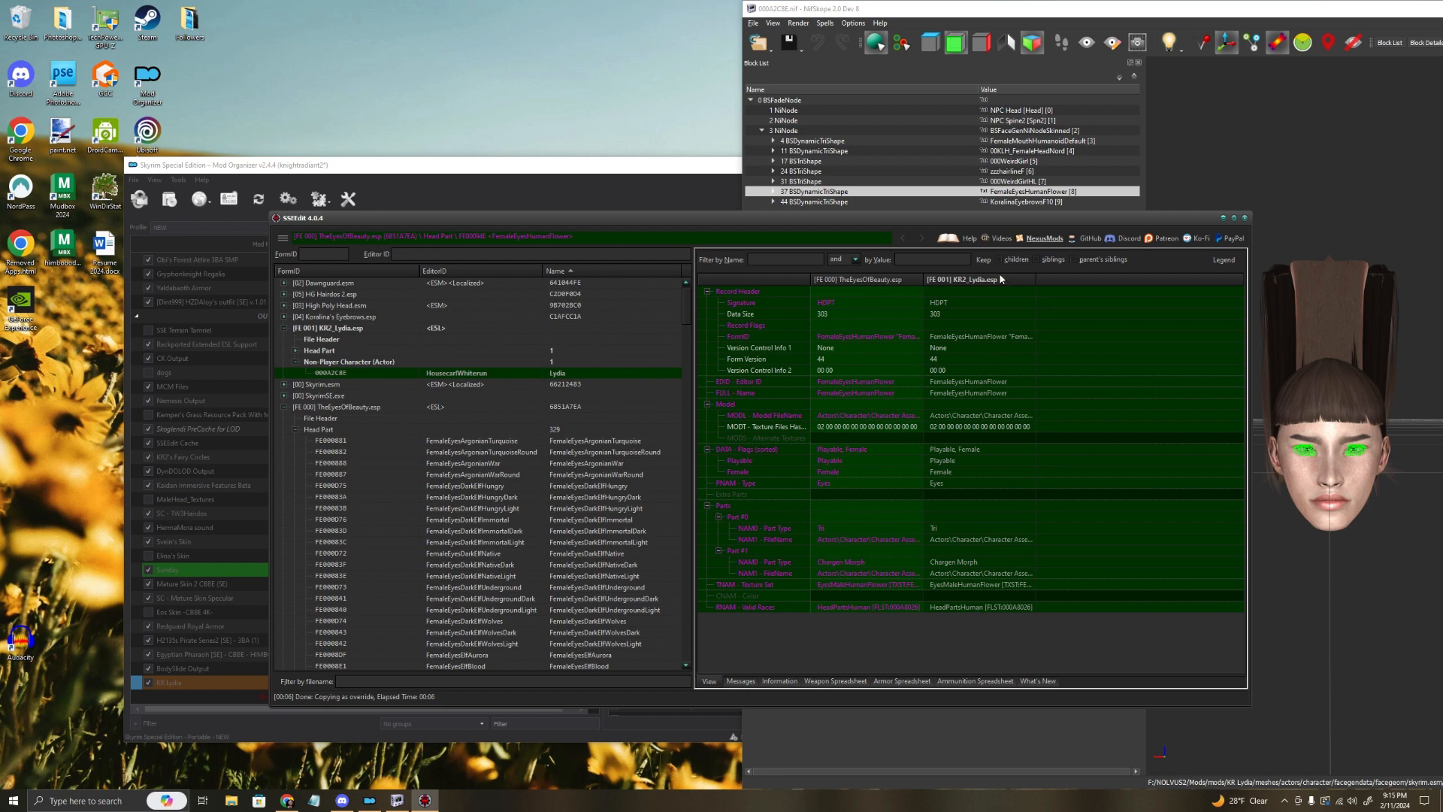
{"action": "left_click", "coordinate": [475, 374]}
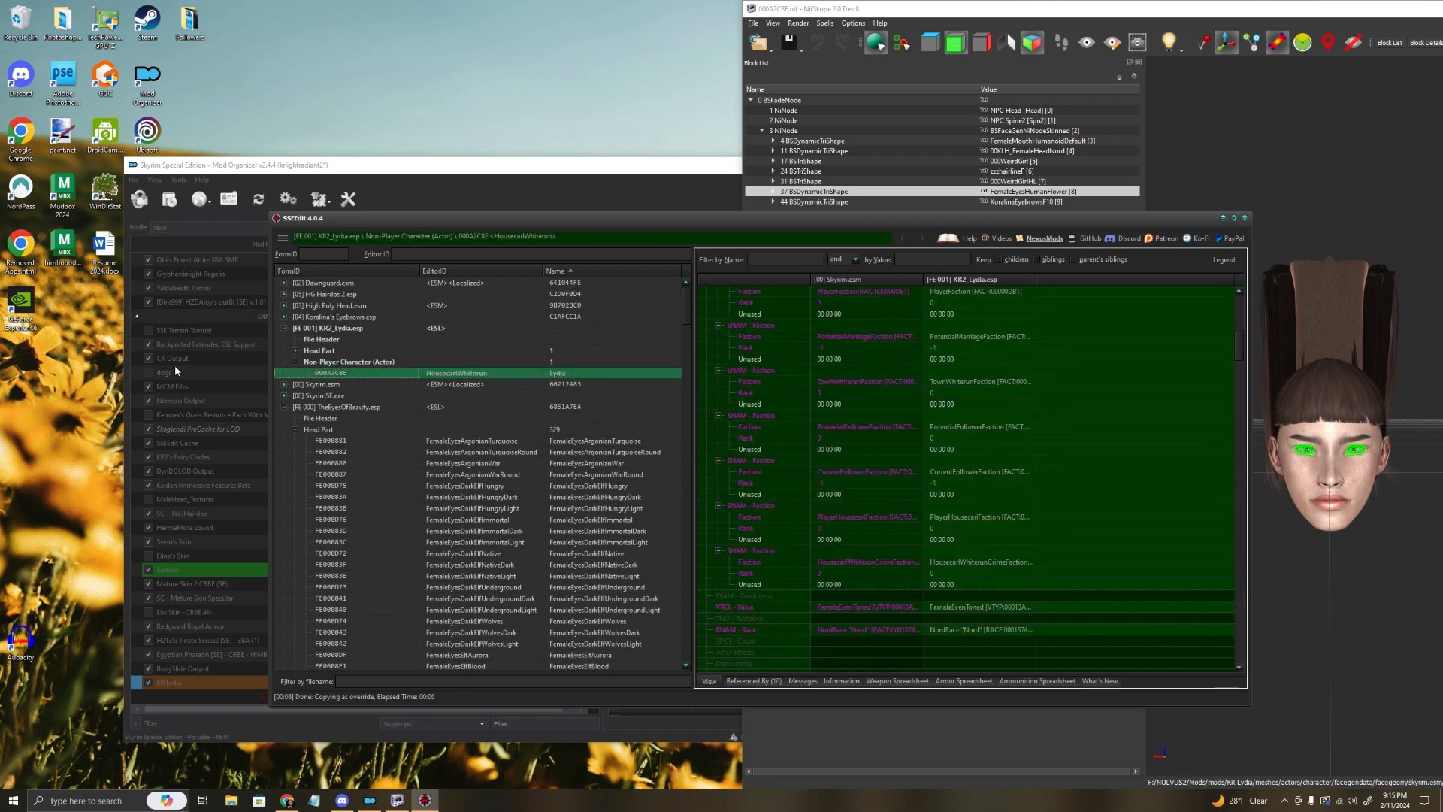
{"action": "left_click", "coordinate": [285, 407]}
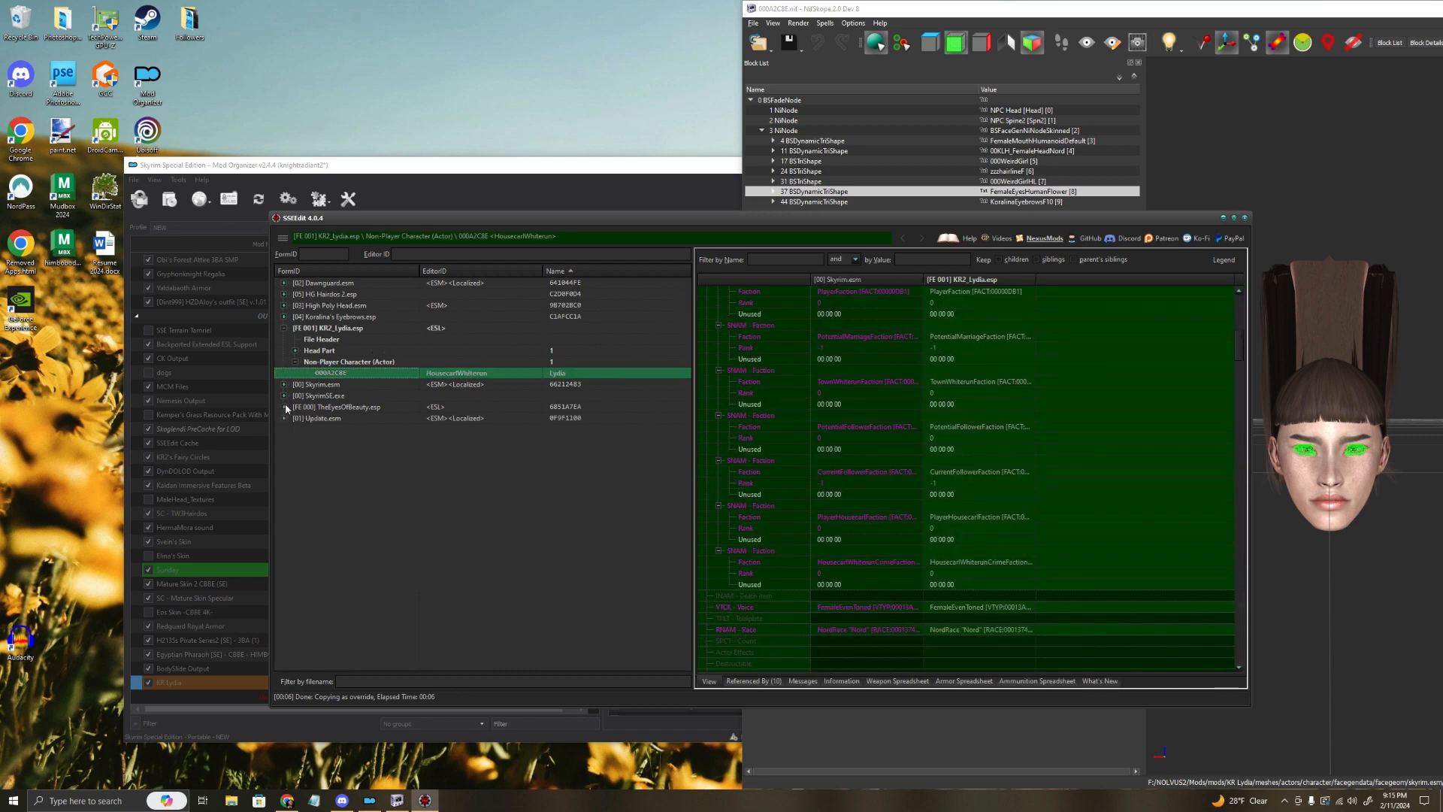
{"action": "left_click", "coordinate": [296, 350]}
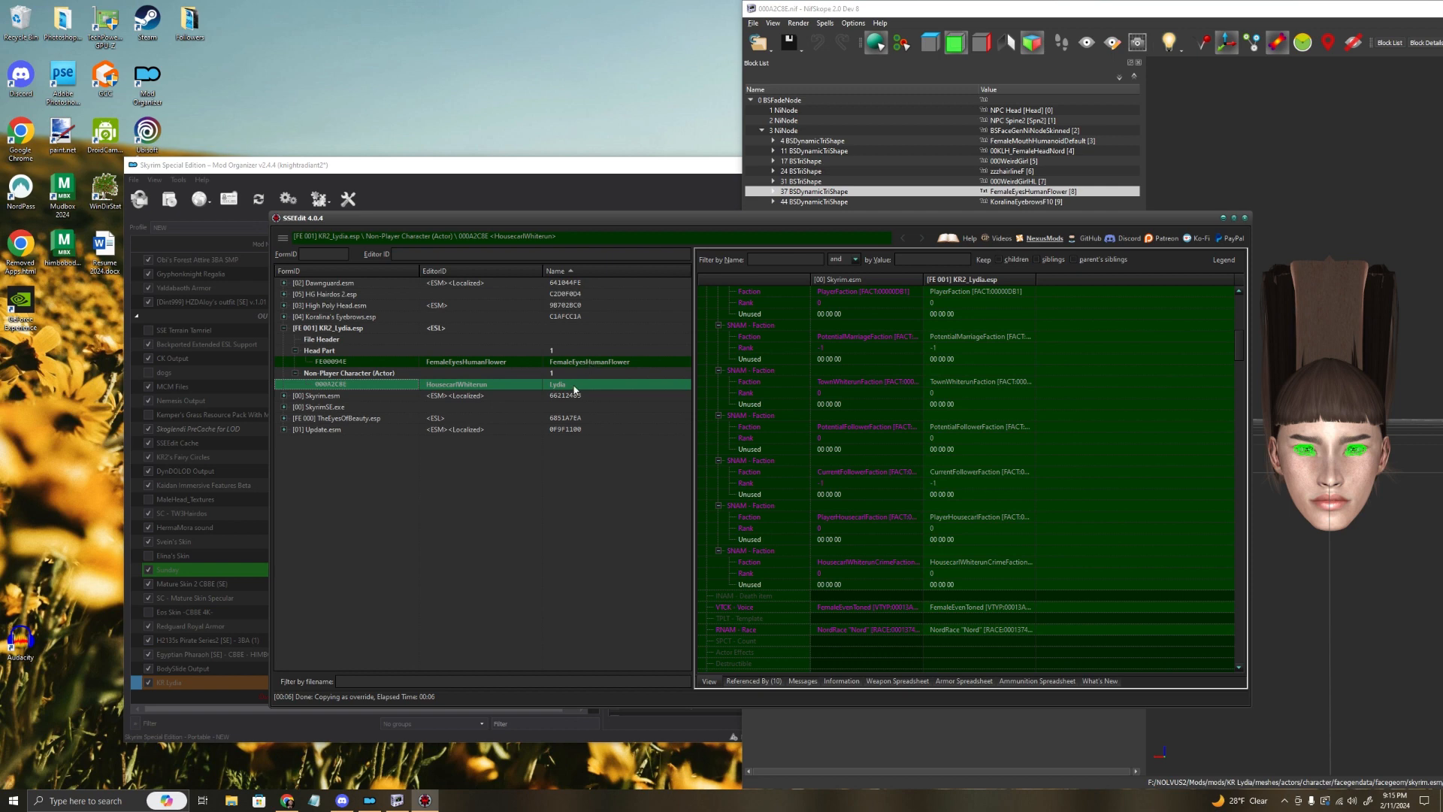
{"action": "scroll", "coordinate": [1090, 576], "scroll_direction": "down", "scroll_amount": 10}
{"action": "scroll", "coordinate": [1202, 540], "scroll_direction": "down", "scroll_amount": 10}
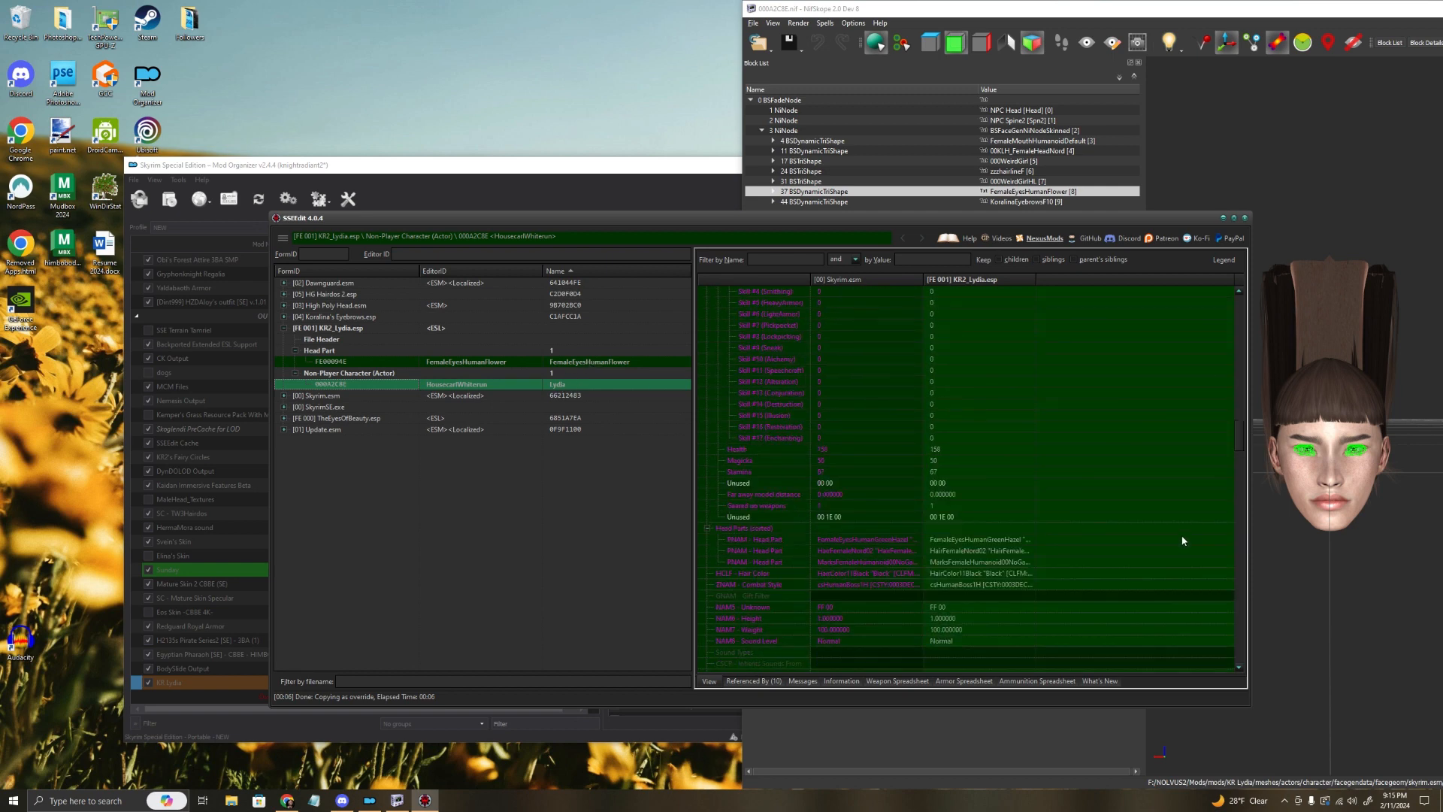
{"action": "scroll", "coordinate": [1232, 440], "scroll_direction": "down", "scroll_amount": 4}
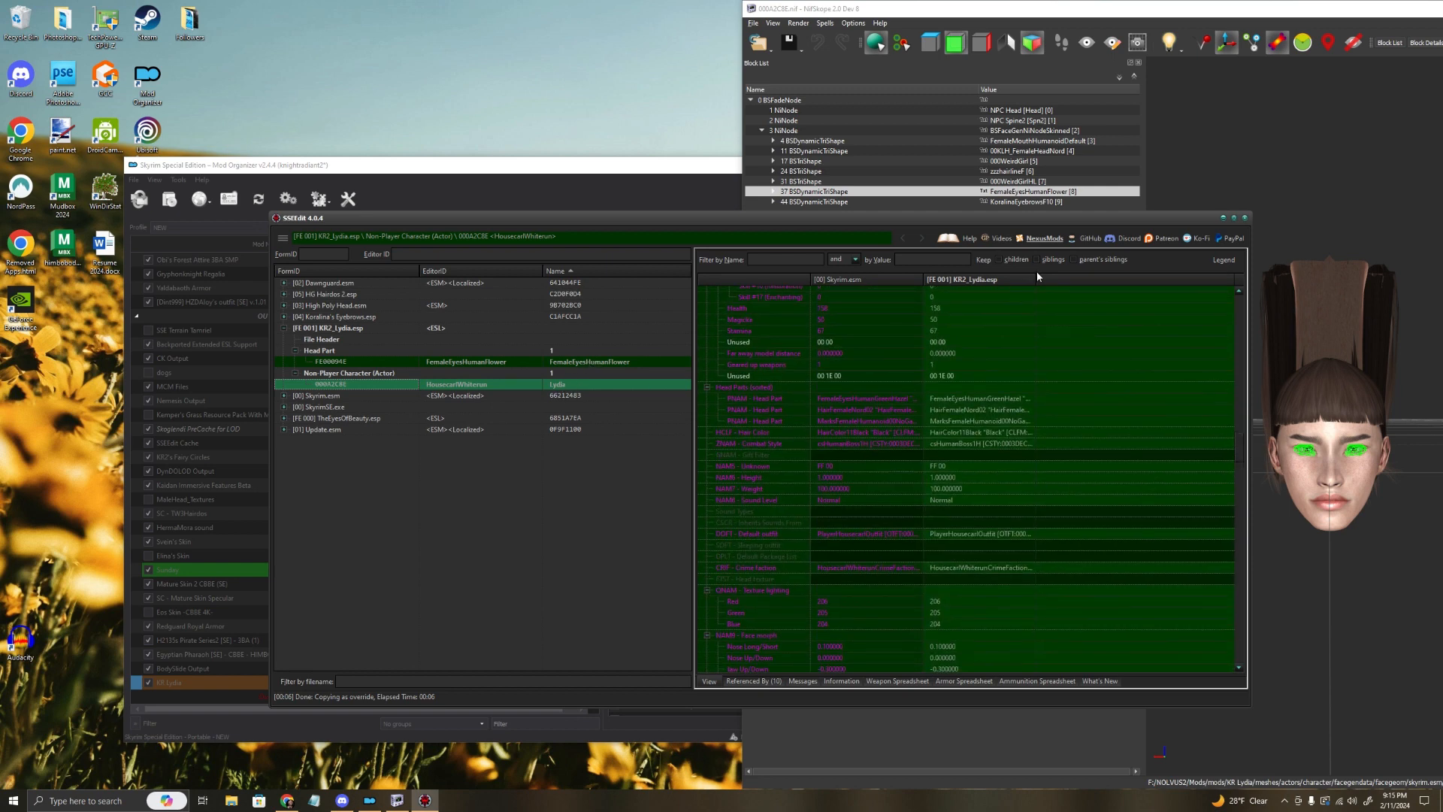
Step: Widen the KR2_Lydia.esp column and look through the head parts offered for Lydia's eye entry without changing it
{"action": "left_click_drag", "start_coordinate": [1035, 277], "coordinate": [1200, 280]}
{"action": "right_click", "coordinate": [958, 396]}
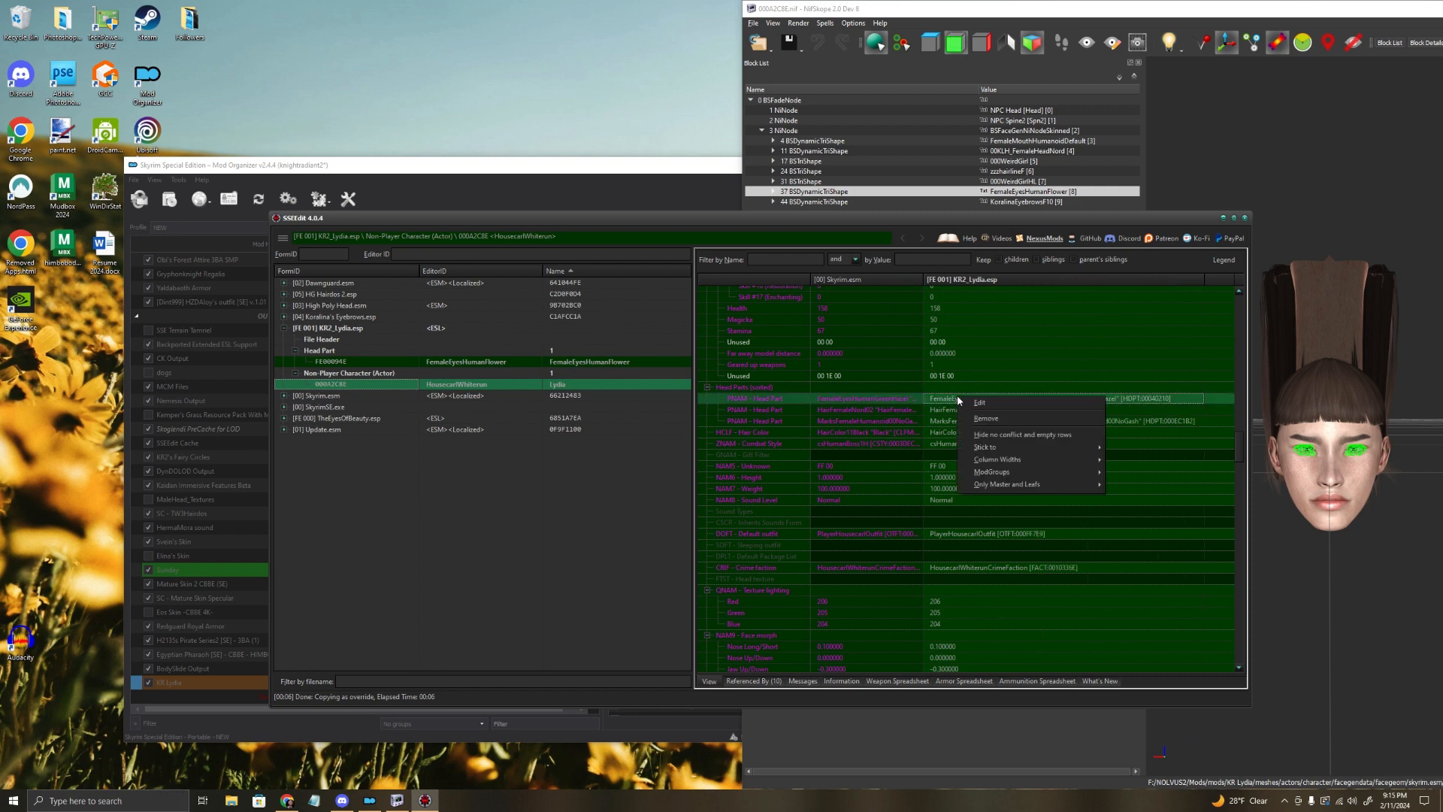
{"action": "left_click", "coordinate": [953, 401]}
{"action": "double_click", "coordinate": [953, 401]}
{"action": "left_click", "coordinate": [1199, 399]}
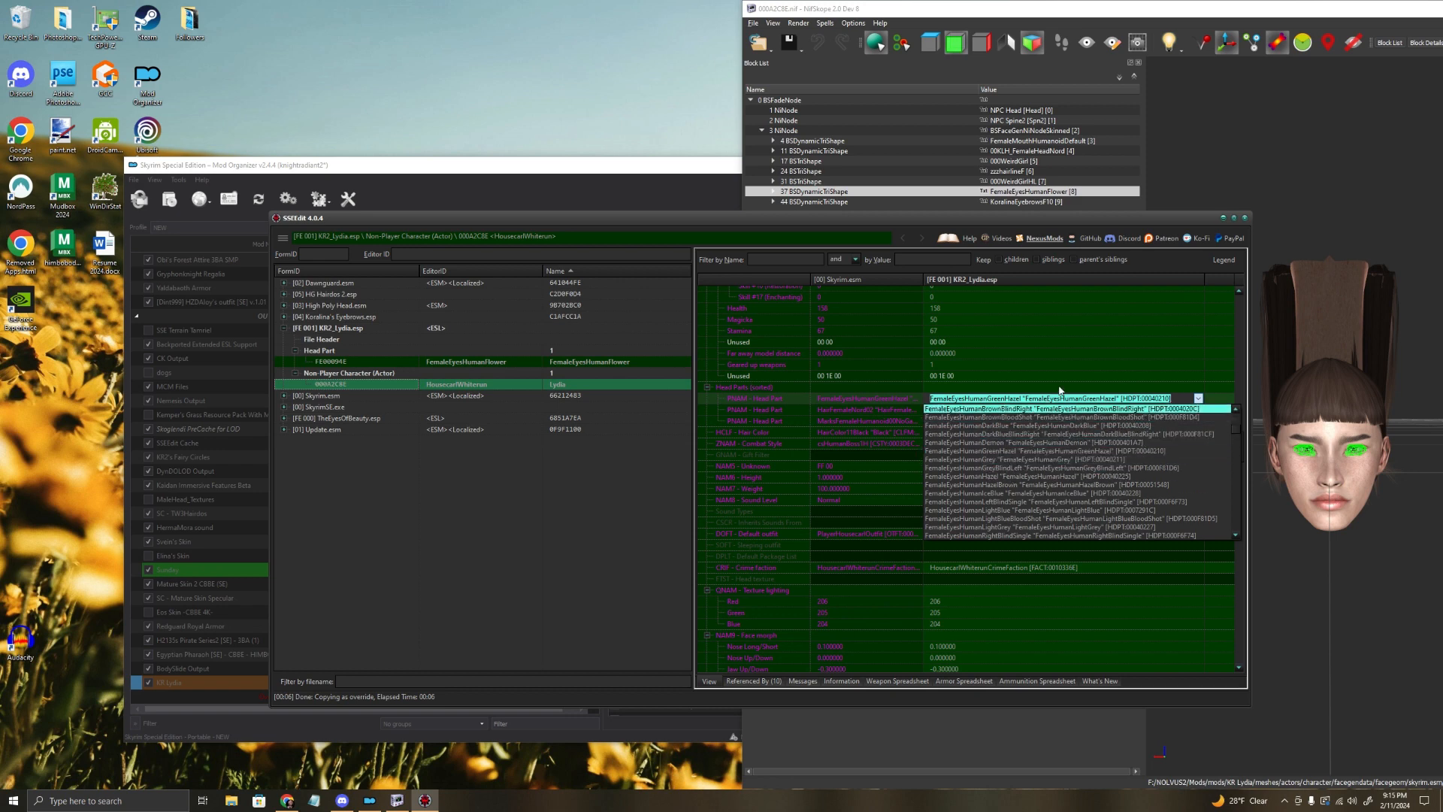
{"action": "left_click", "coordinate": [1071, 354]}
Step: Replace Lydia's FemaleEyesHumanGreenHazel head part entry in KR2_Lydia.esp with the FemaleEyesHumanFlower FormID FE00094E
{"action": "right_click", "coordinate": [998, 399]}
{"action": "left_click", "coordinate": [1037, 406]}
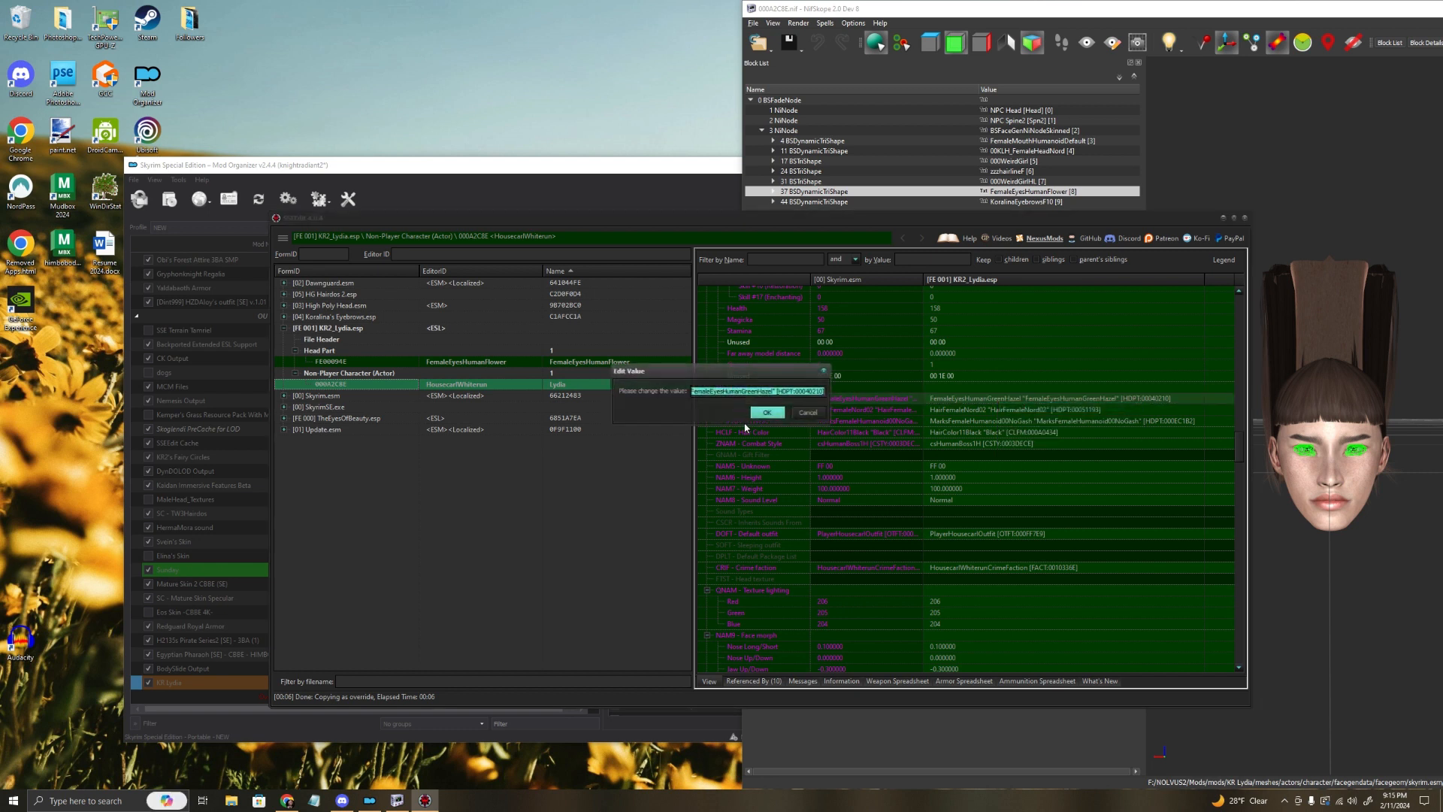
{"action": "left_click_drag", "start_coordinate": [673, 371], "coordinate": [320, 373]}
{"action": "type", "text": "fe00094e"}
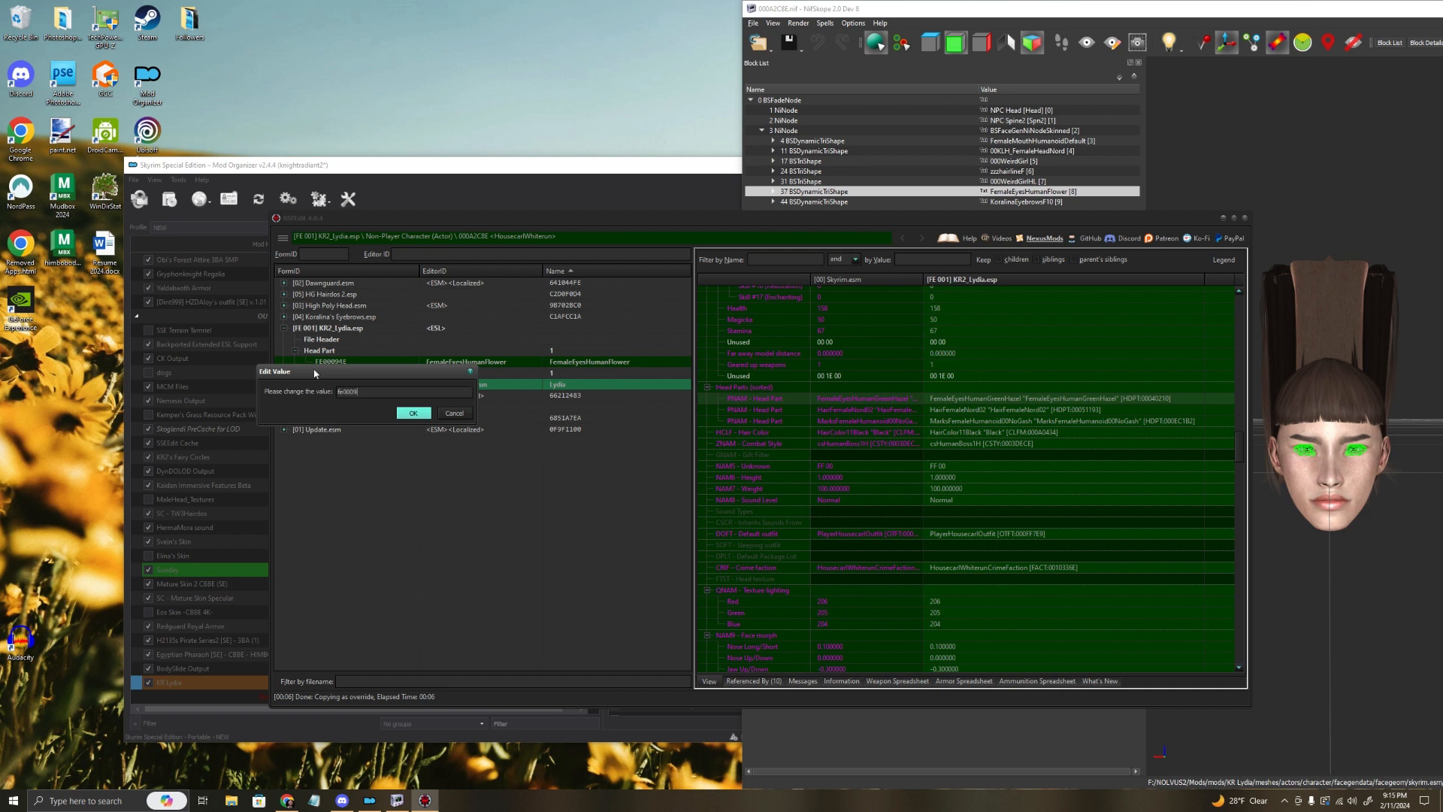
{"action": "left_click", "coordinate": [426, 415]}
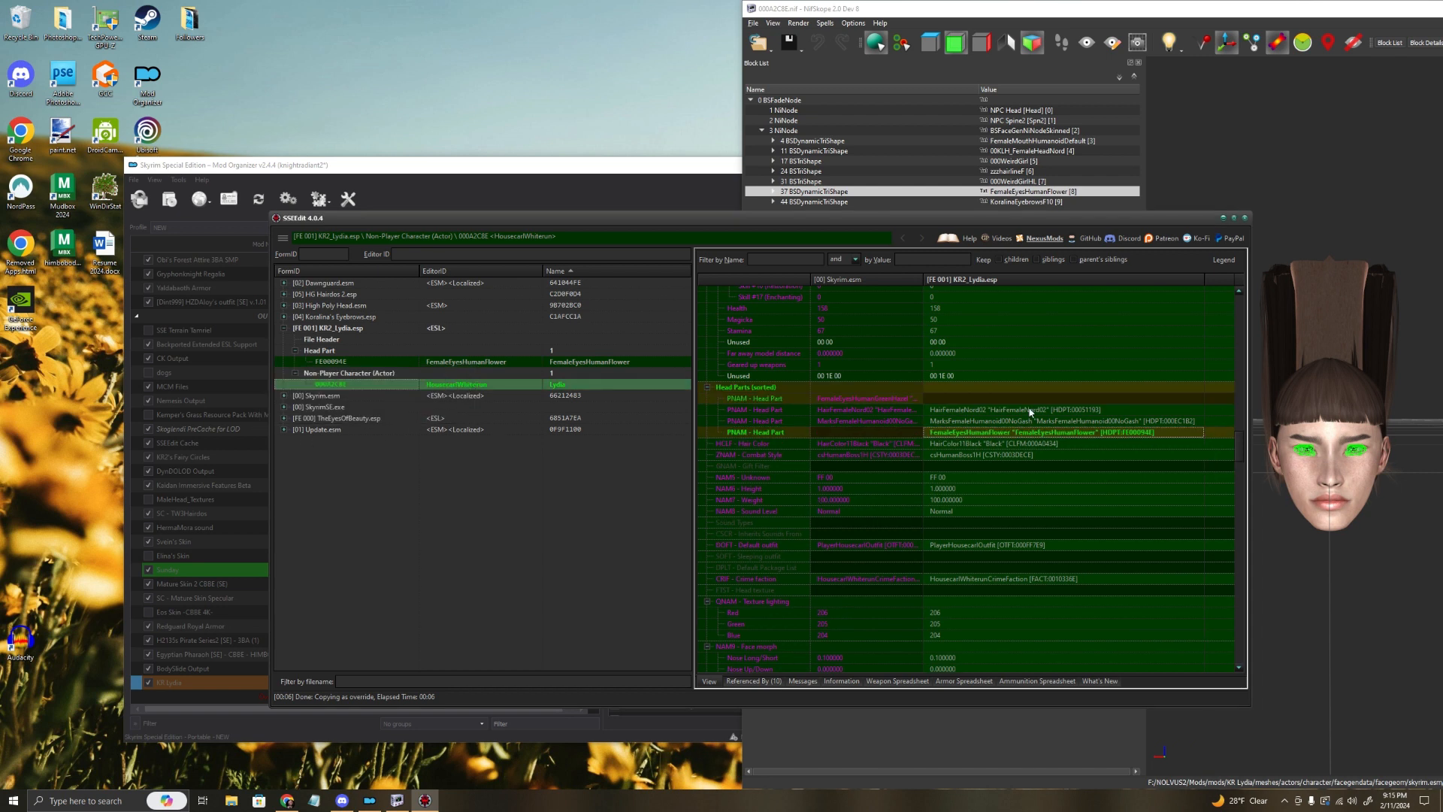
Step: Consult the legend of conflict colors for the record view and close it again
{"action": "left_click", "coordinate": [1085, 463]}
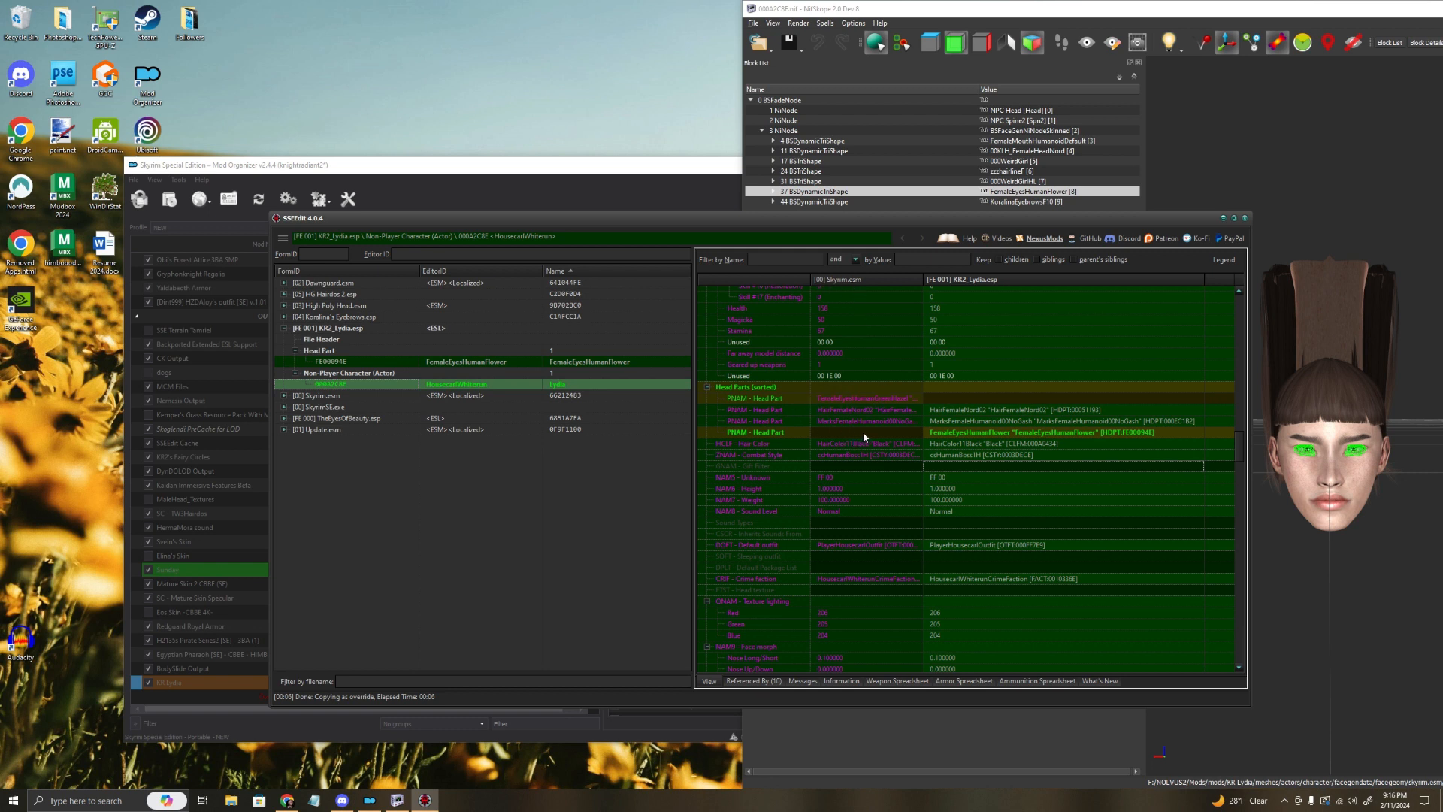
{"action": "left_click", "coordinate": [1223, 261]}
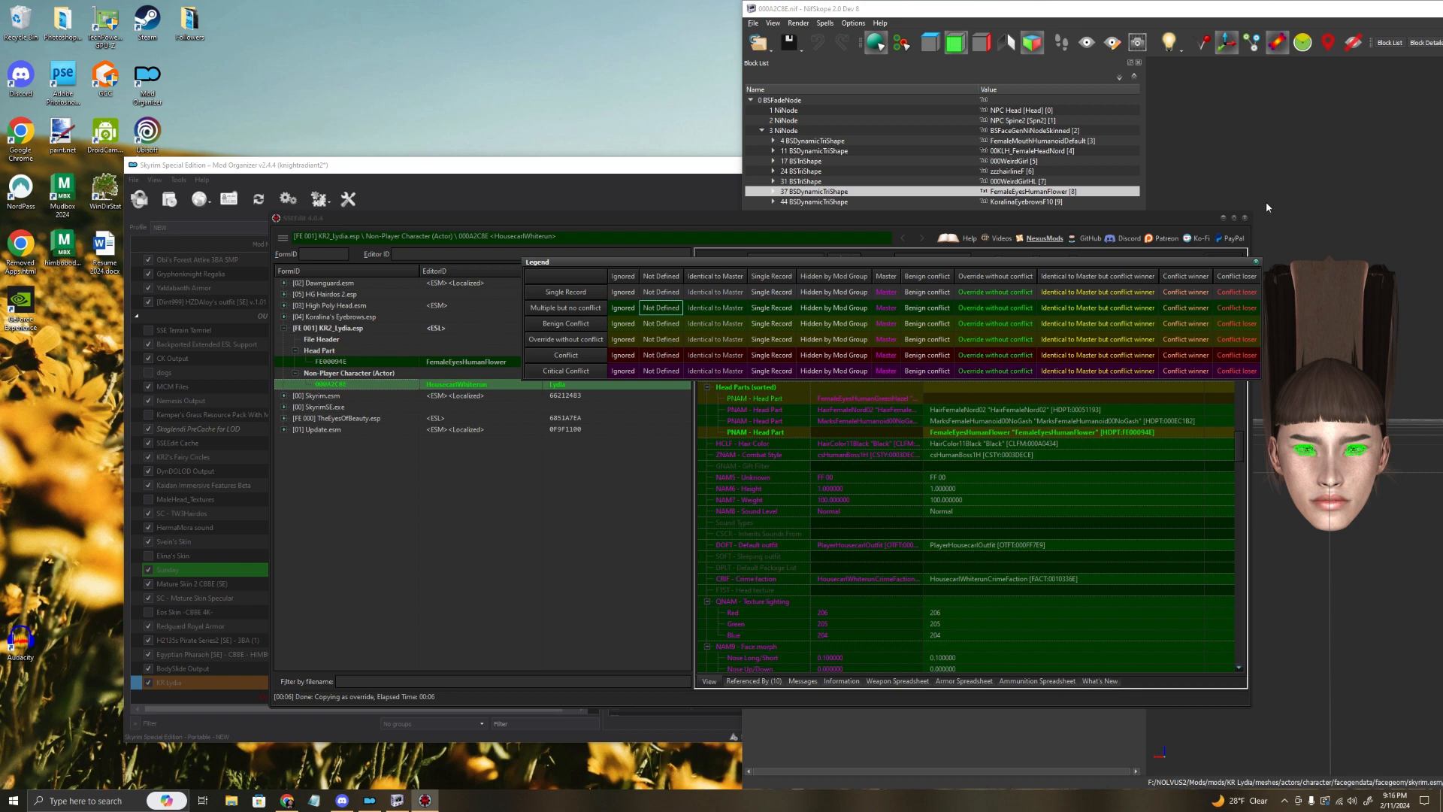
{"action": "left_click", "coordinate": [1255, 264]}
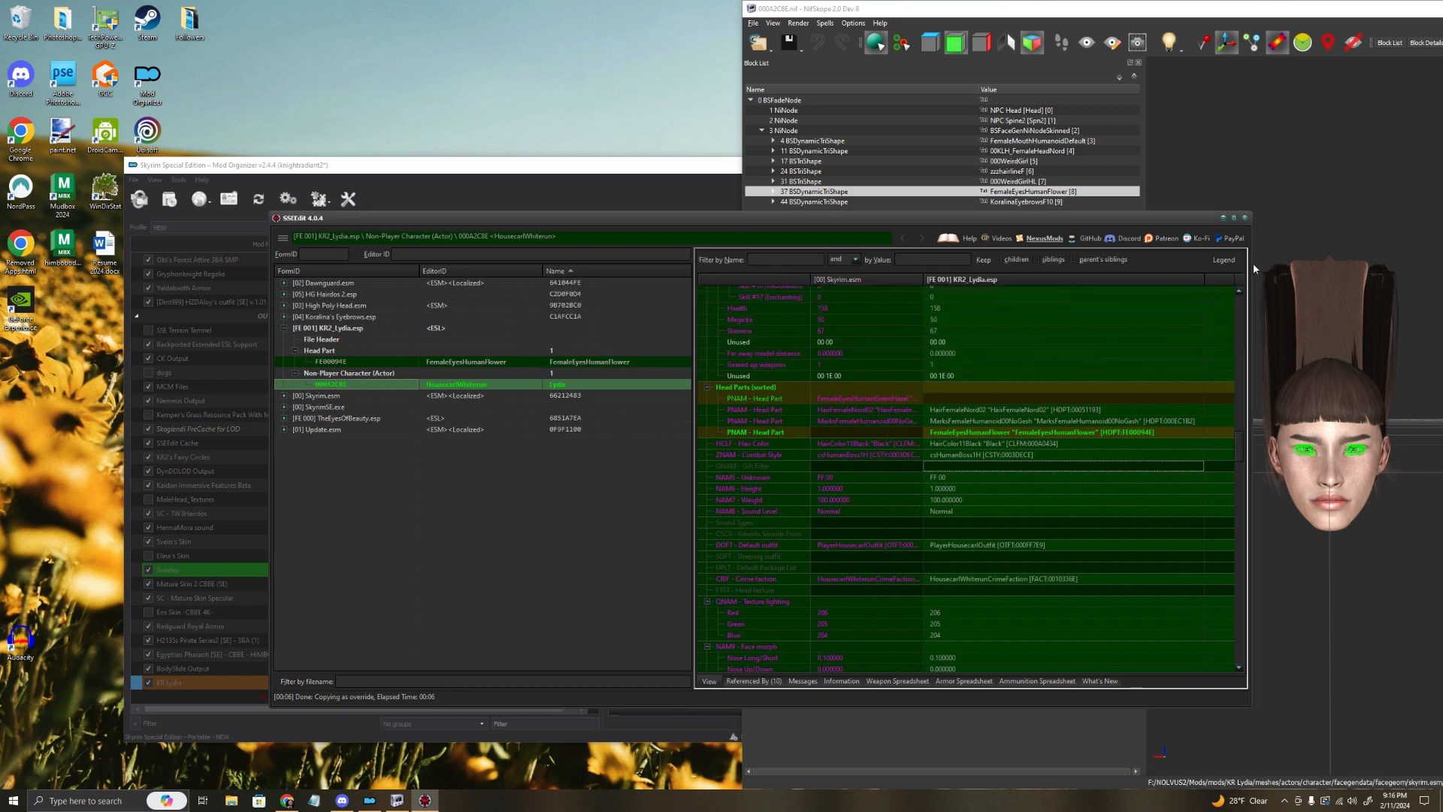
Step: Find the 000WeirdGirl hair among the head parts of HG Hairdos 2.esp, examine its record, and collapse the Head Part group
{"action": "left_click", "coordinate": [958, 413]}
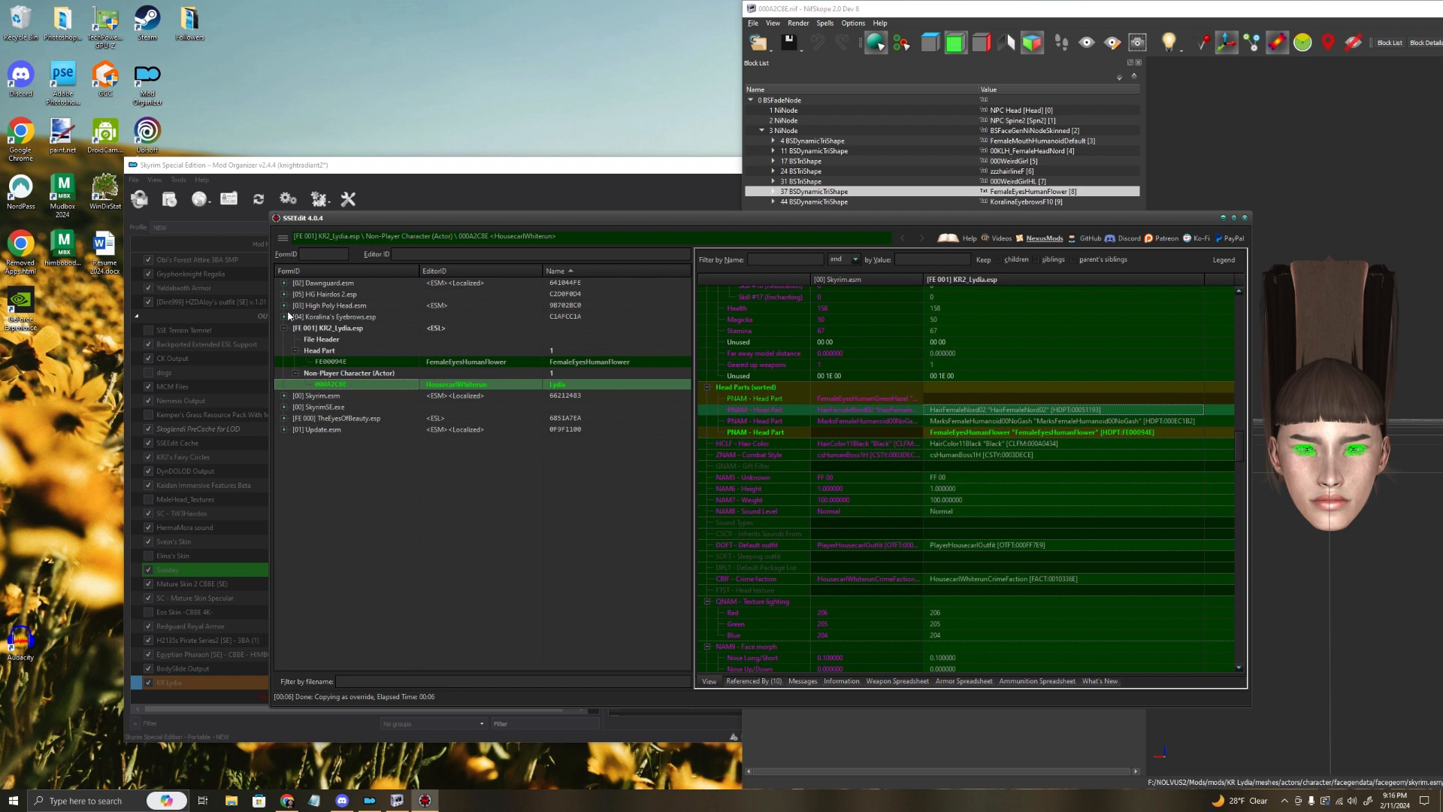
{"action": "left_click", "coordinate": [284, 294]}
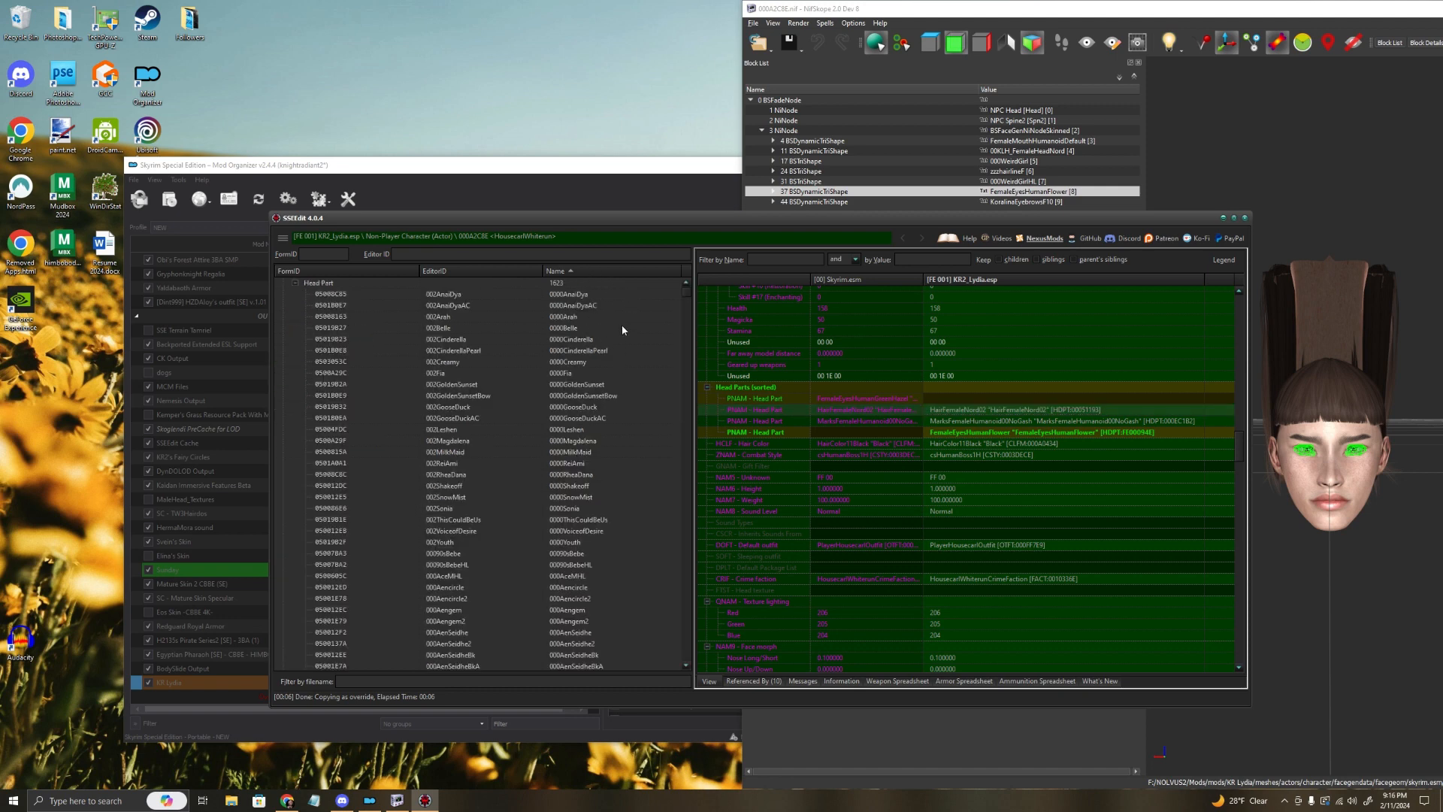
{"action": "left_click_drag", "start_coordinate": [684, 289], "coordinate": [705, 576]}
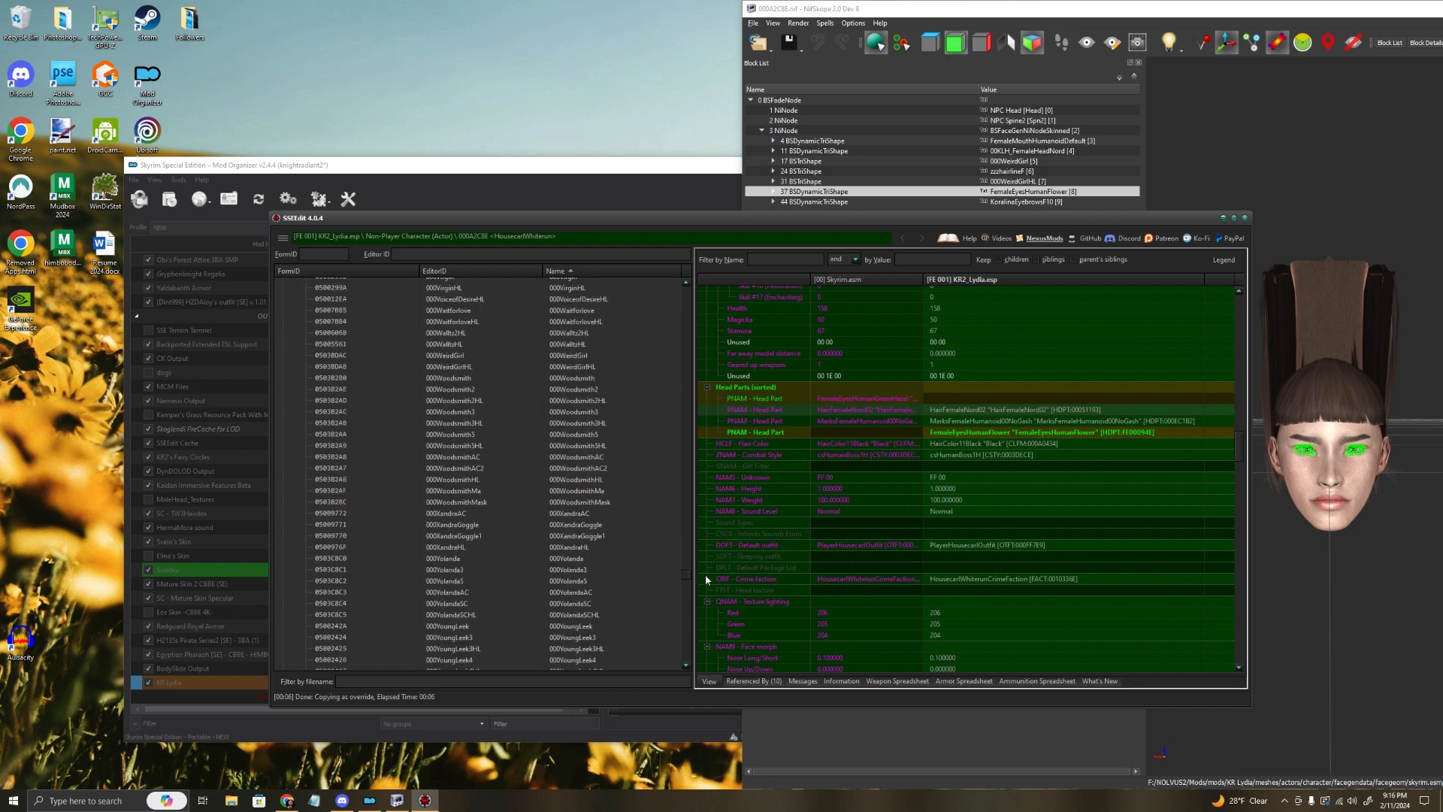
{"action": "left_click", "coordinate": [580, 358]}
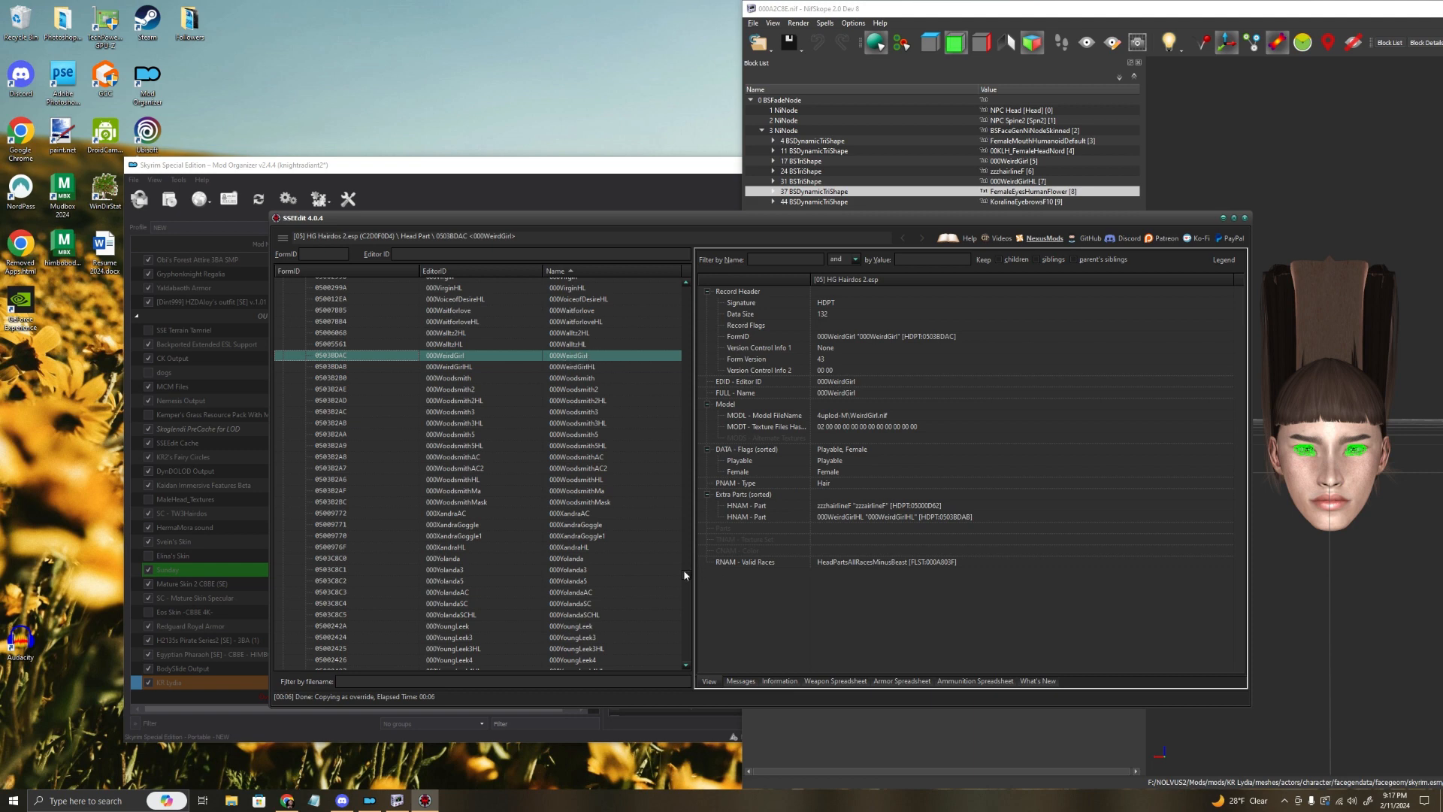
{"action": "left_click_drag", "start_coordinate": [684, 570], "coordinate": [676, 292]}
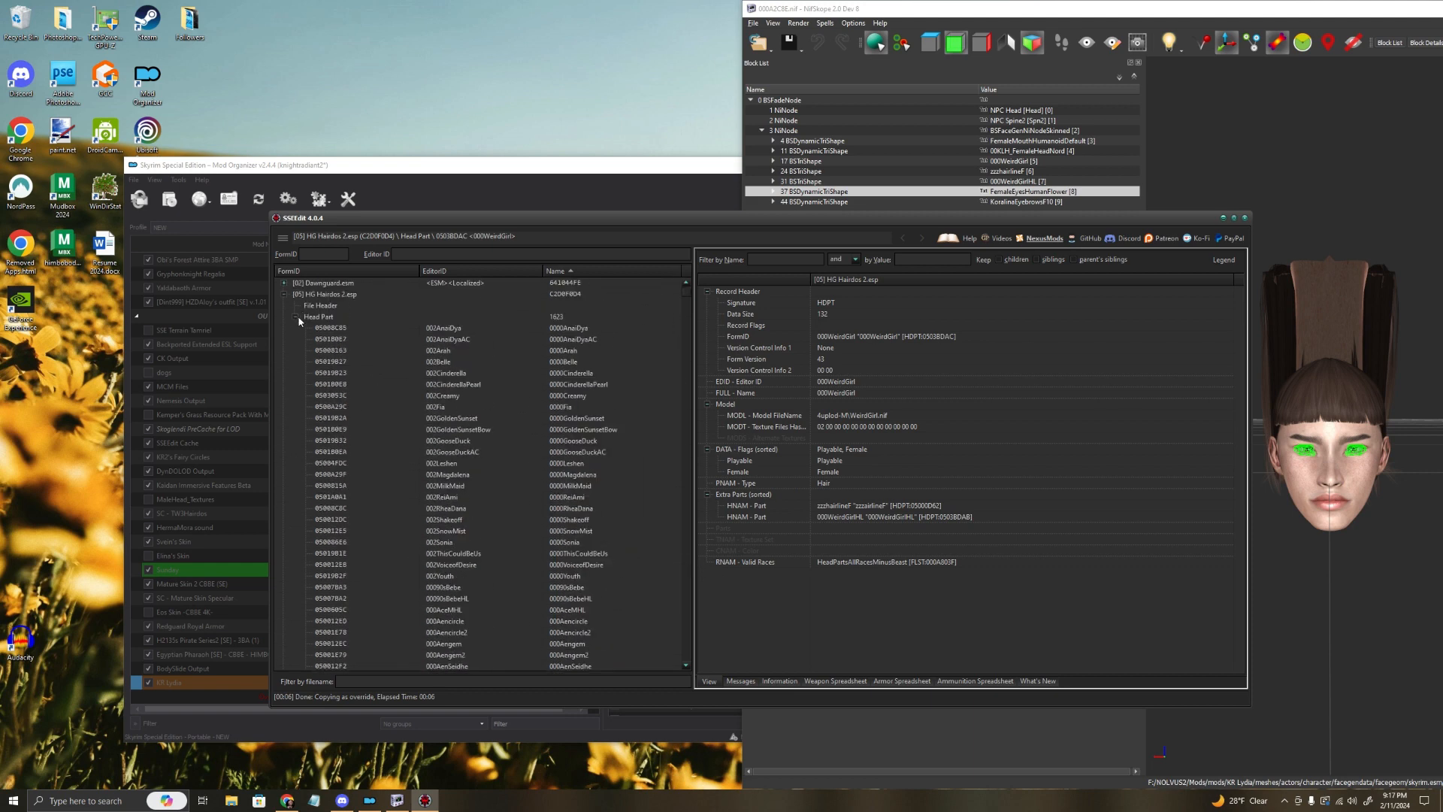
{"action": "left_click", "coordinate": [297, 318]}
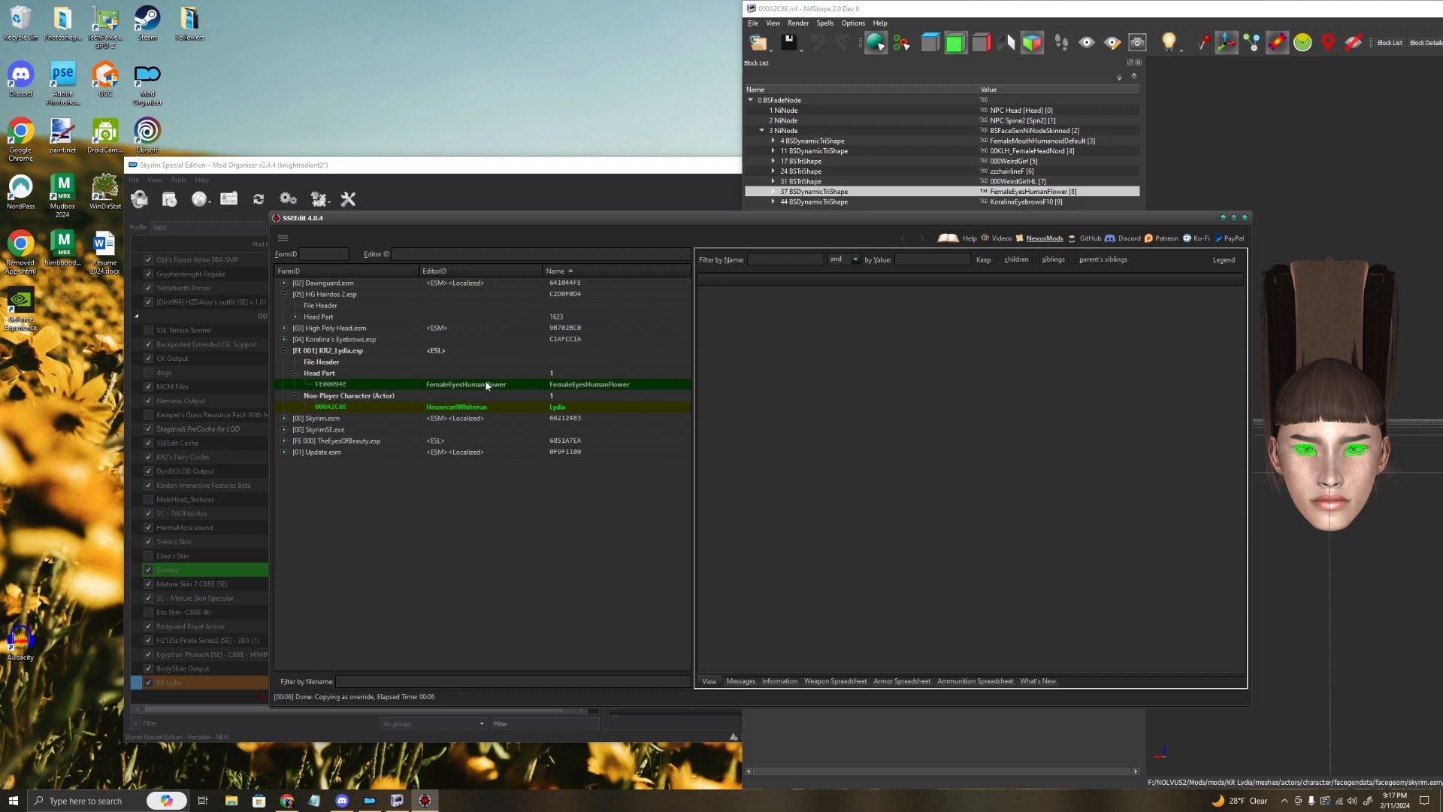
Step: Look through the head parts offered for the HairFemaleNord02 entry in Lydia's KR2_Lydia.esp record without changing it
{"action": "left_click", "coordinate": [460, 408]}
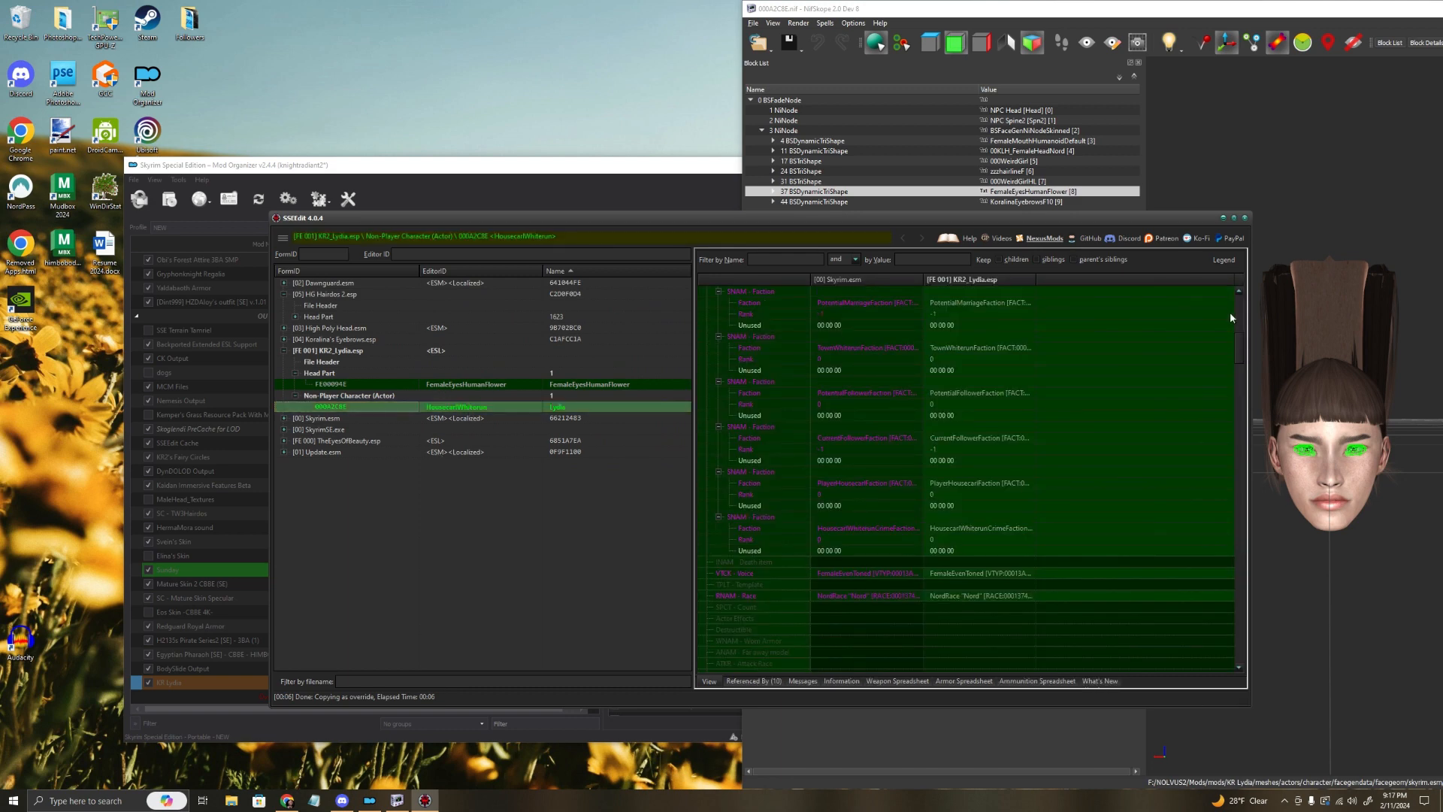
{"action": "left_click_drag", "start_coordinate": [1238, 347], "coordinate": [1216, 445]}
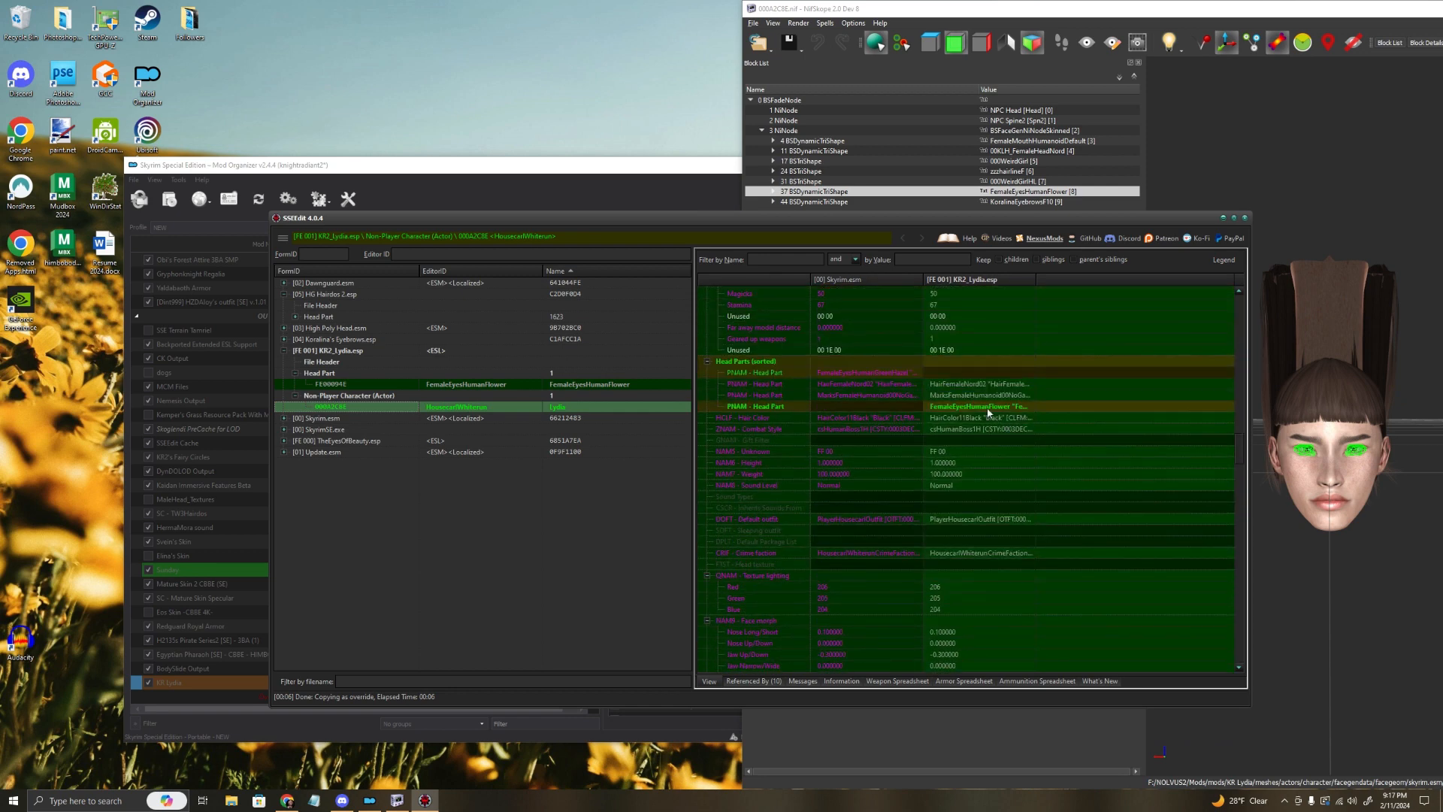
{"action": "double_click", "coordinate": [983, 385]}
{"action": "left_click", "coordinate": [1030, 385]}
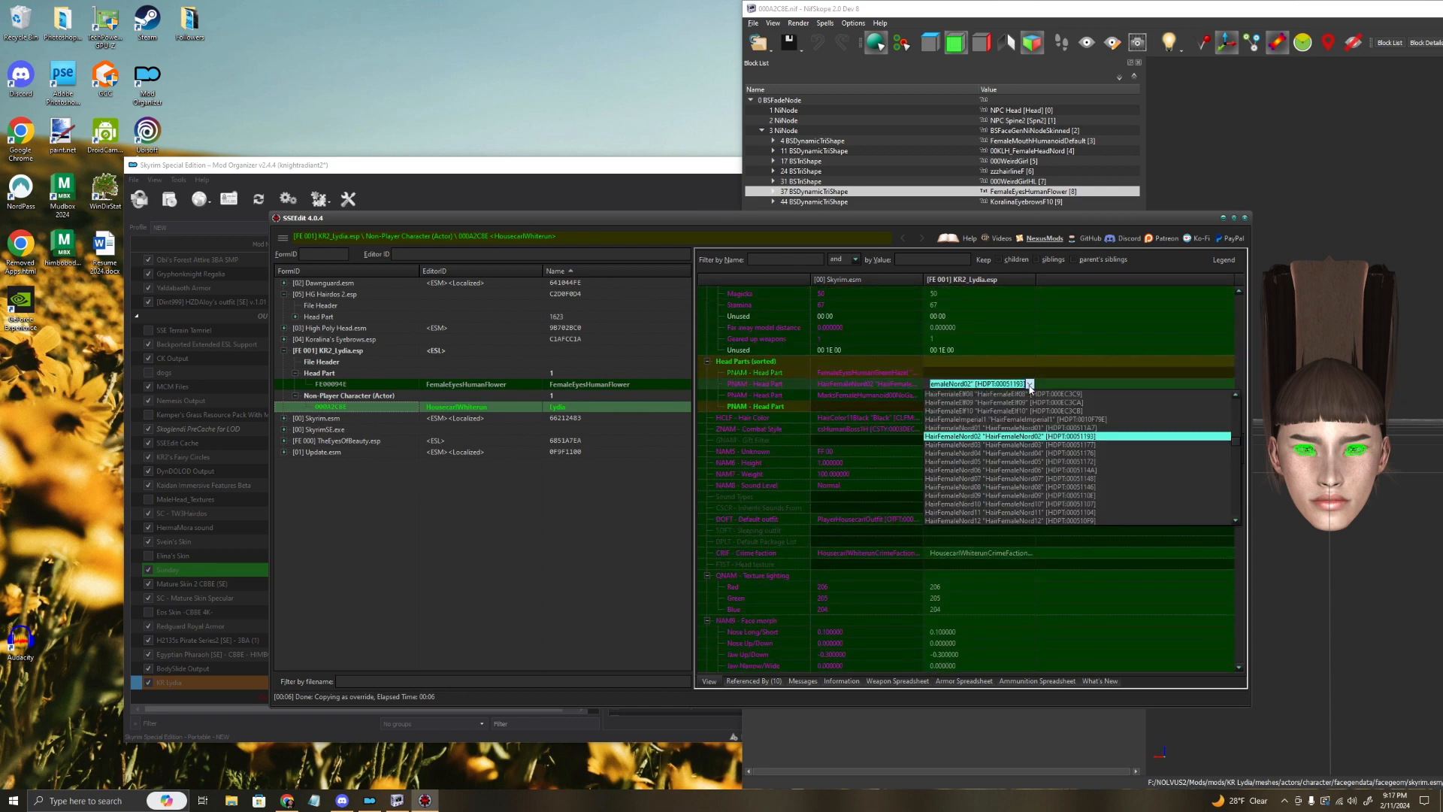
{"action": "left_click_drag", "start_coordinate": [1236, 445], "coordinate": [1238, 386]}
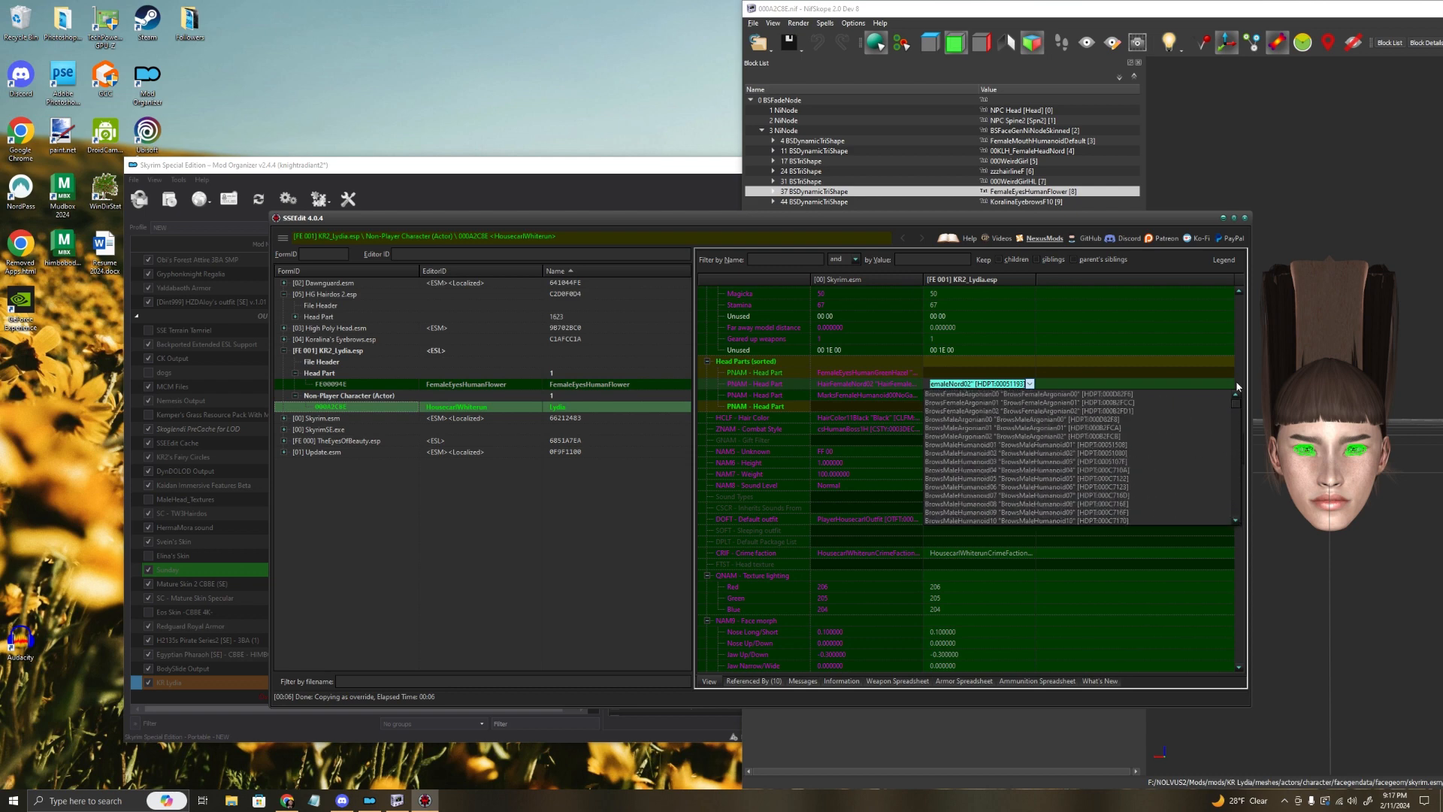
{"action": "left_click", "coordinate": [1095, 589]}
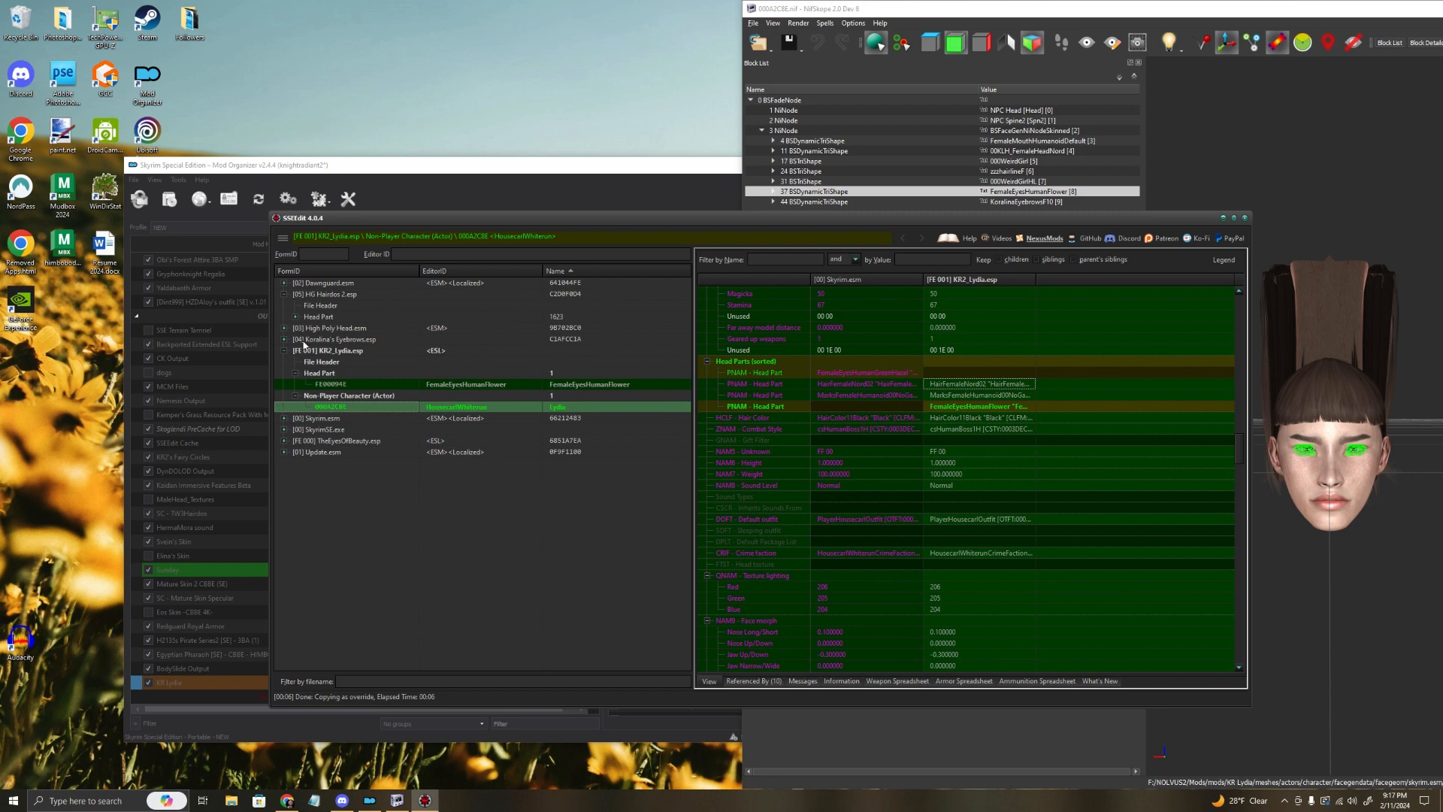
Step: Copy the 000WeirdGirl head part from HG Hairdos 2.esp as an override into KR2_Lydia.esp, adding HG Hairdos 2.esp as a master
{"action": "left_click", "coordinate": [295, 317]}
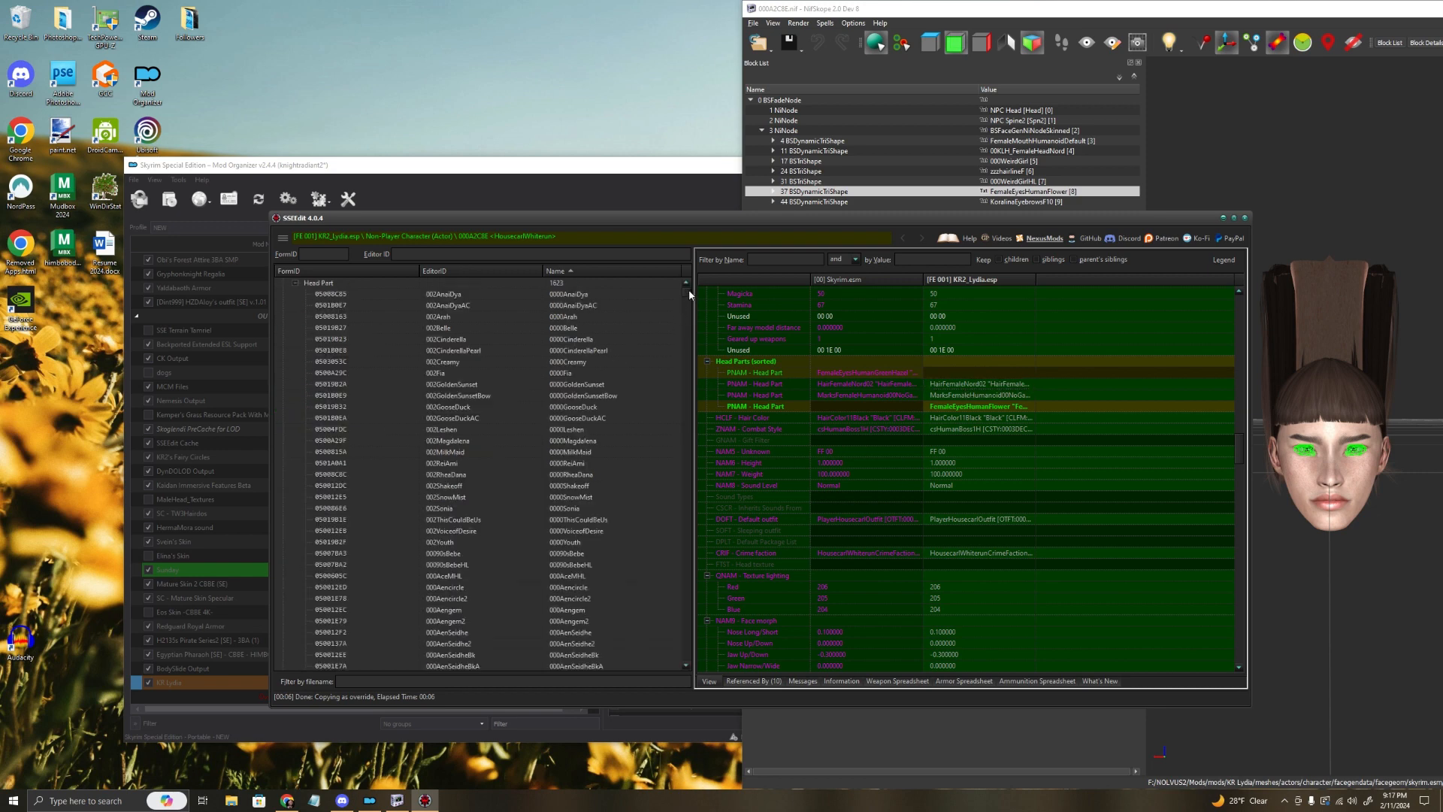
{"action": "left_click_drag", "start_coordinate": [689, 291], "coordinate": [692, 574]}
{"action": "scroll", "coordinate": [601, 318], "scroll_direction": "down", "scroll_amount": 10}
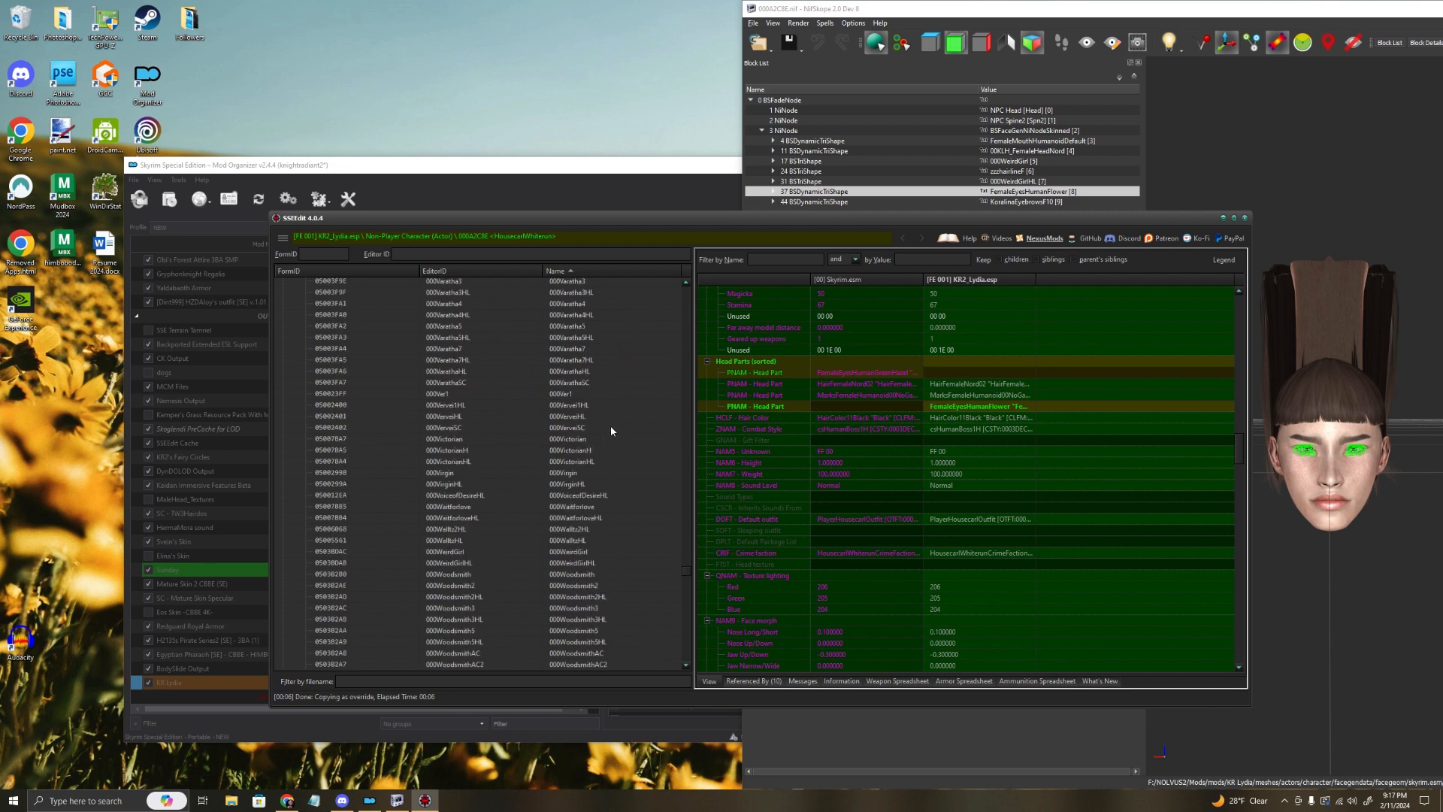
{"action": "scroll", "coordinate": [613, 444], "scroll_direction": "up", "scroll_amount": 9}
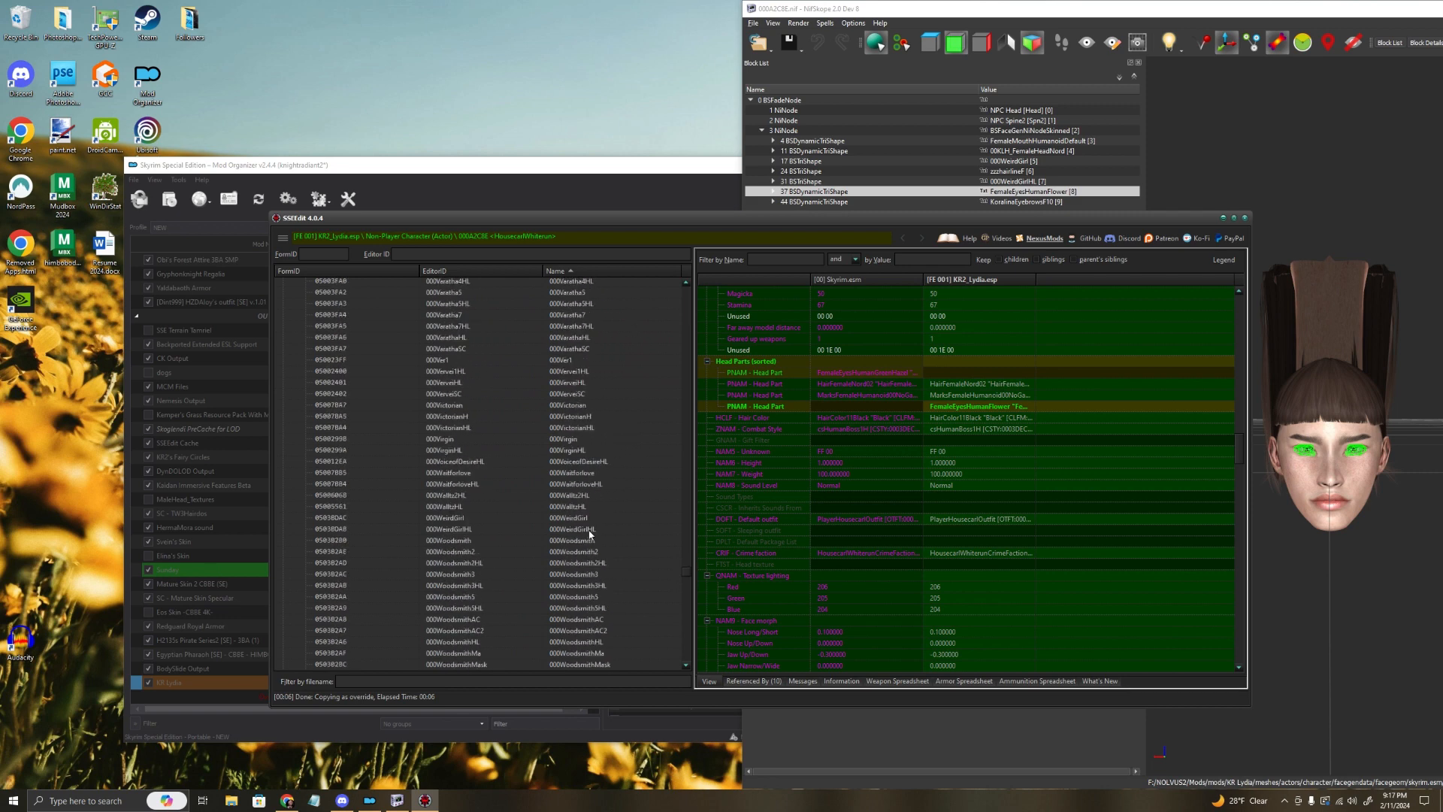
{"action": "left_click", "coordinate": [591, 517]}
{"action": "right_click", "coordinate": [587, 519]}
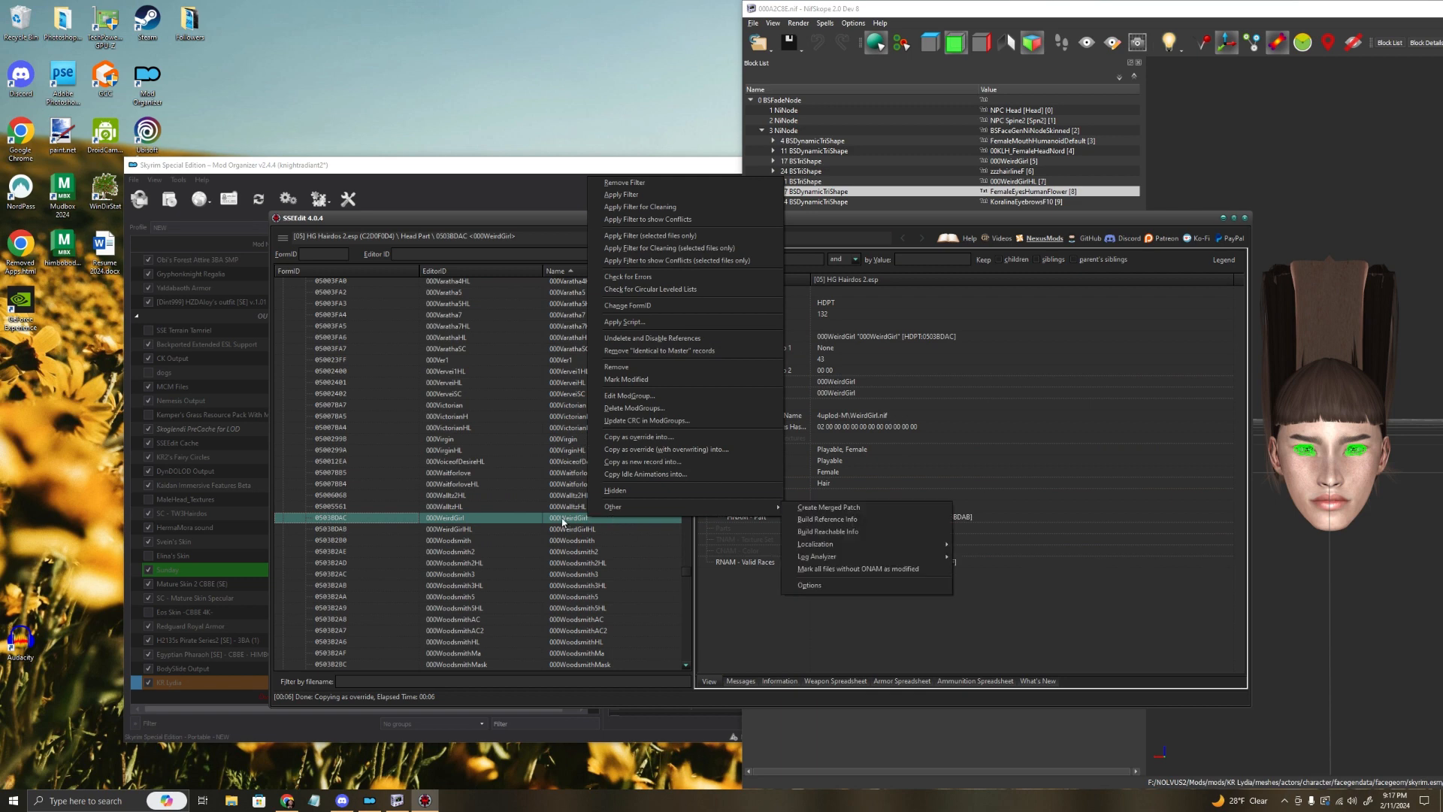
{"action": "left_click", "coordinate": [632, 437]}
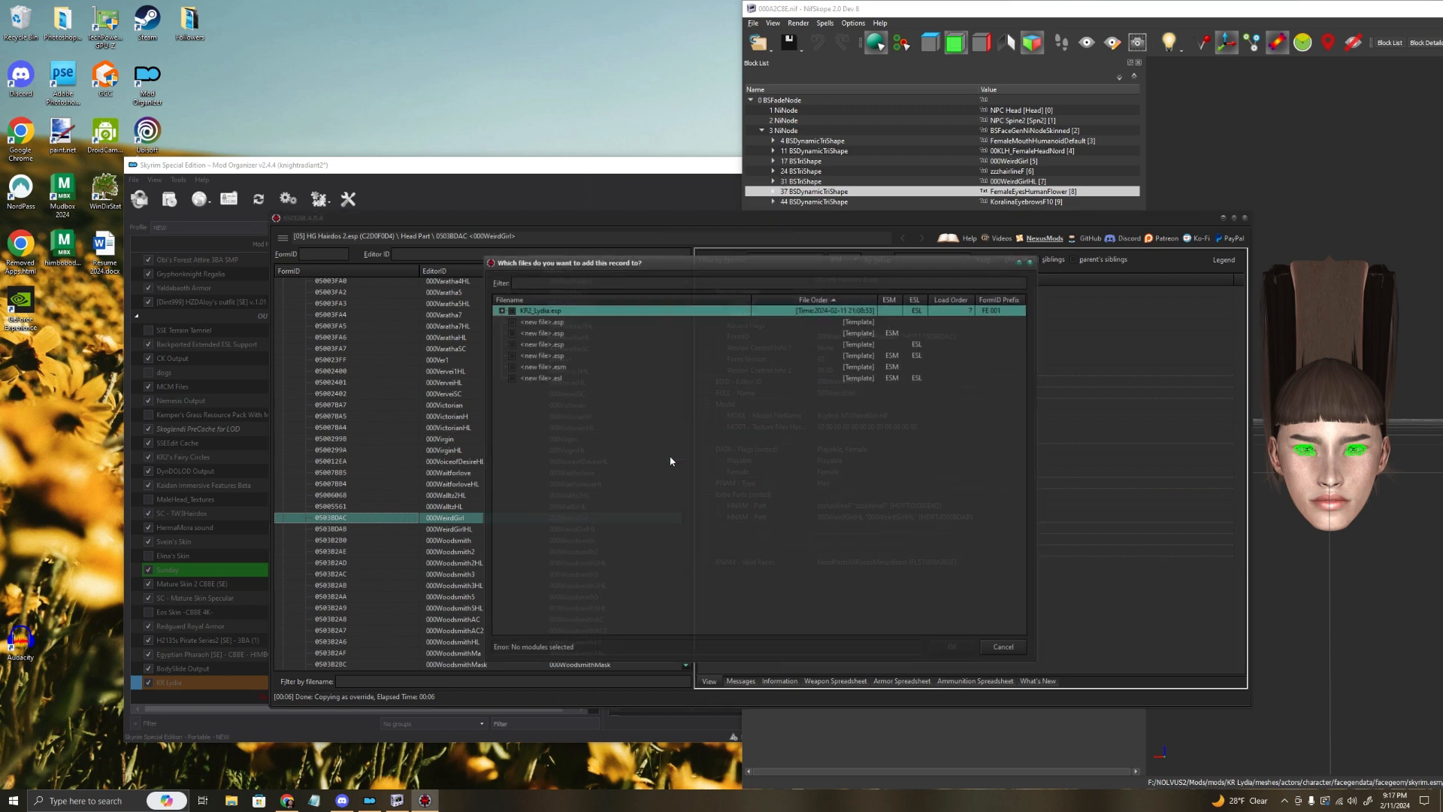
{"action": "left_click", "coordinate": [511, 310]}
{"action": "left_click", "coordinate": [952, 647]}
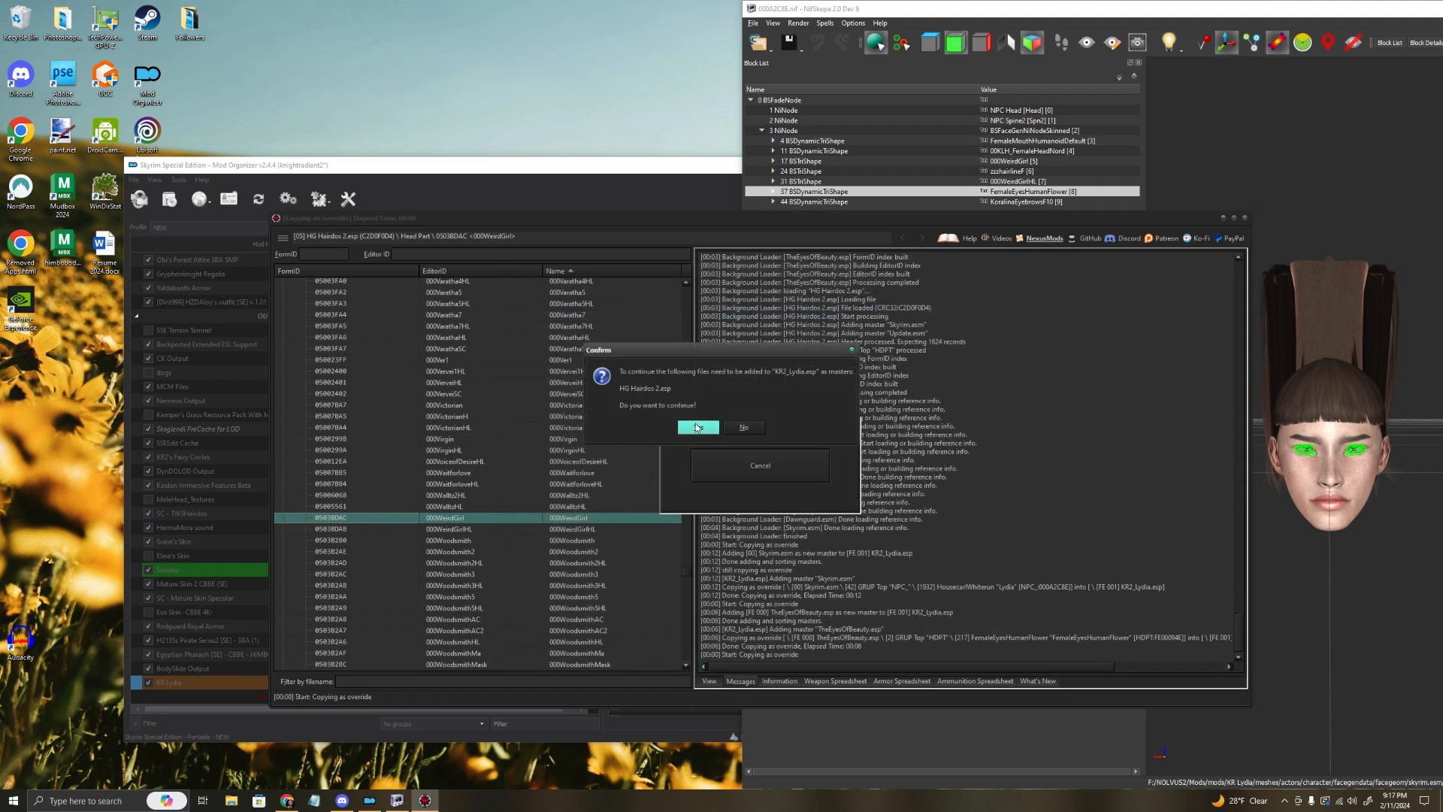
{"action": "left_click", "coordinate": [697, 427]}
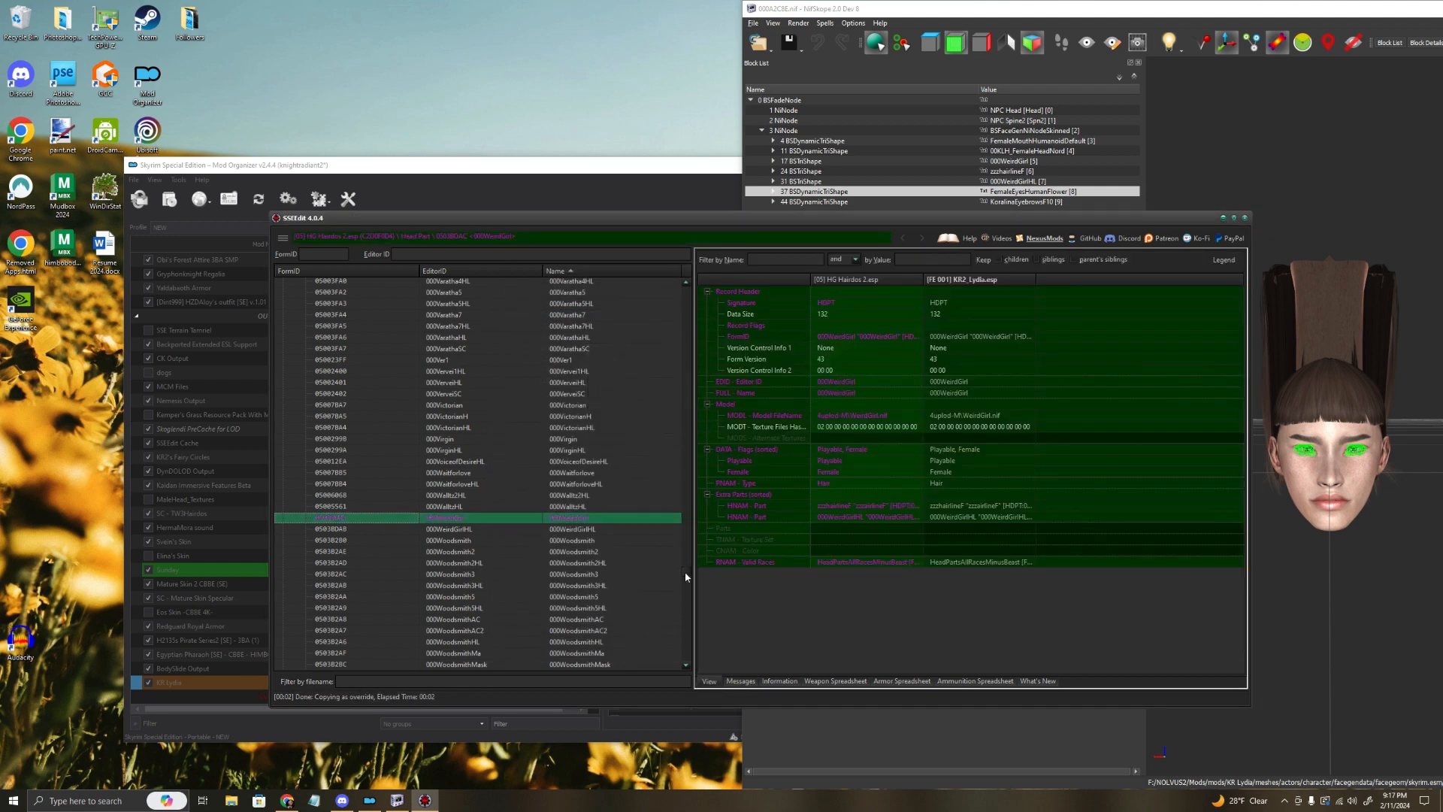
Step: Collapse HG Hairdos 2.esp and return to the Head Parts section of Lydia's record in KR2_Lydia.esp
{"action": "left_click_drag", "start_coordinate": [685, 573], "coordinate": [661, 294]}
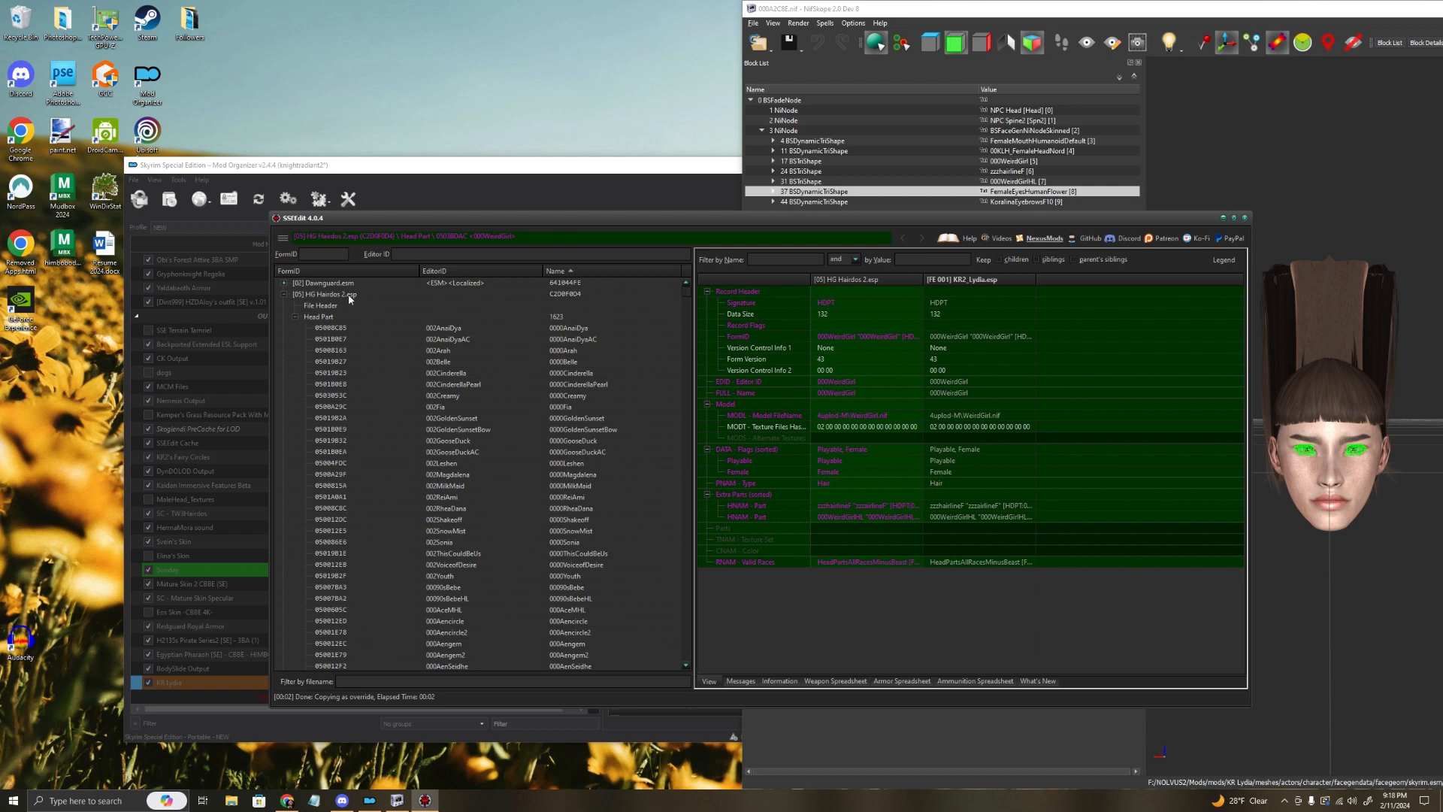
{"action": "left_click", "coordinate": [284, 294]}
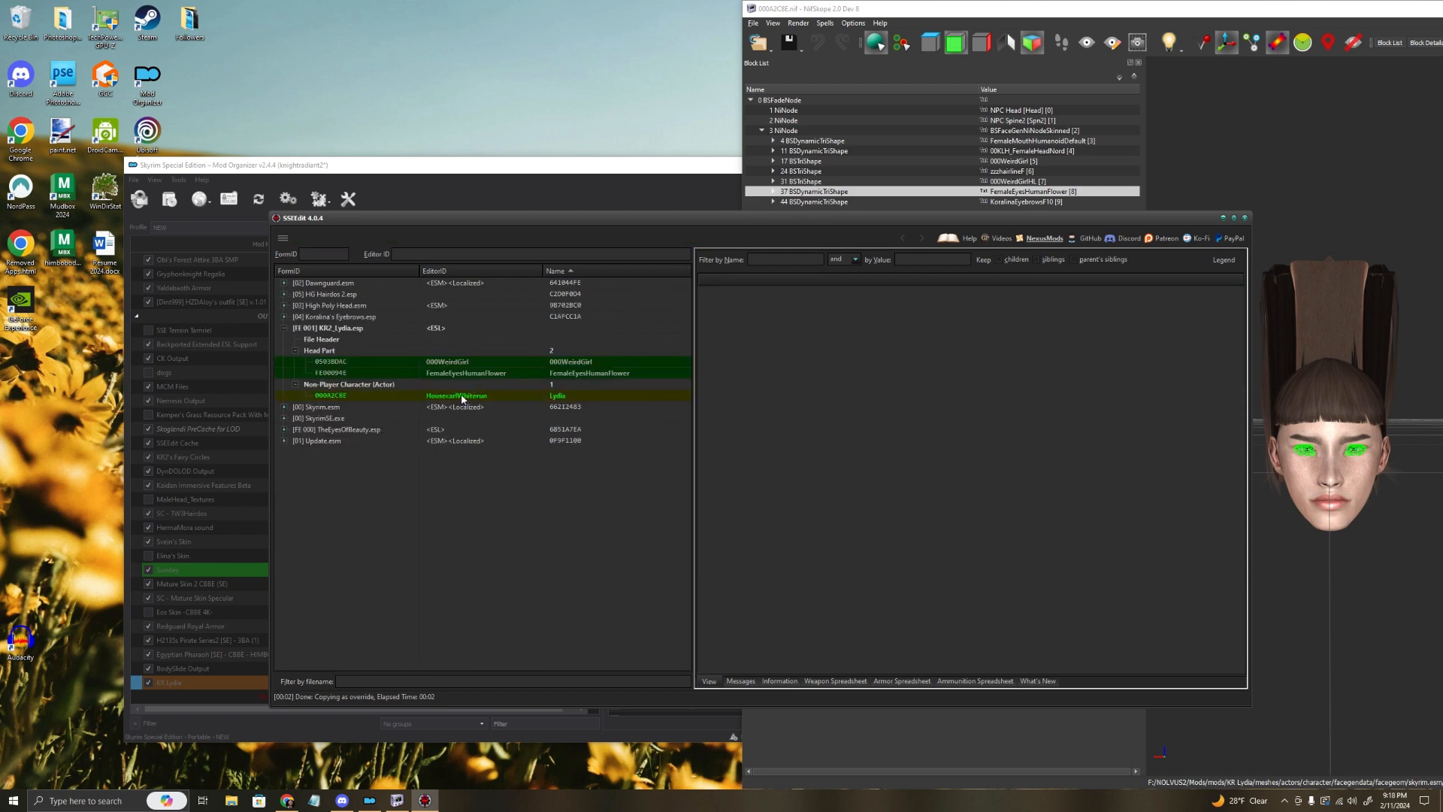
{"action": "left_click", "coordinate": [428, 397]}
{"action": "scroll", "coordinate": [1102, 538], "scroll_direction": "down", "scroll_amount": 10}
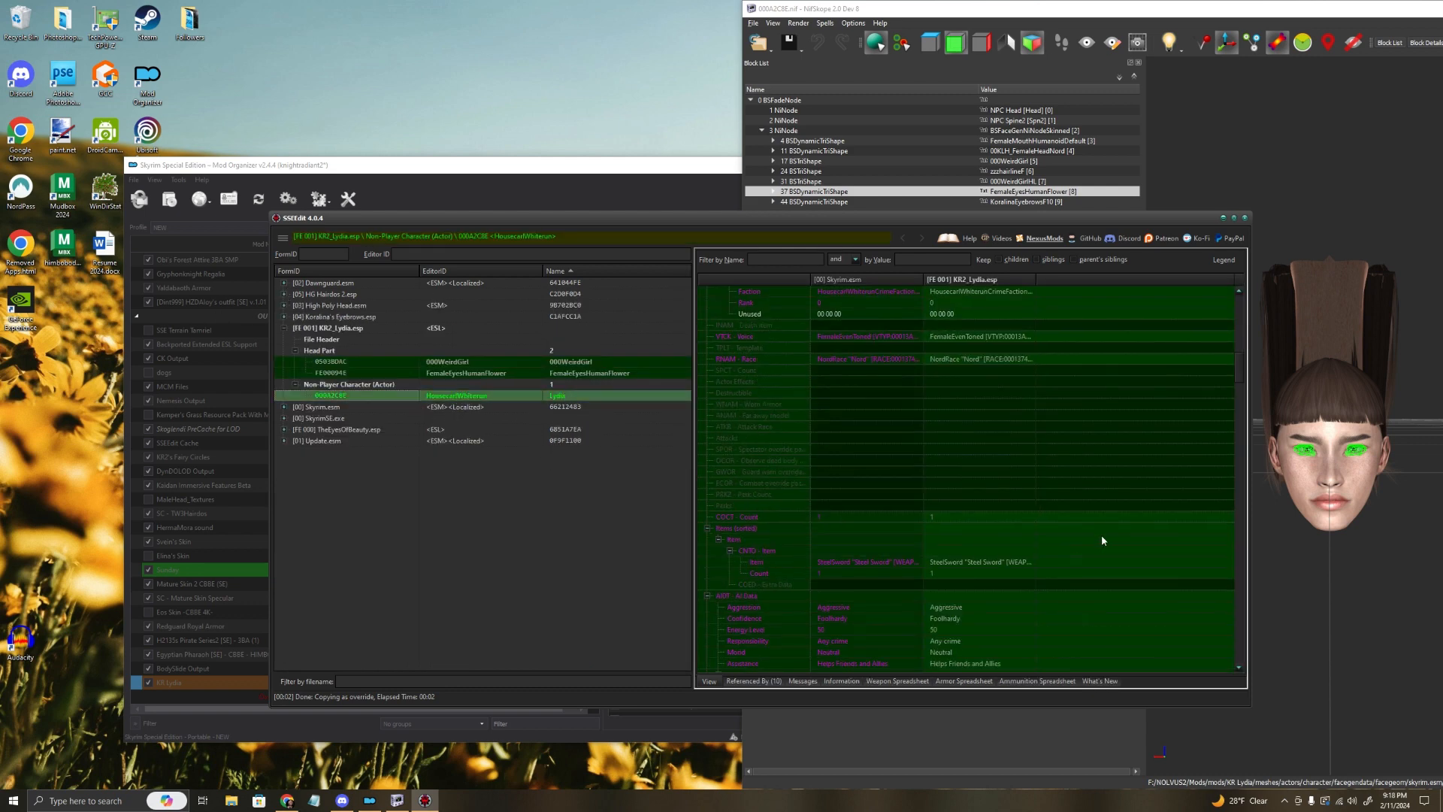
{"action": "mouse_move", "coordinate": [1250, 466]}
{"action": "left_mouse_down"}
{"action": "mouse_move", "coordinate": [1253, 646]}
{"action": "mouse_move", "coordinate": [1256, 449]}
{"action": "left_mouse_up"}
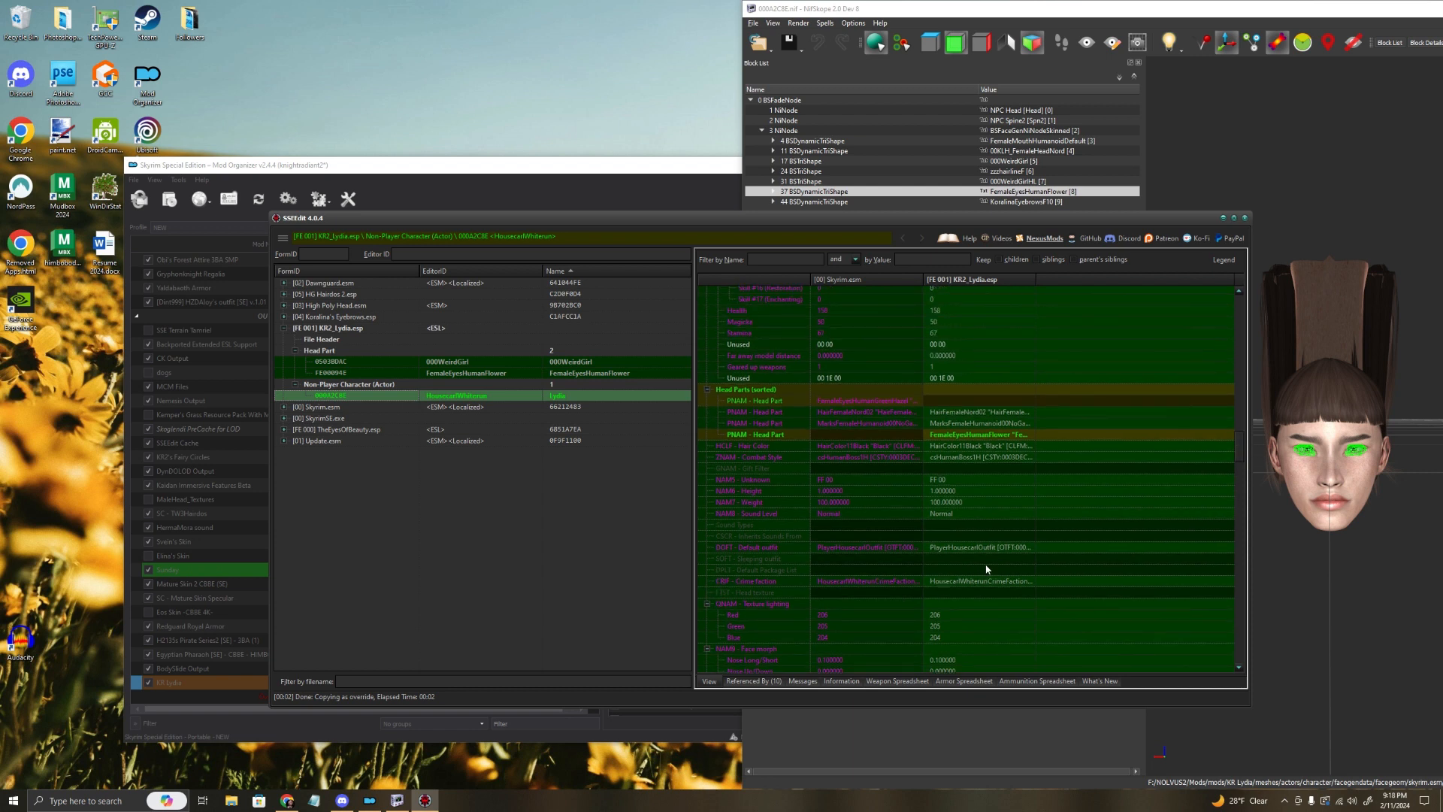
Step: Try to replace the HairFemaleNord02 head part in Lydia's KR2_Lydia.esp record by entering the form ID 0503bdacy
{"action": "double_click", "coordinate": [977, 412]}
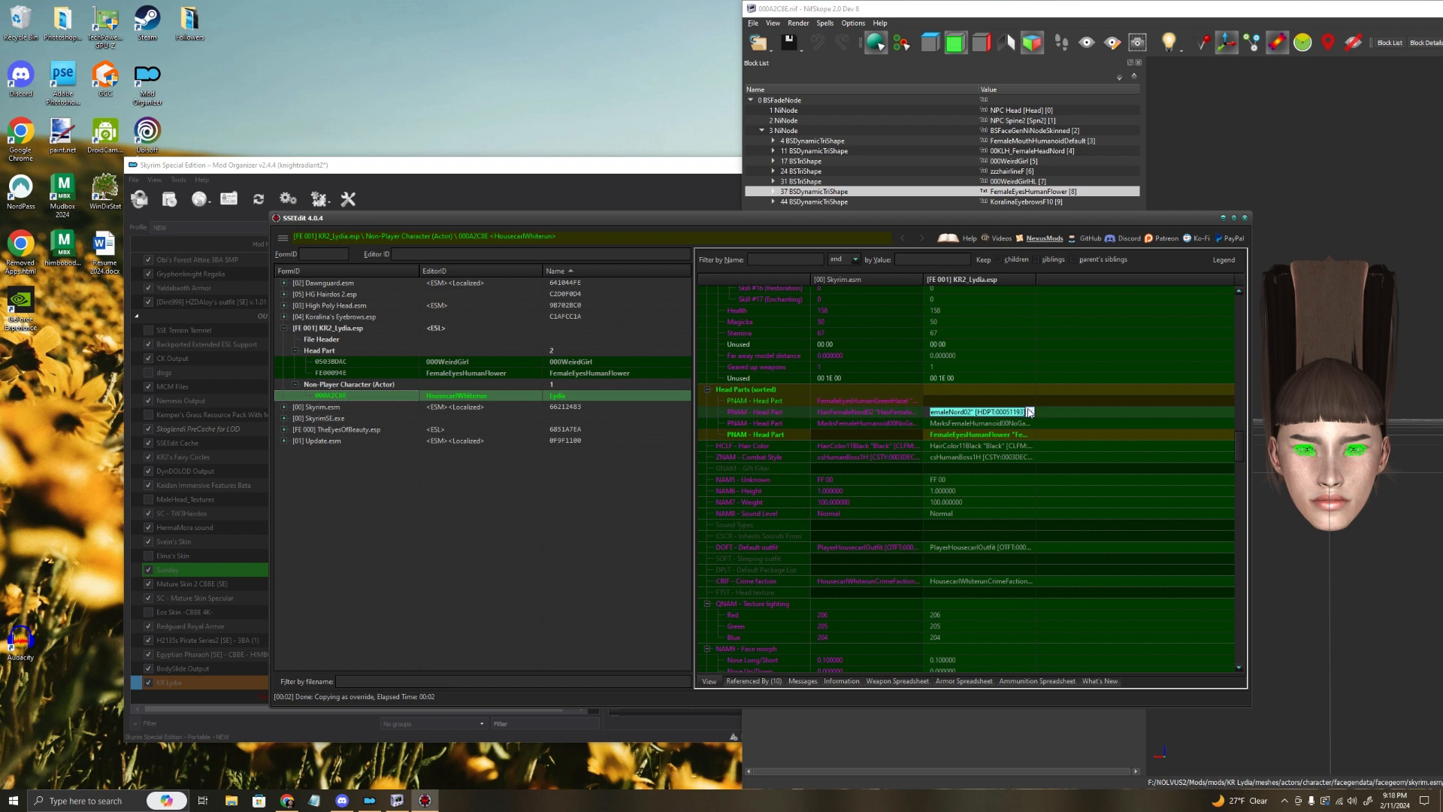
{"action": "left_click", "coordinate": [1088, 428]}
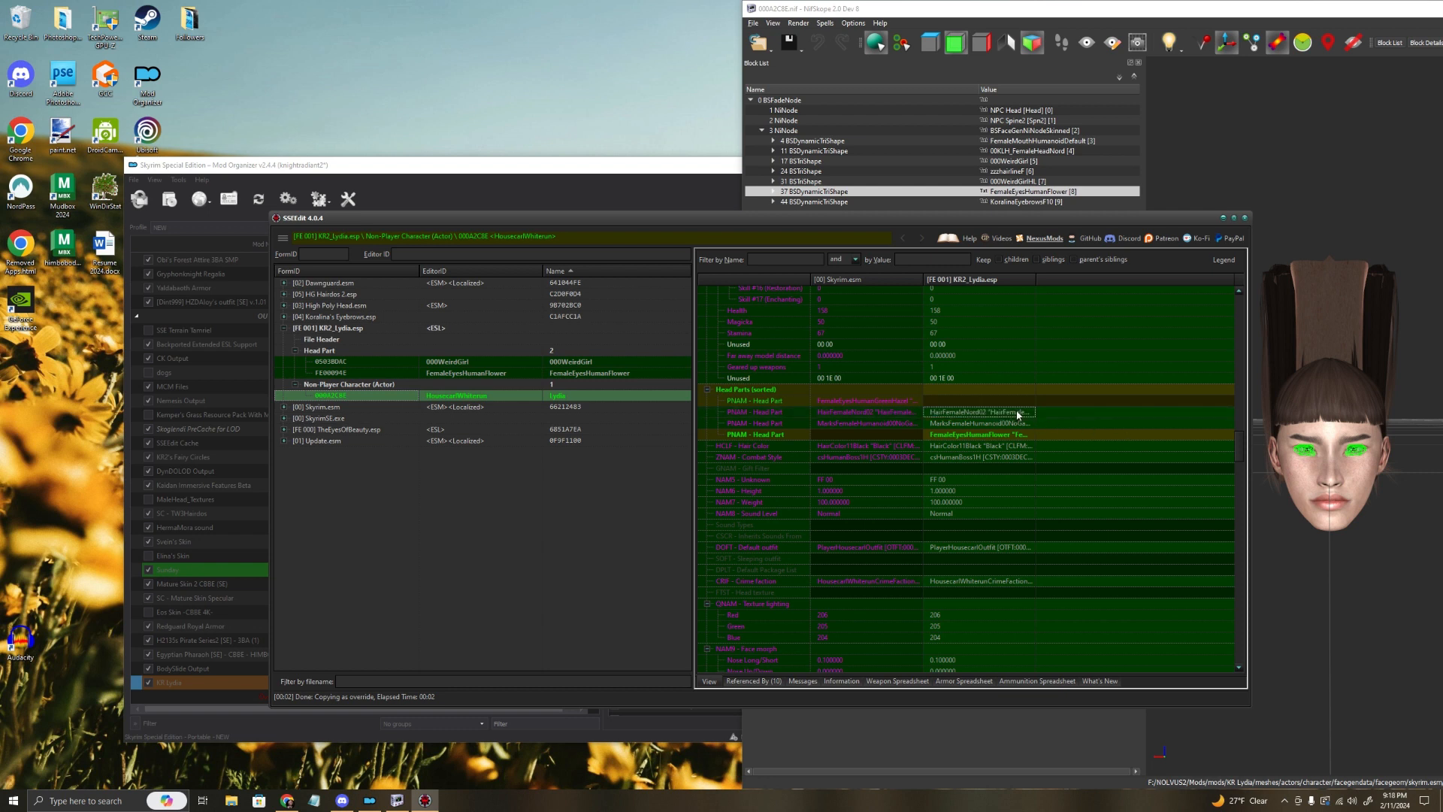
{"action": "right_click", "coordinate": [1019, 413]}
{"action": "left_click", "coordinate": [1087, 426]}
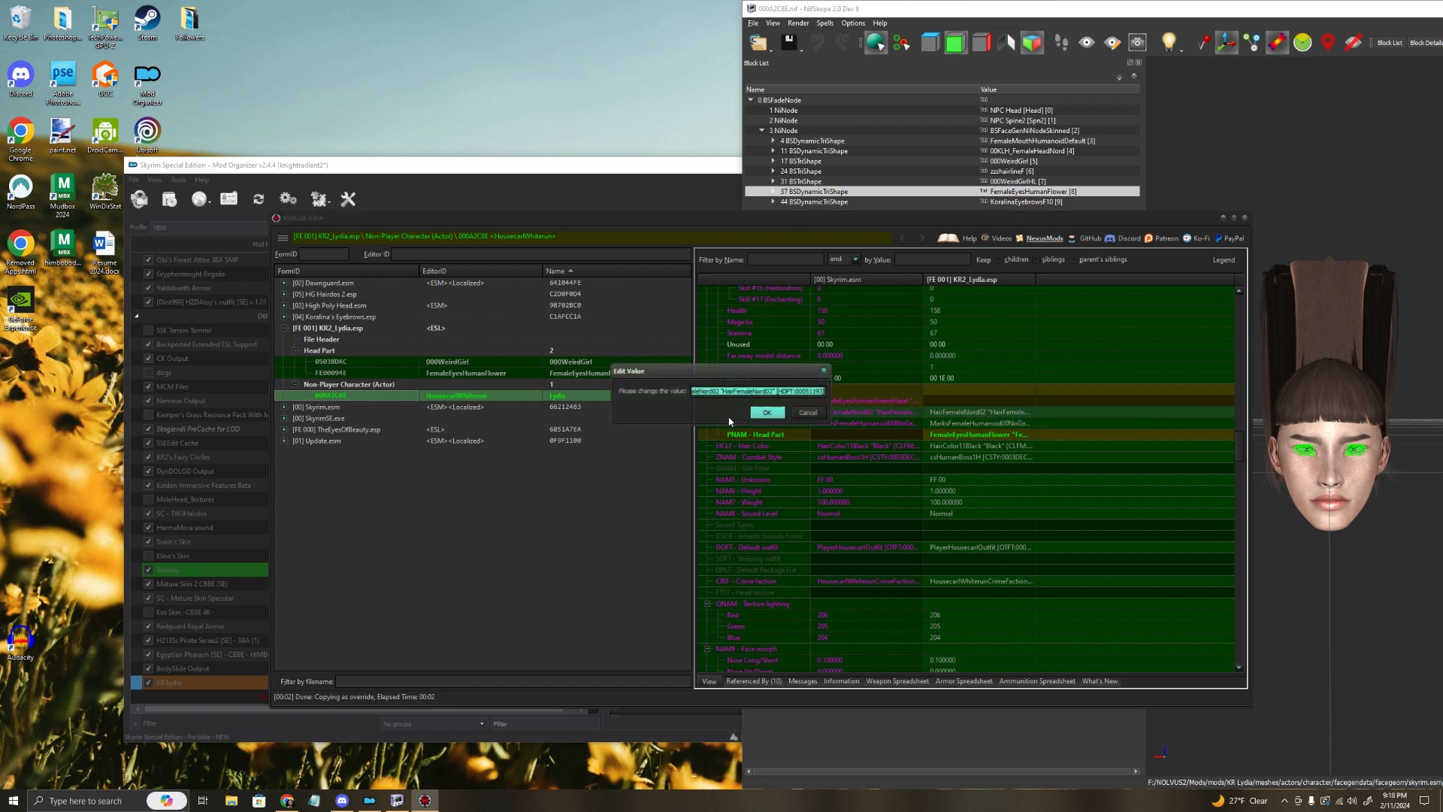
{"action": "left_click_drag", "start_coordinate": [706, 377], "coordinate": [463, 398]}
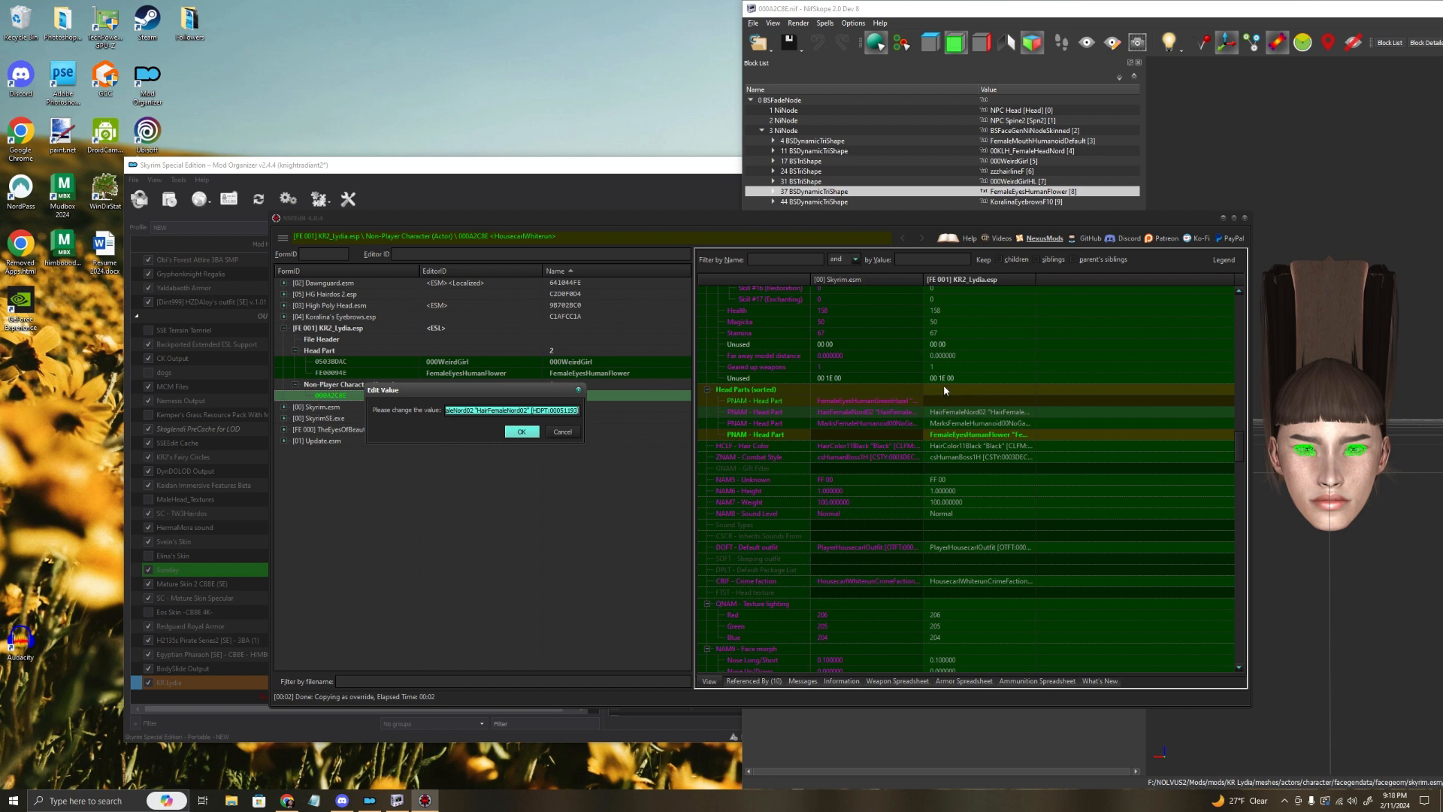
{"action": "left_click_drag", "start_coordinate": [499, 391], "coordinate": [398, 380]}
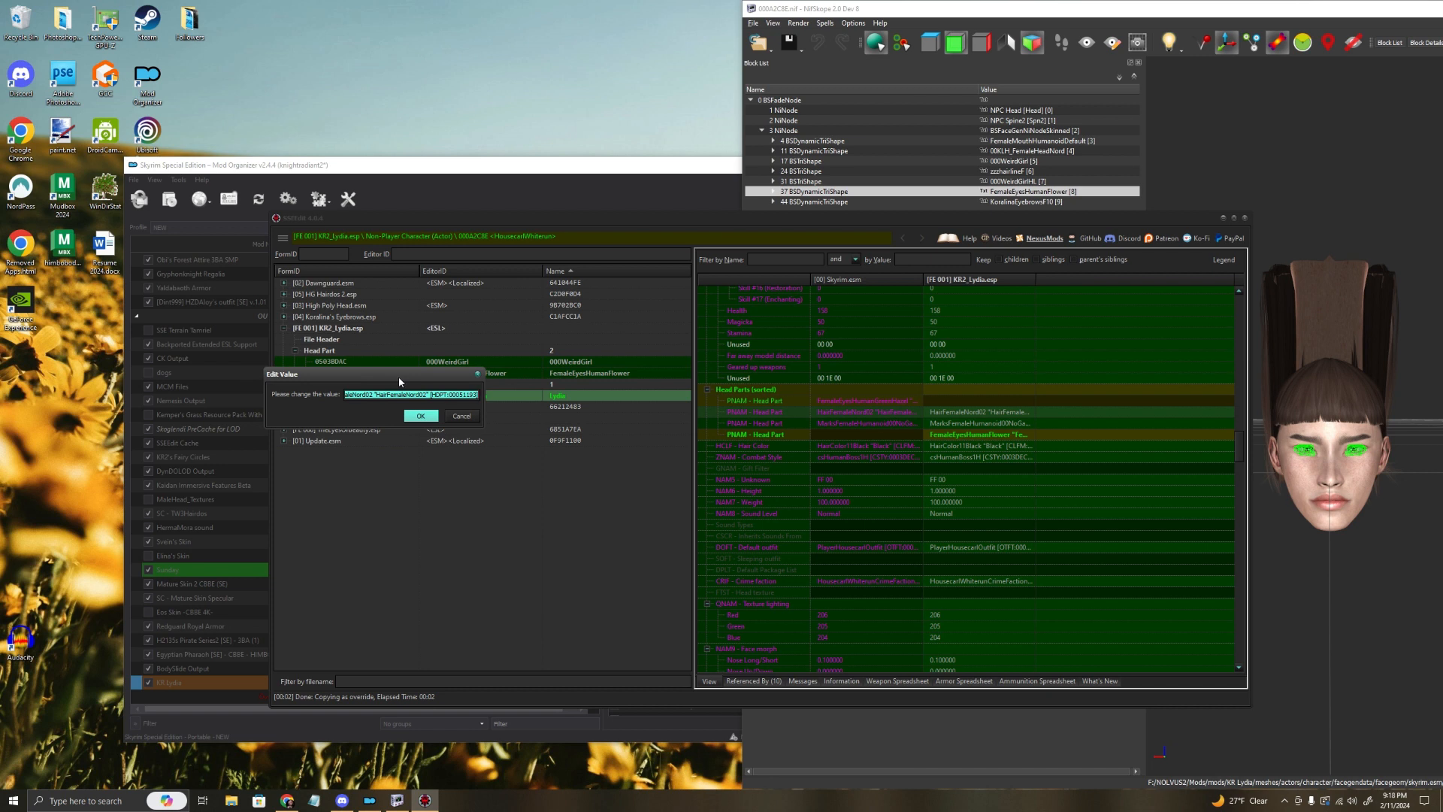
{"action": "type", "text": "0"}
{"action": "type", "text": "y"}
{"action": "left_click", "coordinate": [422, 417]}
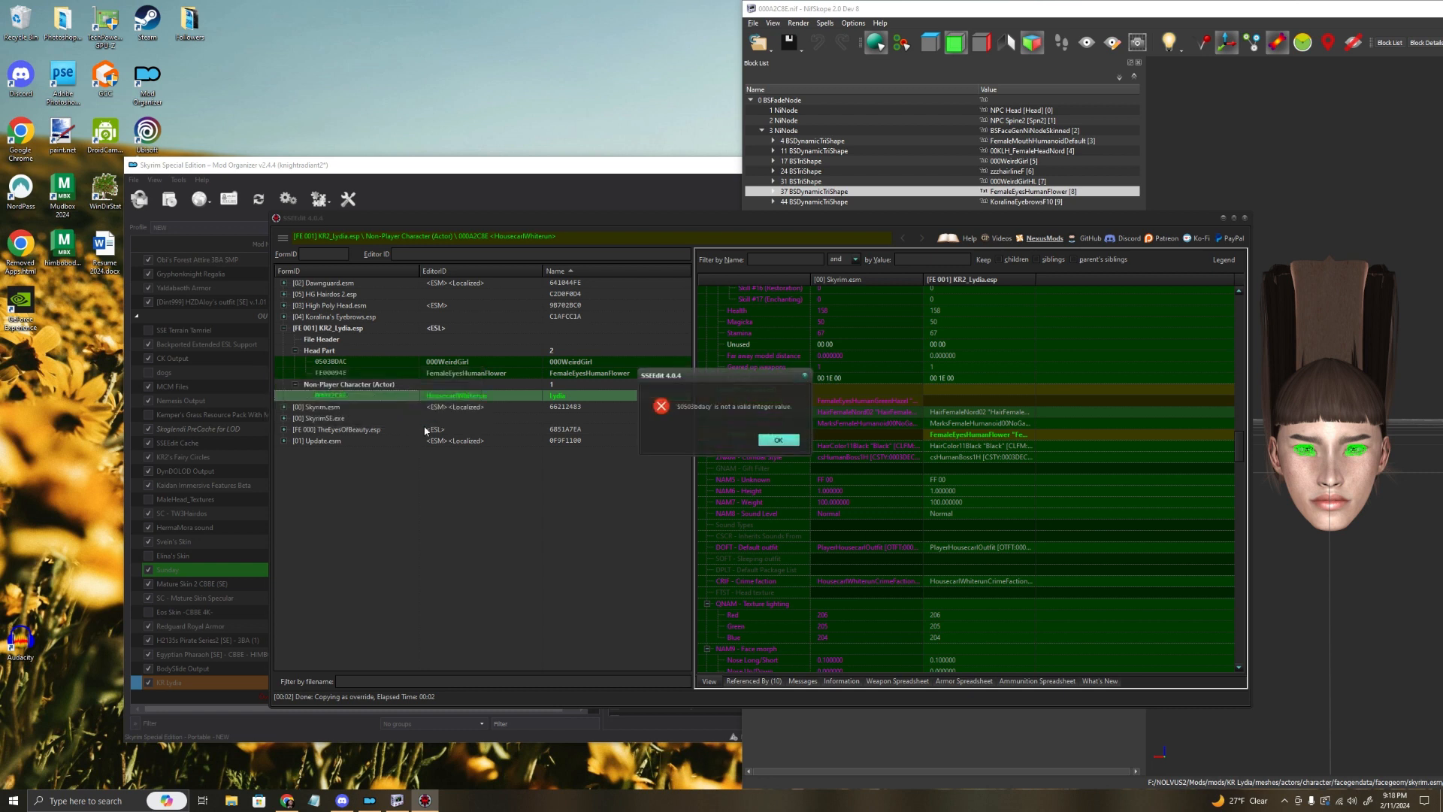
{"action": "left_click", "coordinate": [782, 438]}
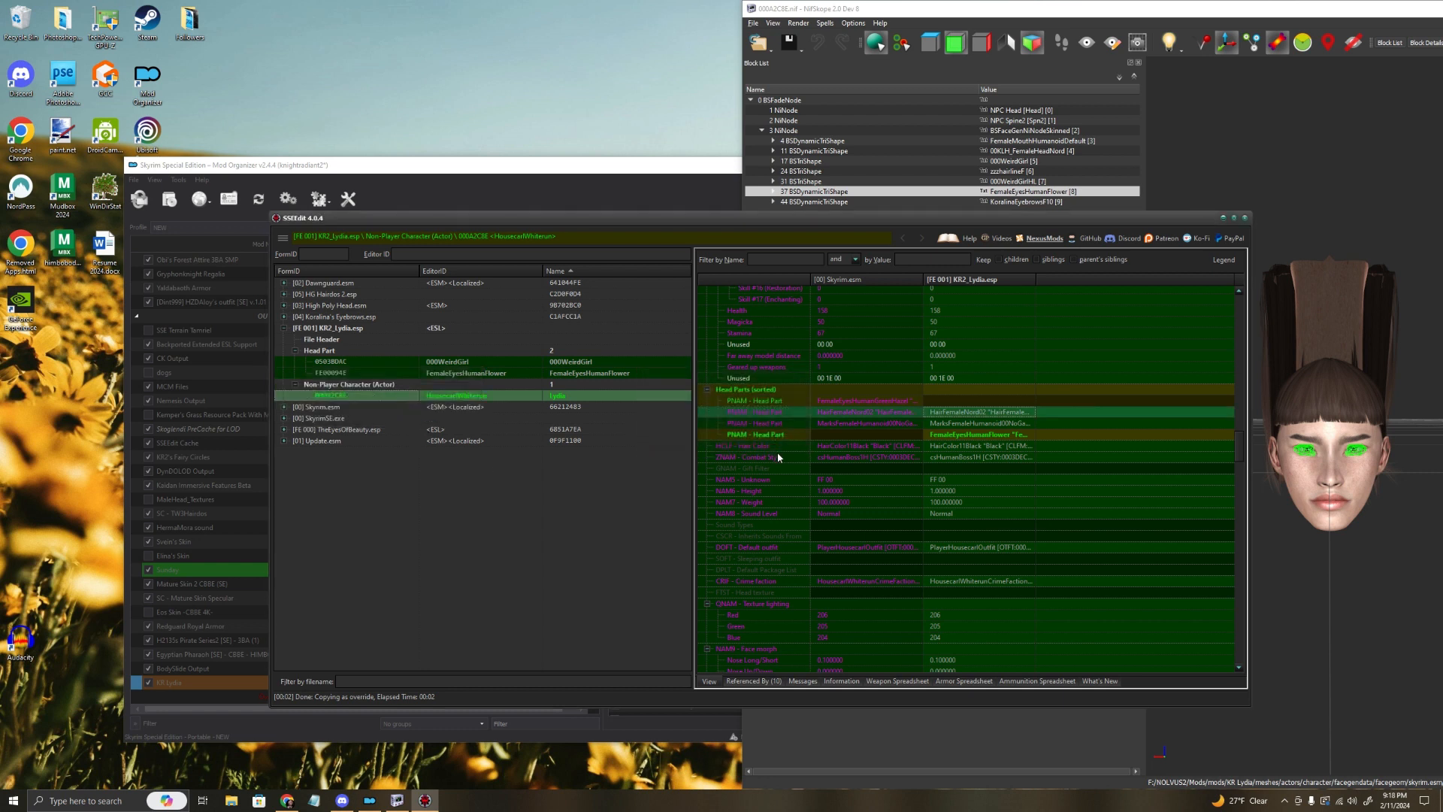
Step: Replace the HairFemaleNord02 head part in Lydia's KR2_Lydia.esp record with the 000WeirdGirl hair, form ID 0503BDAC
{"action": "right_click", "coordinate": [951, 416]}
{"action": "left_click", "coordinate": [977, 422]}
{"action": "left_click_drag", "start_coordinate": [675, 369], "coordinate": [328, 375]}
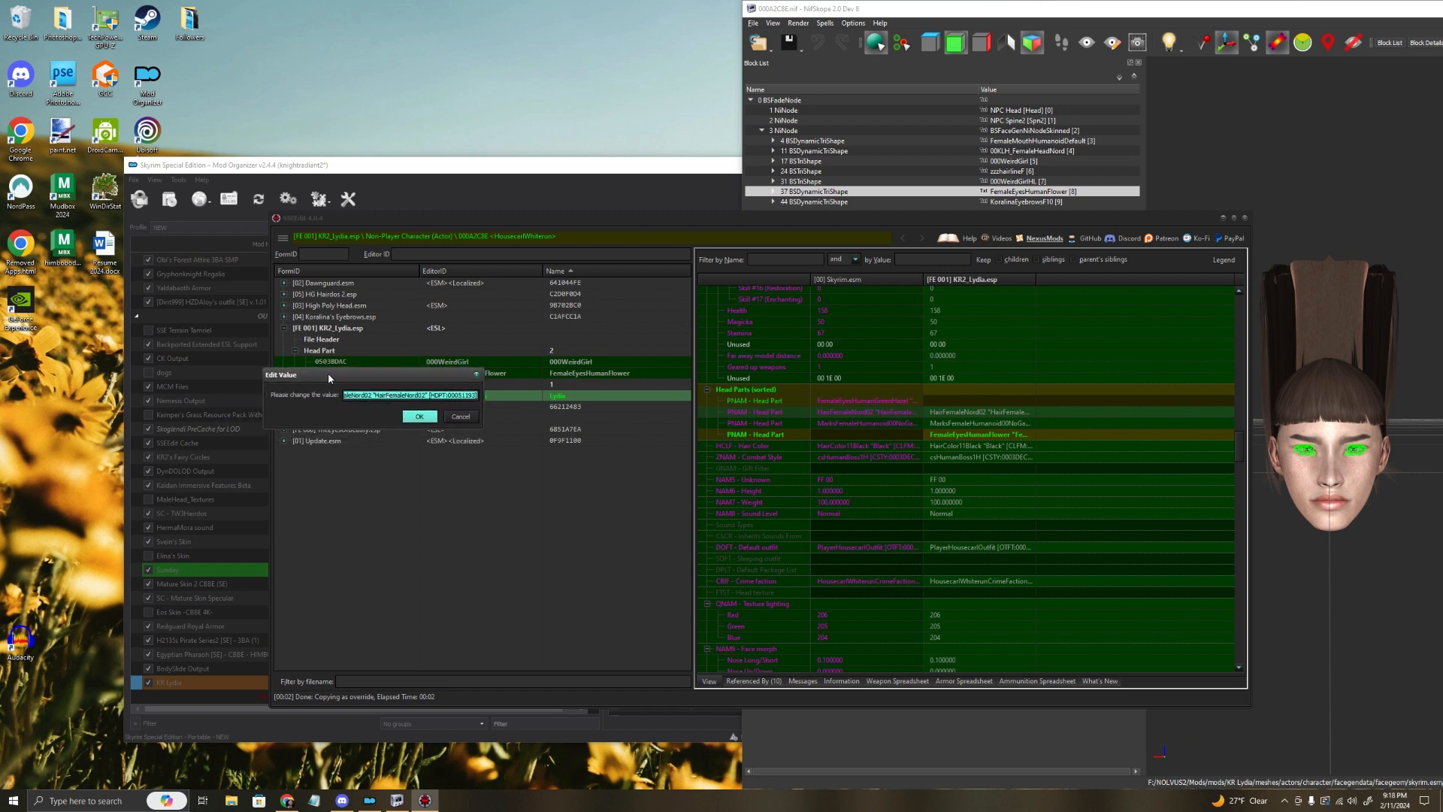
{"action": "type", "text": "0503bdac"}
{"action": "left_click", "coordinate": [421, 416]}
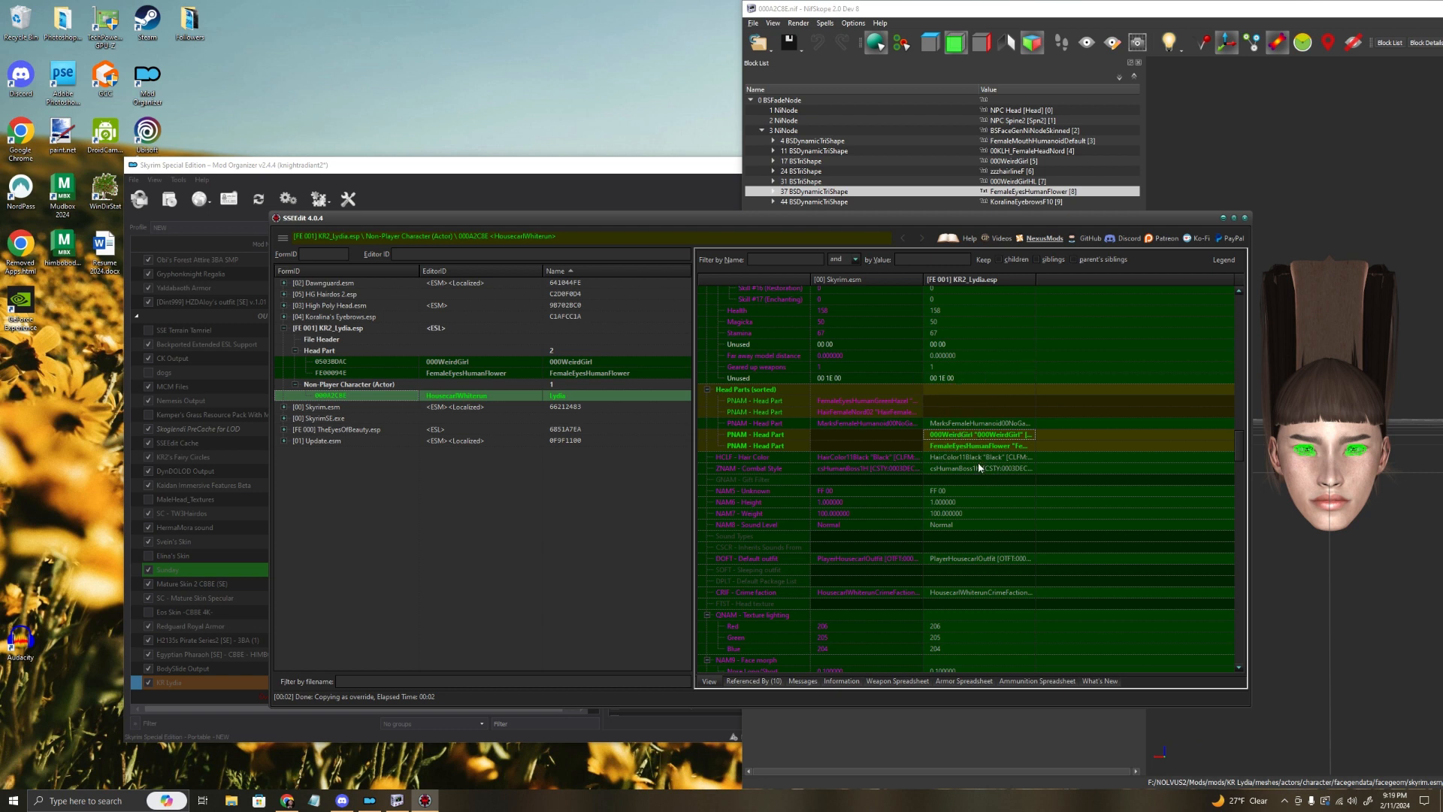
Step: Add a new empty head part entry to Lydia's KR2_Lydia.esp record and dismiss the unsaved changes reminder
{"action": "right_click", "coordinate": [954, 410]}
{"action": "left_click", "coordinate": [970, 419]}
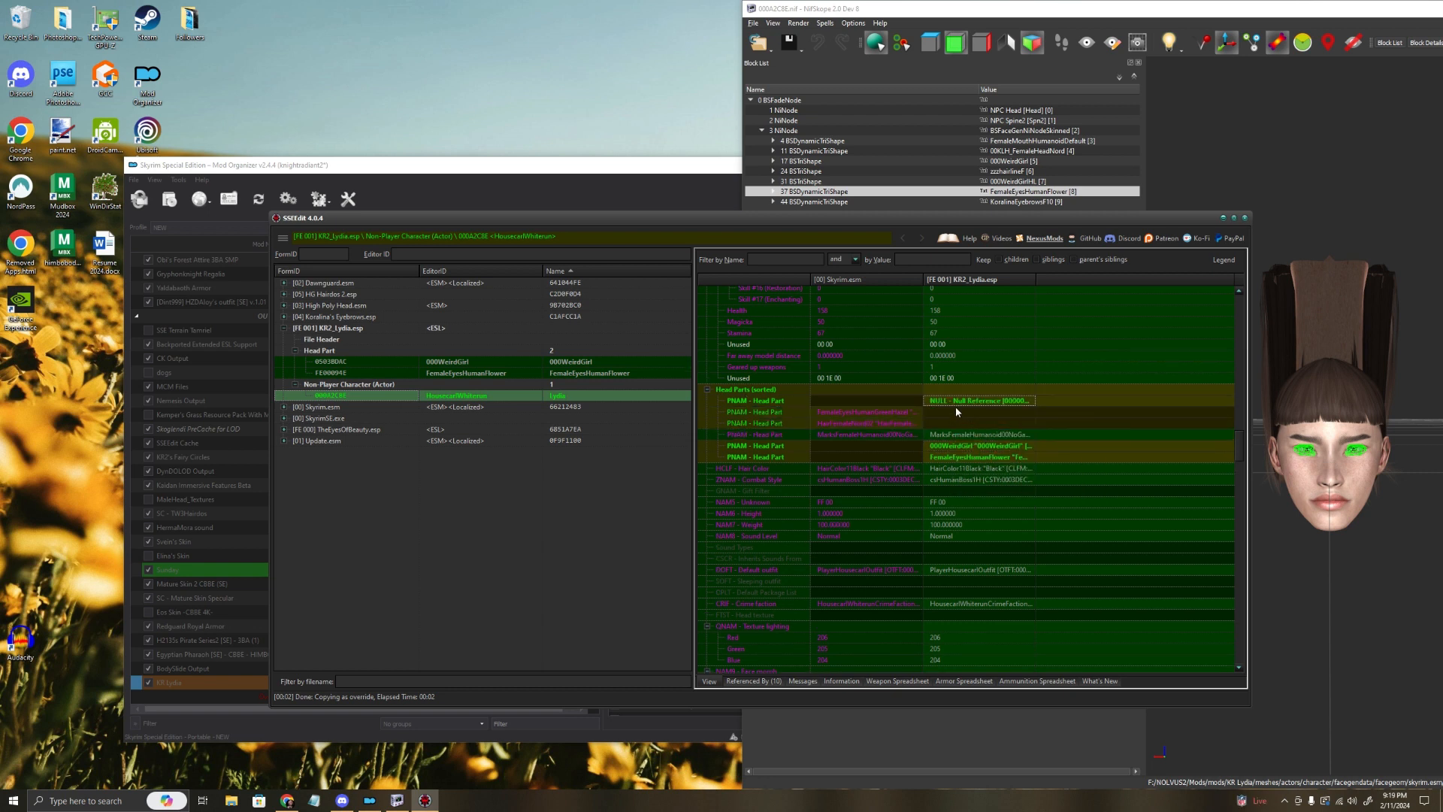
{"action": "left_click", "coordinate": [968, 404]}
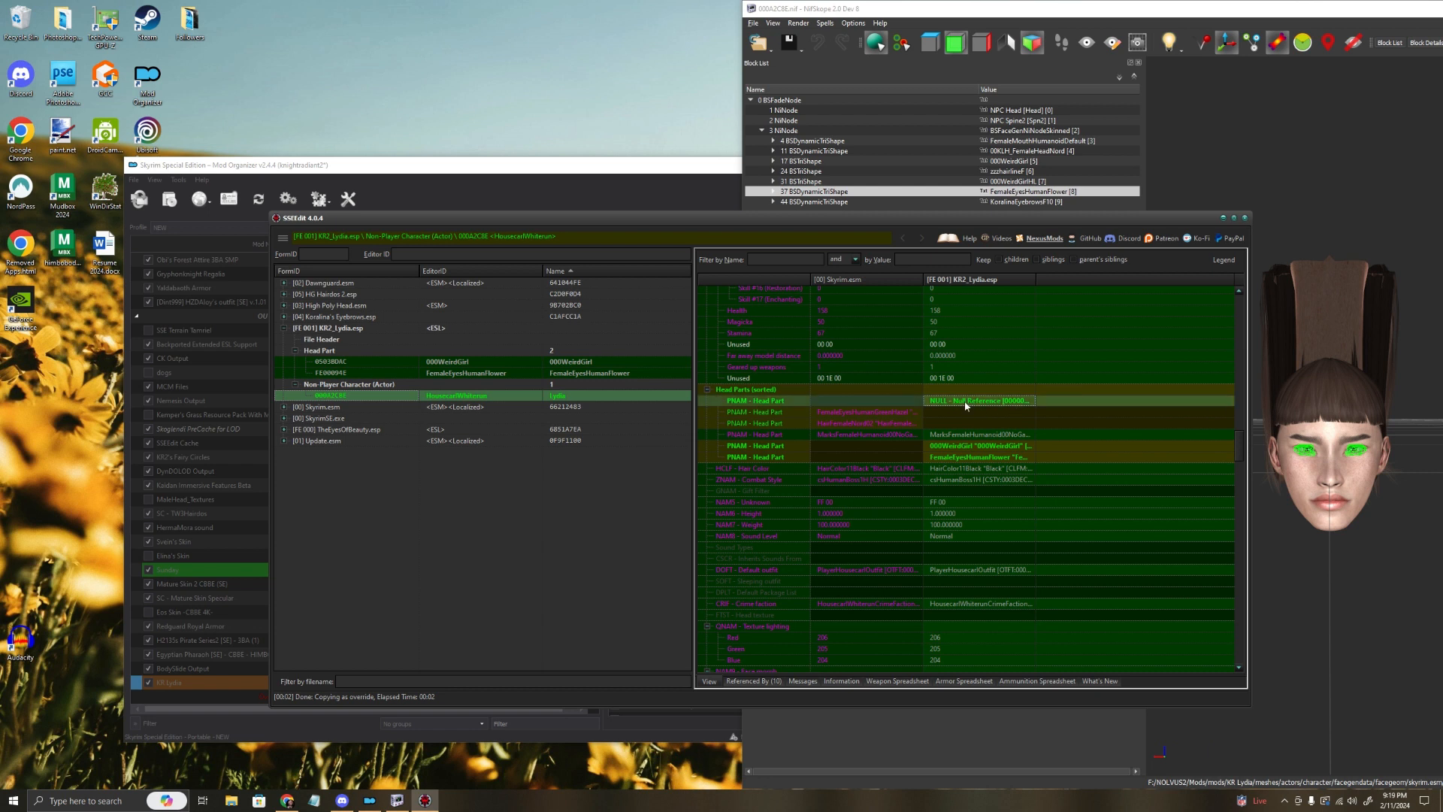
{"action": "left_click", "coordinate": [989, 411]}
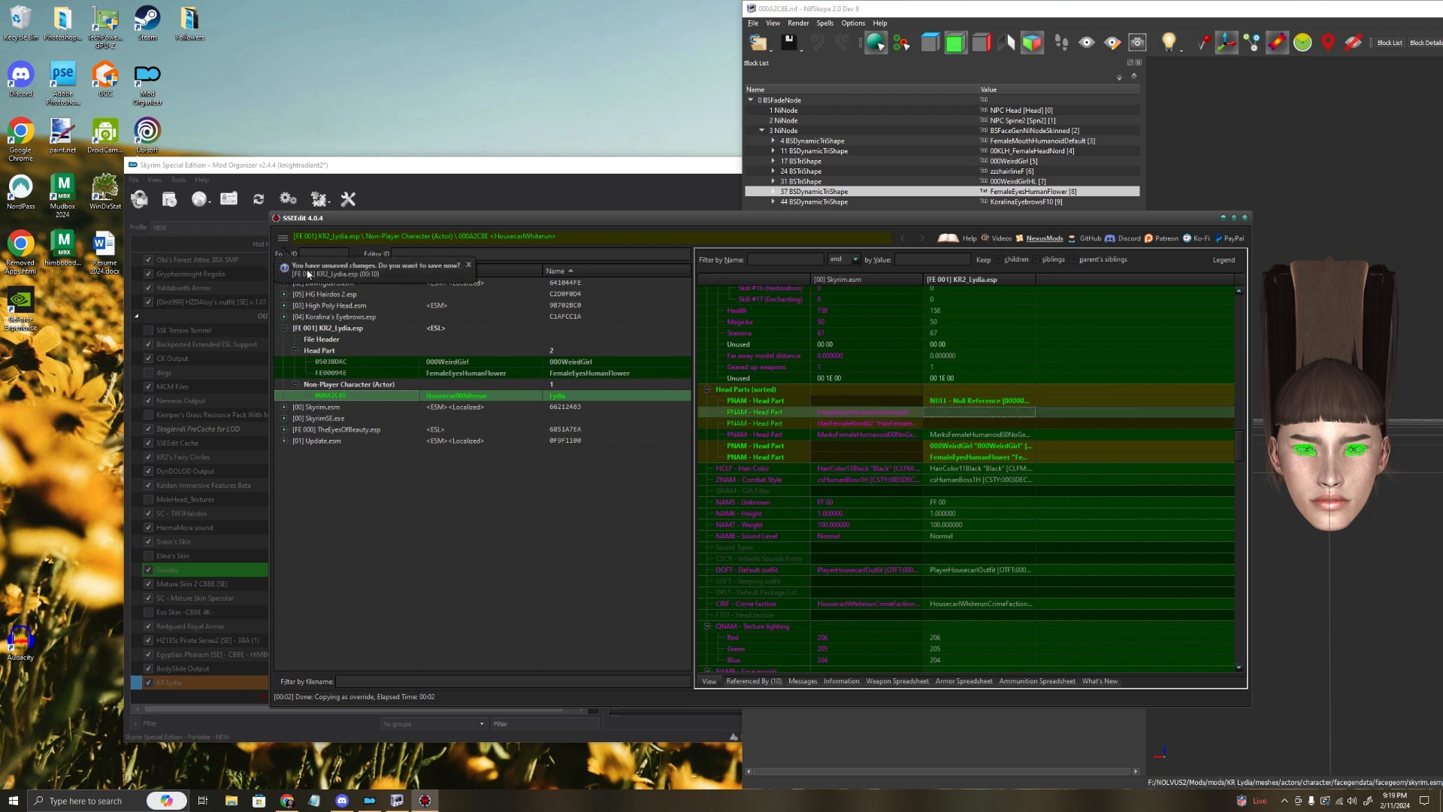
{"action": "left_click", "coordinate": [469, 266]}
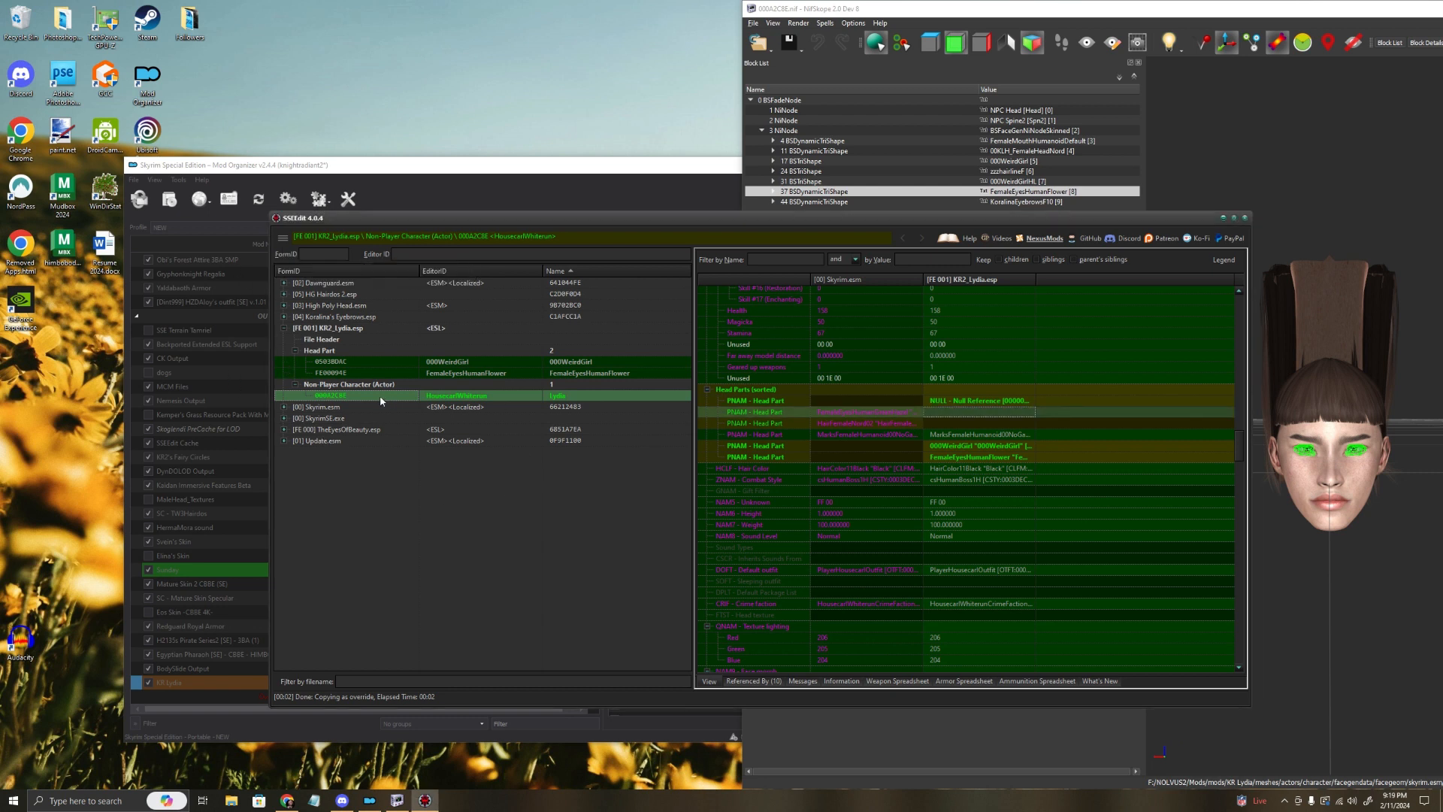
Step: Copy the KoralinaEyebrowsF10 head part from Koralina's Eyebrows.esp as an override into KR2_Lydia.esp, adding Koralina's Eyebrows.esp as a master
{"action": "left_click", "coordinate": [284, 318]}
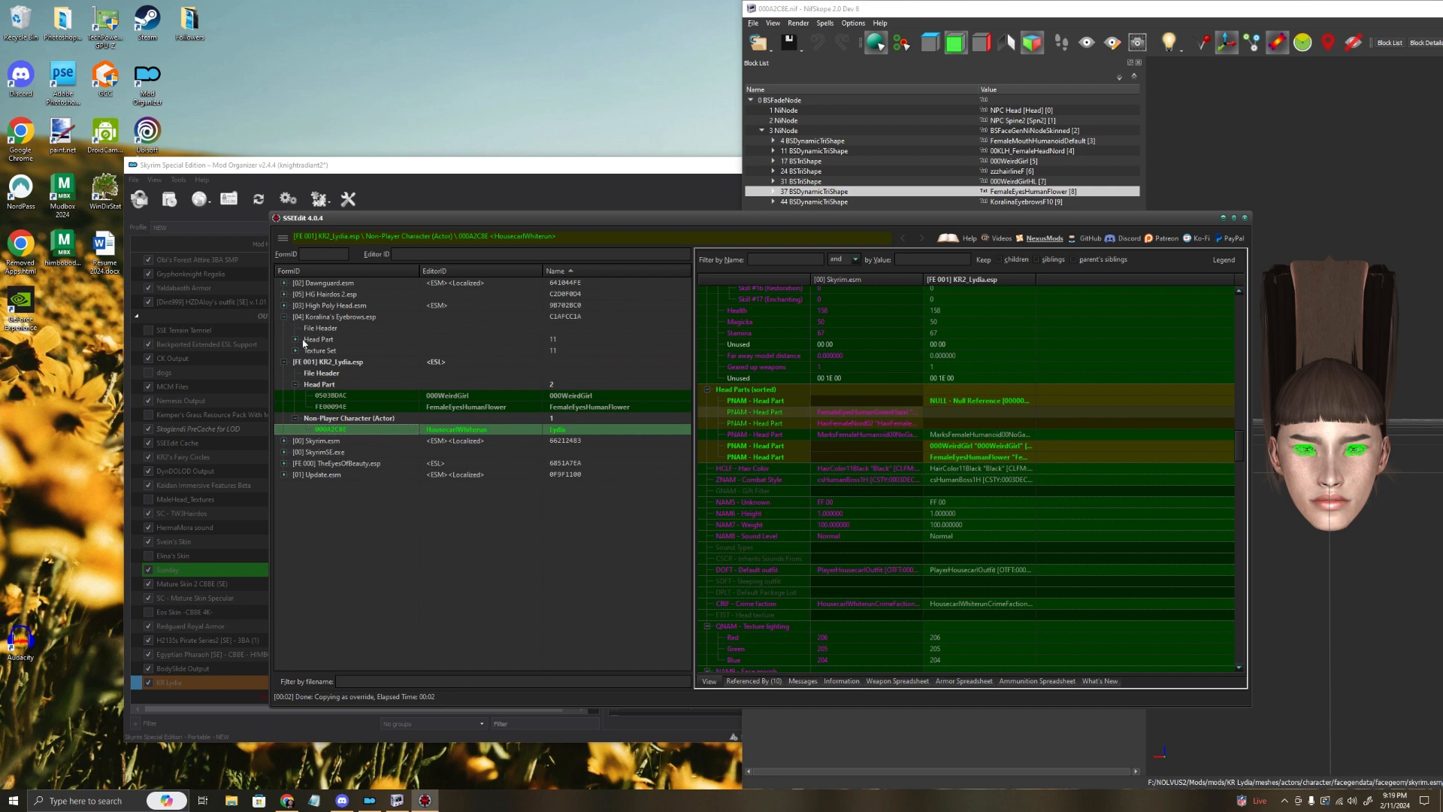
{"action": "left_click", "coordinate": [296, 339]}
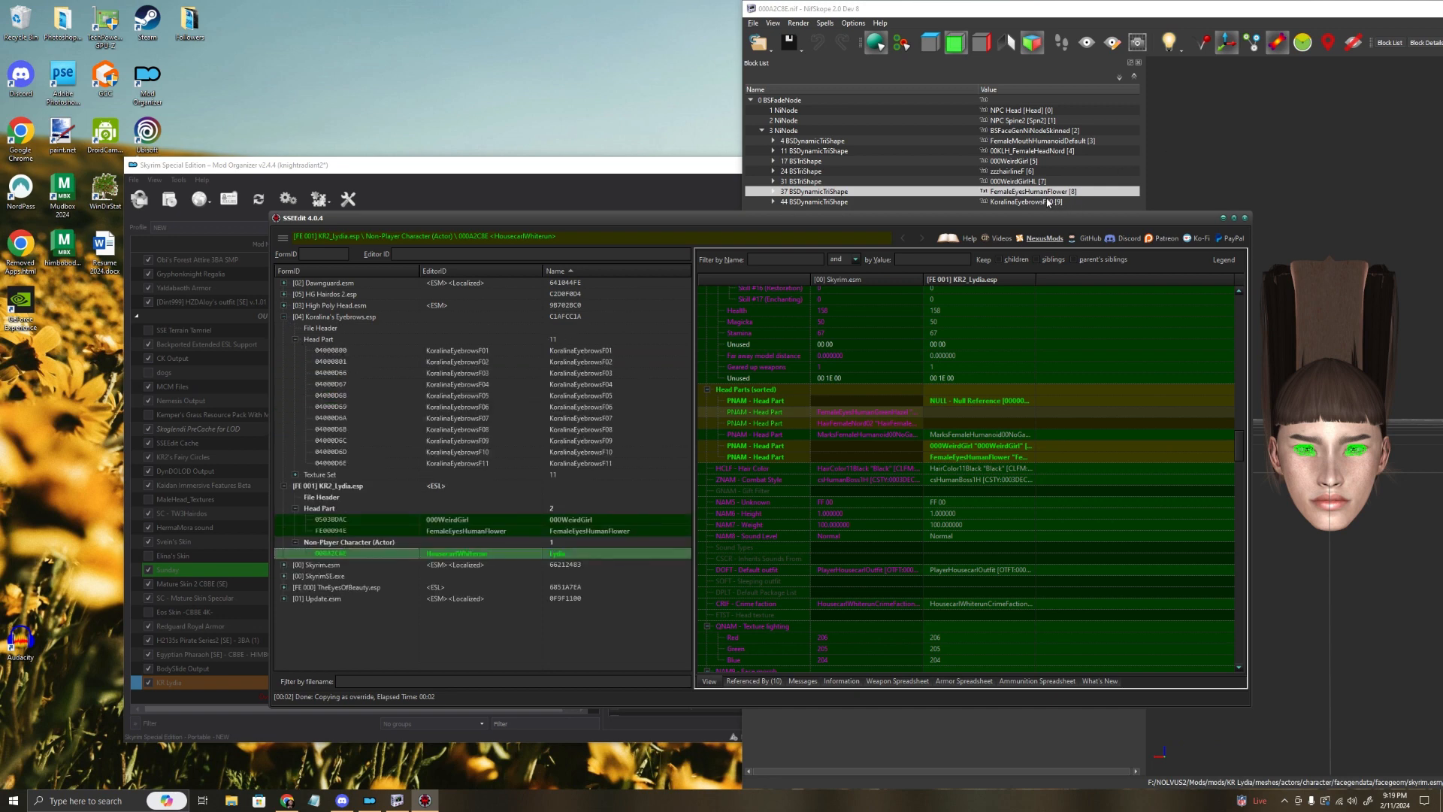
{"action": "left_click", "coordinate": [584, 452]}
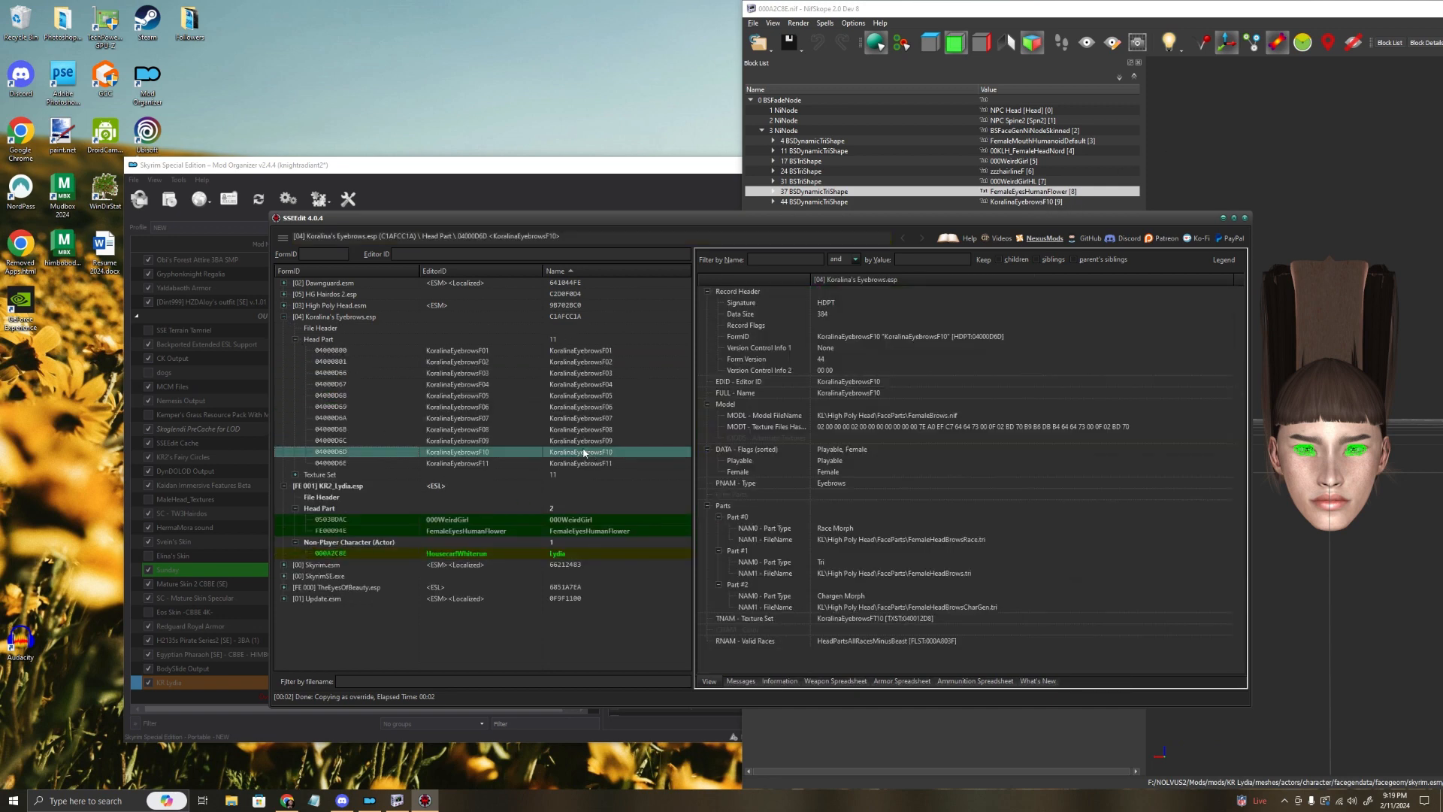
{"action": "right_click", "coordinate": [585, 452]}
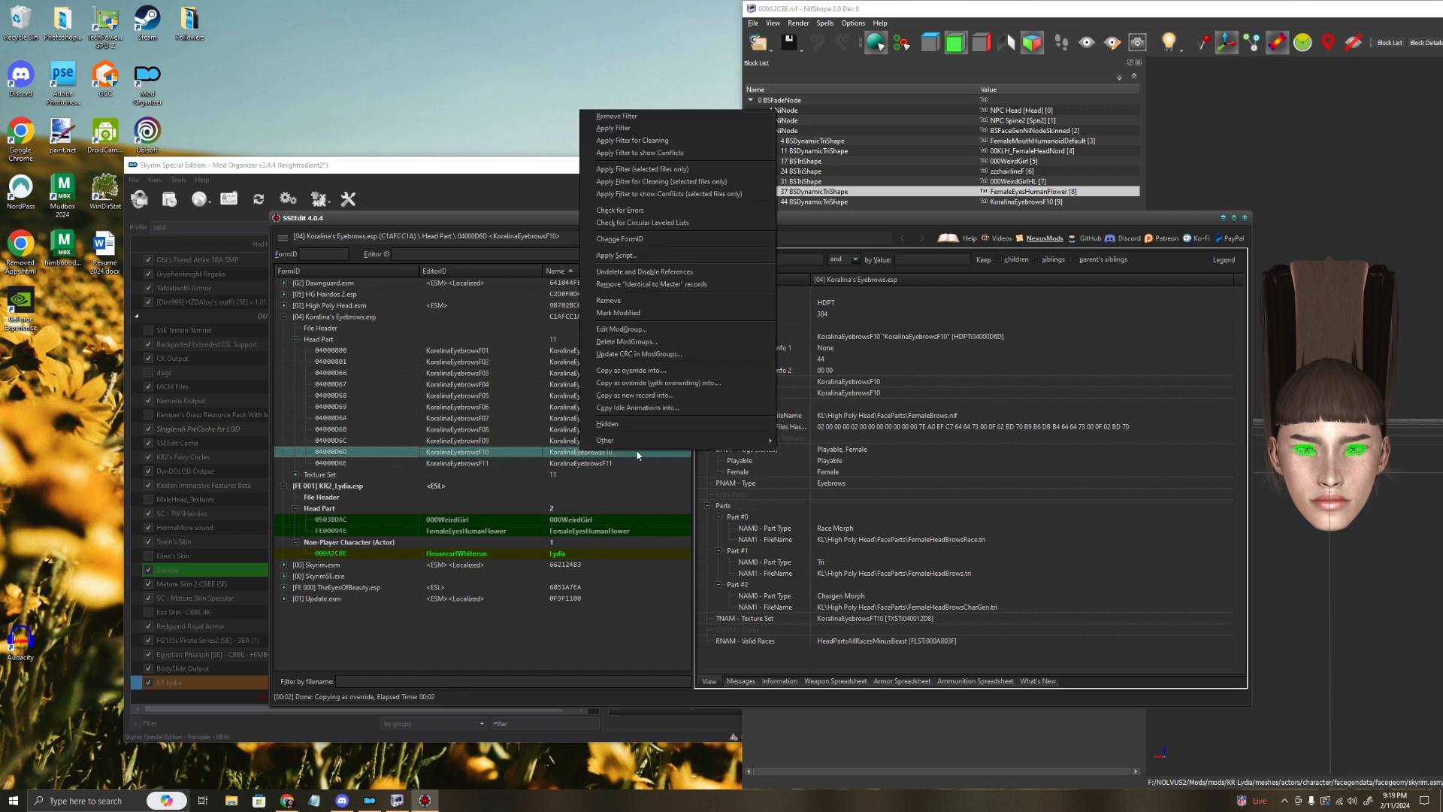
{"action": "left_click", "coordinate": [653, 371]}
{"action": "left_click", "coordinate": [511, 332]}
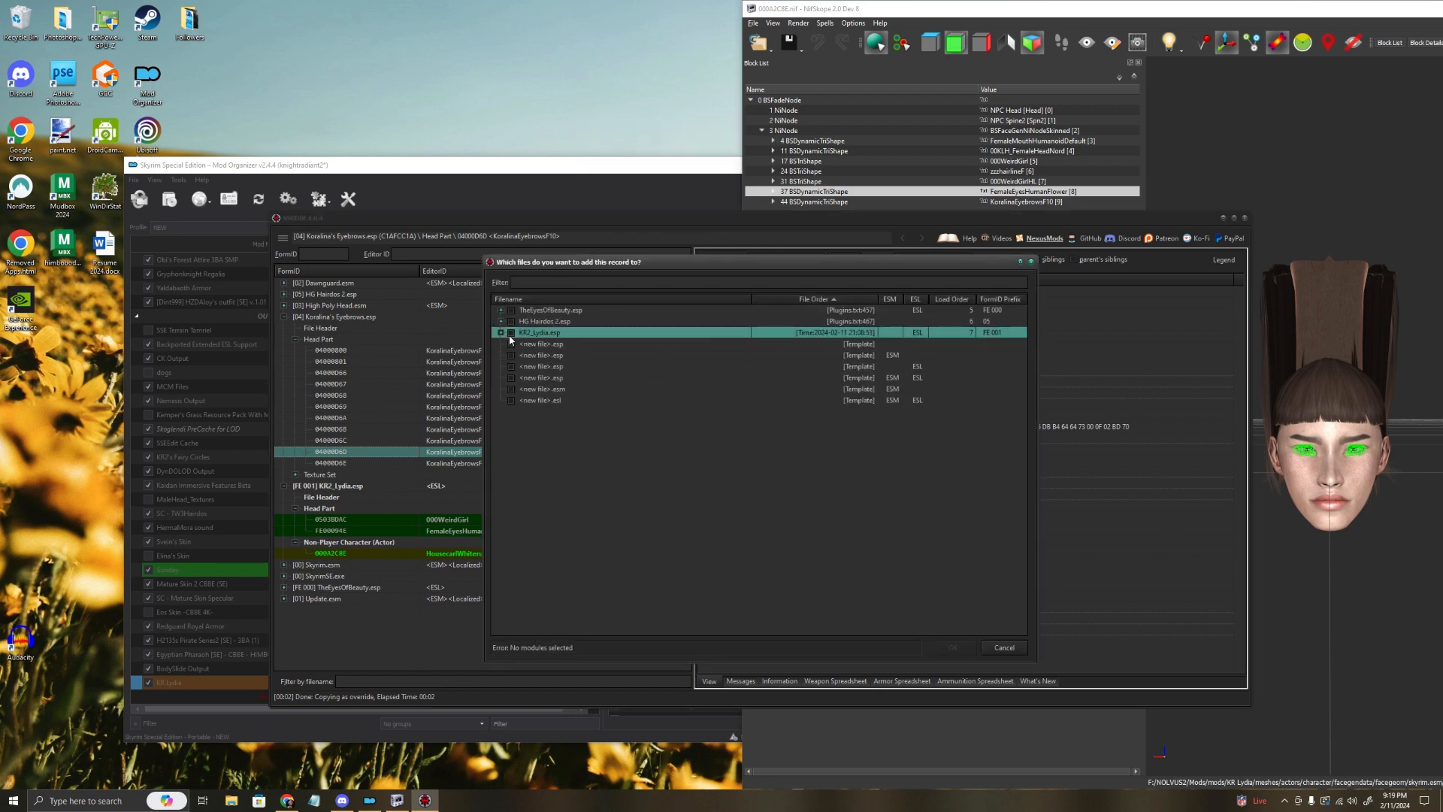
{"action": "left_click", "coordinate": [953, 647]}
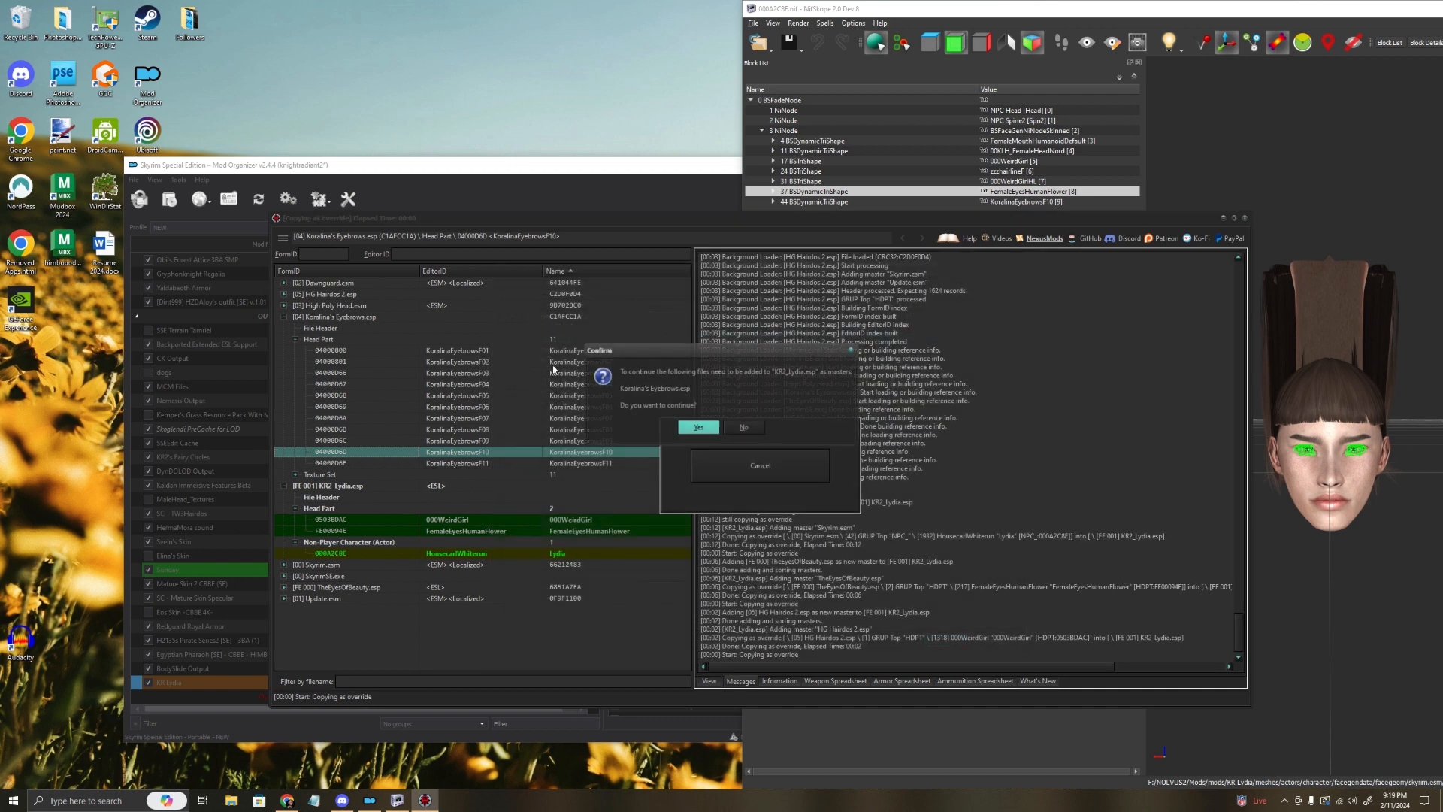
{"action": "left_click", "coordinate": [699, 428]}
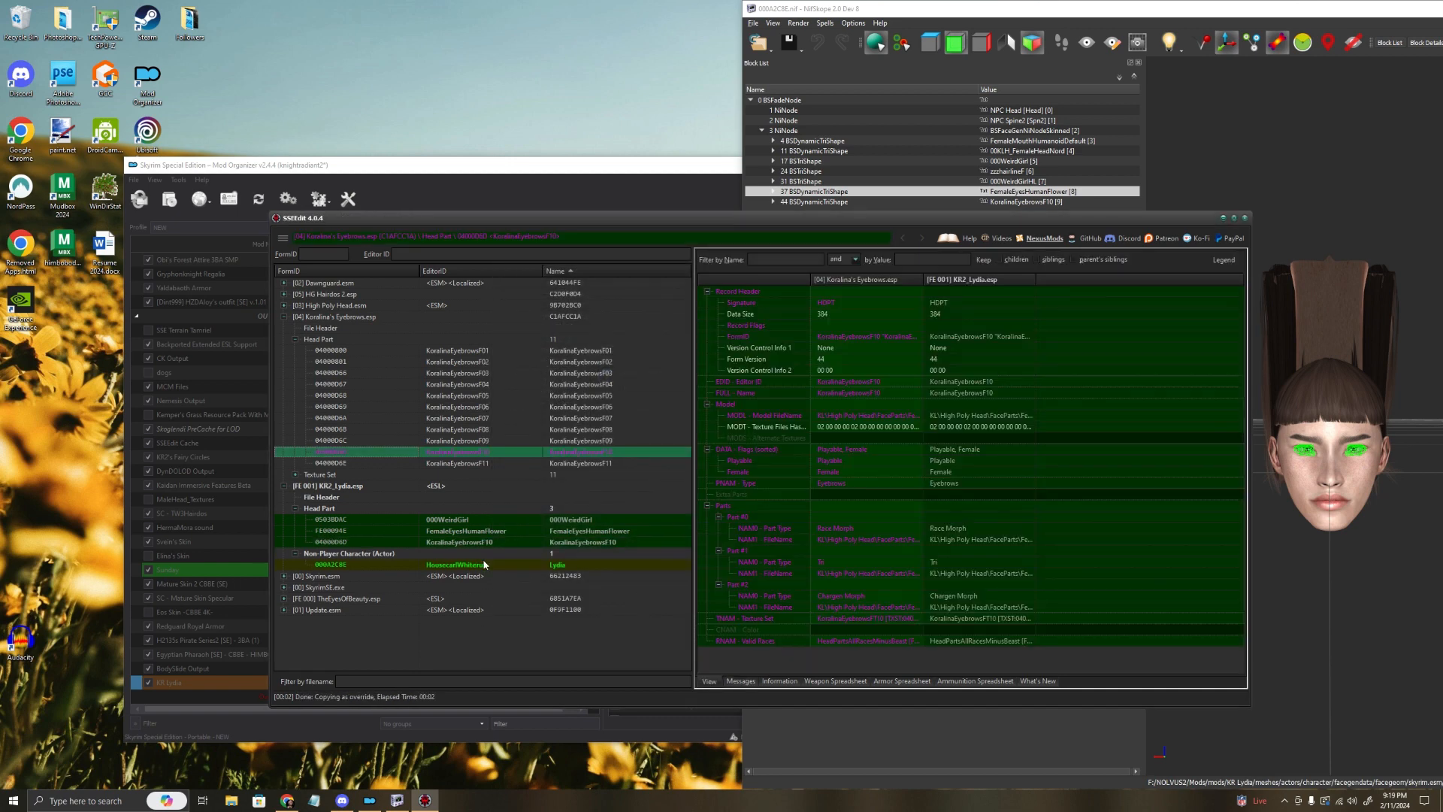
Step: Set the empty head part entry in Lydia's KR2_Lydia.esp record to the KoralinaEyebrowsF10 eyebrows, form ID 04000D6D
{"action": "left_click", "coordinate": [560, 567]}
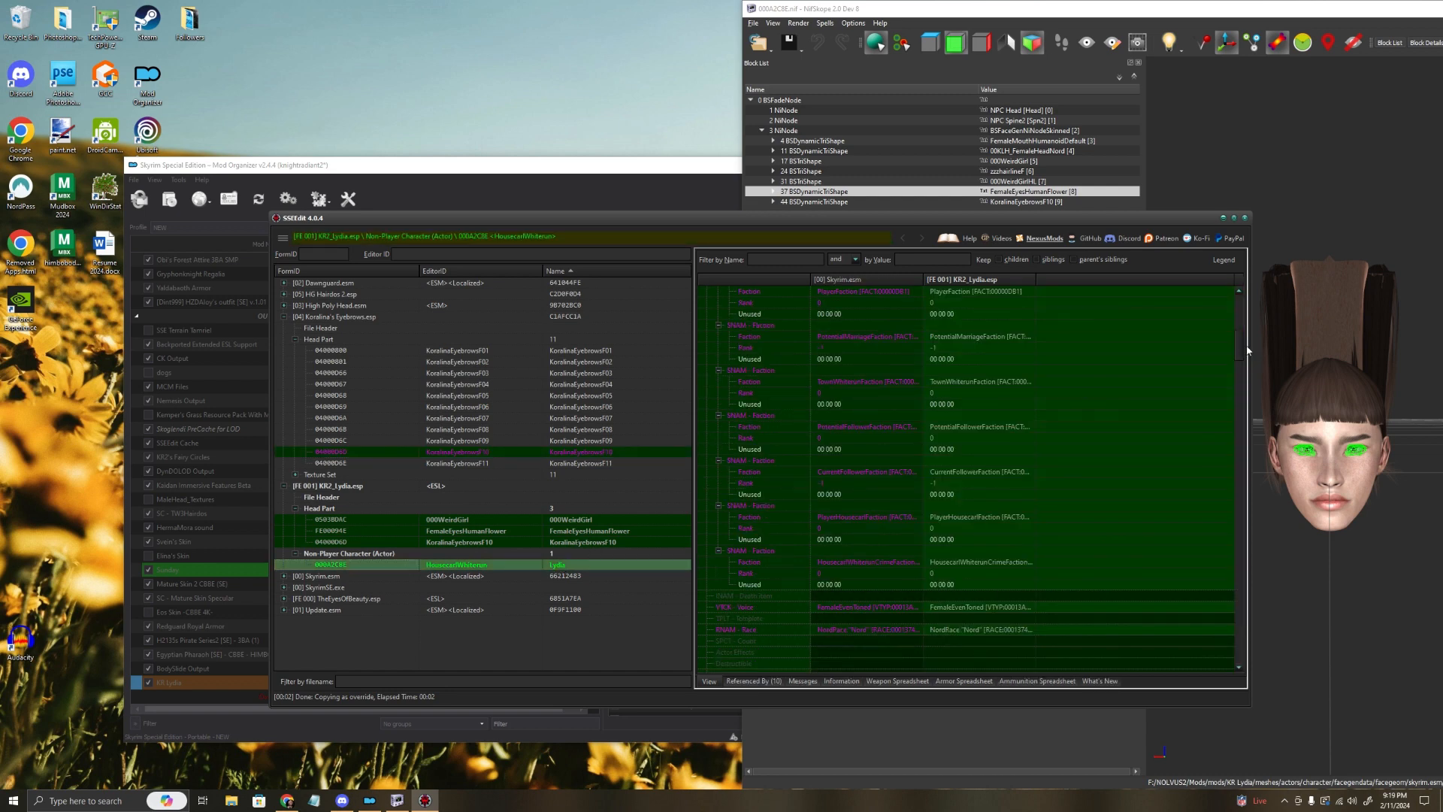
{"action": "mouse_move", "coordinate": [1248, 350]}
{"action": "left_mouse_down"}
{"action": "mouse_move", "coordinate": [1230, 647]}
{"action": "mouse_move", "coordinate": [1245, 451]}
{"action": "left_mouse_up"}
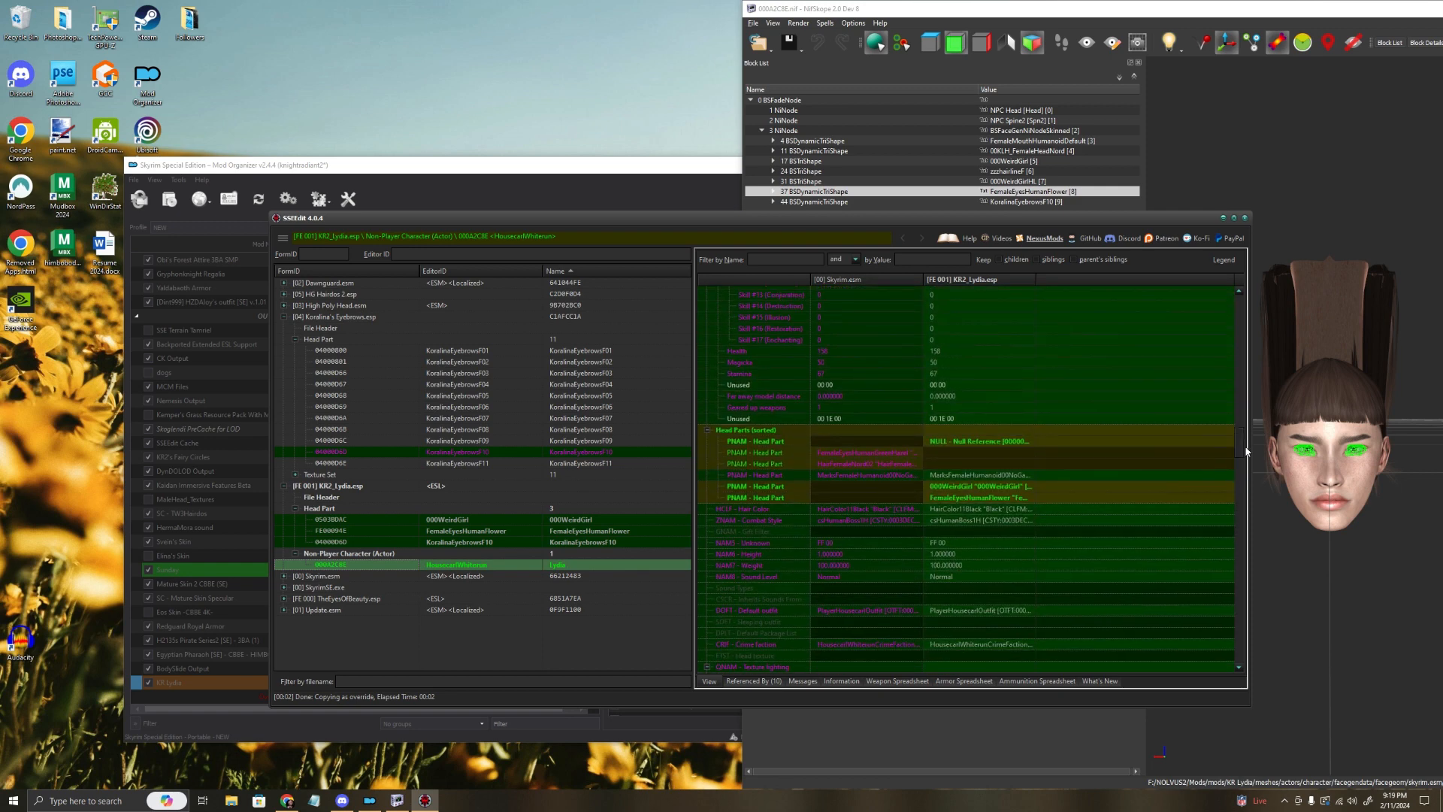
{"action": "double_click", "coordinate": [977, 442]}
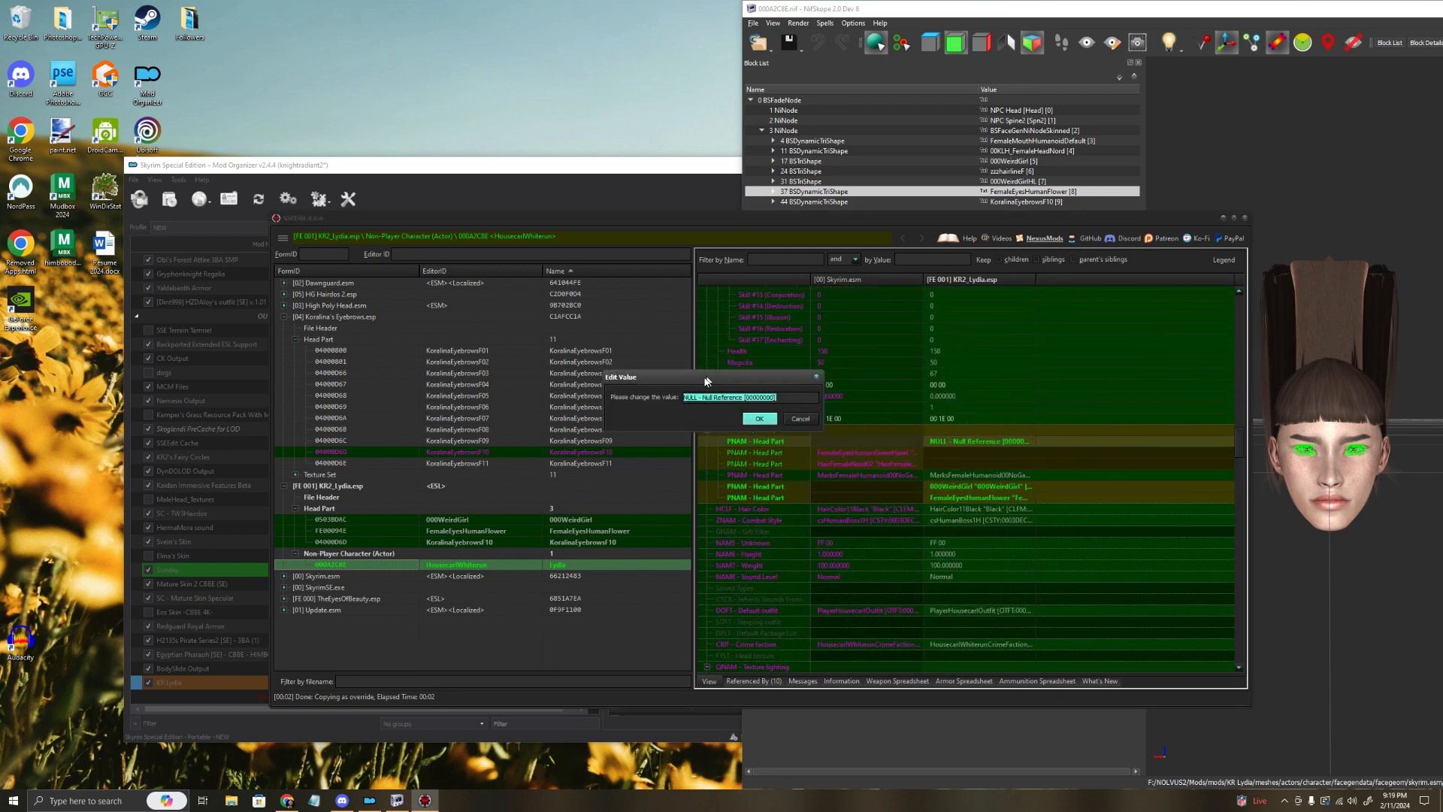
{"action": "left_click_drag", "start_coordinate": [706, 381], "coordinate": [377, 554]}
{"action": "type", "text": "0"}
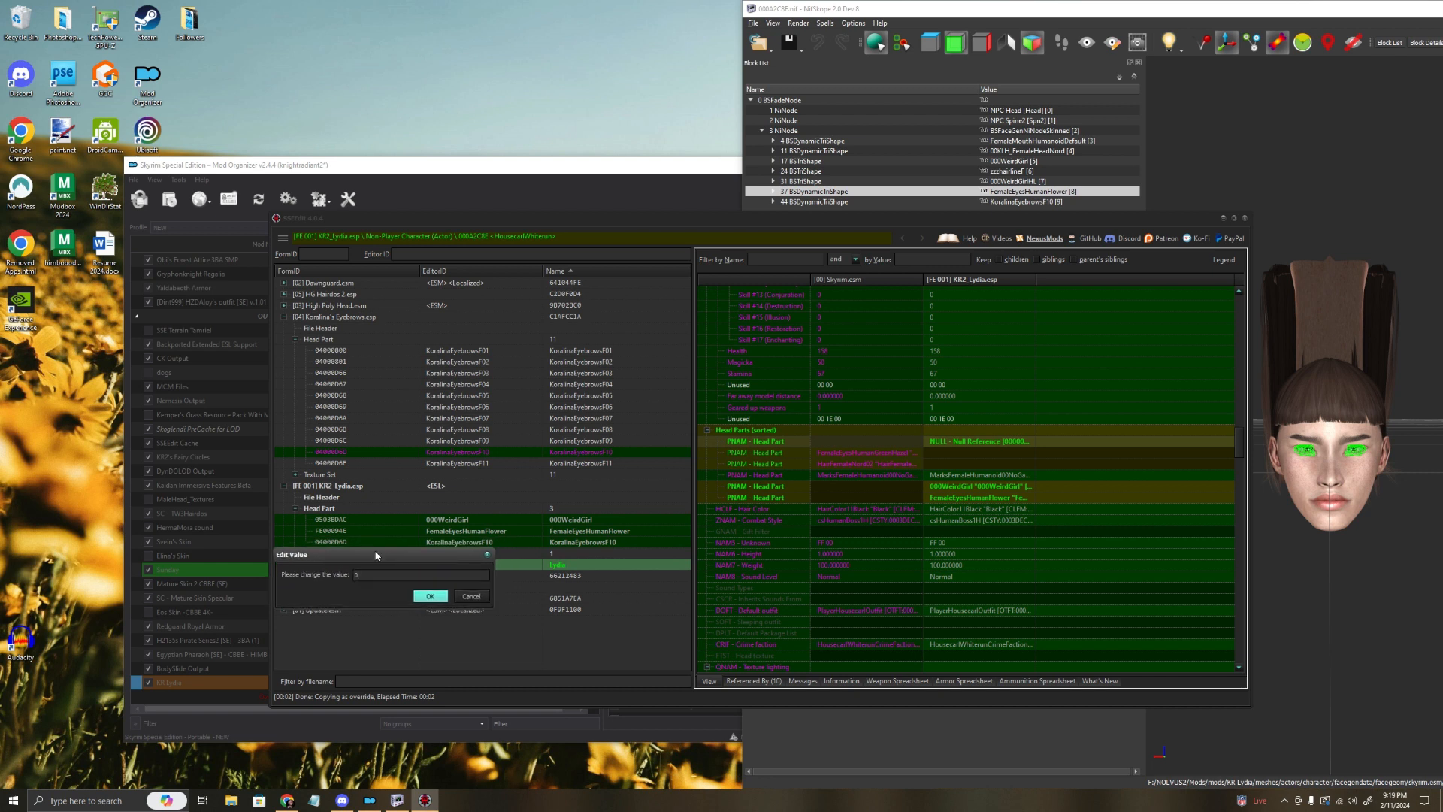
{"action": "type", "text": "4000d6d"}
{"action": "left_click", "coordinate": [430, 597]}
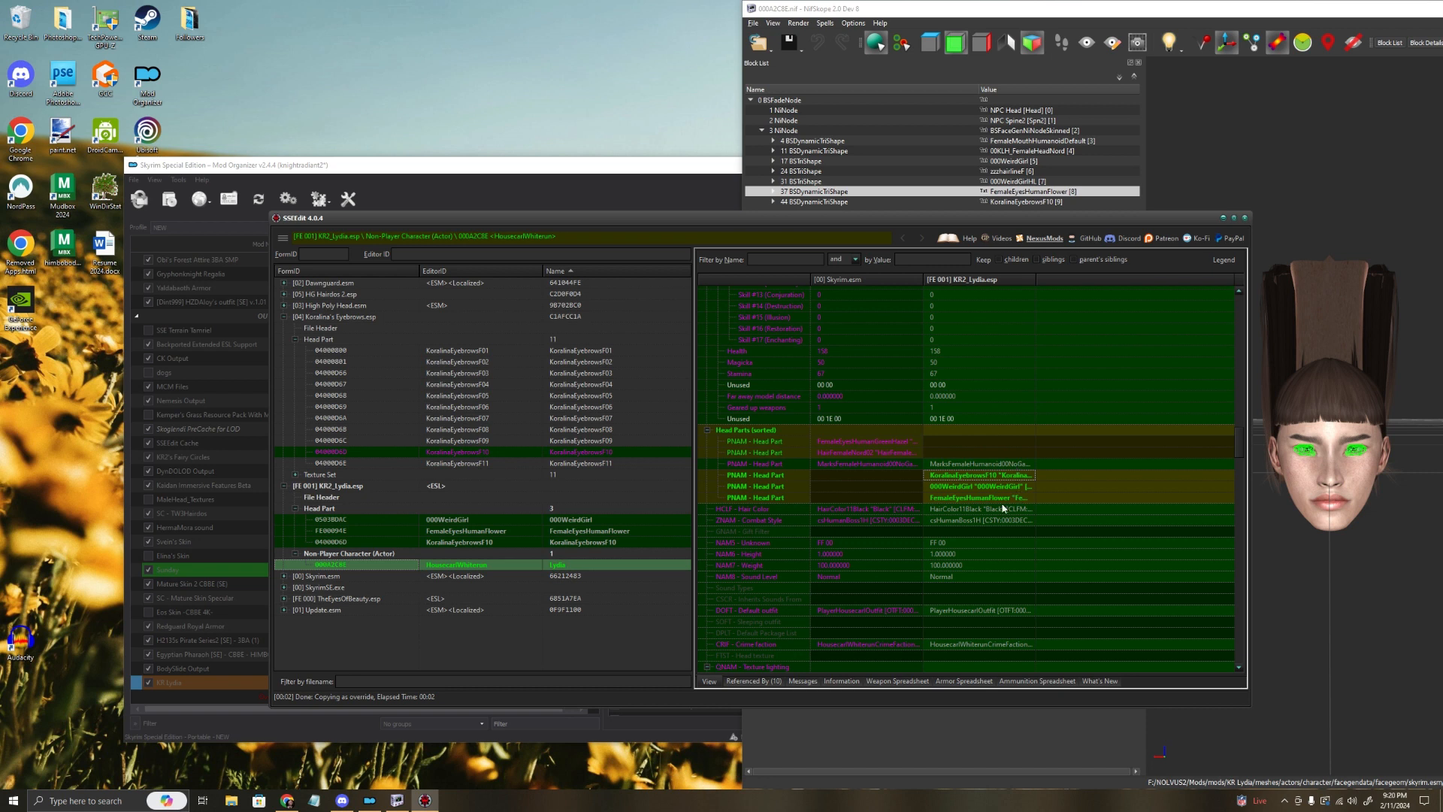
Step: Widen the KR2_Lydia.esp column and examine the full head part entries of Lydia's record, including the MarksFemaleHumanoid one
{"action": "left_click", "coordinate": [985, 463]}
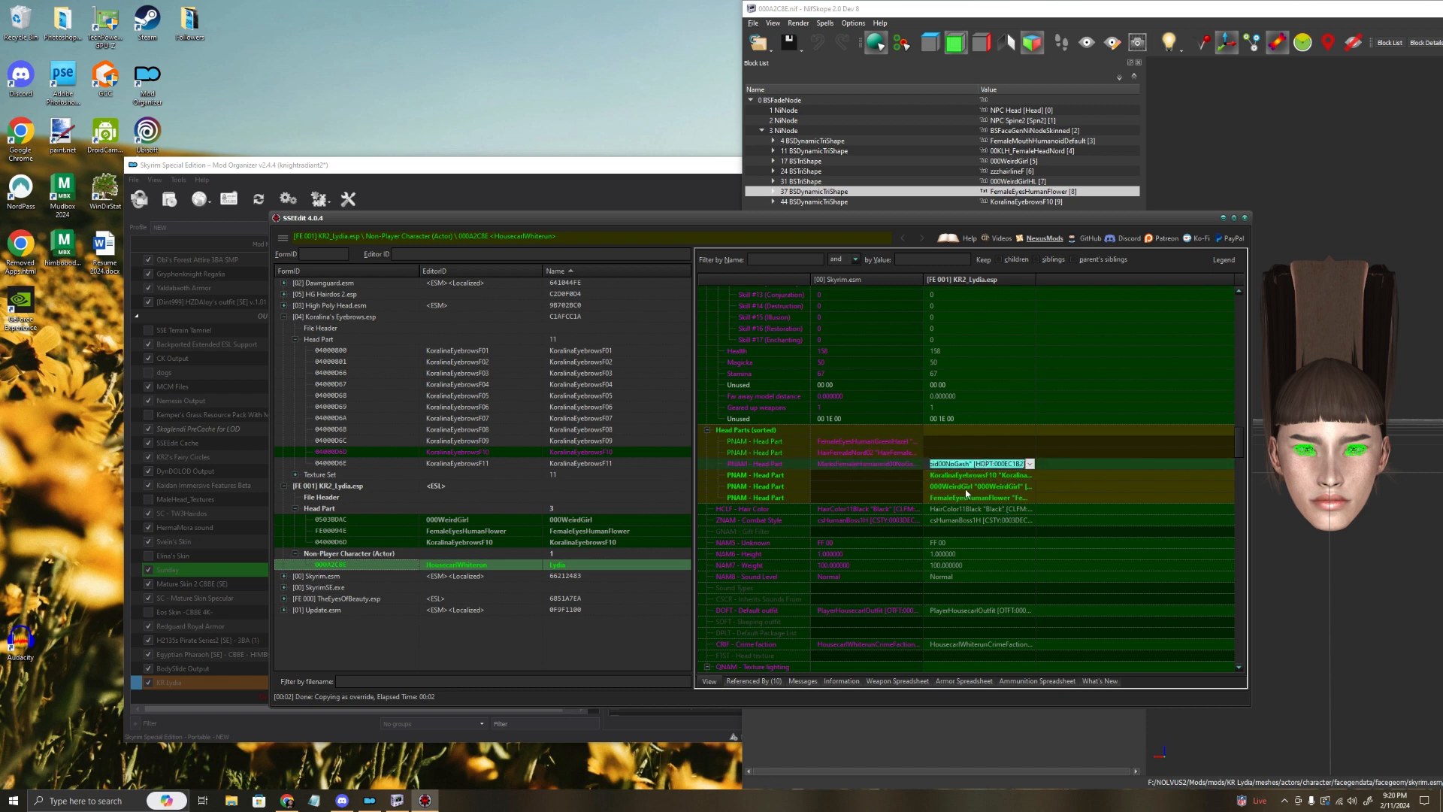
{"action": "double_click", "coordinate": [1014, 468]}
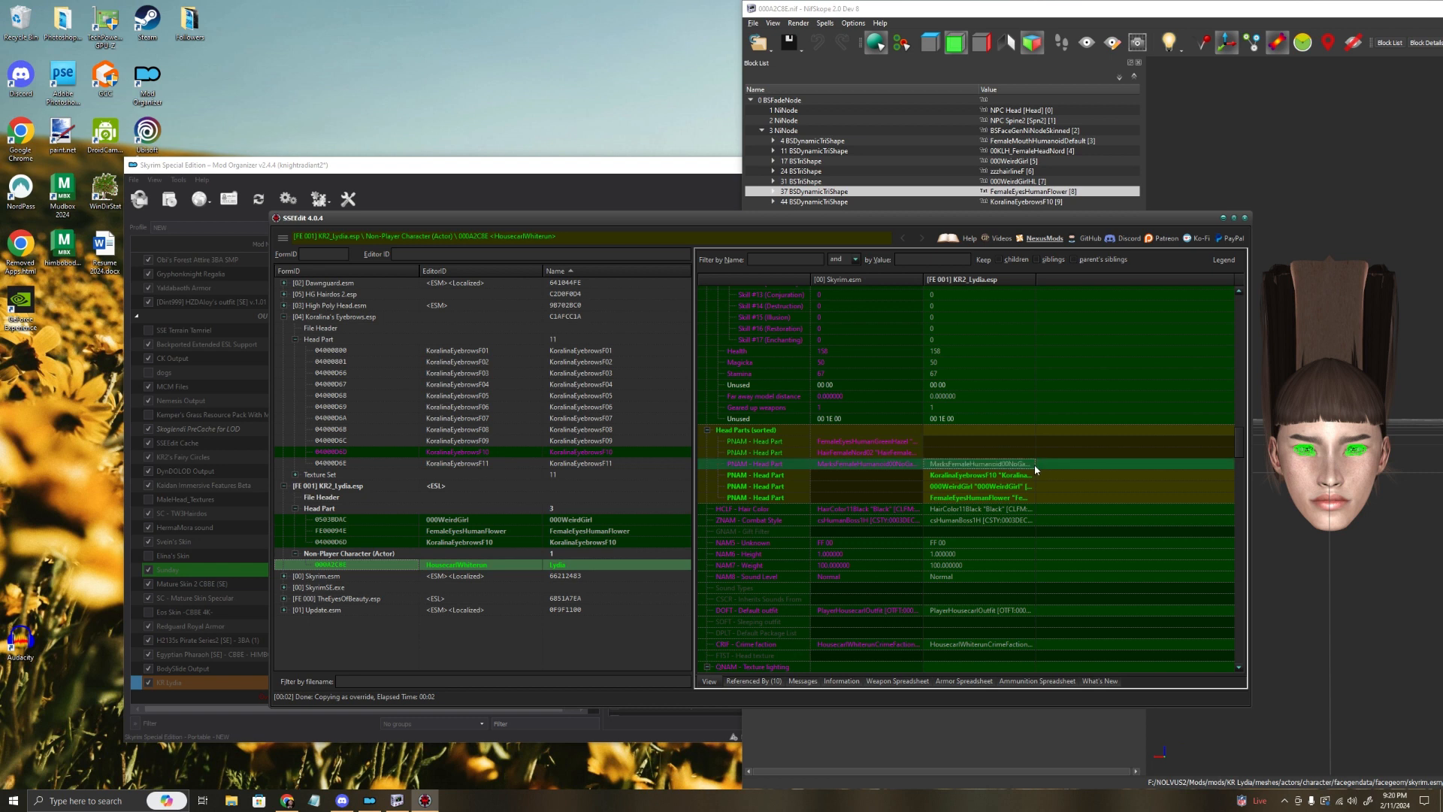
{"action": "left_click_drag", "start_coordinate": [1036, 280], "coordinate": [1119, 281]}
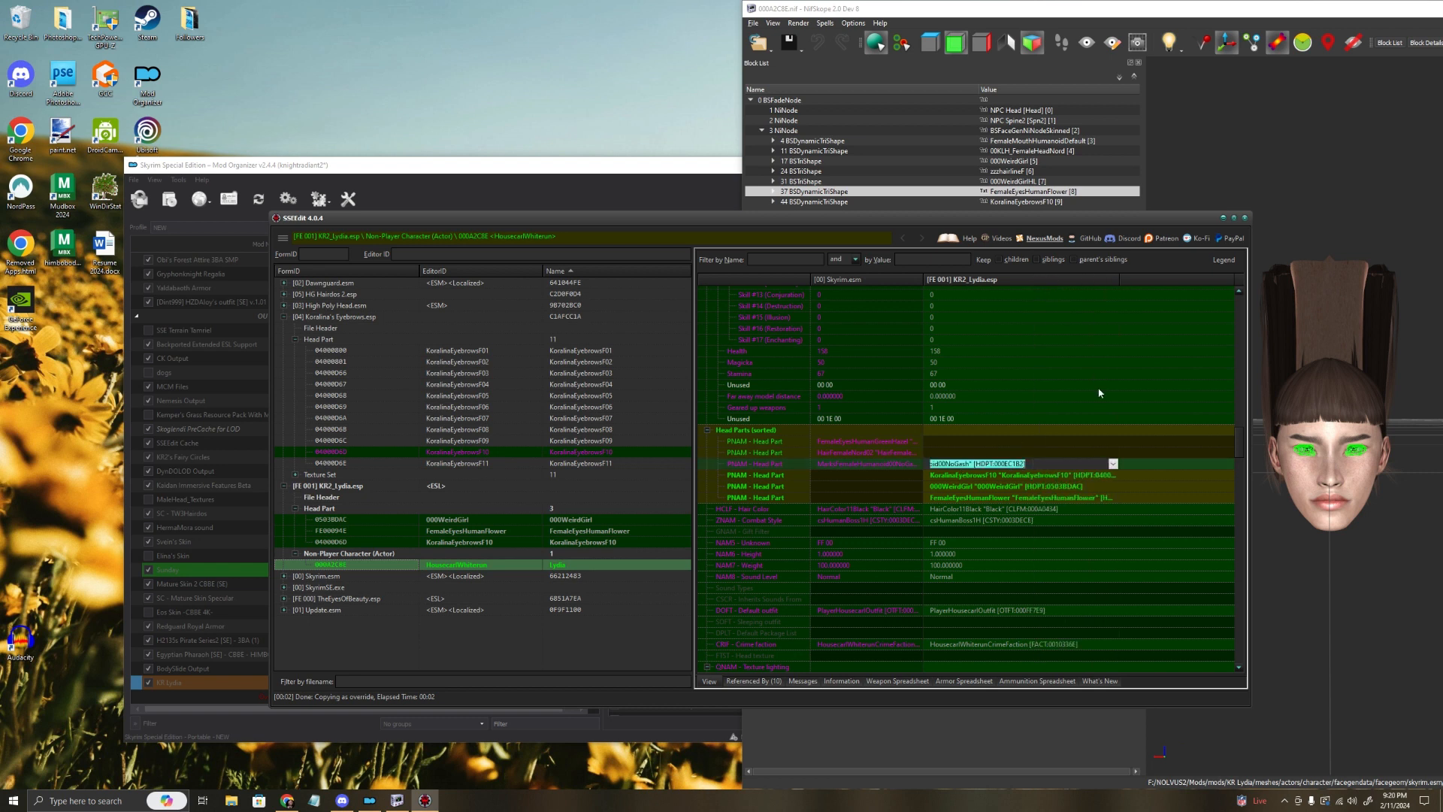
{"action": "left_click", "coordinate": [988, 519]}
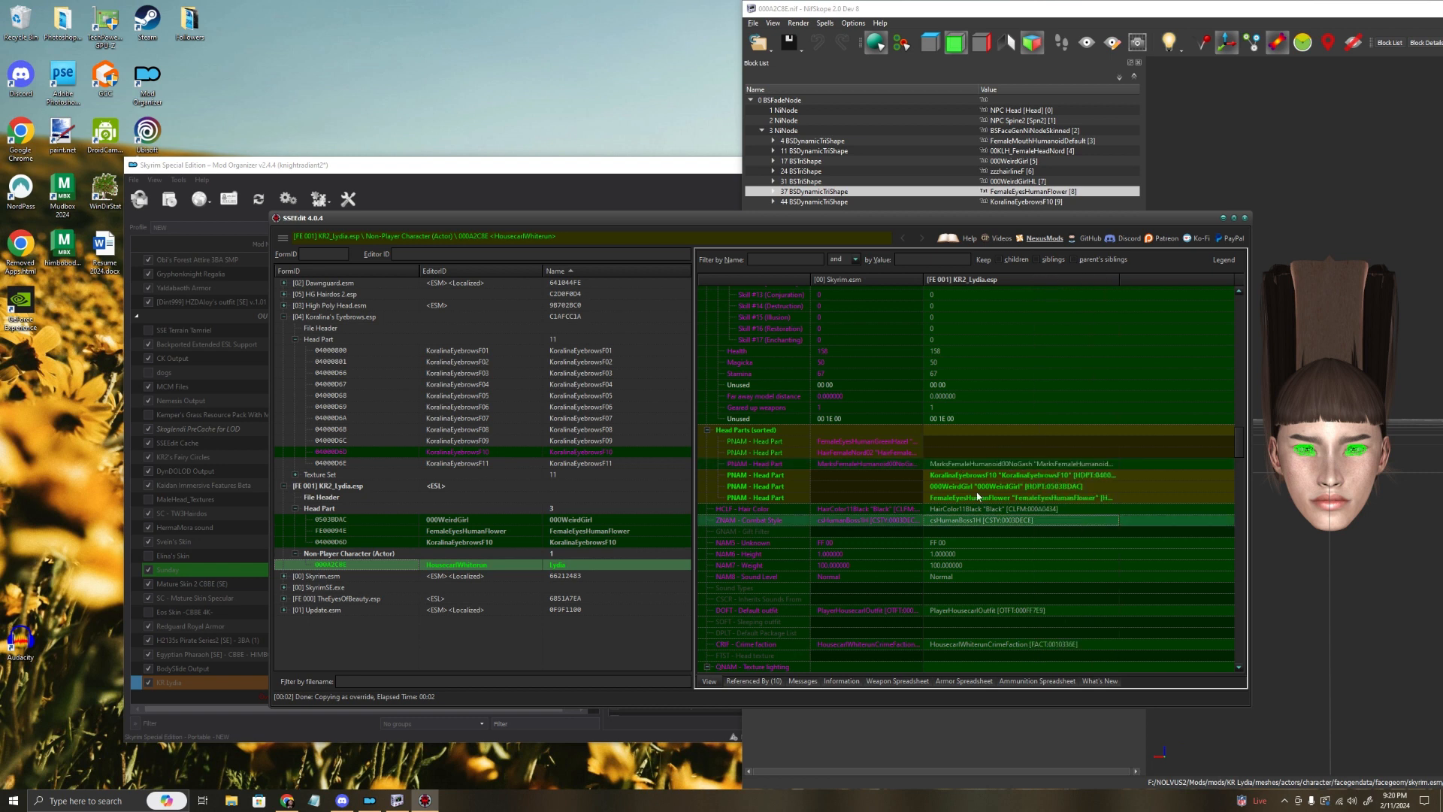
{"action": "left_click", "coordinate": [1024, 465]}
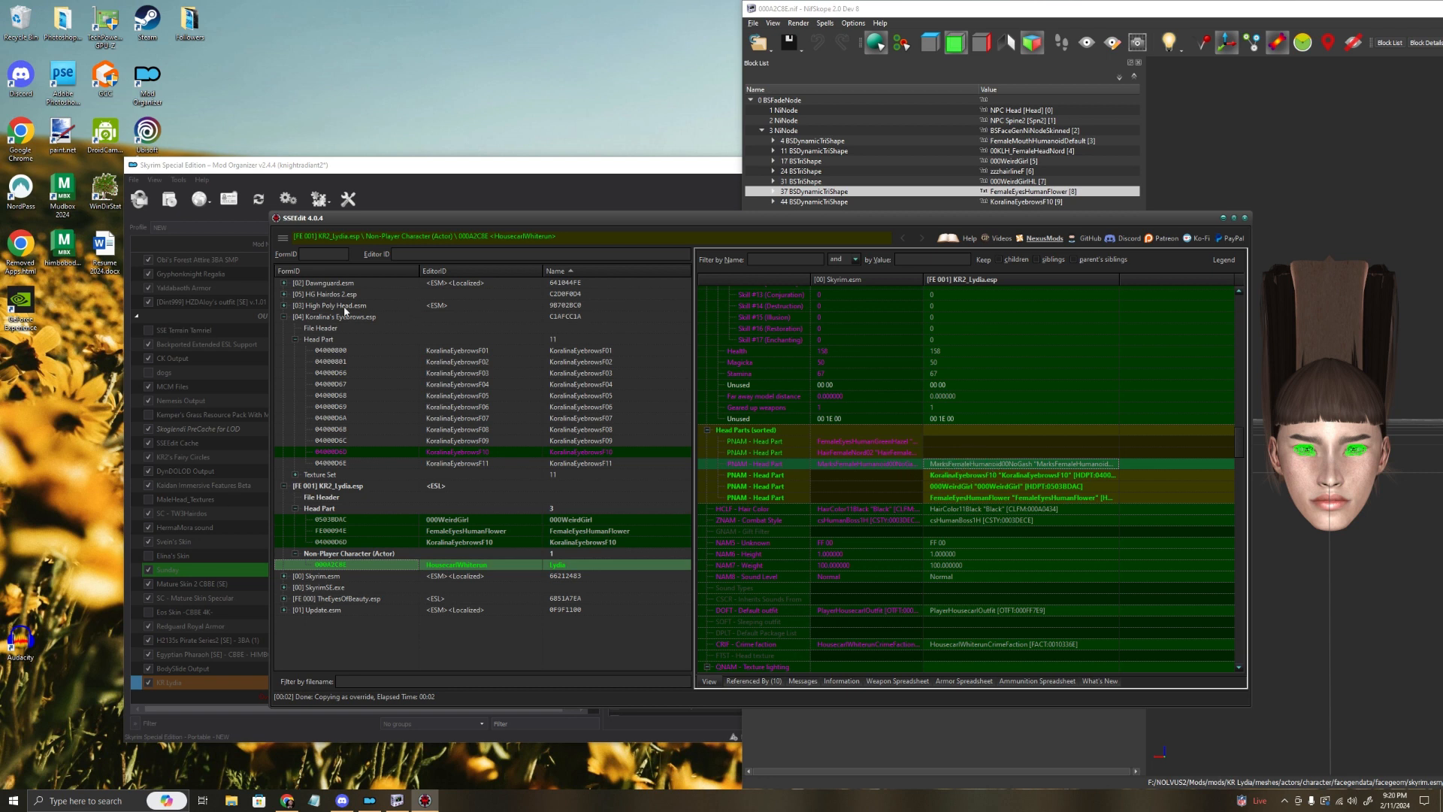
Step: Copy the 00KLH_FemaleHeadNord head part from High Poly Head.esm as an override into KR2_Lydia.esp
{"action": "left_click", "coordinate": [284, 306]}
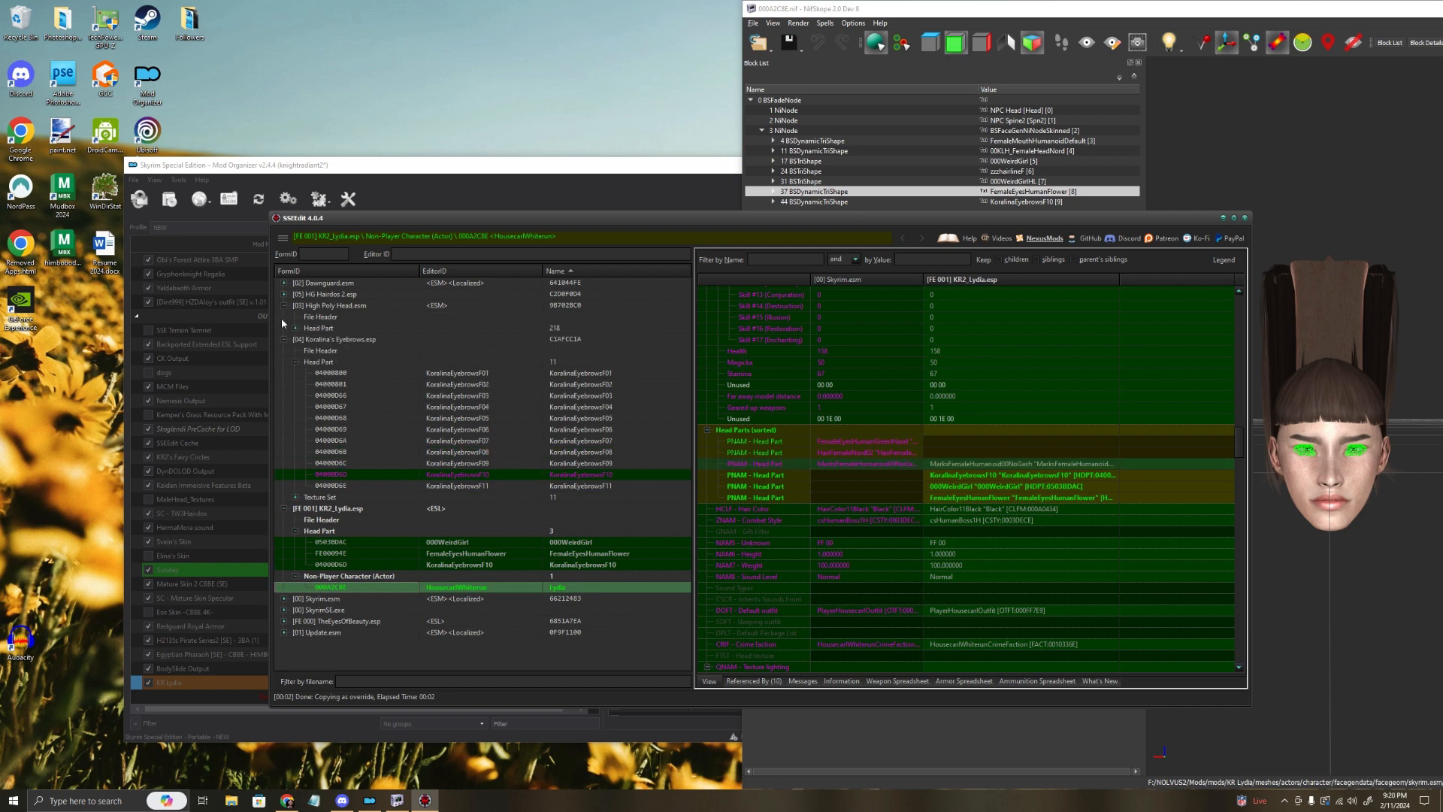
{"action": "left_click", "coordinate": [295, 328]}
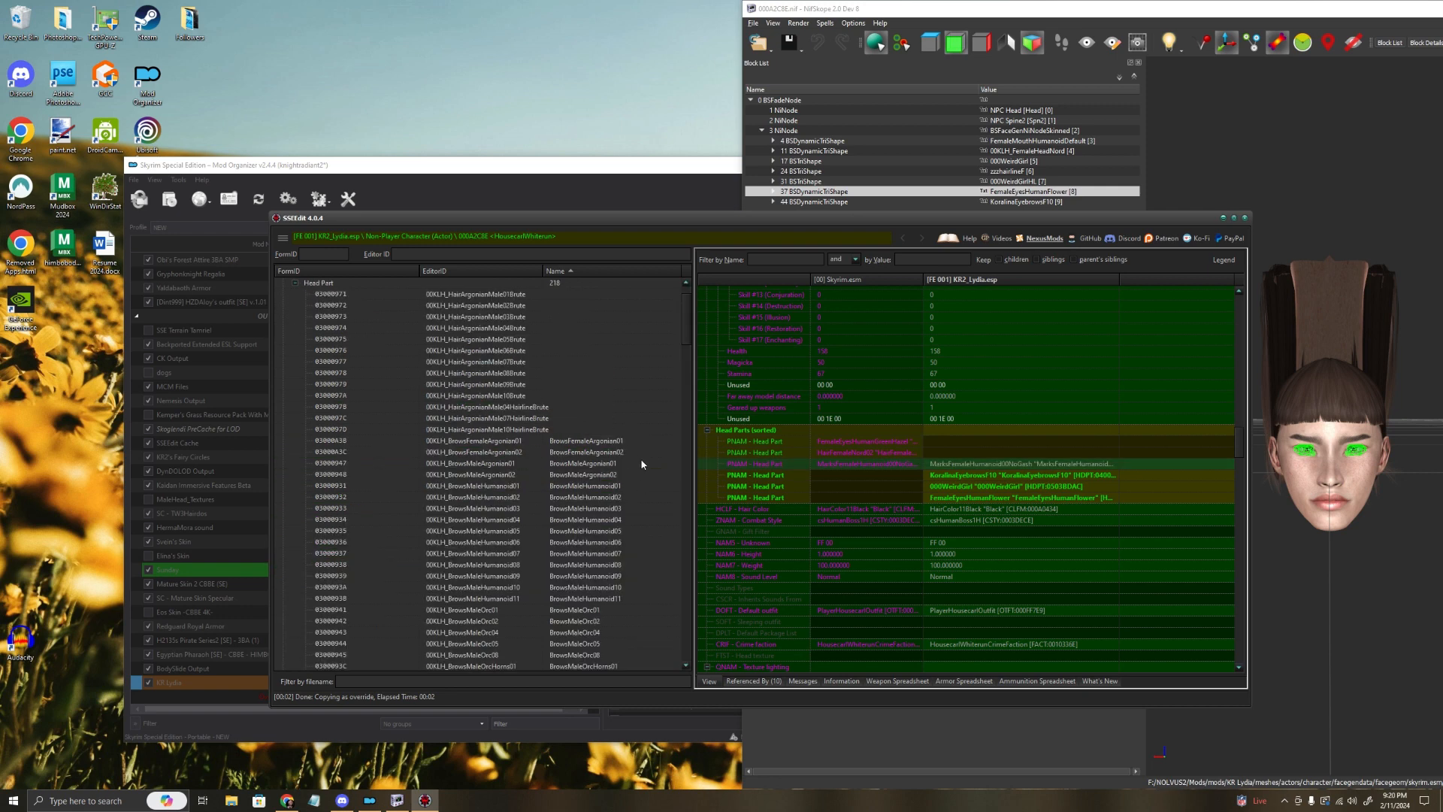
{"action": "scroll", "coordinate": [642, 464], "scroll_direction": "down", "scroll_amount": 12}
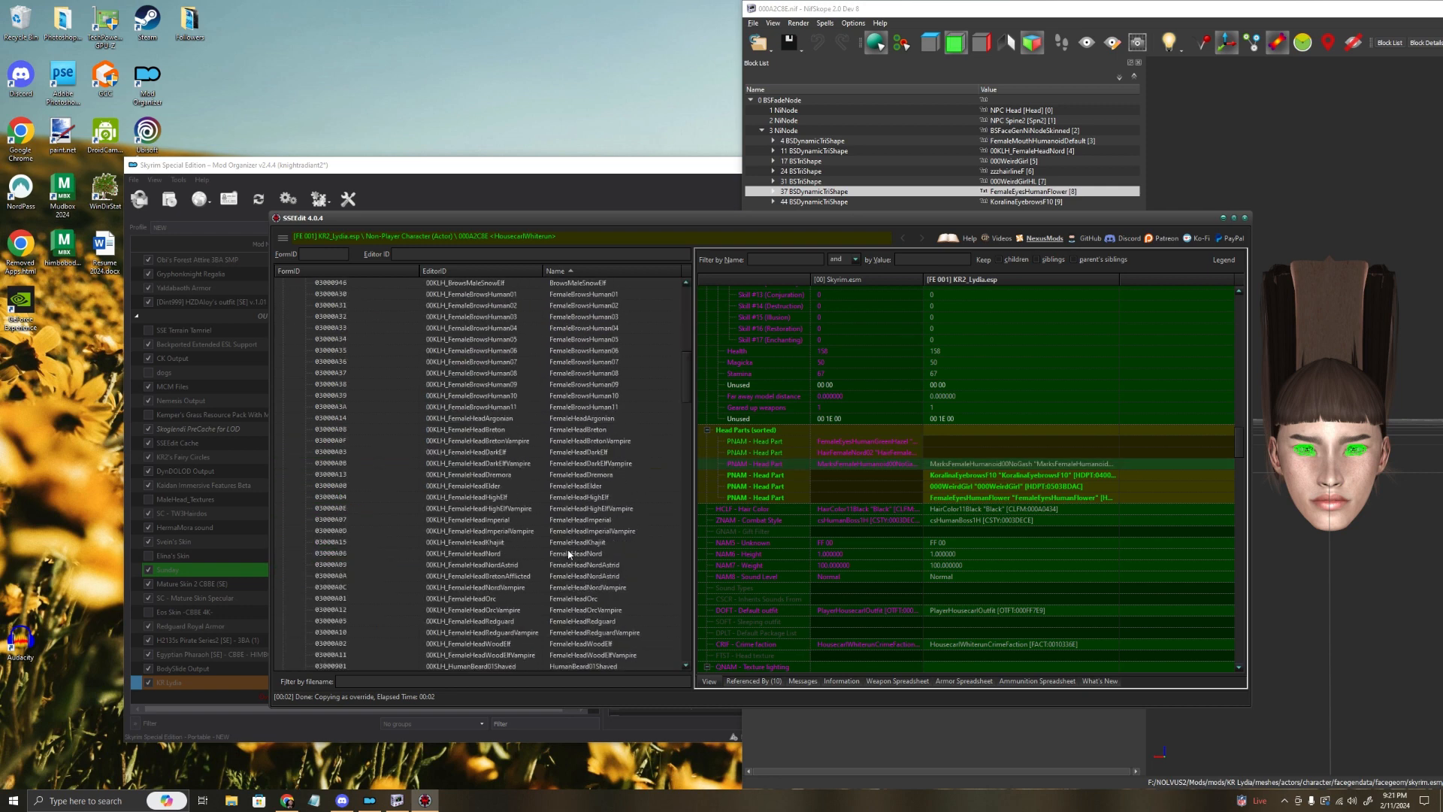
{"action": "left_click", "coordinate": [570, 554]}
{"action": "right_click", "coordinate": [573, 554]}
{"action": "left_click", "coordinate": [632, 471]}
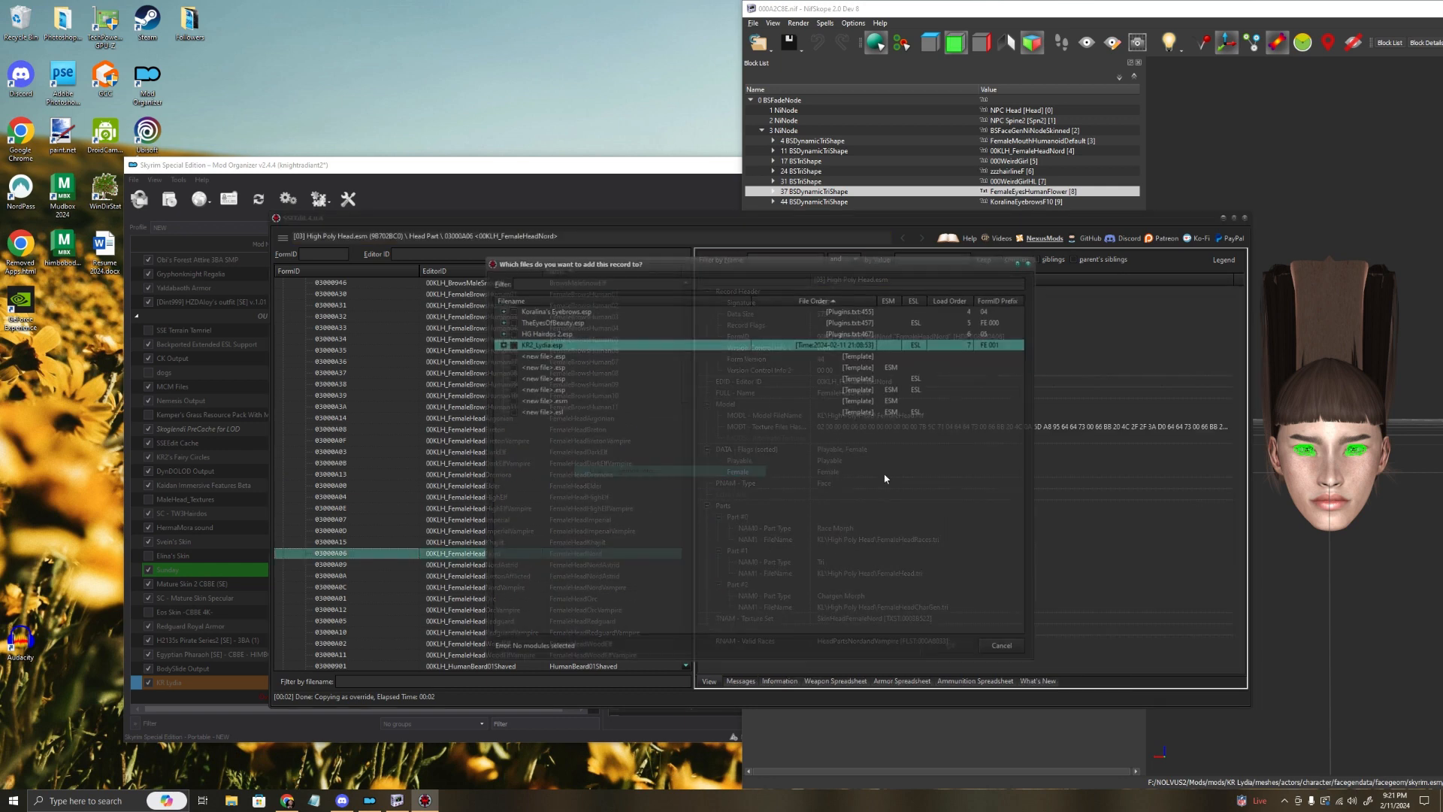
{"action": "left_click", "coordinate": [511, 343]}
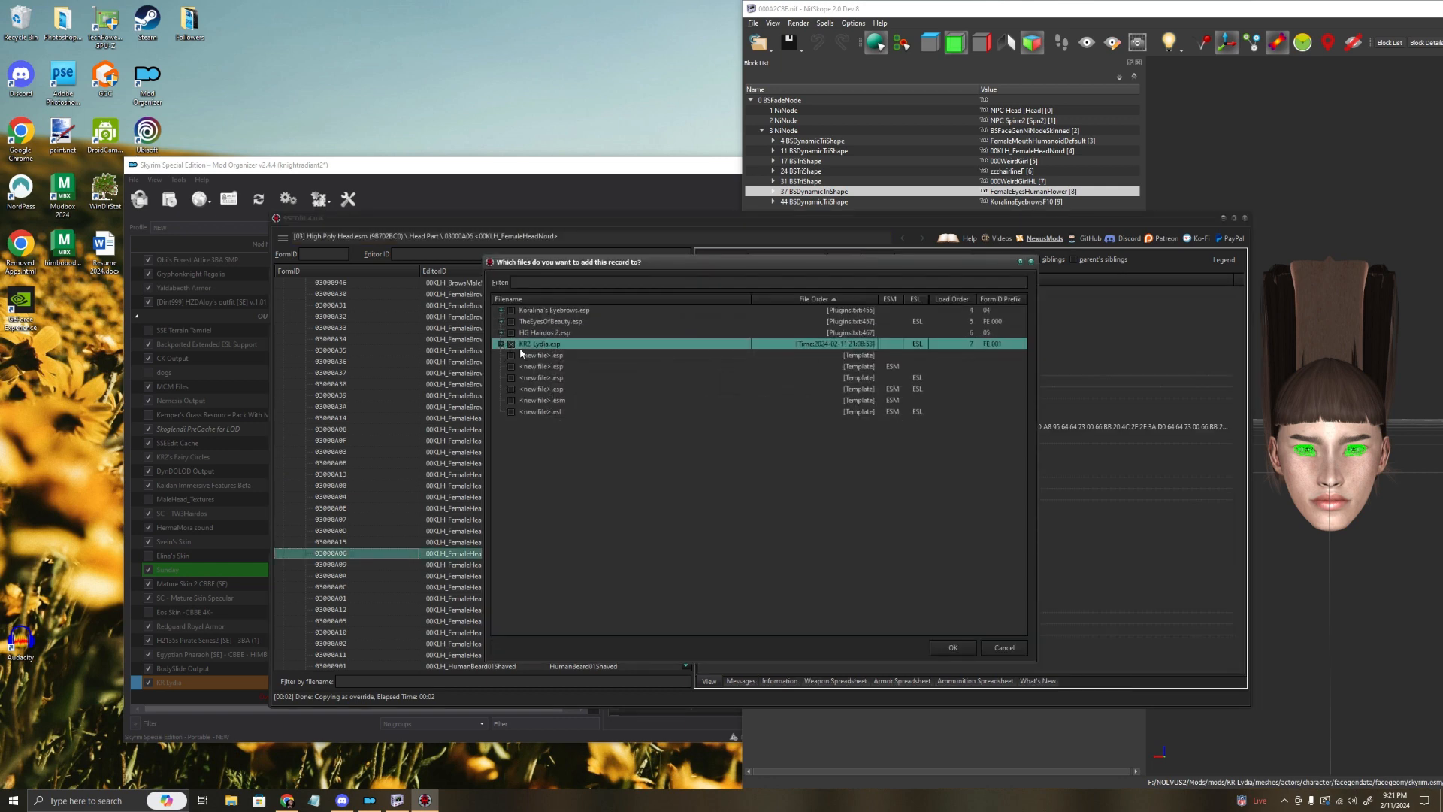
{"action": "left_click", "coordinate": [953, 647]}
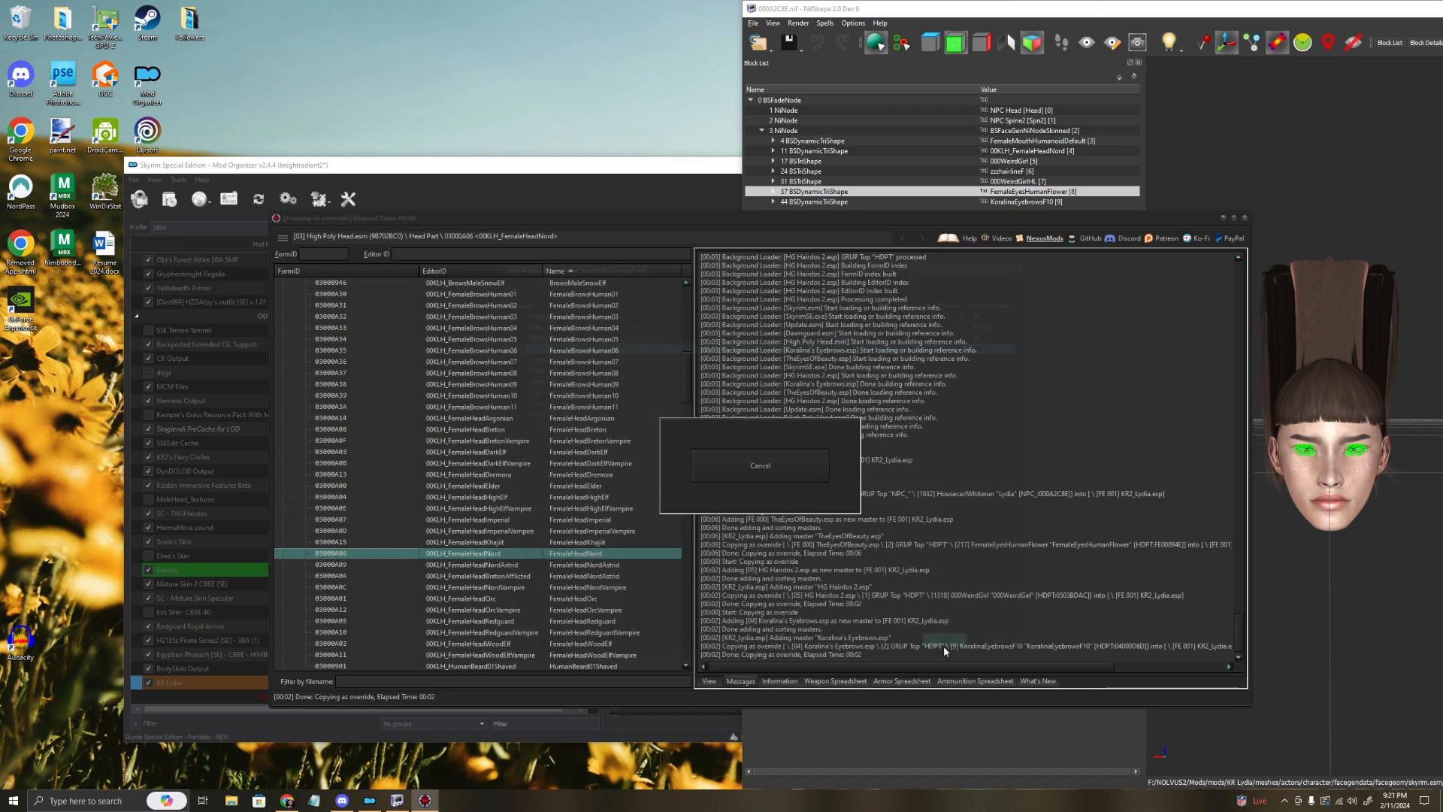
{"action": "left_click", "coordinate": [699, 428]}
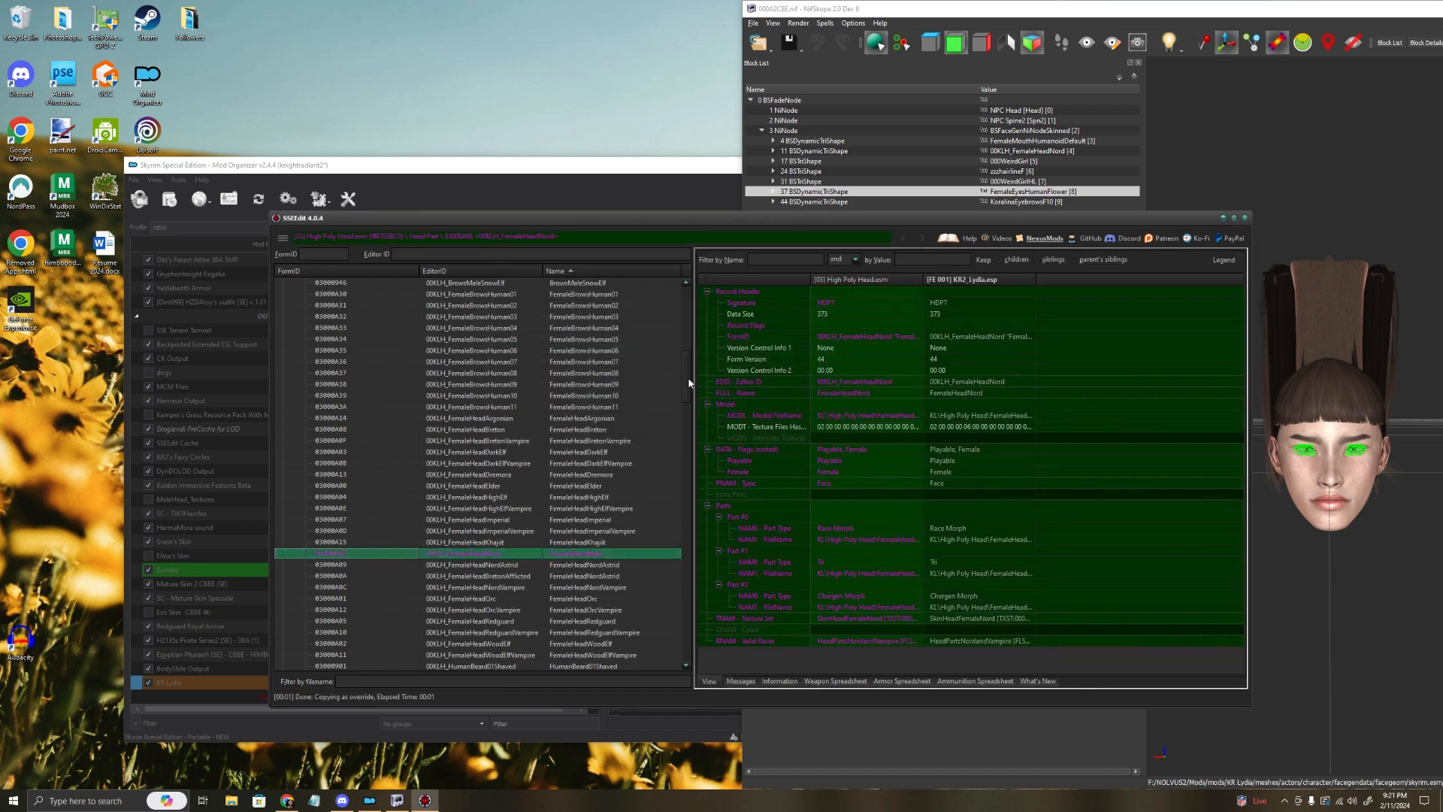
Step: Replace the MarksFemaleHumanoid head part entry in Lydia's KR2_Lydia.esp record with the 00KLH_FemaleHeadNord head, form ID 03000A06
{"action": "scroll", "coordinate": [684, 292], "scroll_direction": "up", "scroll_amount": 15}
{"action": "left_click", "coordinate": [285, 306]}
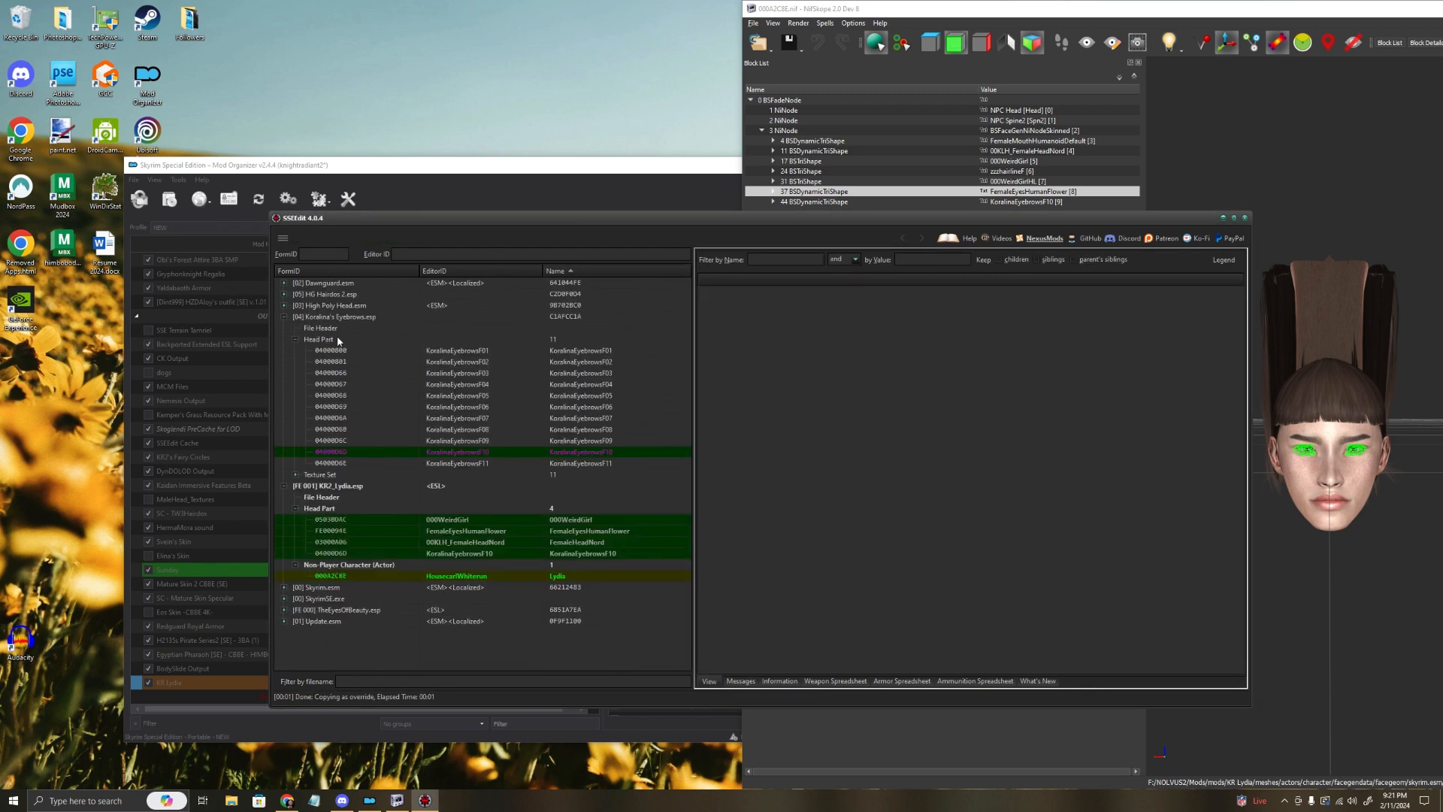
{"action": "left_click", "coordinate": [565, 577]}
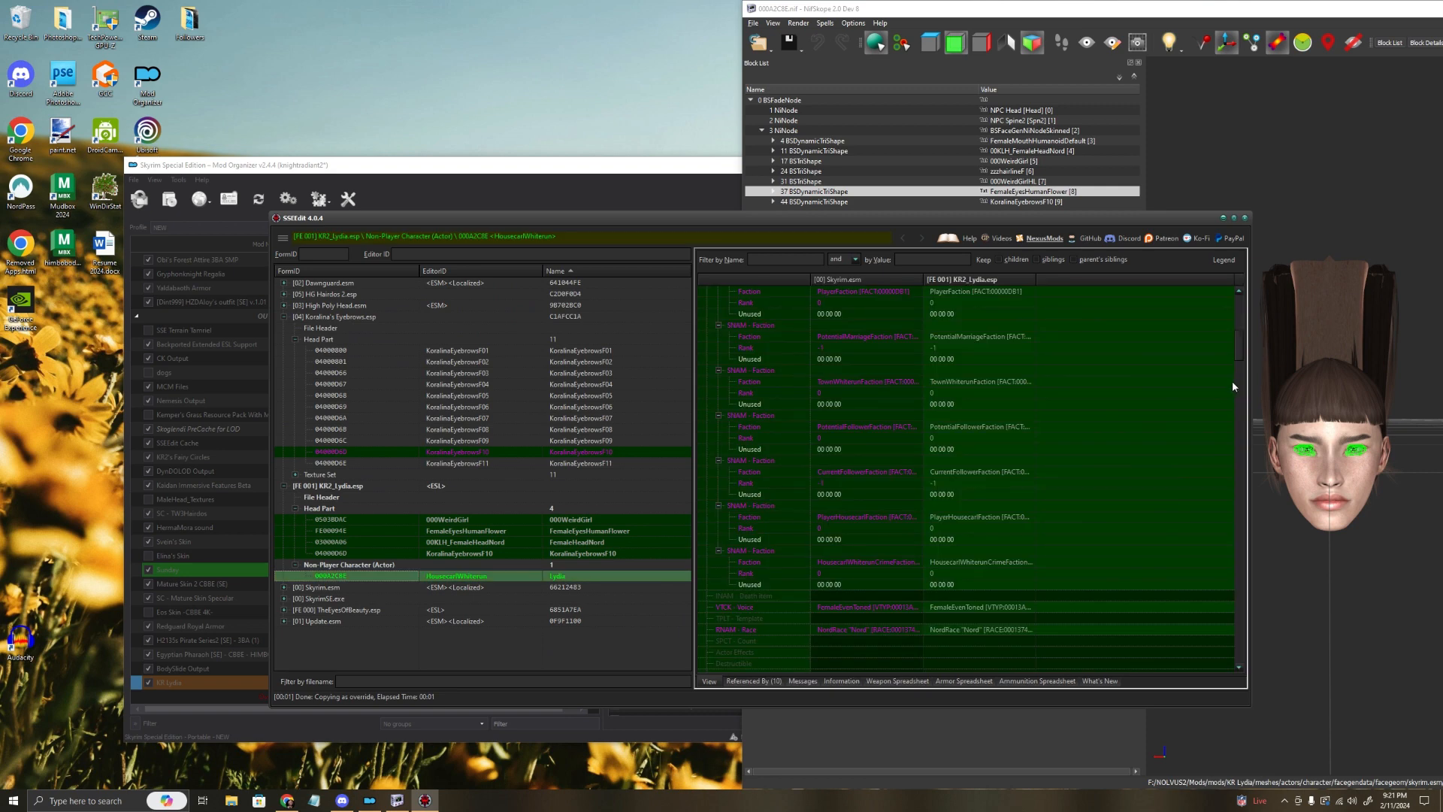
{"action": "left_click_drag", "start_coordinate": [1239, 358], "coordinate": [1237, 462]}
{"action": "scroll", "coordinate": [1235, 457], "scroll_direction": "up", "scroll_amount": 1}
{"action": "right_click", "coordinate": [977, 406]}
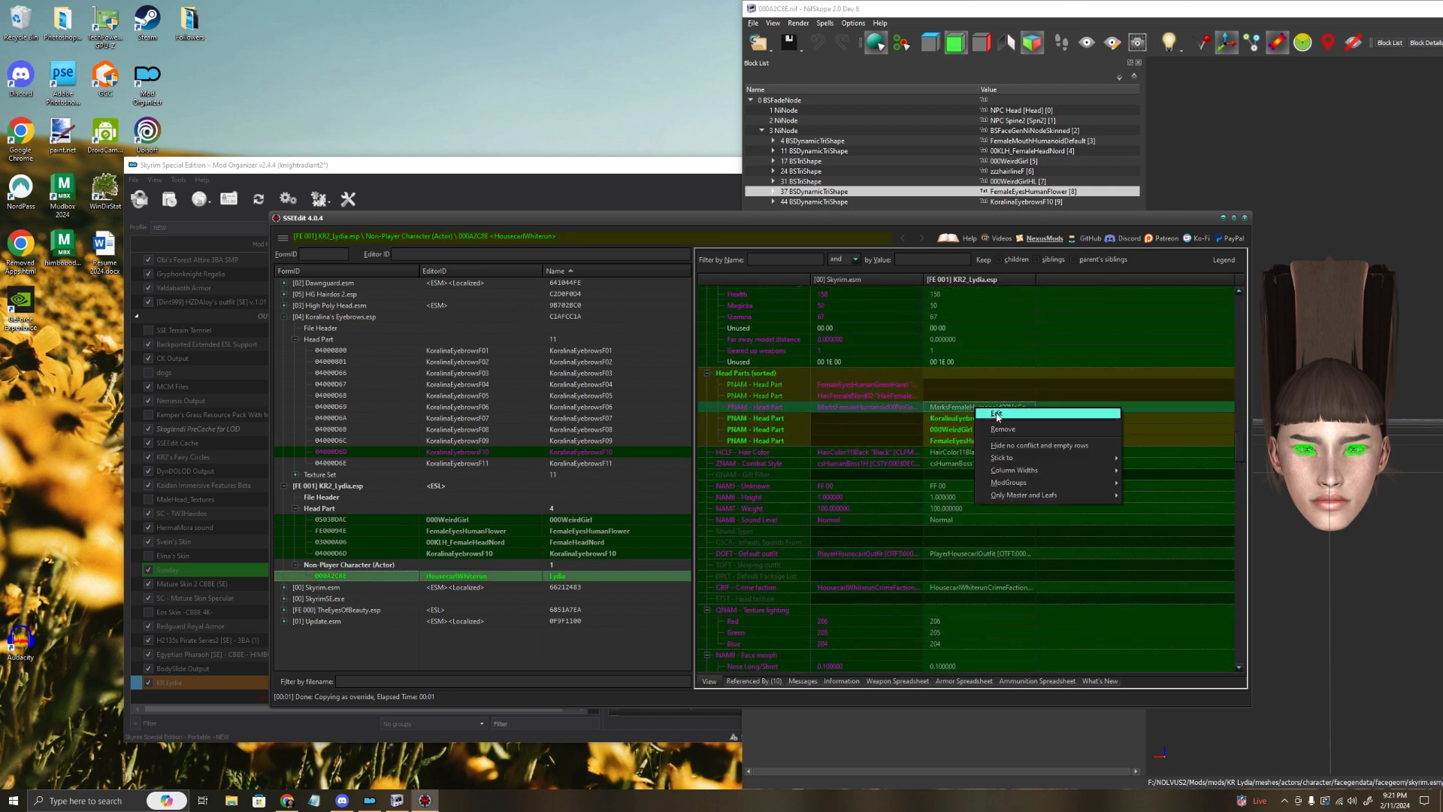
{"action": "left_click", "coordinate": [992, 414]}
{"action": "left_click_drag", "start_coordinate": [739, 371], "coordinate": [397, 552]}
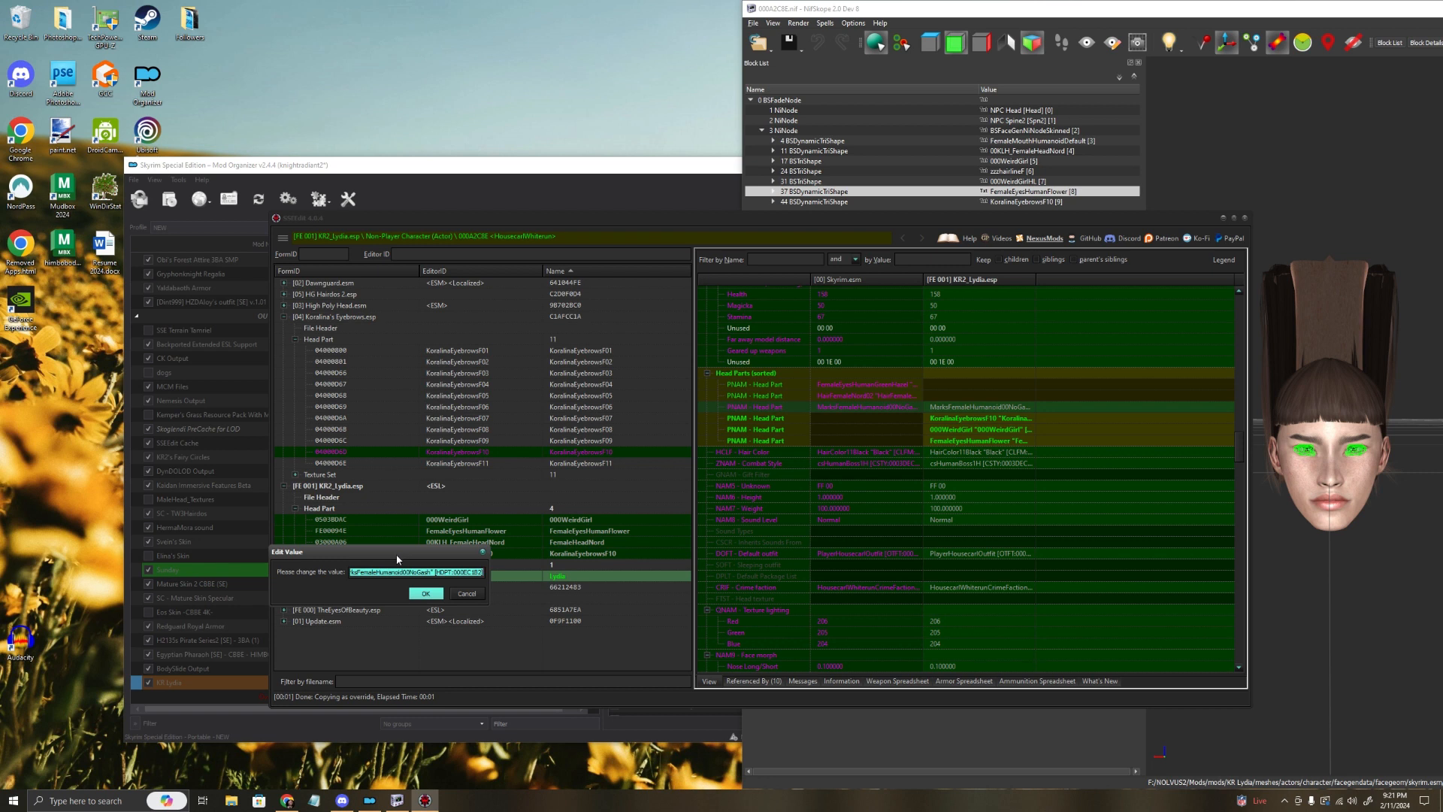
{"action": "type", "text": "03000a06"}
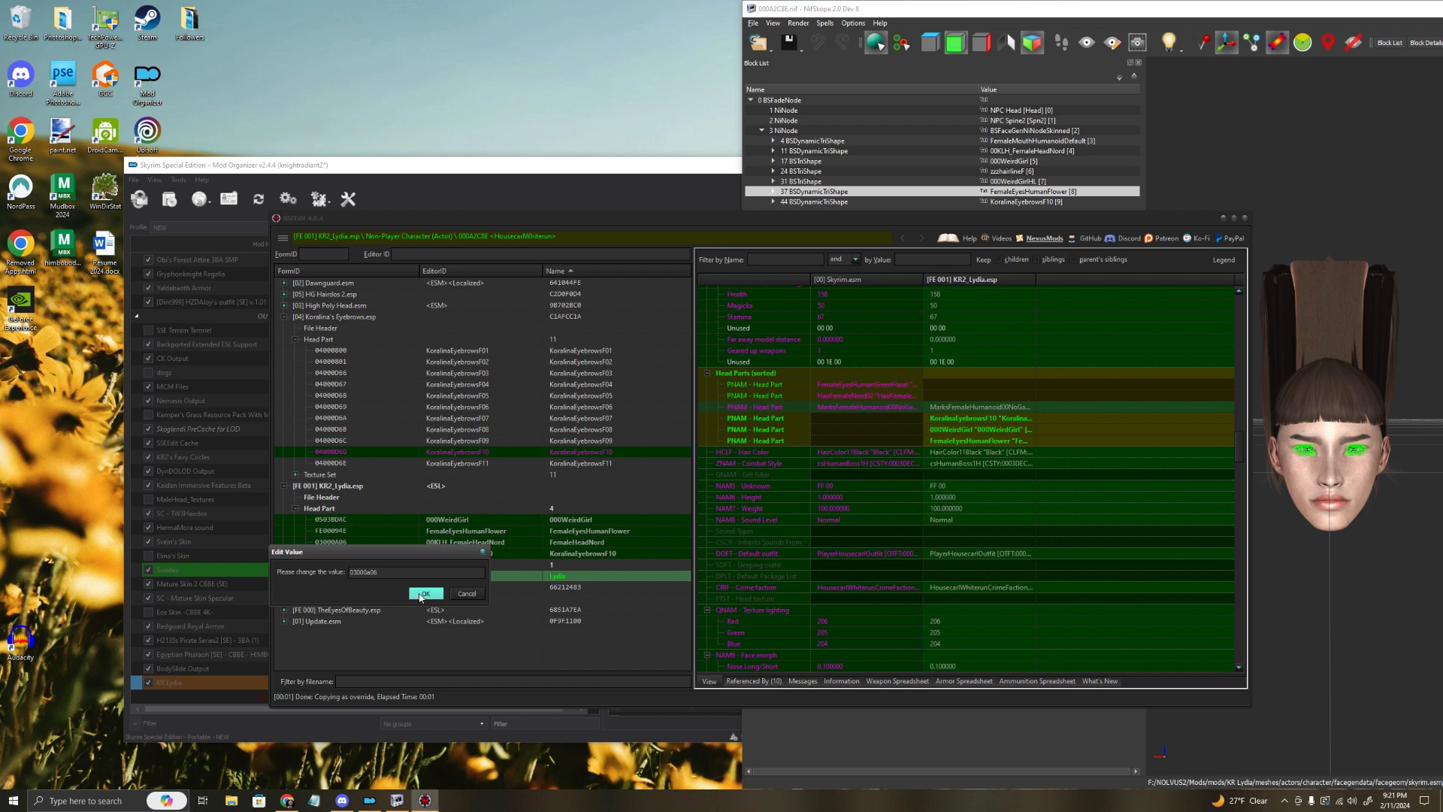
{"action": "left_click", "coordinate": [424, 594]}
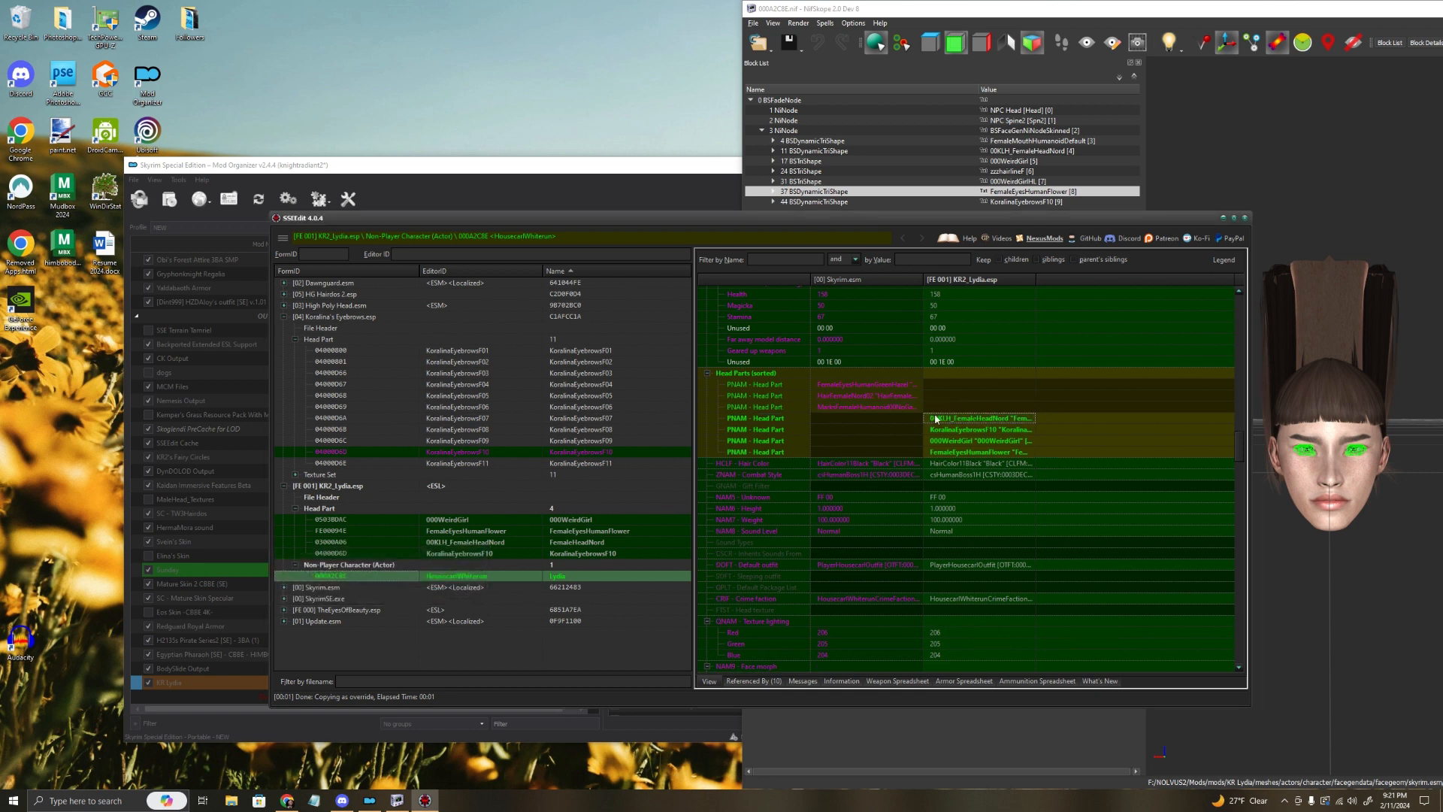
Step: Widen the KR2_Lydia.esp column and compare Lydia's full head part entries with the head mesh
{"action": "left_click_drag", "start_coordinate": [1036, 279], "coordinate": [1208, 268]}
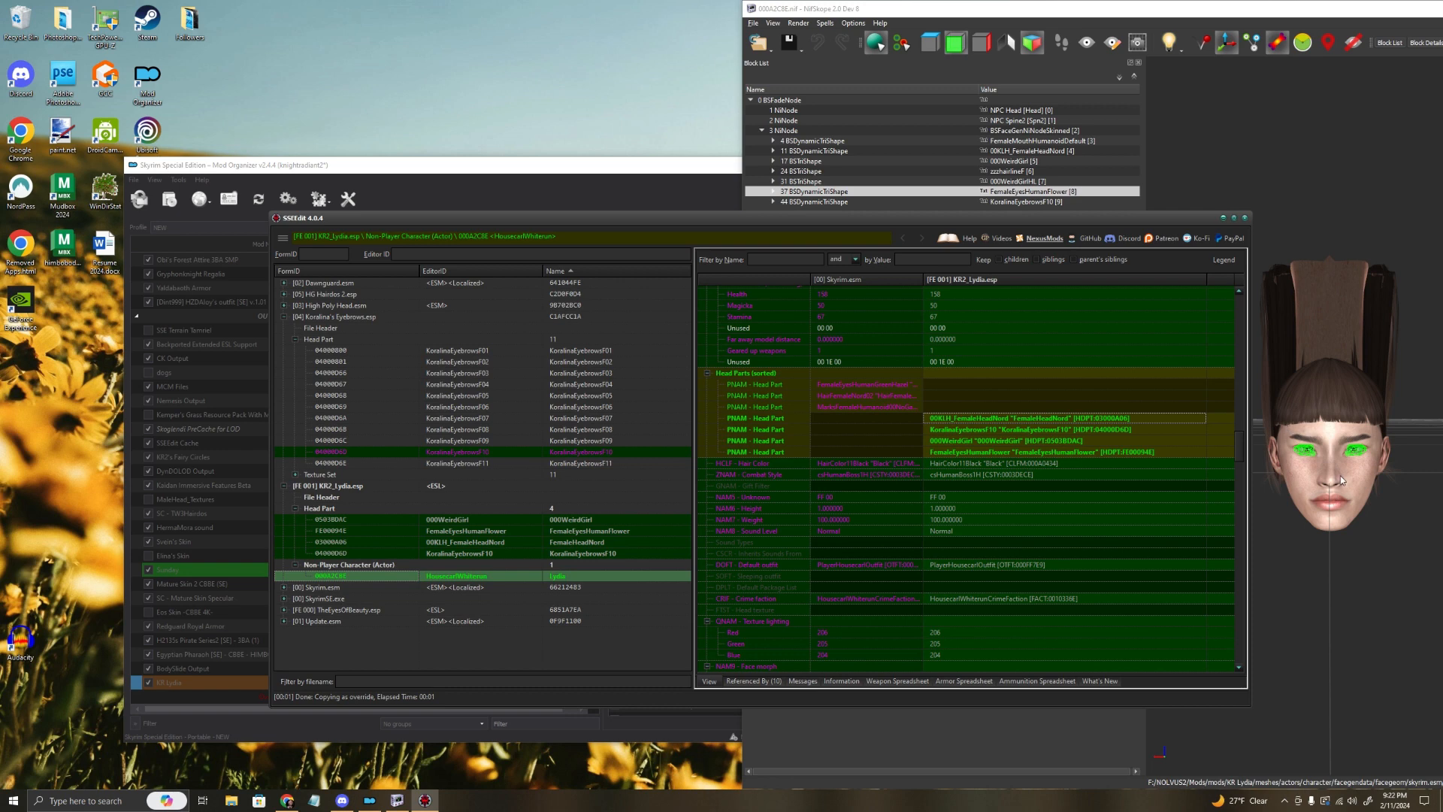
{"action": "mouse_move", "coordinate": [1342, 477]}
{"action": "left_mouse_down"}
{"action": "mouse_move", "coordinate": [1440, 481]}
{"action": "mouse_move", "coordinate": [1333, 472]}
{"action": "mouse_move", "coordinate": [1345, 477]}
{"action": "left_mouse_up"}
{"action": "left_click", "coordinate": [669, 217]}
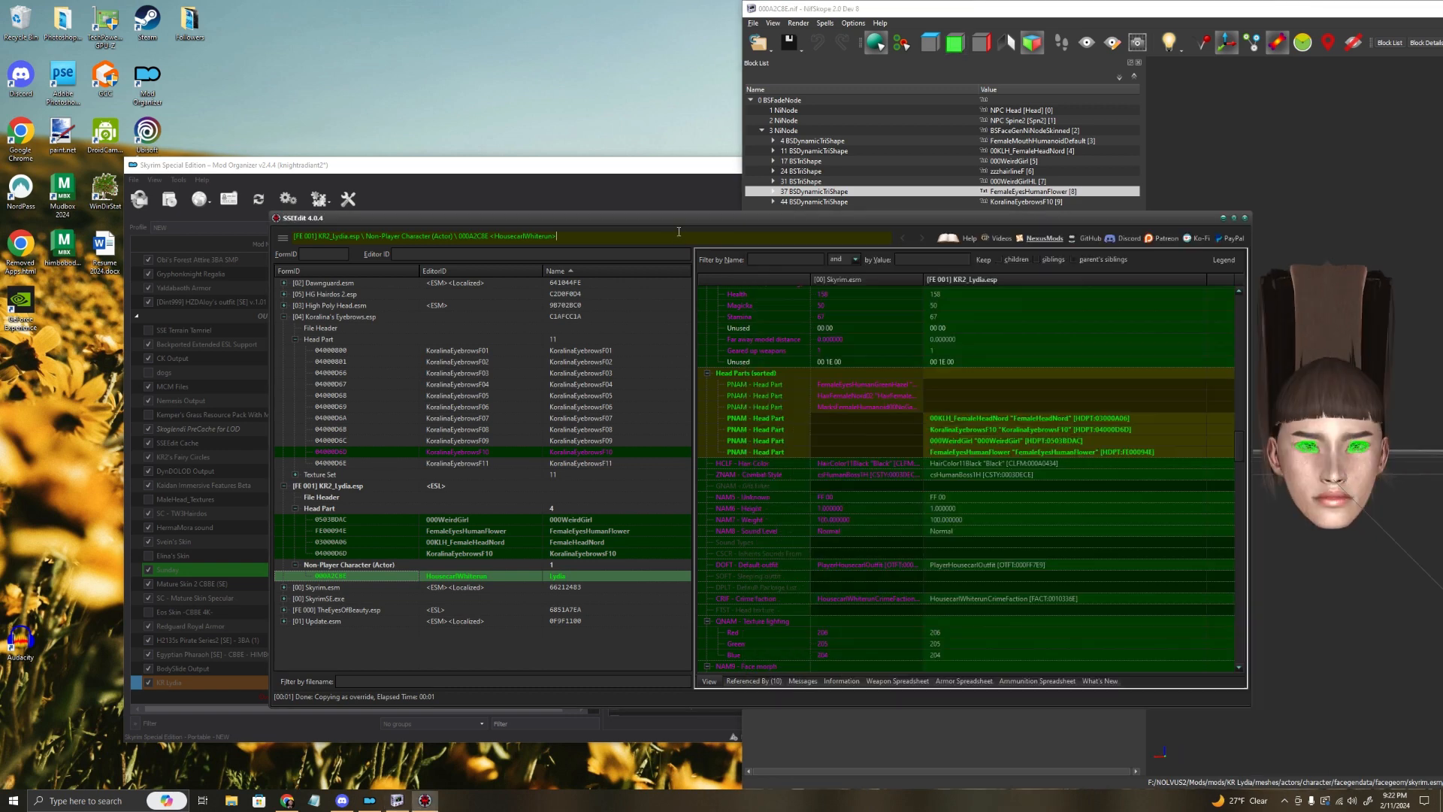
Step: Look through the available hair colors for Lydia's HCLF entry in KR2_Lydia.esp without choosing one
{"action": "double_click", "coordinate": [978, 464]}
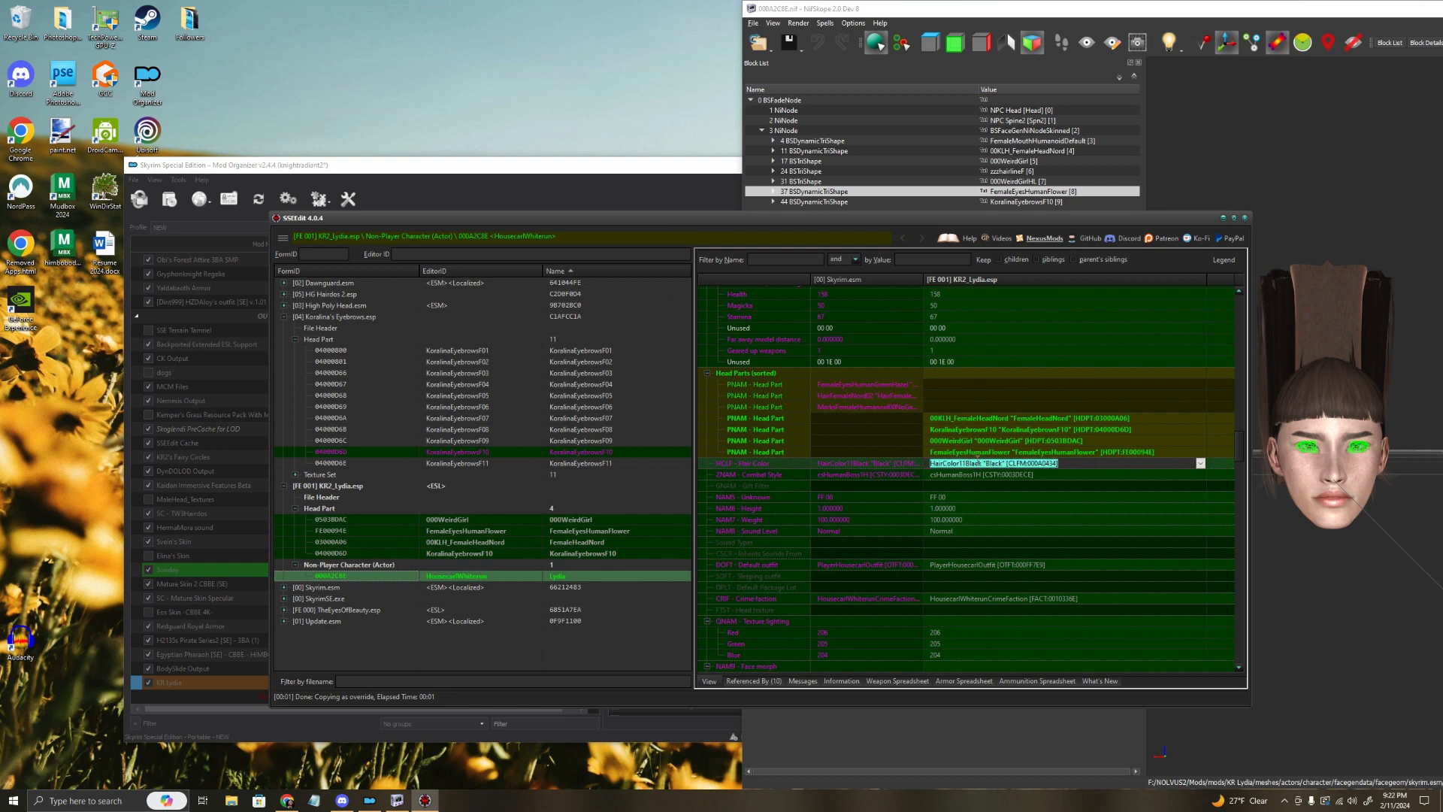
{"action": "left_click", "coordinate": [1201, 464]}
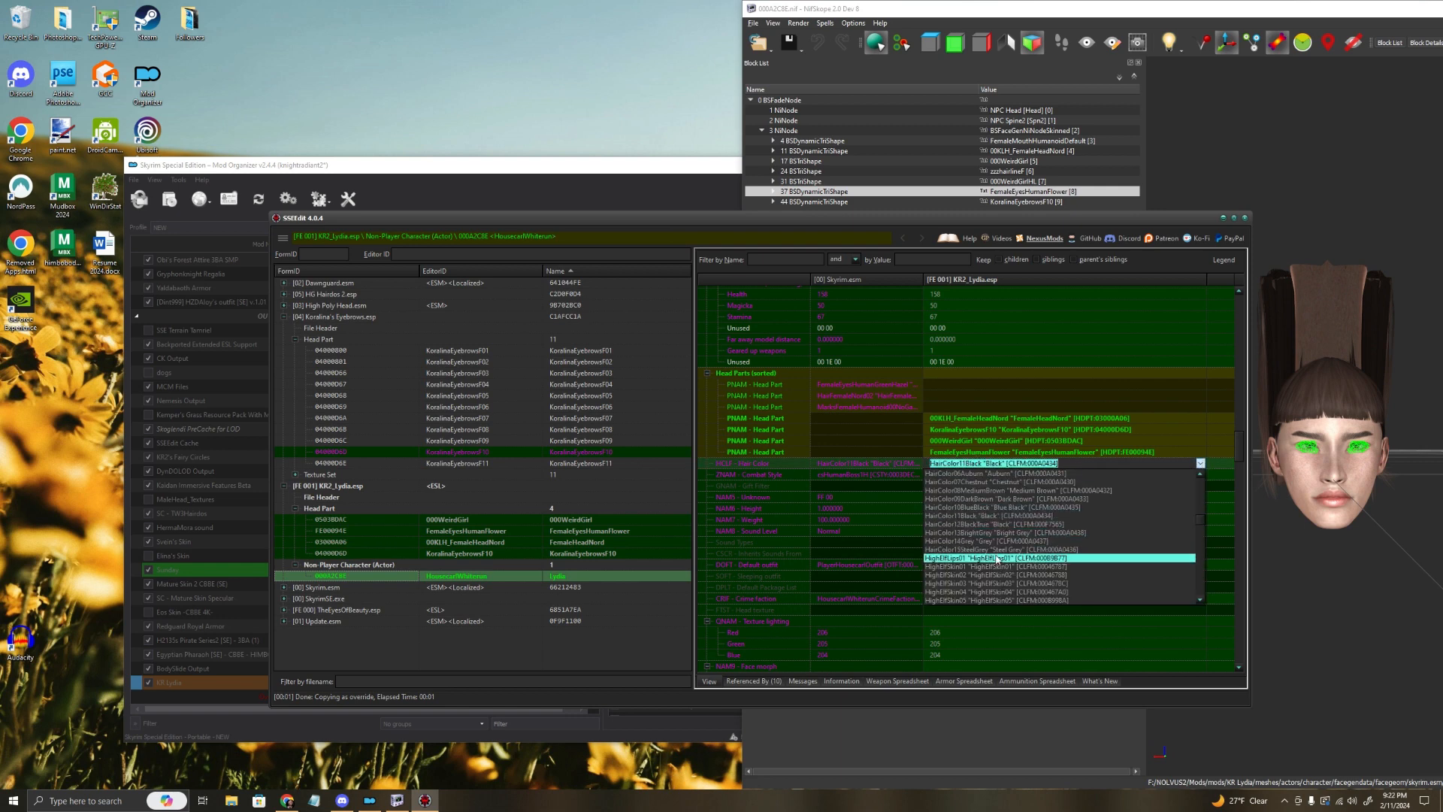
{"action": "scroll", "coordinate": [1001, 562], "scroll_direction": "up", "scroll_amount": 1}
{"action": "scroll", "coordinate": [1001, 562], "scroll_direction": "up", "scroll_amount": 1}
{"action": "scroll", "coordinate": [1007, 526], "scroll_direction": "up", "scroll_amount": 1}
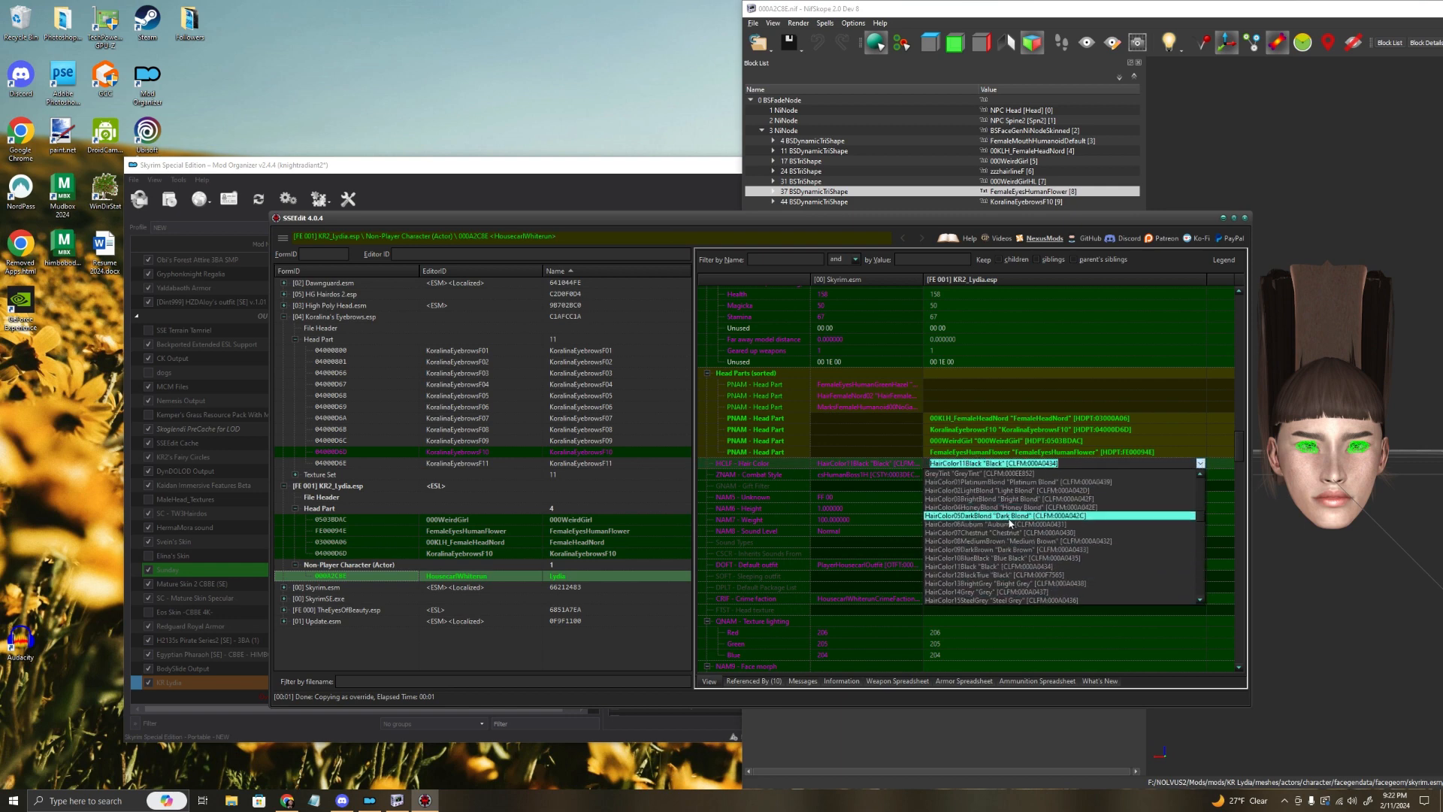
{"action": "scroll", "coordinate": [1011, 524], "scroll_direction": "up", "scroll_amount": 1}
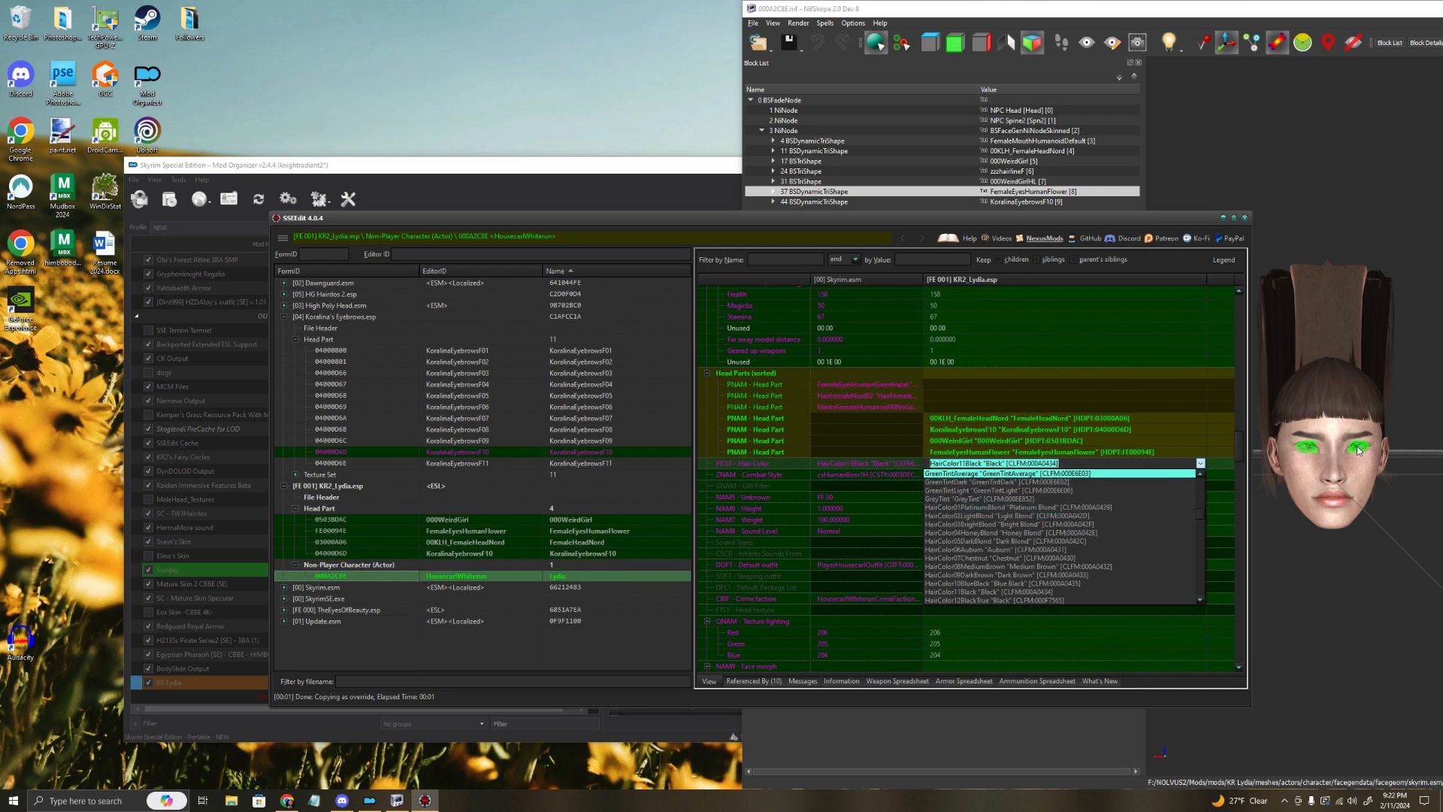
{"action": "scroll", "coordinate": [1012, 527], "scroll_direction": "down", "scroll_amount": 2}
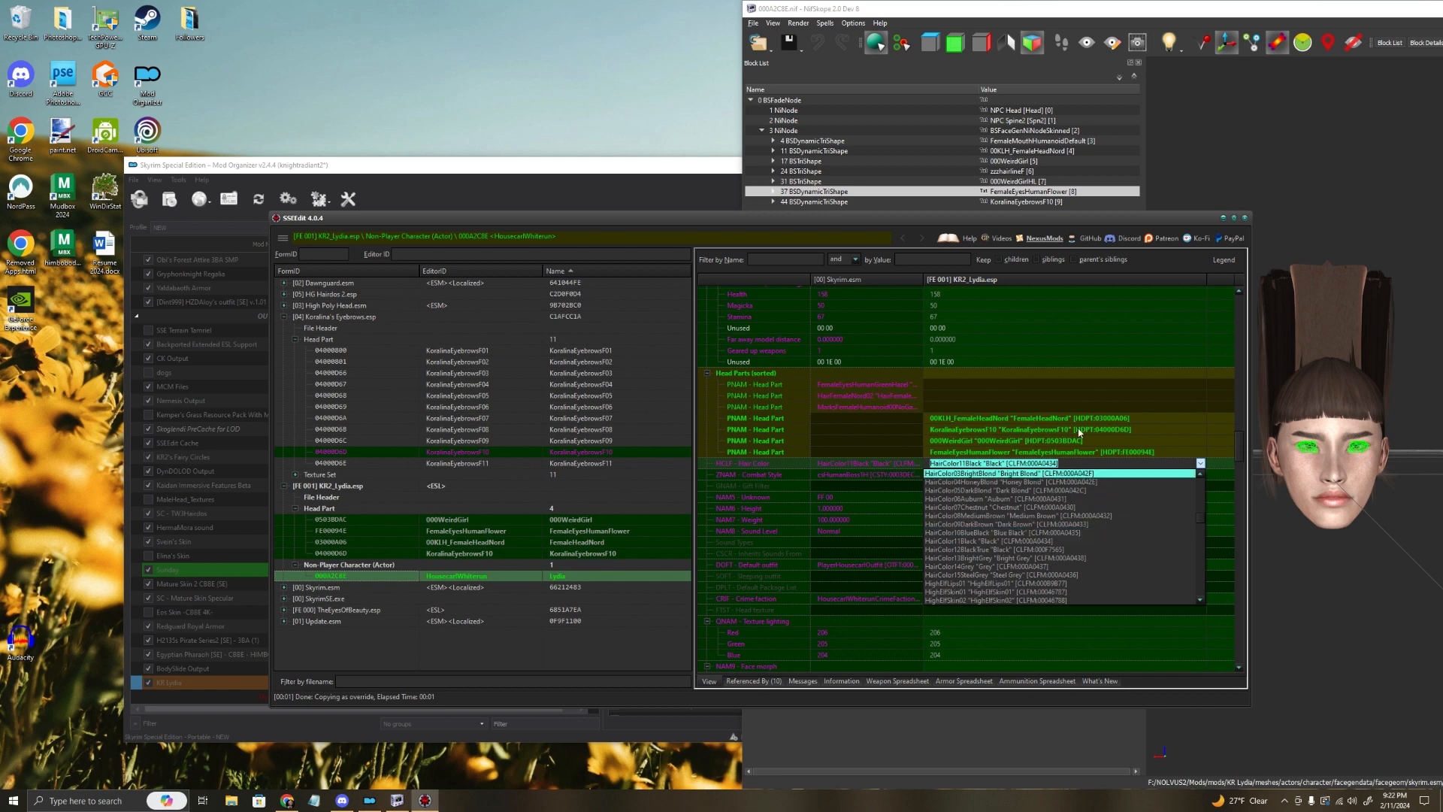
{"action": "left_click", "coordinate": [1083, 420]}
Step: Remove the HCLF hair color entry from Lydia's KR2_Lydia.esp record and inspect the hair on the head mesh
{"action": "double_click", "coordinate": [952, 464]}
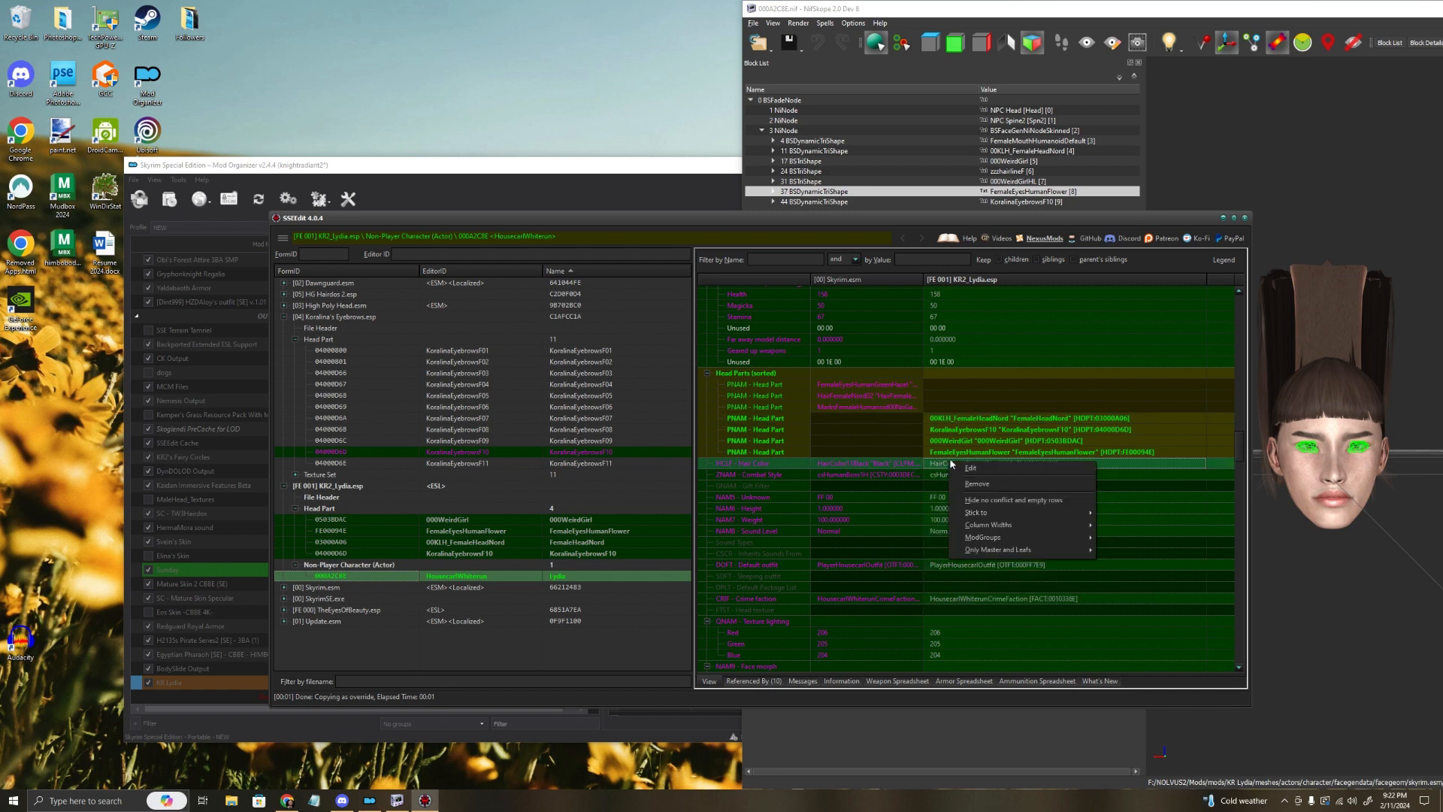
{"action": "left_click", "coordinate": [993, 483]}
{"action": "left_click", "coordinate": [988, 490]}
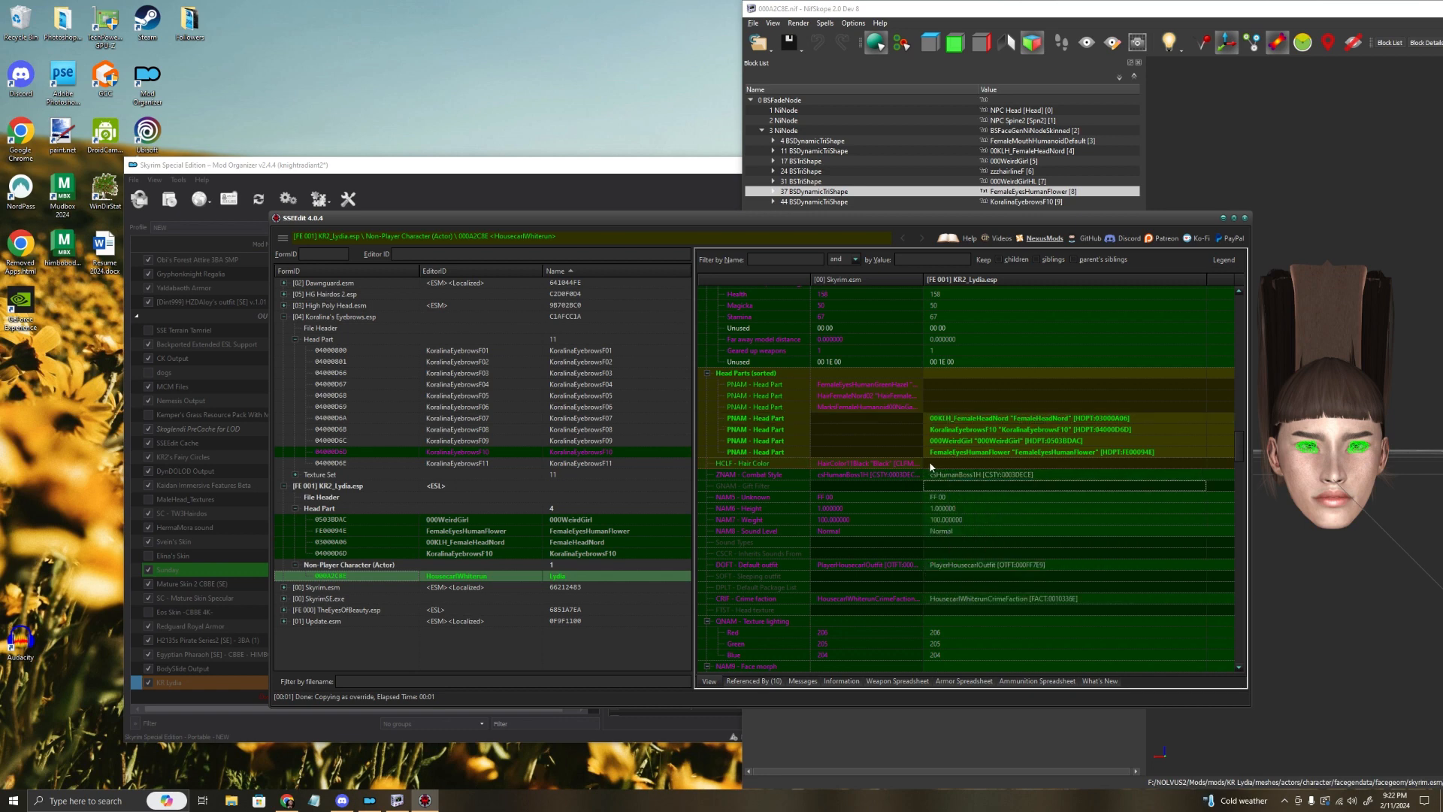
{"action": "left_click", "coordinate": [1046, 462]}
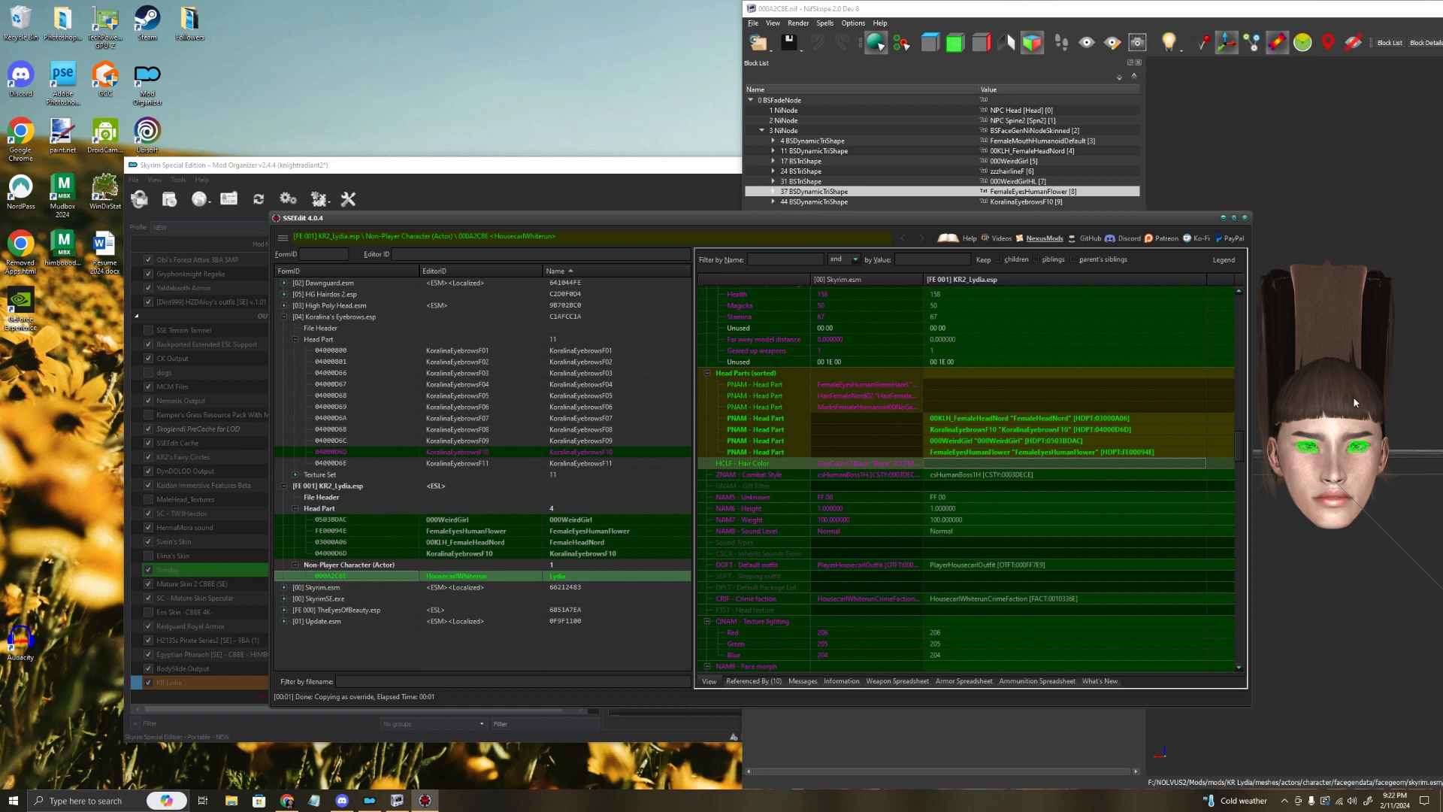
{"action": "left_click_drag", "start_coordinate": [1318, 406], "coordinate": [1233, 372]}
{"action": "left_click", "coordinate": [687, 215]}
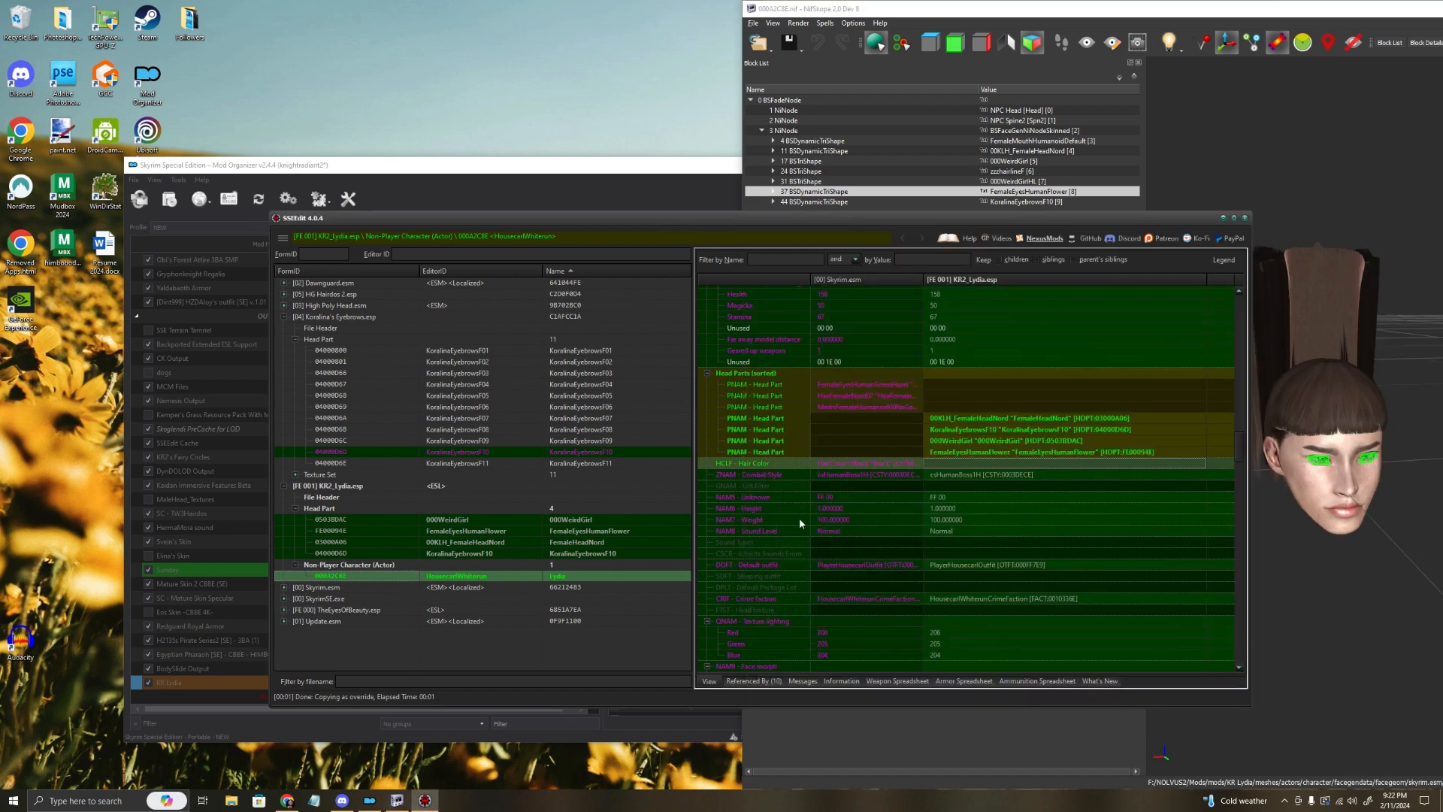
Step: Set the NAM7 weight in Lydia's KR2_Lydia.esp record to 30
{"action": "scroll", "coordinate": [1083, 539], "scroll_direction": "down", "scroll_amount": 1}
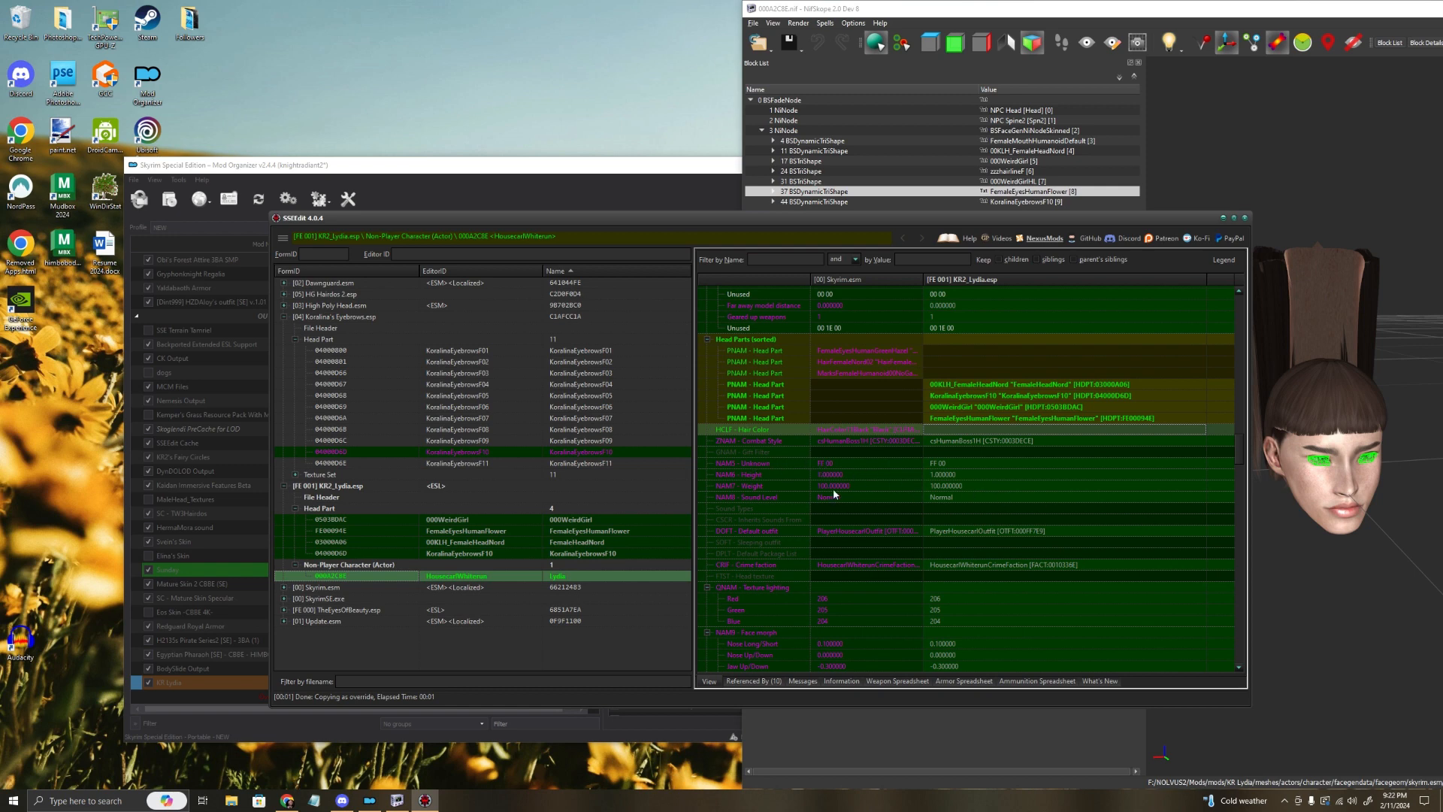
{"action": "left_click", "coordinate": [751, 489]}
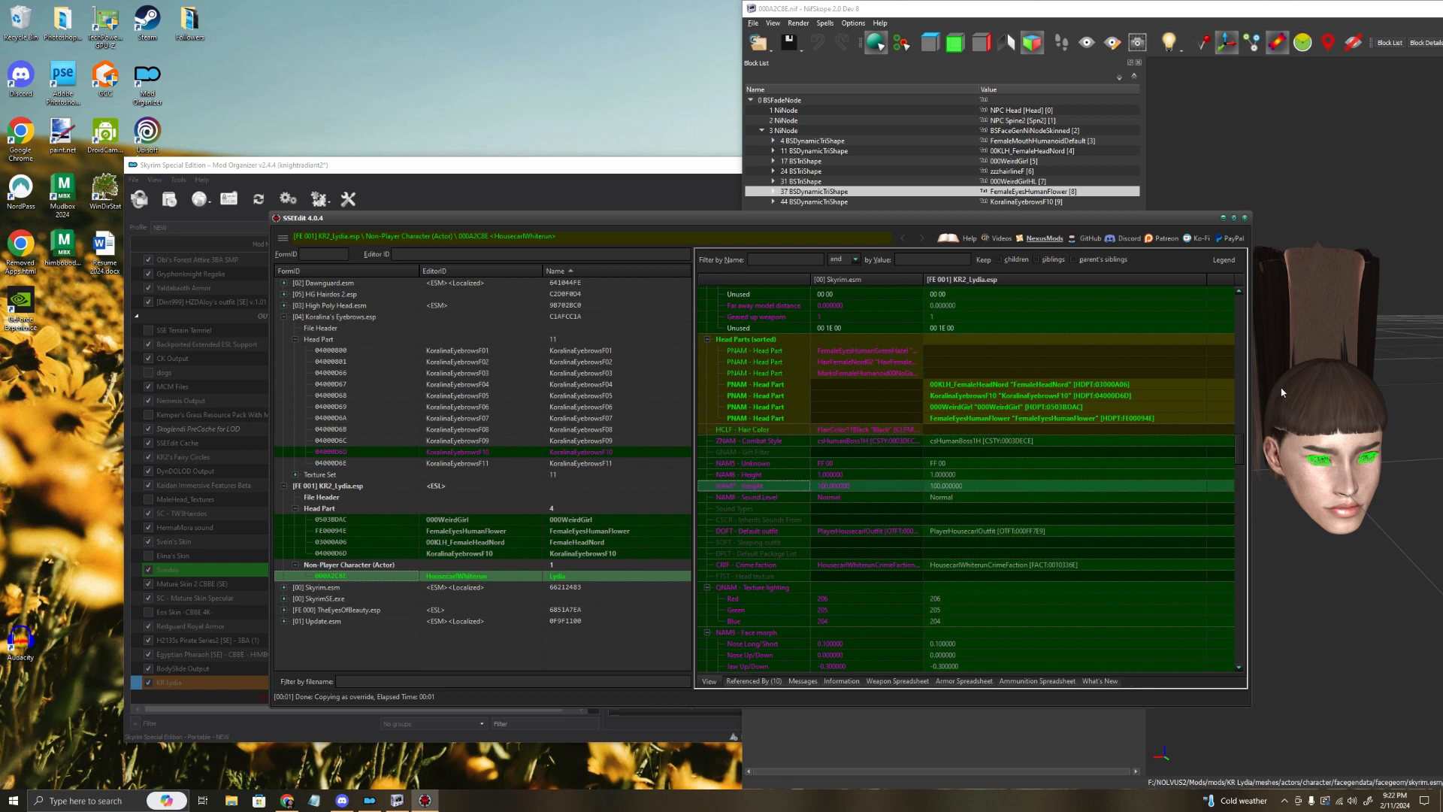
{"action": "left_click_drag", "start_coordinate": [1075, 219], "coordinate": [884, 229]}
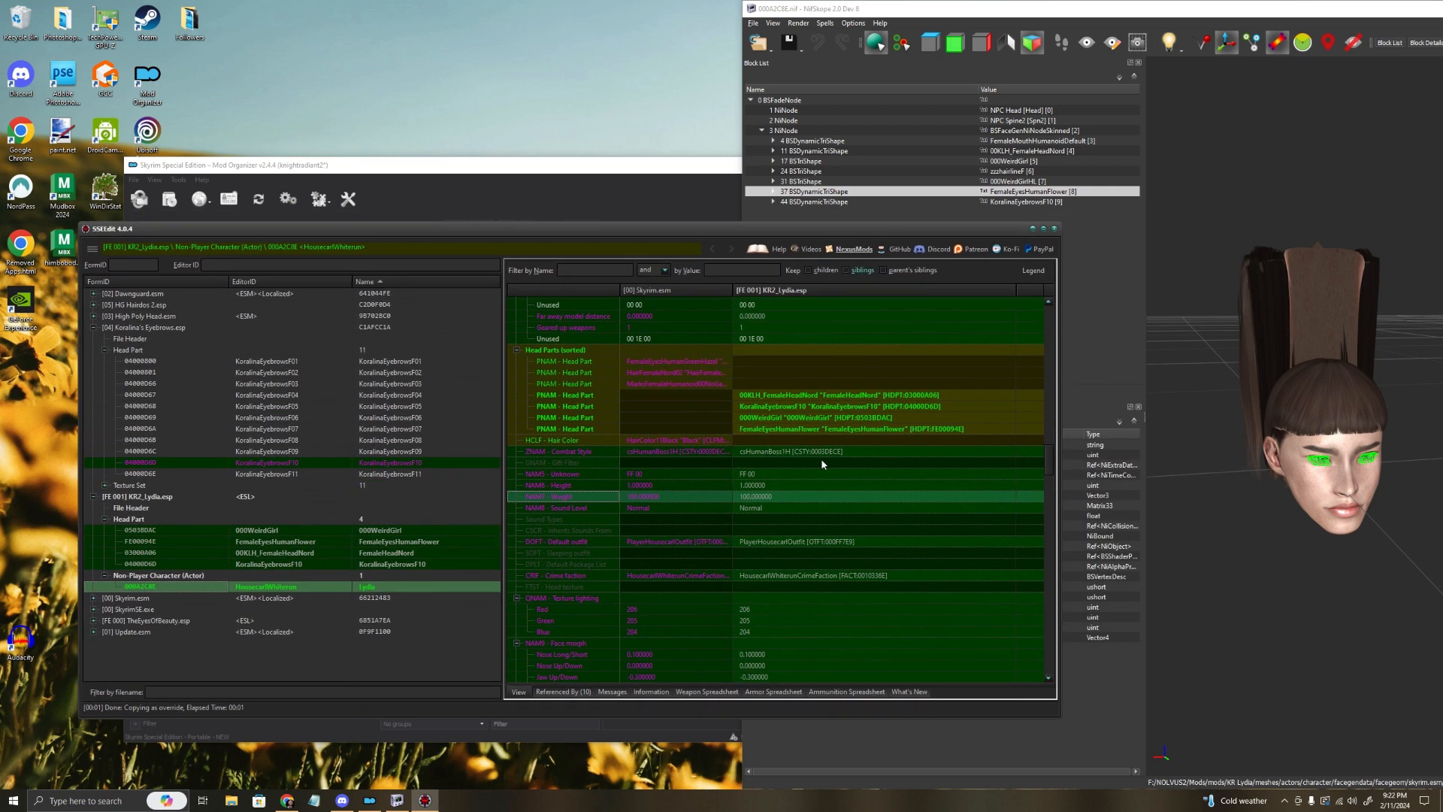
{"action": "double_click", "coordinate": [757, 498]}
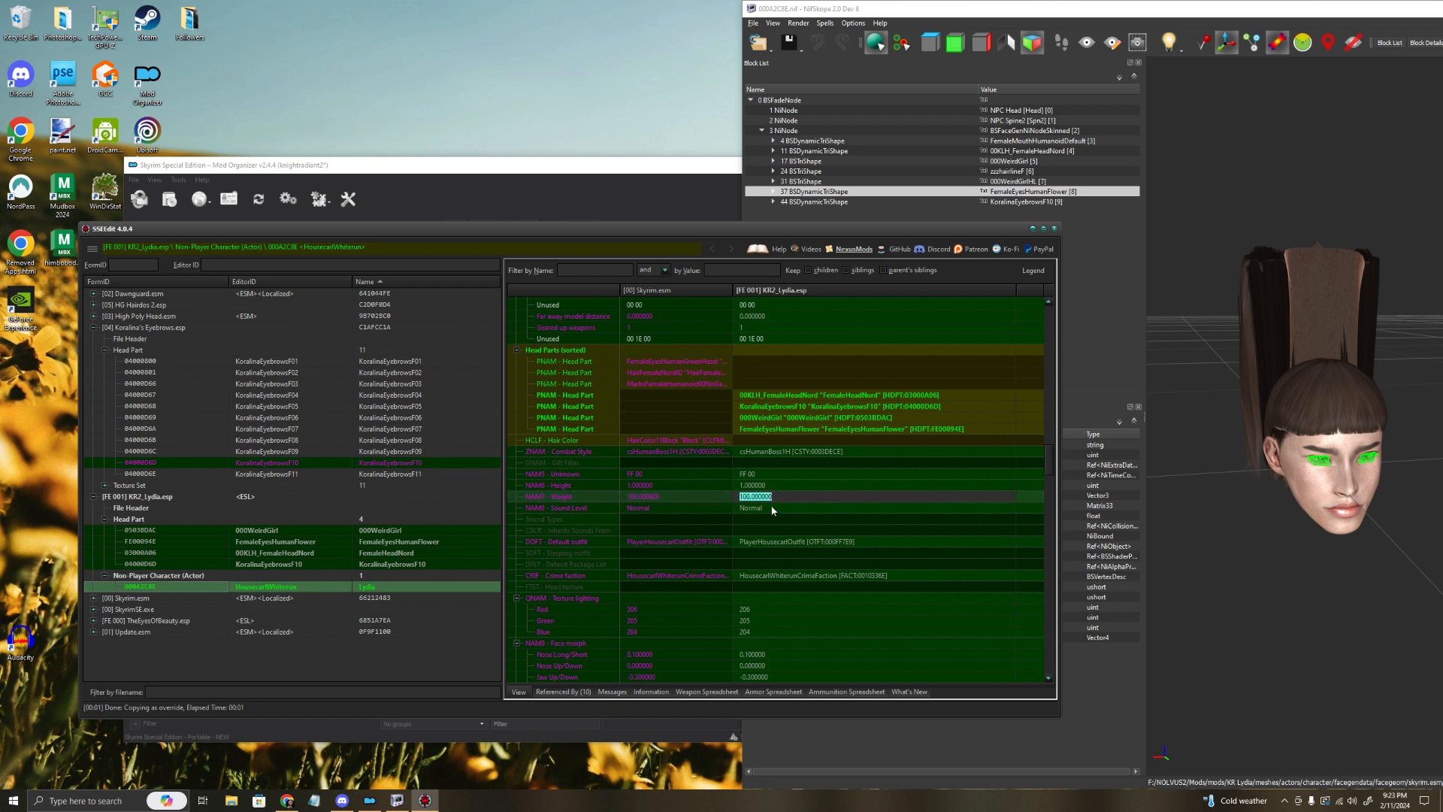
{"action": "left_click", "coordinate": [753, 496]}
{"action": "left_click_drag", "start_coordinate": [748, 496], "coordinate": [724, 497]}
{"action": "type", "text": "3"}
{"action": "key", "text": "Return"}
{"action": "left_click", "coordinate": [739, 510]}
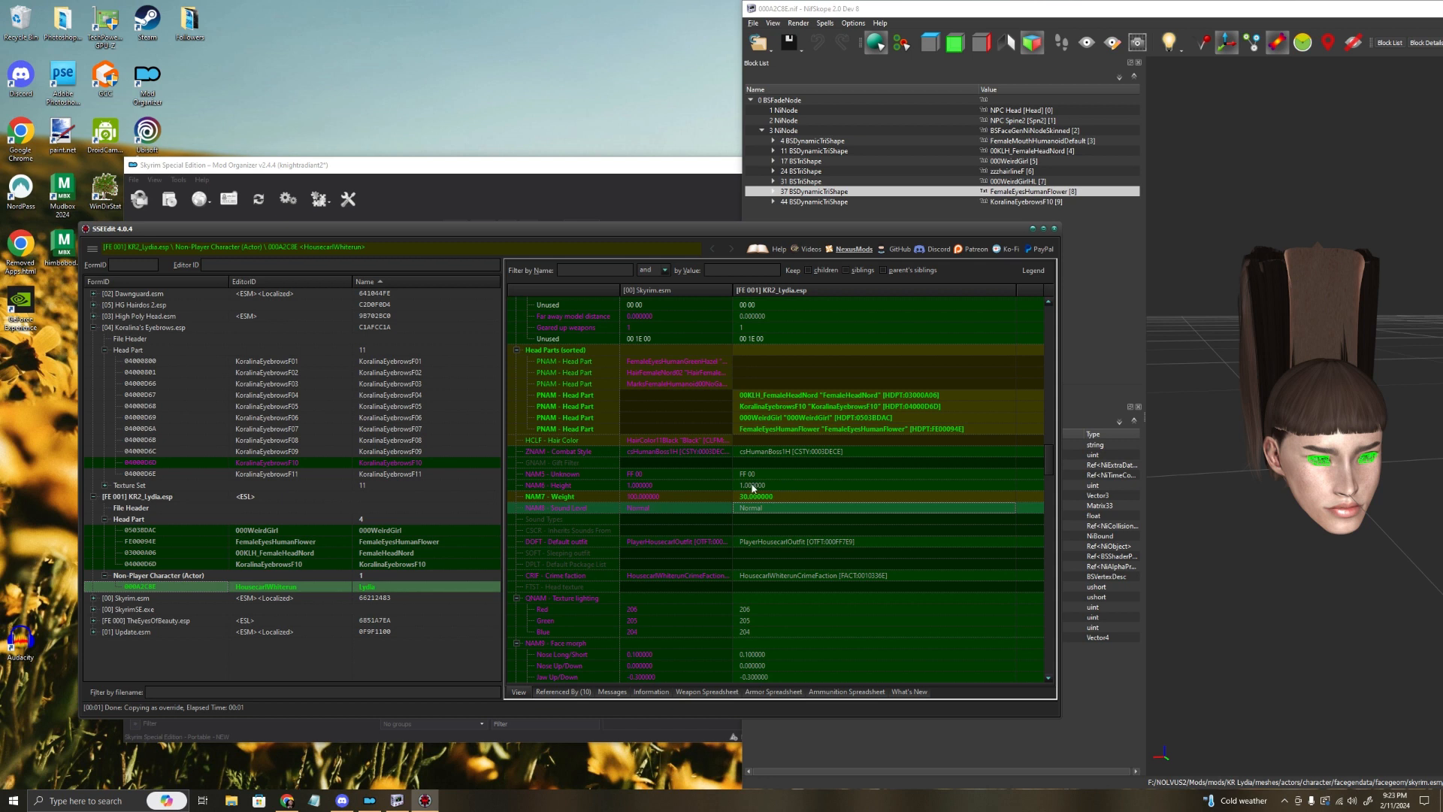
{"action": "left_click", "coordinate": [754, 488]}
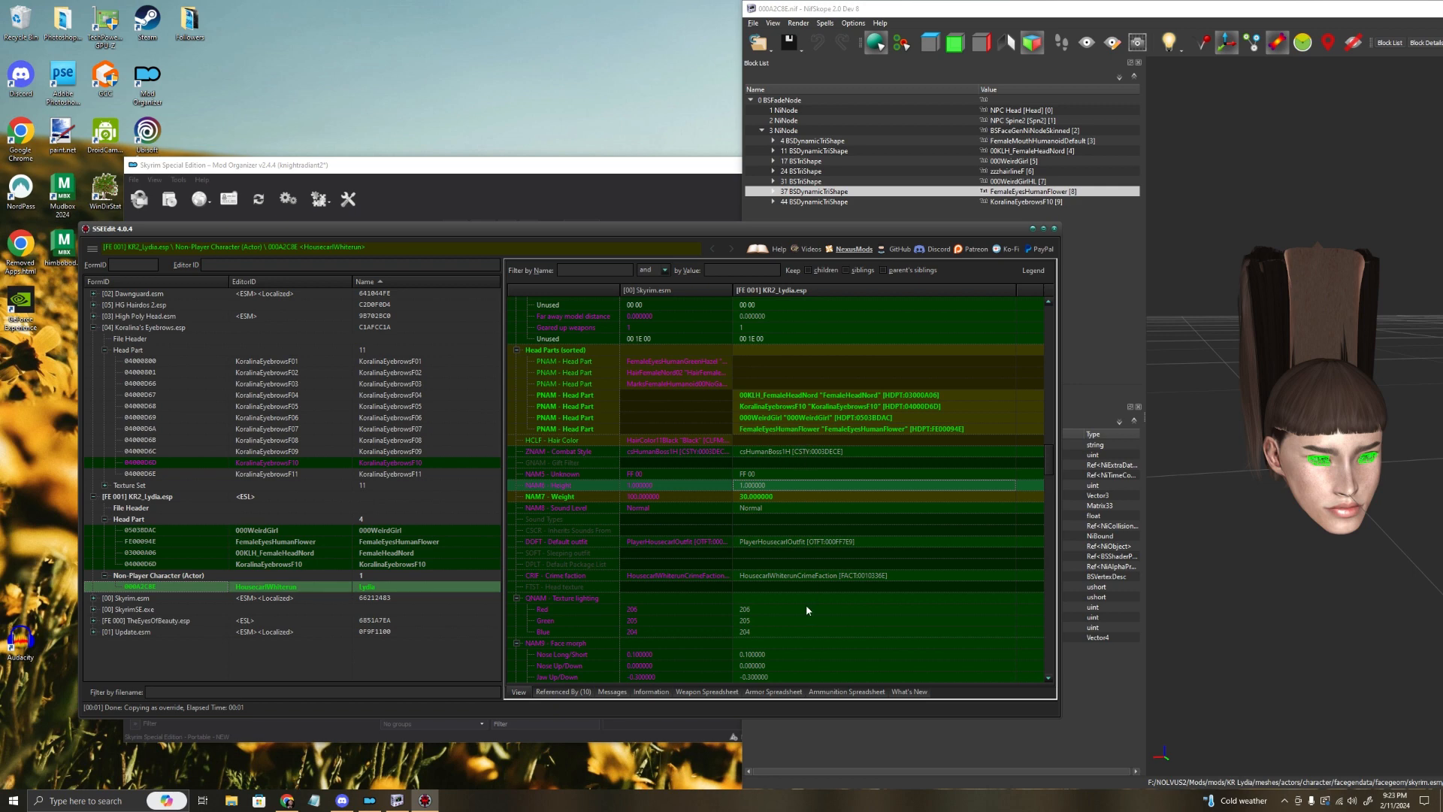
{"action": "scroll", "coordinate": [783, 473], "scroll_direction": "up", "scroll_amount": 2}
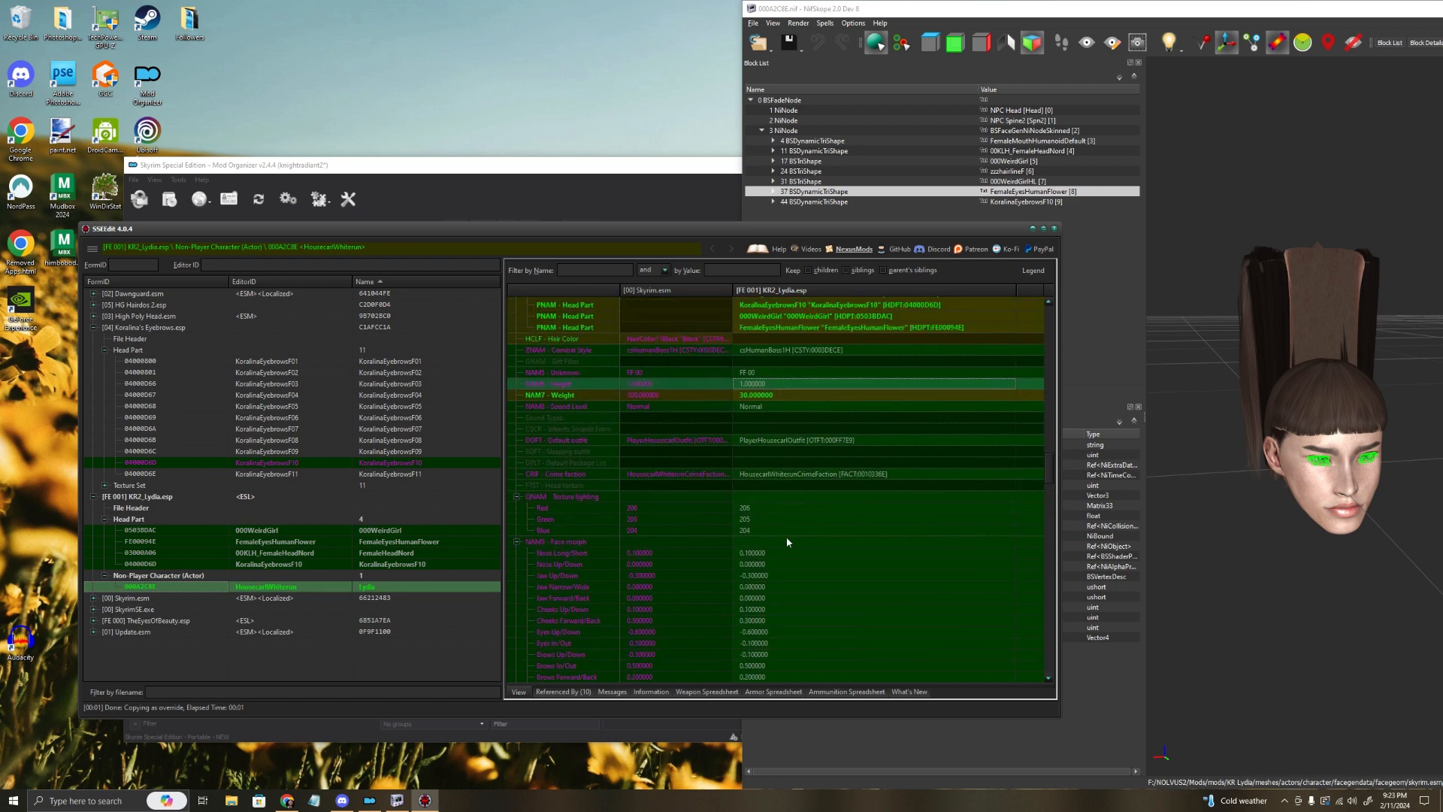
{"action": "left_click", "coordinate": [744, 475]}
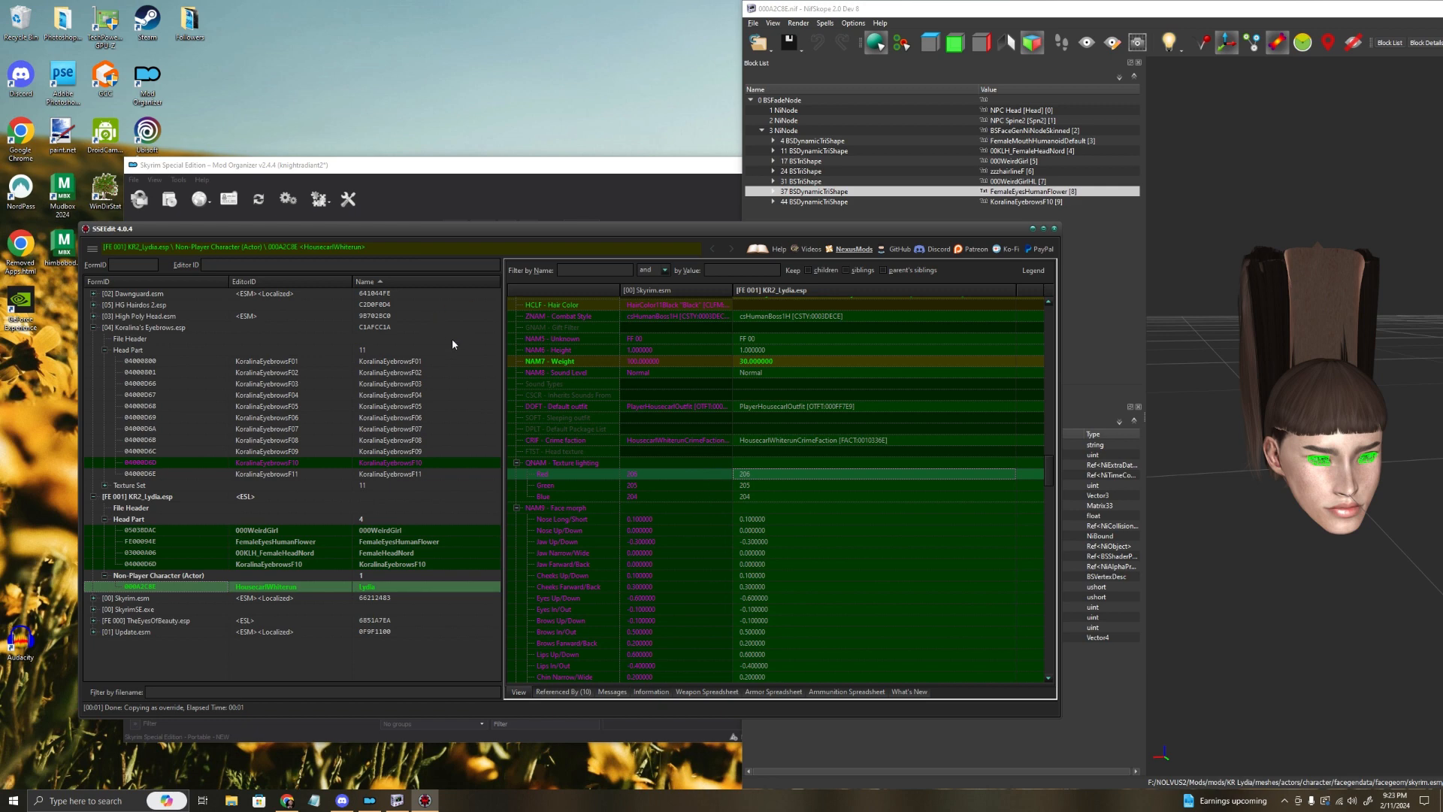
{"action": "left_click", "coordinate": [454, 215]}
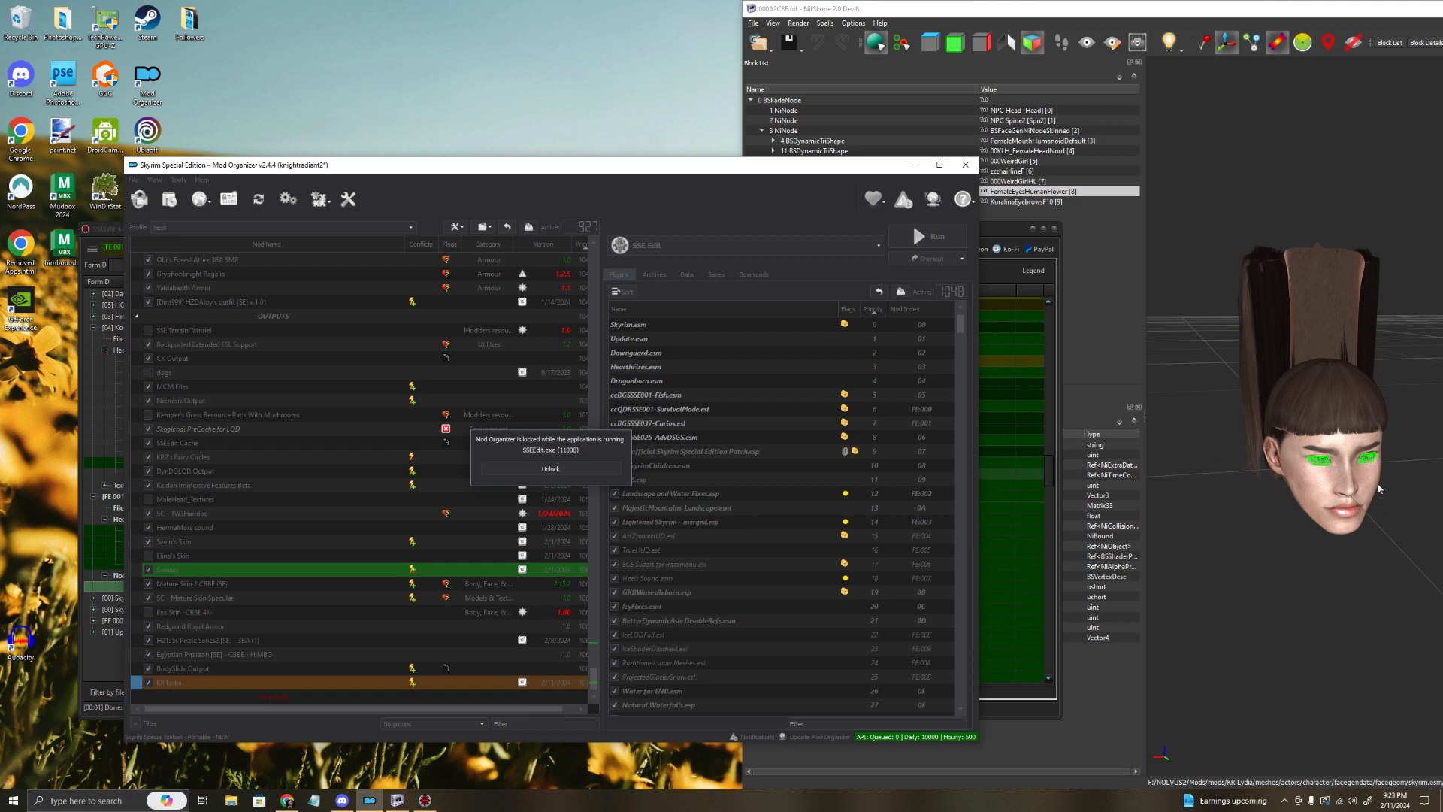
{"action": "left_click", "coordinate": [1012, 224]}
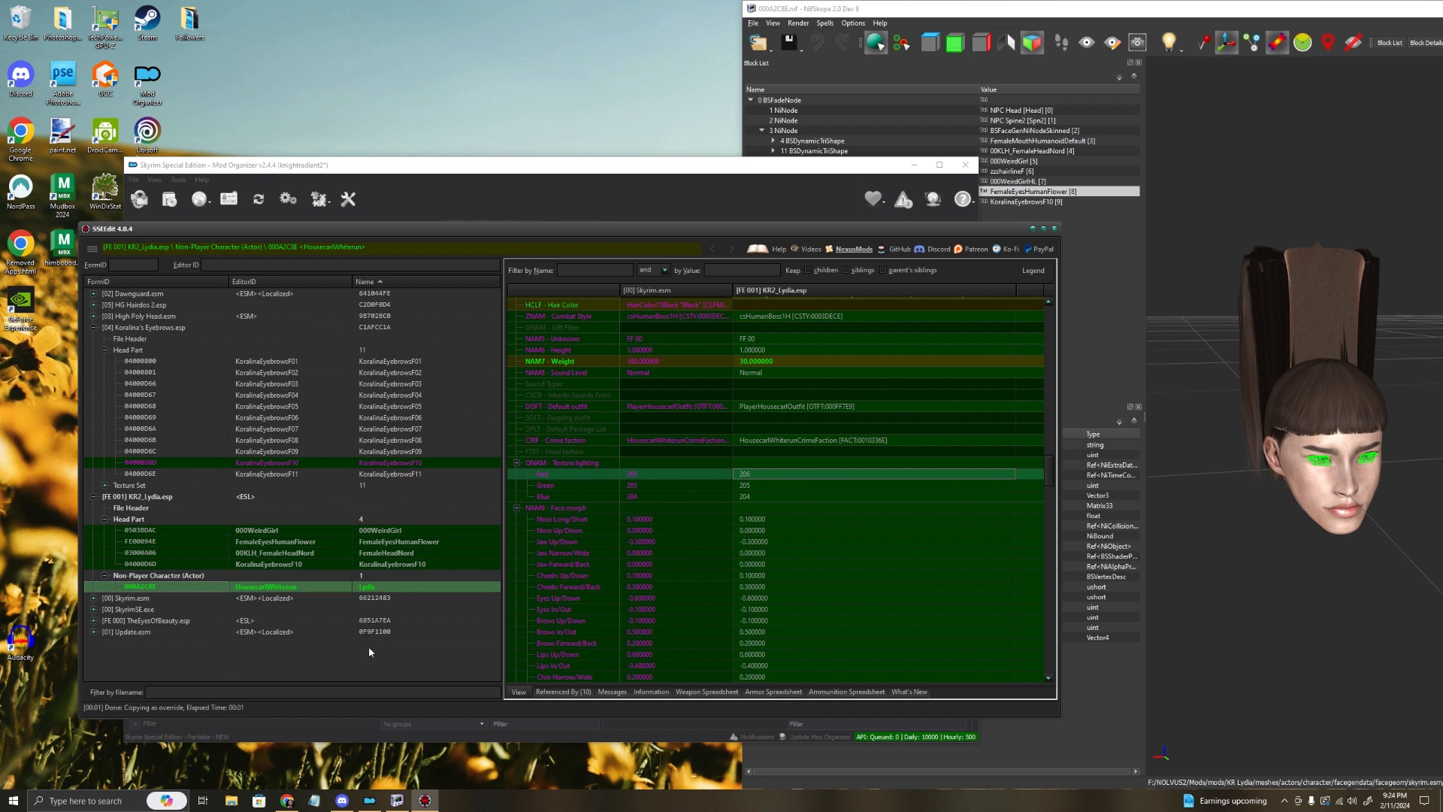
Step: Set the QNAM texture lighting in Lydia's KR2_Lydia.esp record to Red 185, Green 179 and Blue 170
{"action": "right_click", "coordinate": [772, 475]}
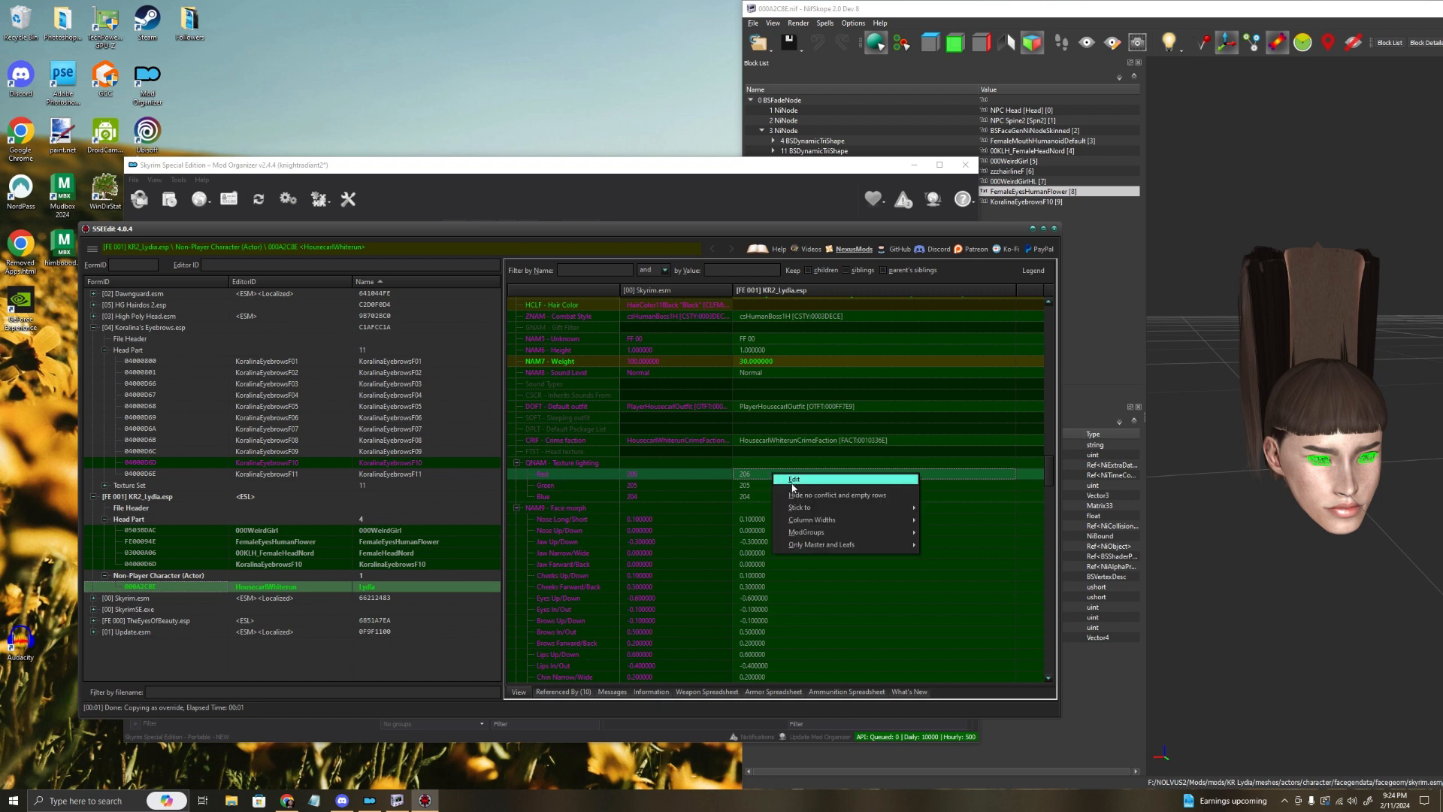
{"action": "left_click", "coordinate": [786, 479]}
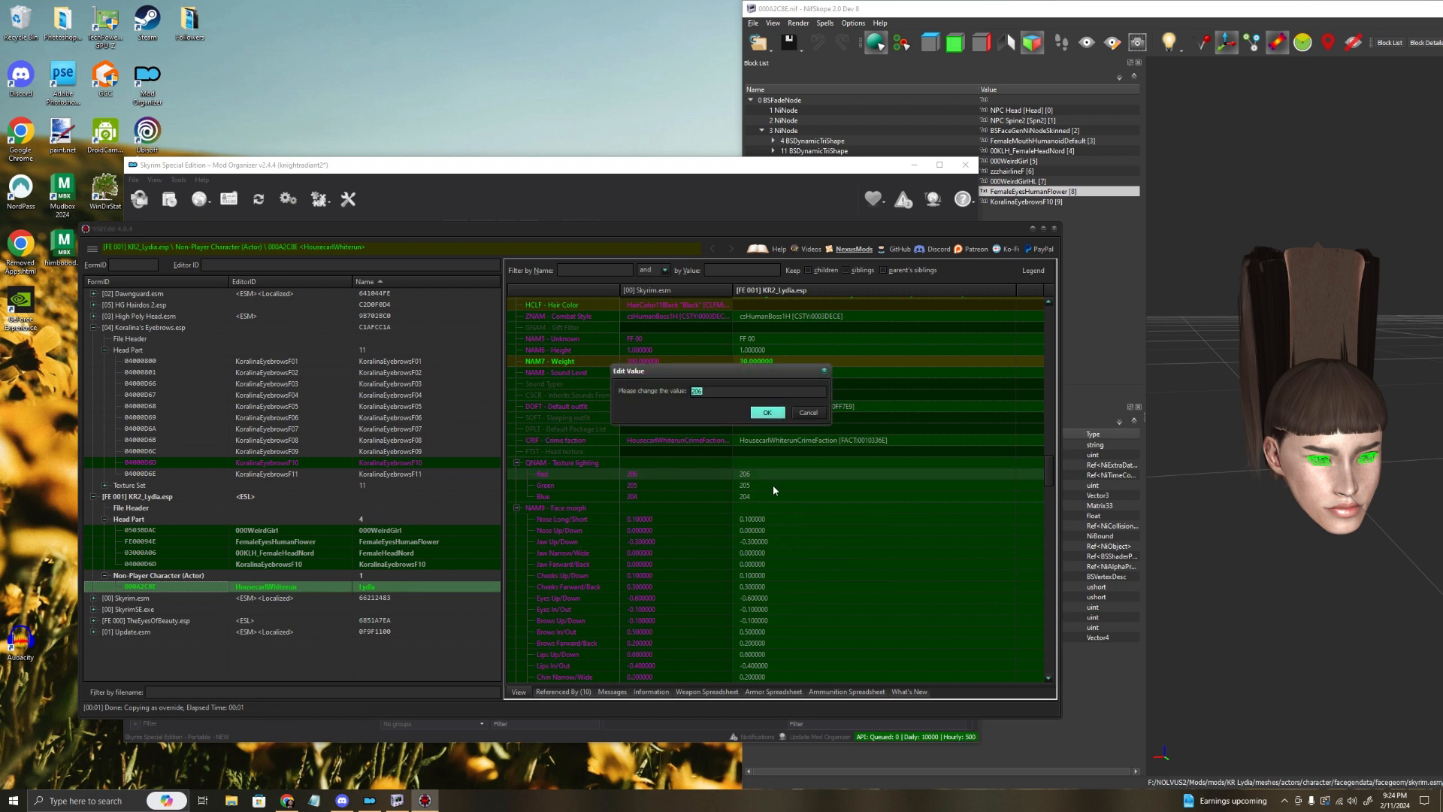
{"action": "type", "text": "185"}
{"action": "key", "text": "Return"}
{"action": "right_click", "coordinate": [752, 488]}
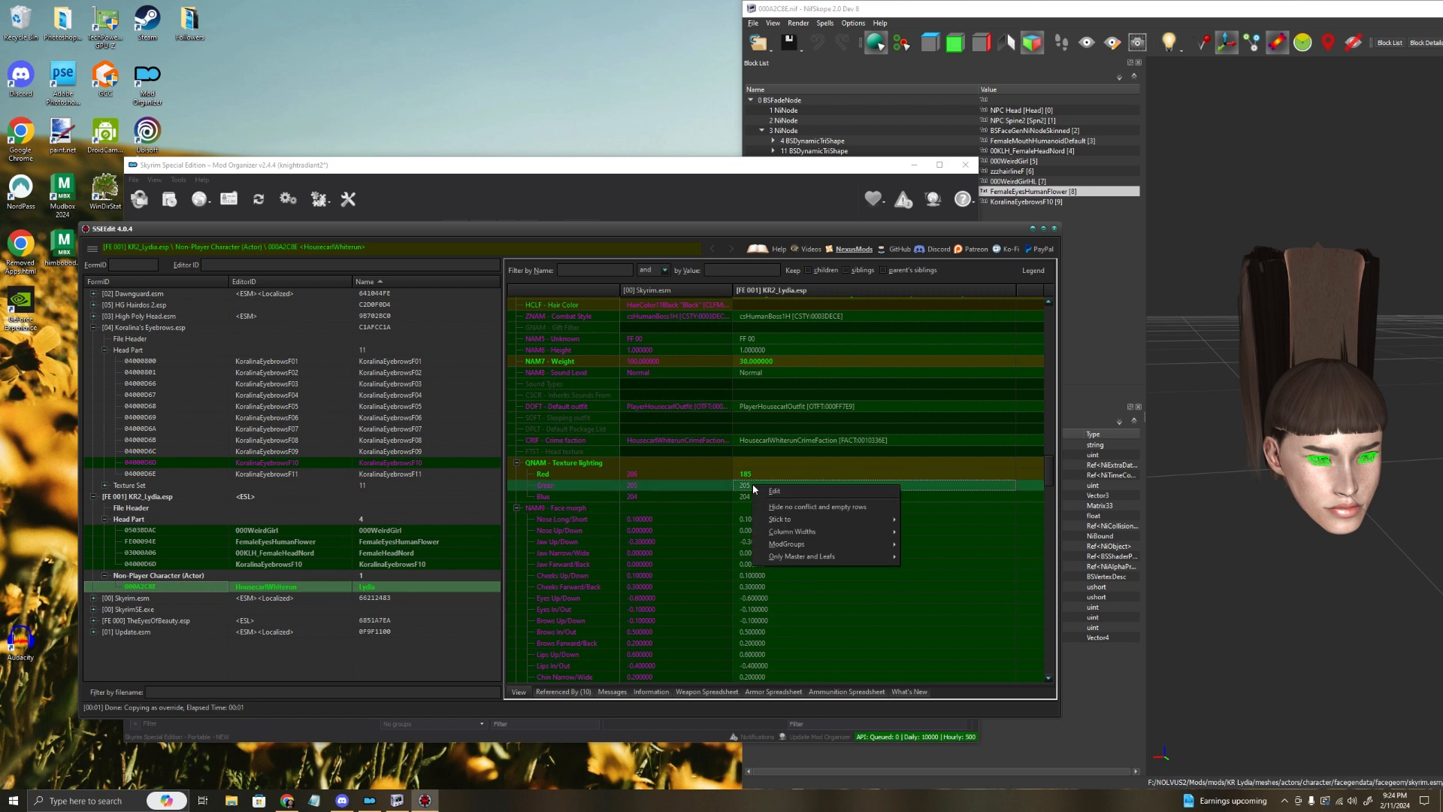
{"action": "left_click", "coordinate": [783, 494]}
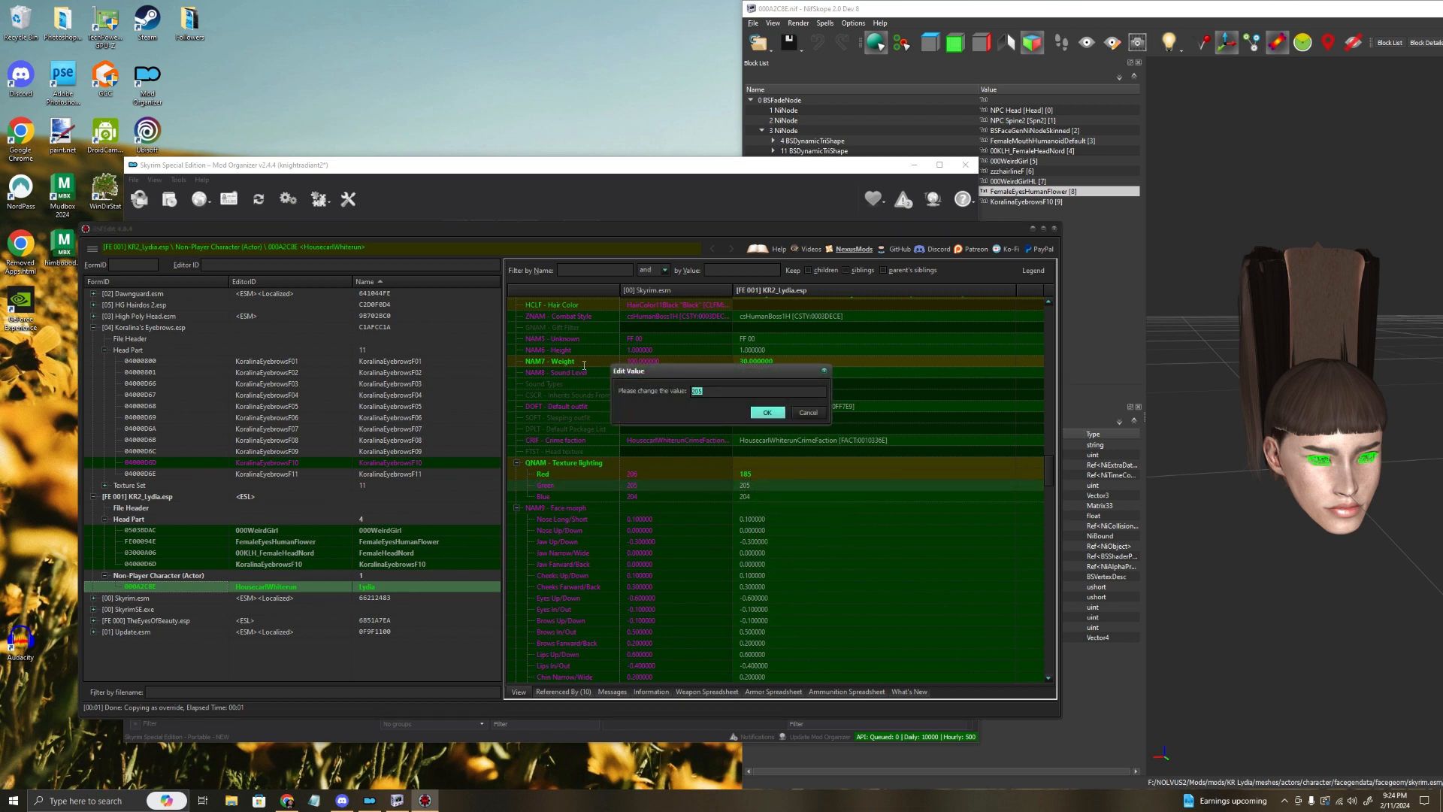
{"action": "type", "text": "179"}
{"action": "left_click", "coordinate": [779, 414]}
{"action": "right_click", "coordinate": [751, 497]}
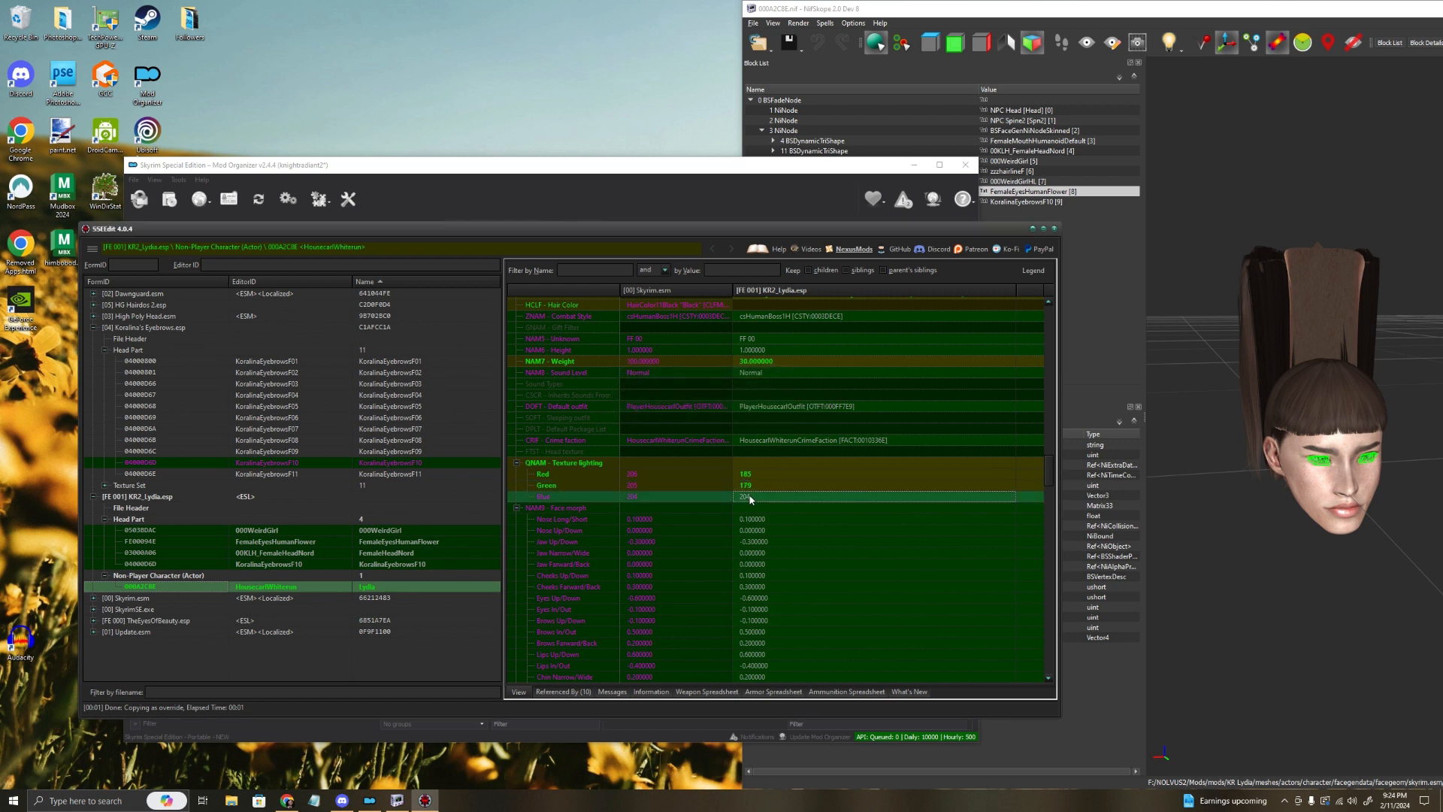
{"action": "left_click", "coordinate": [784, 502]}
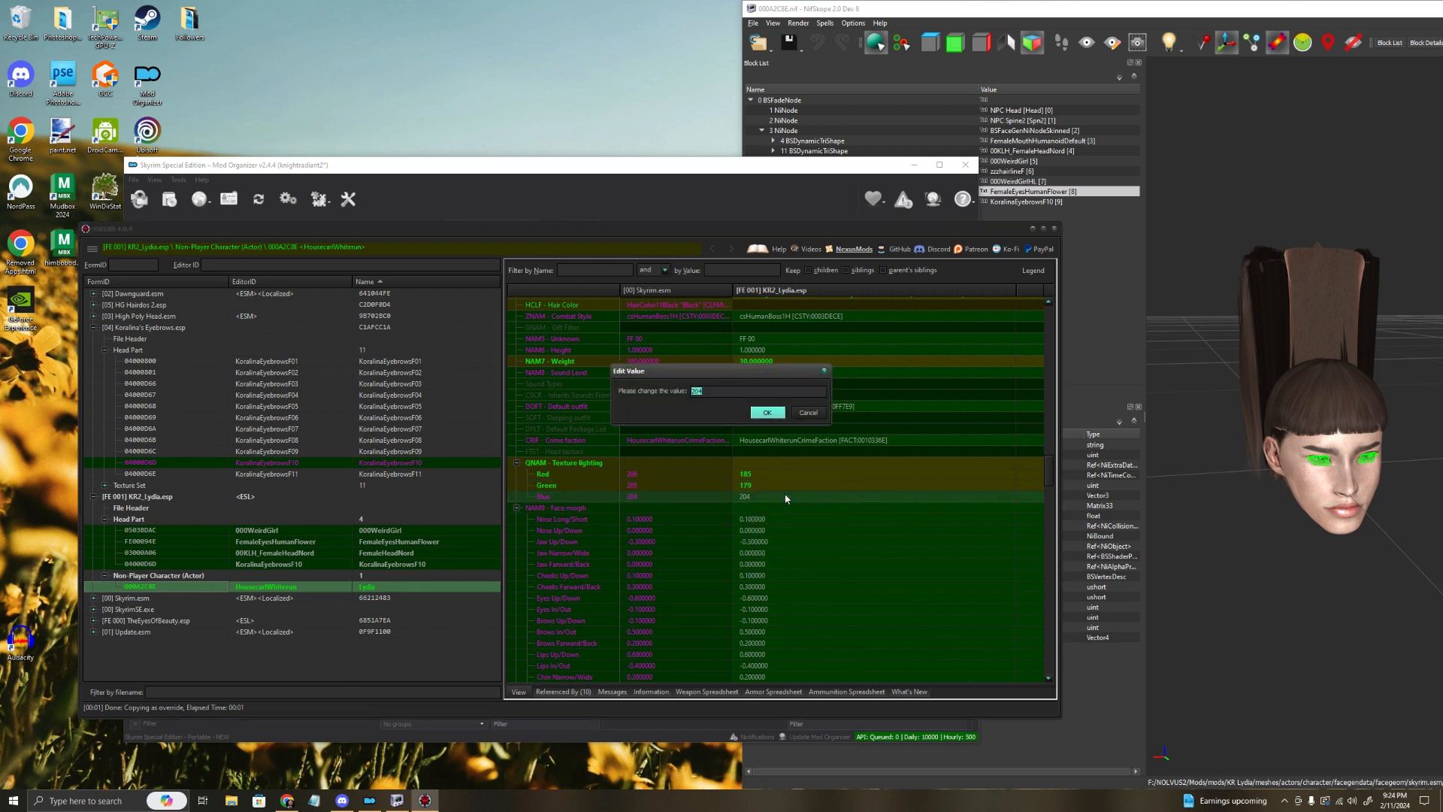
{"action": "type", "text": "170"}
{"action": "key", "text": "Return"}
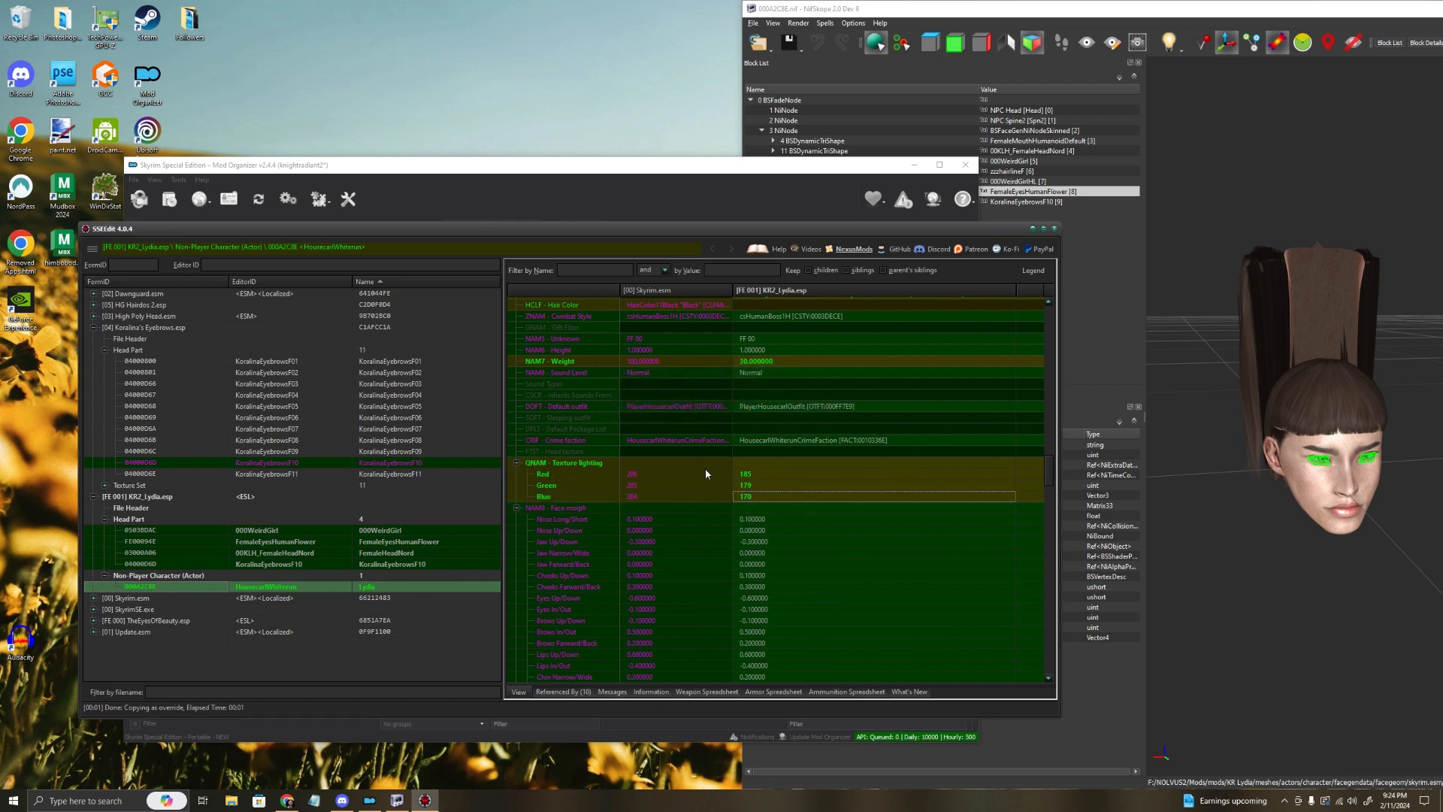
Step: Set the red value of the SkinTone tint layer in Lydia's KR2_Lydia.esp record to 185
{"action": "scroll", "coordinate": [848, 506], "scroll_direction": "down", "scroll_amount": 15}
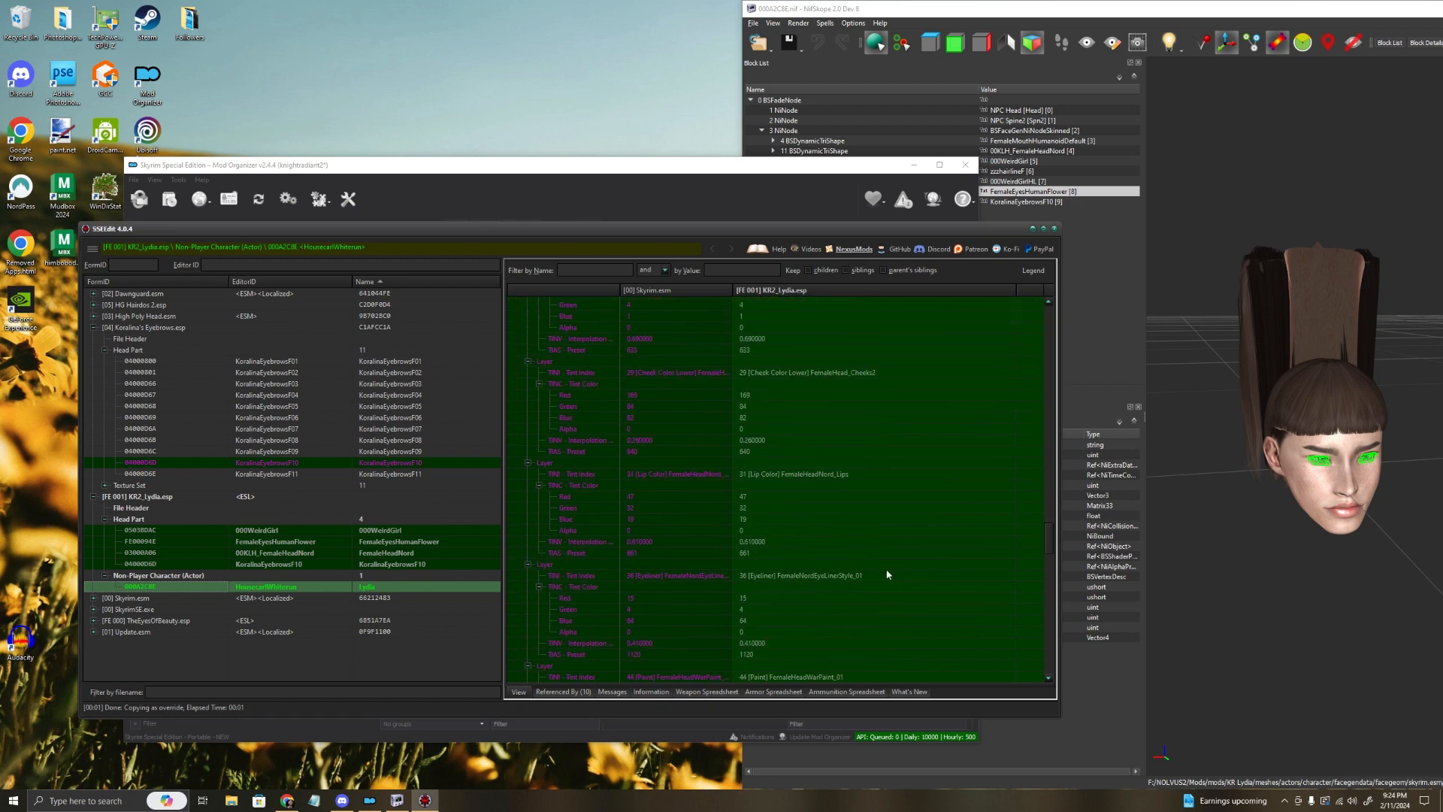
{"action": "scroll", "coordinate": [887, 575], "scroll_direction": "up", "scroll_amount": 10}
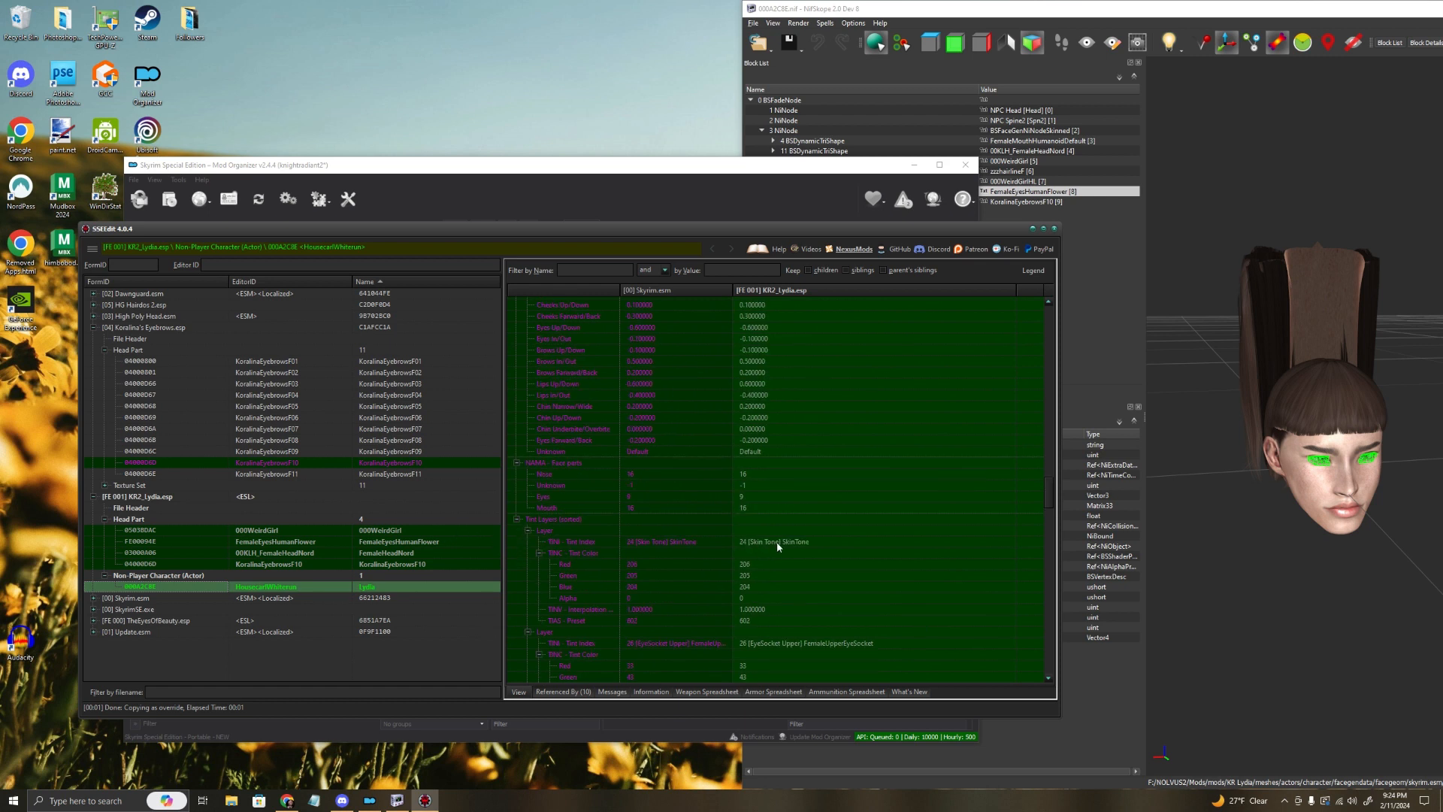
{"action": "left_click", "coordinate": [750, 564]}
{"action": "right_click", "coordinate": [752, 566]}
{"action": "left_click", "coordinate": [786, 576]}
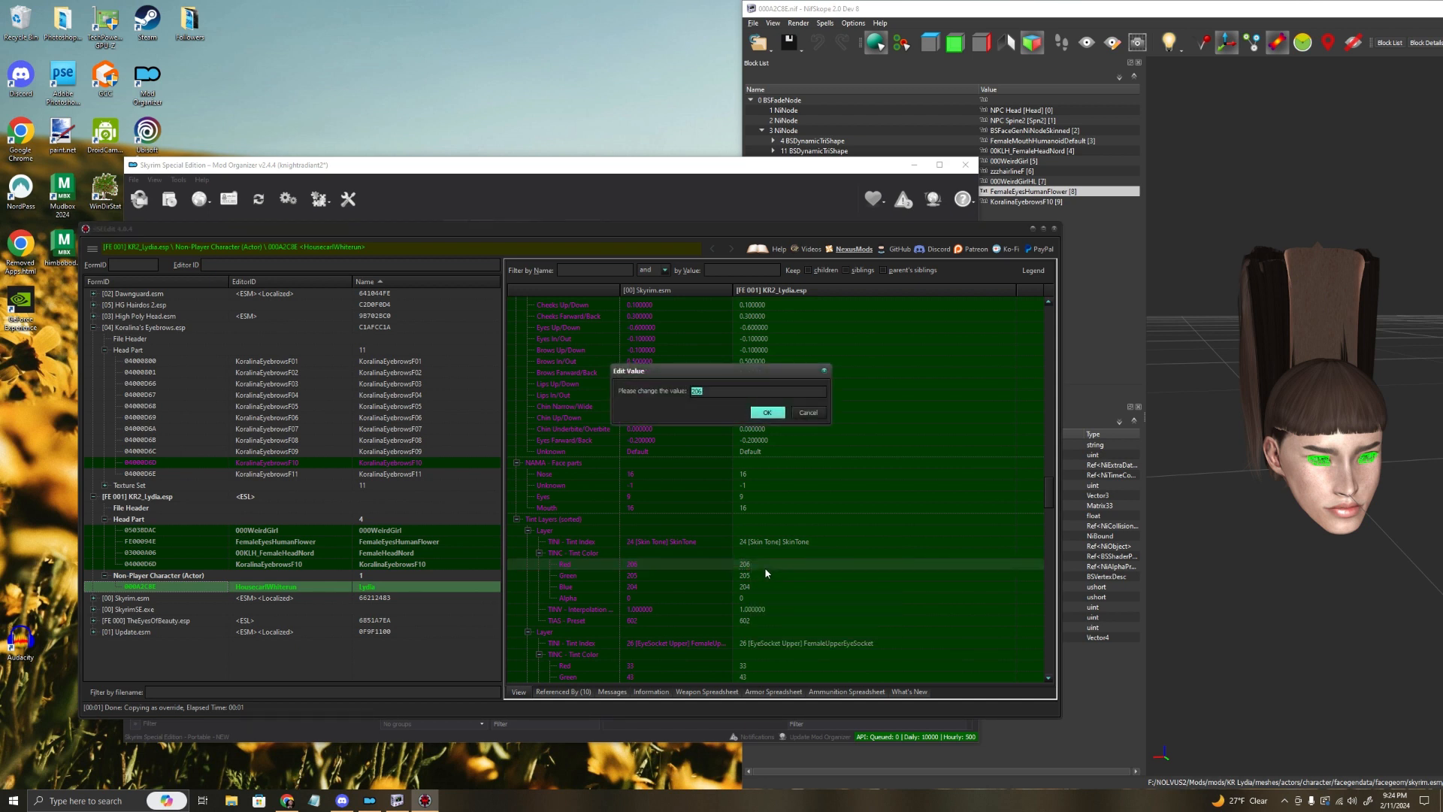
{"action": "type", "text": "185"}
{"action": "left_click", "coordinate": [767, 412]}
Step: Set the SkinTone tint layer's green value to 179 and blue value to 170 in KR2_Lydia.esp
{"action": "right_click", "coordinate": [751, 575]}
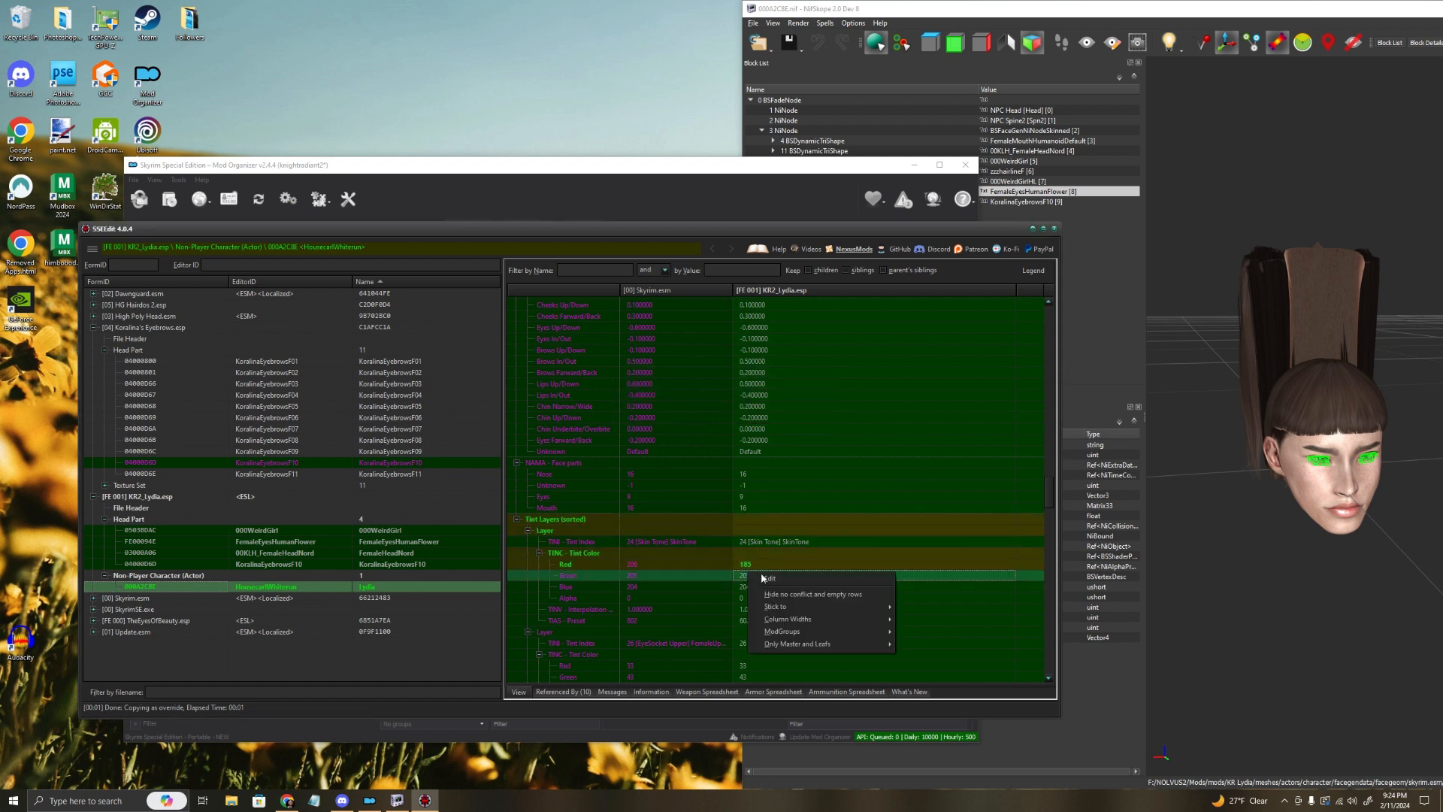
{"action": "left_click", "coordinate": [787, 578]}
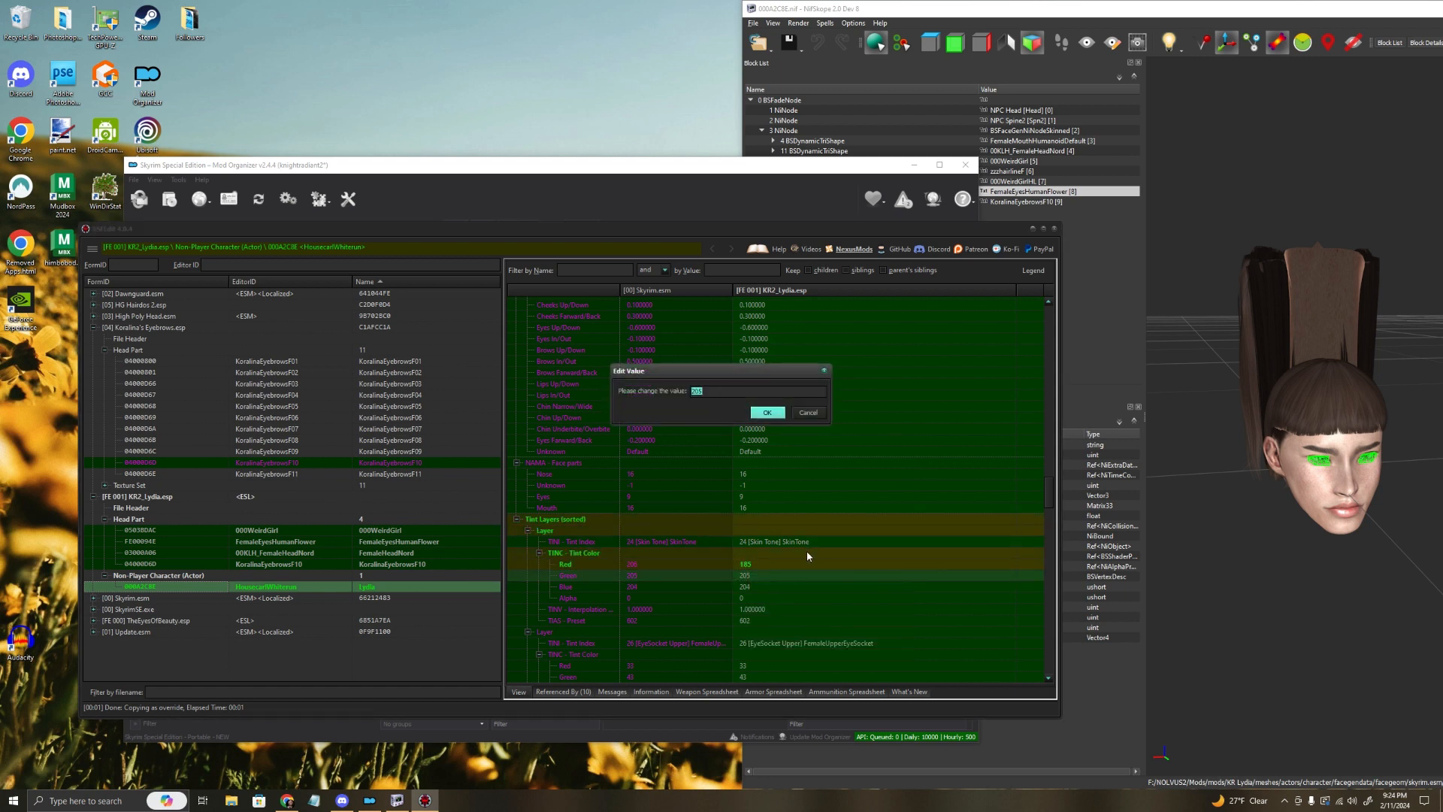
{"action": "type", "text": "179"}
{"action": "left_click", "coordinate": [767, 412]}
{"action": "right_click", "coordinate": [745, 587]}
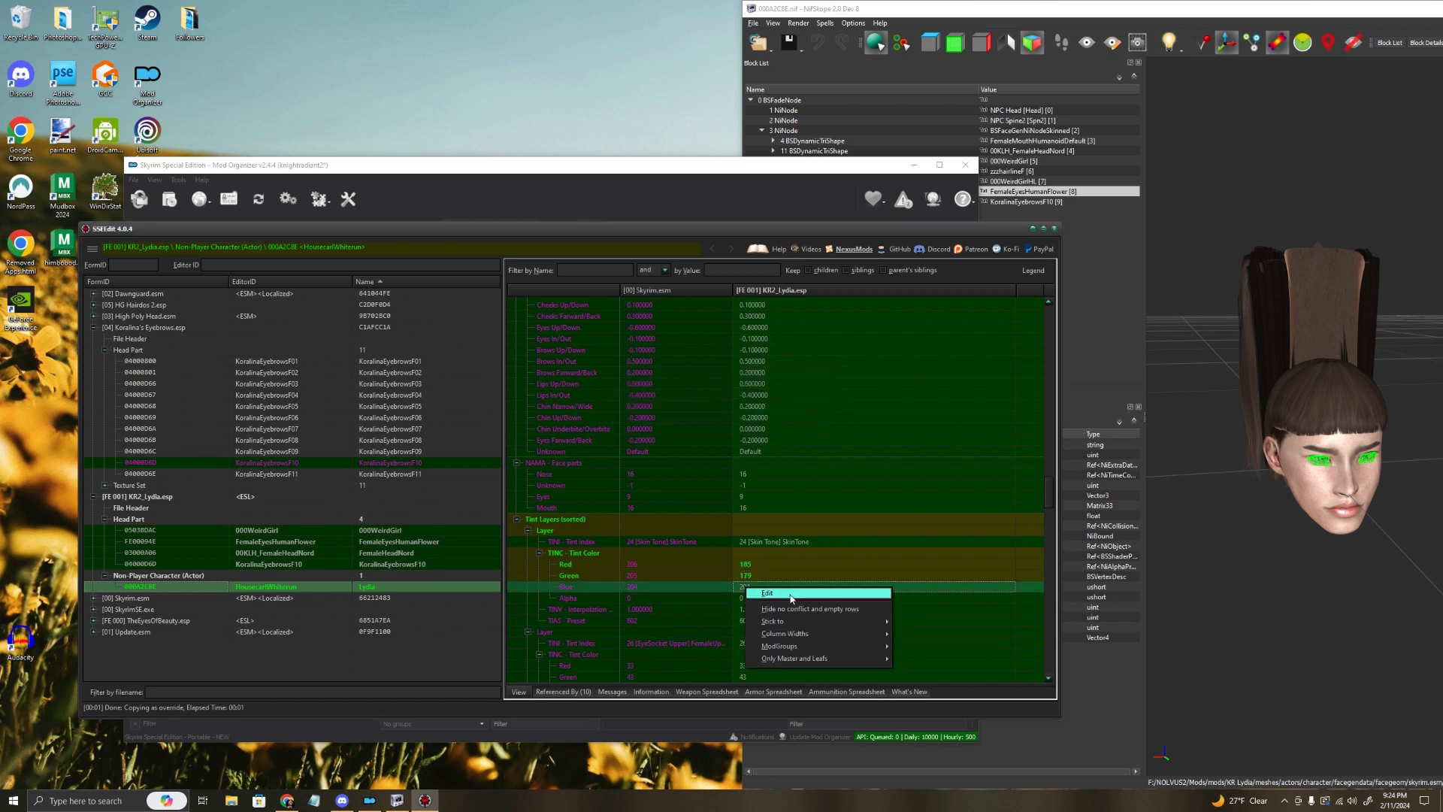
{"action": "left_click", "coordinate": [785, 594]}
{"action": "type", "text": "17"}
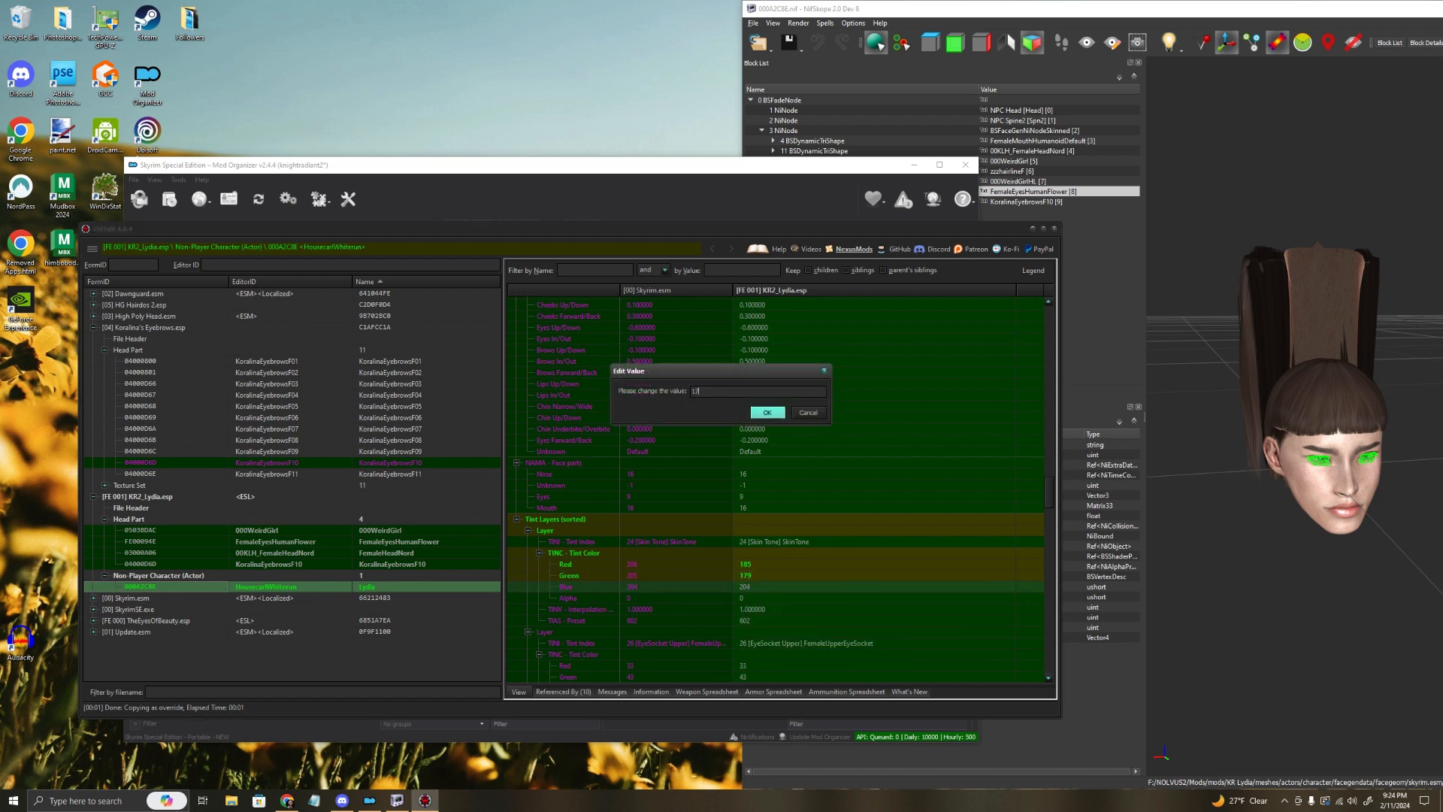
{"action": "type", "text": "0"}
{"action": "left_click", "coordinate": [776, 415]}
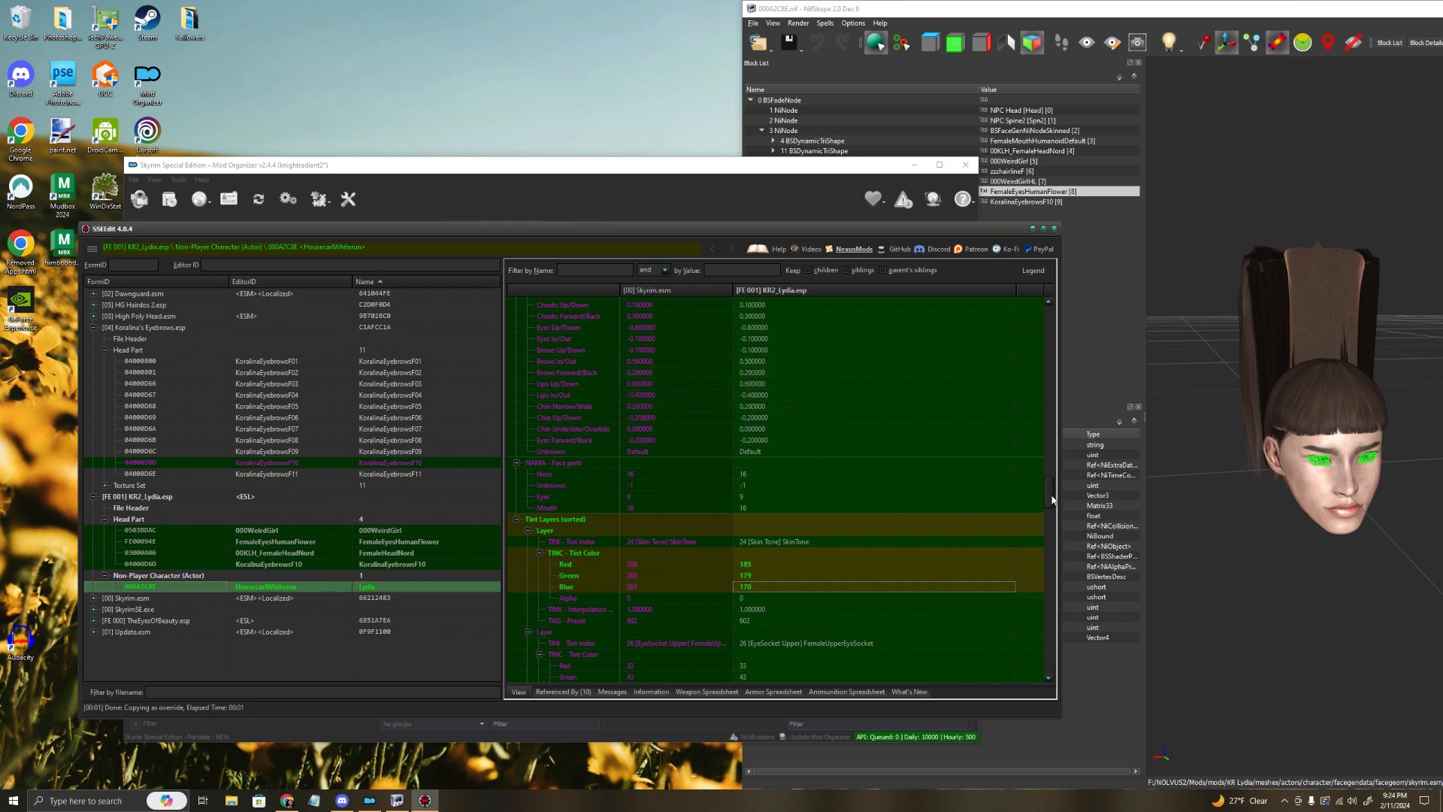
Step: Review the configuration flags, factions, voice, race and AI data in Lydia's KR2_Lydia.esp record
{"action": "left_click_drag", "start_coordinate": [1043, 495], "coordinate": [1059, 354]}
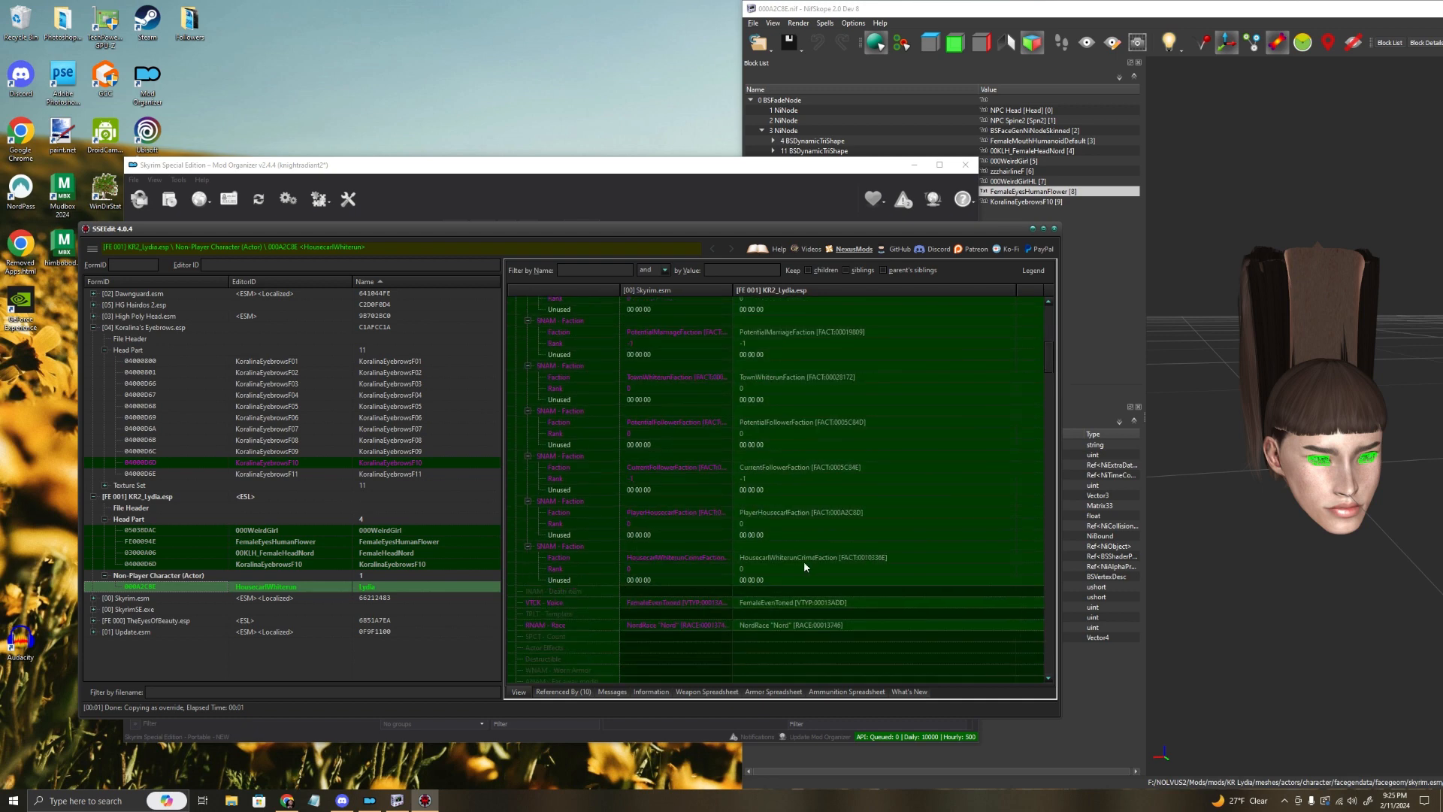
{"action": "scroll", "coordinate": [819, 559], "scroll_direction": "down", "scroll_amount": 1}
{"action": "scroll", "coordinate": [848, 552], "scroll_direction": "down", "scroll_amount": 3}
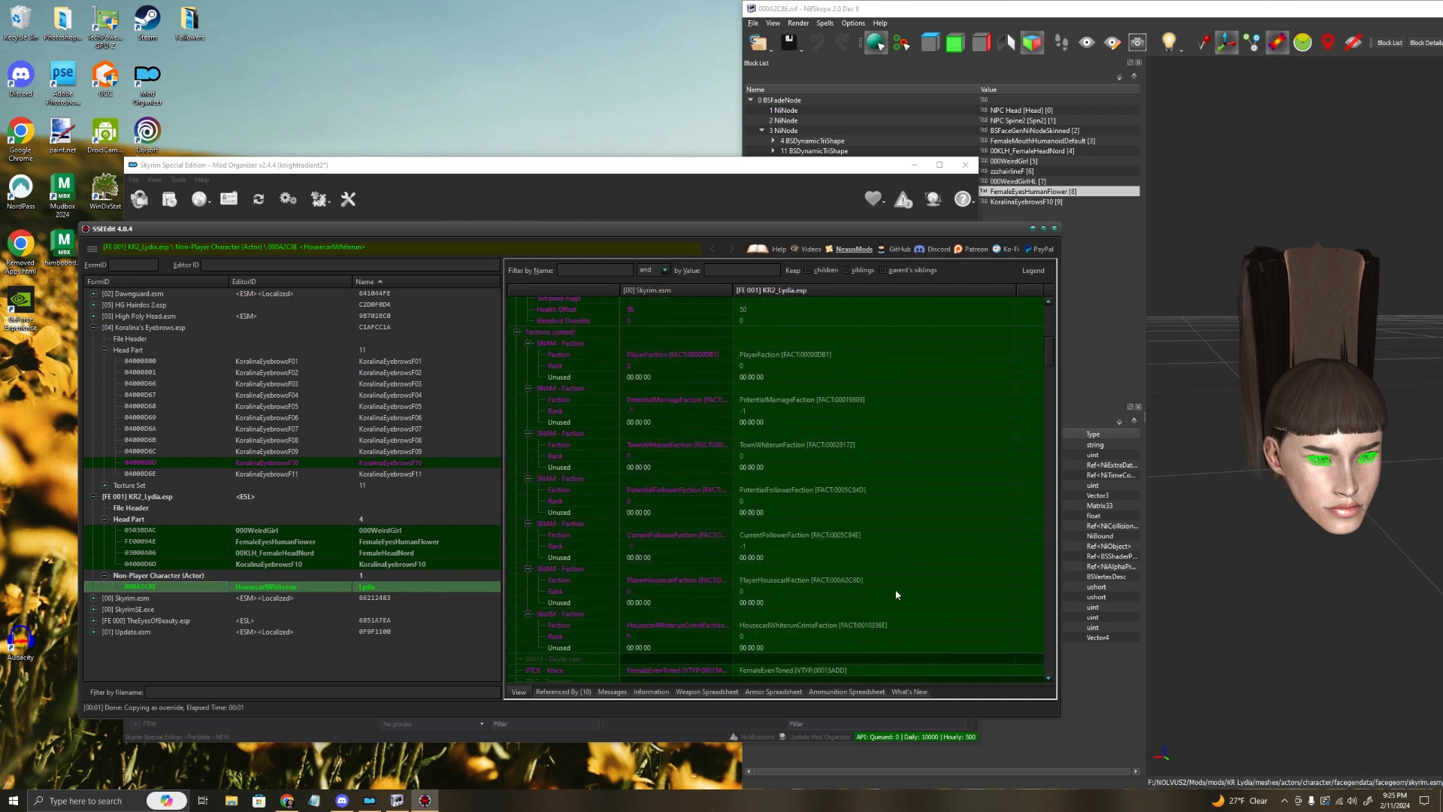
{"action": "scroll", "coordinate": [896, 595], "scroll_direction": "up", "scroll_amount": 15}
{"action": "scroll", "coordinate": [914, 613], "scroll_direction": "up", "scroll_amount": 2}
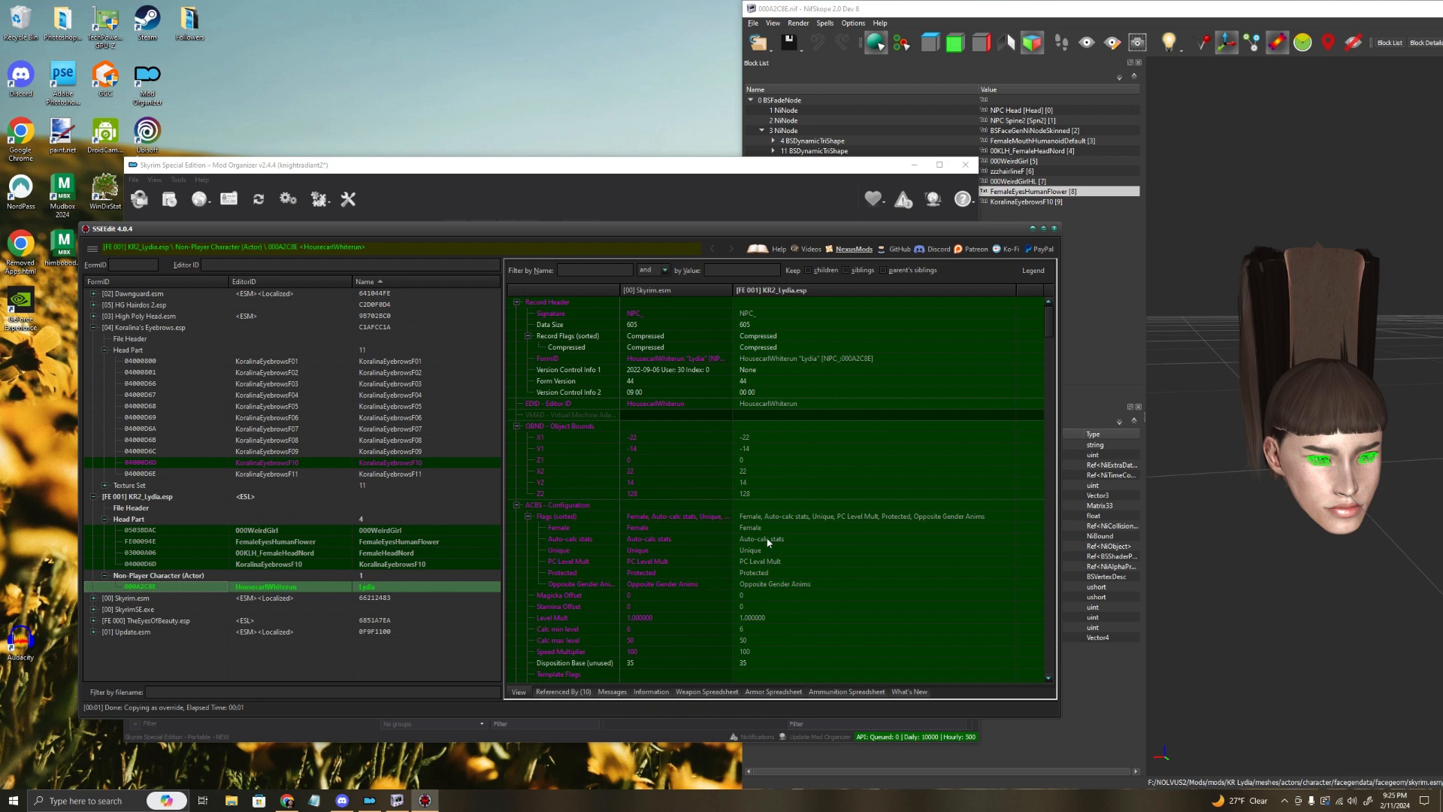
{"action": "scroll", "coordinate": [795, 527], "scroll_direction": "down", "scroll_amount": 15}
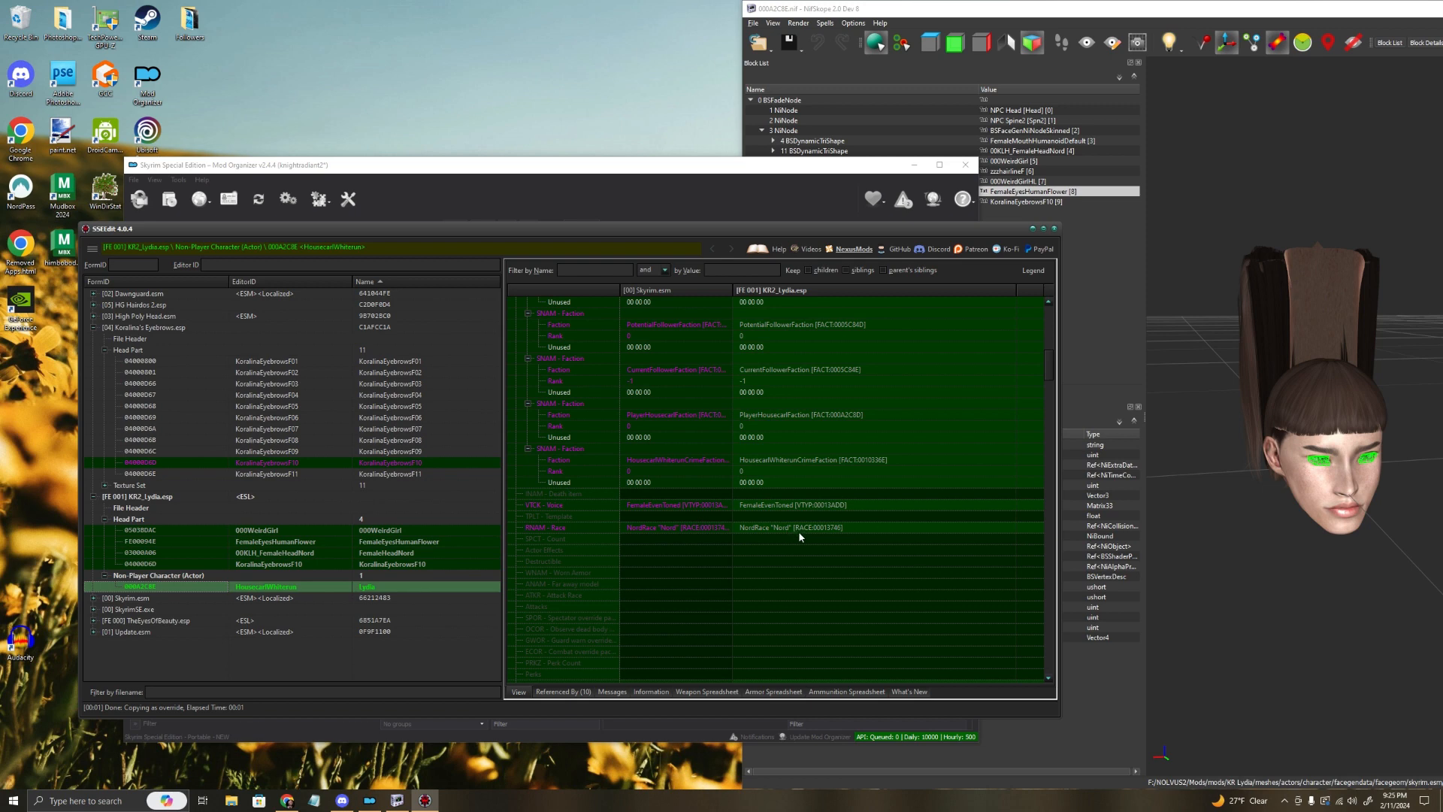
{"action": "scroll", "coordinate": [798, 531], "scroll_direction": "down", "scroll_amount": 10}
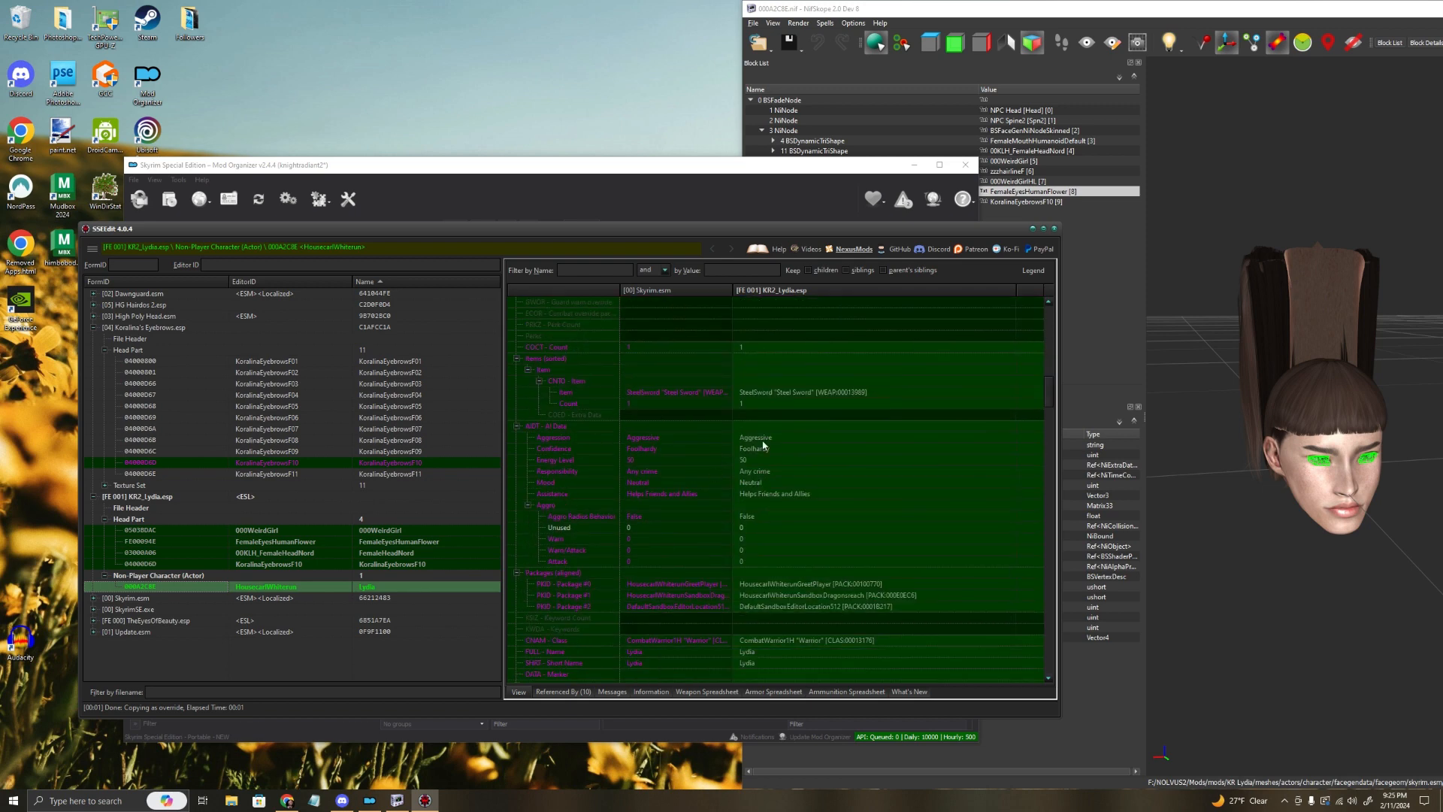
Step: Look through the available Mood options in Lydia's AIDT AI Data without choosing one
{"action": "left_click", "coordinate": [557, 483]}
{"action": "double_click", "coordinate": [755, 483]}
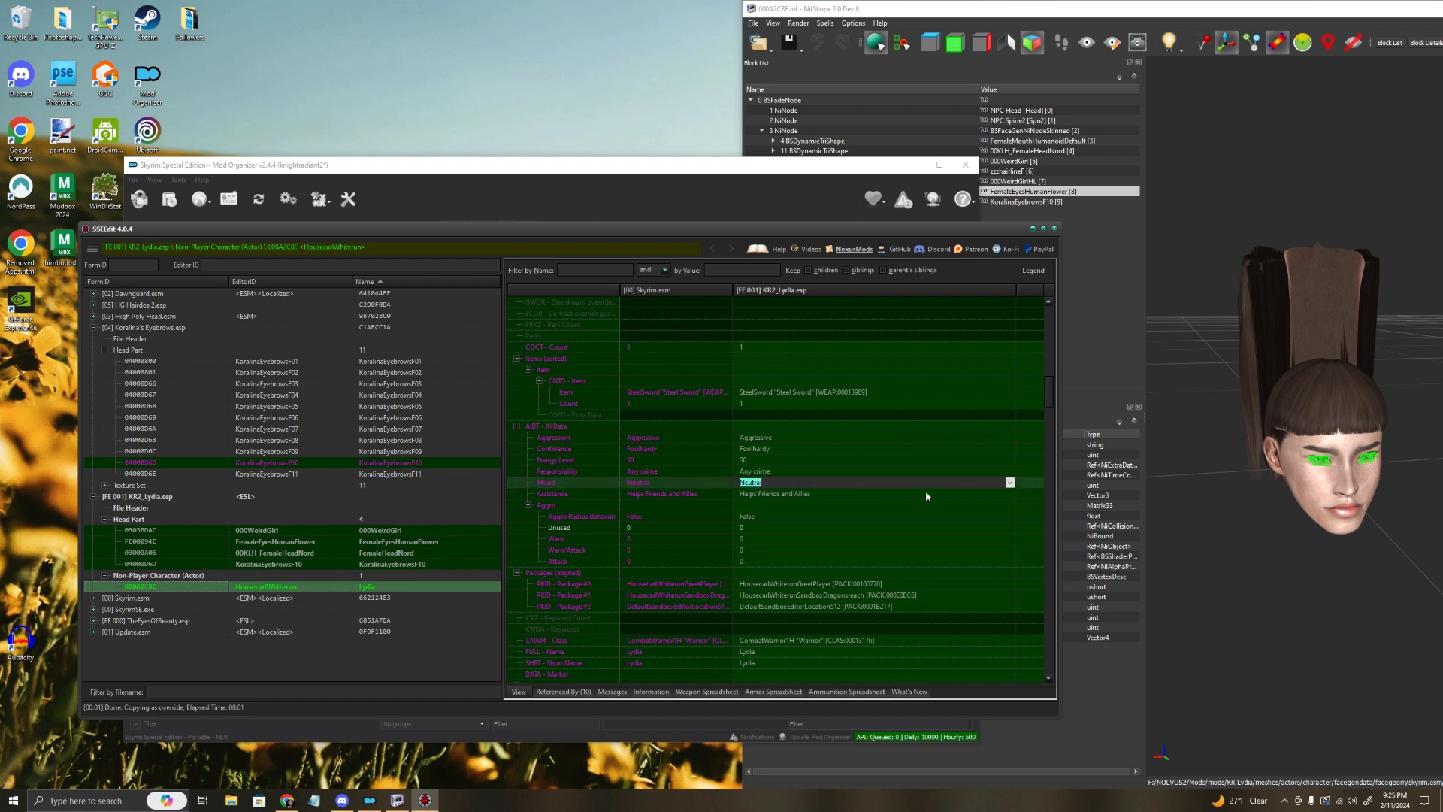
{"action": "left_click", "coordinate": [1009, 483]}
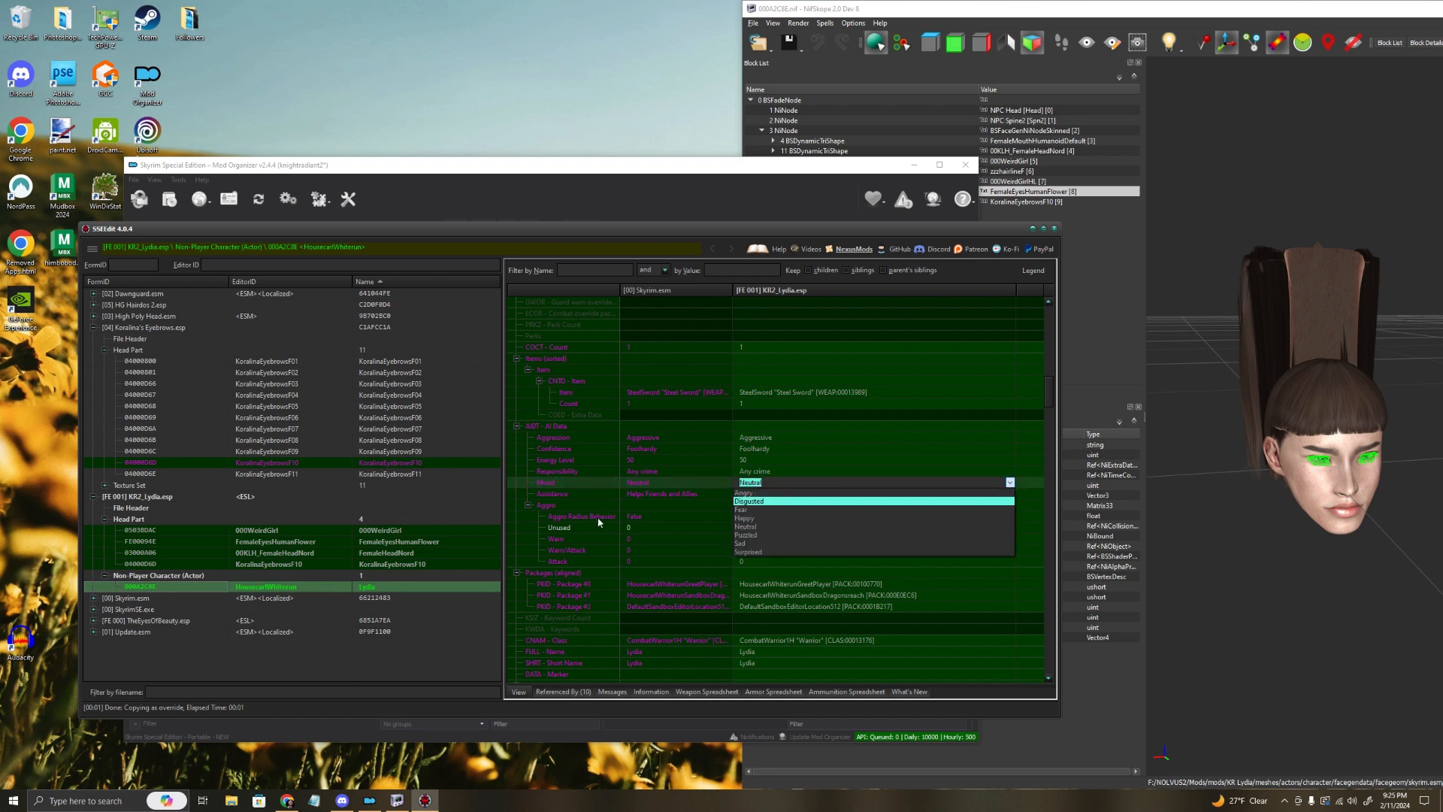
{"action": "left_click", "coordinate": [819, 453]}
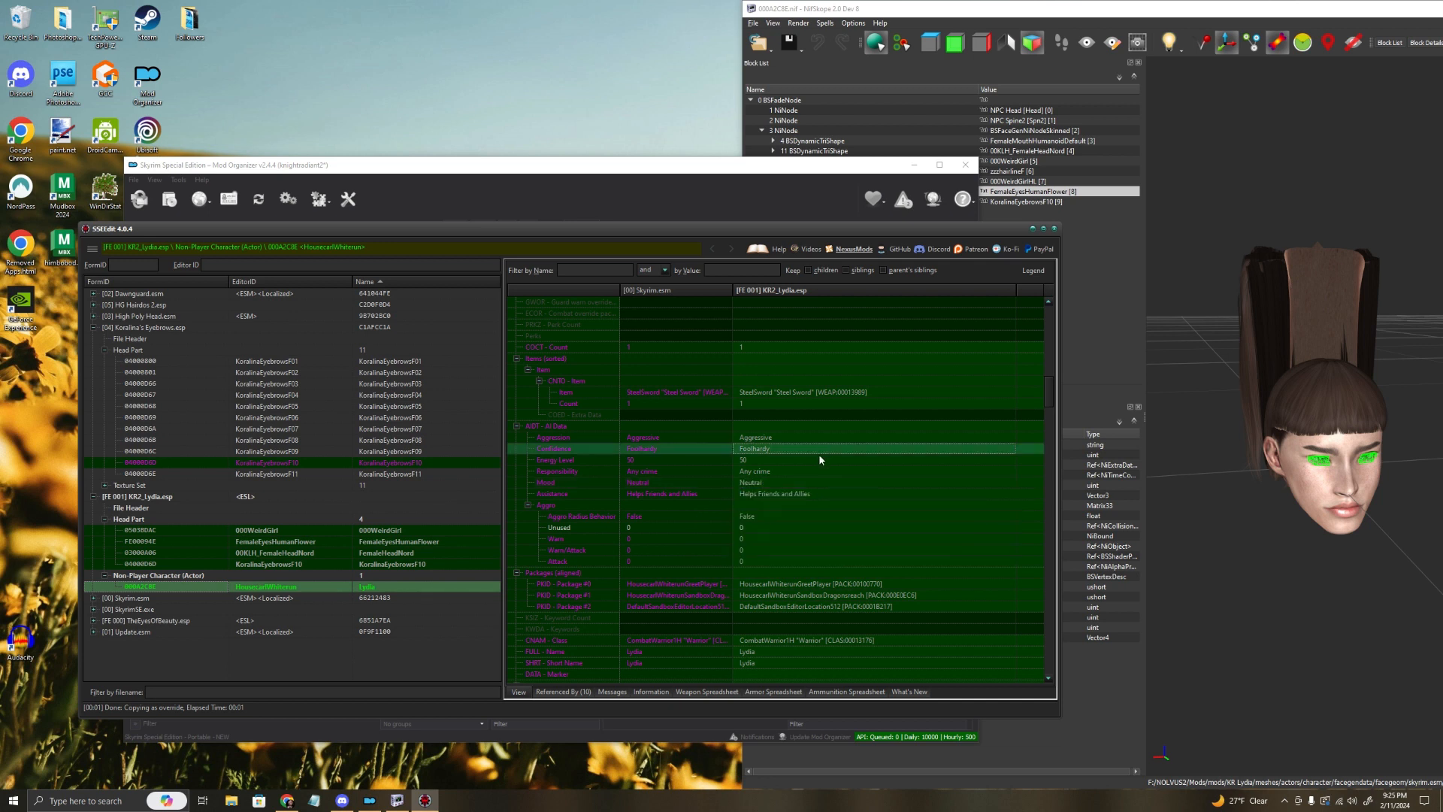
Step: Set the Mood in Lydia's AIDT AI Data in KR2_Lydia.esp to Happy
{"action": "left_click", "coordinate": [769, 485]}
{"action": "left_click", "coordinate": [842, 485]}
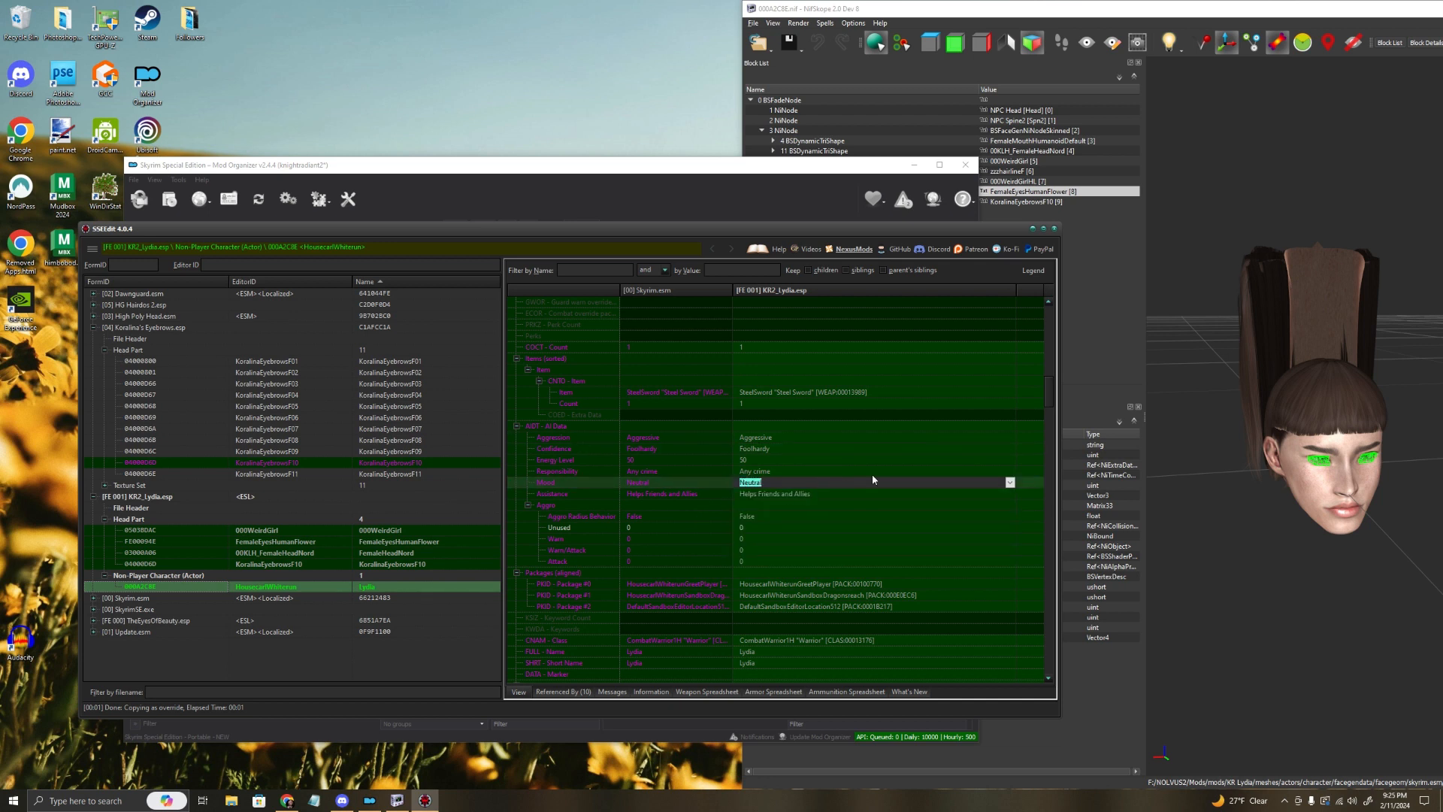
{"action": "left_click", "coordinate": [1010, 483]}
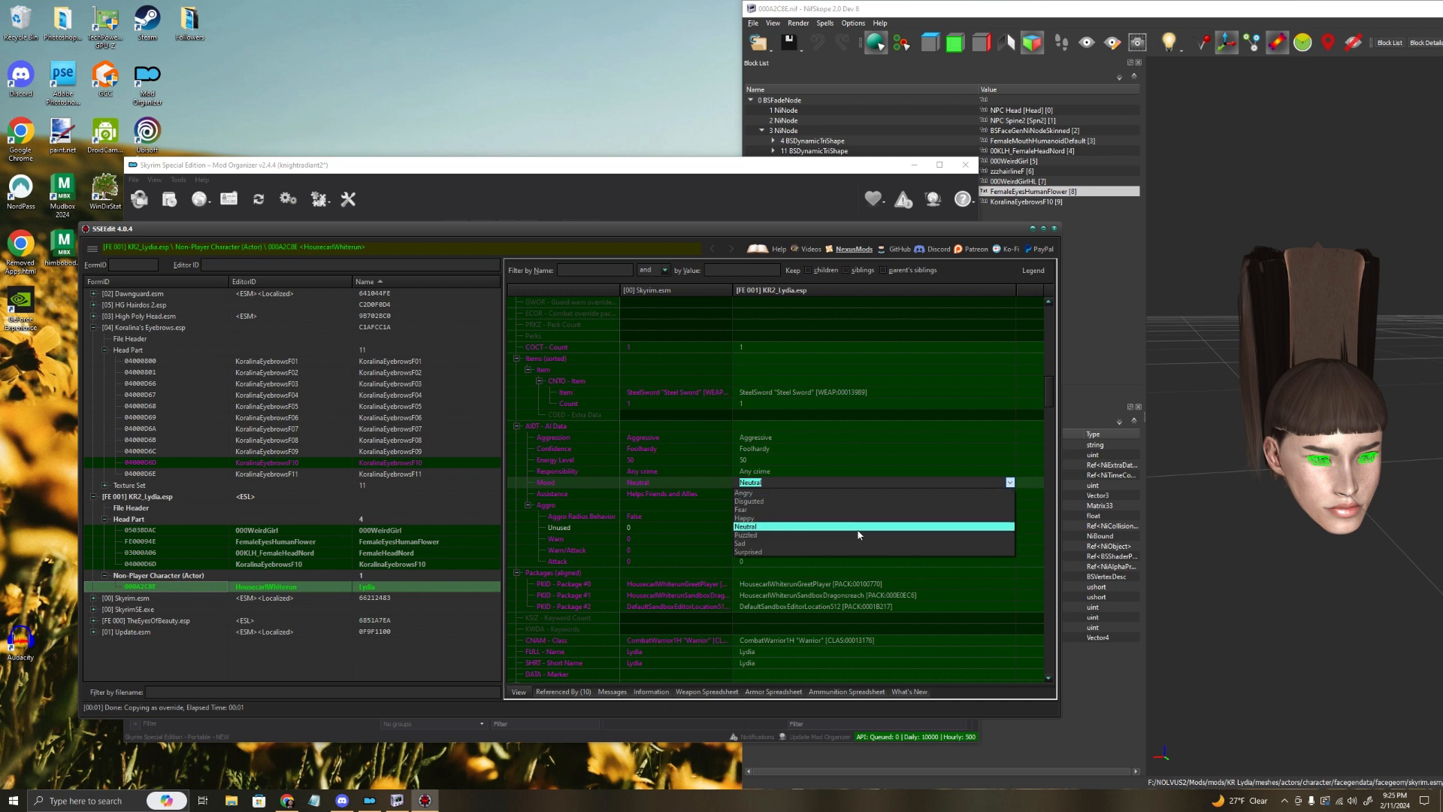
{"action": "left_click", "coordinate": [812, 518]}
Step: Set the Mood in Lydia's AIDT AI Data in KR2_Lydia.esp back to Neutral
{"action": "left_click", "coordinate": [802, 486]}
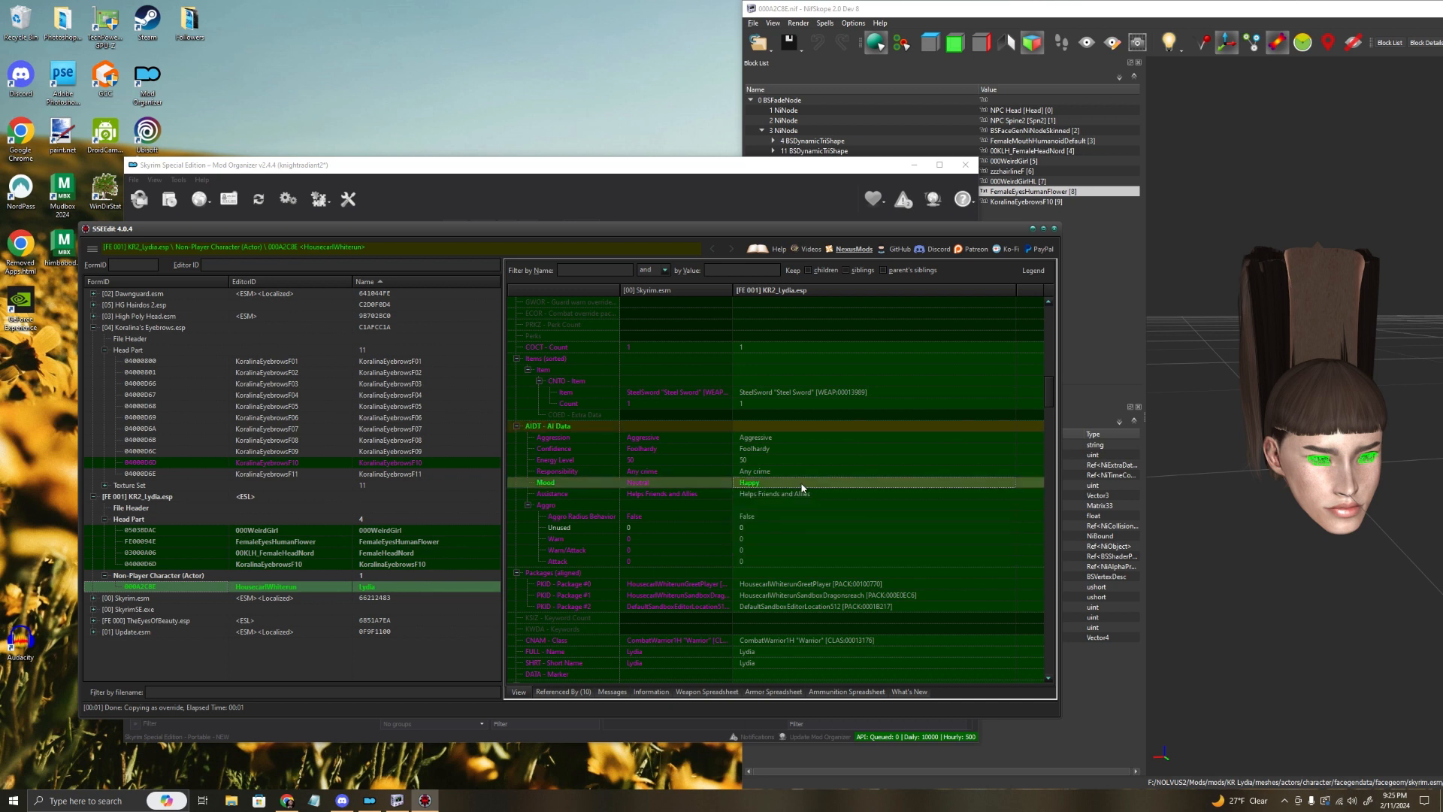
{"action": "left_click", "coordinate": [1010, 488]}
{"action": "left_click", "coordinate": [1011, 482]}
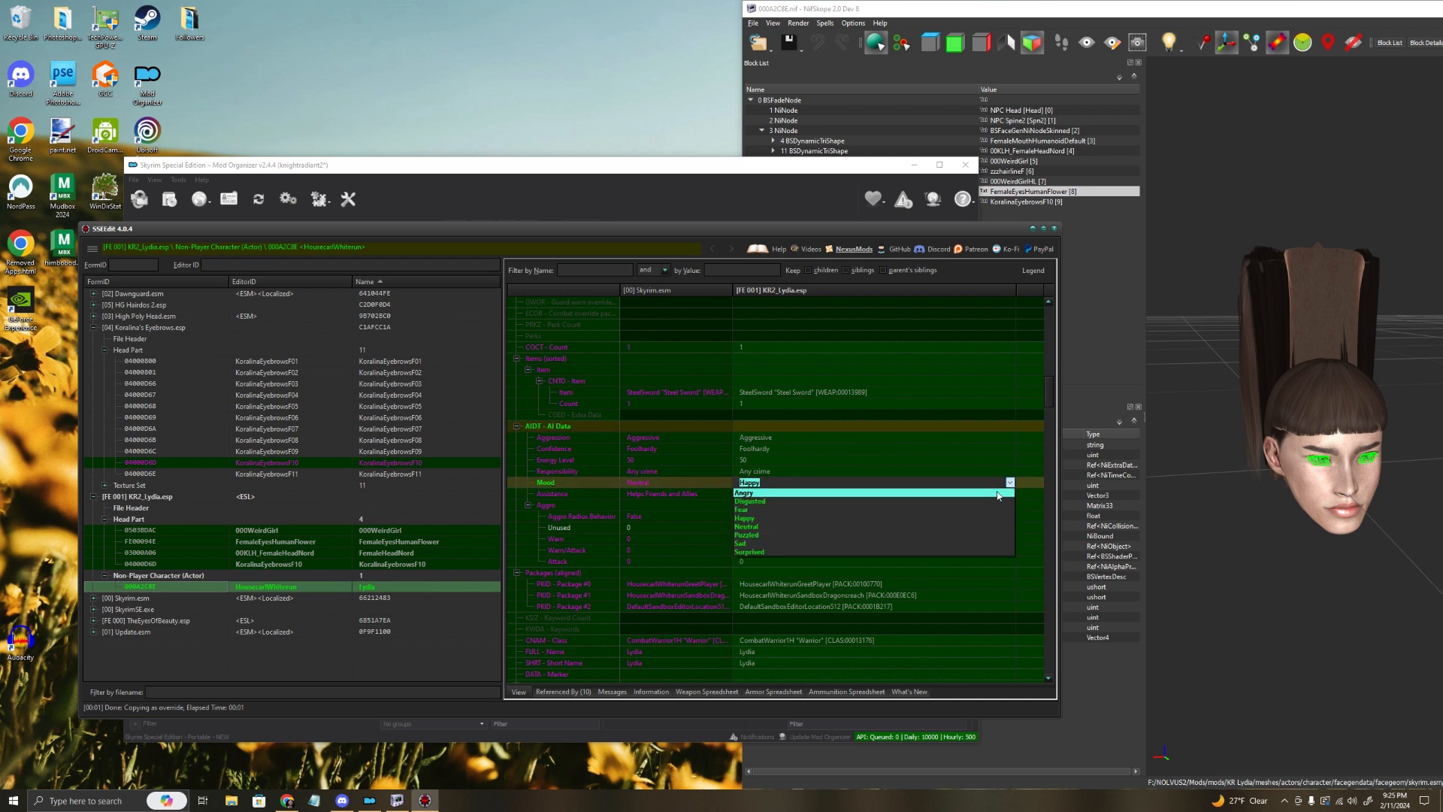
{"action": "left_click", "coordinate": [755, 527]}
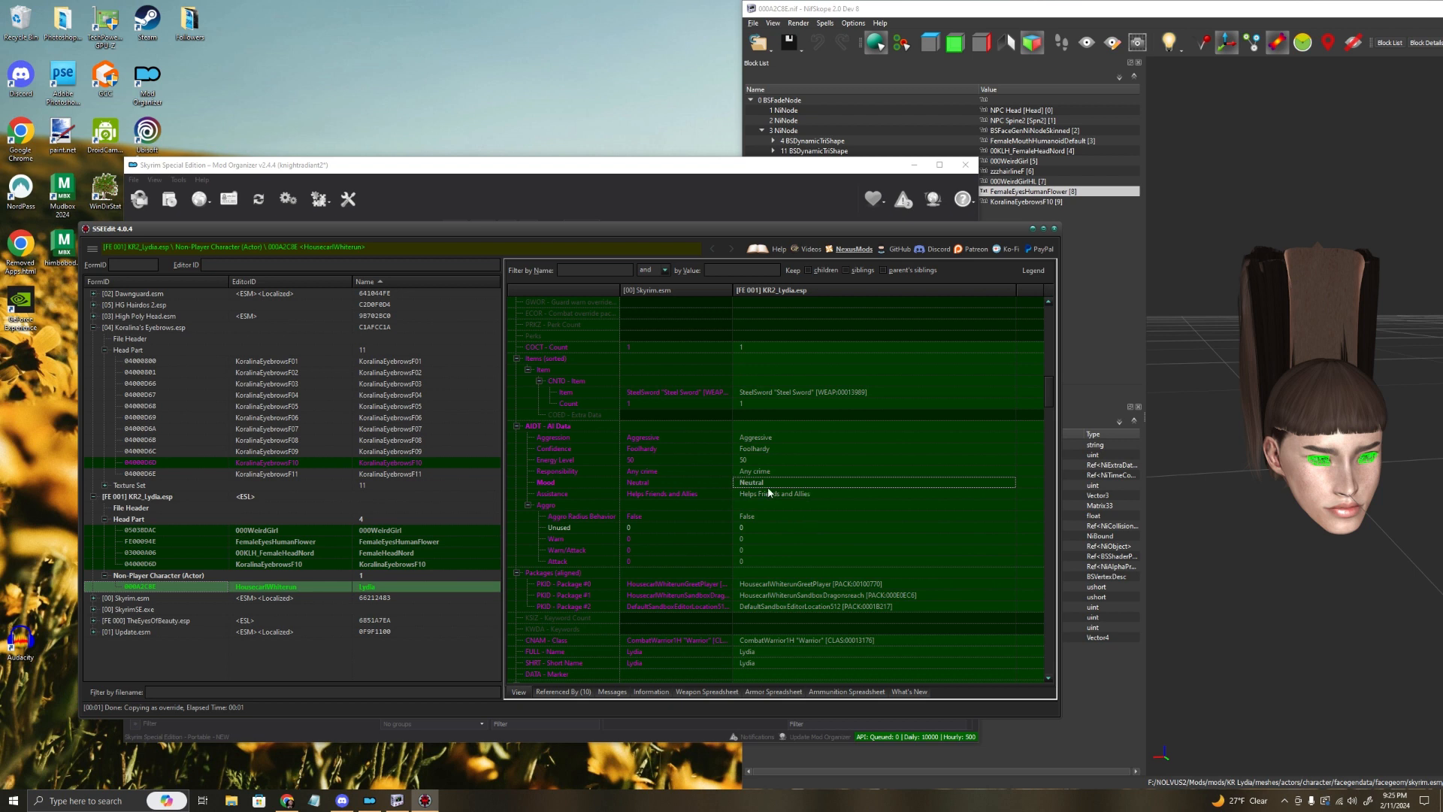
{"action": "left_click", "coordinate": [770, 484]}
{"action": "left_click", "coordinate": [779, 518]}
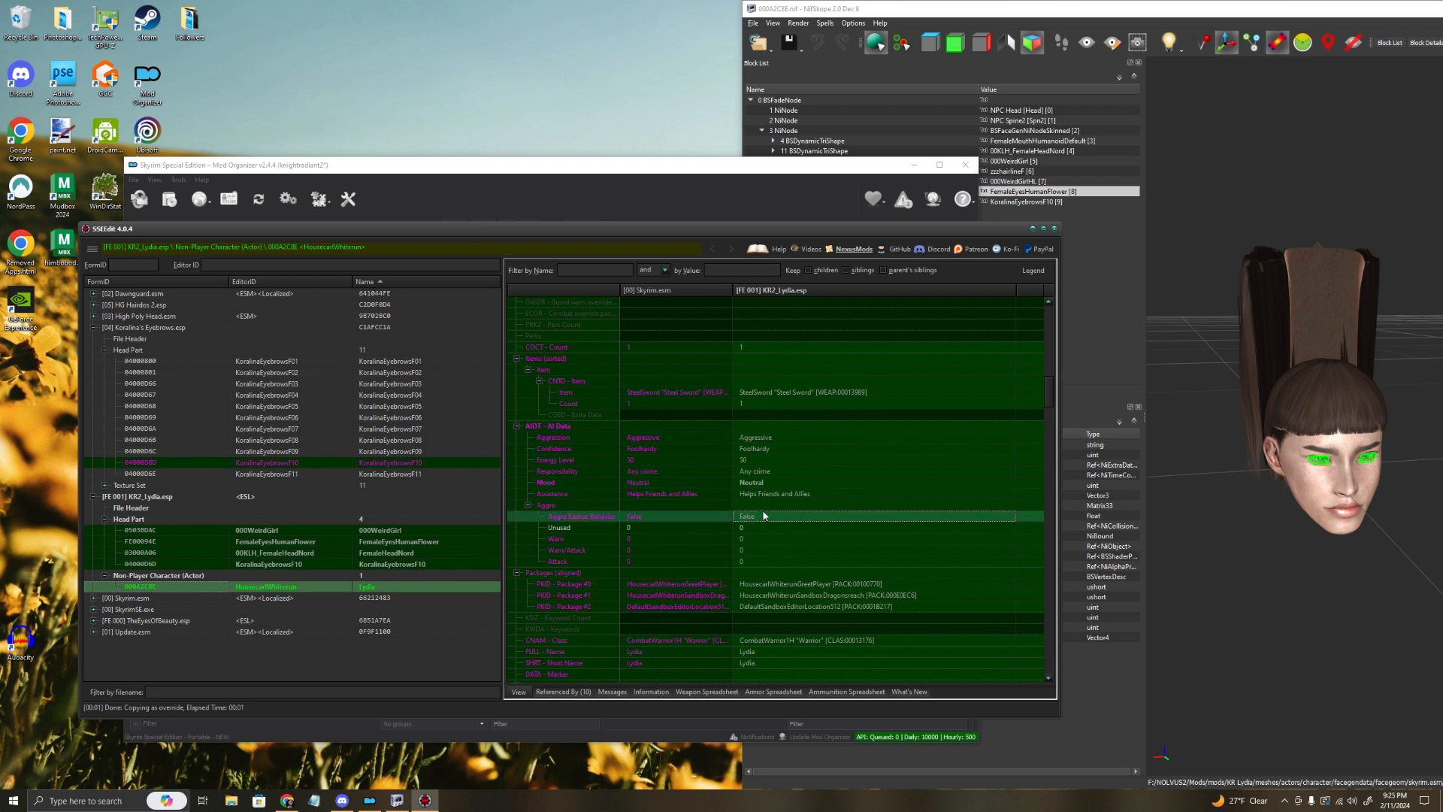
{"action": "left_click", "coordinate": [784, 485]}
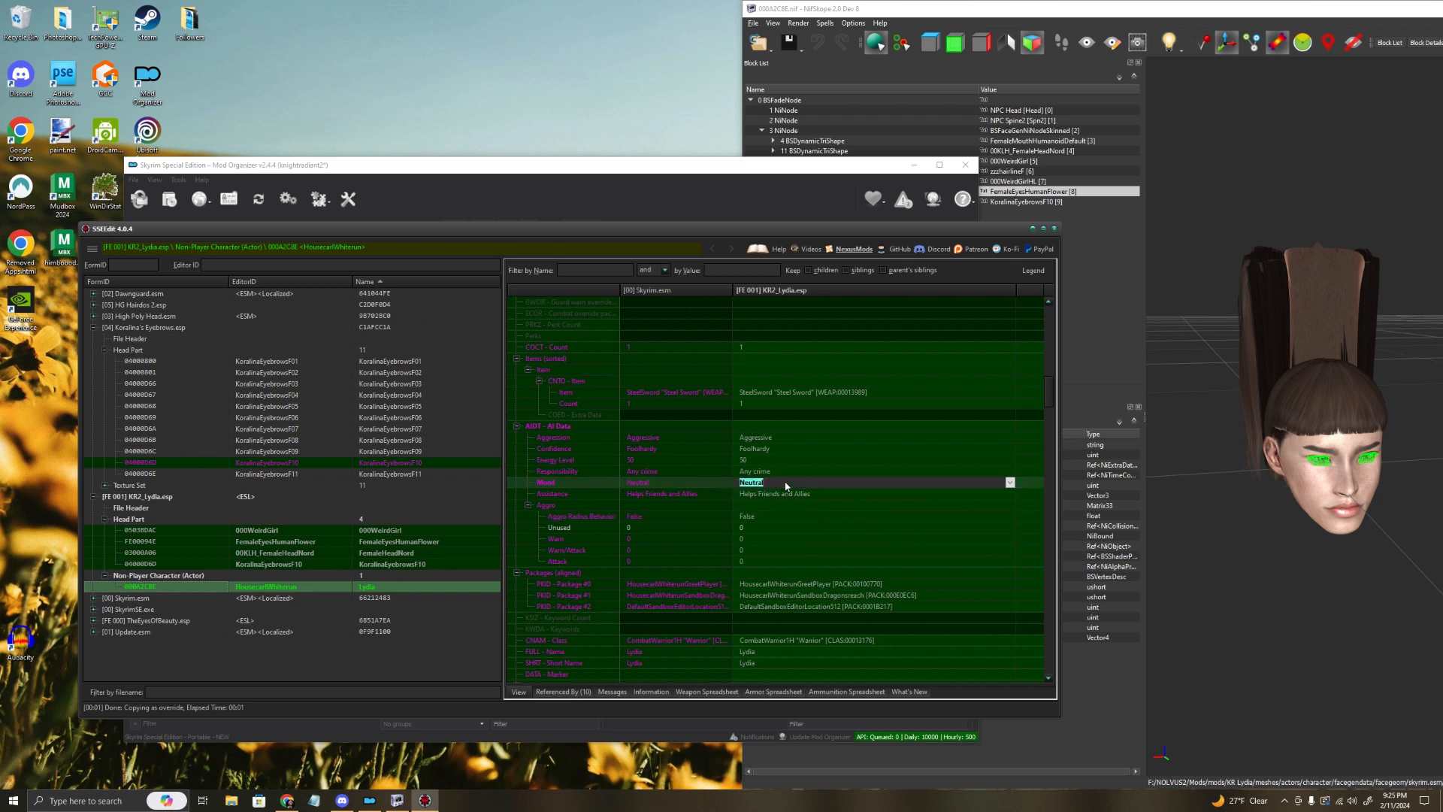
{"action": "key", "text": "Up"}
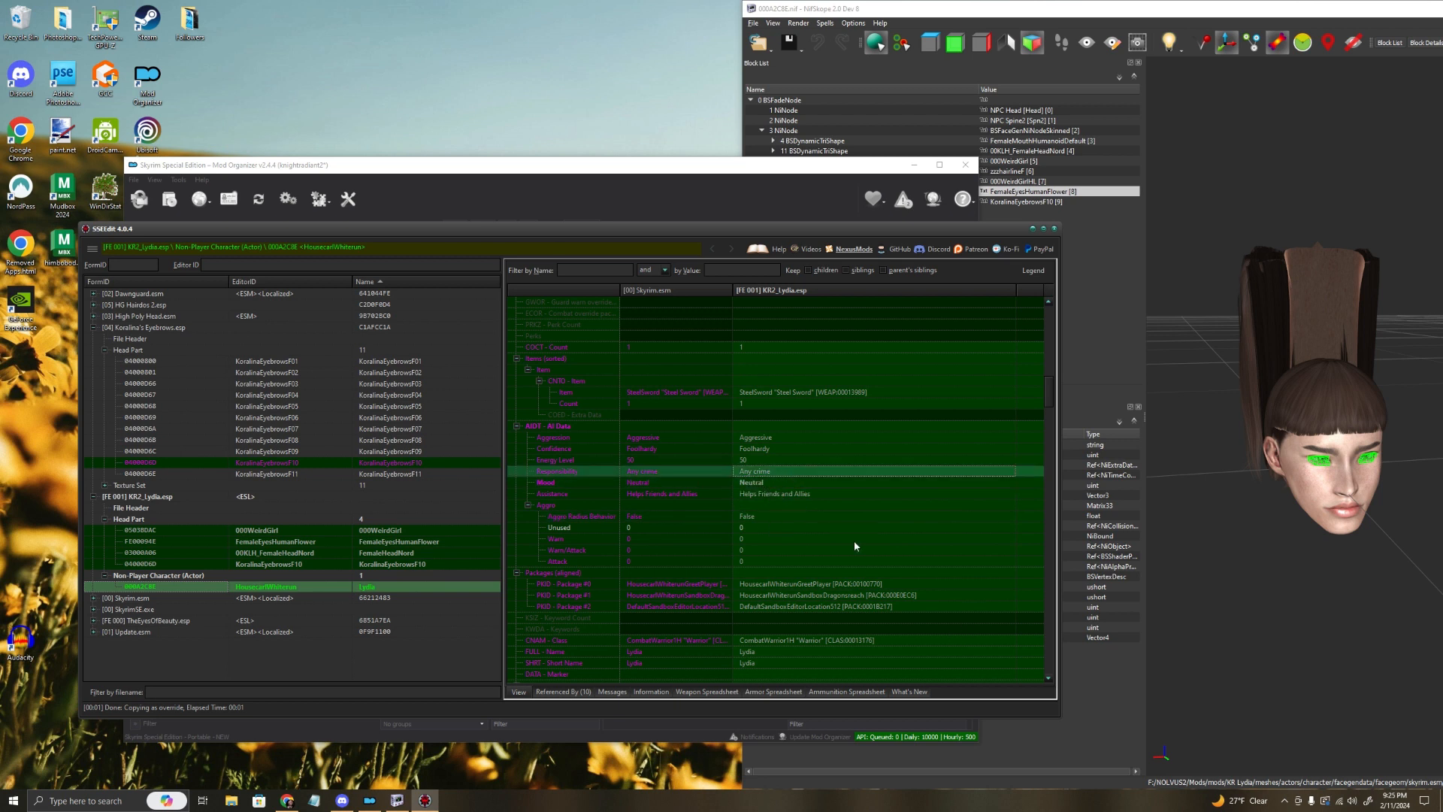
Step: Review the packages, class, player skills and head parts in Lydia's KR2_Lydia.esp record
{"action": "scroll", "coordinate": [865, 530], "scroll_direction": "down", "scroll_amount": 3}
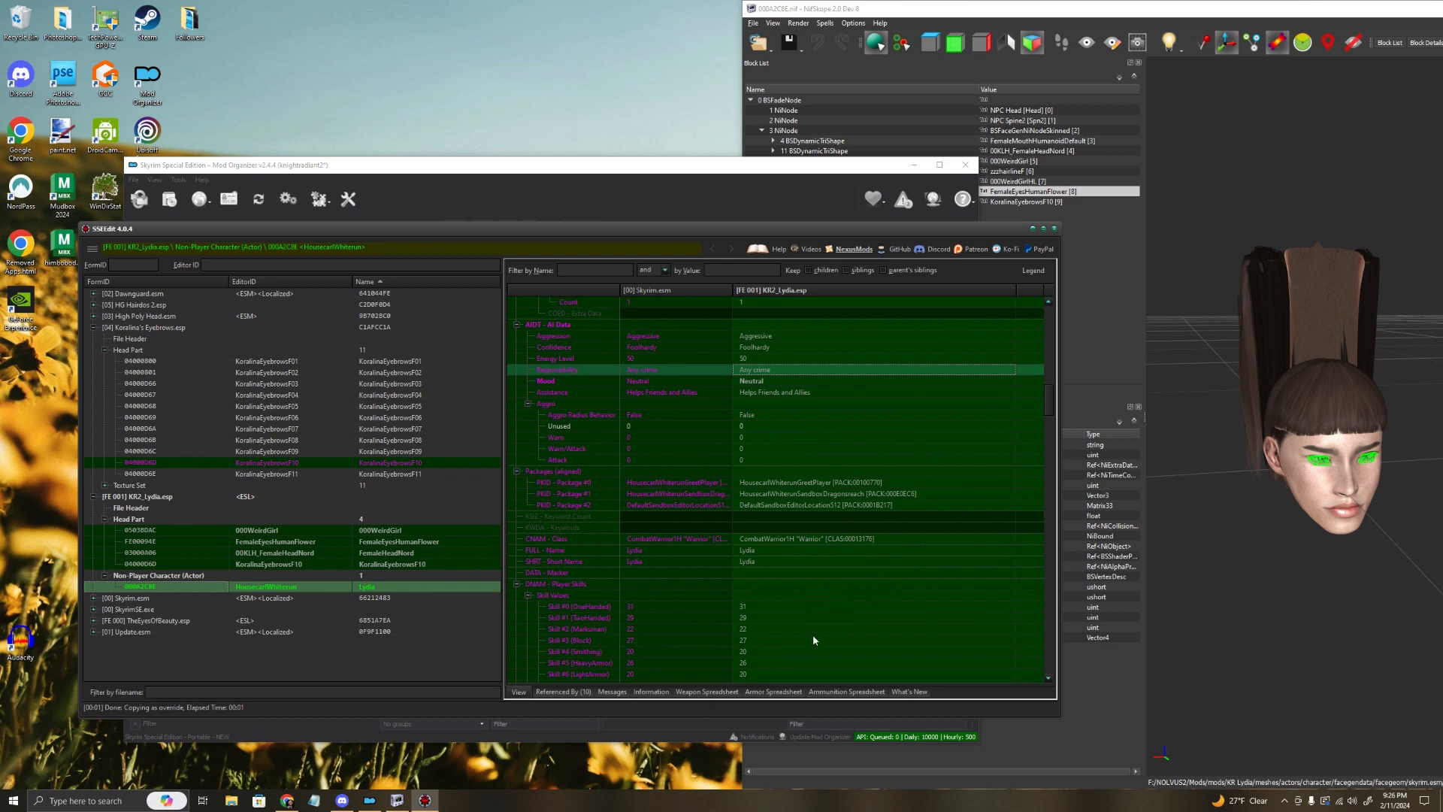
{"action": "scroll", "coordinate": [814, 634], "scroll_direction": "down", "scroll_amount": 8}
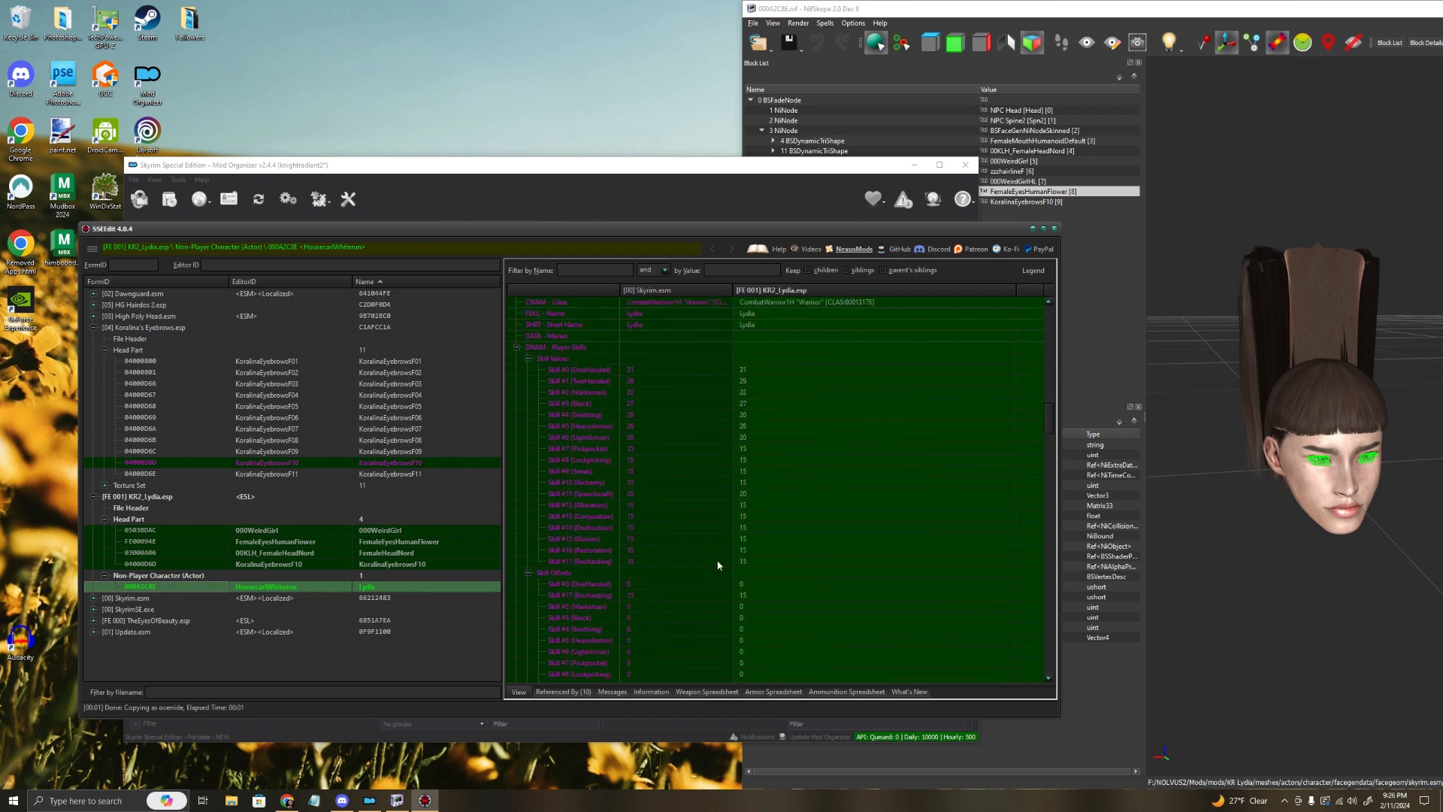
{"action": "scroll", "coordinate": [789, 556], "scroll_direction": "down", "scroll_amount": 4}
{"action": "scroll", "coordinate": [846, 571], "scroll_direction": "up", "scroll_amount": 4}
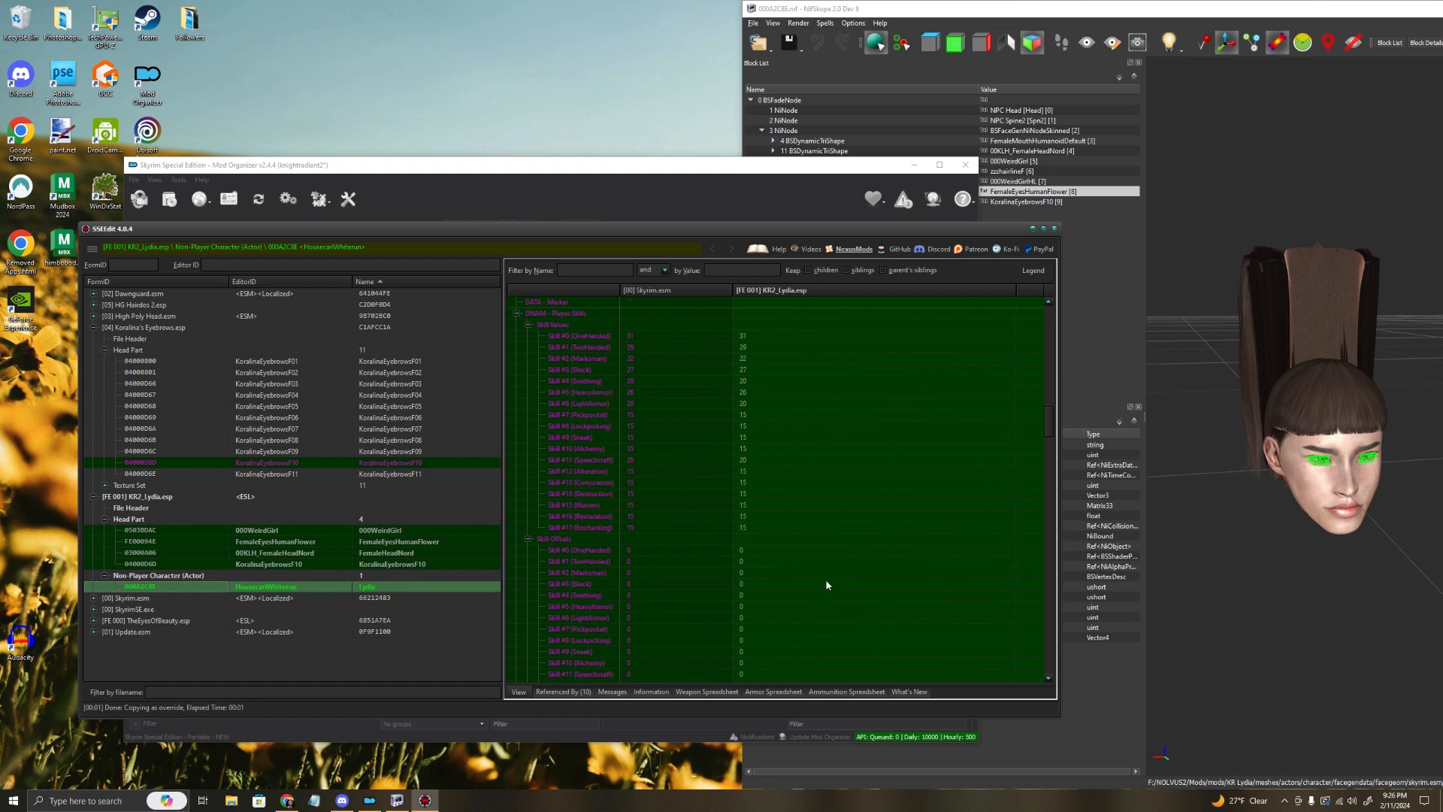
{"action": "scroll", "coordinate": [825, 579], "scroll_direction": "down", "scroll_amount": 3}
{"action": "scroll", "coordinate": [806, 495], "scroll_direction": "down", "scroll_amount": 4}
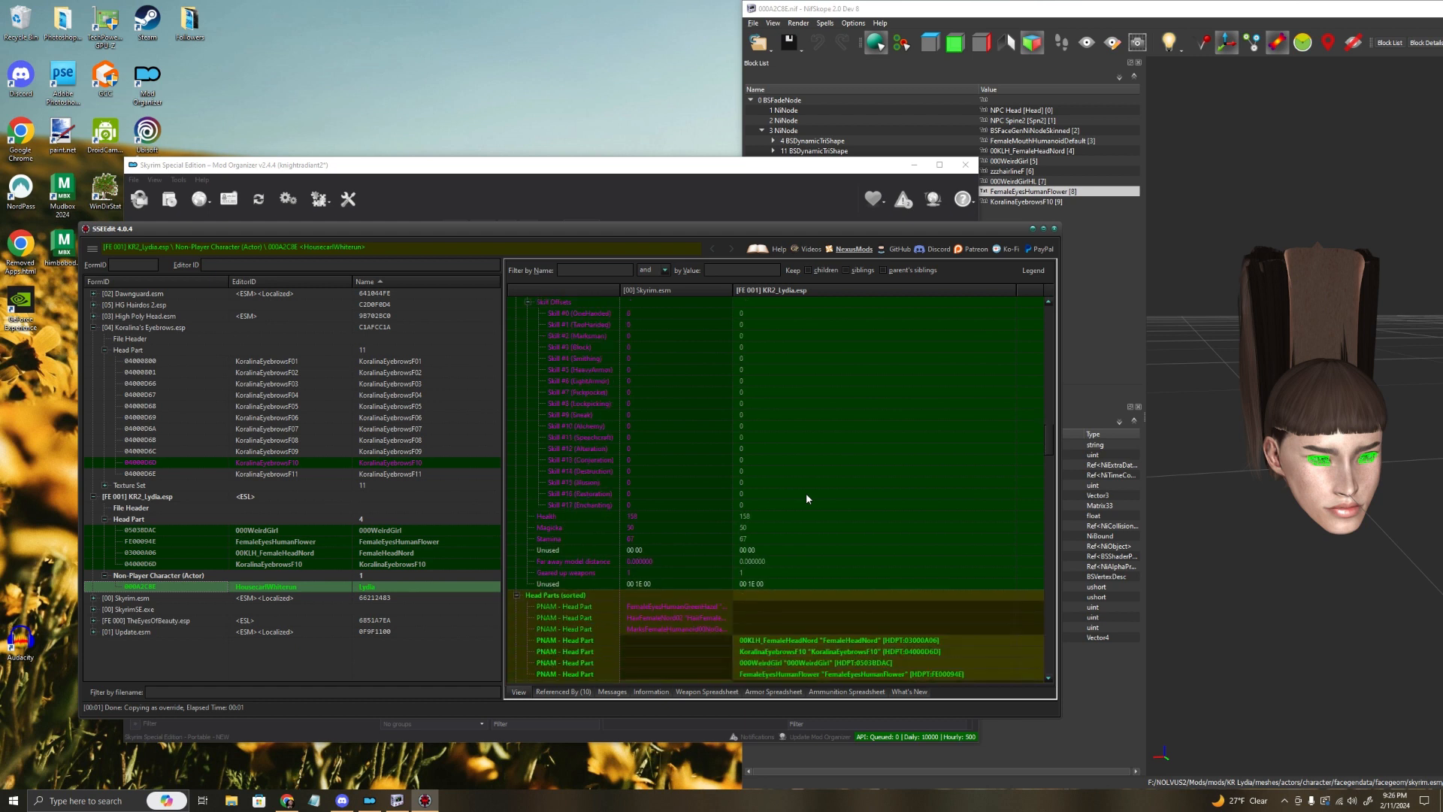
{"action": "scroll", "coordinate": [809, 500], "scroll_direction": "down", "scroll_amount": 6}
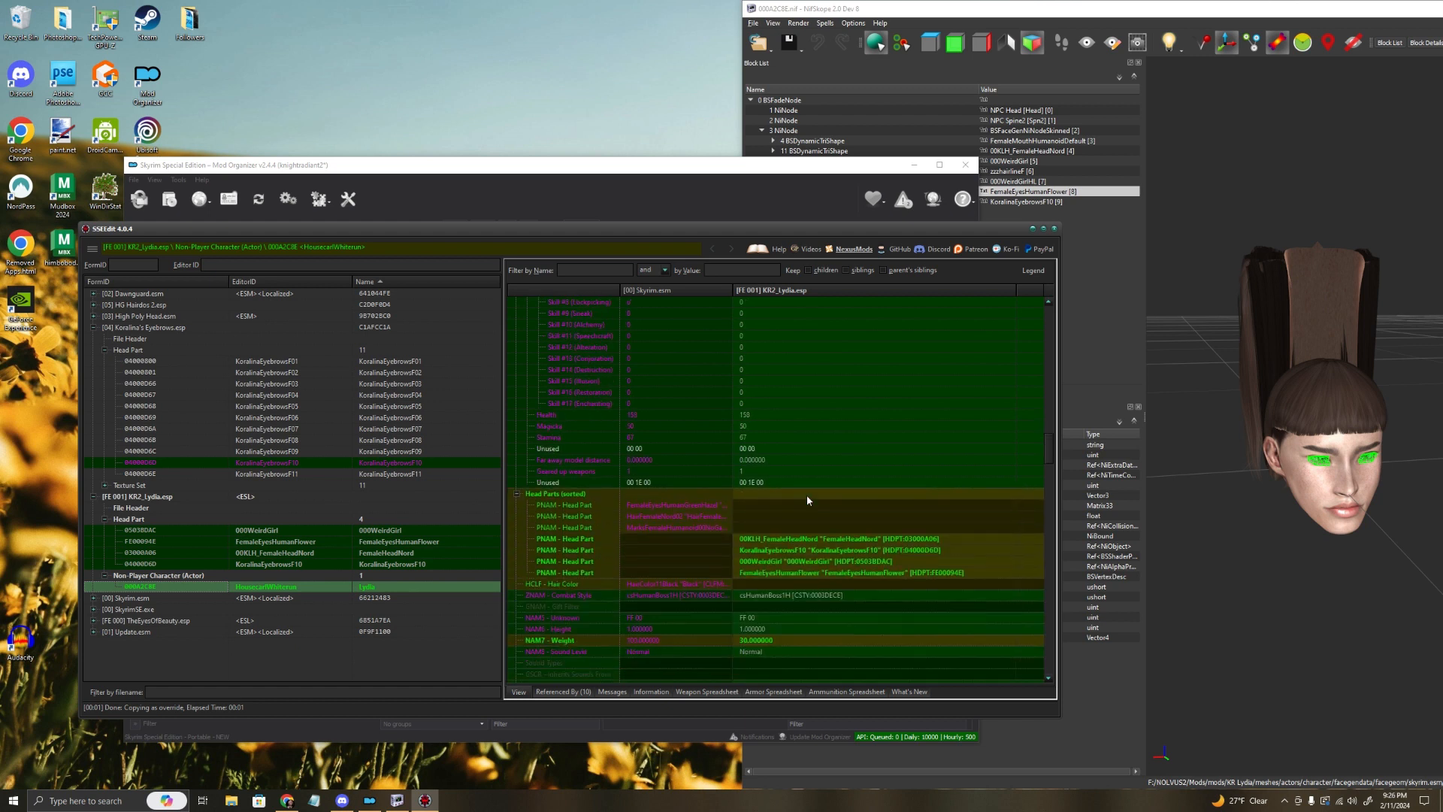
Step: Inspect the Height value and the available Default outfit options in Lydia's KR2_Lydia.esp record without changing either
{"action": "left_click", "coordinate": [750, 530]}
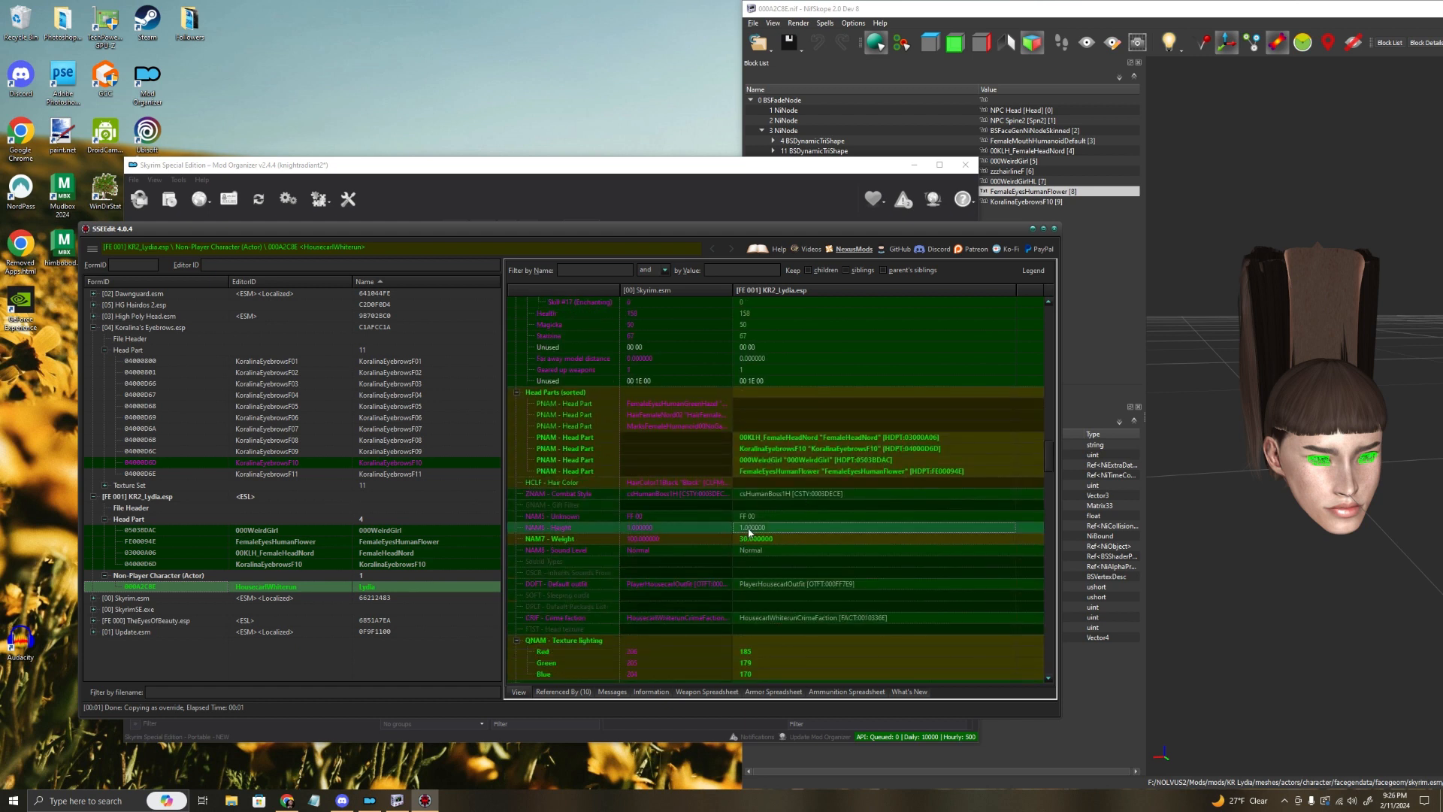
{"action": "double_click", "coordinate": [749, 530]}
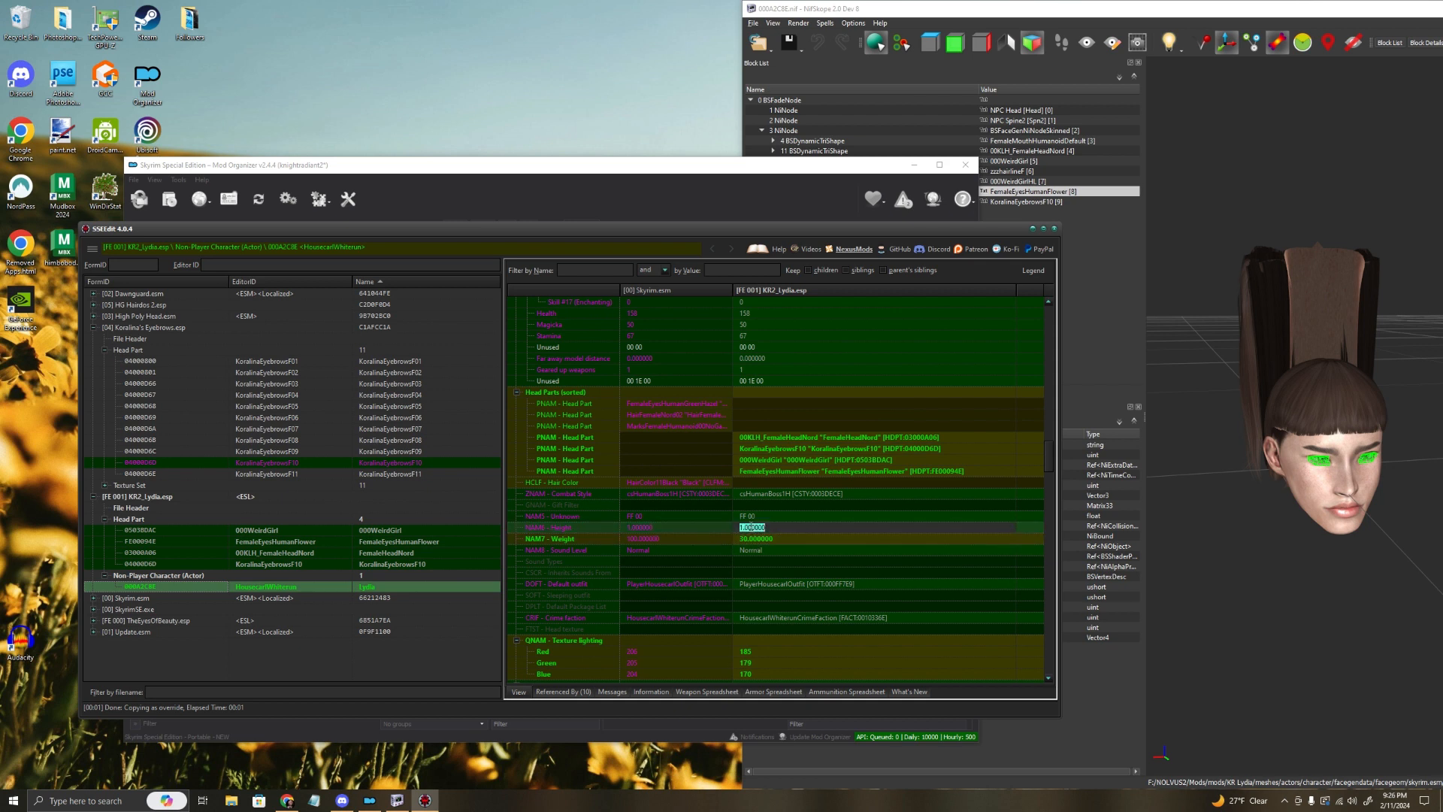
{"action": "left_click", "coordinate": [915, 606]}
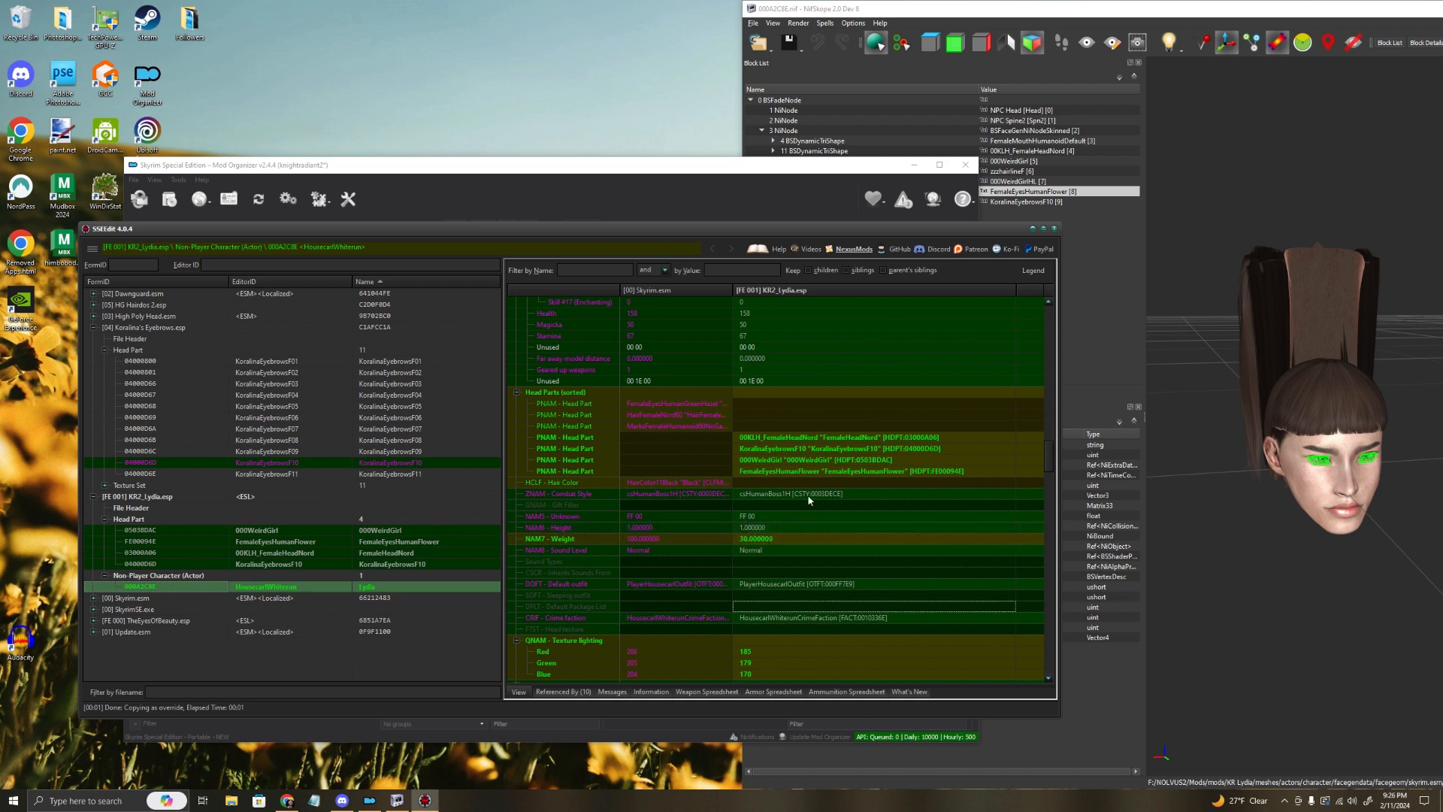
{"action": "left_click", "coordinate": [803, 585]}
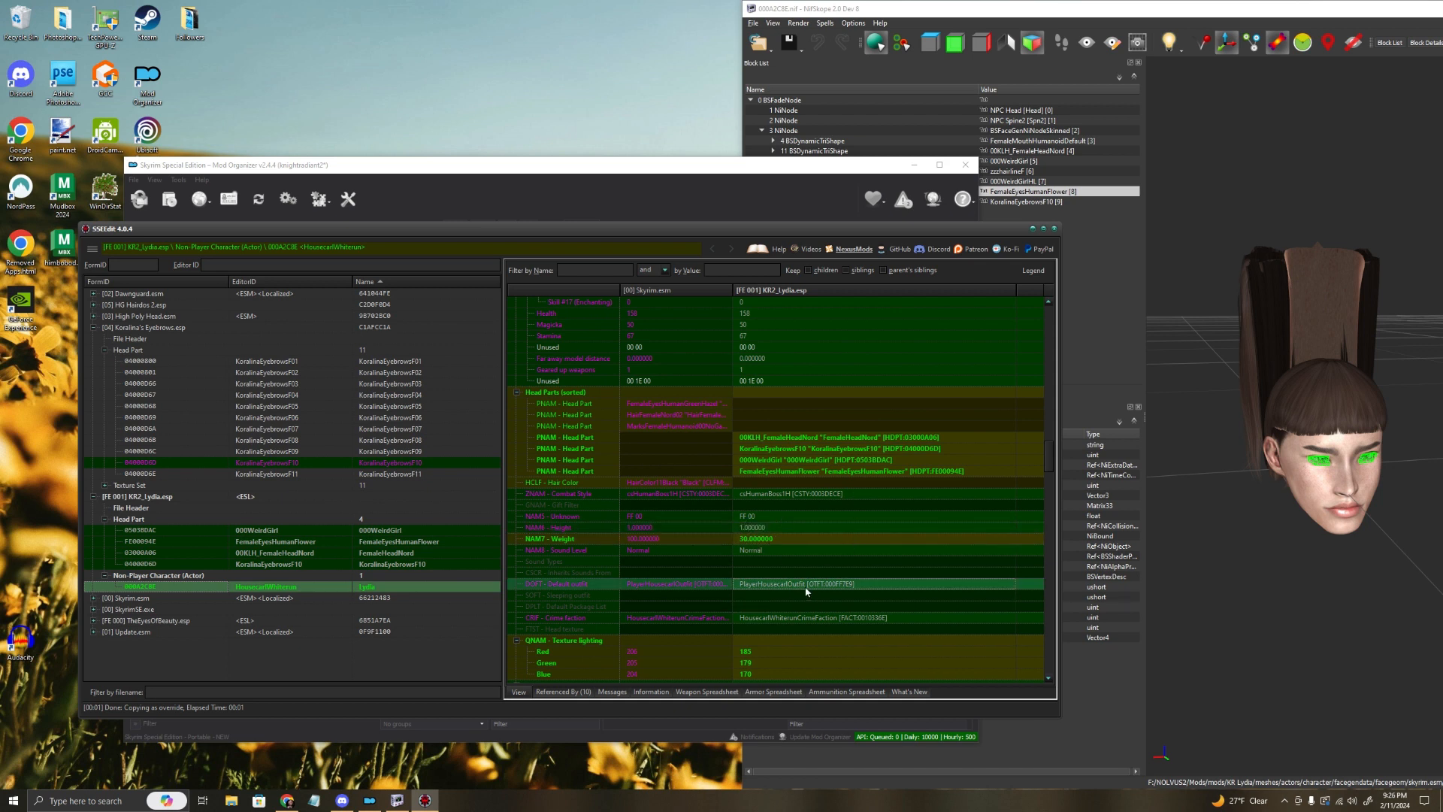
{"action": "double_click", "coordinate": [957, 585]}
{"action": "left_click", "coordinate": [1010, 584]}
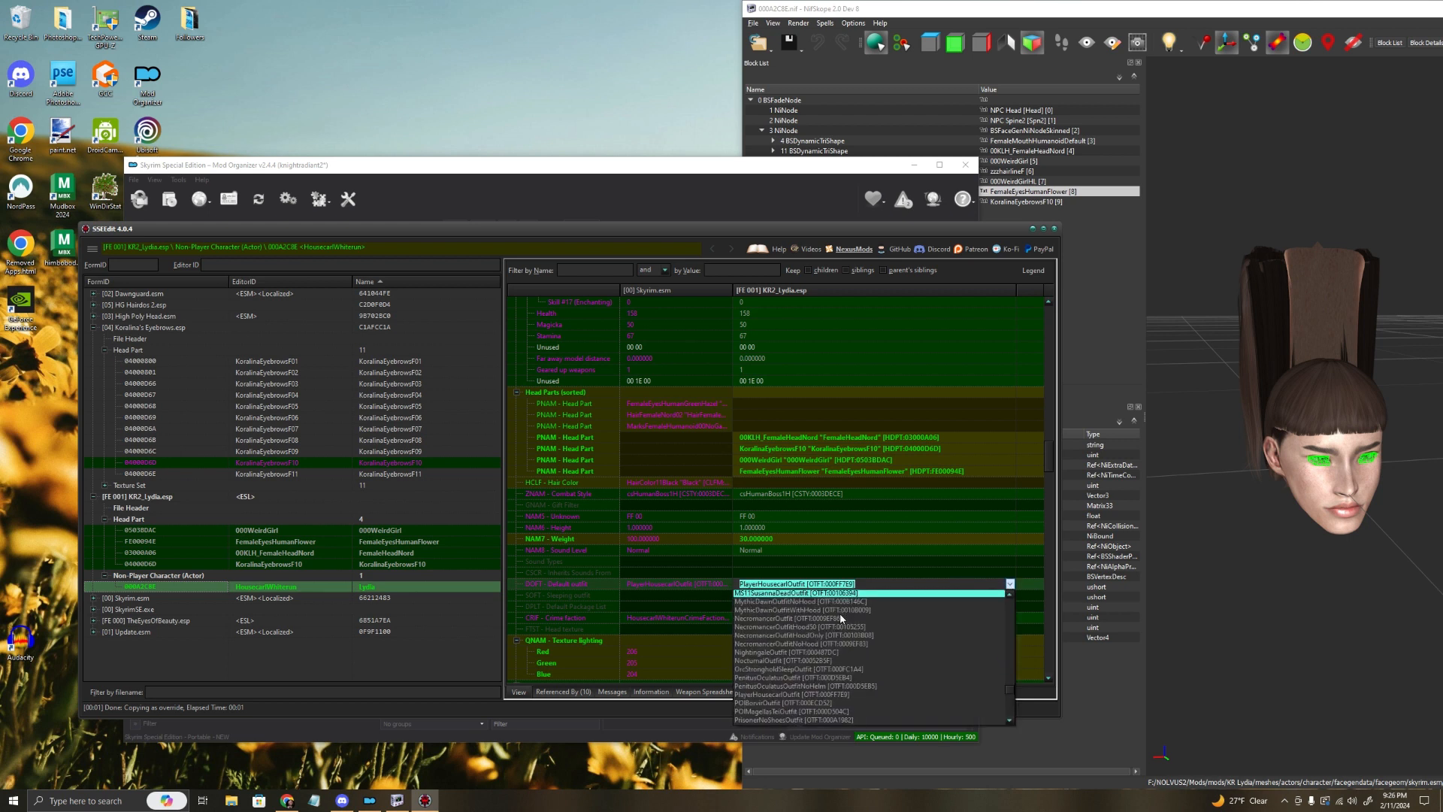
{"action": "left_click", "coordinate": [887, 504]}
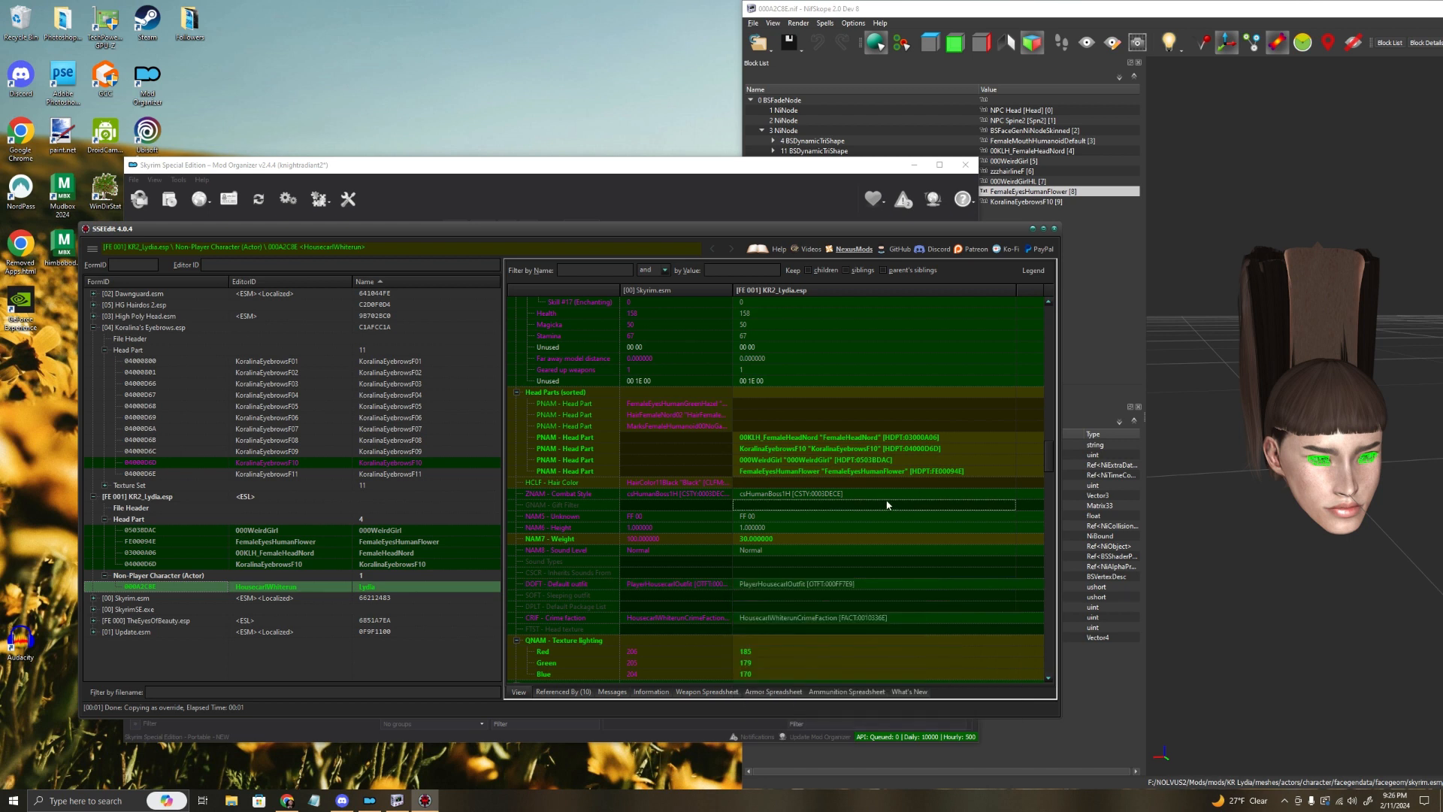
Step: Review the tint layers, factions, voice, race, items, head parts, weight and texture lighting in Lydia's KR2_Lydia.esp record
{"action": "scroll", "coordinate": [887, 563], "scroll_direction": "down", "scroll_amount": 4}
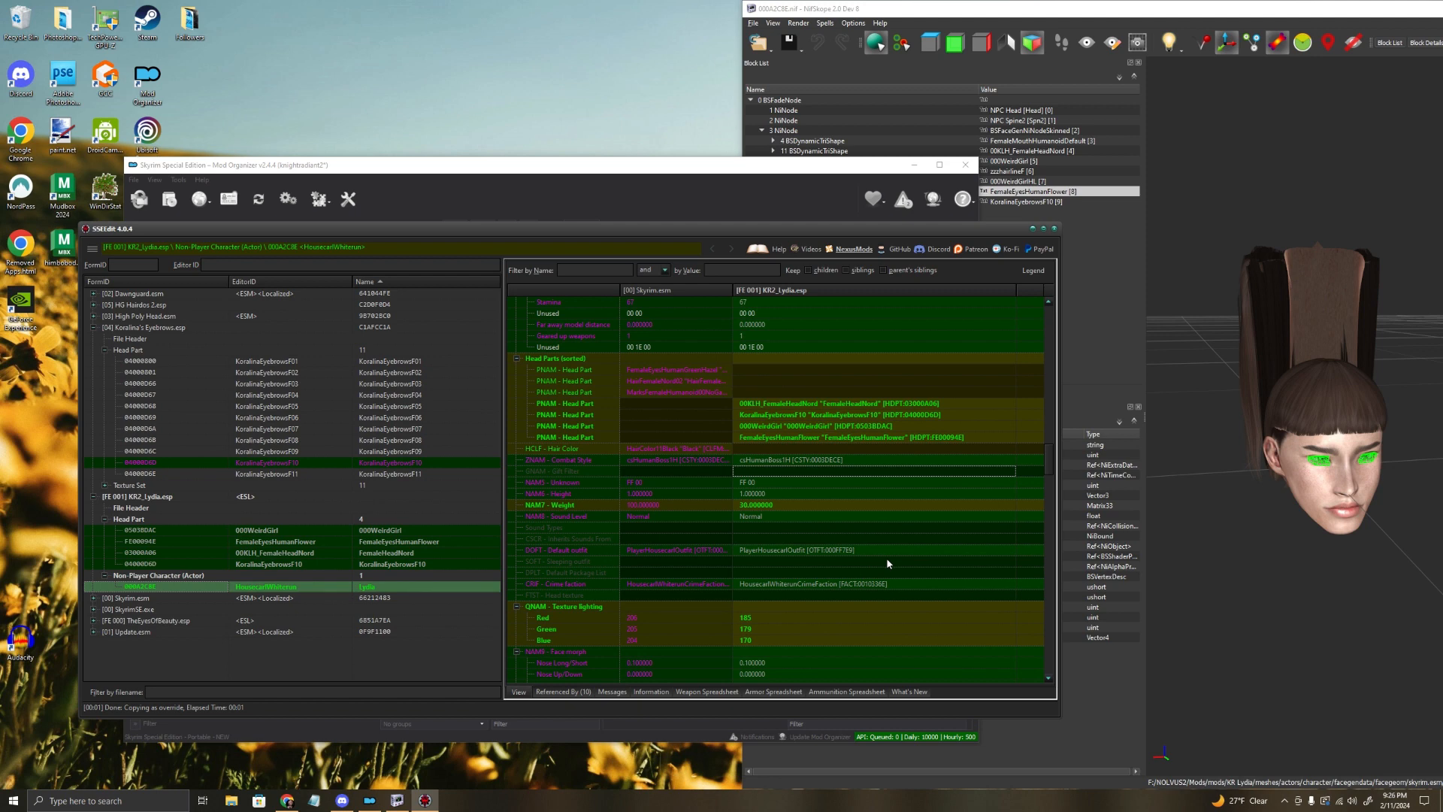
{"action": "scroll", "coordinate": [899, 575], "scroll_direction": "down", "scroll_amount": 1}
{"action": "scroll", "coordinate": [887, 593], "scroll_direction": "up", "scroll_amount": 4}
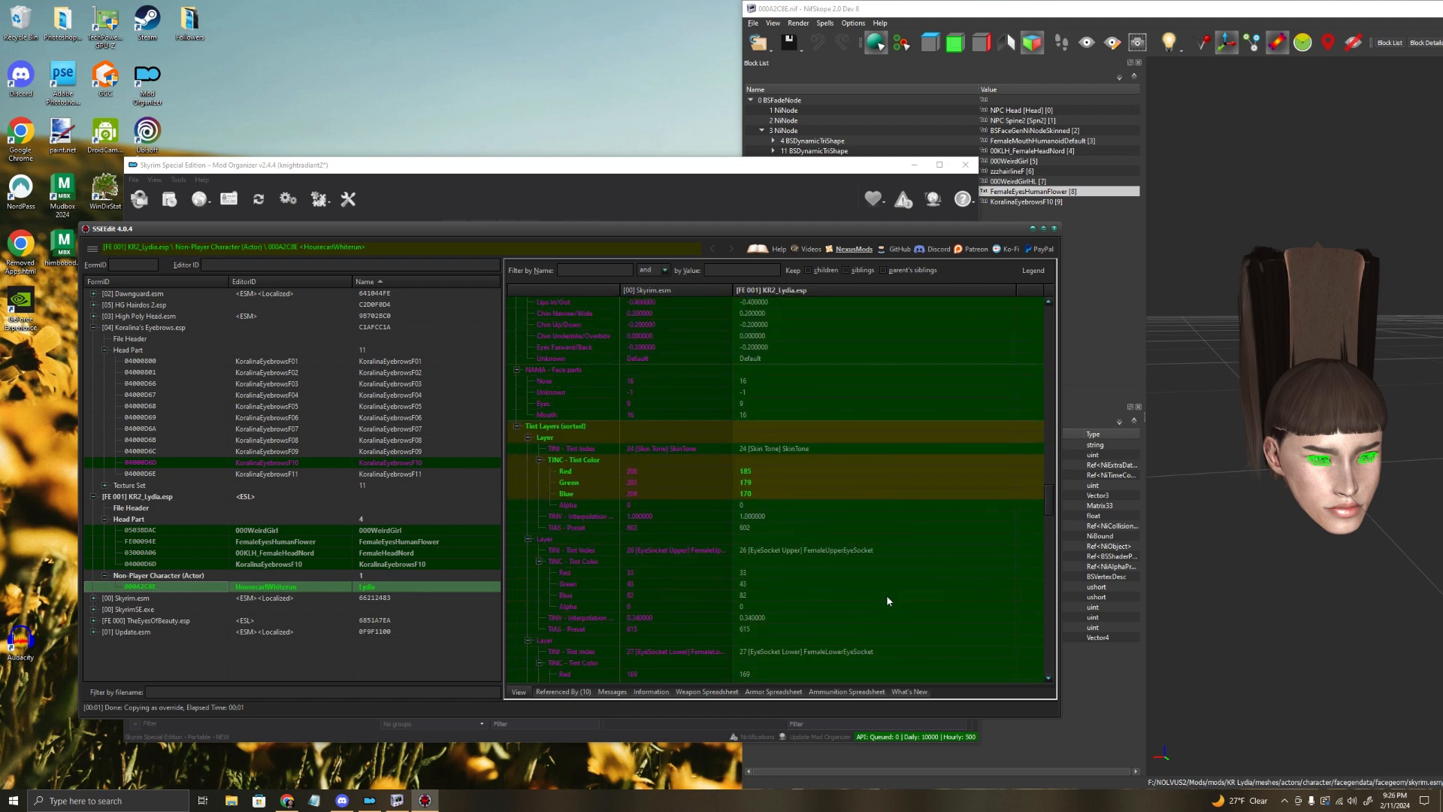
{"action": "scroll", "coordinate": [835, 639], "scroll_direction": "up", "scroll_amount": 15}
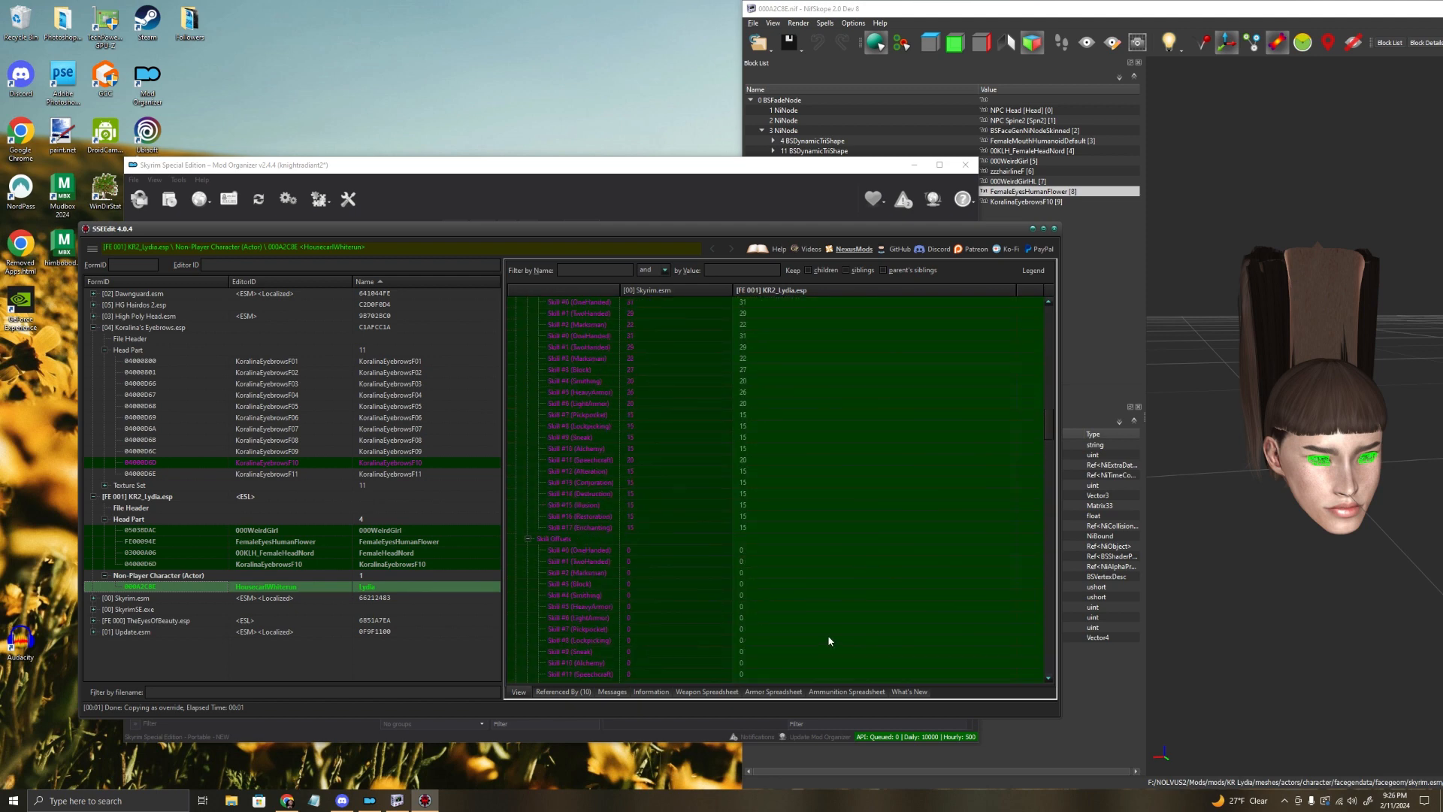
{"action": "scroll", "coordinate": [819, 634], "scroll_direction": "up", "scroll_amount": 10}
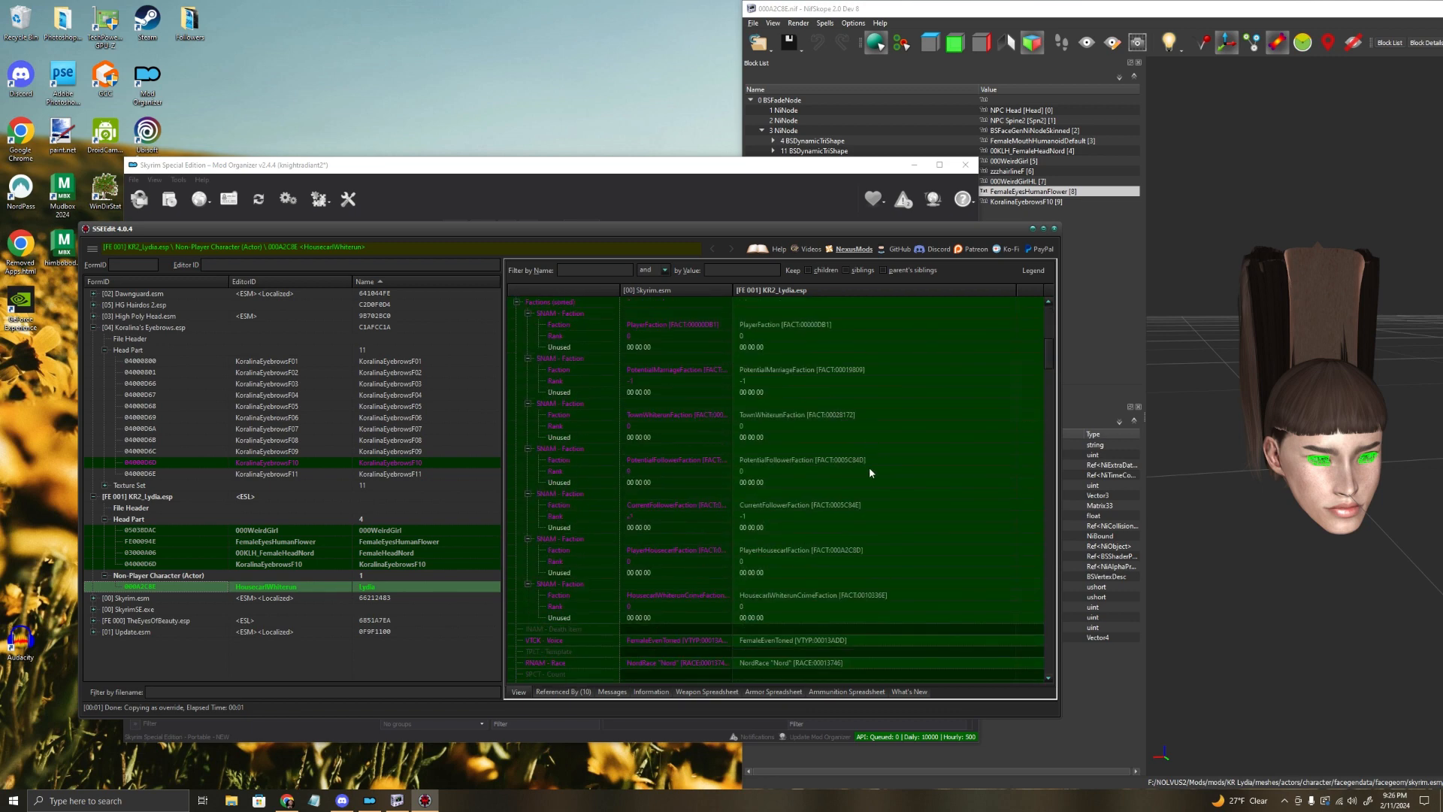
{"action": "scroll", "coordinate": [795, 449], "scroll_direction": "up", "scroll_amount": 1}
{"action": "scroll", "coordinate": [774, 576], "scroll_direction": "down", "scroll_amount": 6}
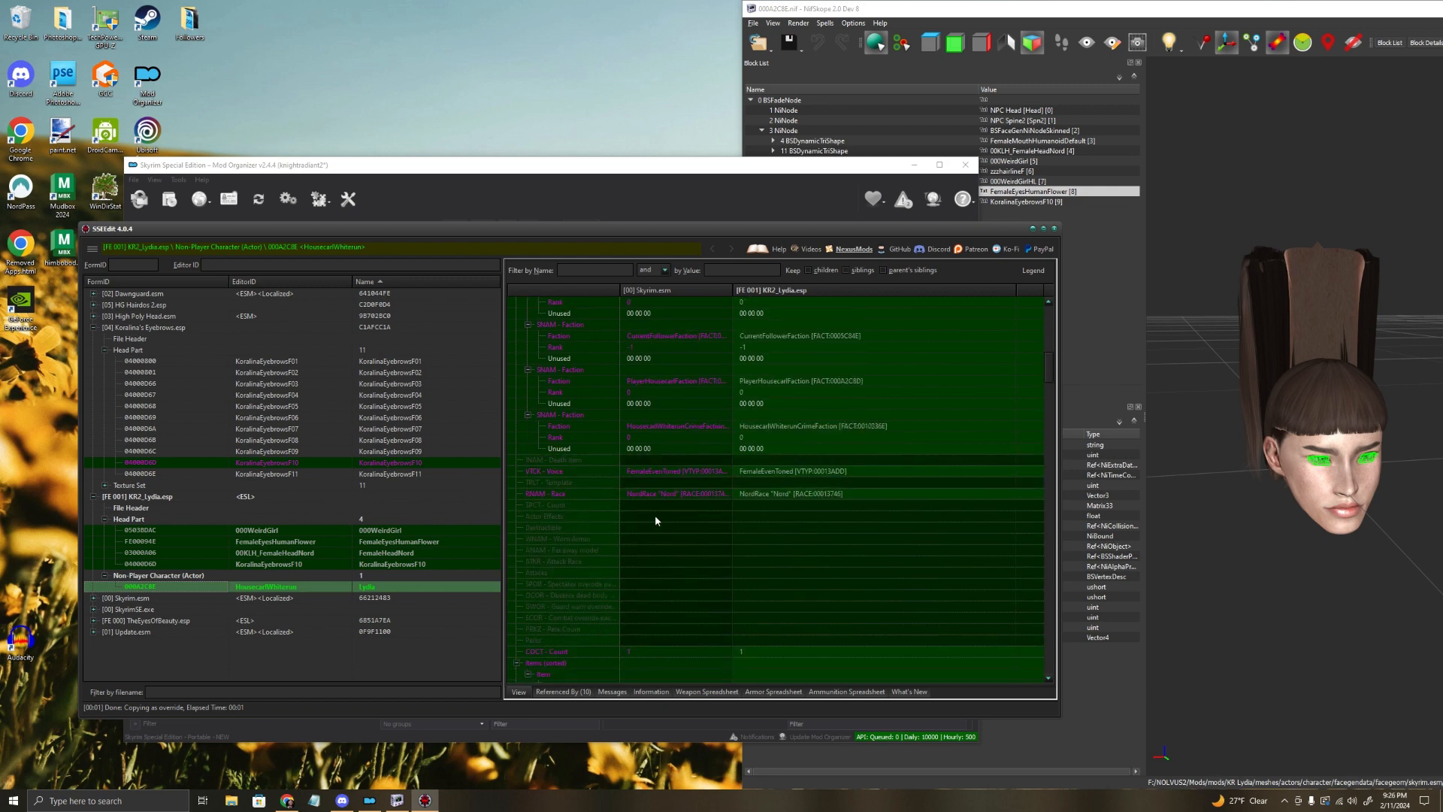
{"action": "scroll", "coordinate": [656, 516], "scroll_direction": "down", "scroll_amount": 5}
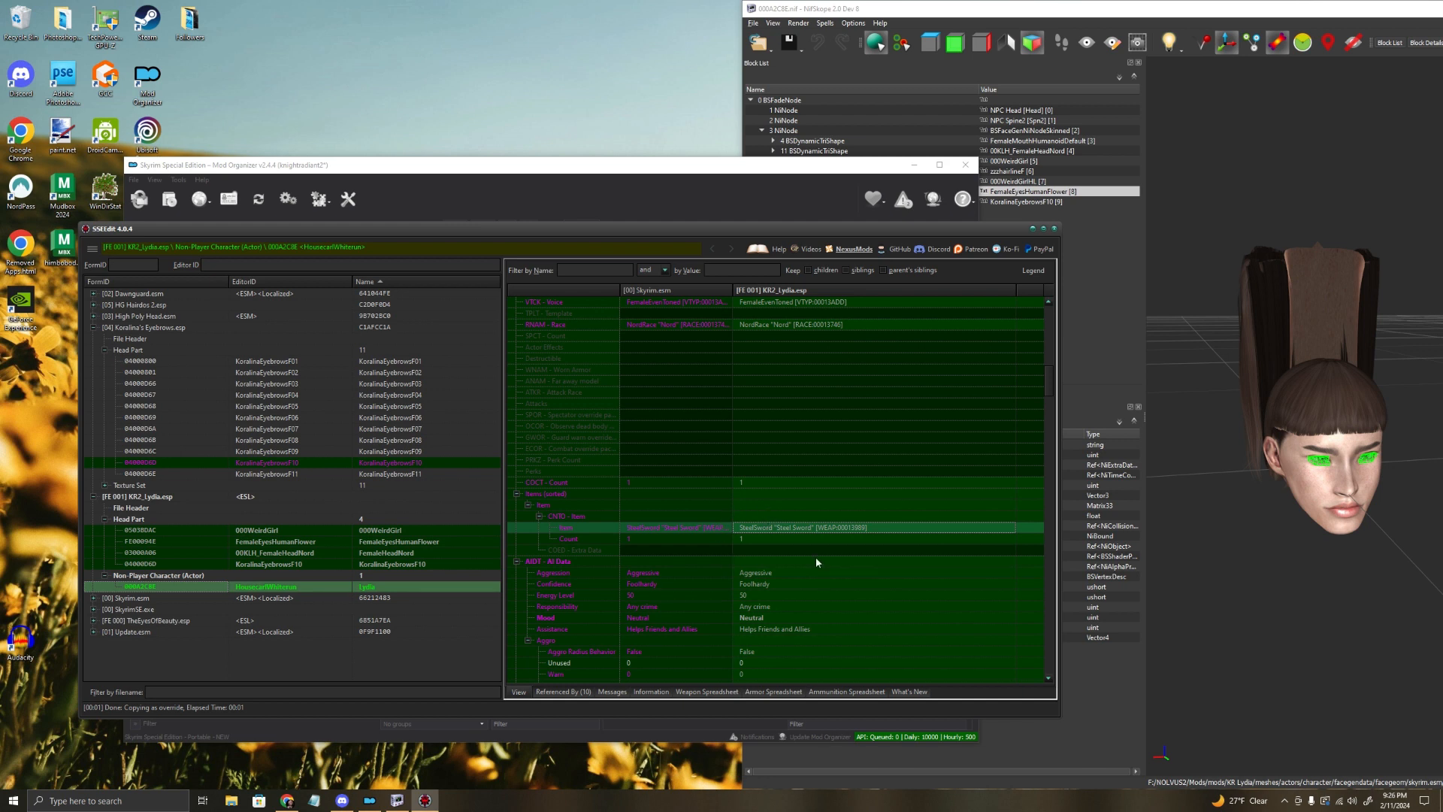
{"action": "left_click", "coordinate": [801, 414]}
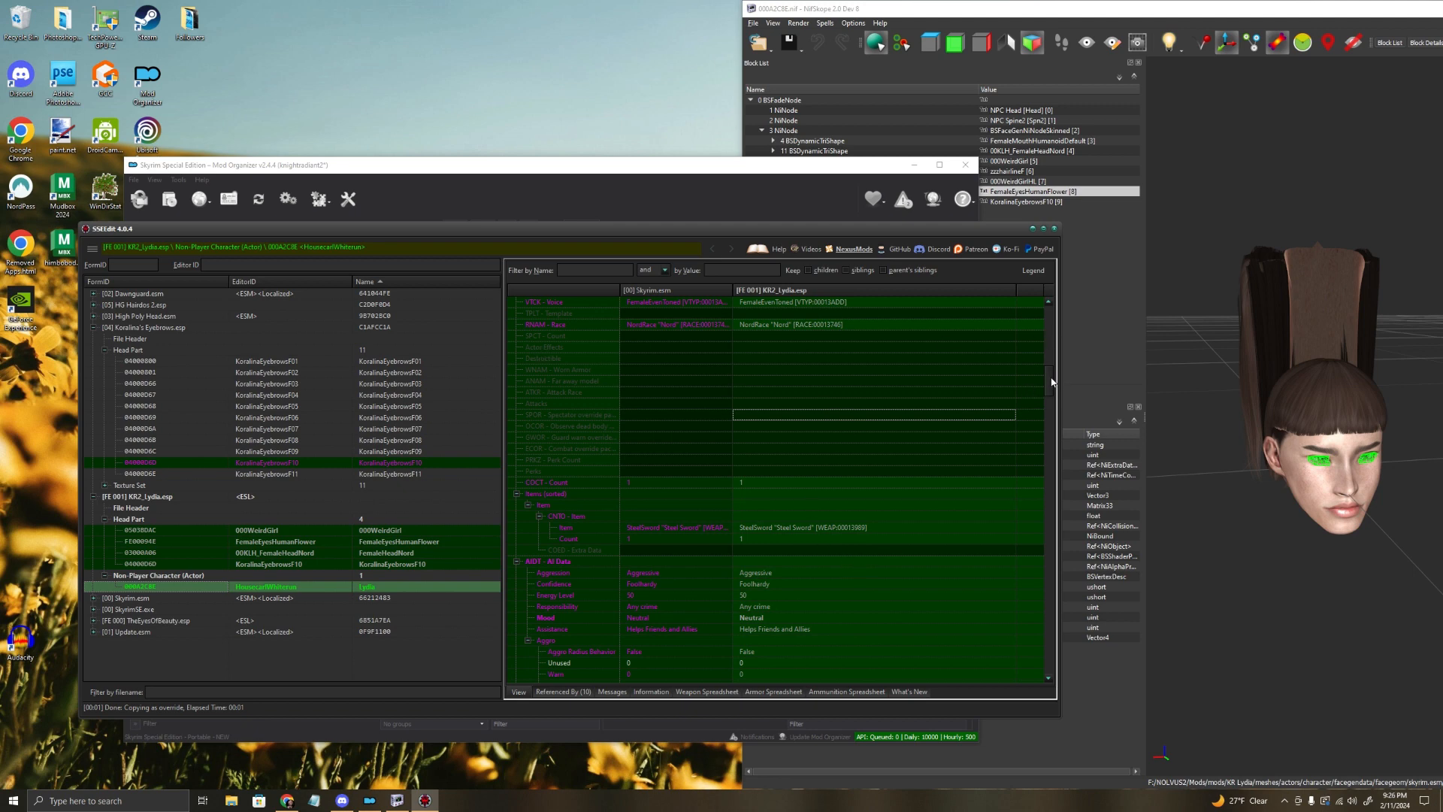
{"action": "left_click_drag", "start_coordinate": [1052, 382], "coordinate": [1063, 466]}
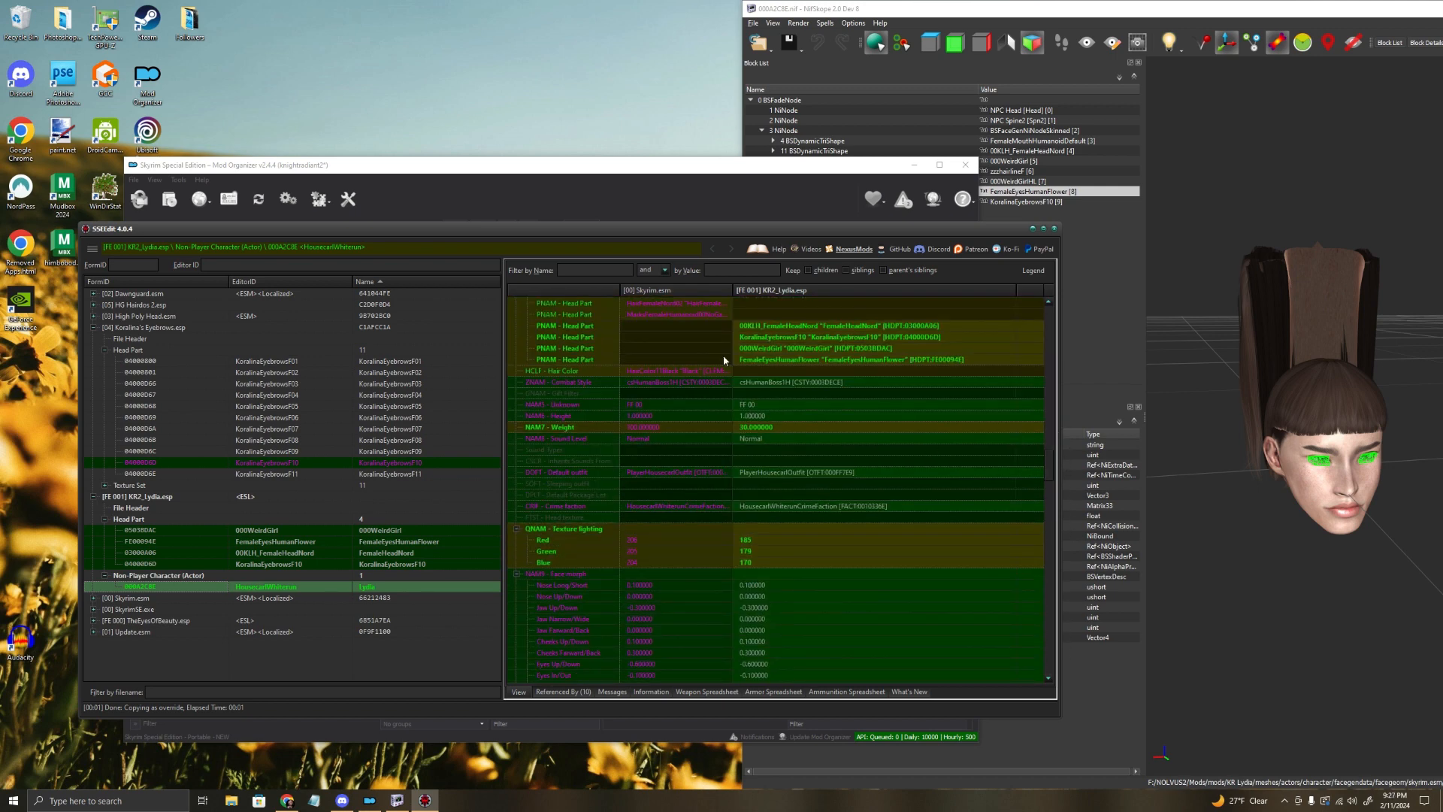
{"action": "scroll", "coordinate": [725, 361], "scroll_direction": "up", "scroll_amount": 2}
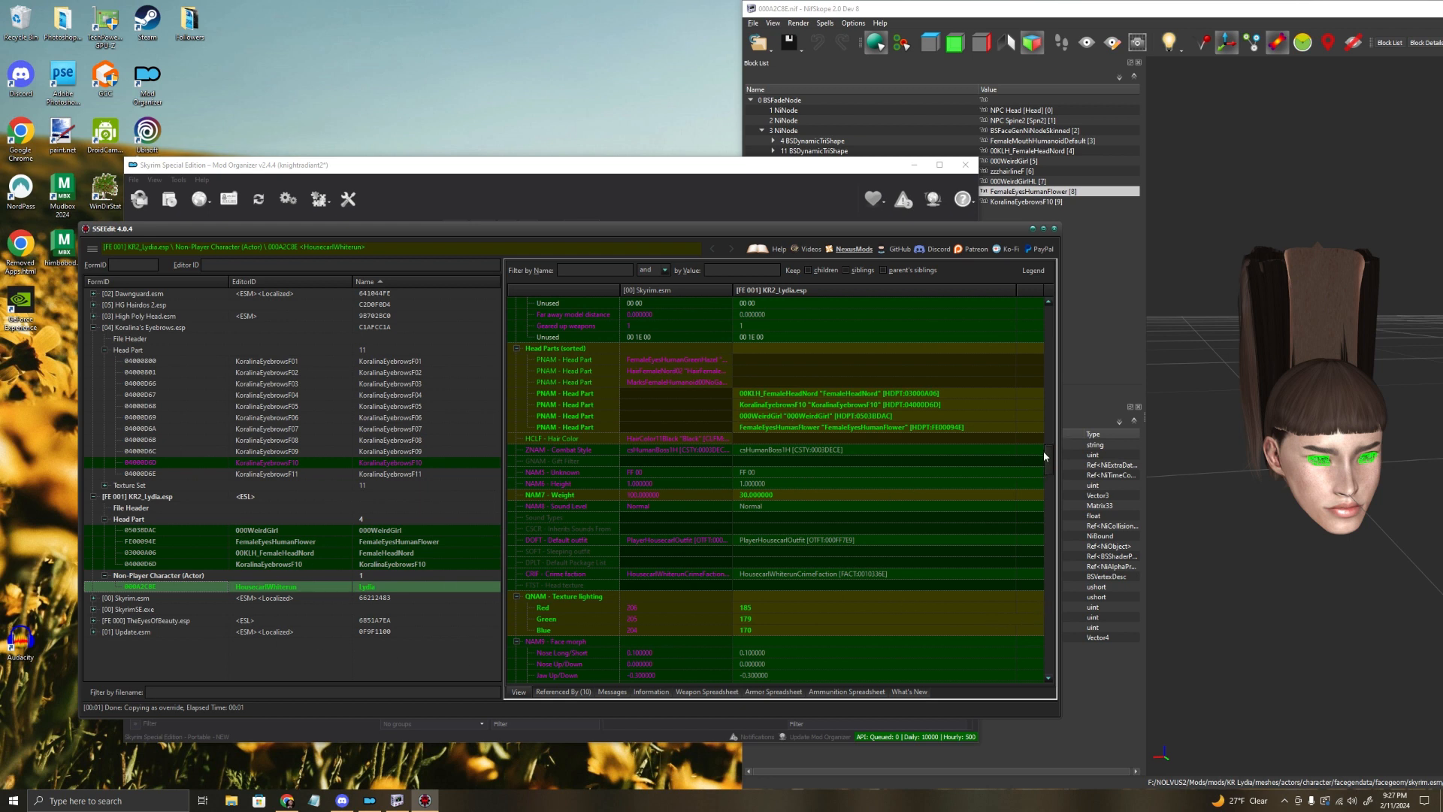
Step: Save the changes to KR2_Lydia.esp and close SSEEdit, returning to Mod Organizer
{"action": "left_click_drag", "start_coordinate": [327, 230], "coordinate": [397, 227]}
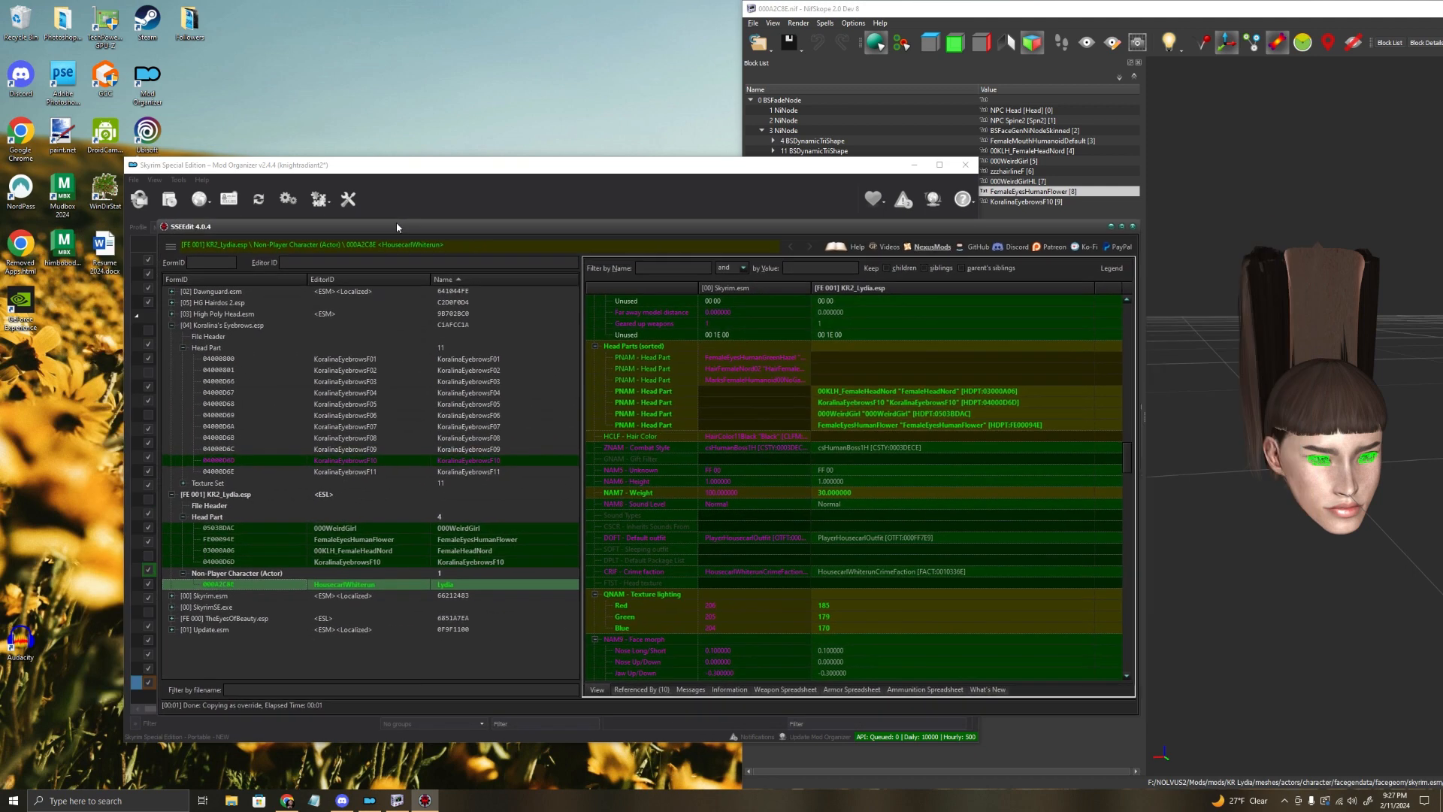
{"action": "left_click", "coordinate": [172, 246]}
{"action": "left_click", "coordinate": [218, 292]}
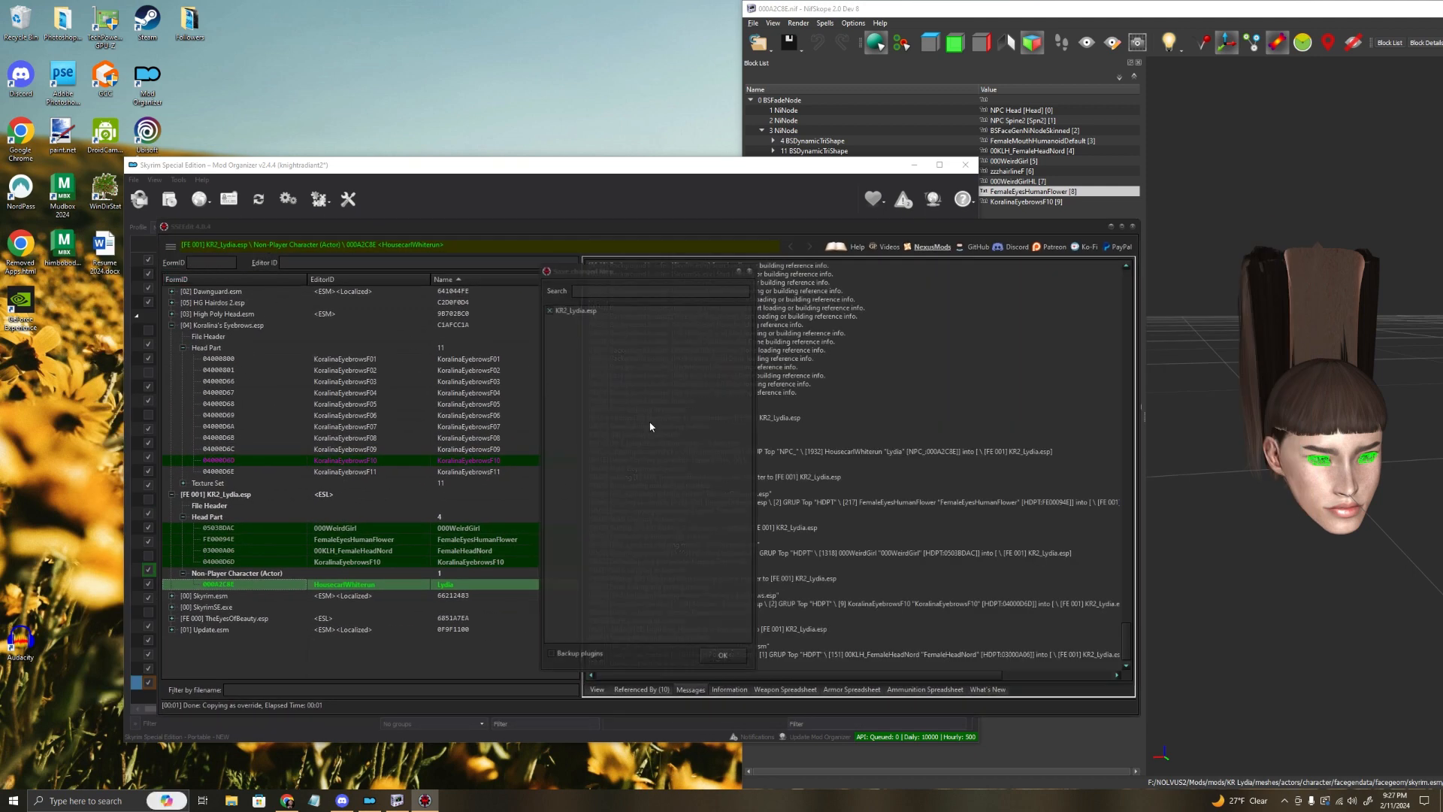
{"action": "key", "text": "Return"}
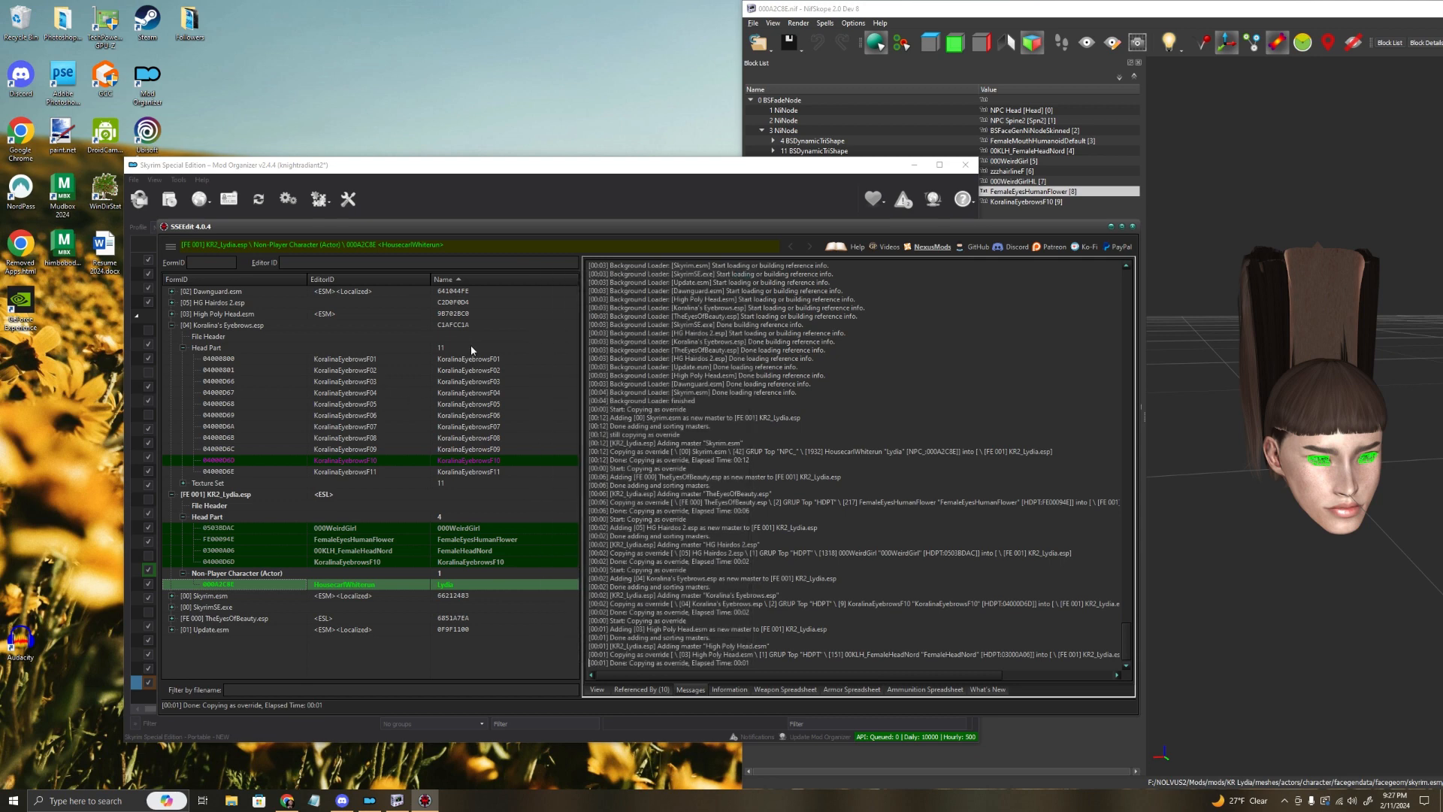
{"action": "left_click", "coordinate": [1134, 227]}
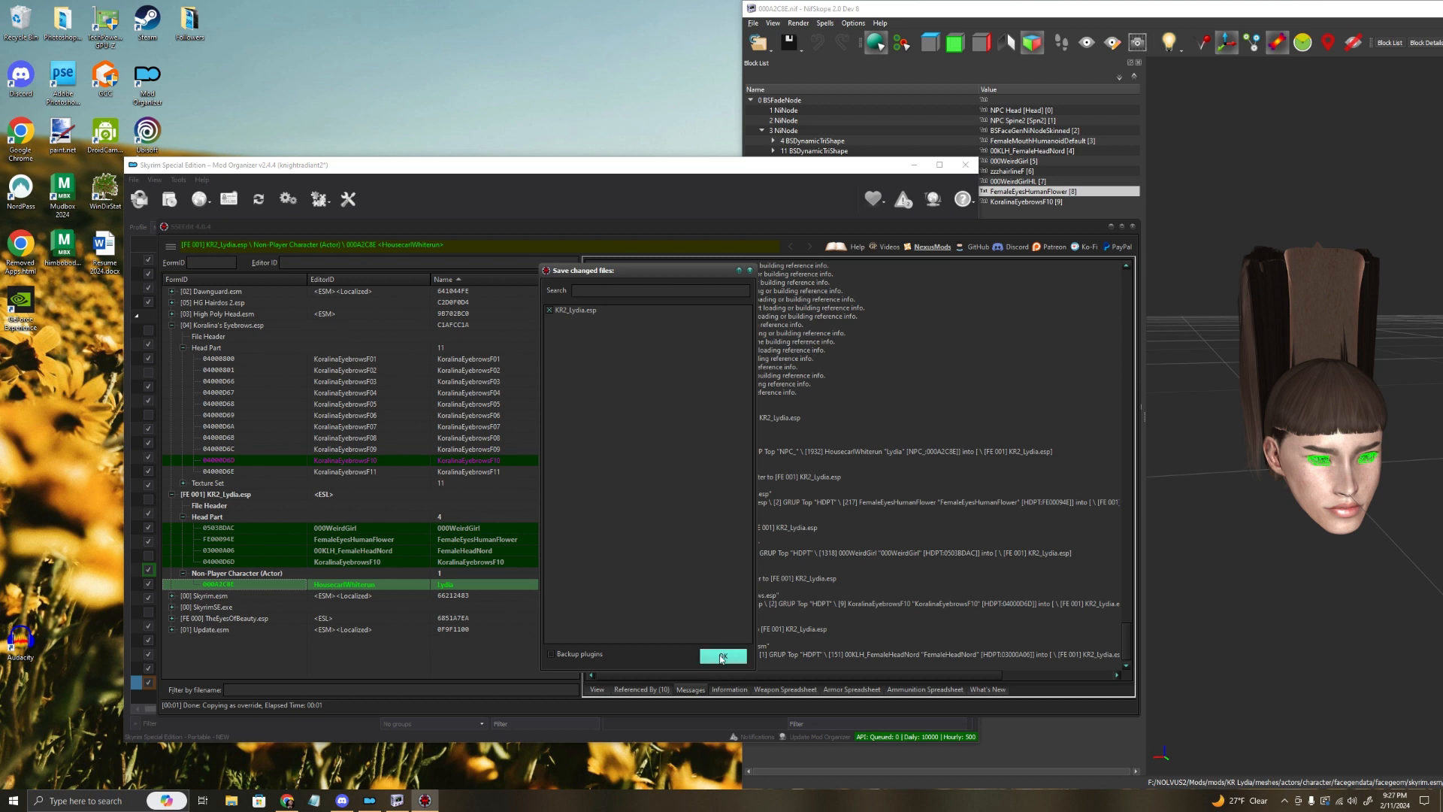
{"action": "left_click", "coordinate": [550, 311]}
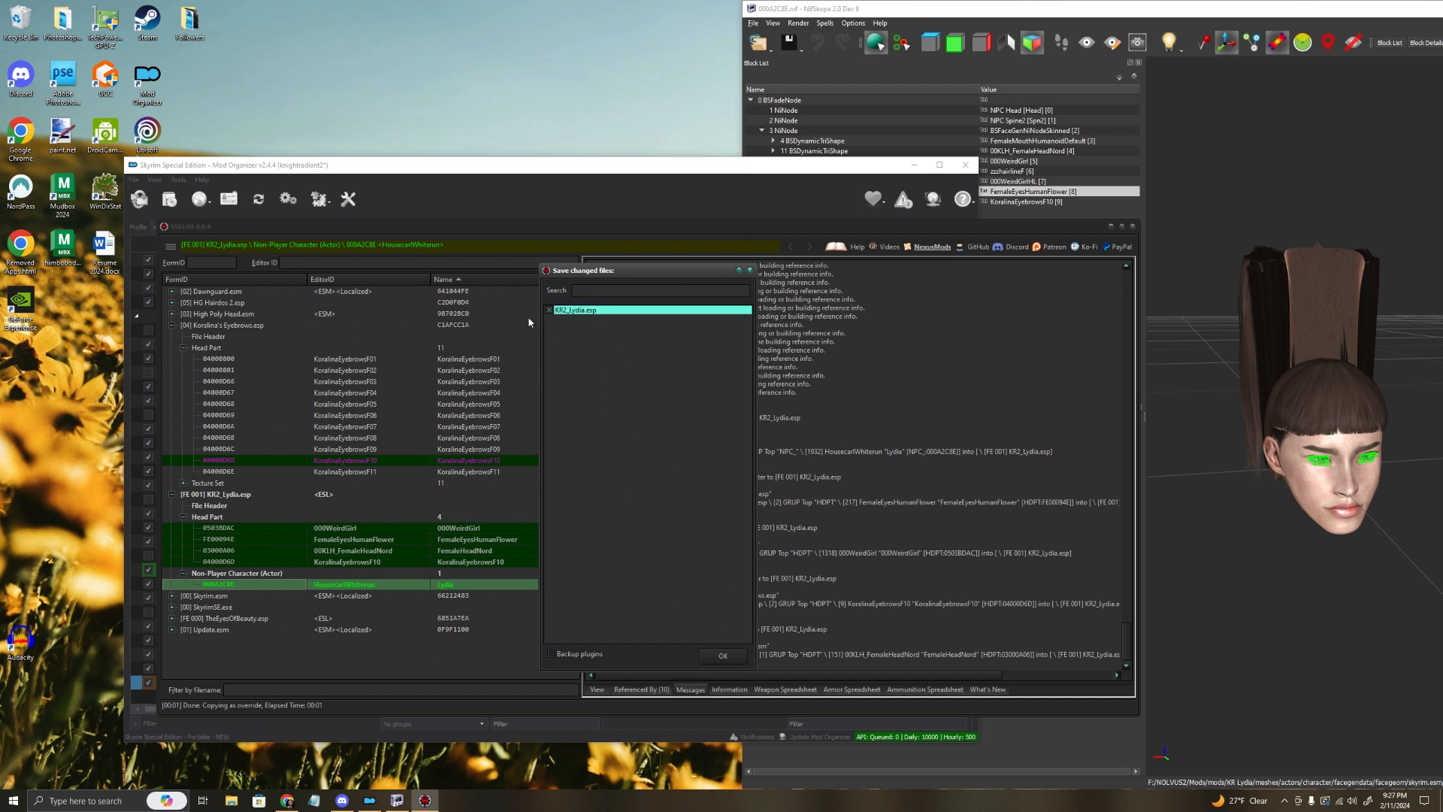
{"action": "left_click", "coordinate": [723, 656]}
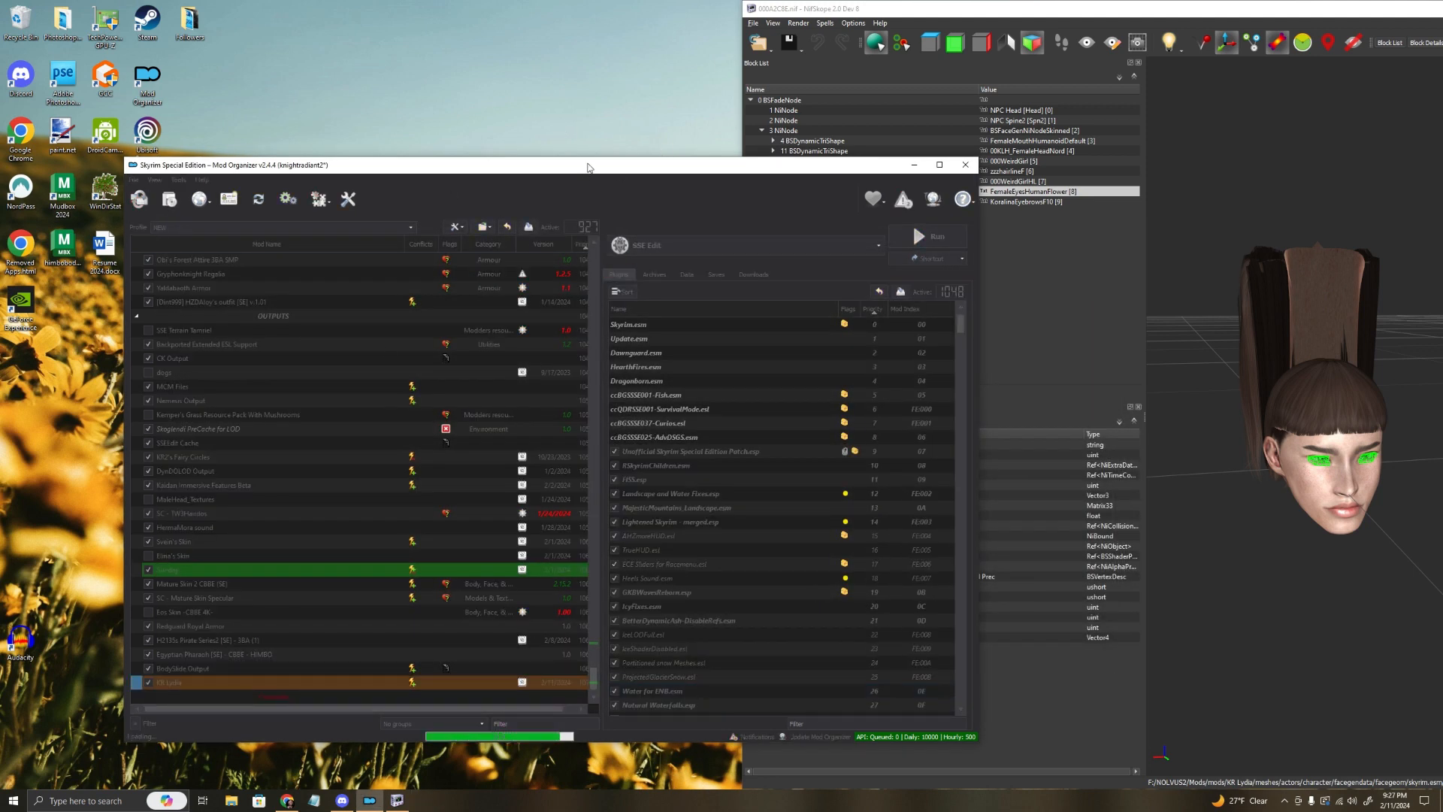
Step: Check the end of the plugin load order for KR2_Lydia.esp and look at the Overwrite entry in the mod list
{"action": "left_click_drag", "start_coordinate": [591, 167], "coordinate": [680, 47]}
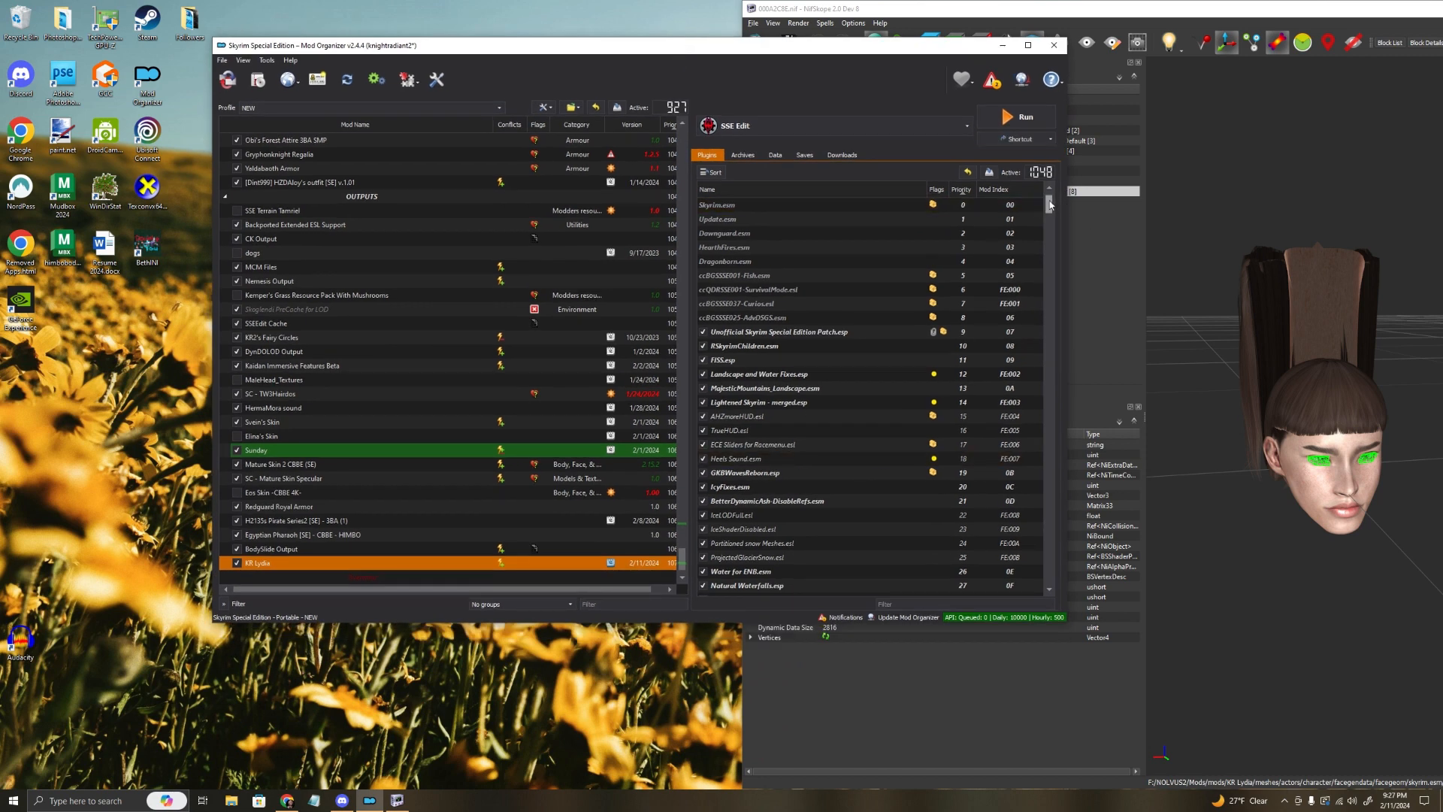
{"action": "left_click_drag", "start_coordinate": [1051, 204], "coordinate": [1039, 596]}
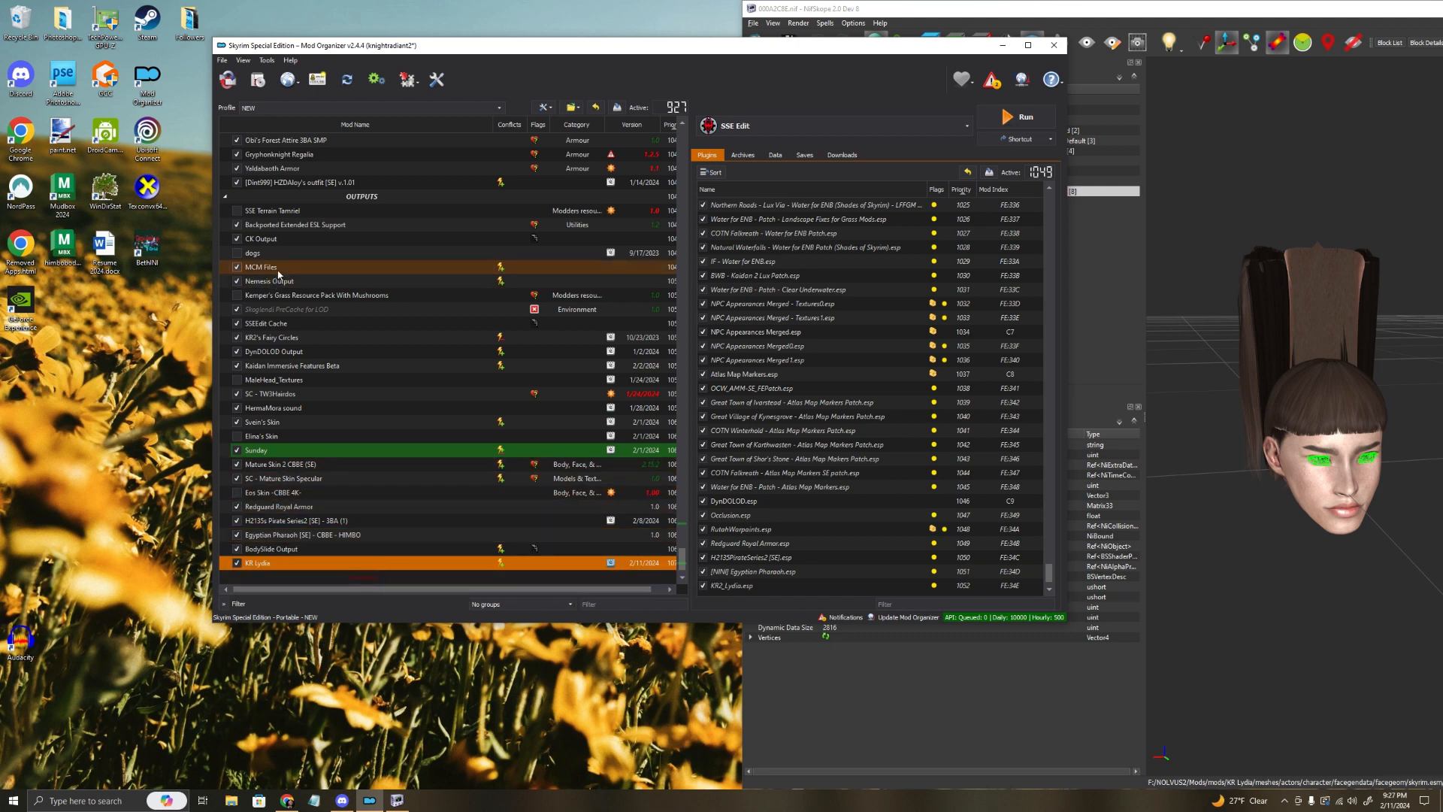
{"action": "left_click", "coordinate": [391, 575]}
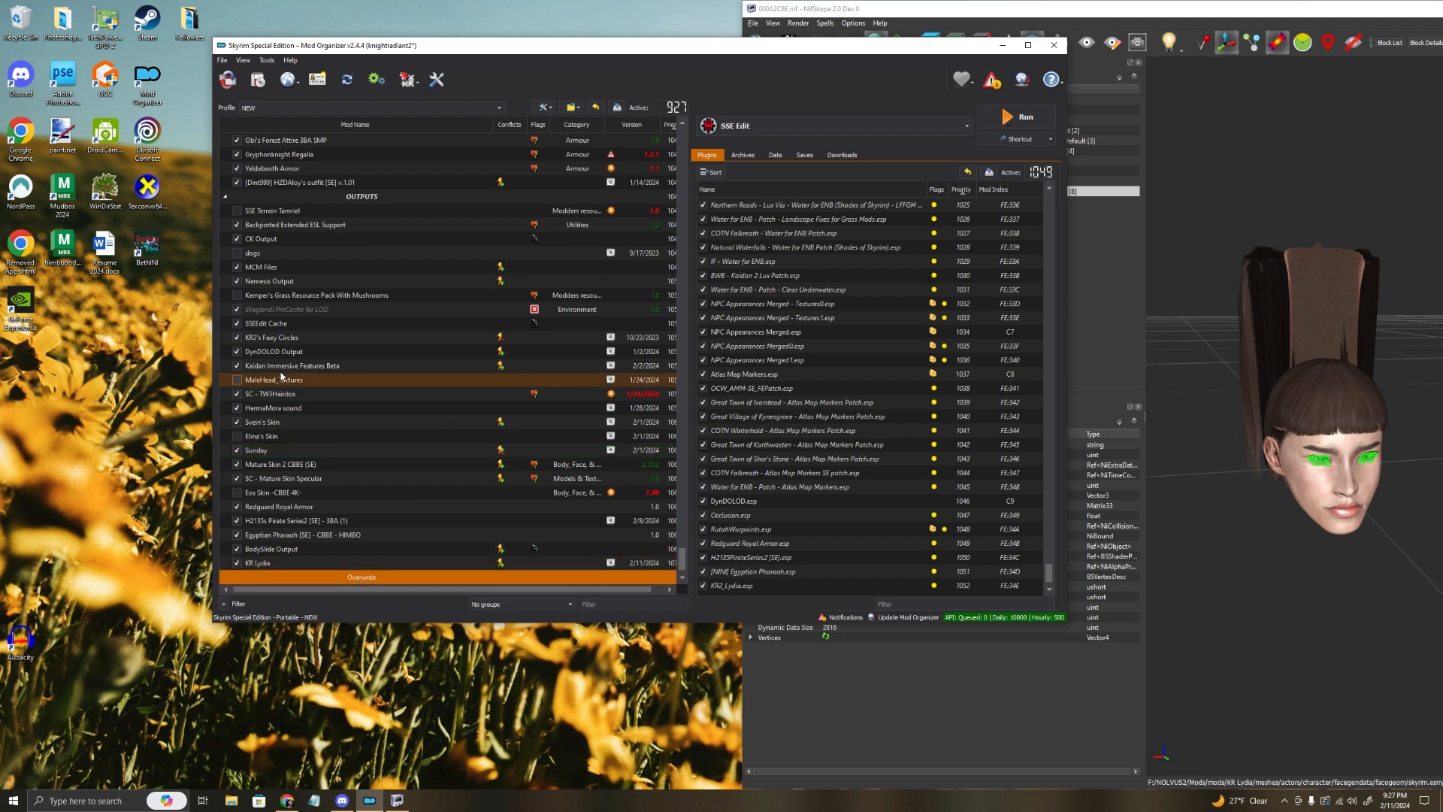
Step: Examine the file tree of the SSEEdit Cache mod for the saved KR2_Lydia.esp
{"action": "right_click", "coordinate": [263, 330]}
{"action": "left_click", "coordinate": [290, 498]}
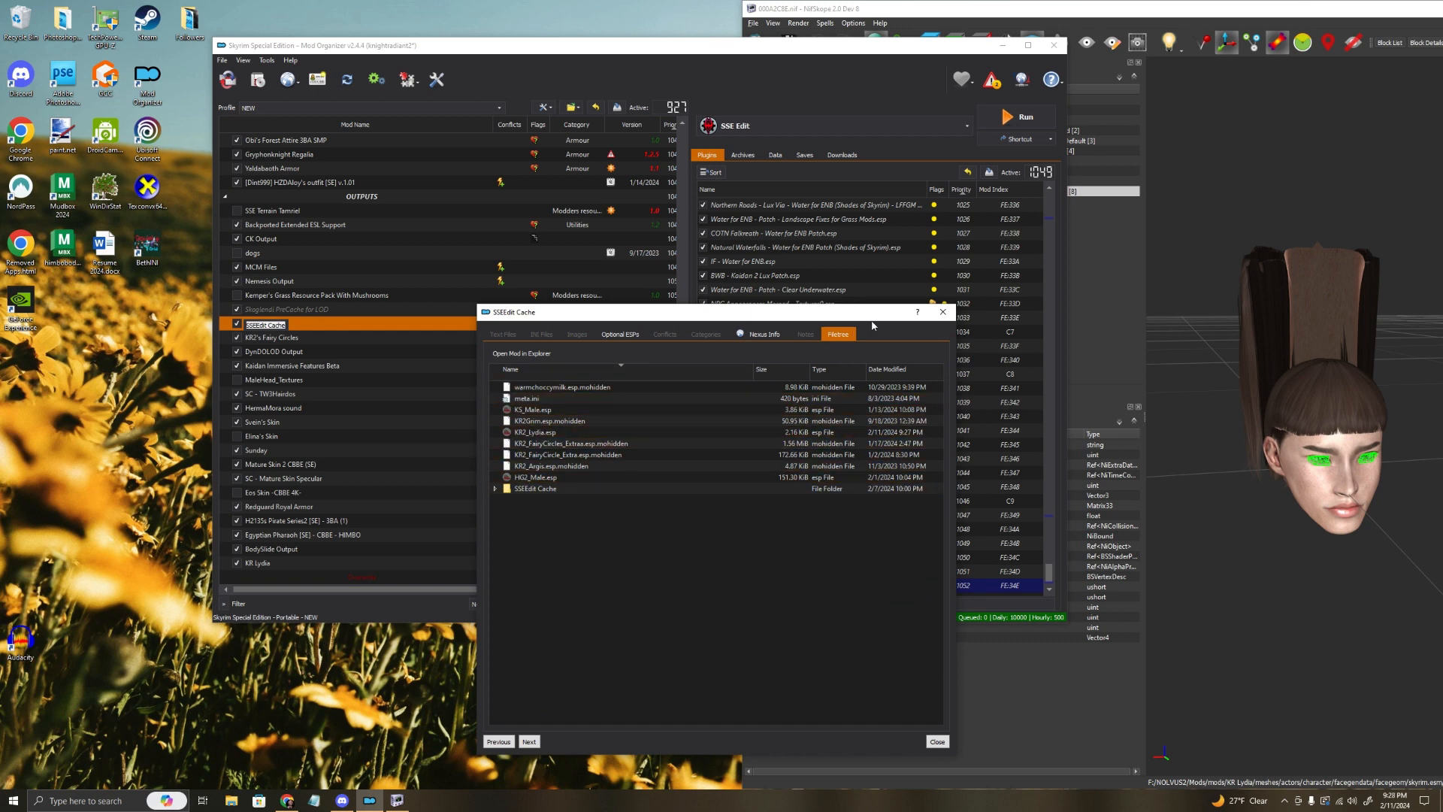
{"action": "left_click", "coordinate": [943, 312]}
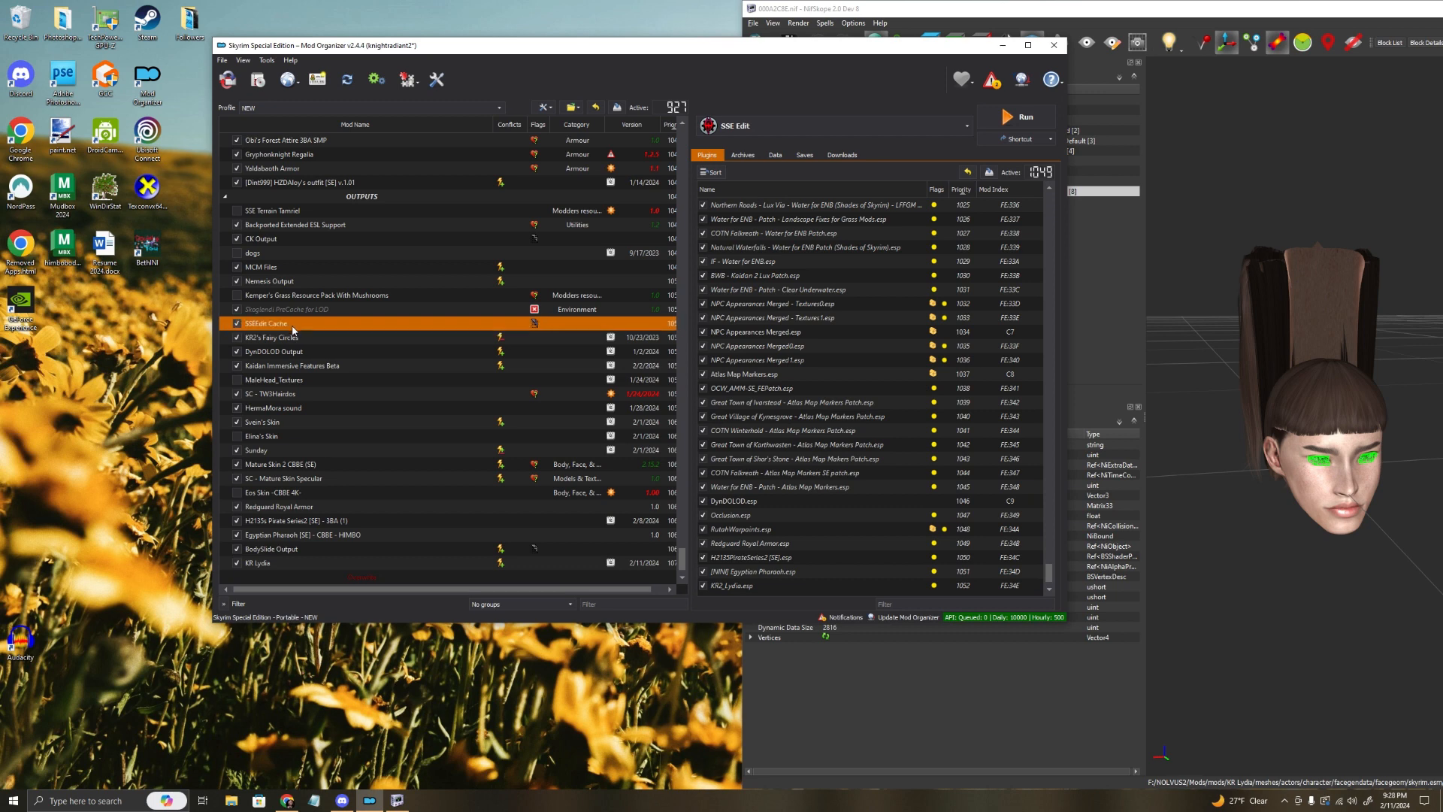
Step: Move KR2_Lydia.esp from the SSEEdit Cache mod's folder into the KR Lydia mod's folder and close both folder windows
{"action": "right_click", "coordinate": [276, 323]}
{"action": "left_click", "coordinate": [308, 482]}
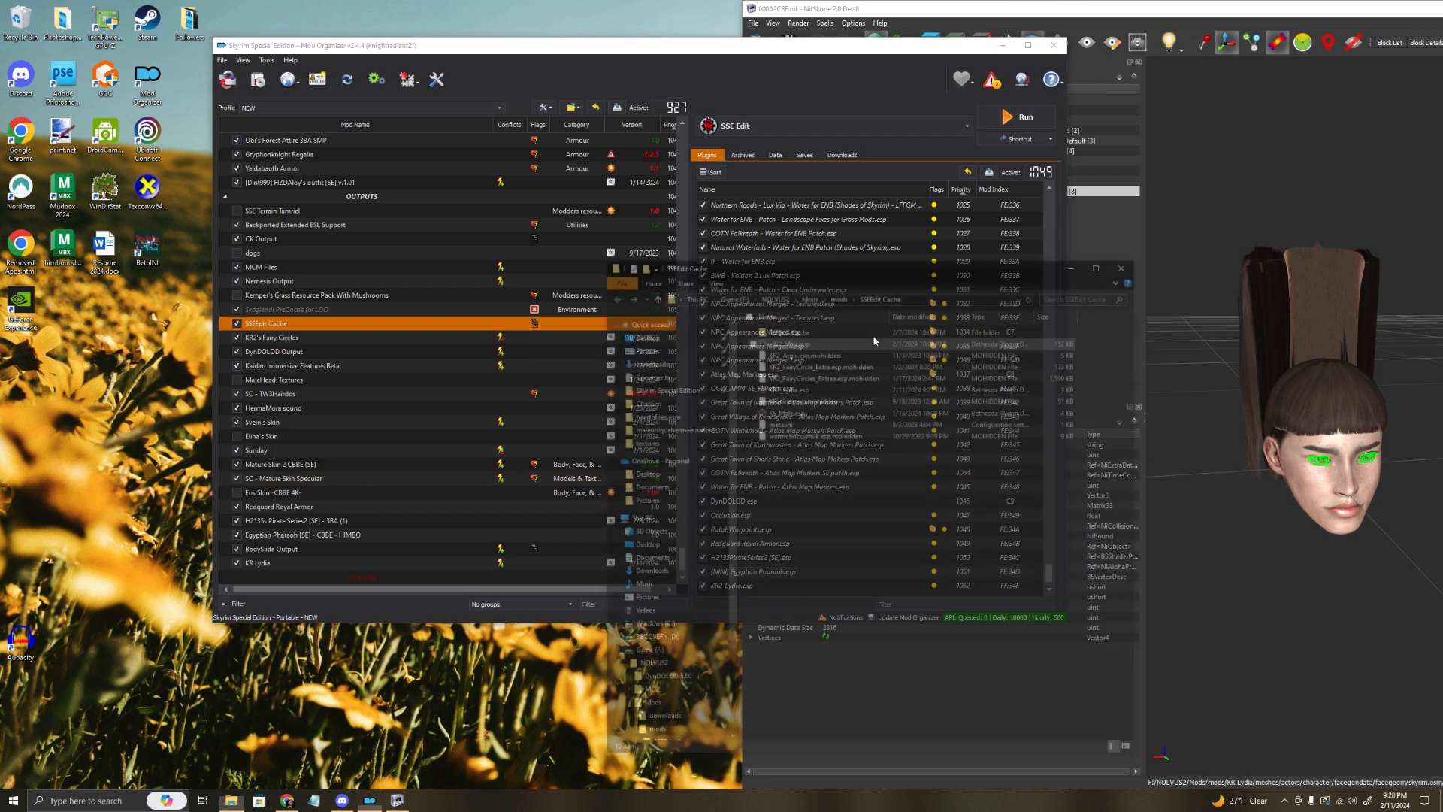
{"action": "left_click", "coordinate": [541, 586]}
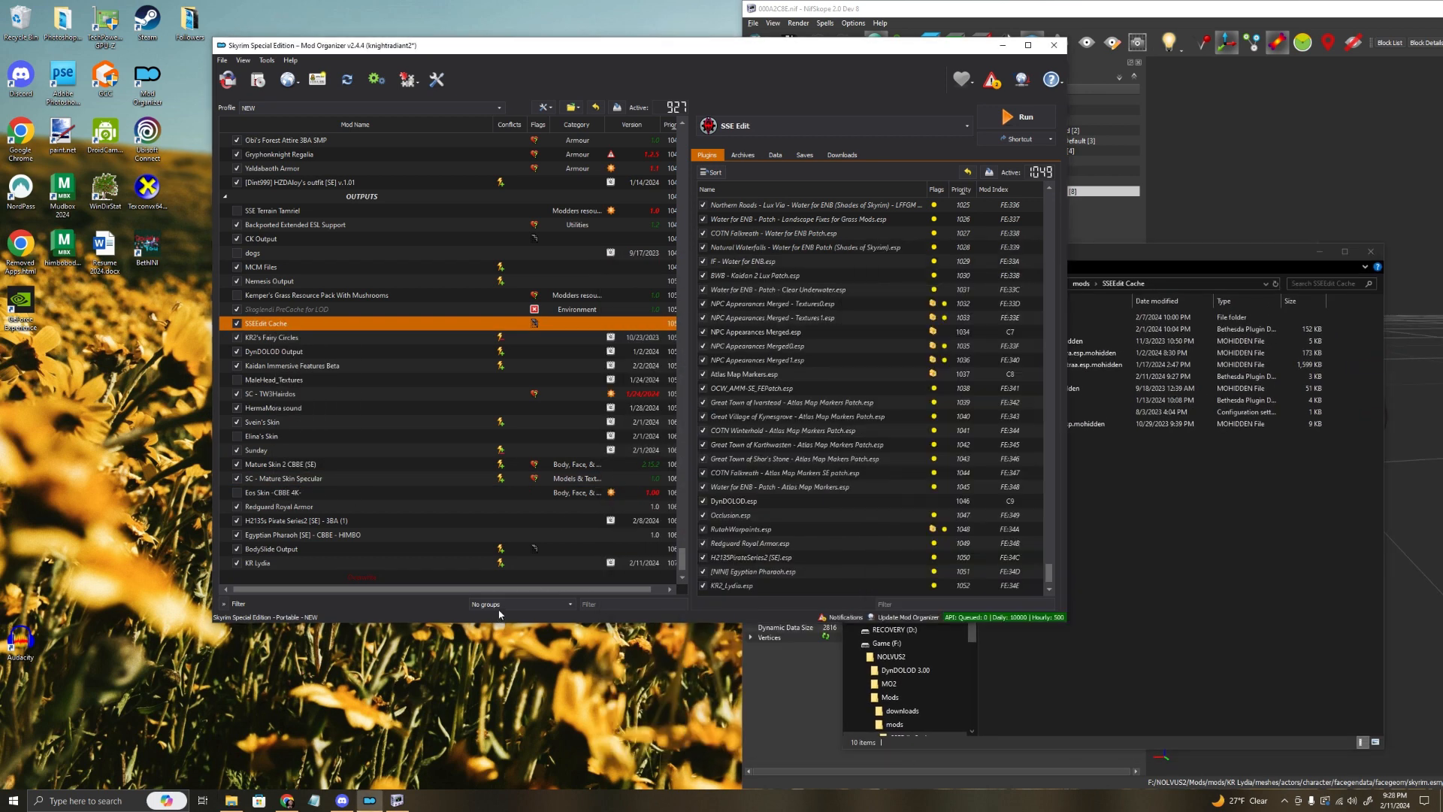
{"action": "right_click", "coordinate": [255, 563]}
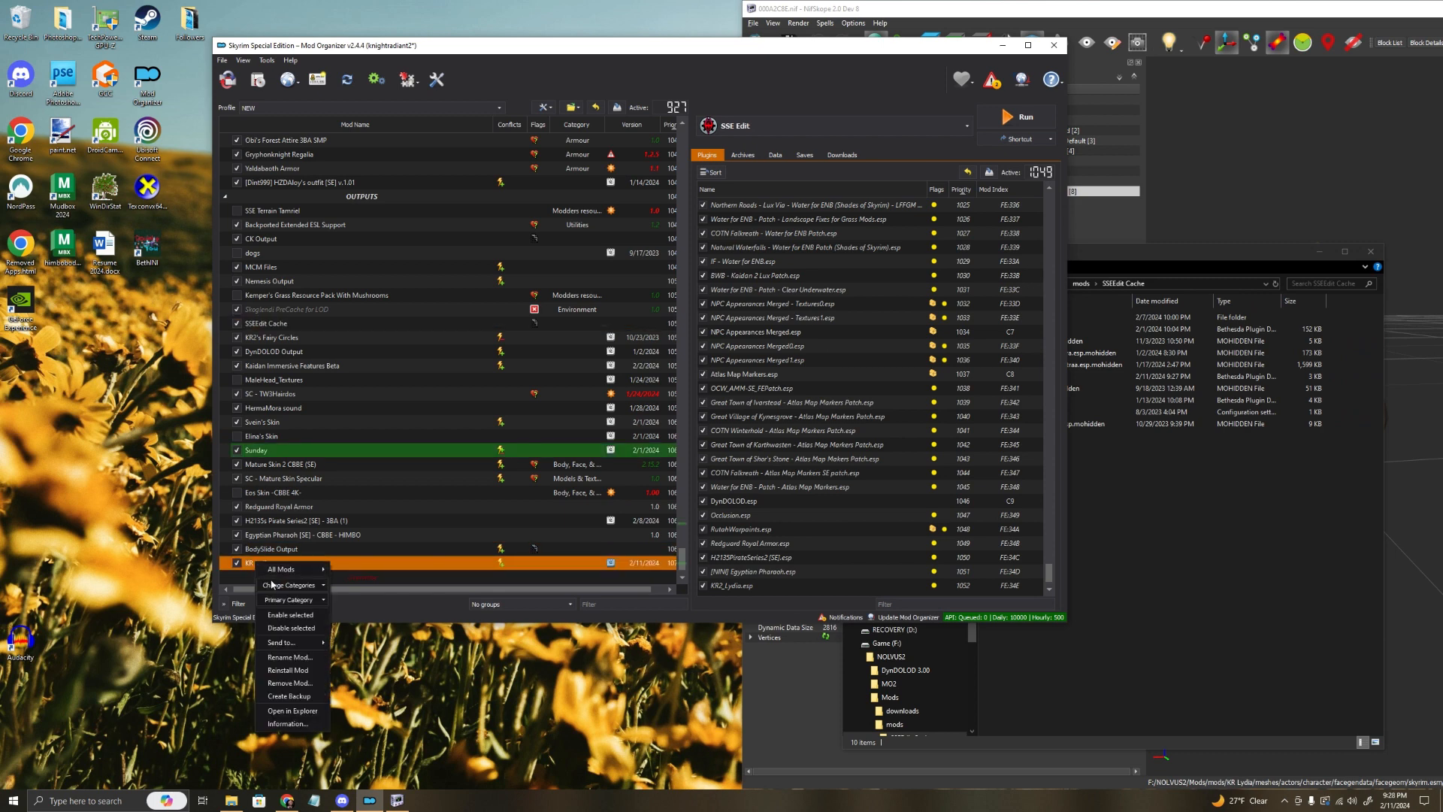
{"action": "left_click", "coordinate": [290, 711]}
{"action": "left_click", "coordinate": [1107, 598]}
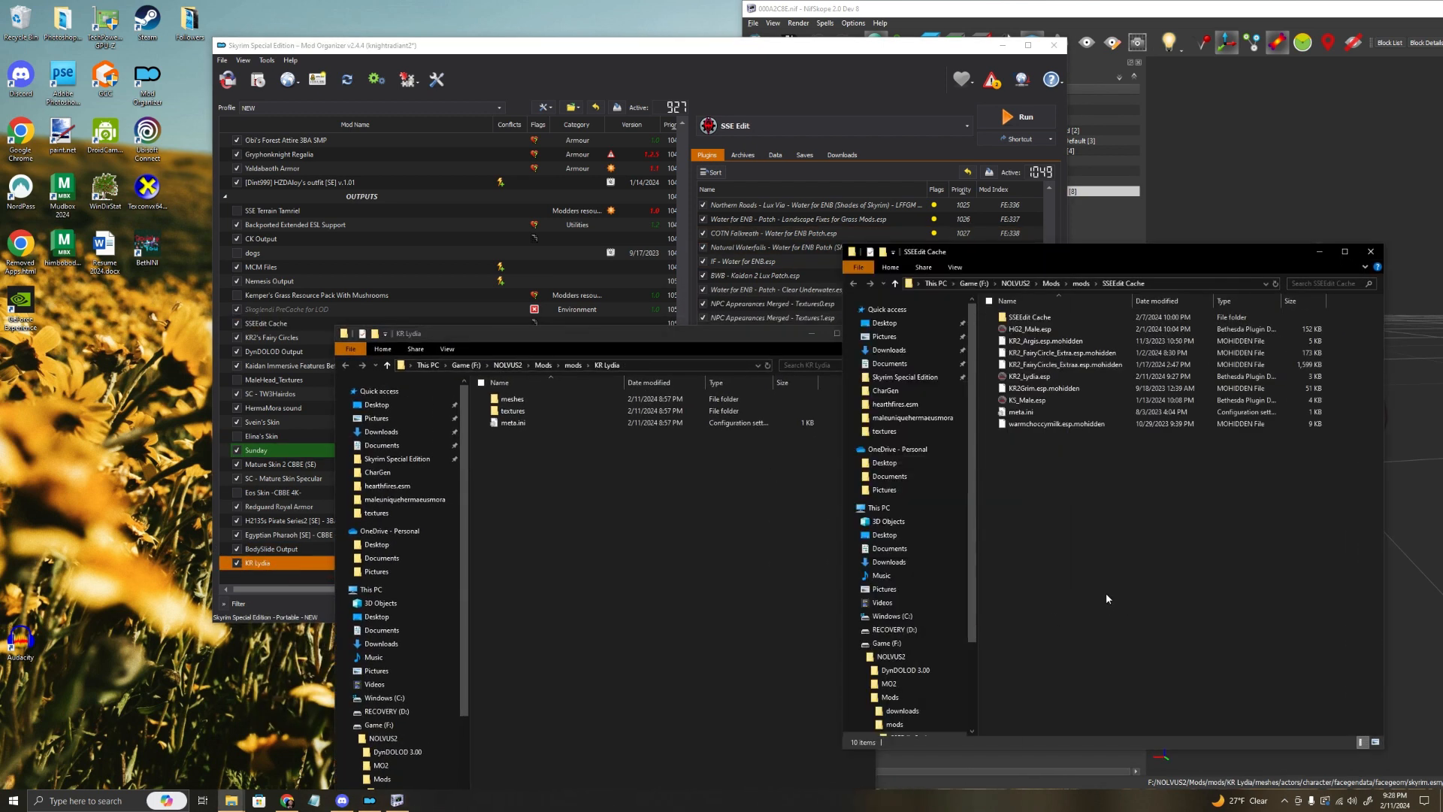
{"action": "left_click_drag", "start_coordinate": [1029, 376], "coordinate": [682, 562]}
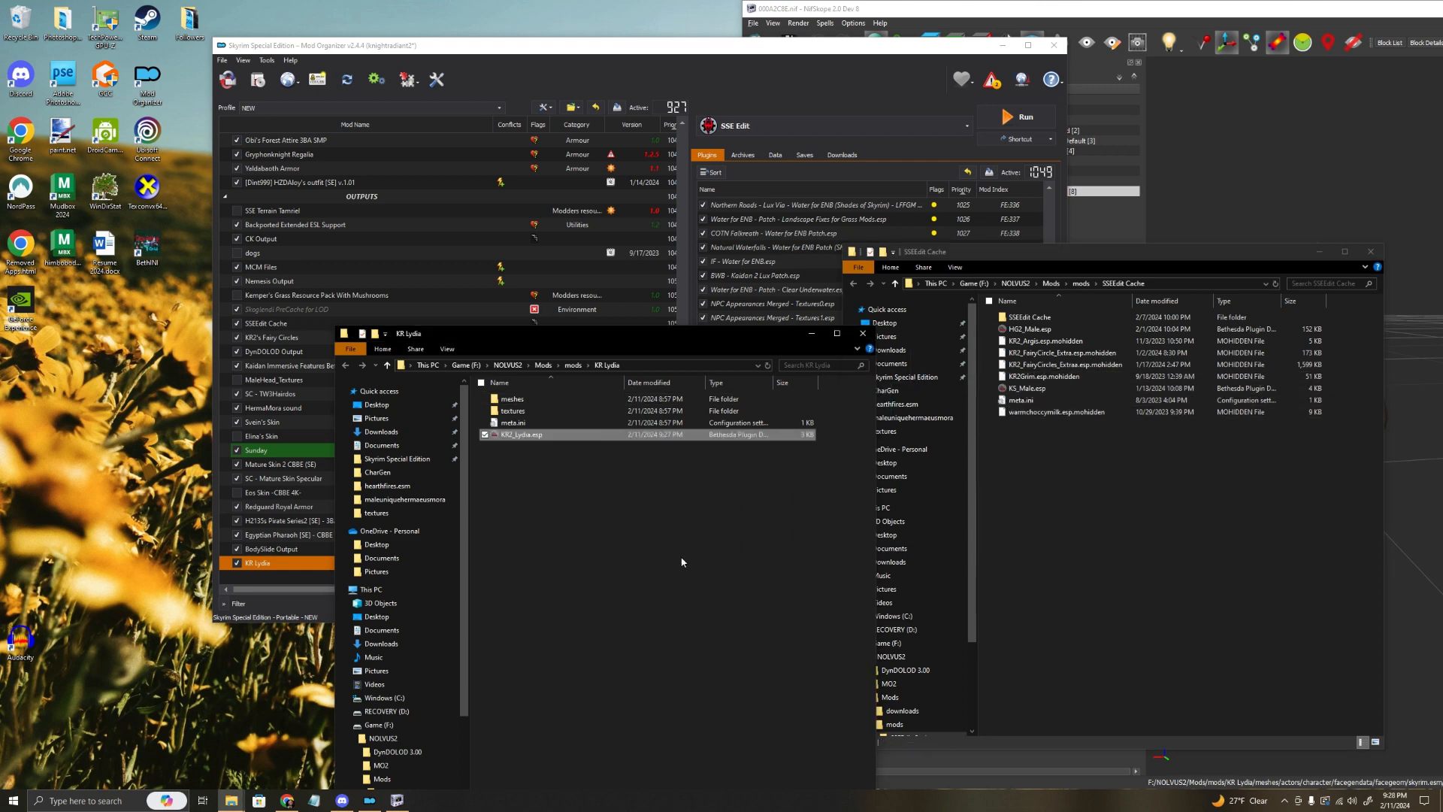
{"action": "left_click", "coordinate": [1370, 251]}
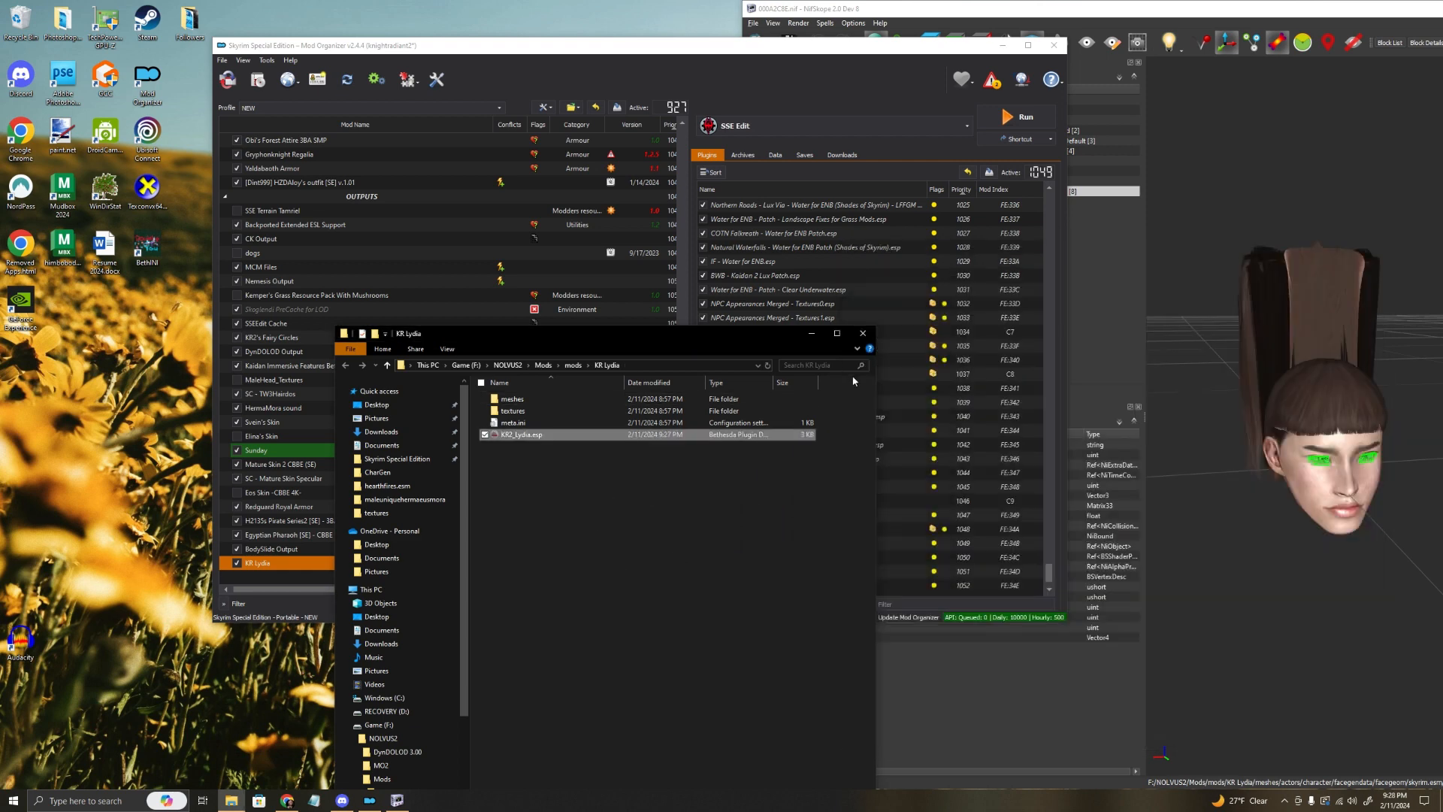
{"action": "left_click", "coordinate": [858, 339]}
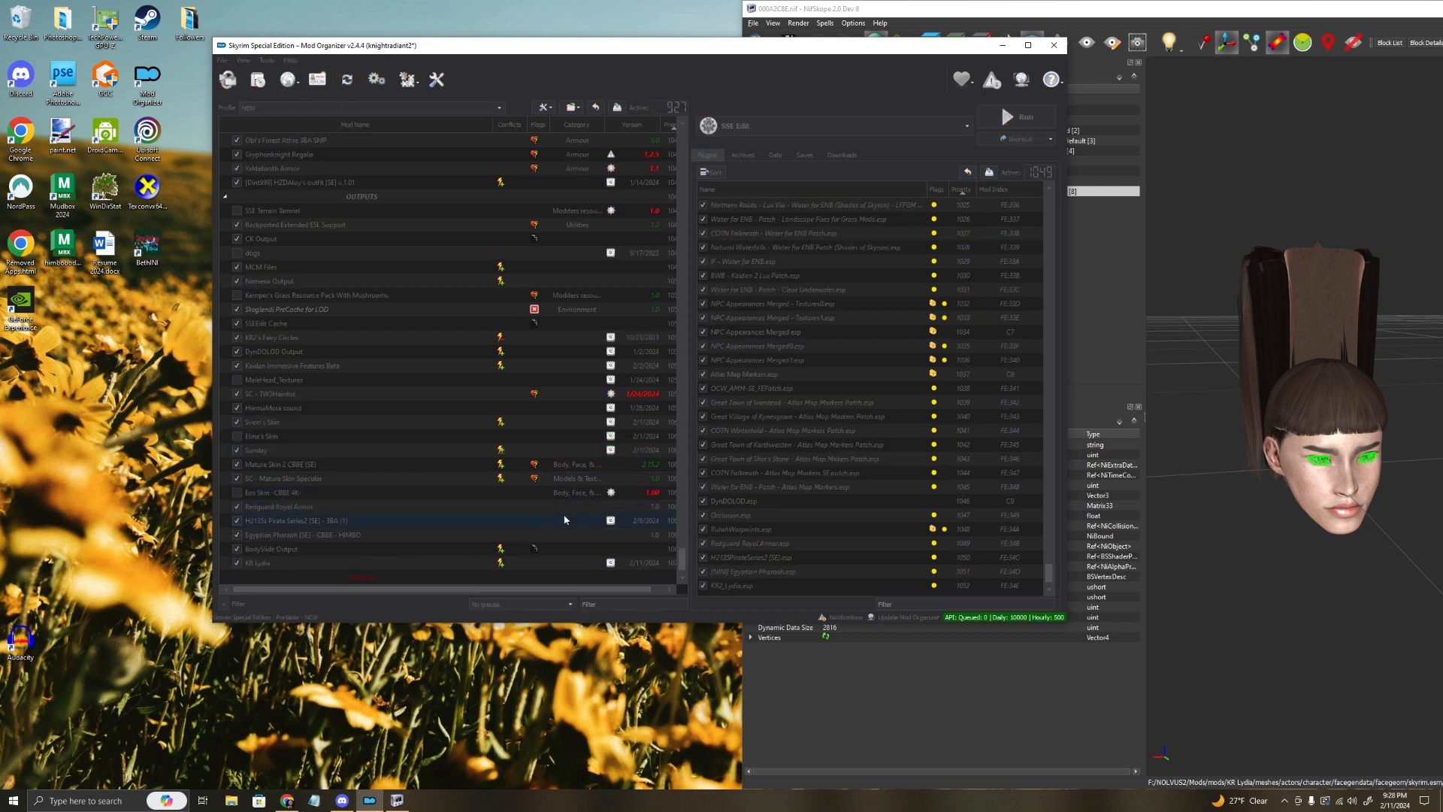
Step: Check the file trees of the KR Lydia and SSEEdit Cache mods for the moved KR2_Lydia.esp
{"action": "left_click", "coordinate": [278, 564]}
{"action": "double_click", "coordinate": [278, 564]}
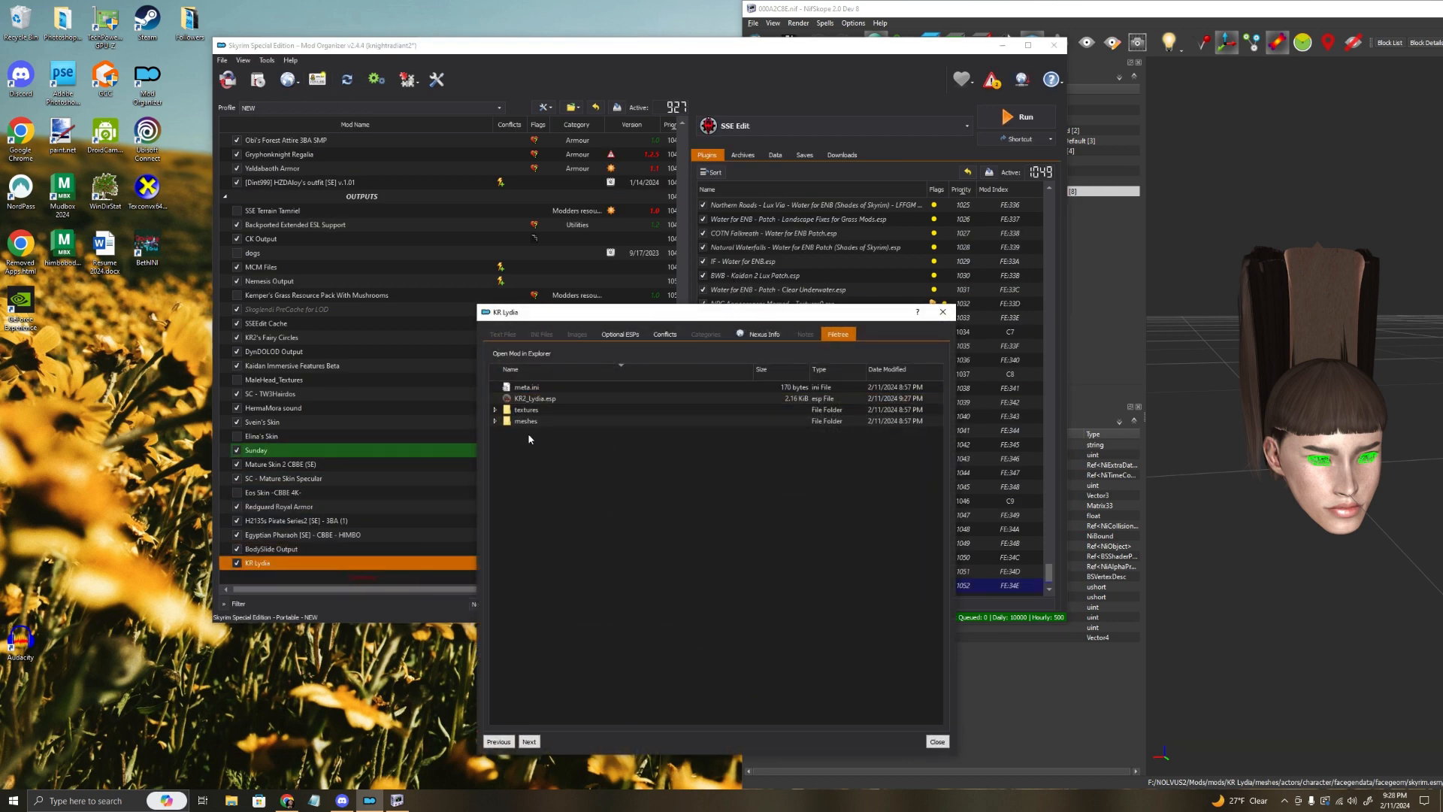
{"action": "left_click", "coordinate": [943, 311]}
{"action": "left_click", "coordinate": [271, 324]}
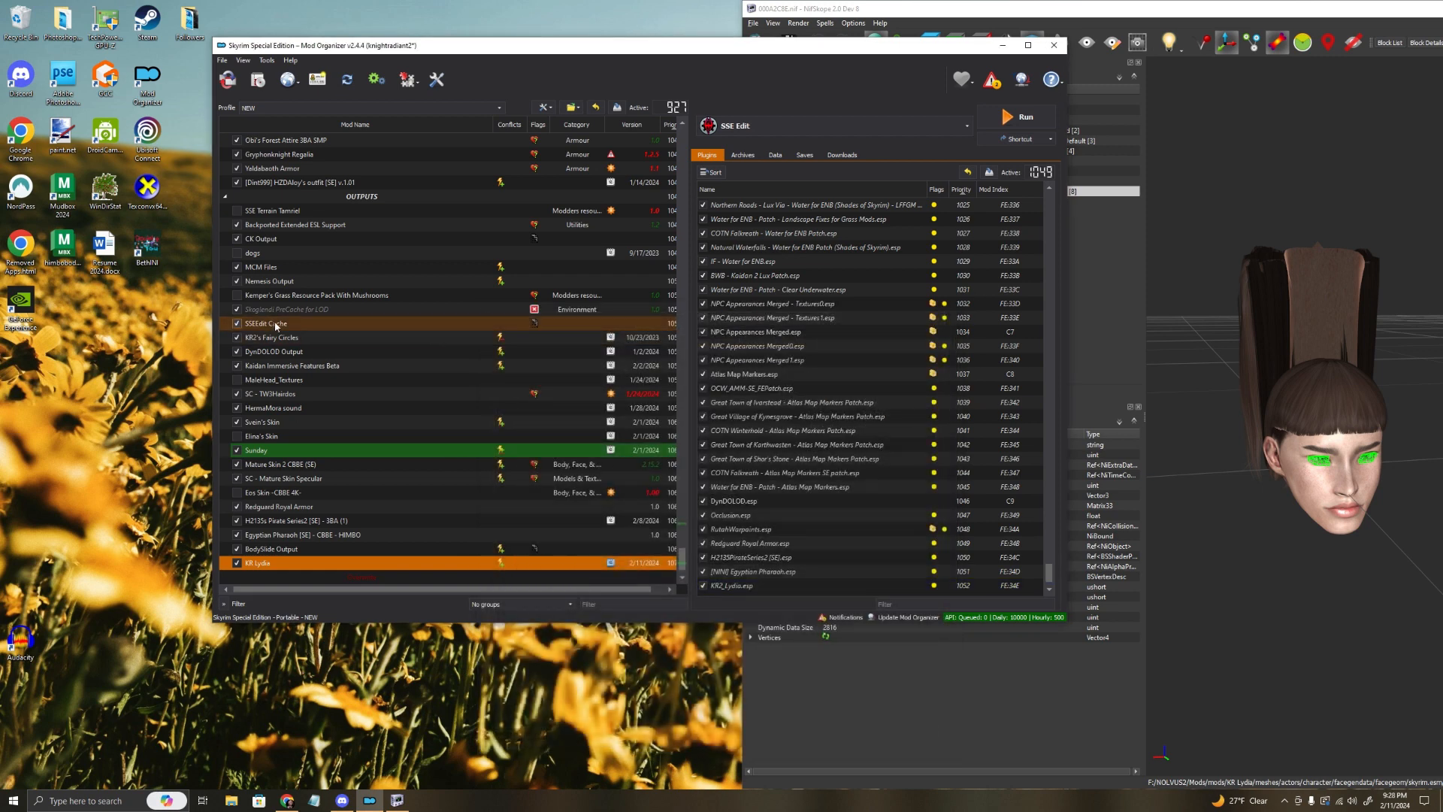
{"action": "double_click", "coordinate": [270, 323]}
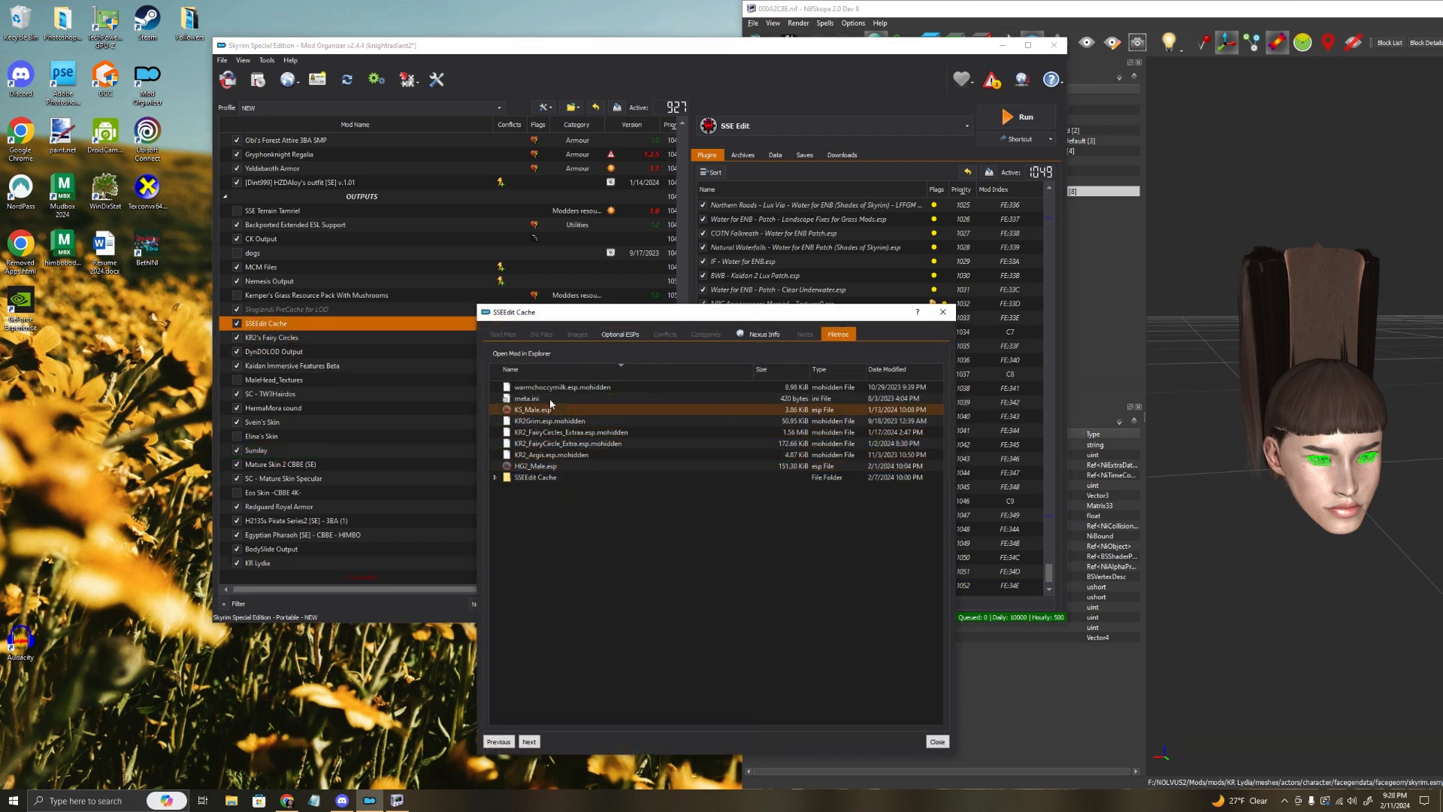
{"action": "left_click", "coordinate": [943, 320]}
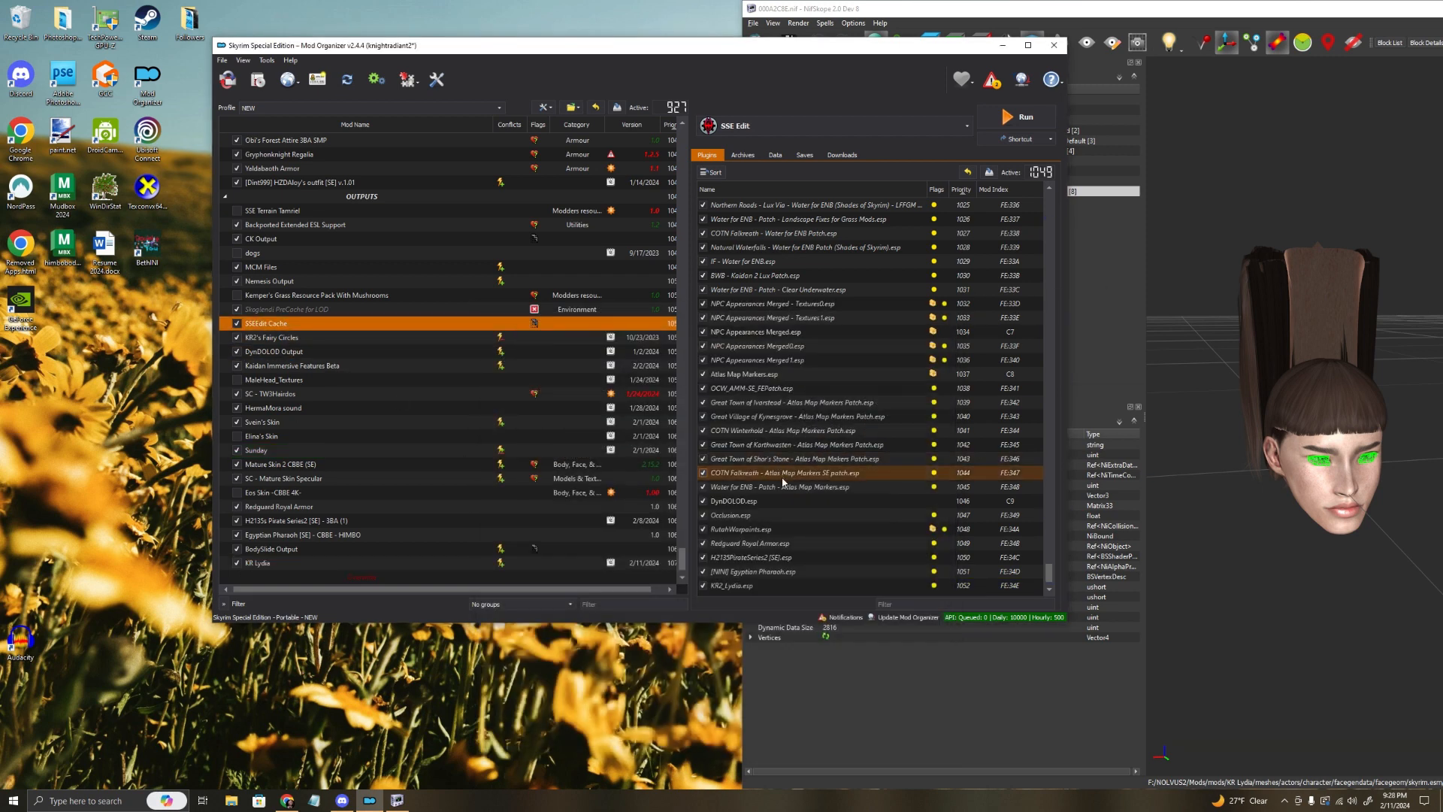
Step: Run LOOT from Mod Organizer to update the masterlist and sort the plugin load order, and close it
{"action": "left_click", "coordinate": [768, 127]}
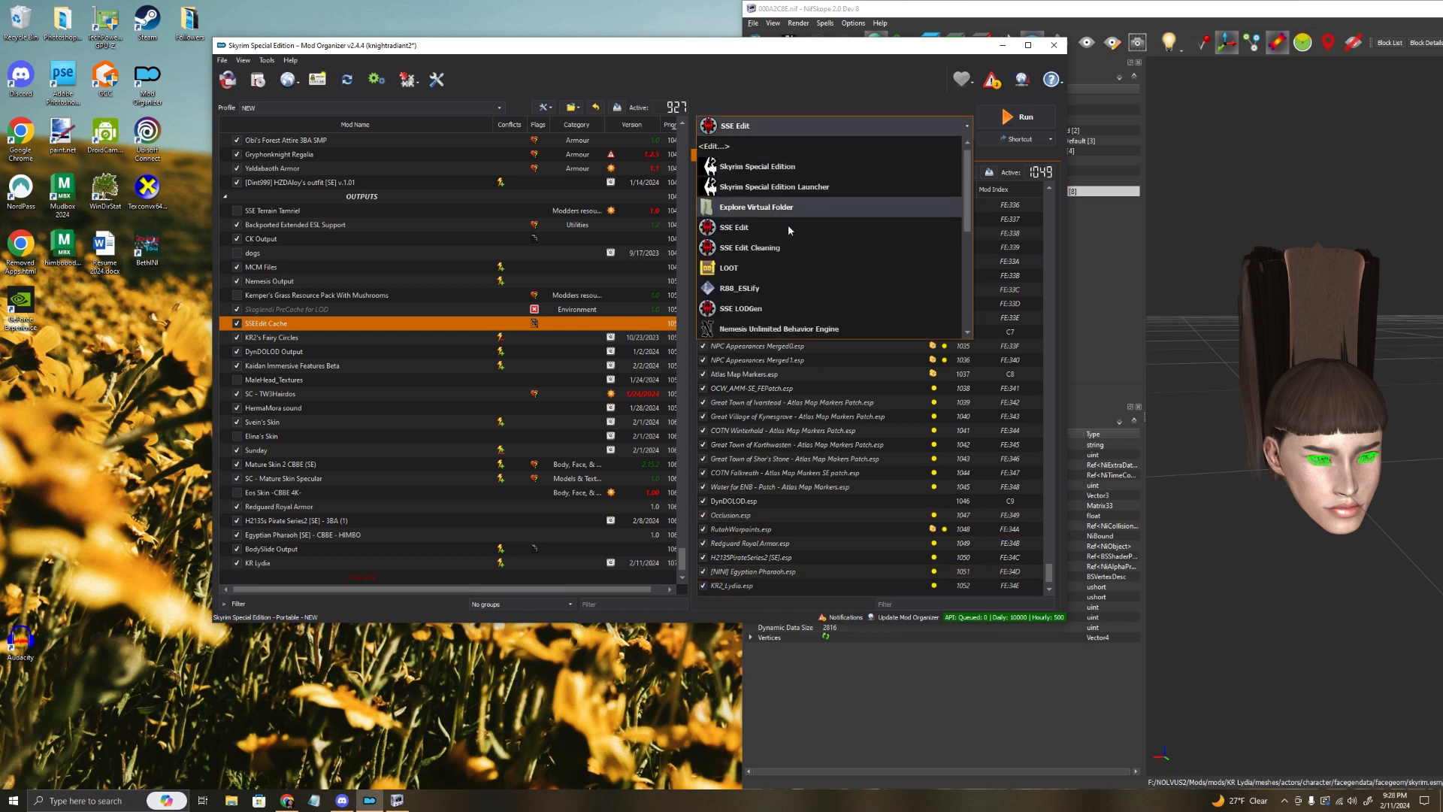
{"action": "left_click", "coordinate": [729, 269]}
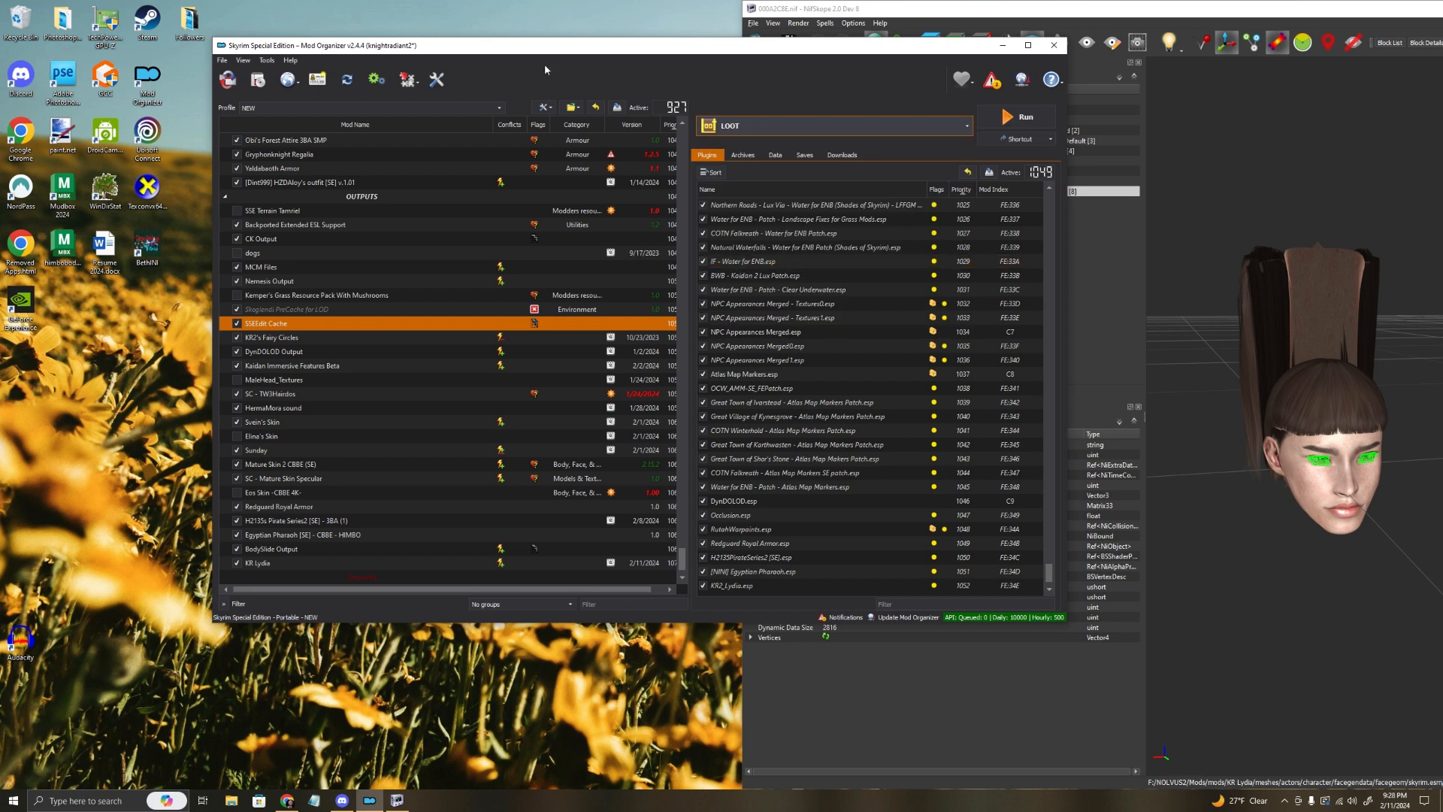
{"action": "left_click", "coordinate": [1023, 117]}
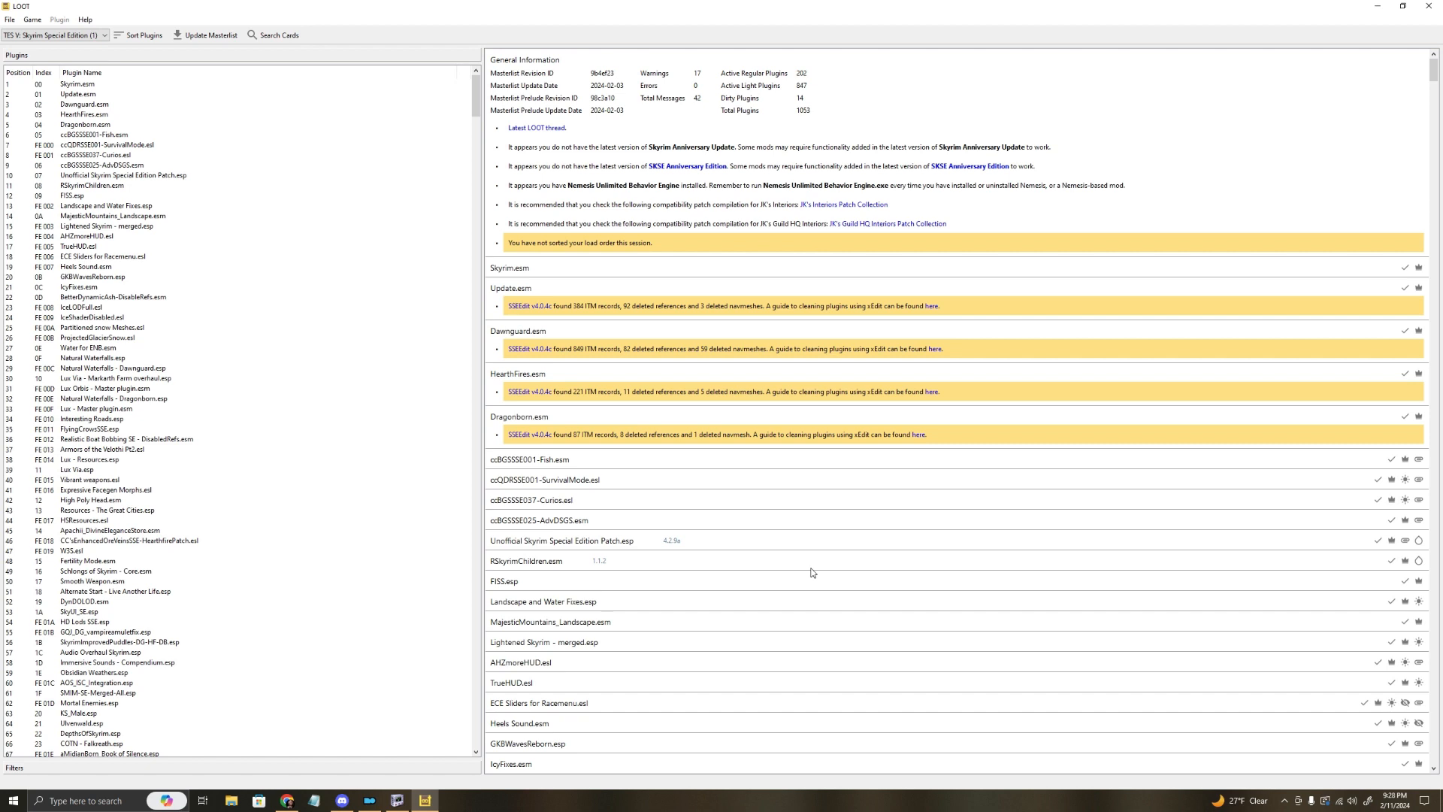
{"action": "left_click", "coordinate": [149, 35]}
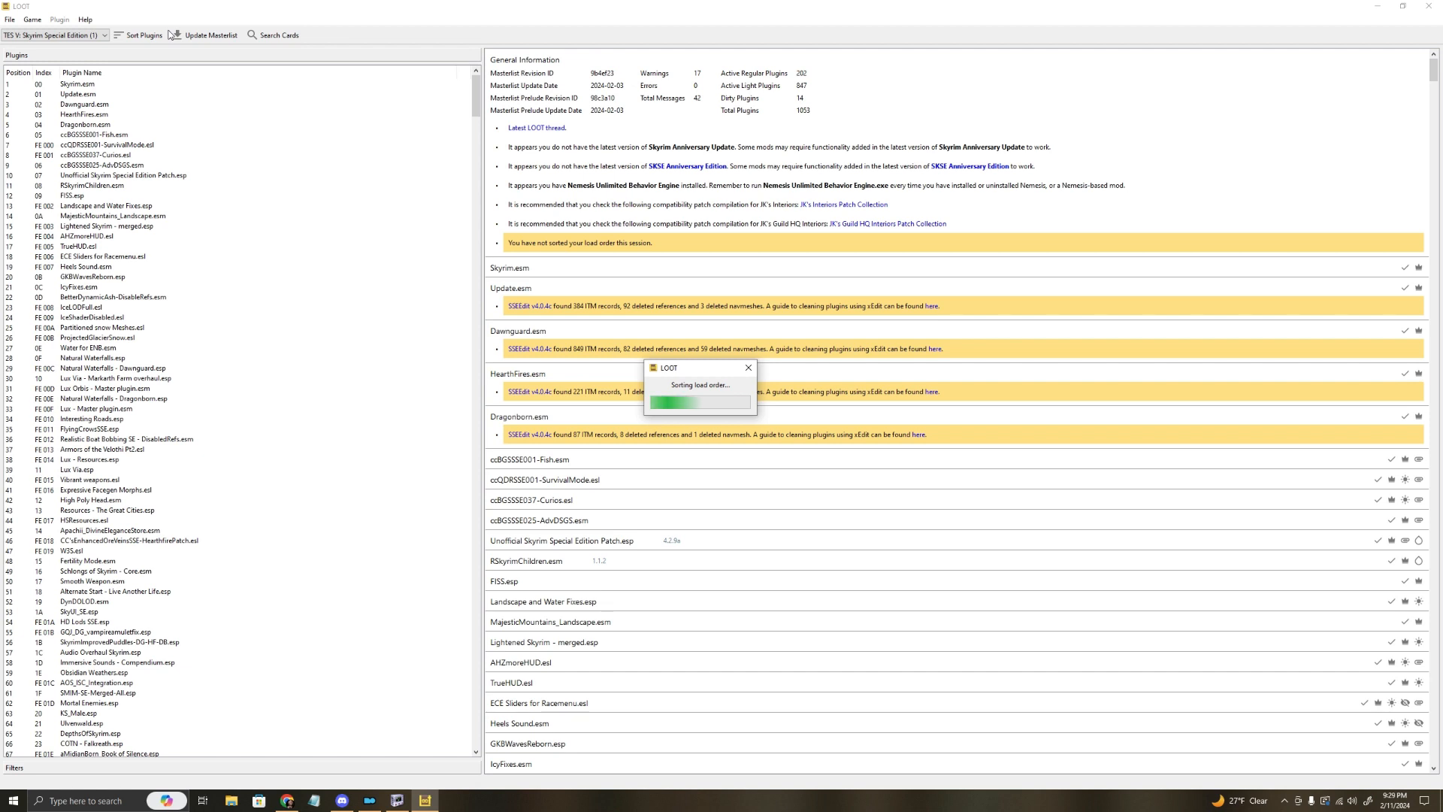
{"action": "left_click", "coordinate": [182, 41]}
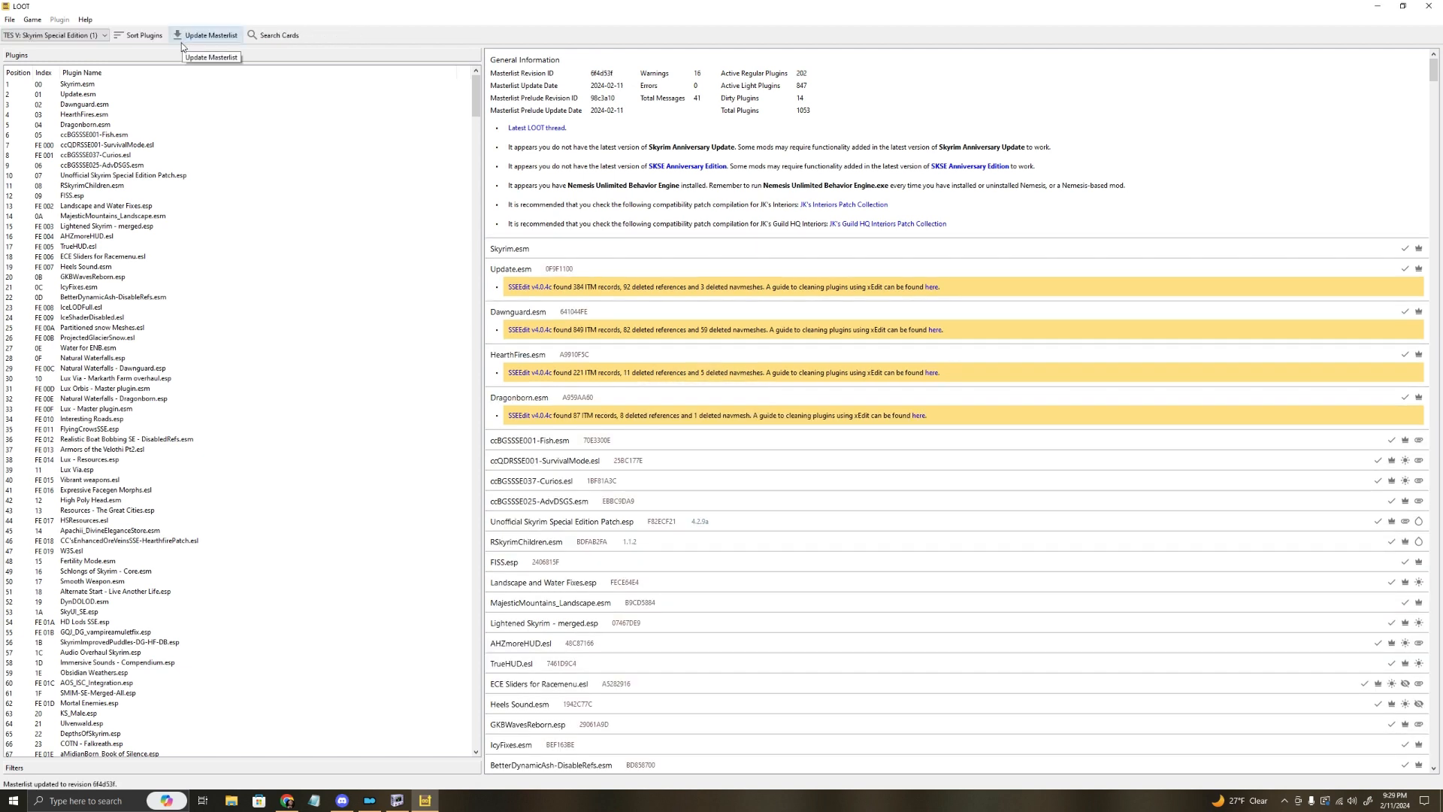
{"action": "left_click", "coordinate": [1428, 6]}
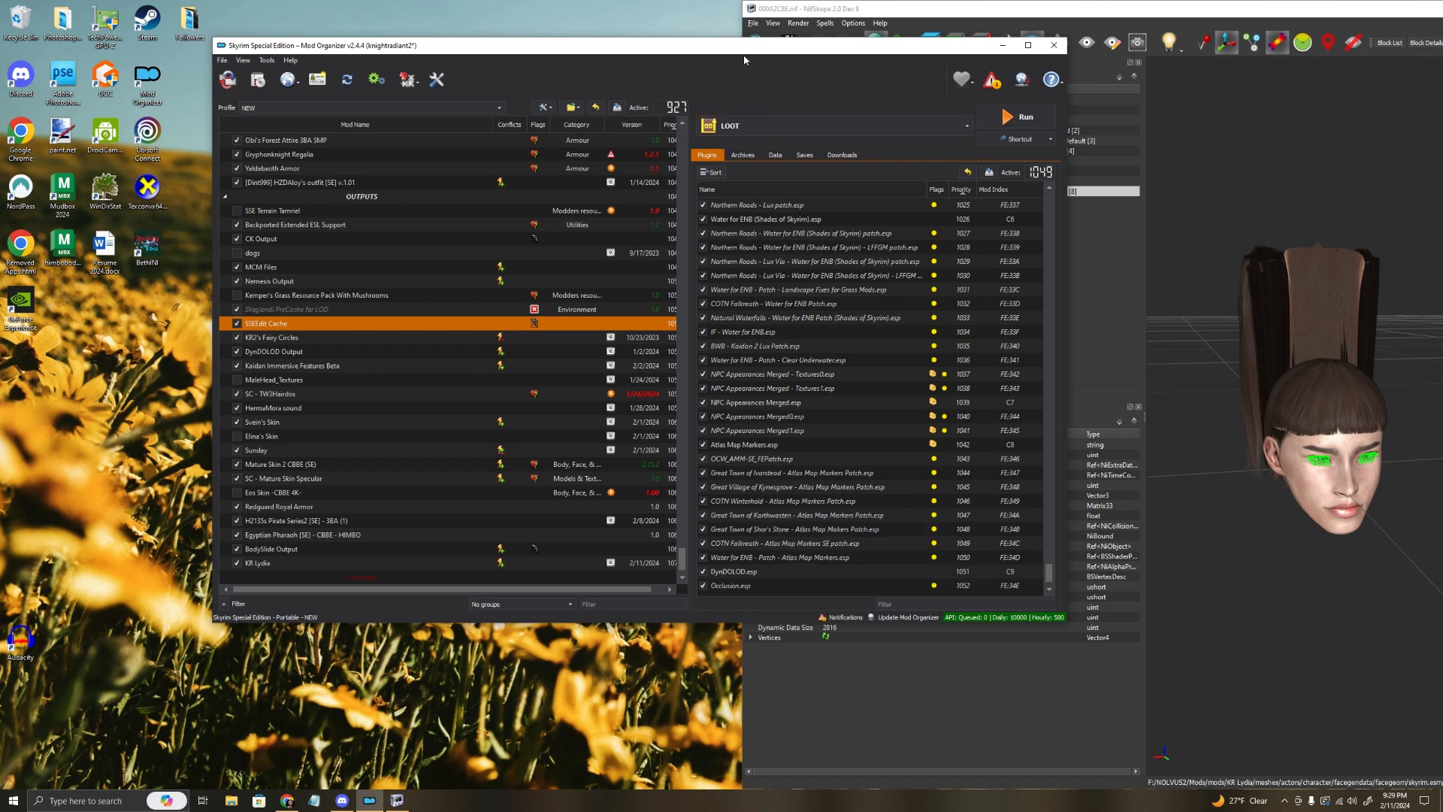
Step: Launch Skyrim through SKSE from Mod Organizer and close the NifSkope window
{"action": "left_click_drag", "start_coordinate": [743, 56], "coordinate": [702, 109]}
{"action": "left_click", "coordinate": [827, 178]}
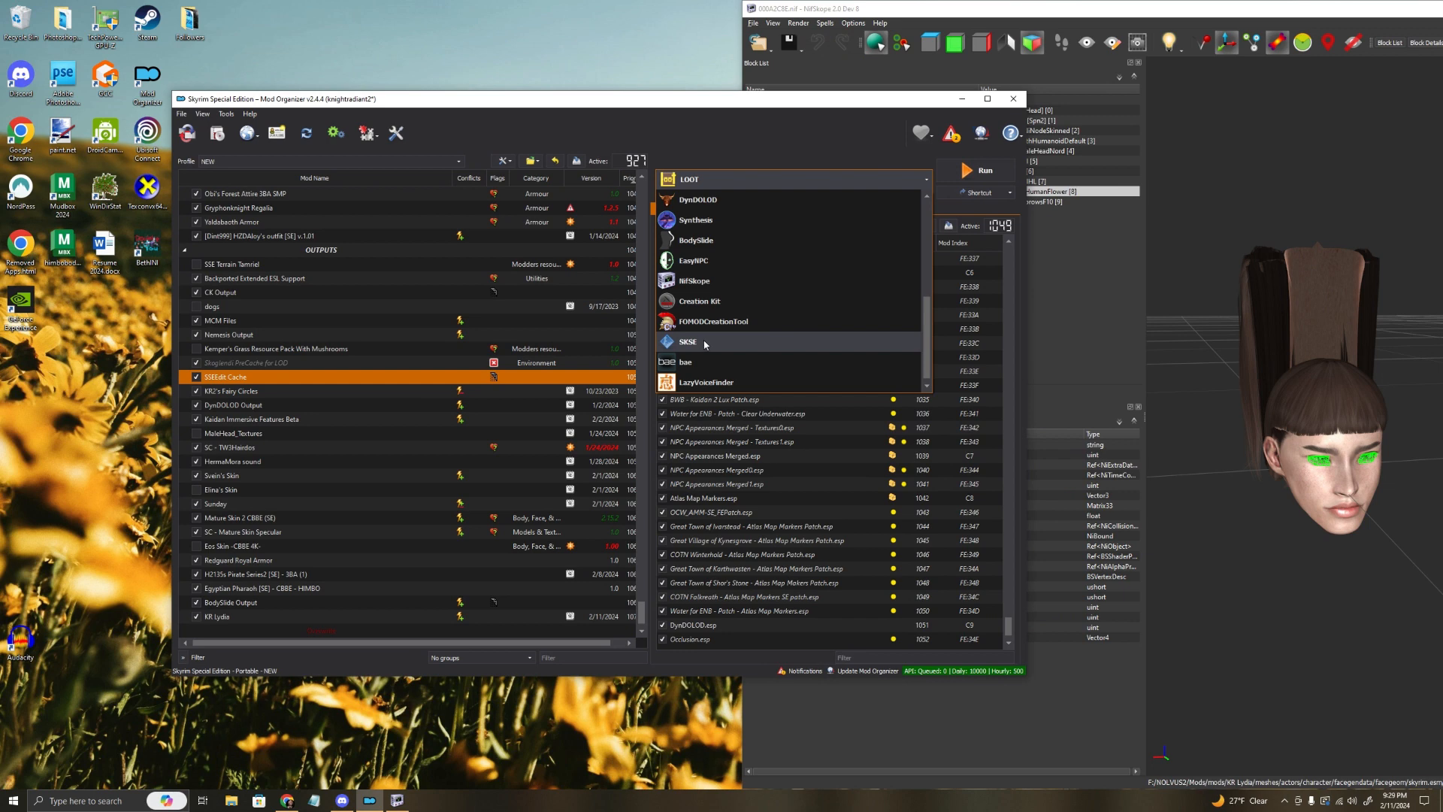
{"action": "left_click", "coordinate": [688, 342]}
{"action": "left_click", "coordinate": [970, 172]}
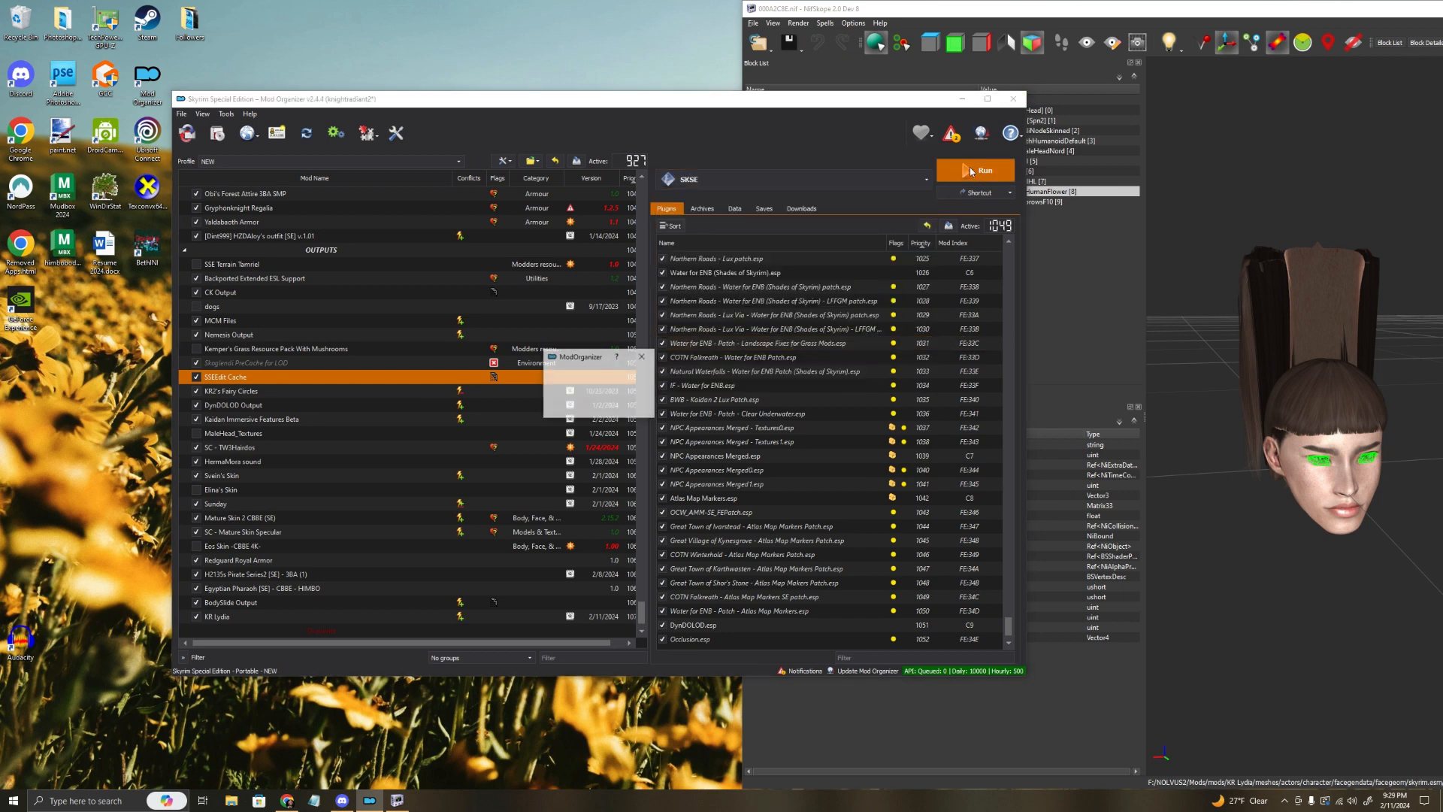
{"action": "left_click_drag", "start_coordinate": [1329, 14], "coordinate": [881, 32]}
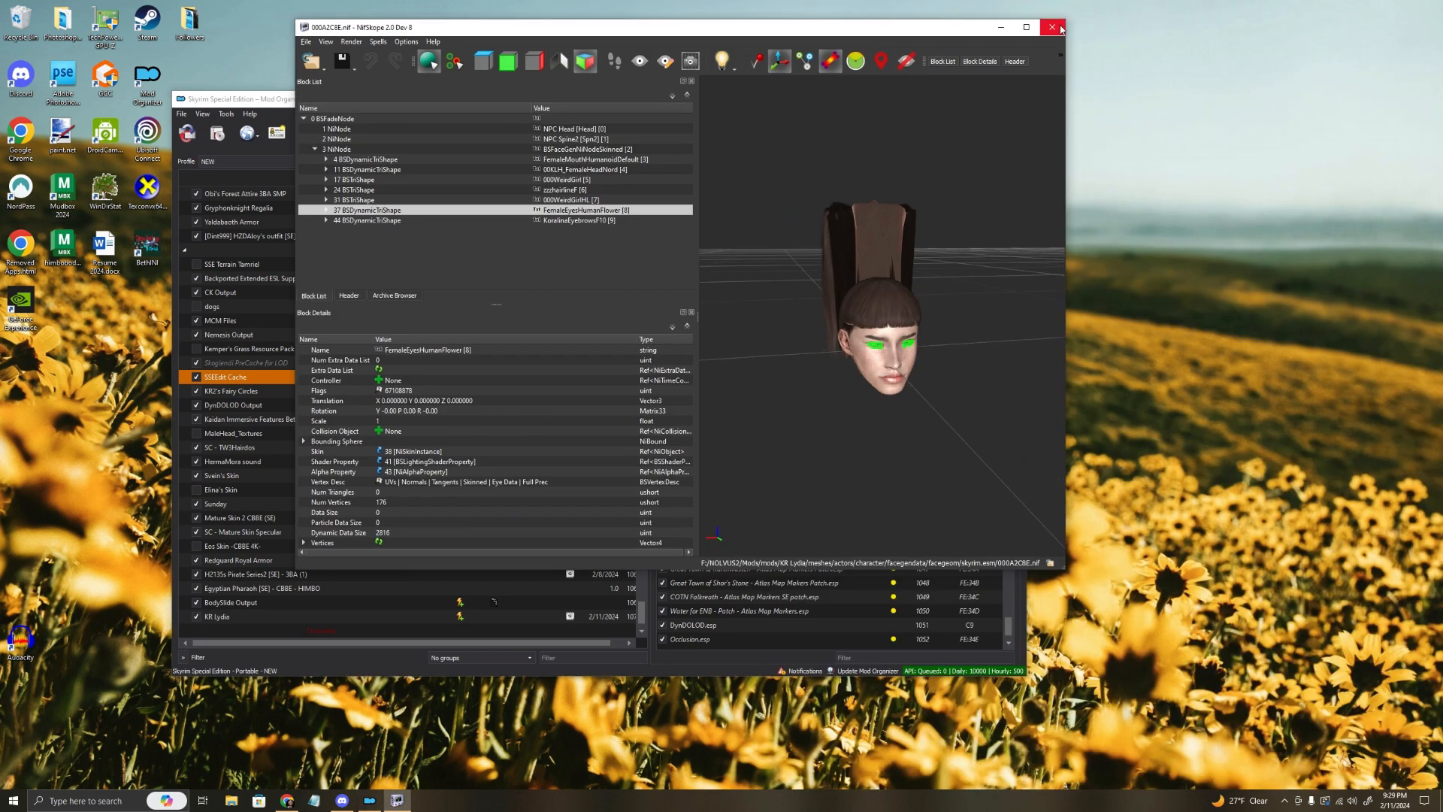
{"action": "left_click", "coordinate": [1053, 27]}
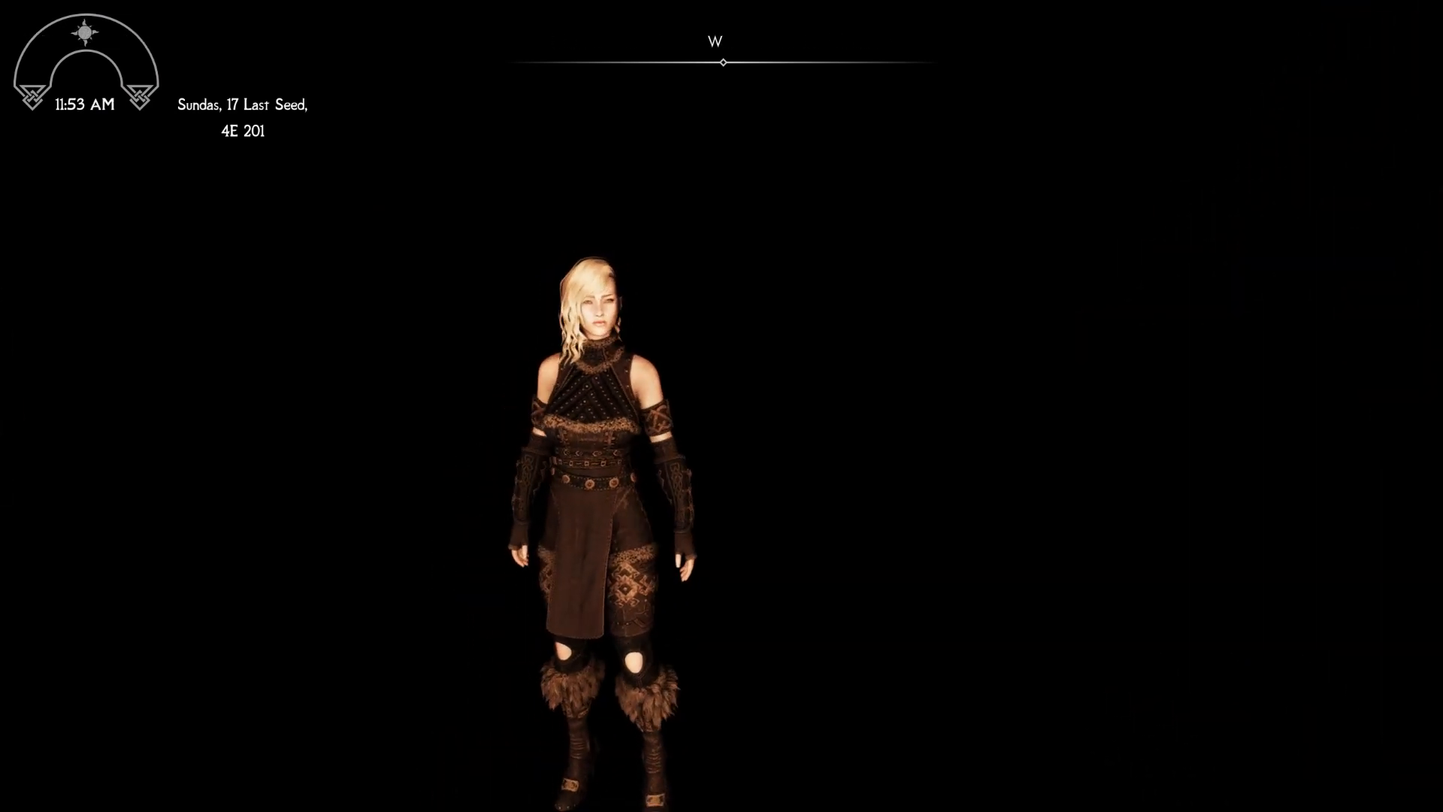
{"action": "scroll", "coordinate": [722, 406], "scroll_direction": "up", "scroll_amount": 5}
{"action": "scroll", "coordinate": [722, 406], "scroll_direction": "down", "scroll_amount": 2}
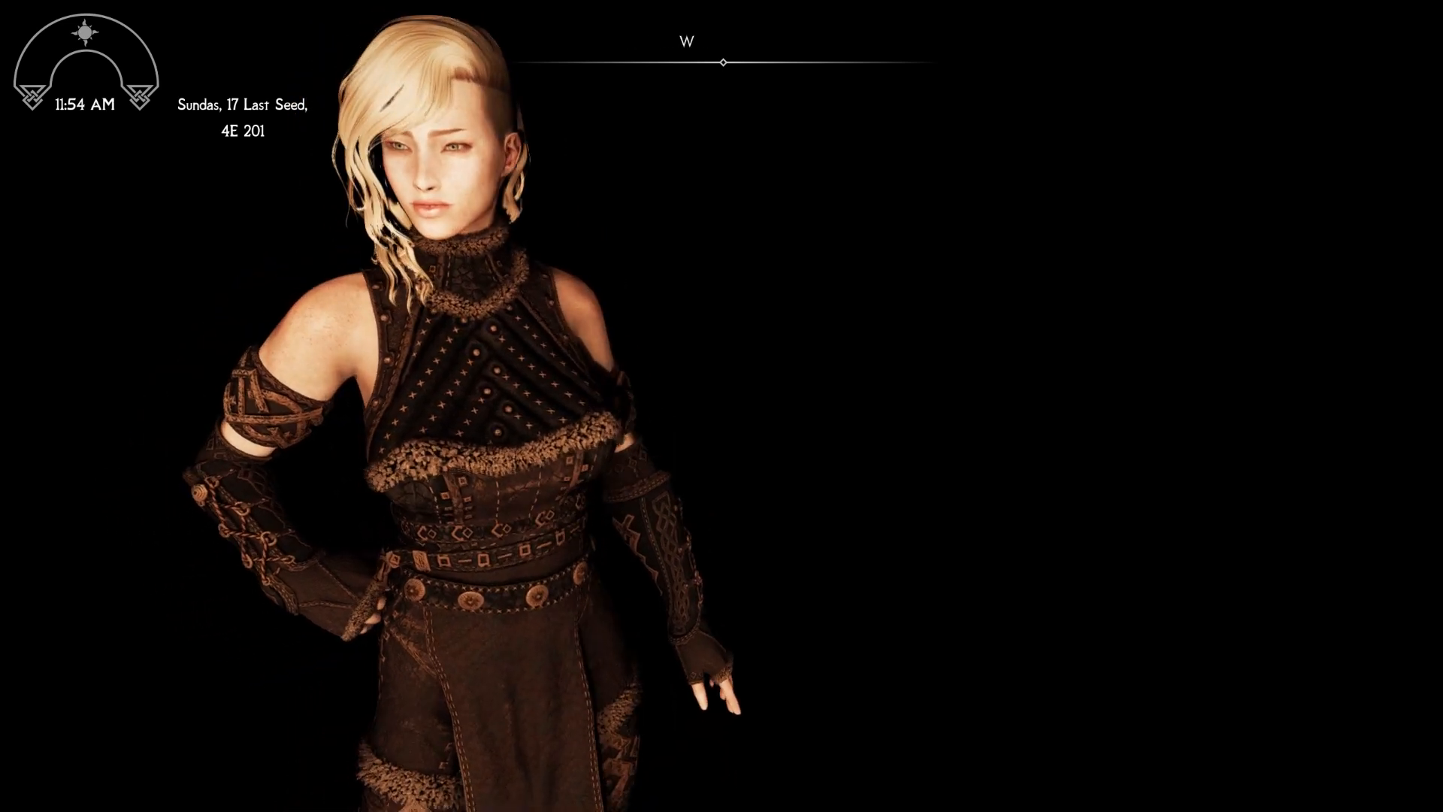
{"action": "scroll", "coordinate": [721, 406], "scroll_direction": "down", "scroll_amount": 4}
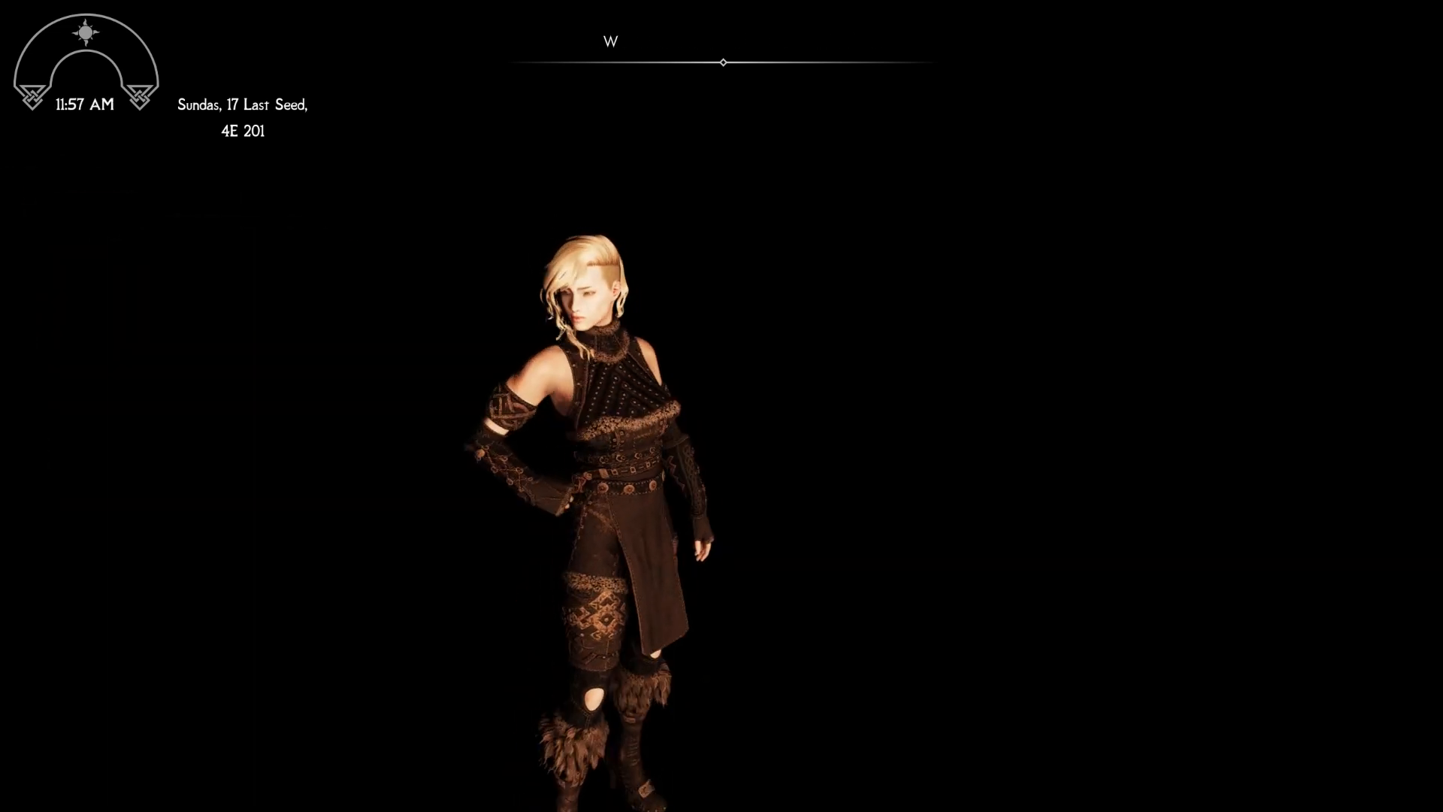
{"action": "key", "text": "w"}
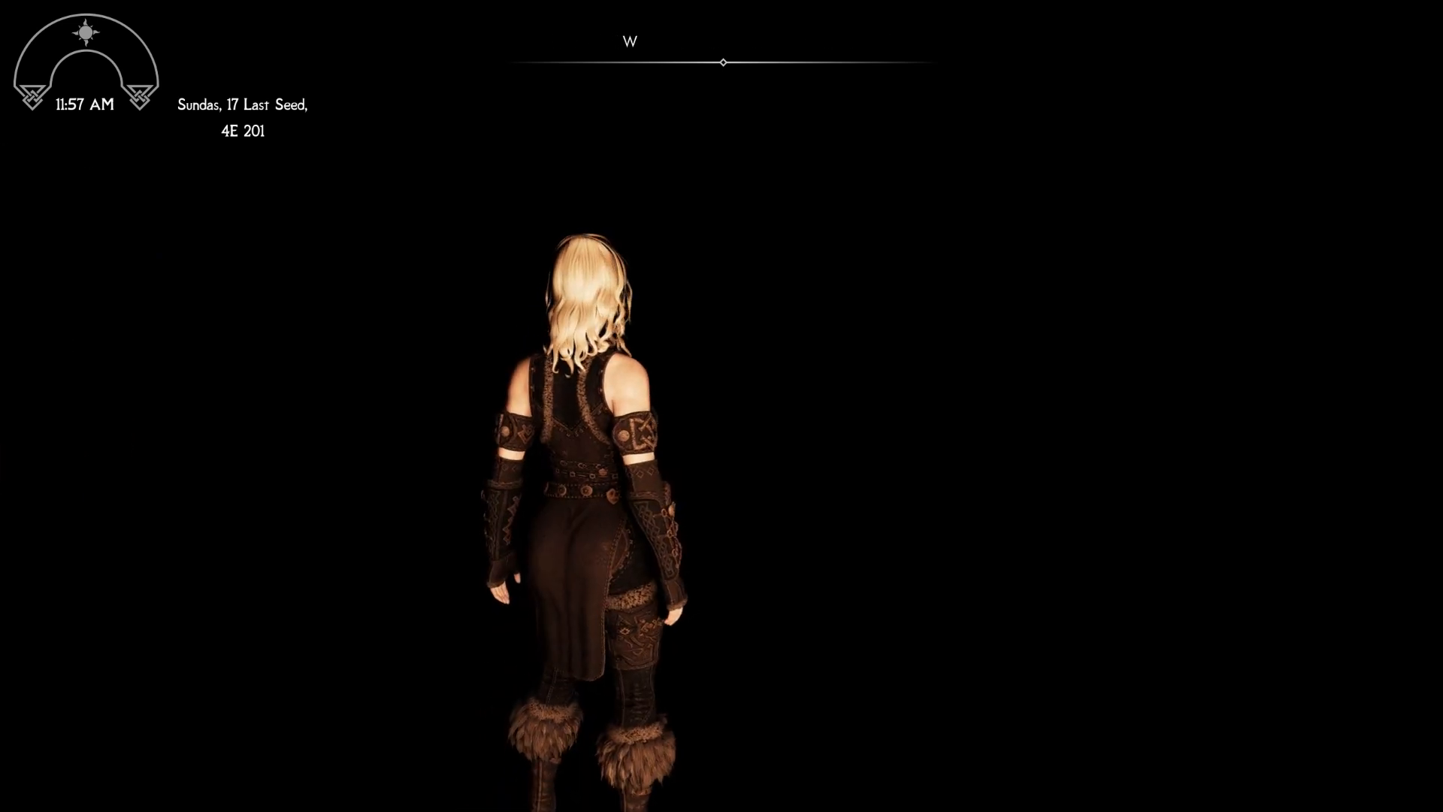
{"action": "key", "text": "s"}
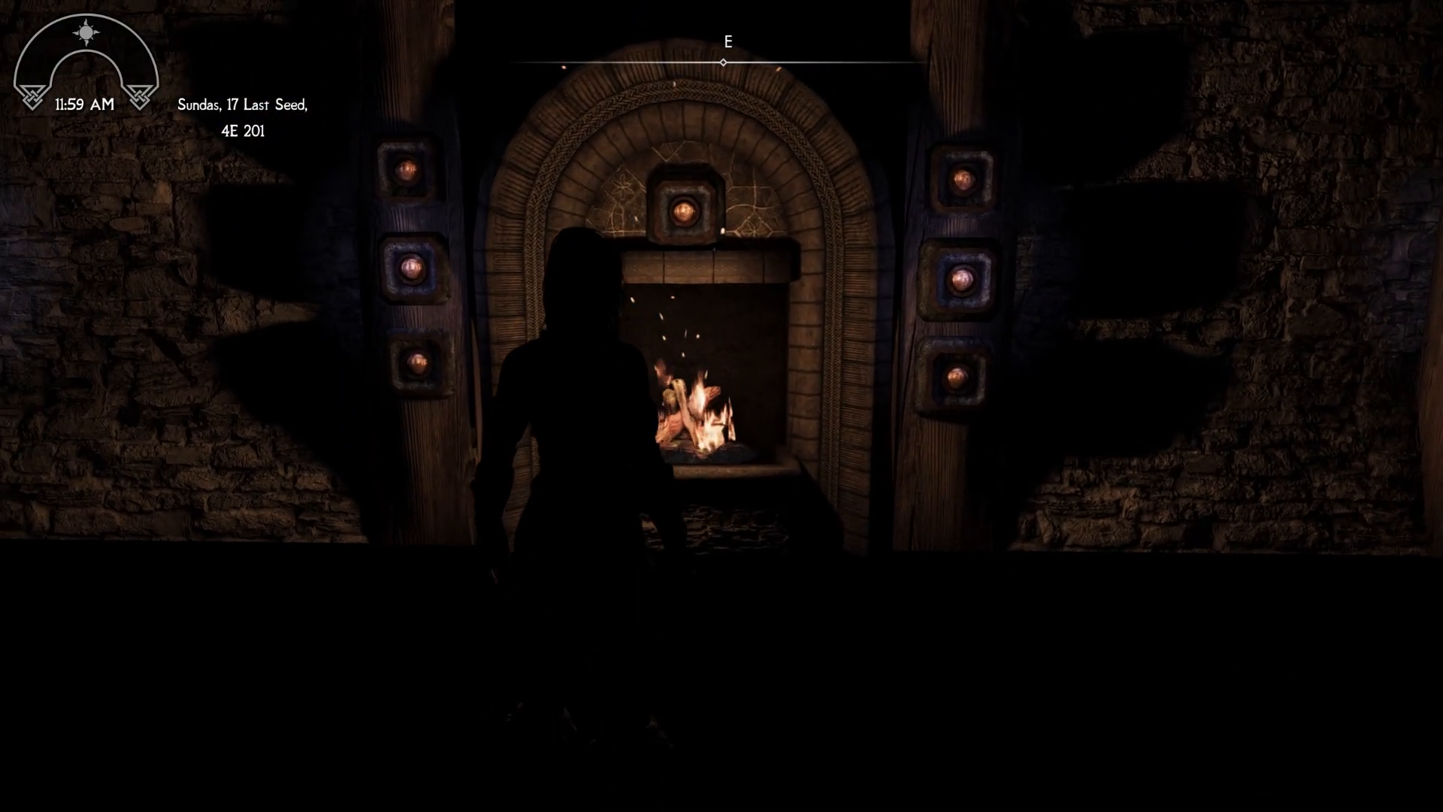
Step: Look up Lydia's ID in the game console with "help lydia" and spawn her using "player.placeatme 000a2c8e 1"
{"action": "key", "text": "f"}
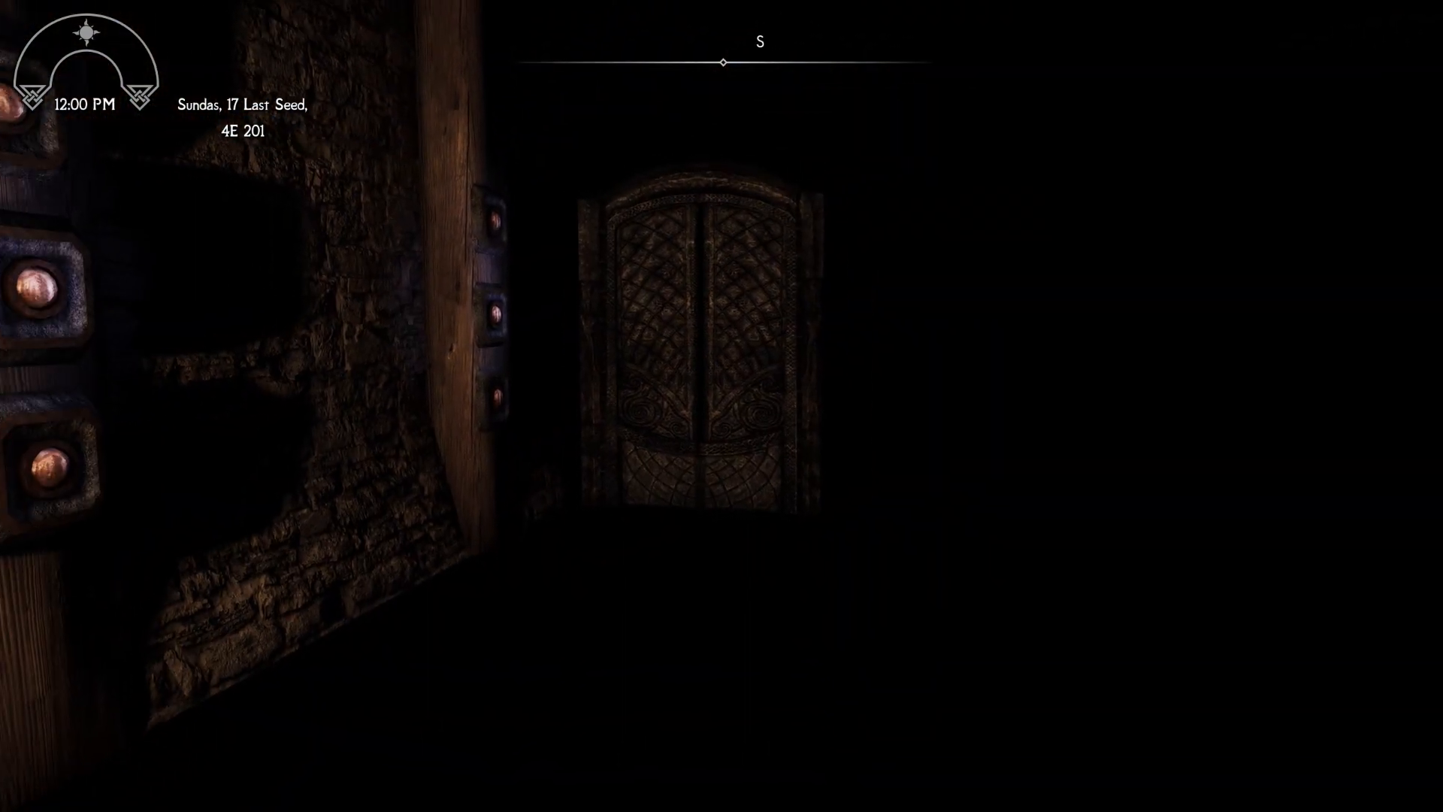
{"action": "key", "text": "grave"}
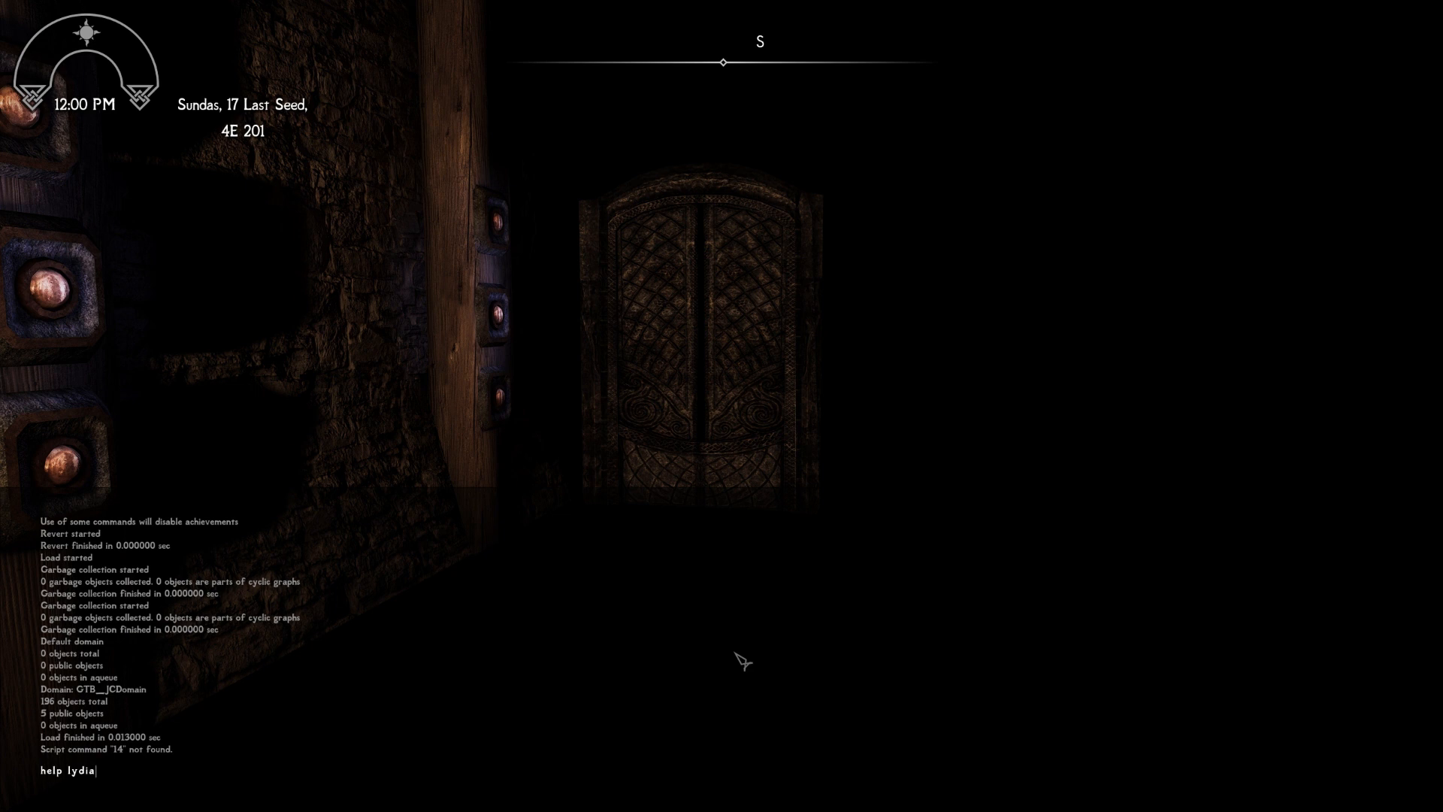
{"action": "key", "text": "Return"}
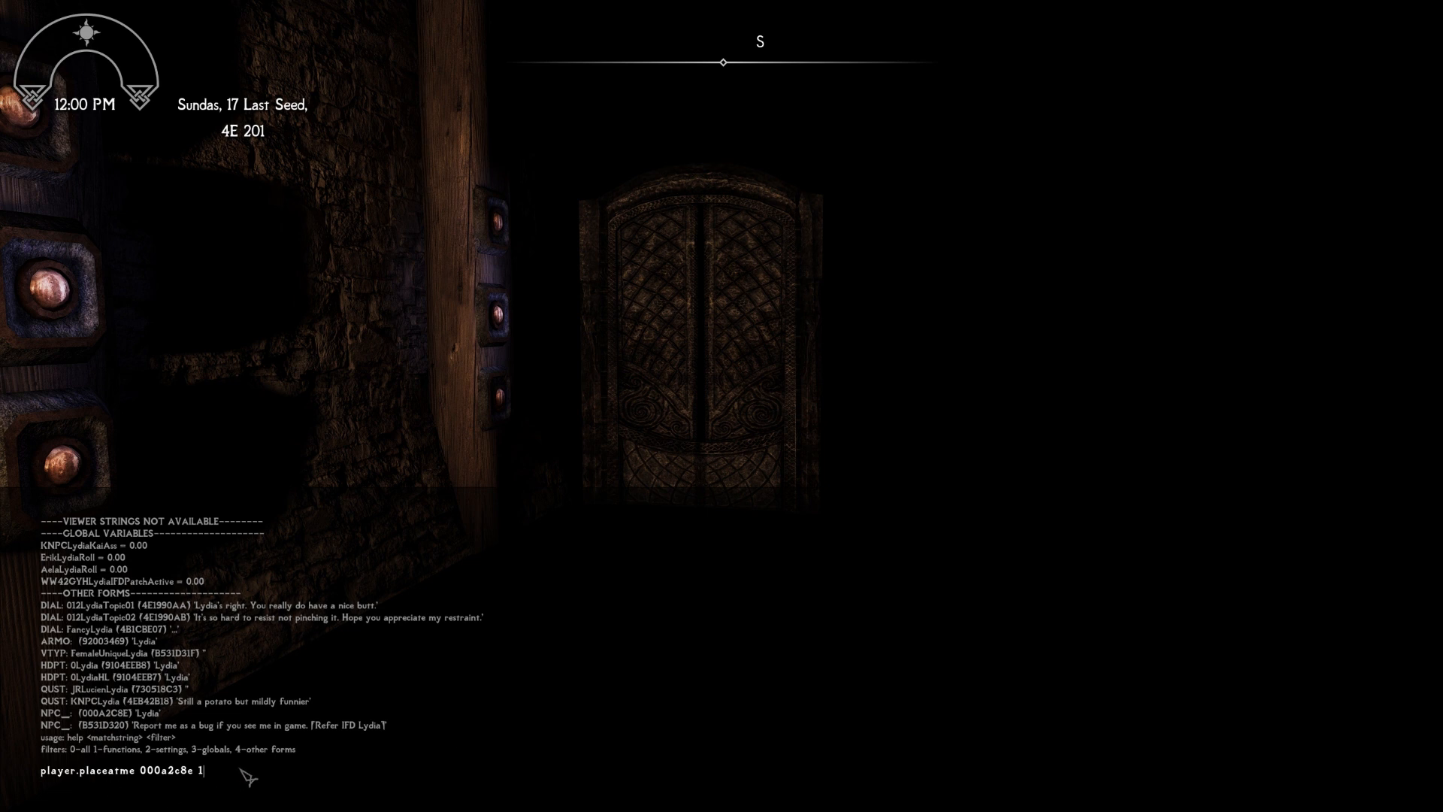
{"action": "key", "text": "Return"}
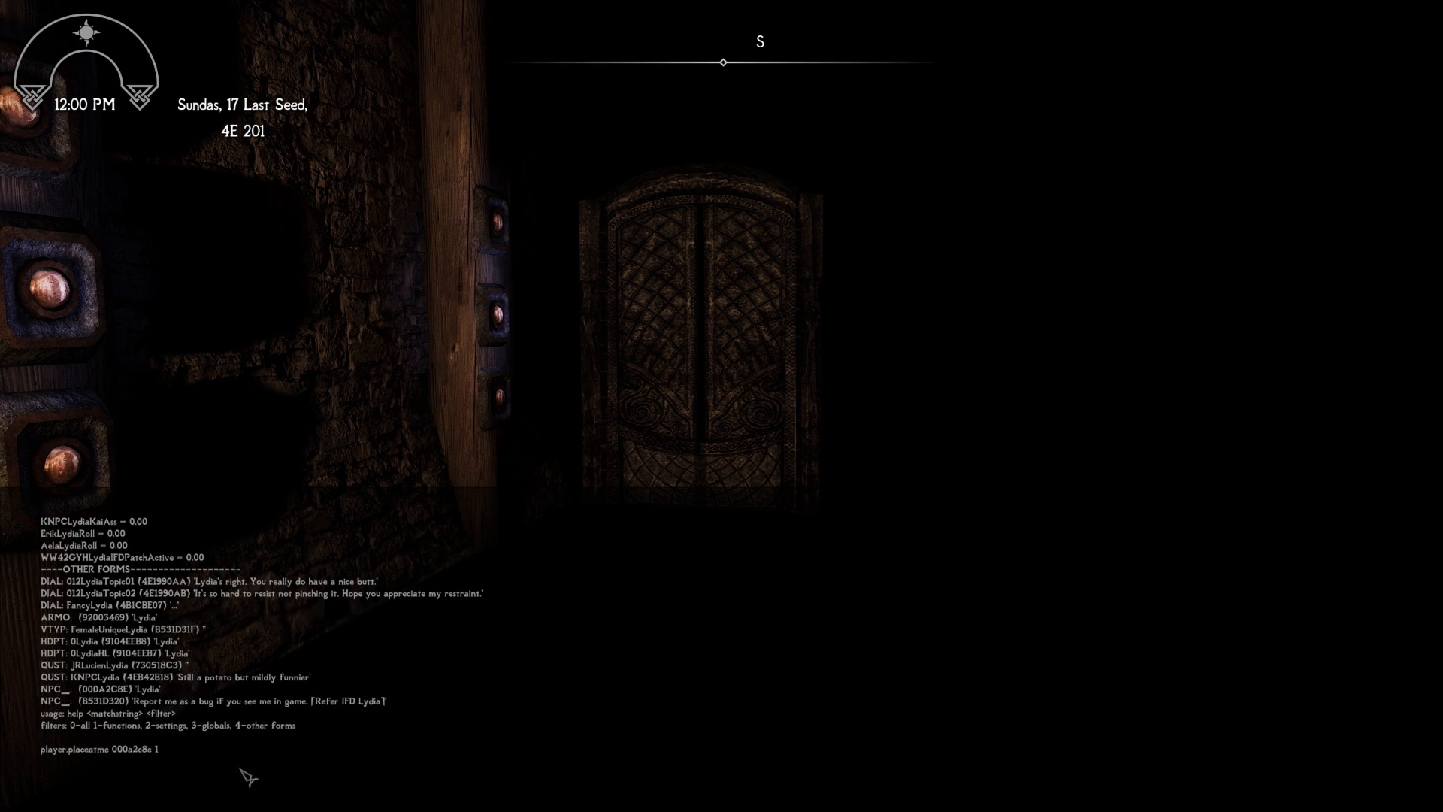
{"action": "key", "text": "grave"}
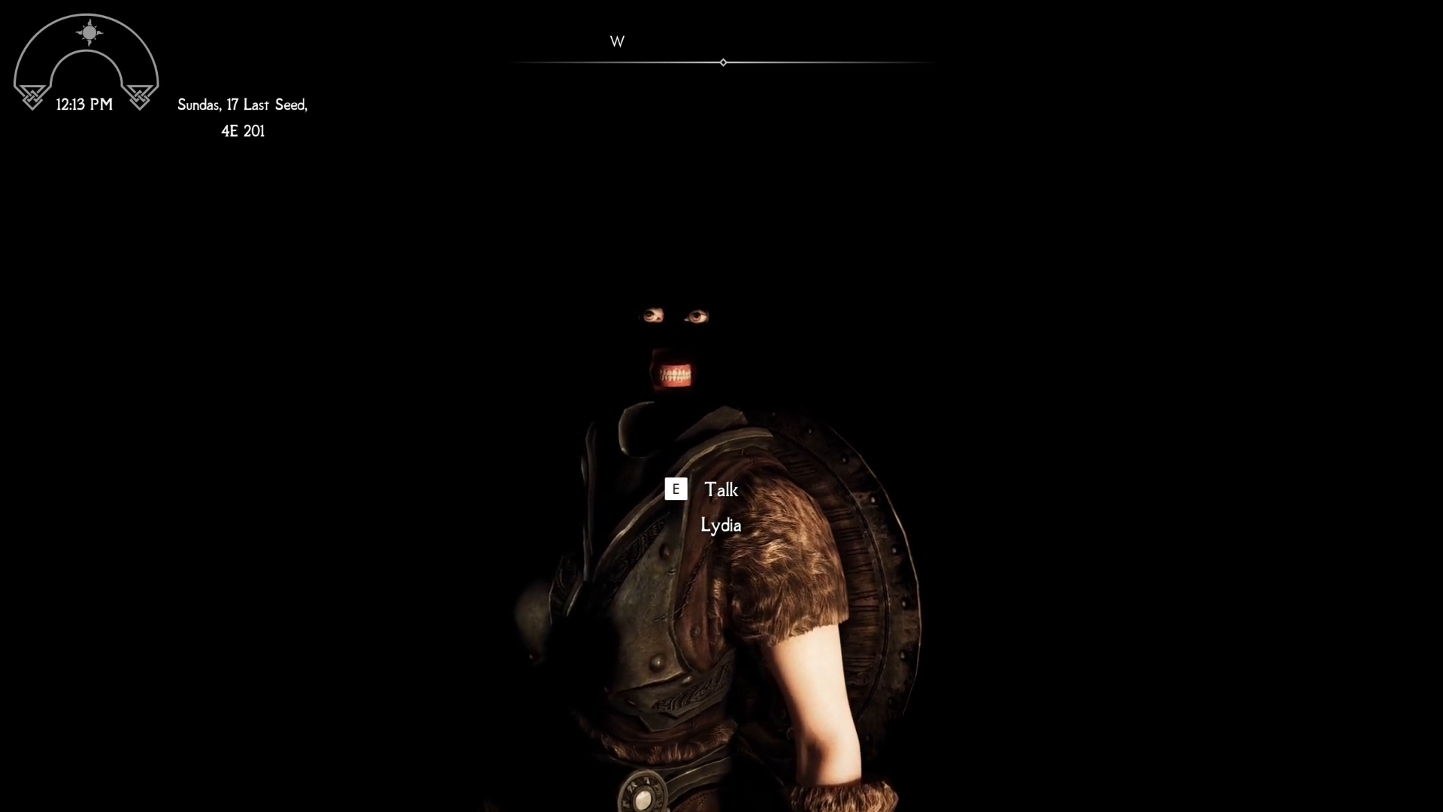
Step: Save the game as a new save and quit to the desktop
{"action": "key", "text": "Escape"}
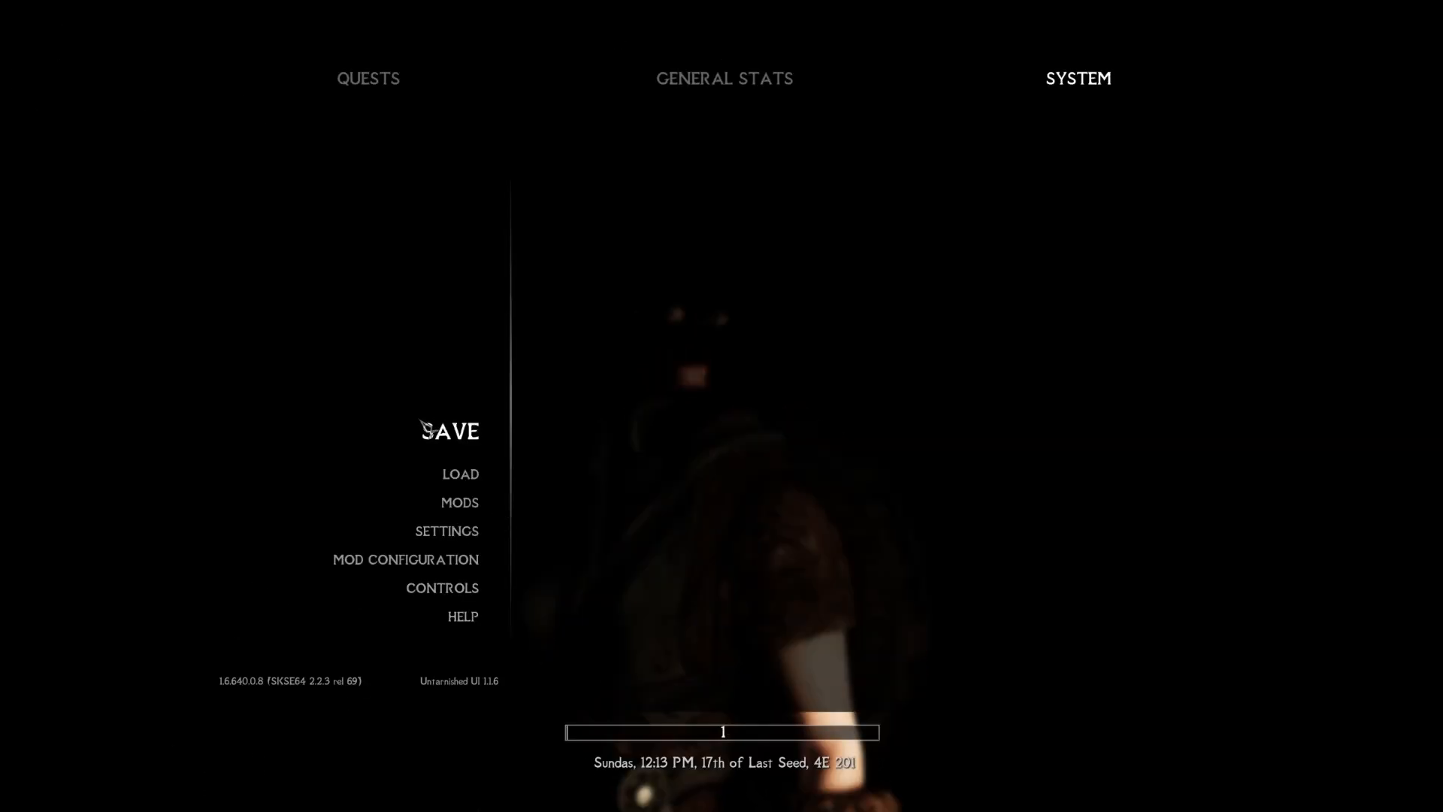
{"action": "left_click", "coordinate": [485, 440]}
{"action": "left_click", "coordinate": [650, 178]}
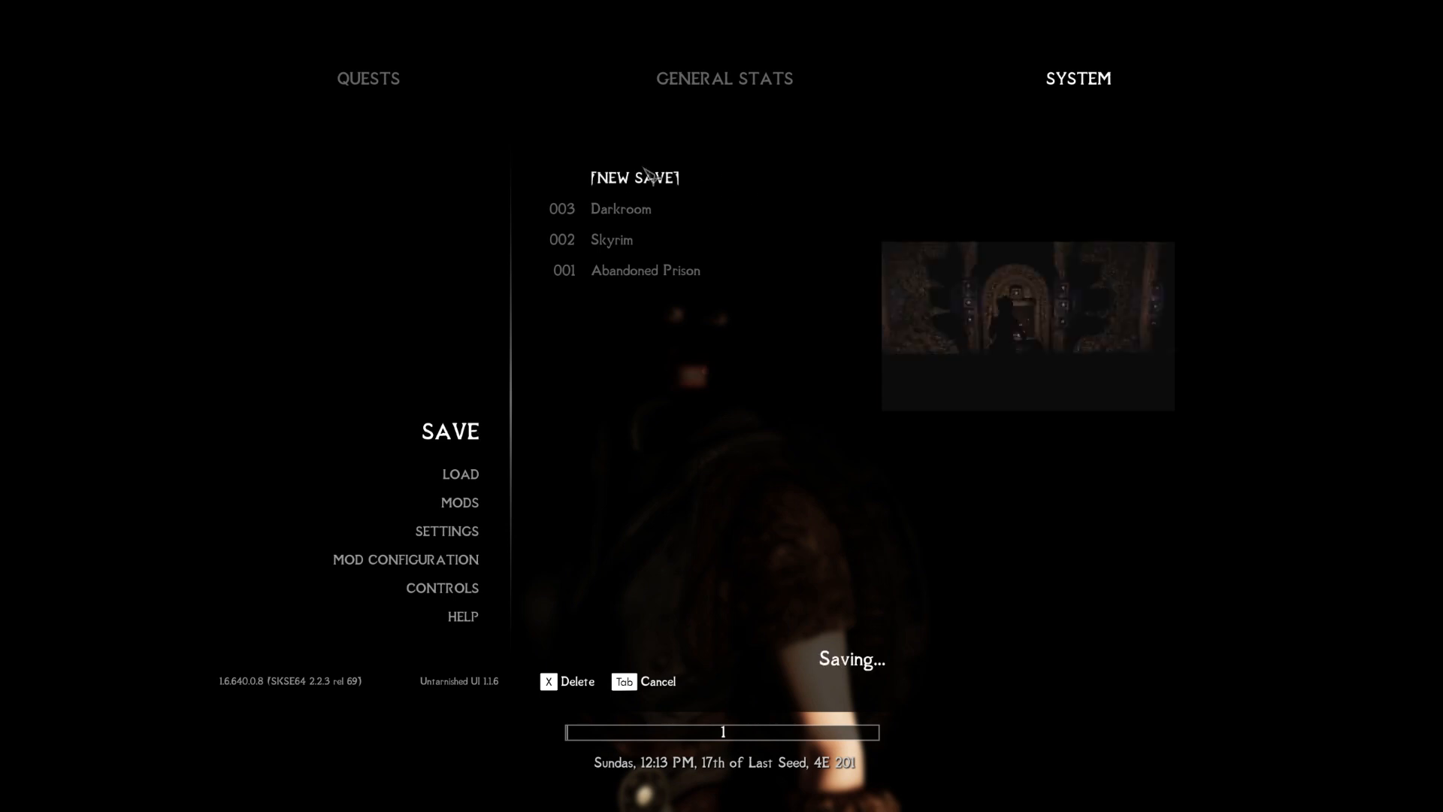
{"action": "key", "text": "Escape"}
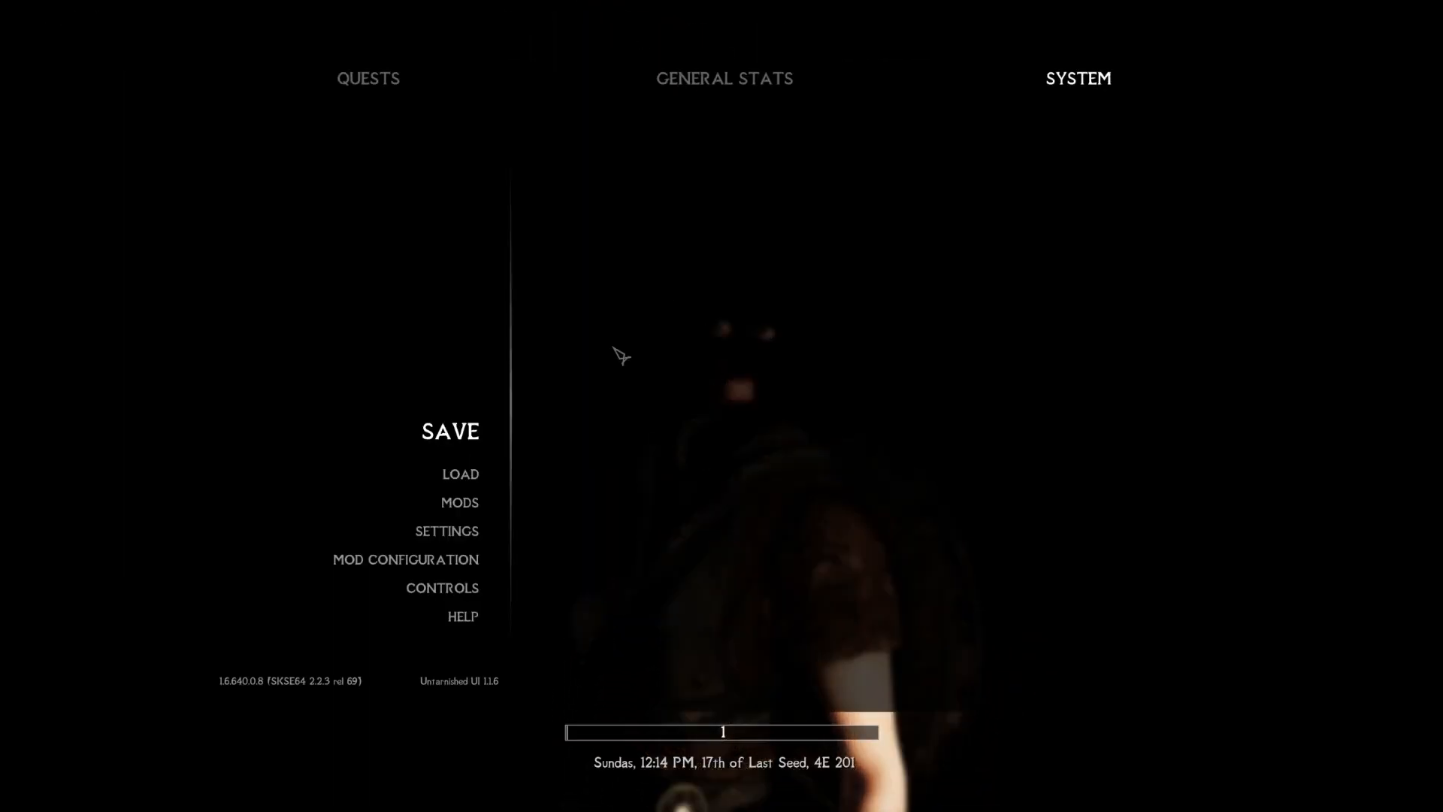
{"action": "left_click", "coordinate": [448, 433]}
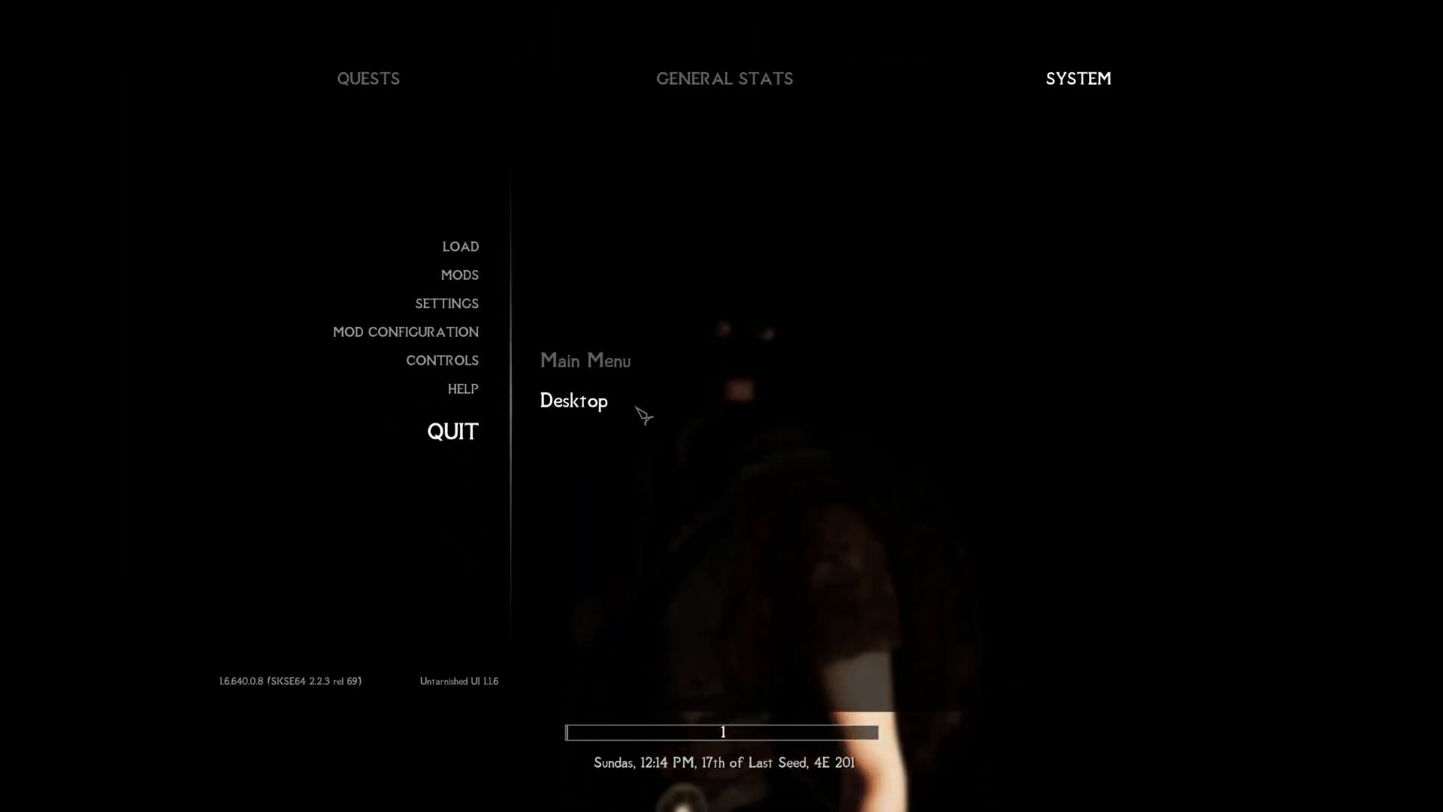
{"action": "left_click", "coordinate": [569, 406]}
{"action": "left_click", "coordinate": [796, 668]}
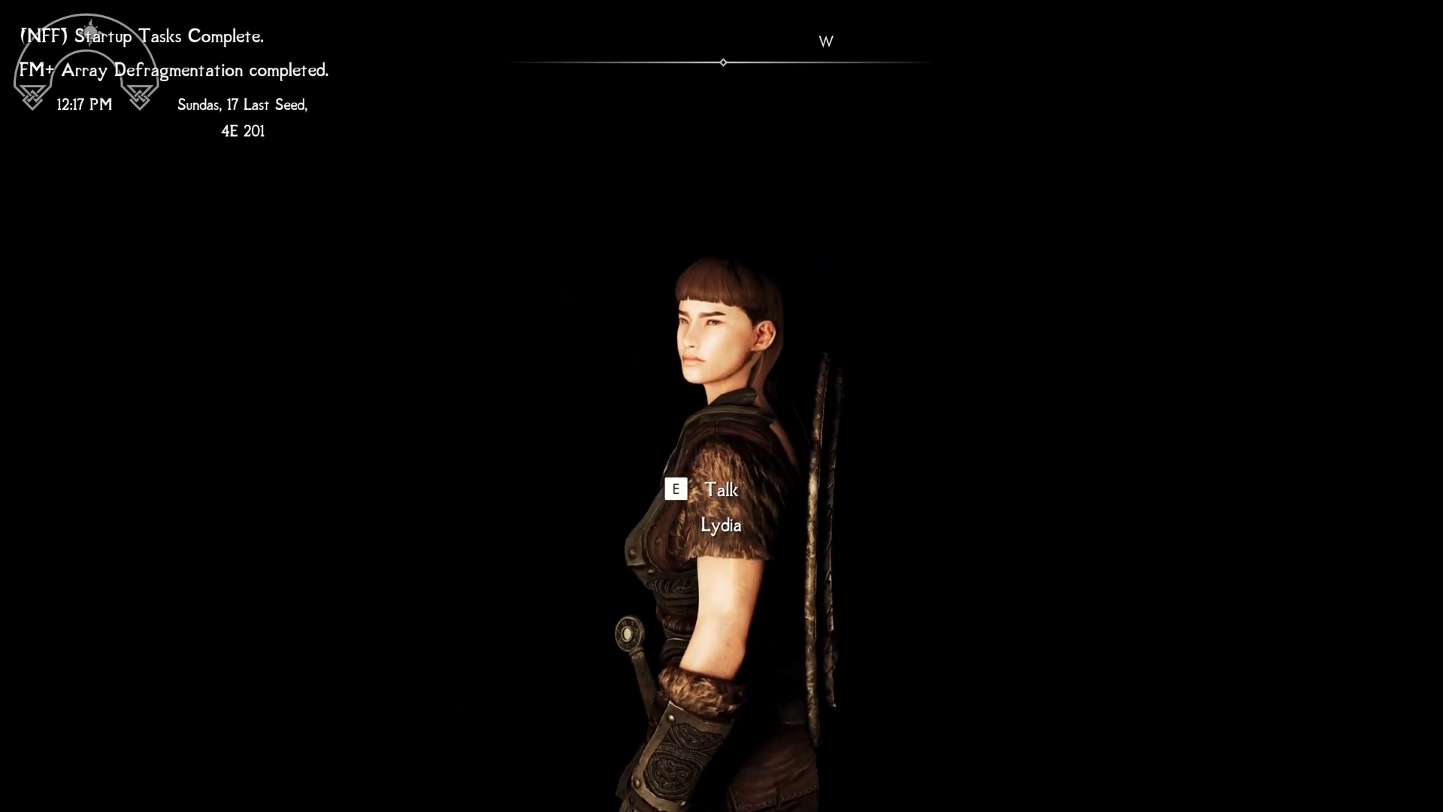
Step: Start a conversation with Lydia, leave it, and examine her custom head in game with the console open
{"action": "key", "text": "e"}
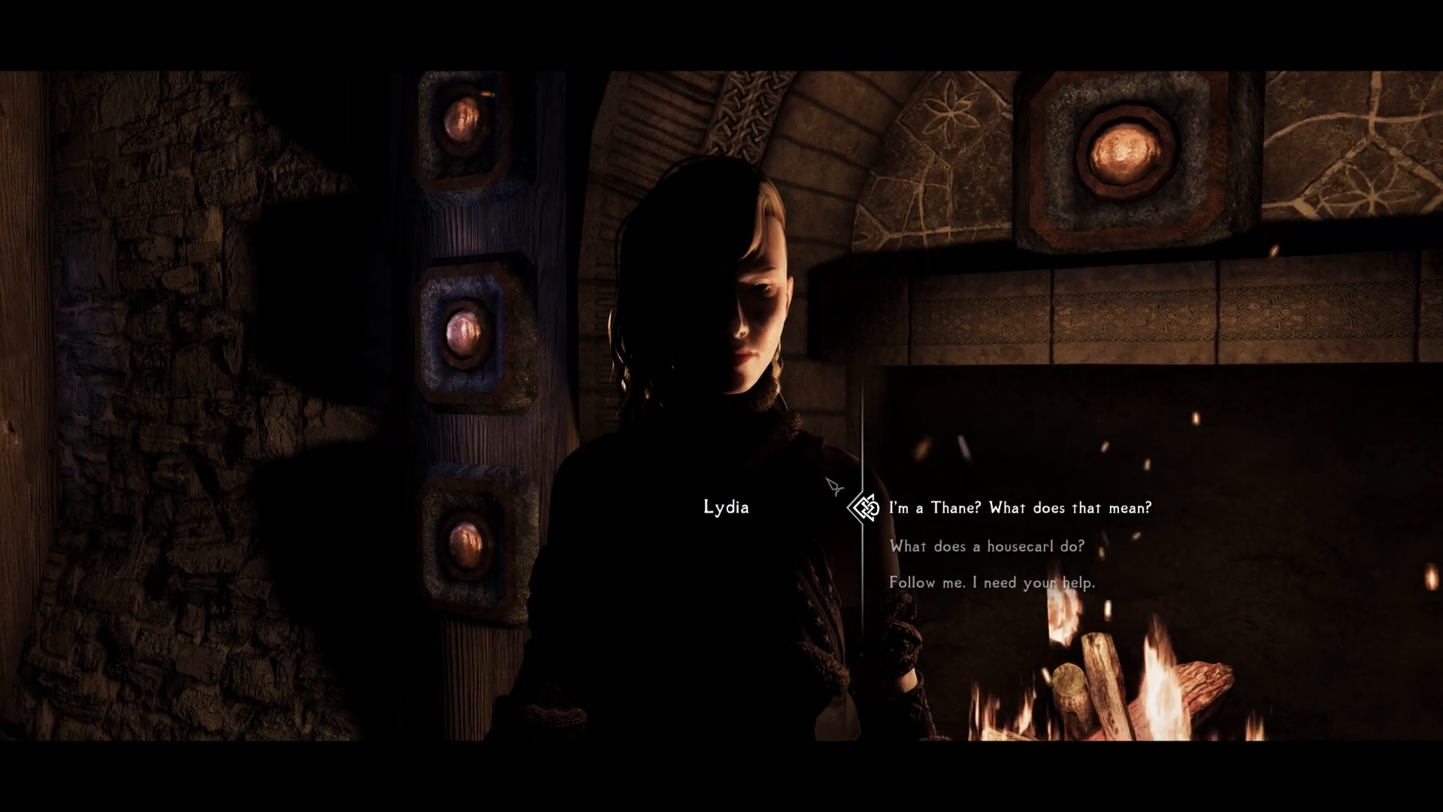
{"action": "key", "text": "Tab"}
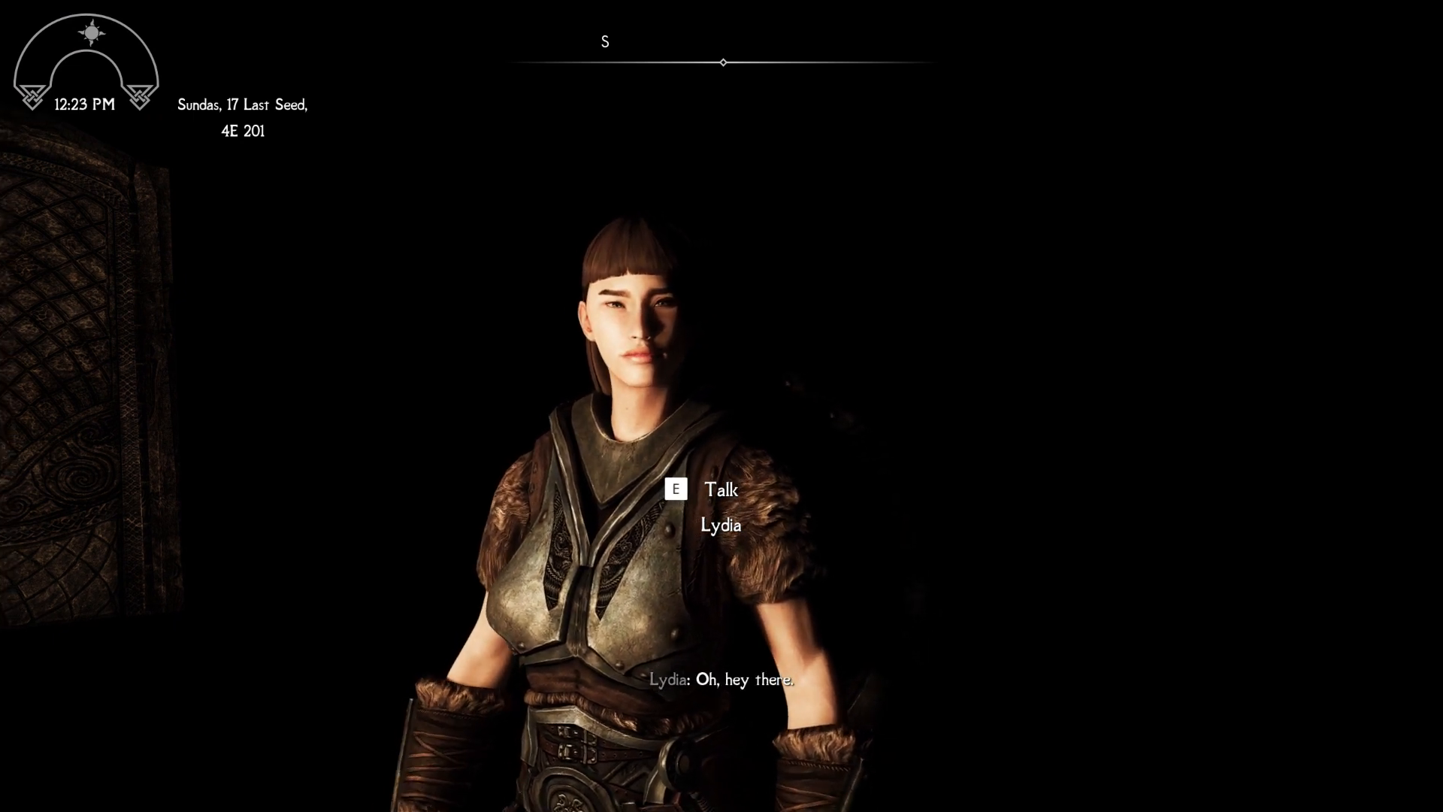
{"action": "key", "text": "grave"}
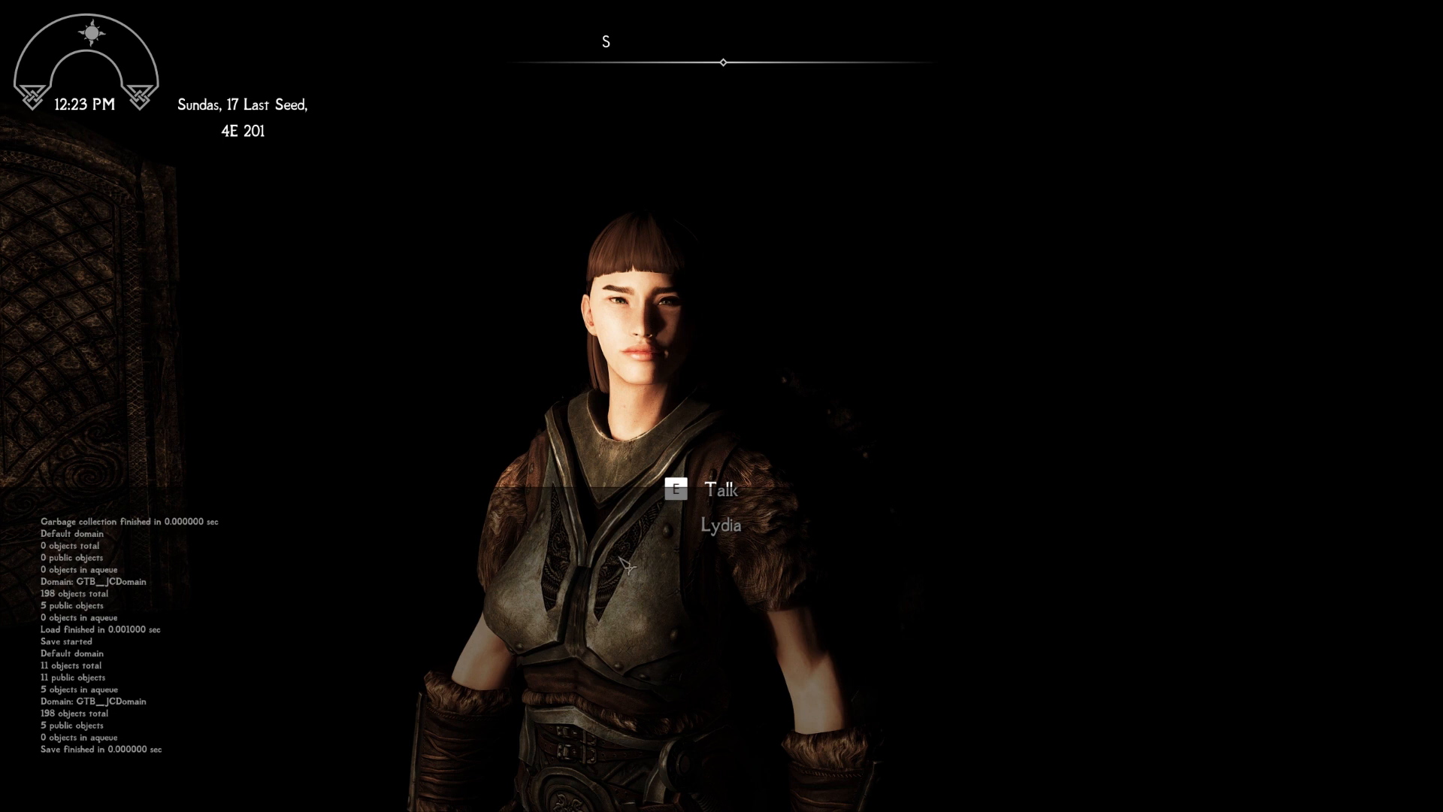
{"action": "key", "text": "grave"}
{"action": "key", "text": "grave"}
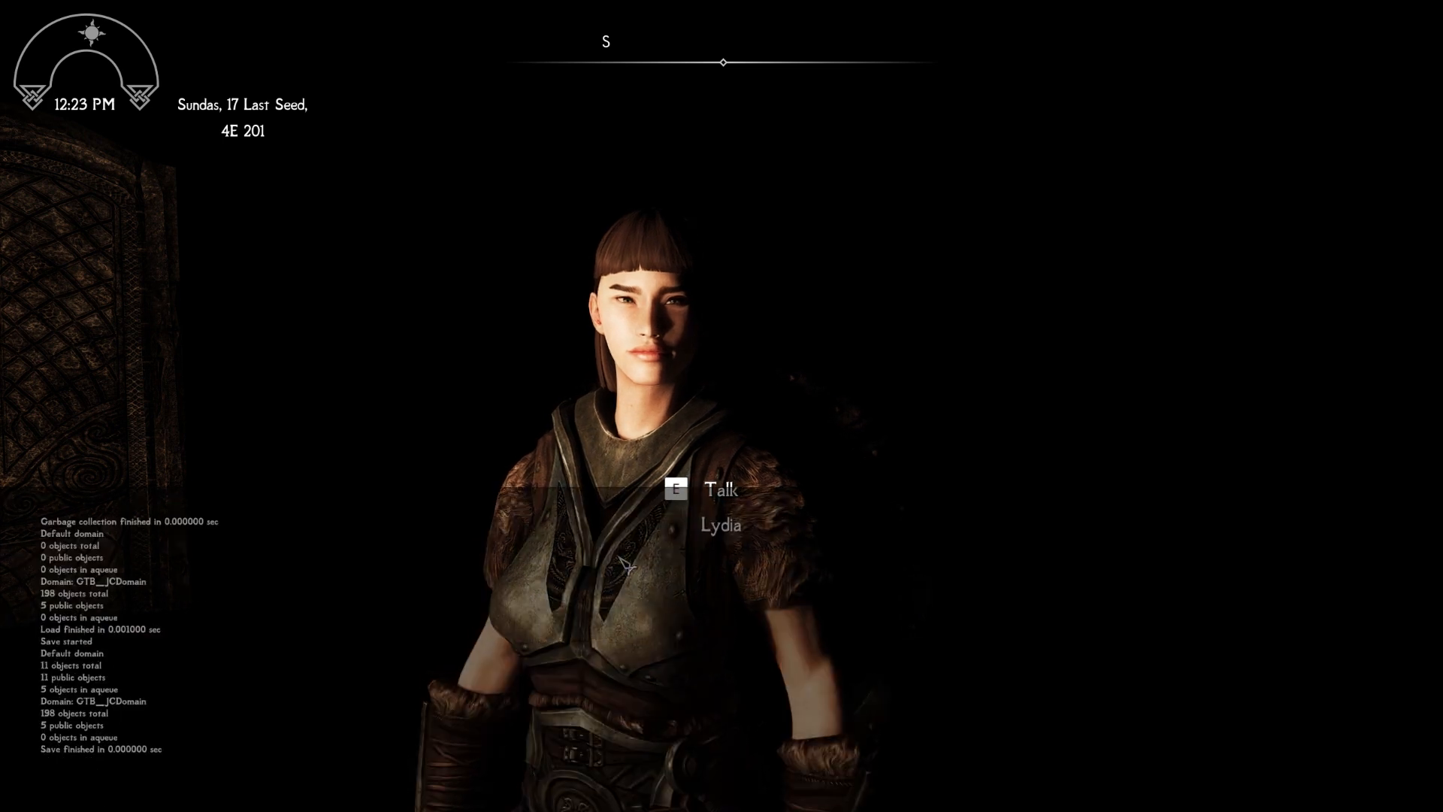